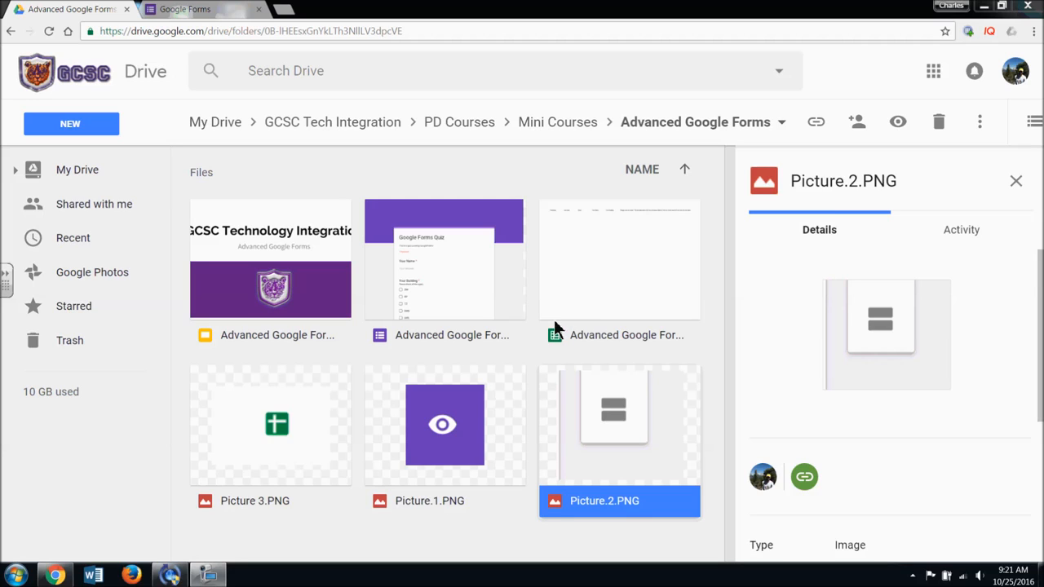
# - Open the Google Forms 'Start a new form' gallery from Drive's New > More menu
pyautogui.click(111, 127)
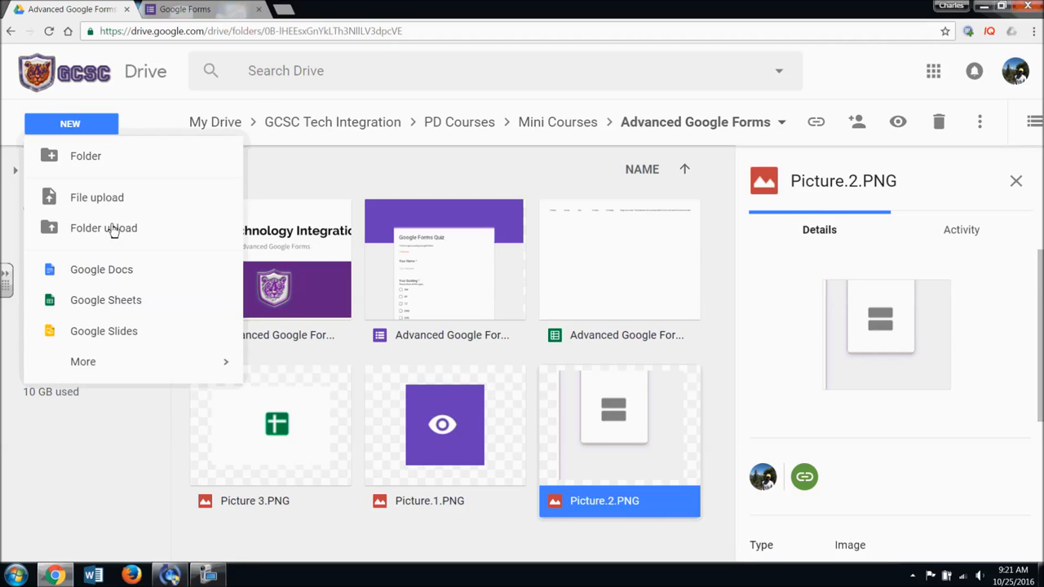
pyautogui.moveTo(150, 364)
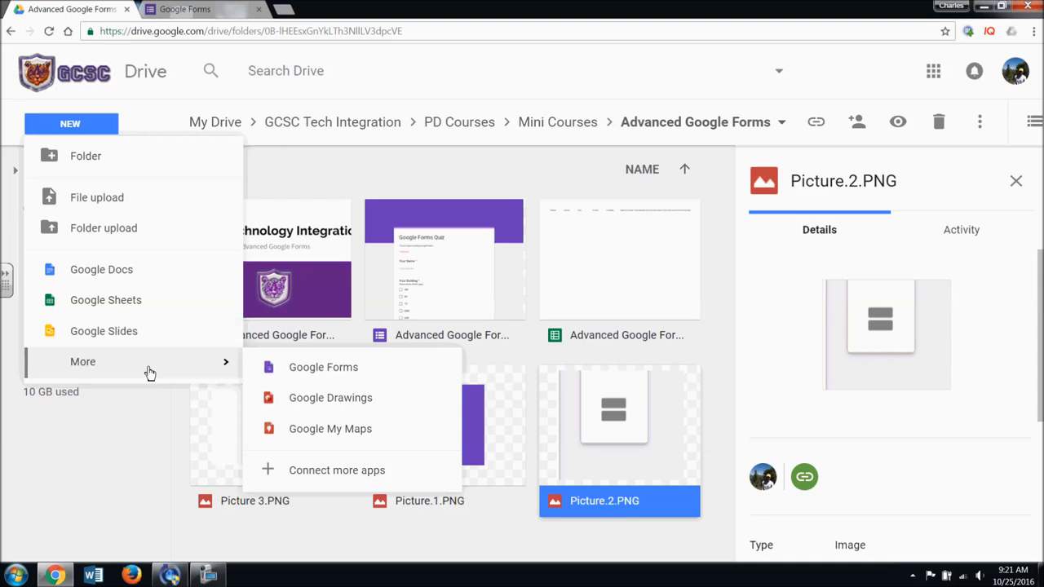
pyautogui.click(186, 11)
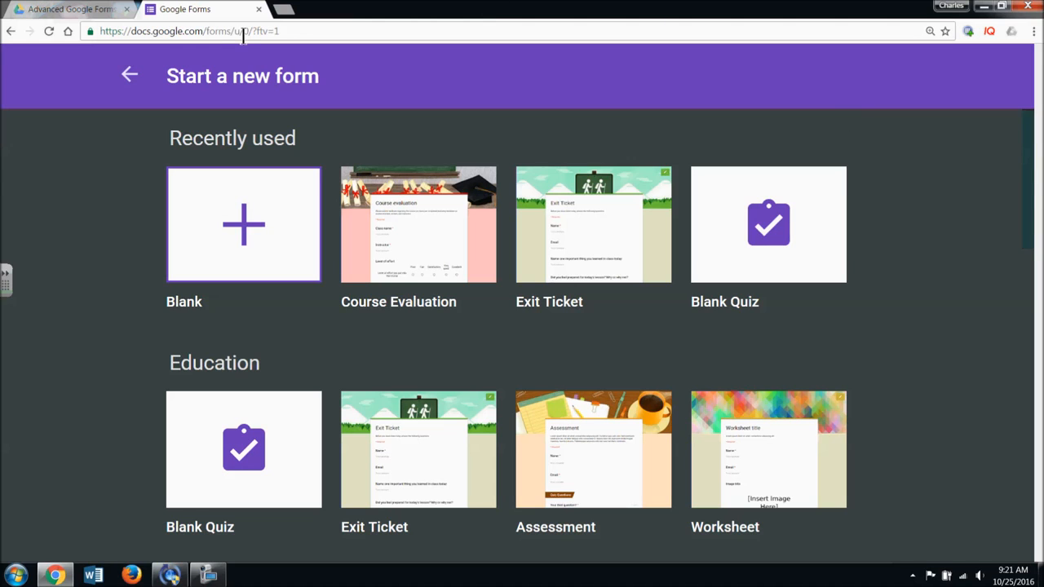
# - Switch between the Drive folder and the template gallery, scrolling through the form templates
pyautogui.click(85, 10)
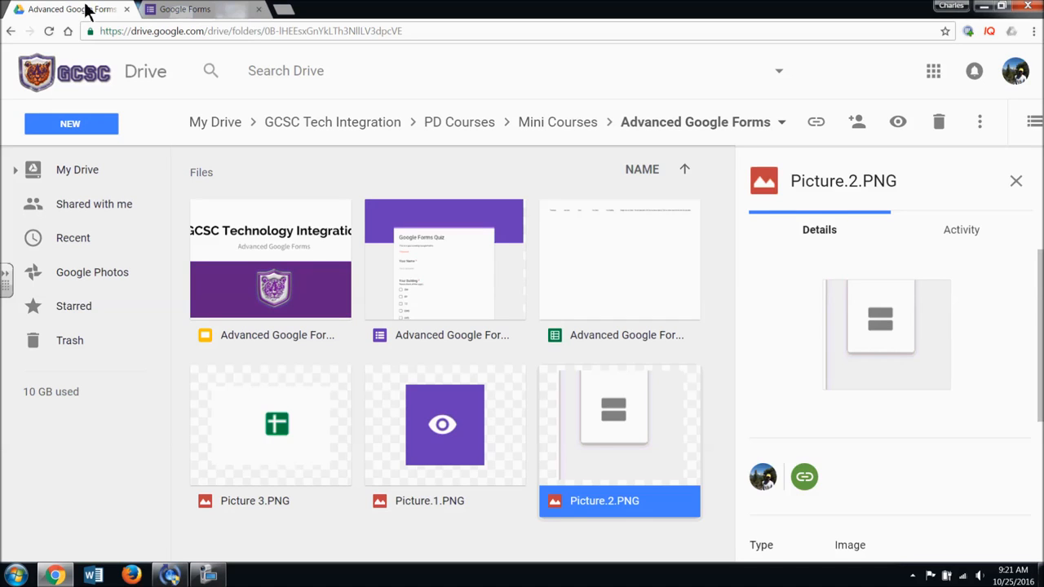
pyautogui.click(165, 11)
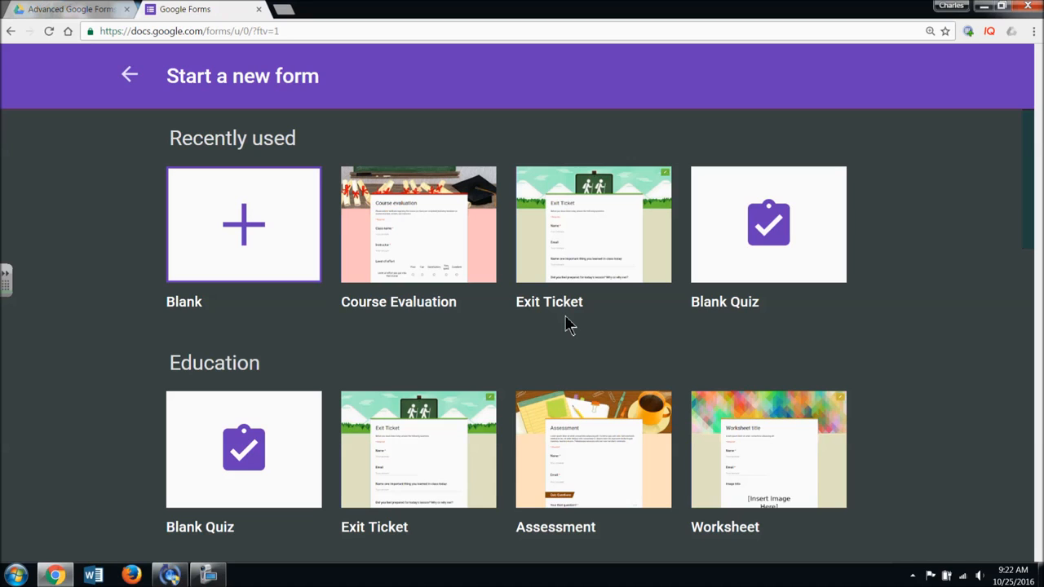
pyautogui.scroll(-2, 482, 341)
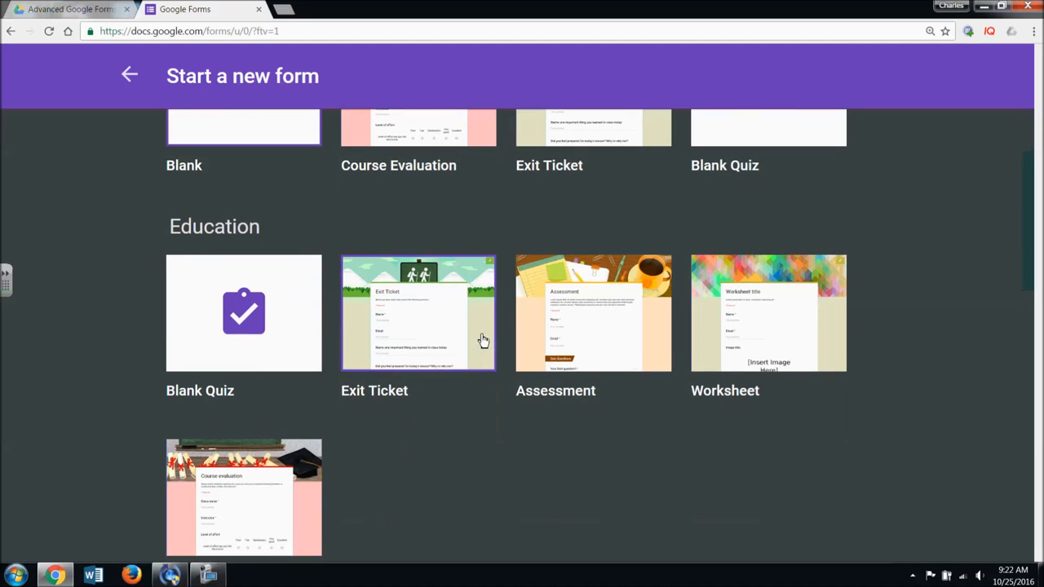
pyautogui.scroll(2, 485, 335)
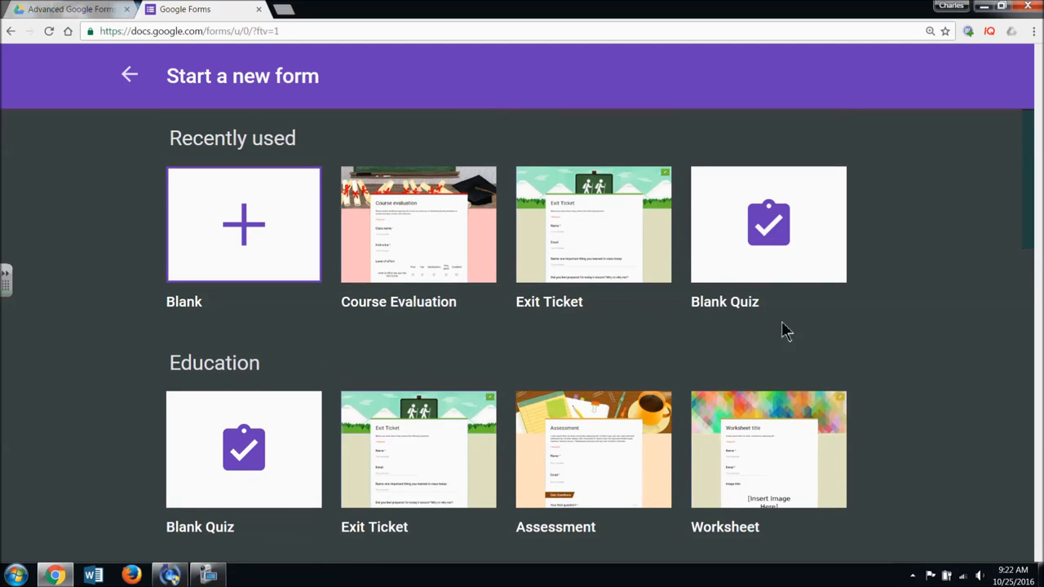
pyautogui.scroll(-3, 746, 324)
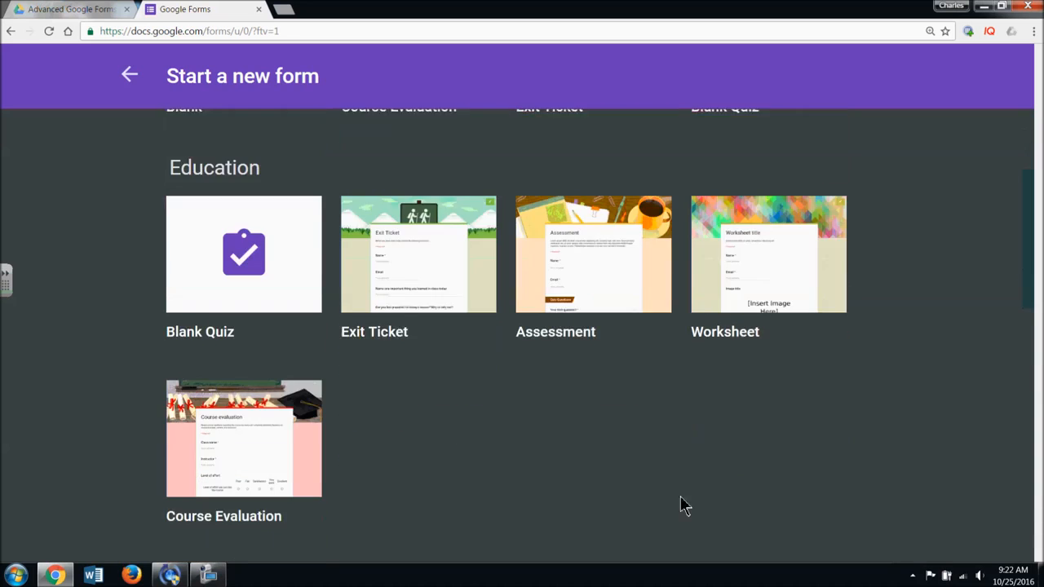
pyautogui.scroll(-6, 708, 431)
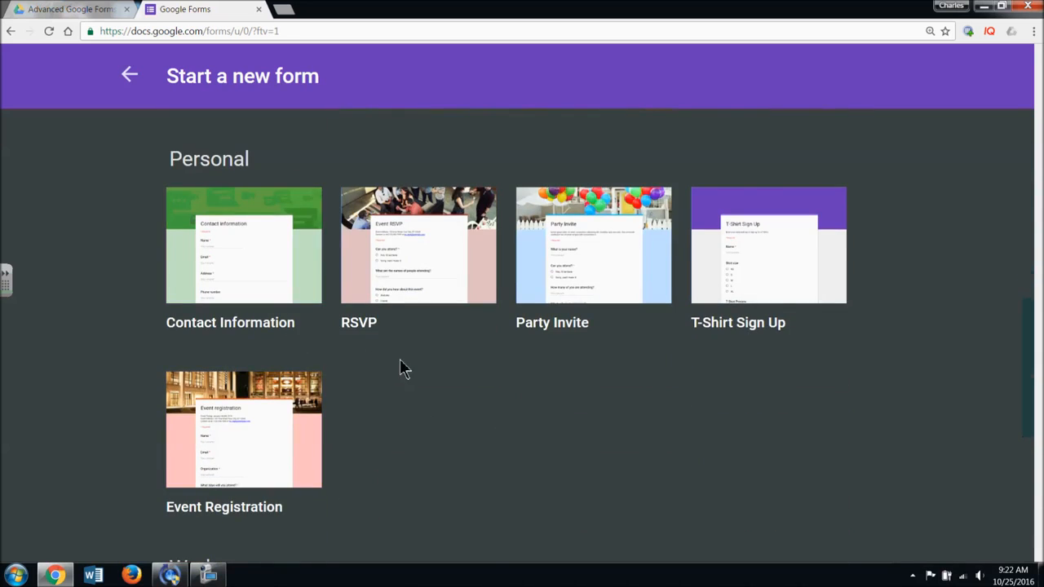
pyautogui.scroll(-5, 400, 360)
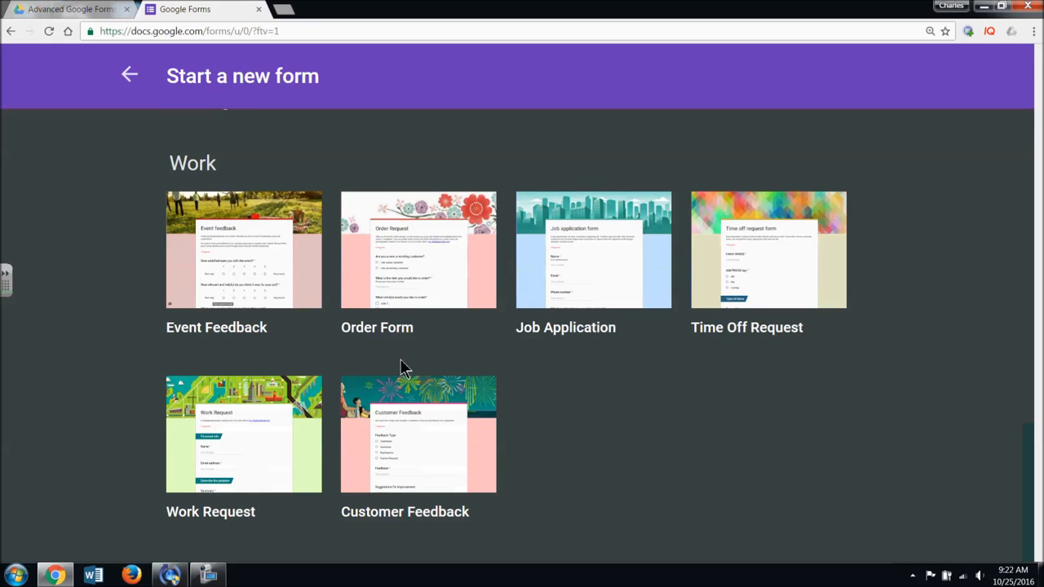
pyautogui.scroll(10, 400, 367)
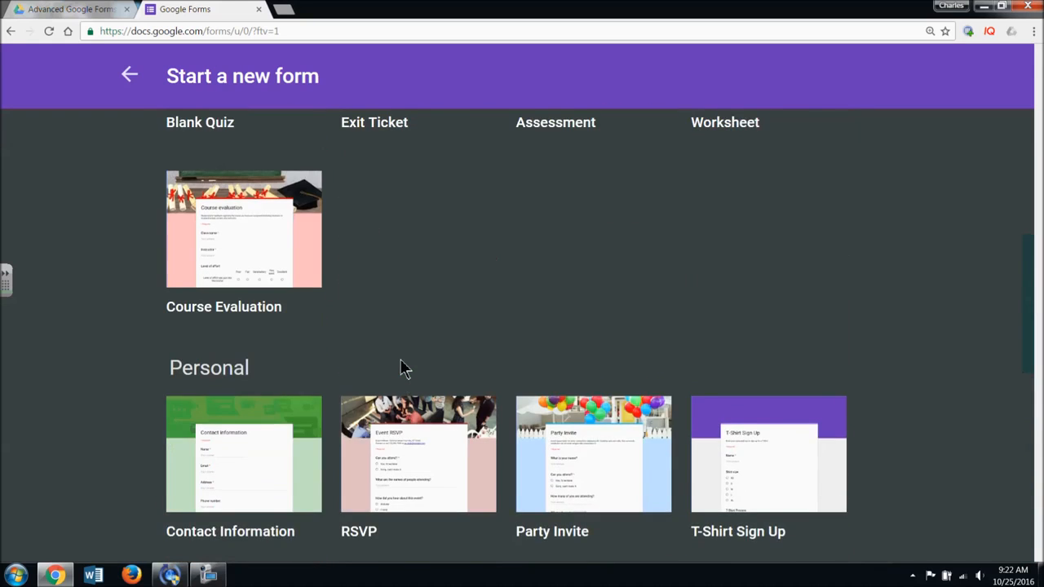
pyautogui.scroll(-1, 400, 366)
pyautogui.scroll(3, 400, 367)
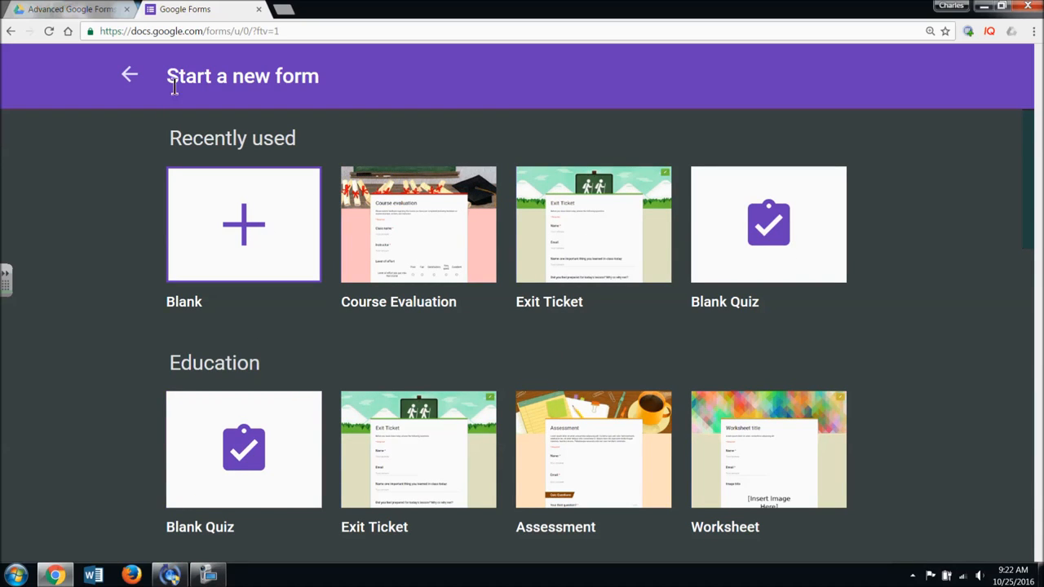
# - Glance over the templates once more, then go back to the Advanced Google Forms folder
pyautogui.click(86, 8)
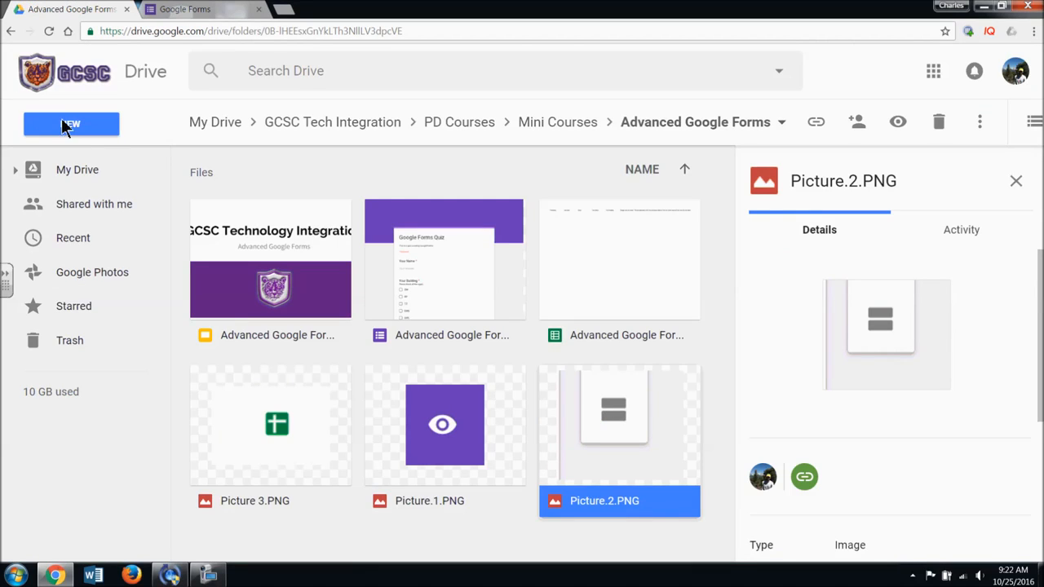
pyautogui.click(203, 9)
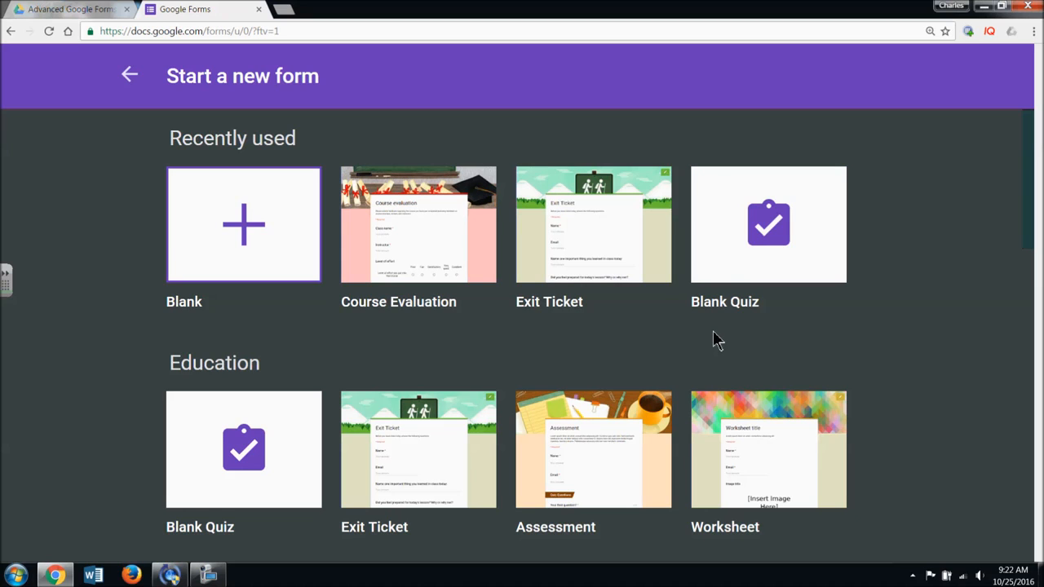
pyautogui.scroll(-8, 713, 341)
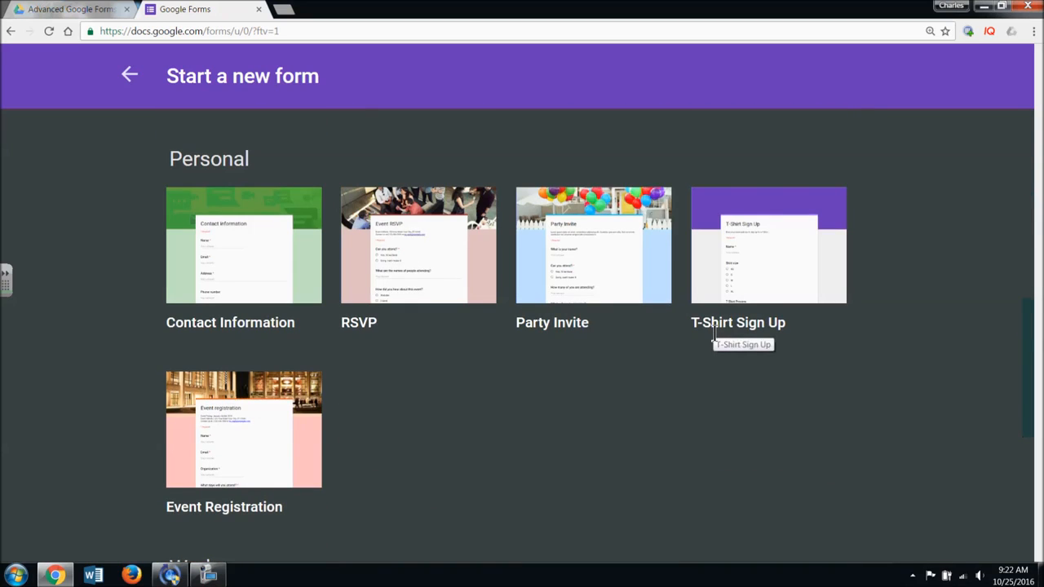
pyautogui.scroll(8, 714, 336)
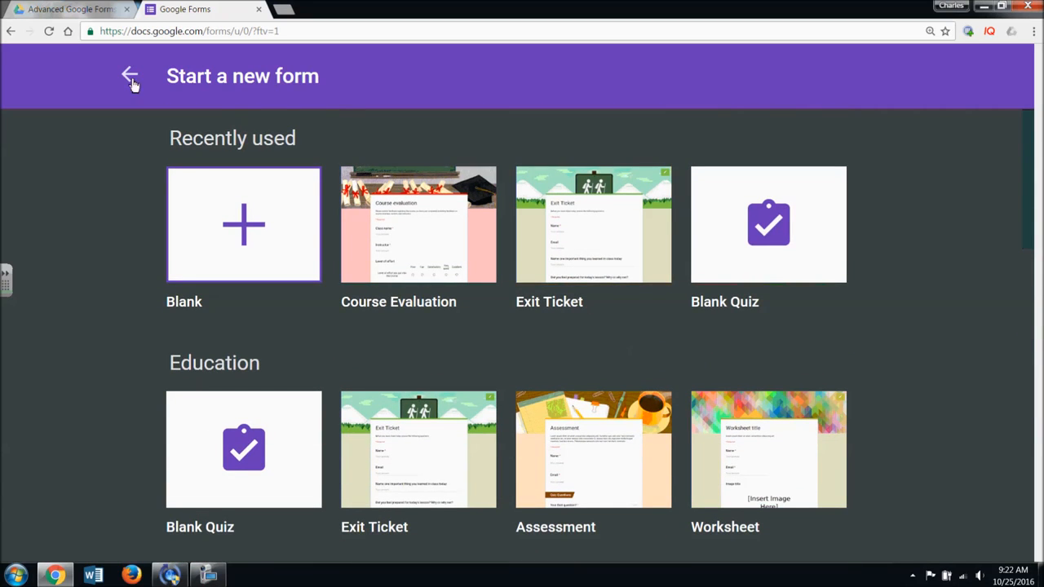
pyautogui.click(85, 10)
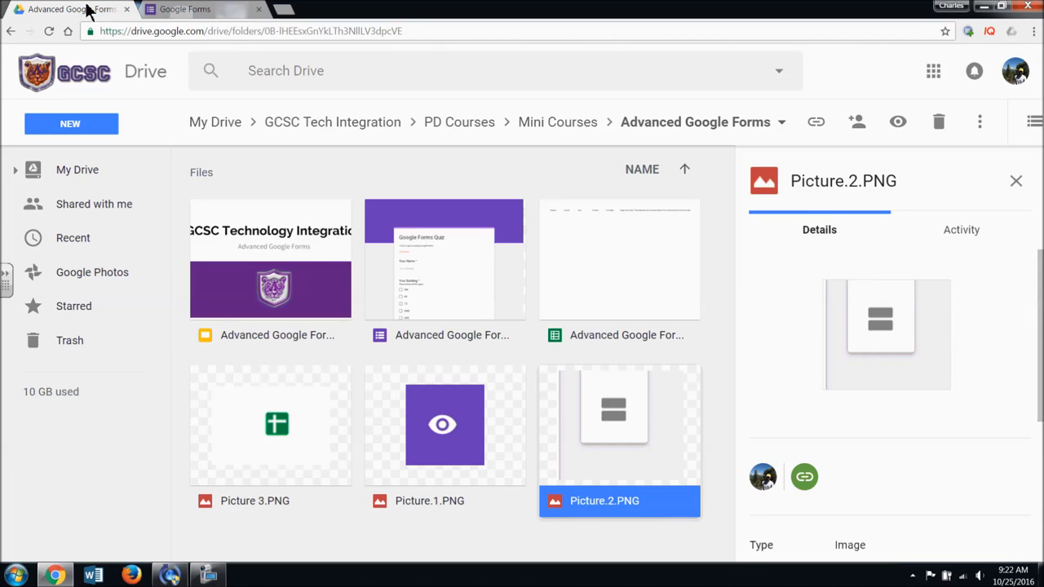
# - Create a Google Form in Advanced Google Forms, accepting the shared folder's permissions
pyautogui.click(70, 123)
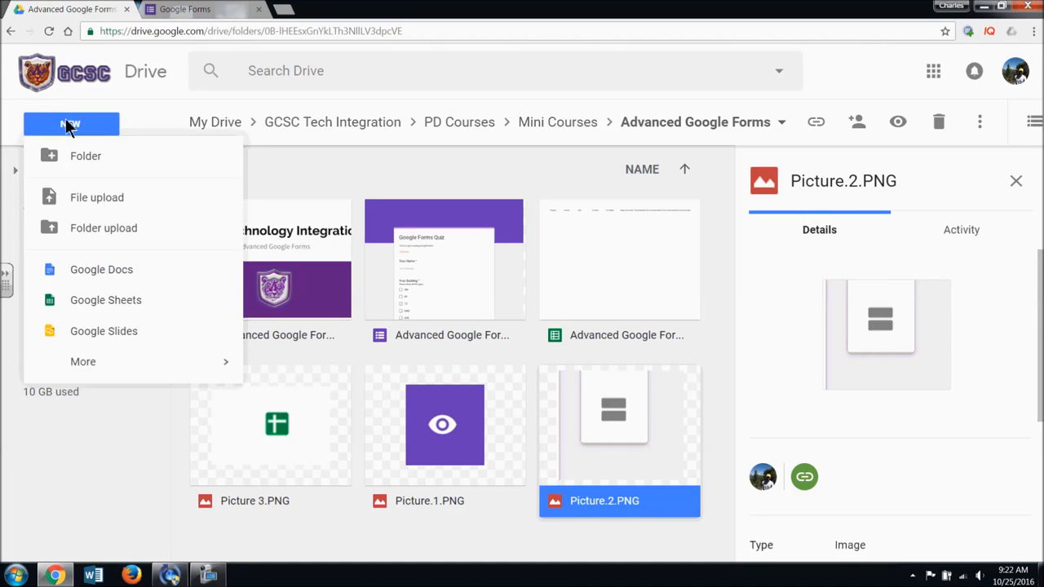
pyautogui.moveTo(106, 379)
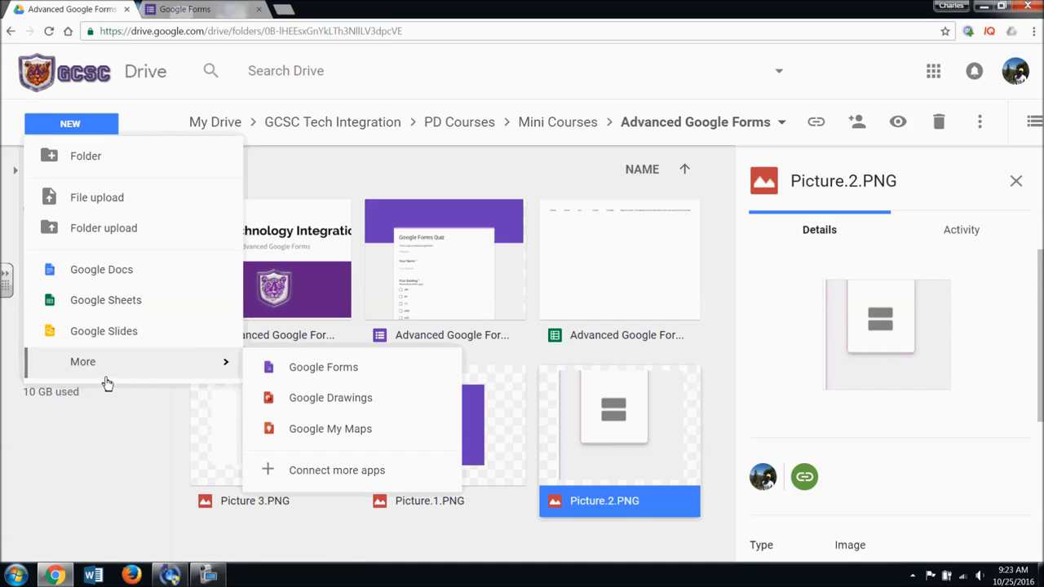
pyautogui.click(303, 377)
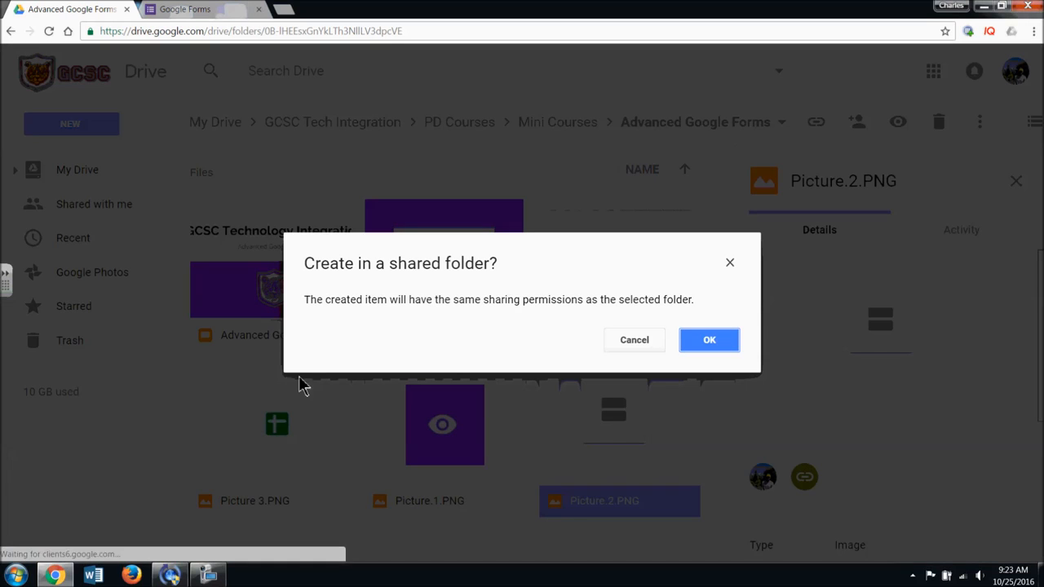
pyautogui.click(723, 346)
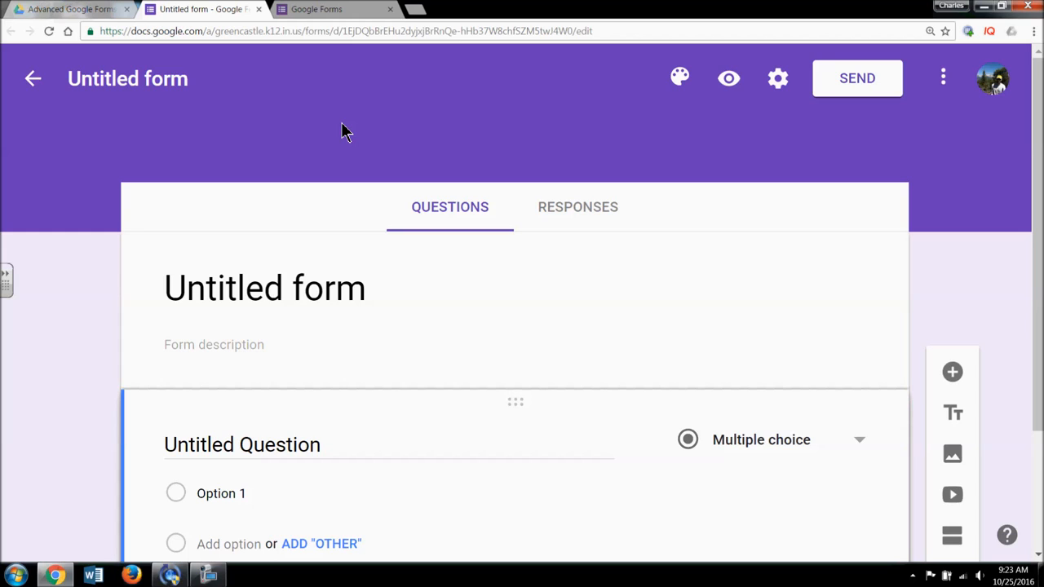
# - Try a yellow theme colour for the form, then move on to header image themes
pyautogui.click(679, 83)
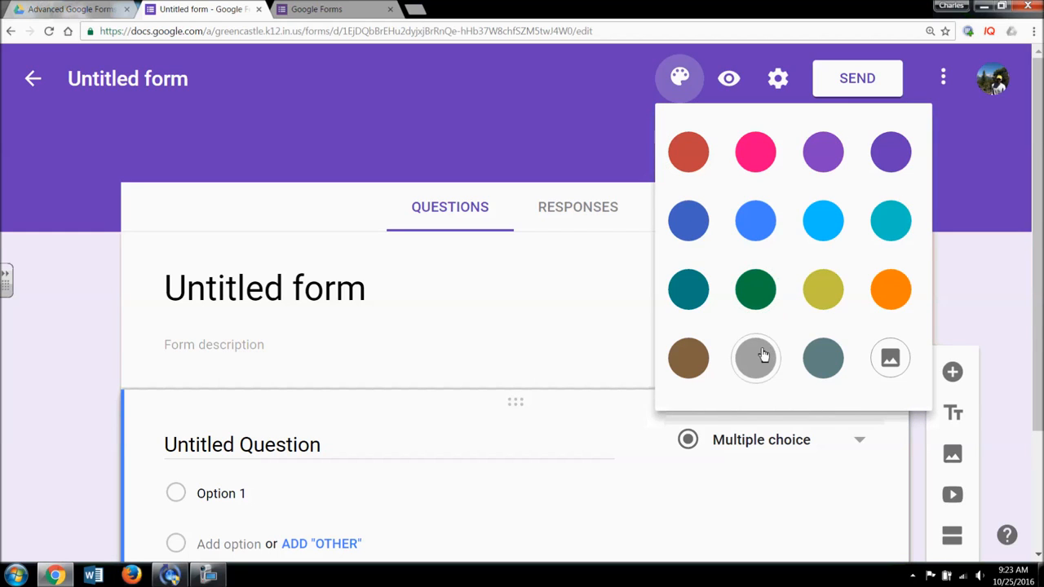
pyautogui.click(825, 314)
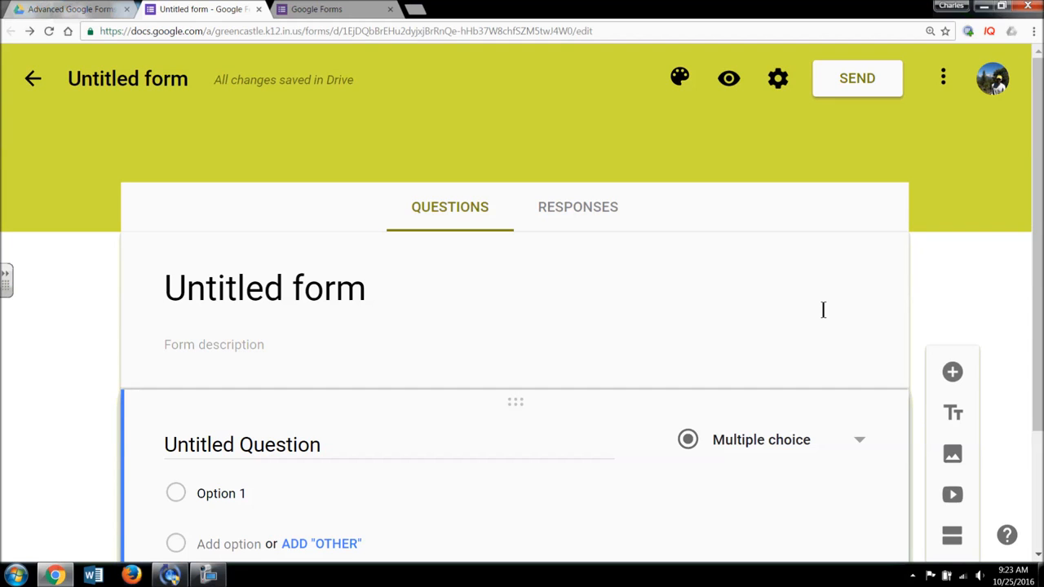
pyautogui.click(682, 88)
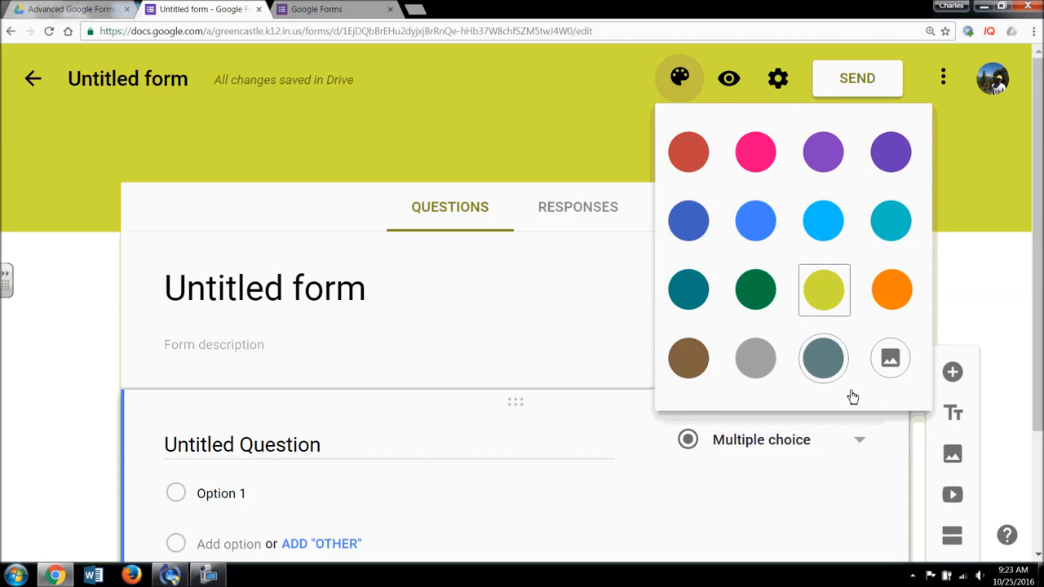
pyautogui.click(889, 371)
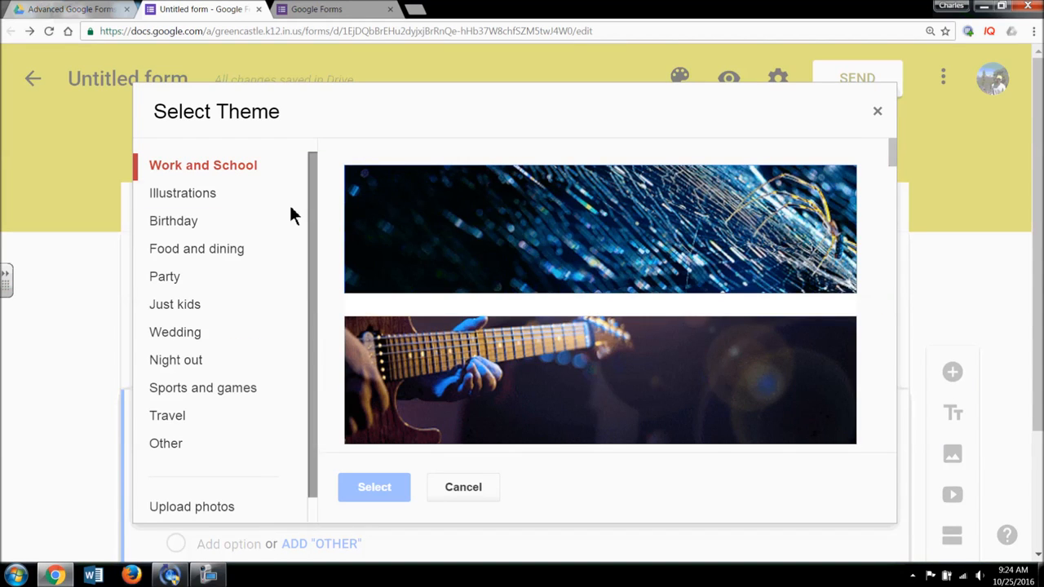
pyautogui.moveTo(317, 193); pyautogui.dragTo(319, 231)
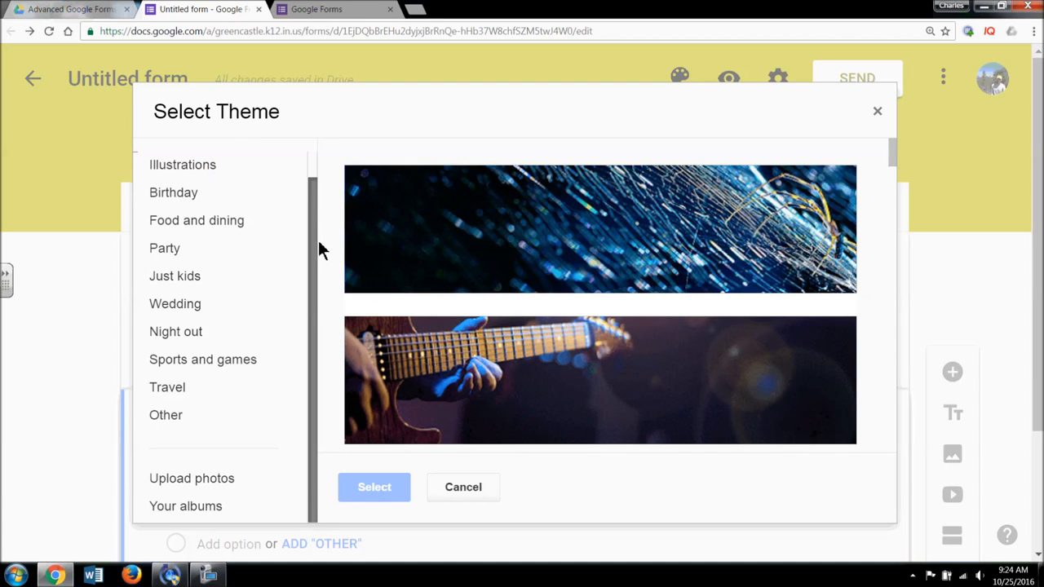
# - Browse the Illustrations, Work and School, Wedding and Night out header categories
pyautogui.click(233, 165)
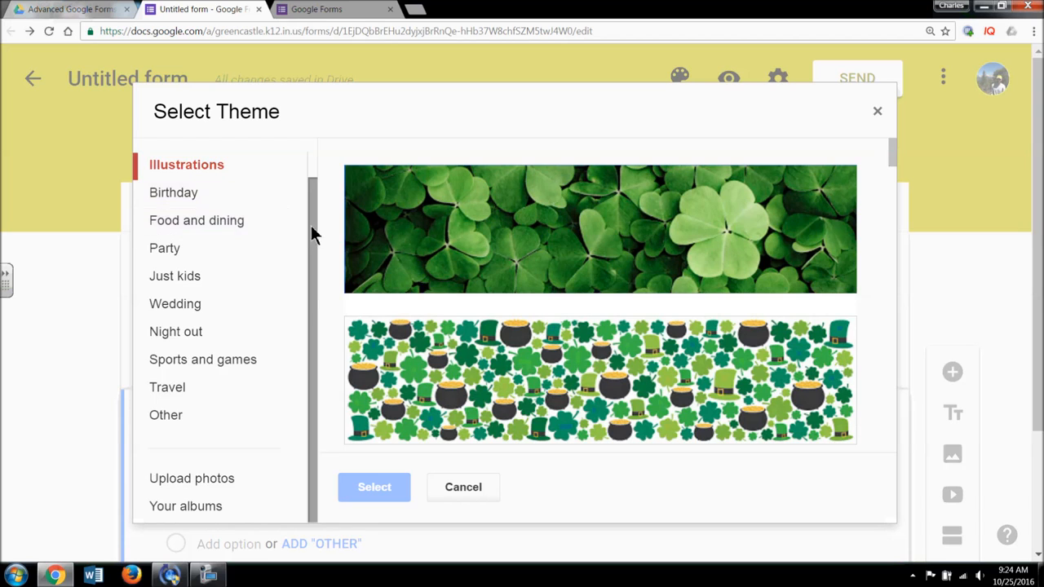
pyautogui.moveTo(312, 233); pyautogui.dragTo(312, 208)
pyautogui.click(247, 166)
pyautogui.moveTo(885, 153); pyautogui.dragTo(892, 186)
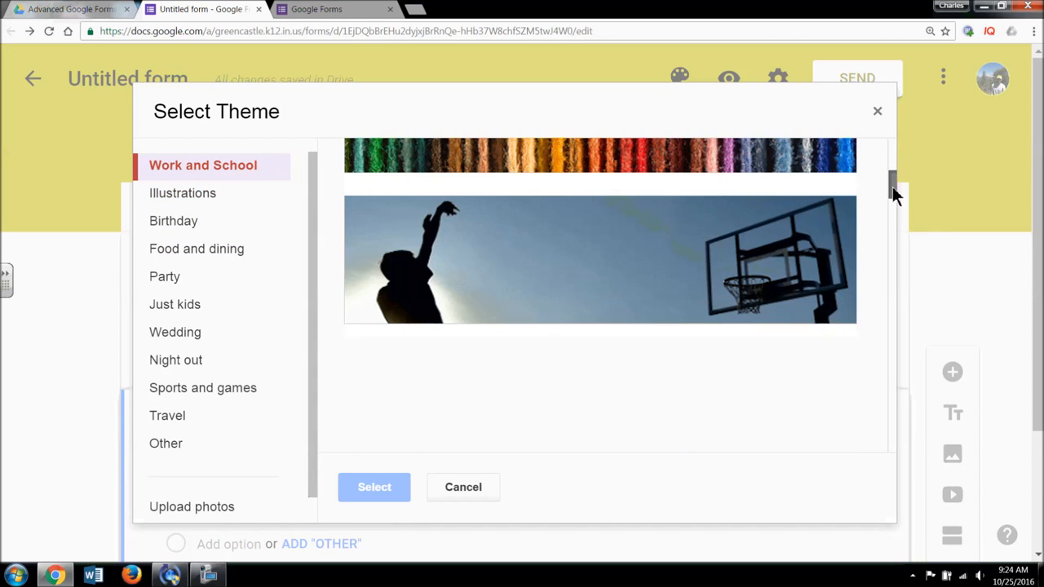
pyautogui.click(214, 336)
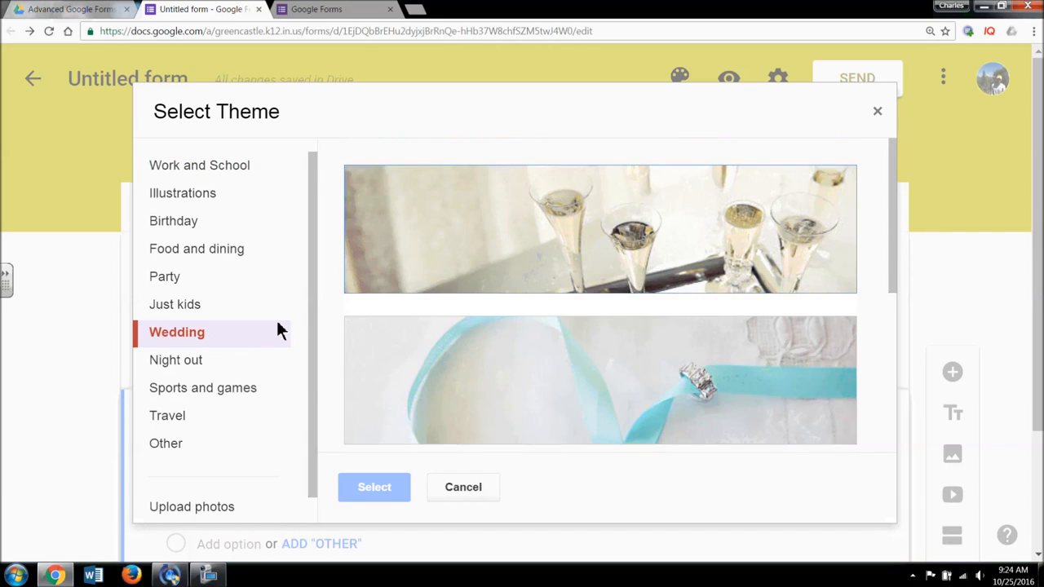
pyautogui.click(208, 360)
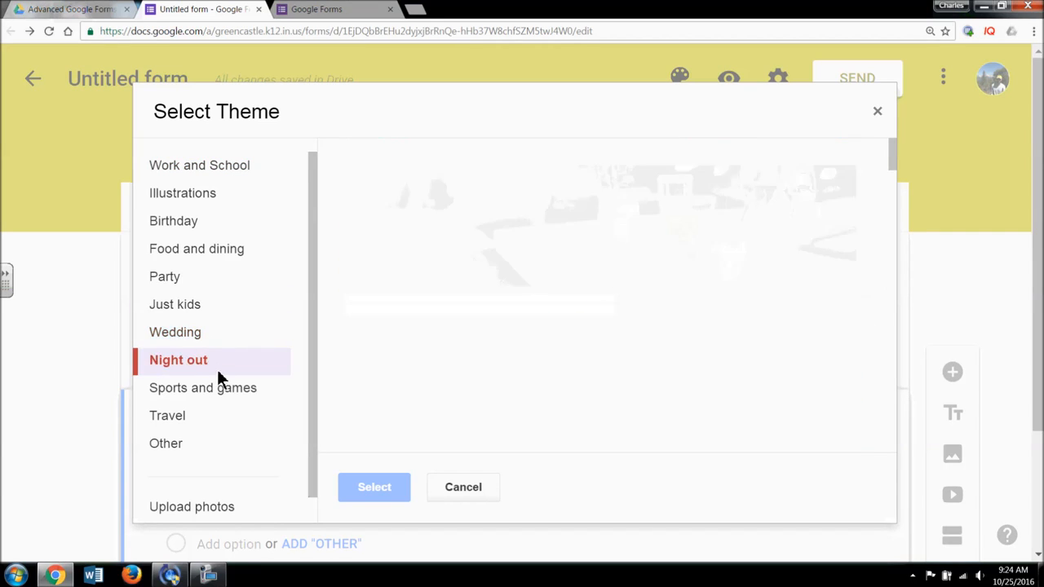
pyautogui.moveTo(894, 151); pyautogui.dragTo(915, 155)
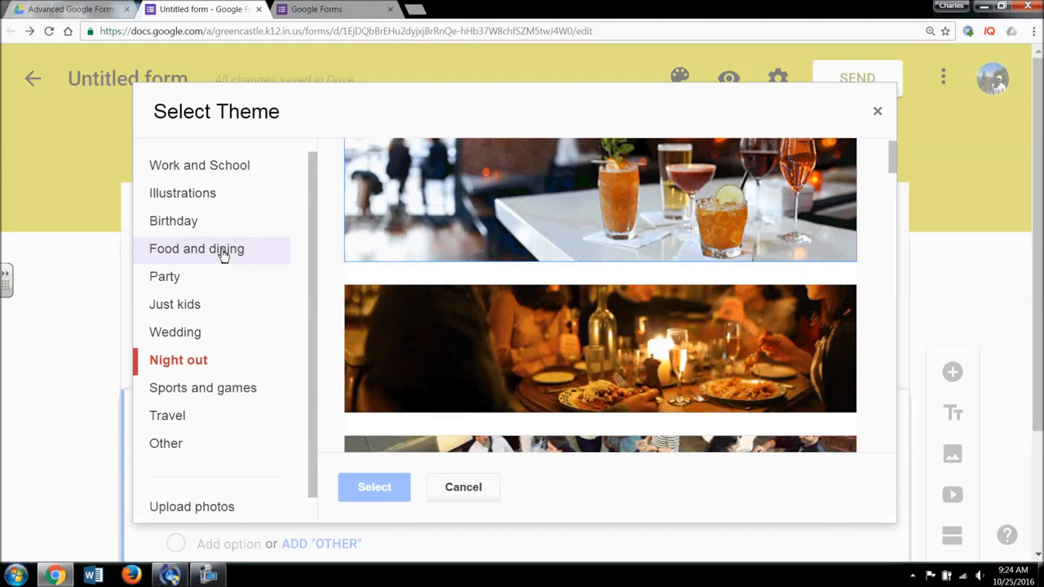
# - Apply the purple bubbles picture from Work and School as the form header
pyautogui.click(212, 171)
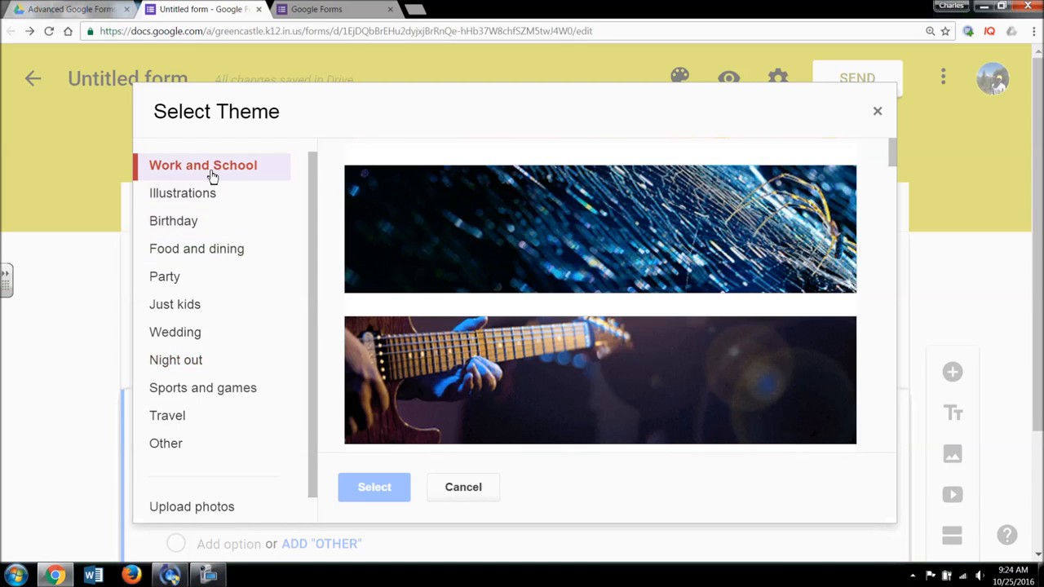
pyautogui.moveTo(894, 147); pyautogui.dragTo(893, 189)
pyautogui.click(789, 245)
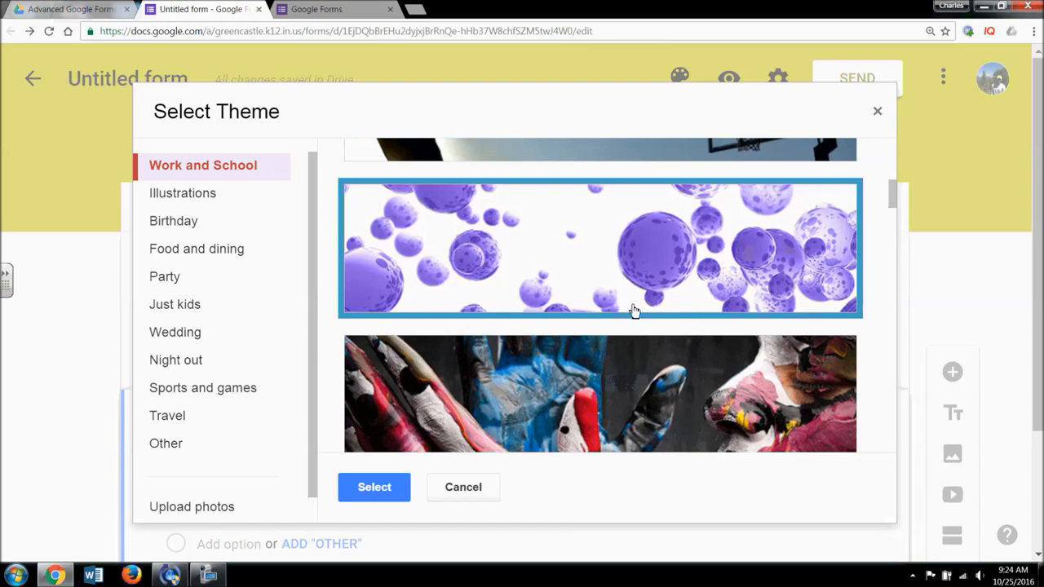
pyautogui.click(395, 490)
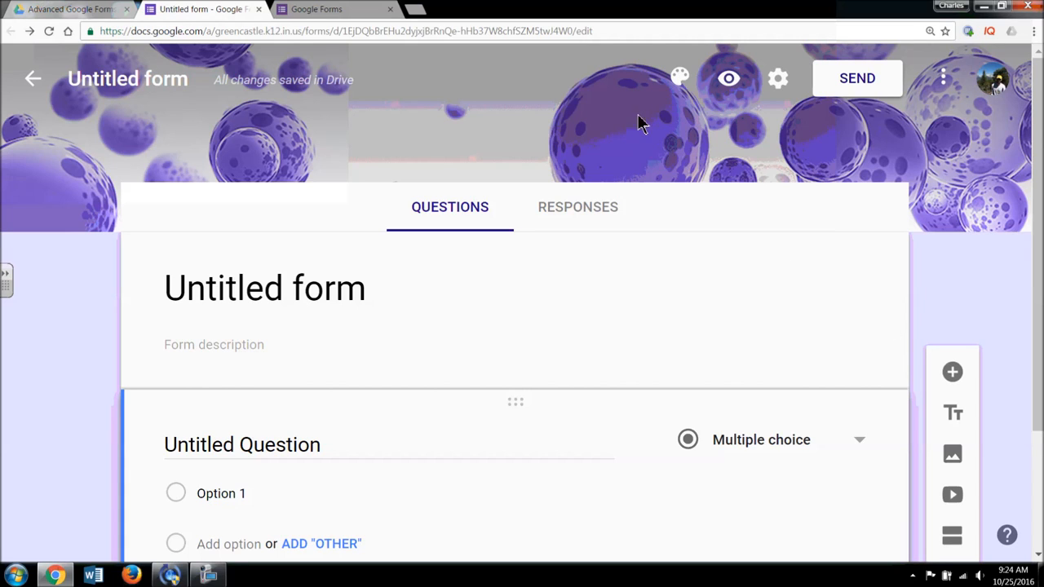
pyautogui.click(679, 78)
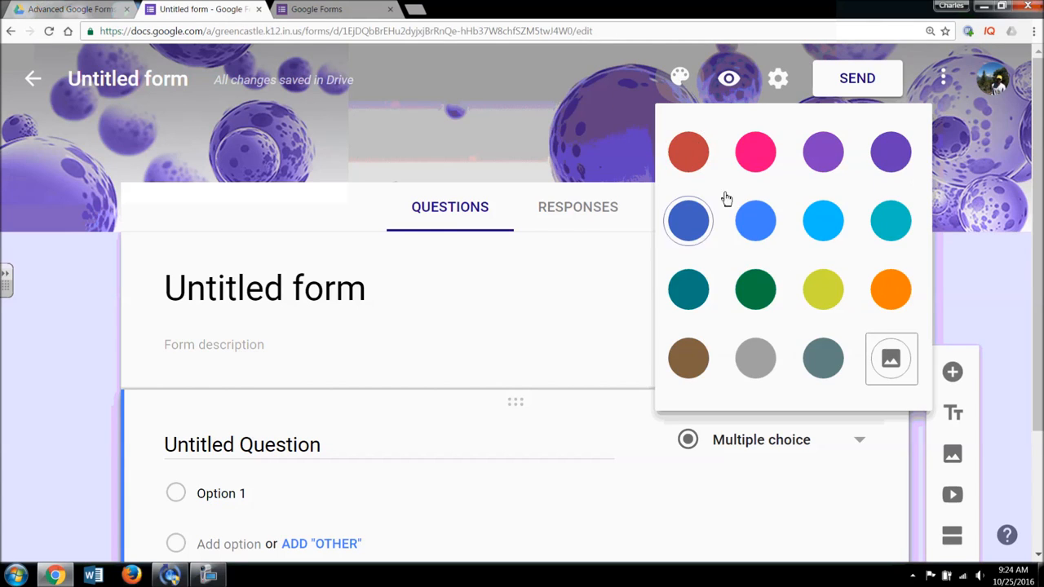
pyautogui.click(840, 222)
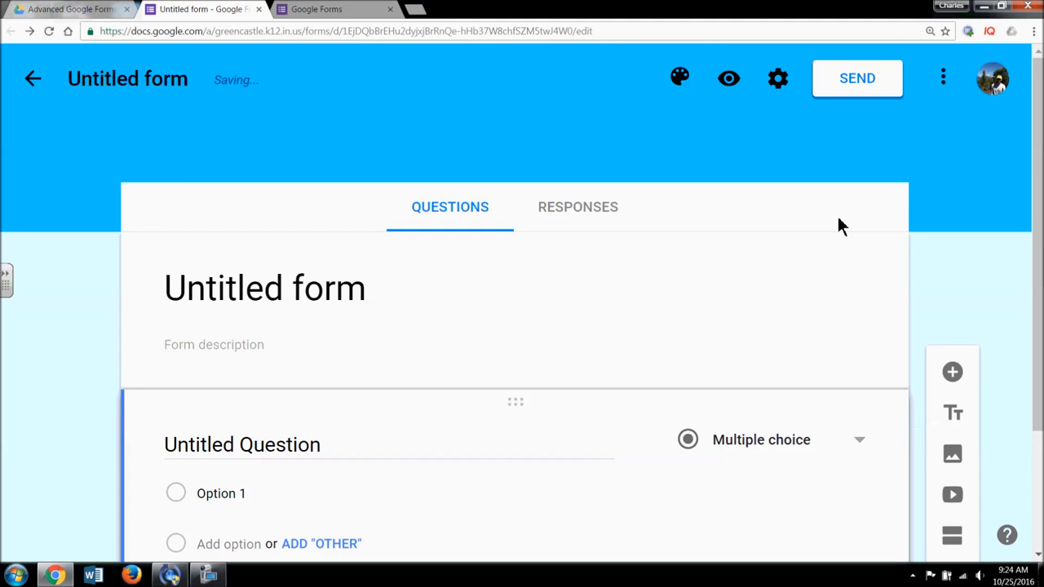
pyautogui.click(679, 78)
pyautogui.click(893, 362)
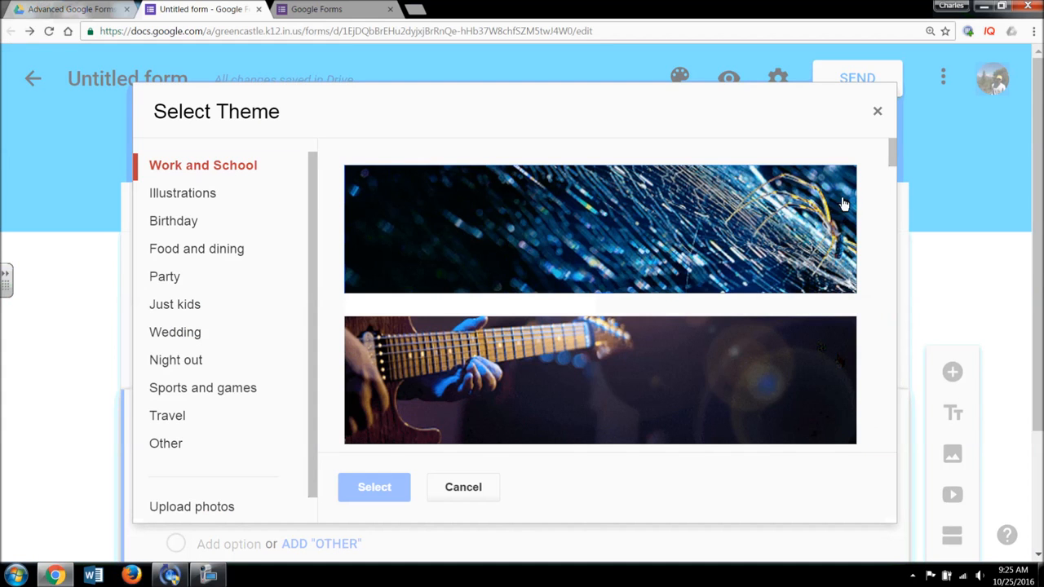
pyautogui.moveTo(893, 152); pyautogui.dragTo(892, 198)
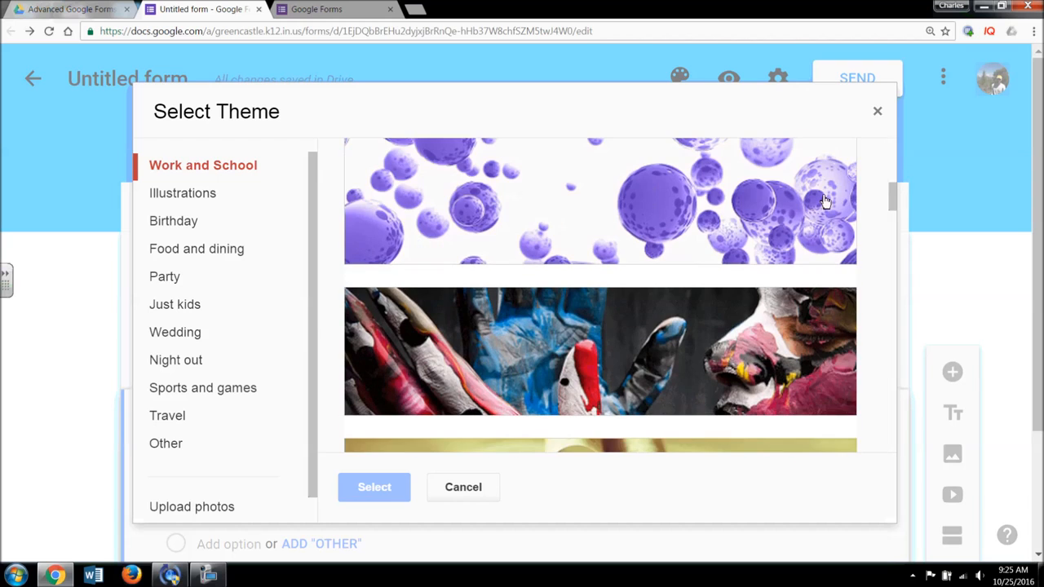
pyautogui.click(824, 202)
pyautogui.click(393, 490)
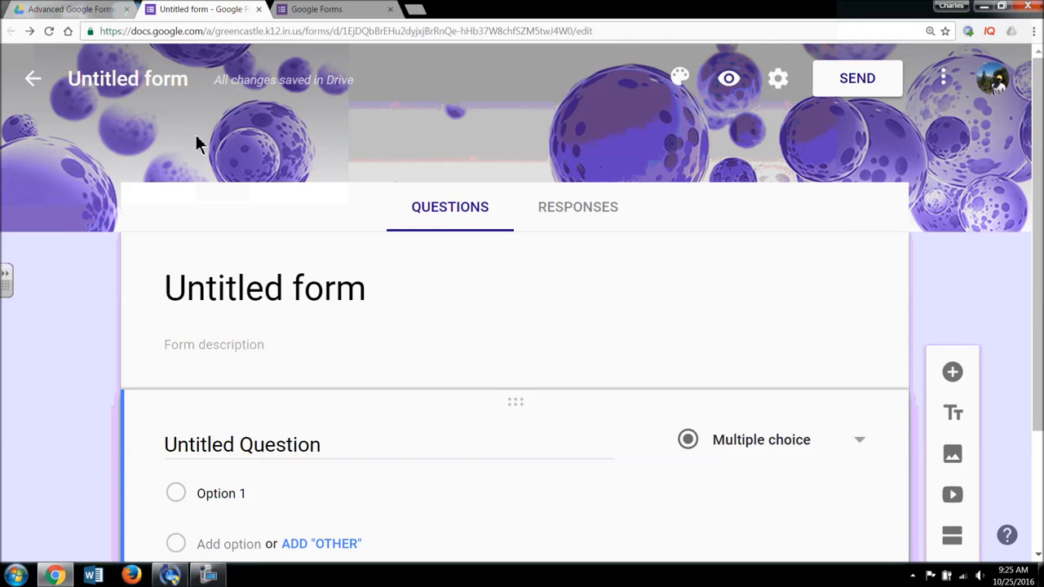
# - Replace the 'Untitled form' title with 'Example Form'
pyautogui.click(175, 81)
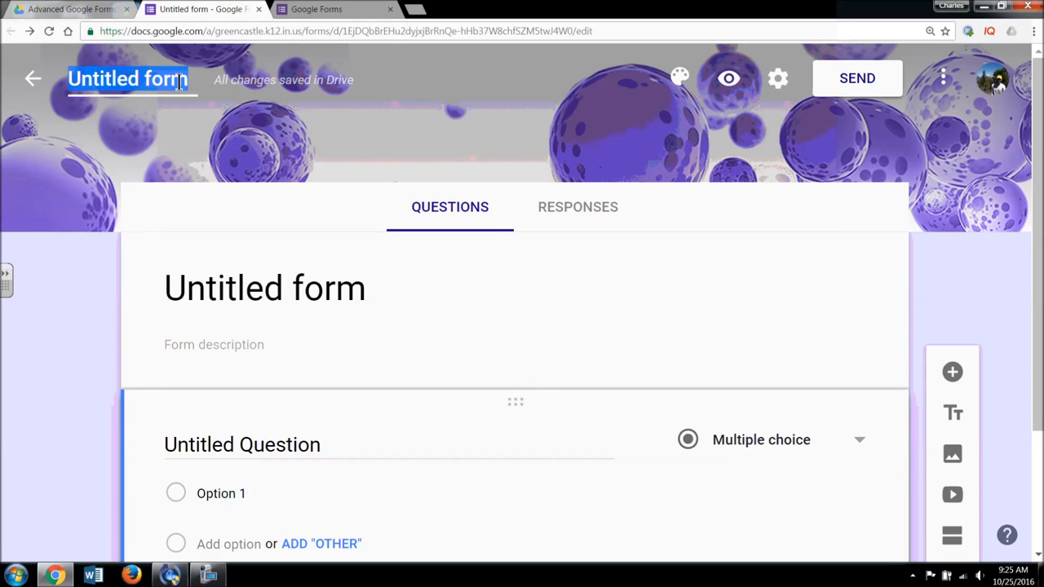
pyautogui.write('Example Form')
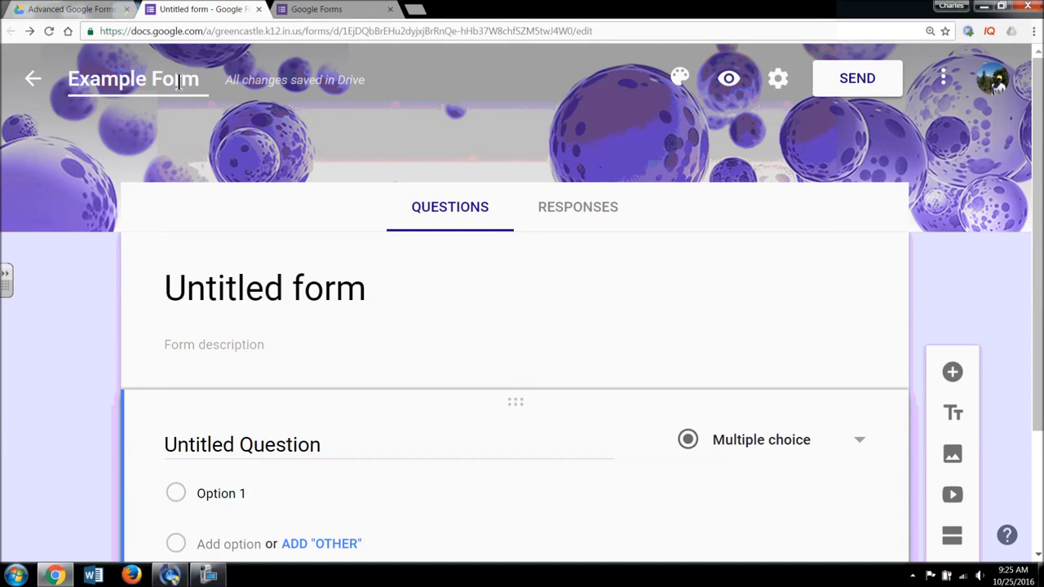
pyautogui.click(153, 83)
# - Open Settings and look through the Presentation and Quizzes tabs before returning to General
pyautogui.click(779, 81)
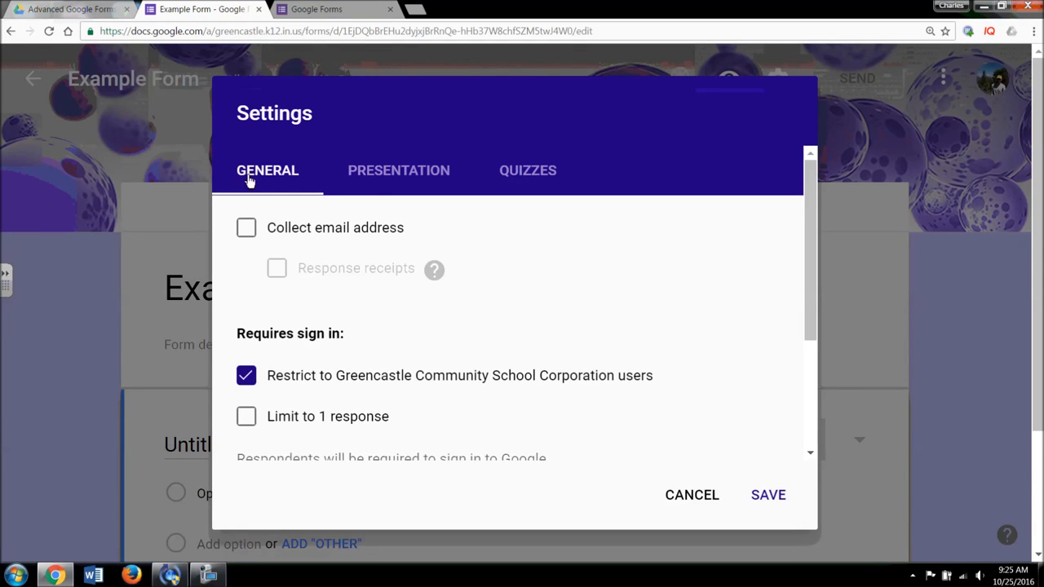
pyautogui.click(400, 190)
pyautogui.click(514, 188)
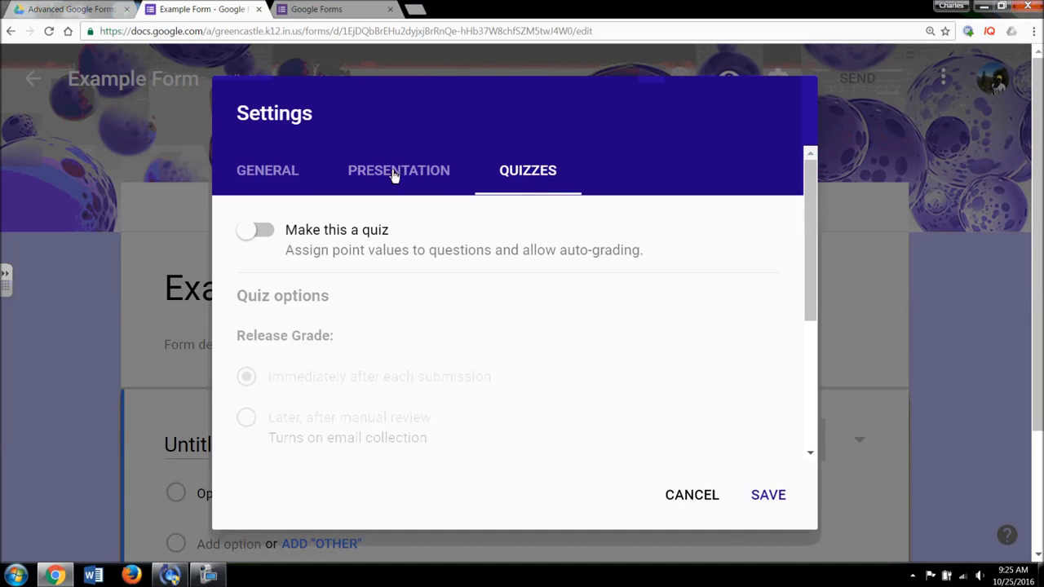
pyautogui.click(259, 194)
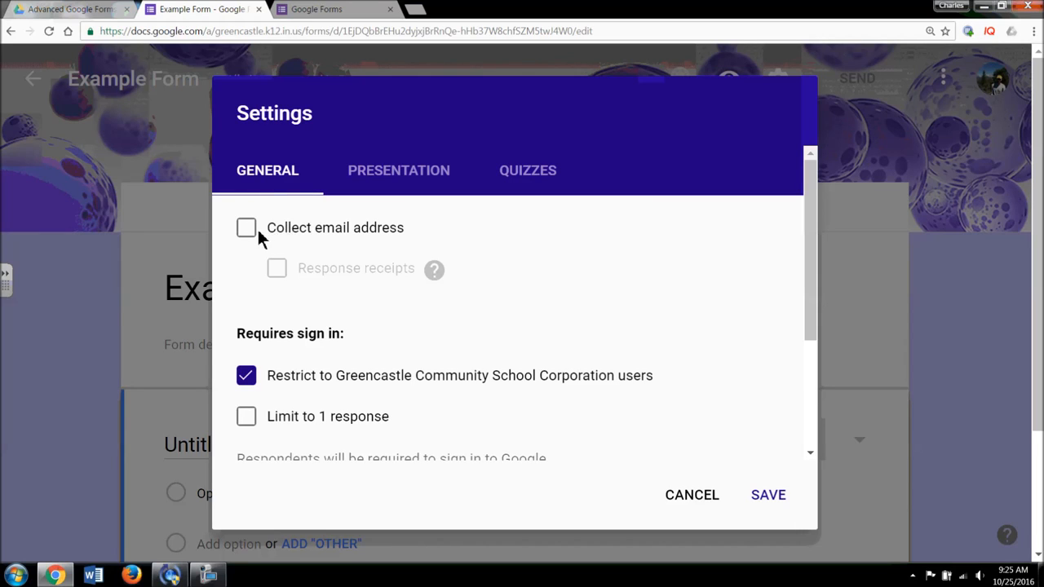
# - Try email collection with always-send response receipts, then turn both off
pyautogui.click(256, 235)
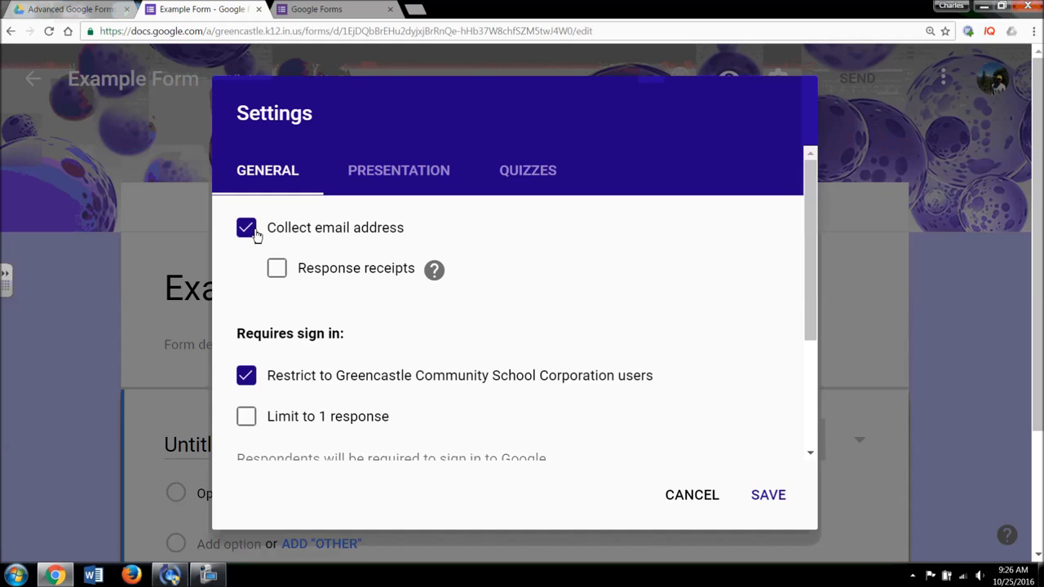
pyautogui.click(278, 276)
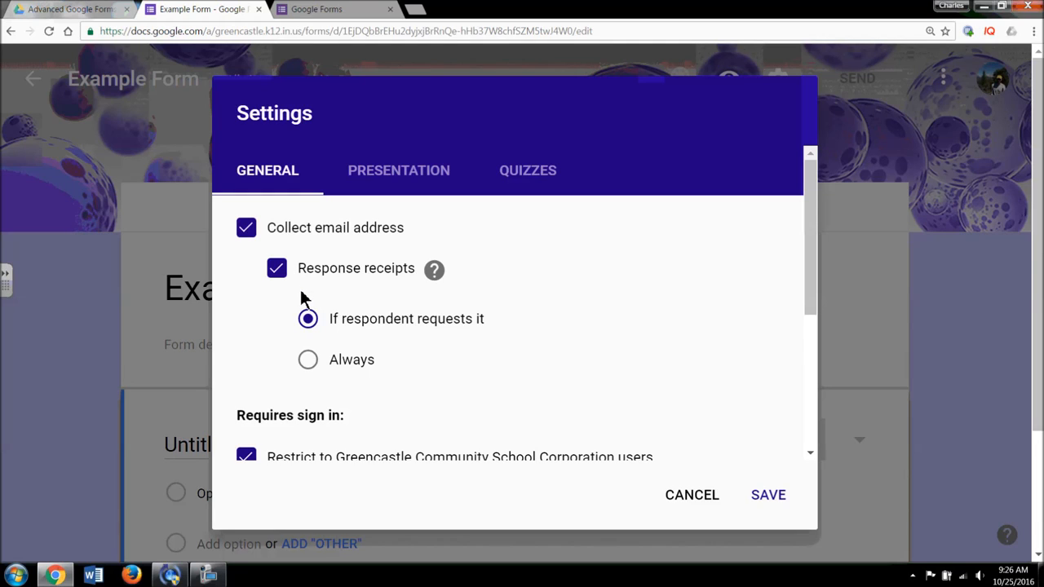
pyautogui.click(313, 364)
pyautogui.click(276, 269)
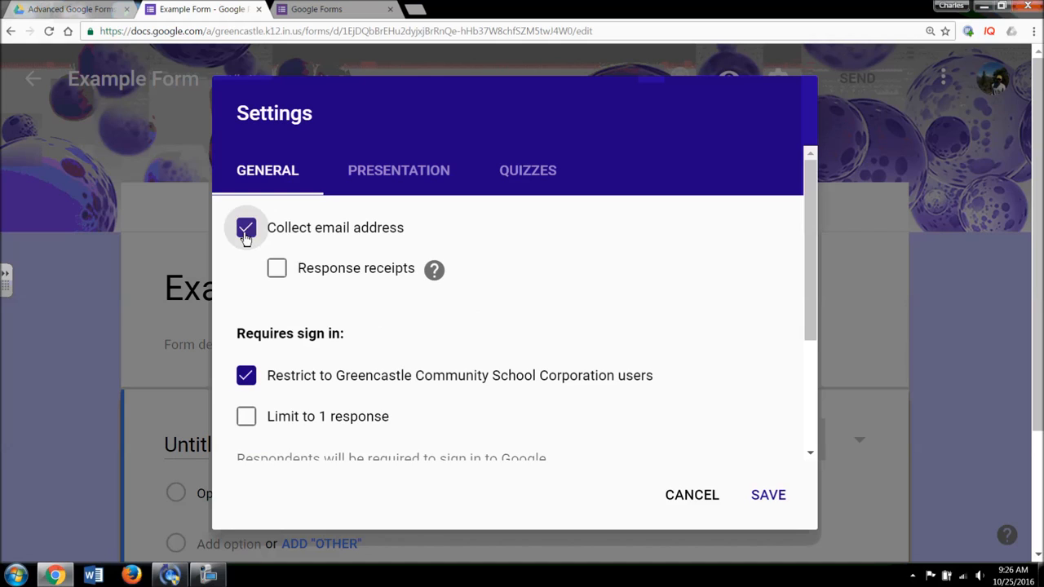
pyautogui.click(245, 231)
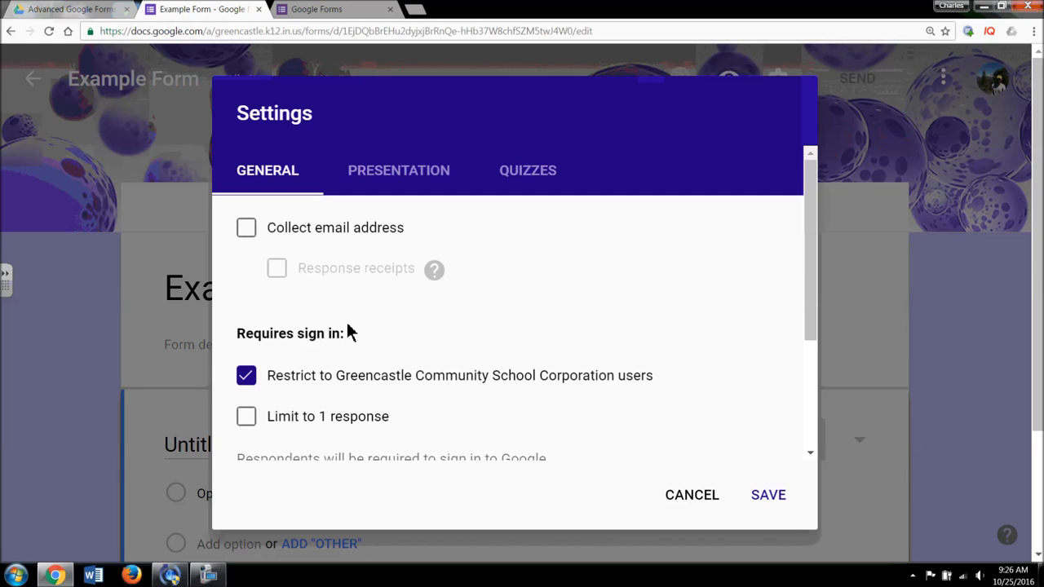
# - Toggle the 'Limit to 1 response' option several times, leaving it off
pyautogui.scroll(-1, 353, 343)
pyautogui.scroll(-1, 352, 336)
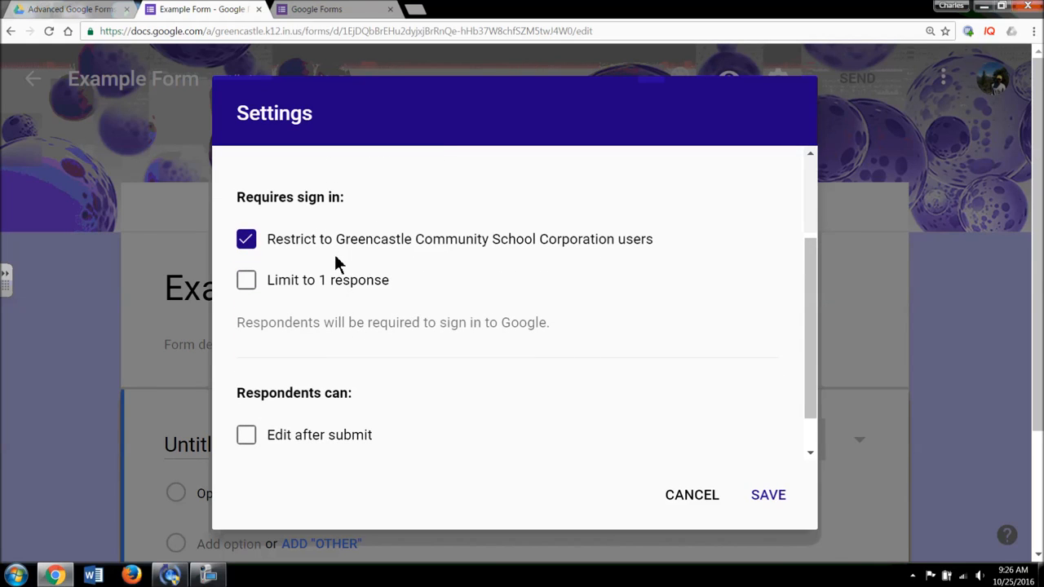
pyautogui.scroll(1, 334, 261)
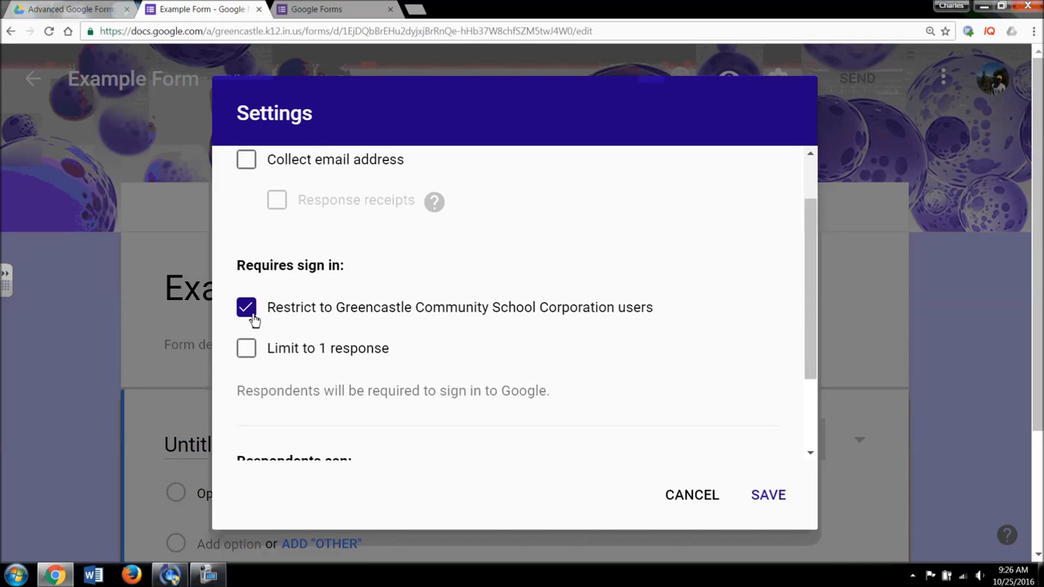
pyautogui.scroll(-1, 314, 332)
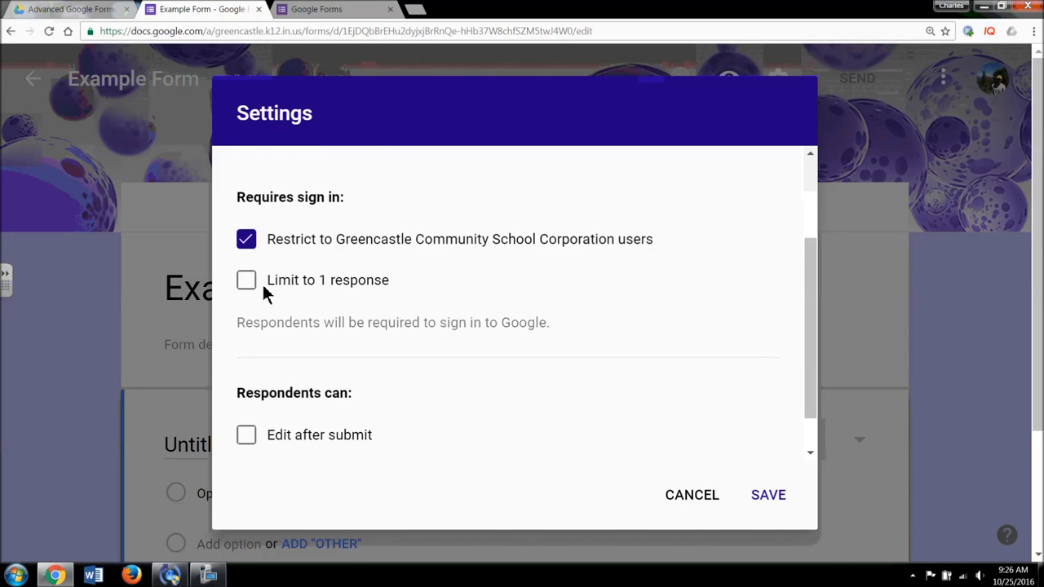
pyautogui.click(251, 282)
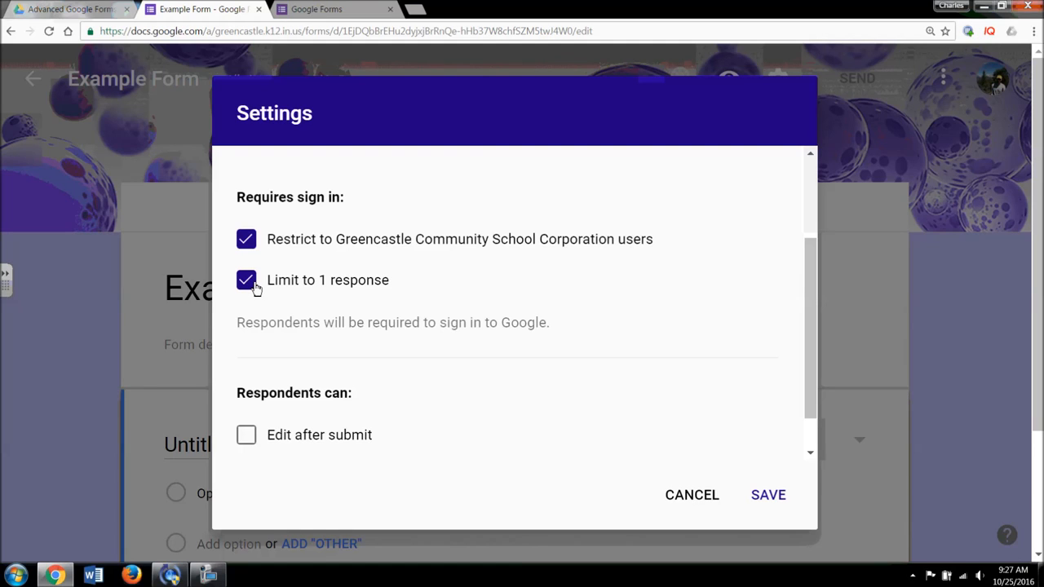
pyautogui.click(247, 280)
pyautogui.click(250, 282)
pyautogui.click(248, 280)
pyautogui.scroll(-1, 363, 339)
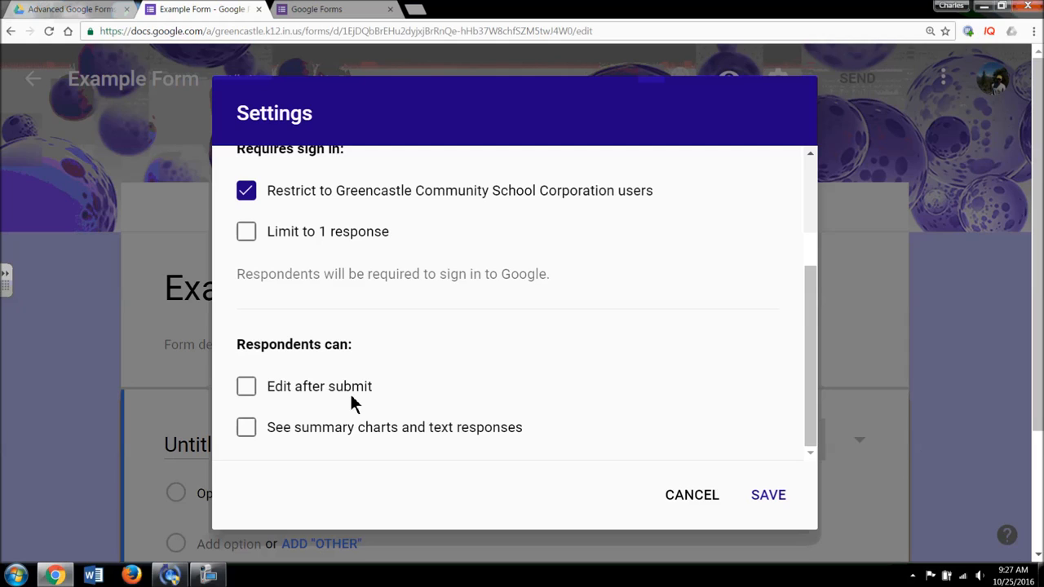
pyautogui.click(250, 395)
pyautogui.click(250, 395)
pyautogui.click(245, 428)
pyautogui.click(299, 425)
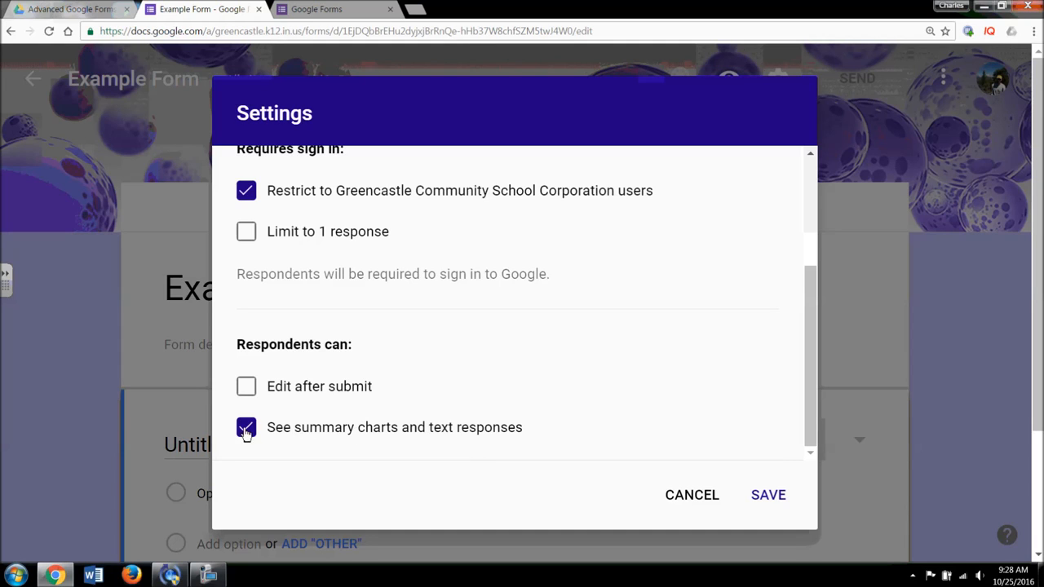
pyautogui.scroll(3, 350, 393)
pyautogui.scroll(-1, 350, 401)
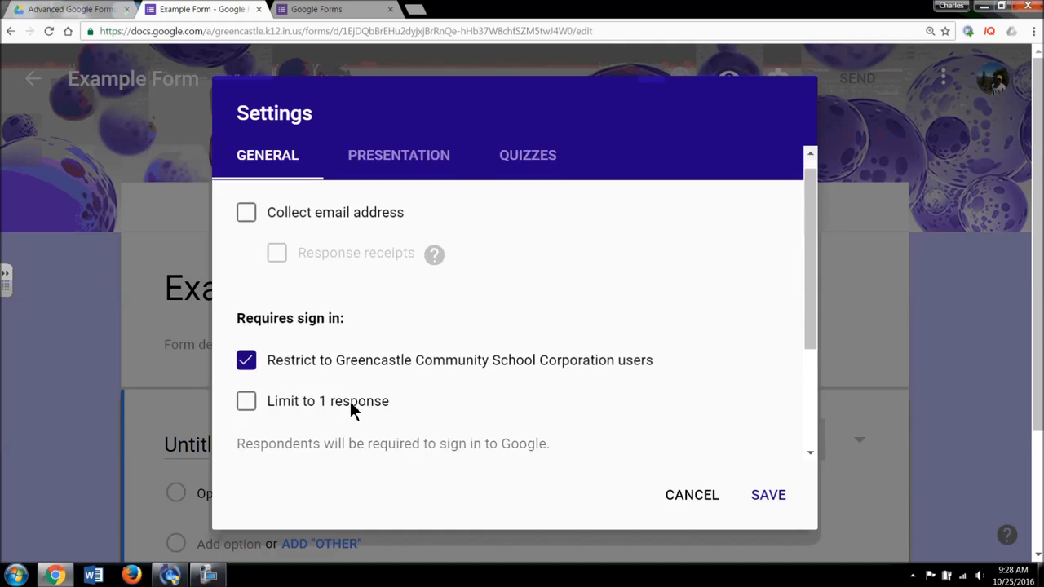
pyautogui.scroll(1, 349, 398)
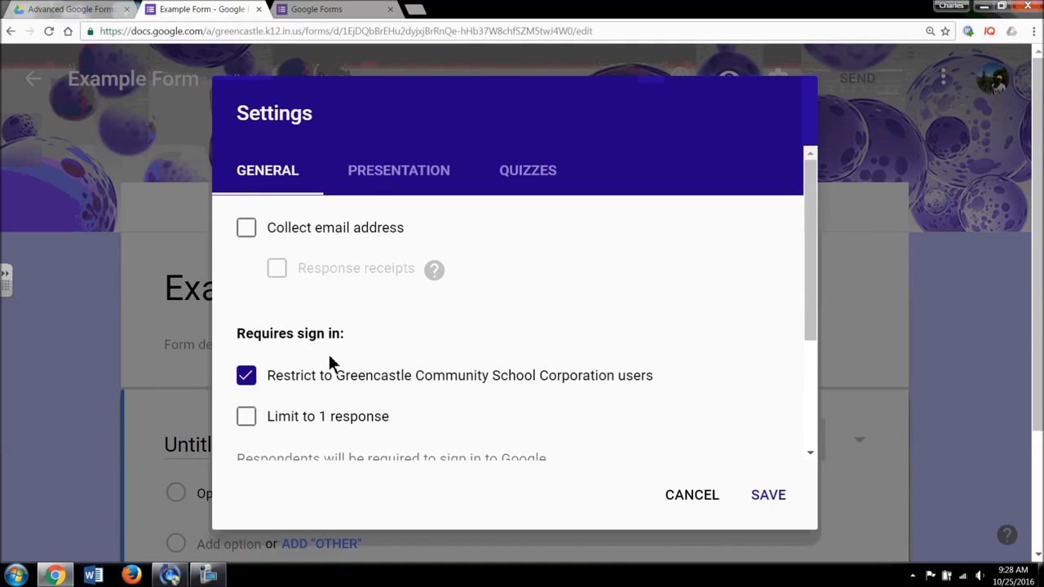
pyautogui.scroll(-1, 330, 377)
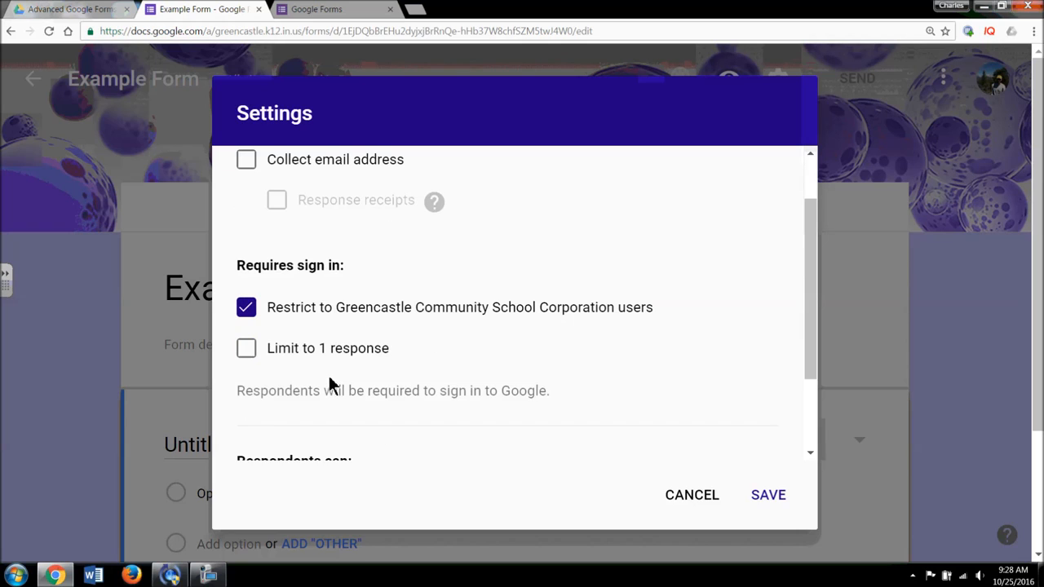
pyautogui.scroll(1, 333, 392)
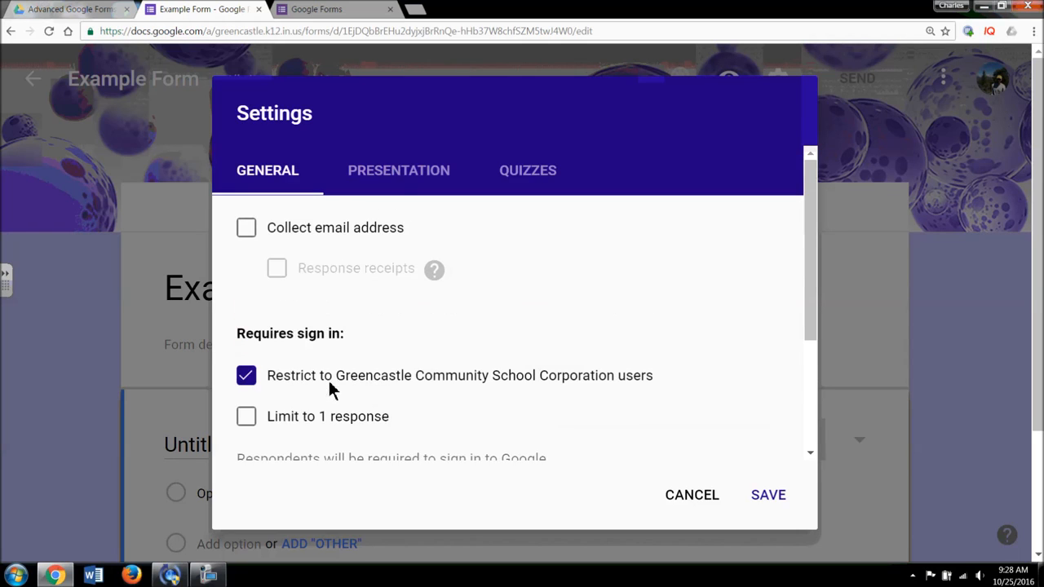
# - In Presentation settings, try the progress bar and question shuffling, leaving both off
pyautogui.click(401, 189)
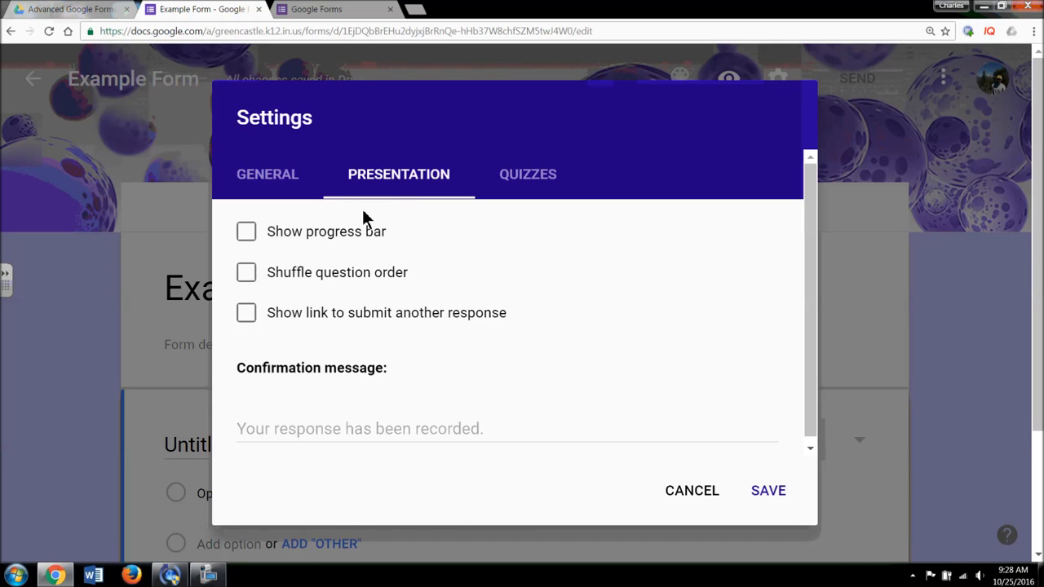
pyautogui.click(245, 233)
pyautogui.click(256, 234)
pyautogui.click(250, 278)
pyautogui.click(248, 274)
# - Leave the submit-another-response link off, dismiss the antivirus notice, and view Quizzes
pyautogui.click(248, 316)
pyautogui.click(254, 318)
pyautogui.click(352, 435)
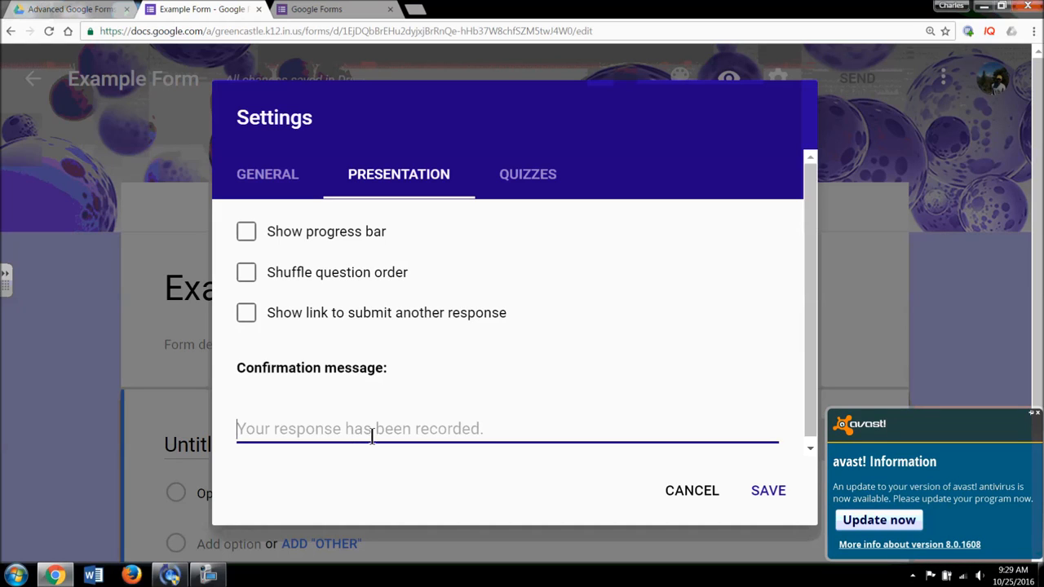
pyautogui.click(1034, 416)
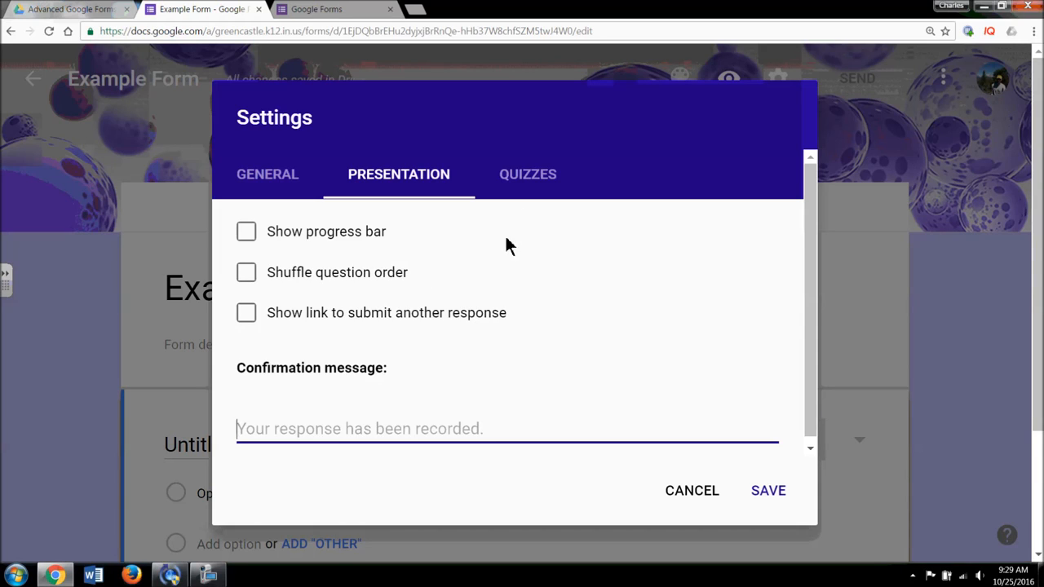
pyautogui.click(527, 194)
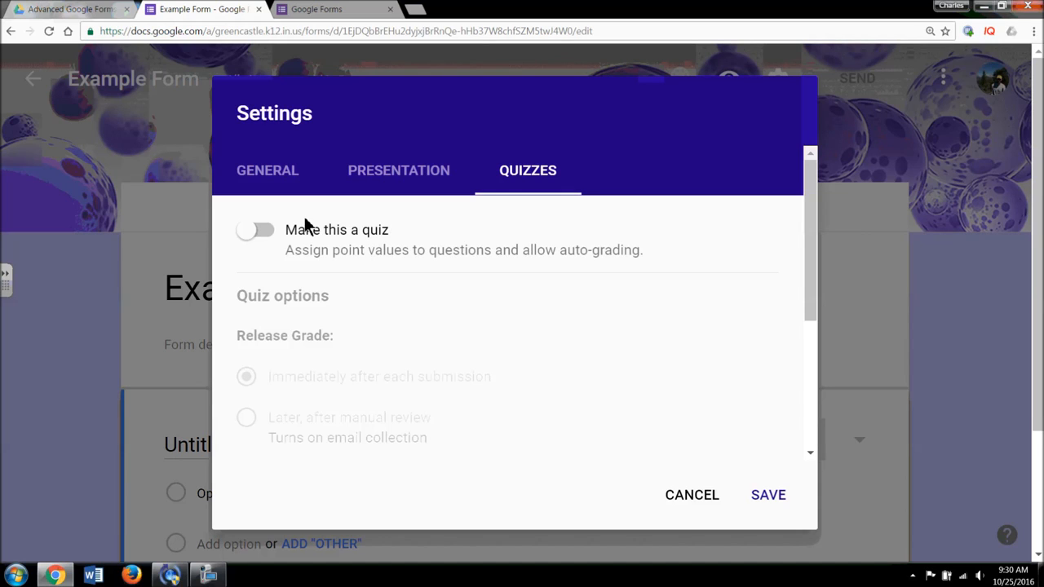
# - Turn on 'Make this a quiz' and review its options, including point values
pyautogui.click(254, 235)
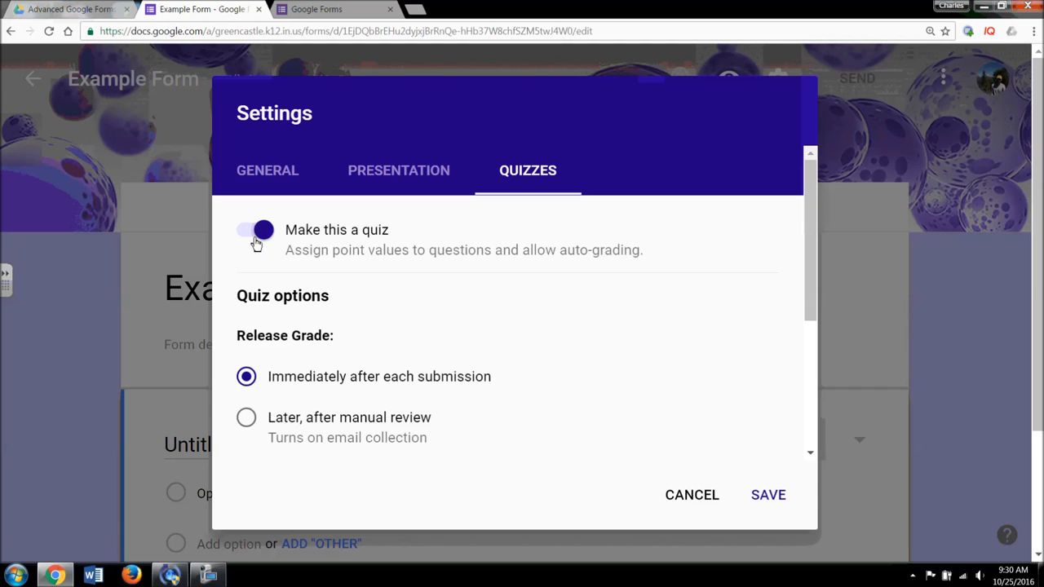
pyautogui.click(256, 236)
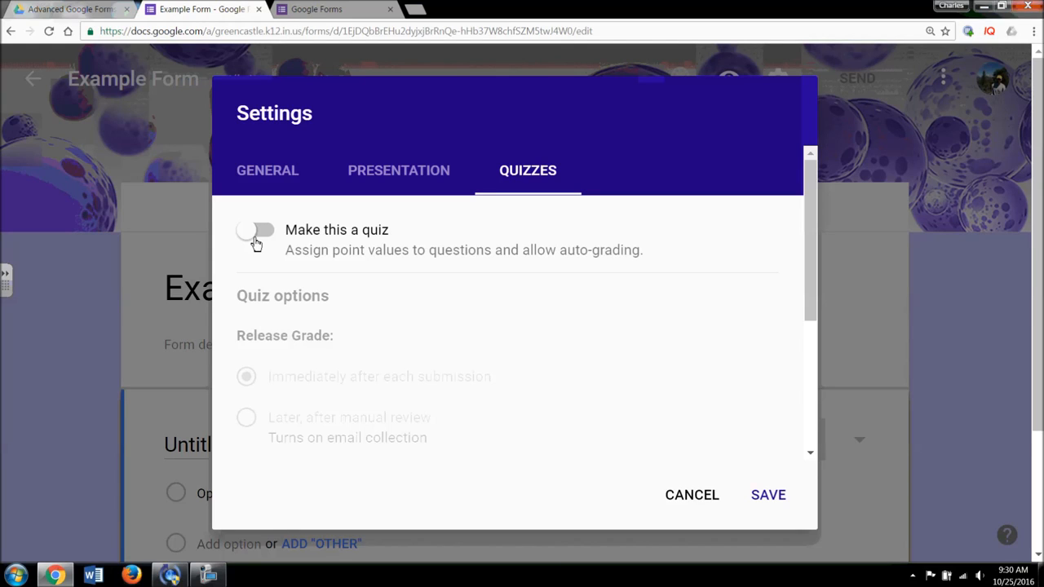
pyautogui.click(256, 237)
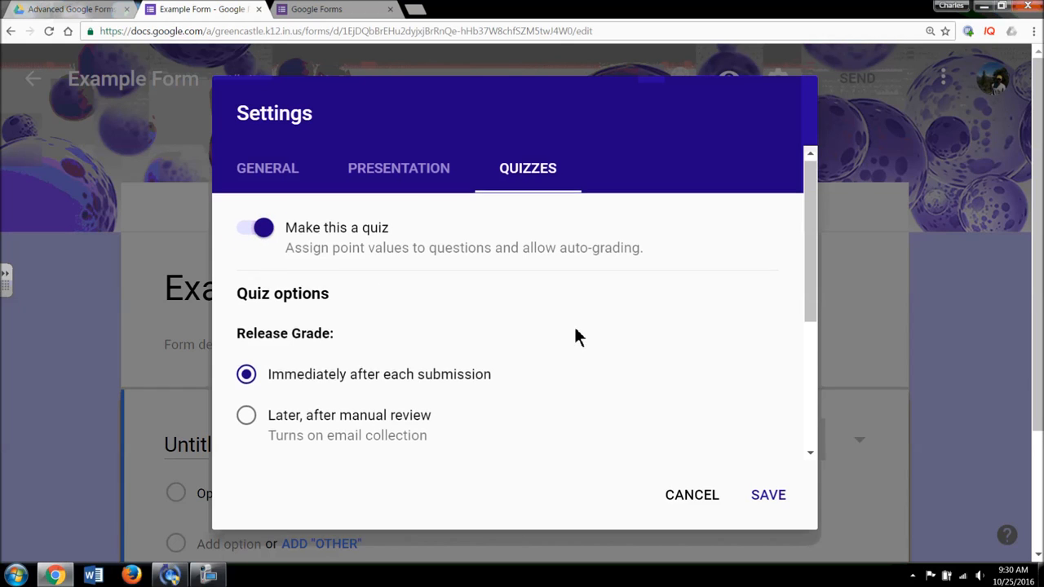
pyautogui.scroll(-1, 576, 330)
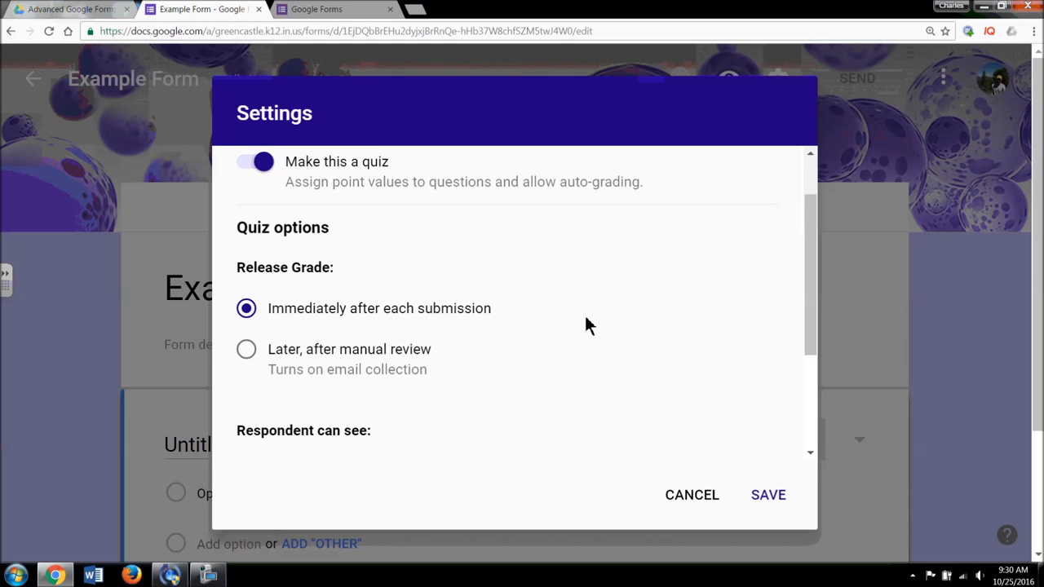
pyautogui.scroll(-1, 586, 318)
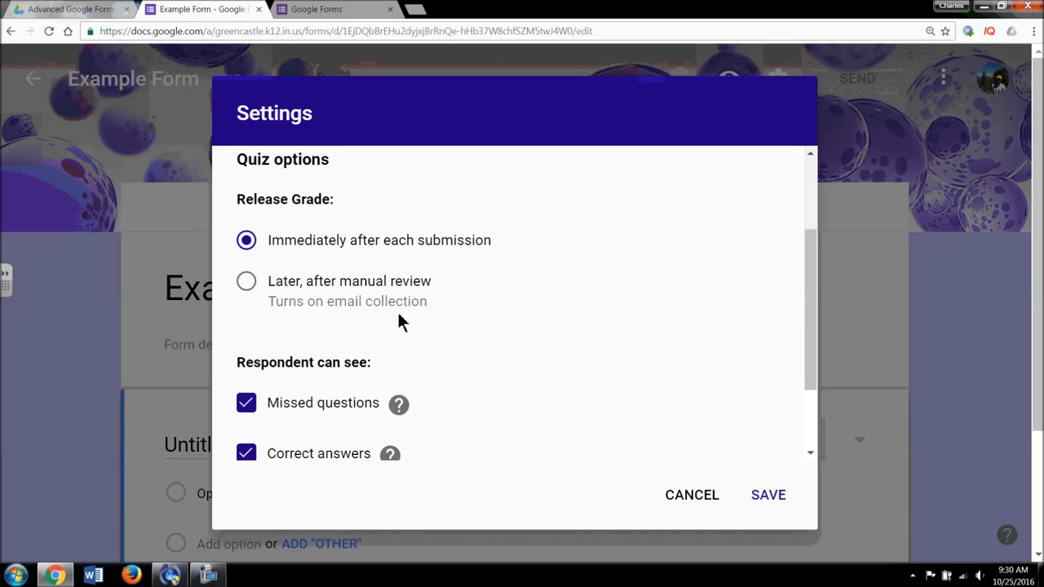
pyautogui.scroll(-3, 399, 318)
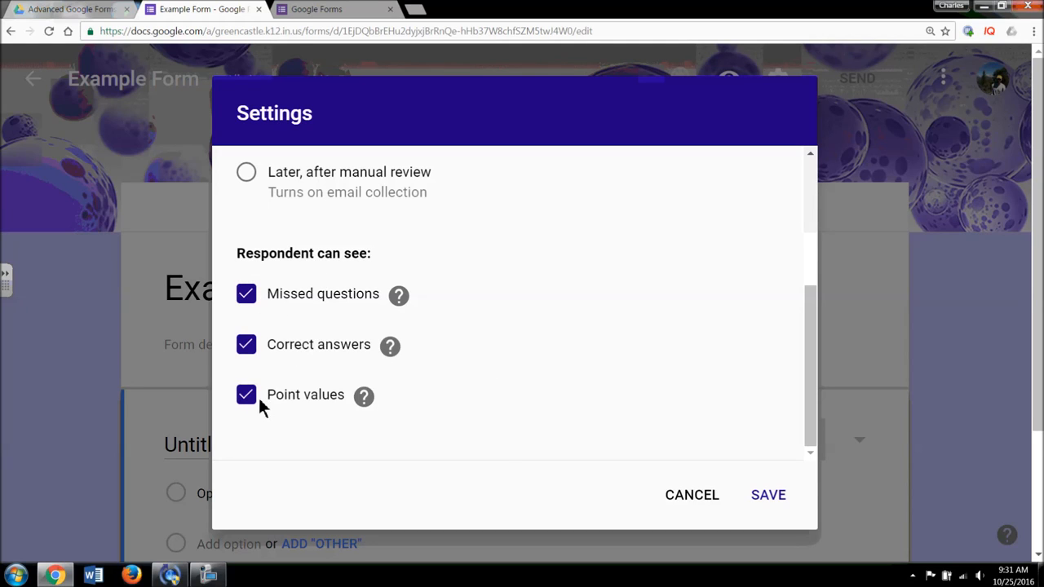
pyautogui.click(371, 397)
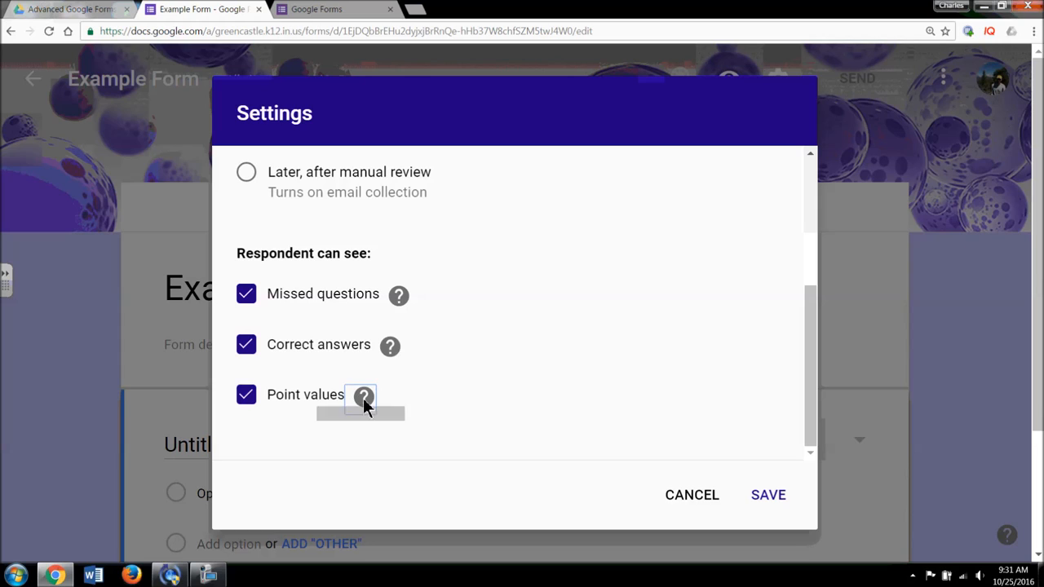
pyautogui.moveTo(364, 402)
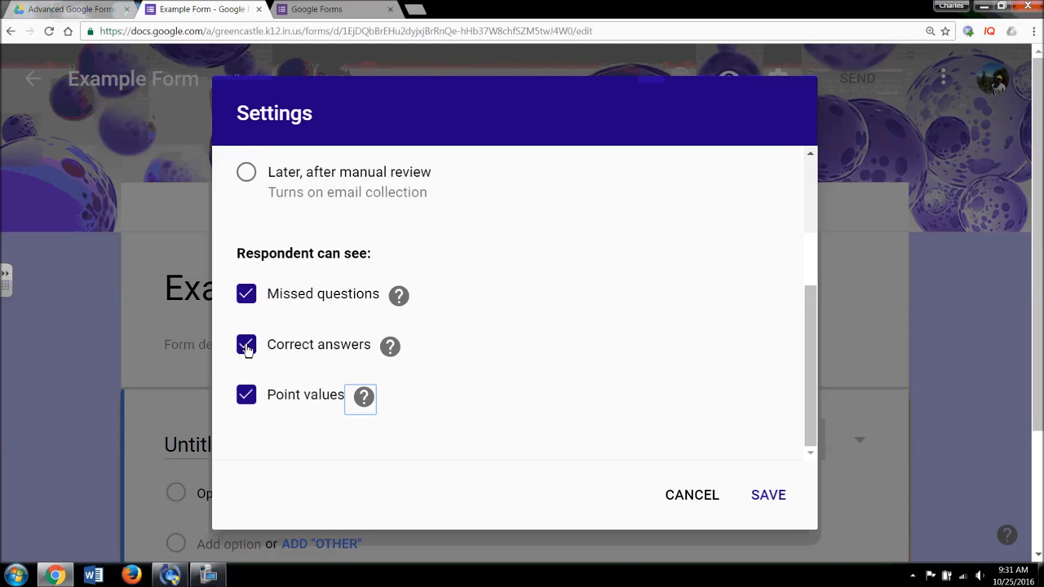
# - Switch quiz mode back off and save the settings
pyautogui.scroll(2, 247, 347)
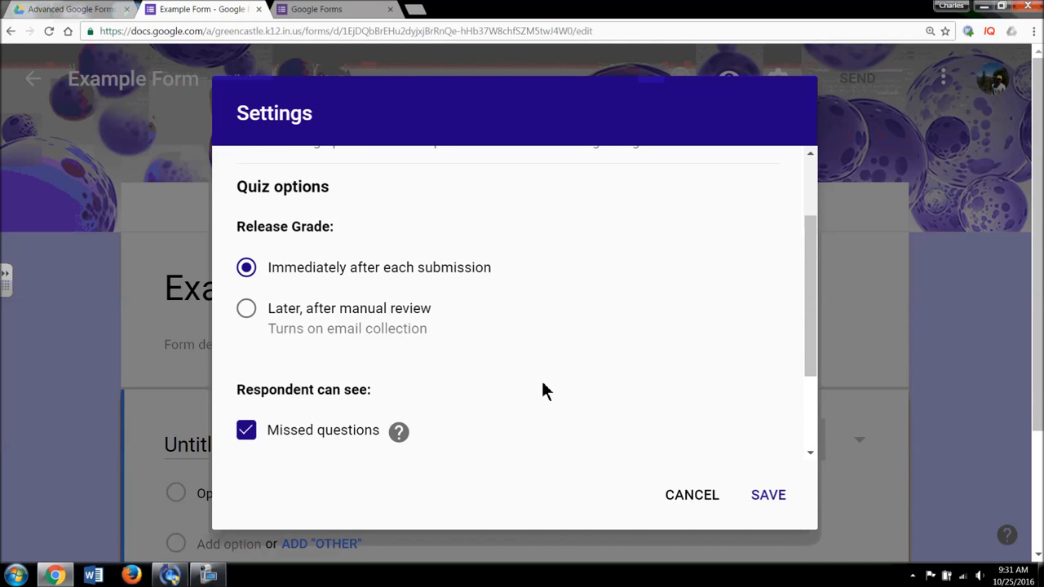
pyautogui.scroll(3, 531, 367)
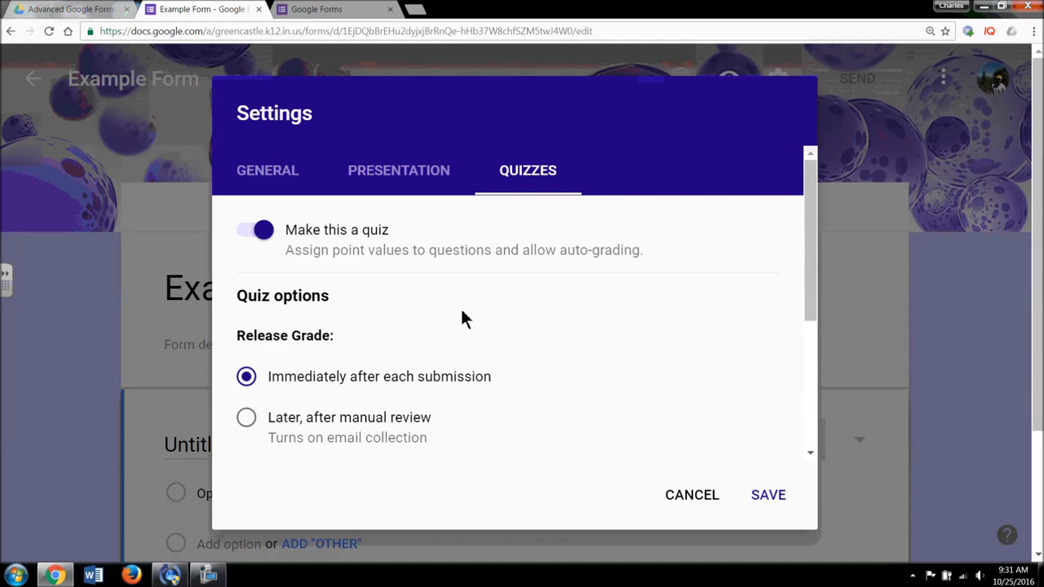
pyautogui.click(270, 233)
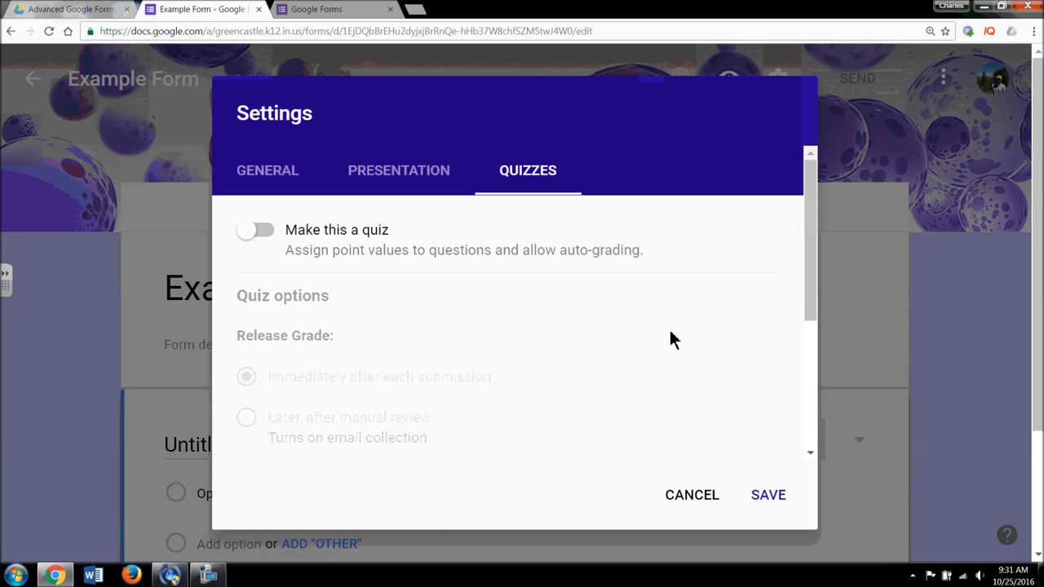
pyautogui.click(771, 495)
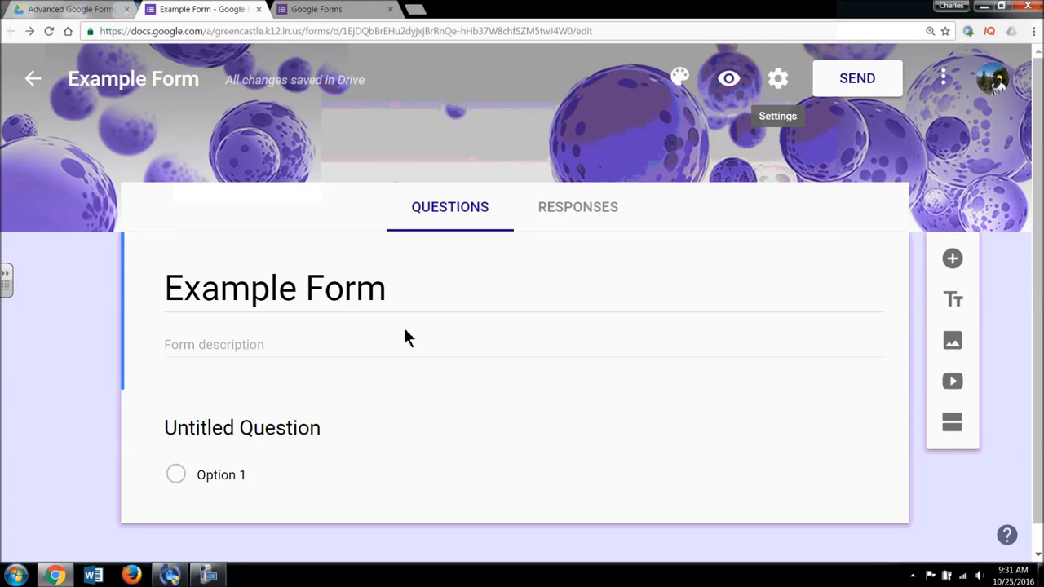
# - Add the form description 'Description/Directions'
pyautogui.scroll(-1, 674, 387)
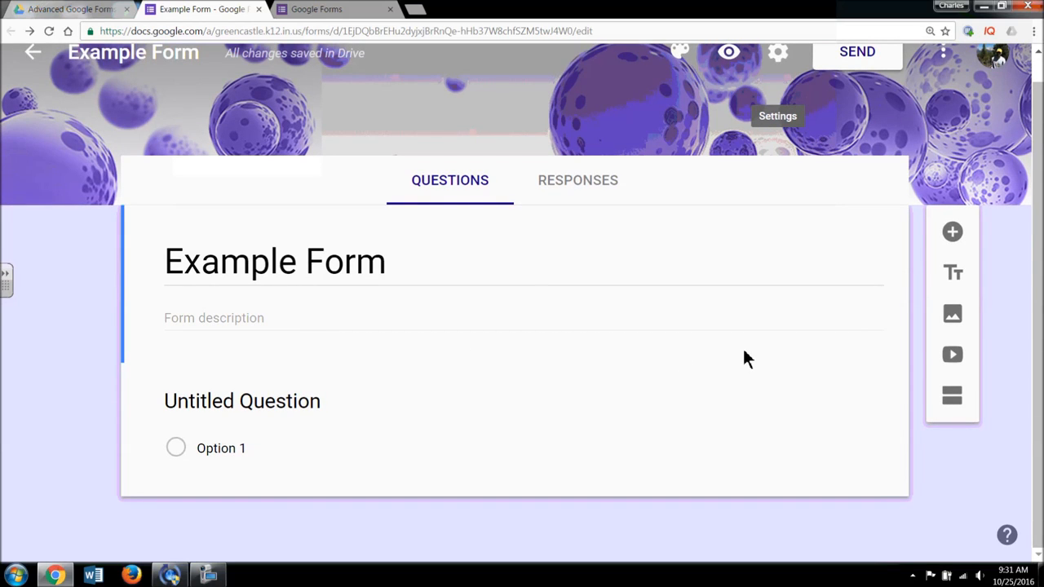
pyautogui.click(275, 318)
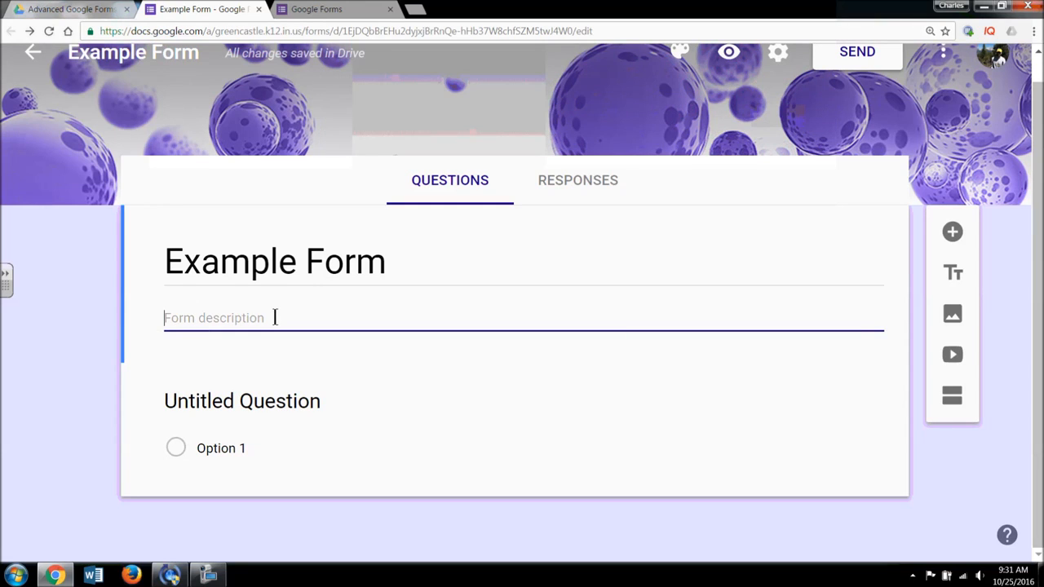
pyautogui.write('Descrip')
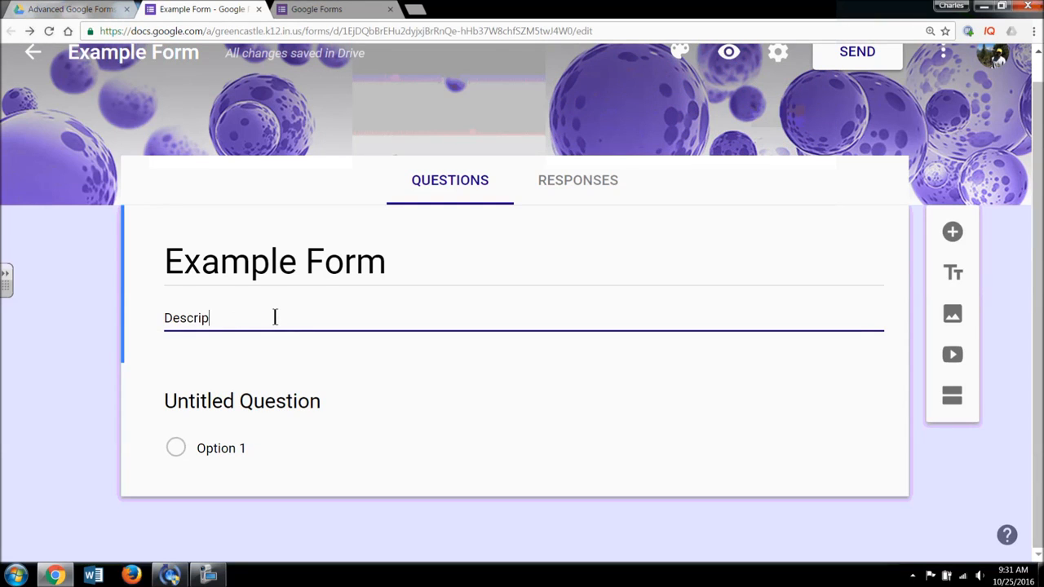
pyautogui.write('tion/')
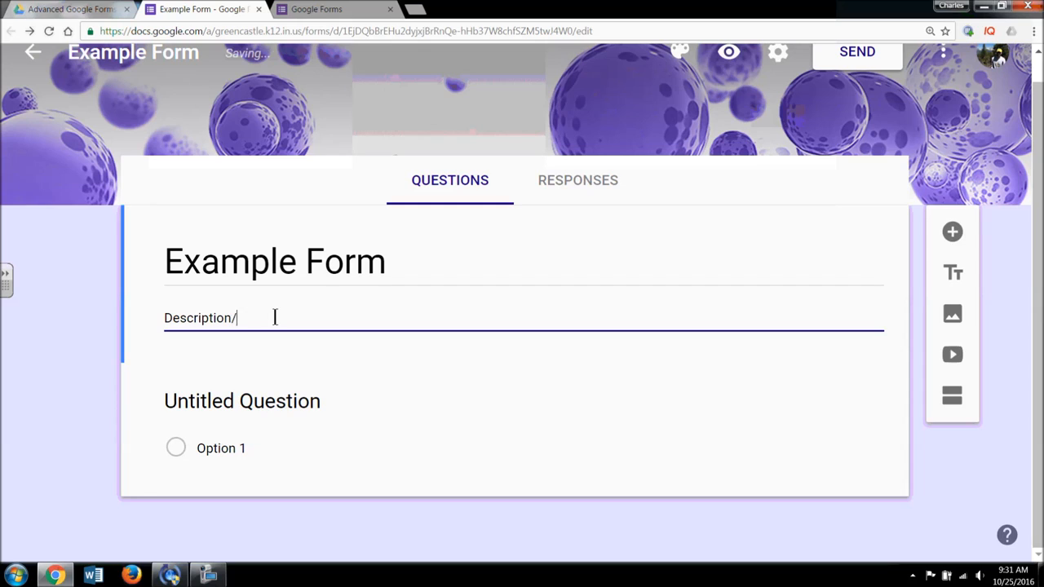
pyautogui.write('Directions')
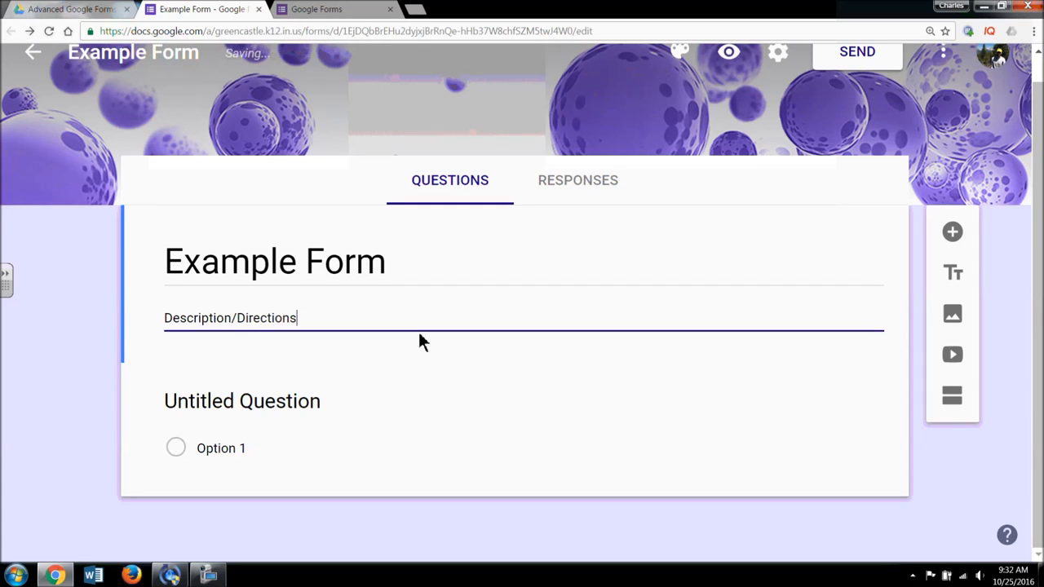
# - Select the first question and show its list of question types
pyautogui.click(527, 407)
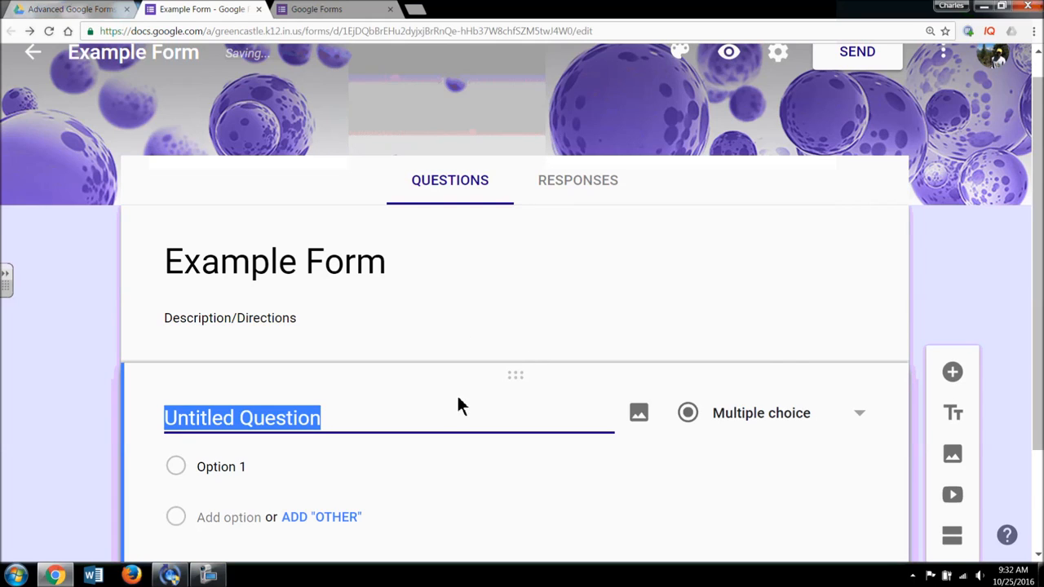
pyautogui.scroll(-1, 459, 398)
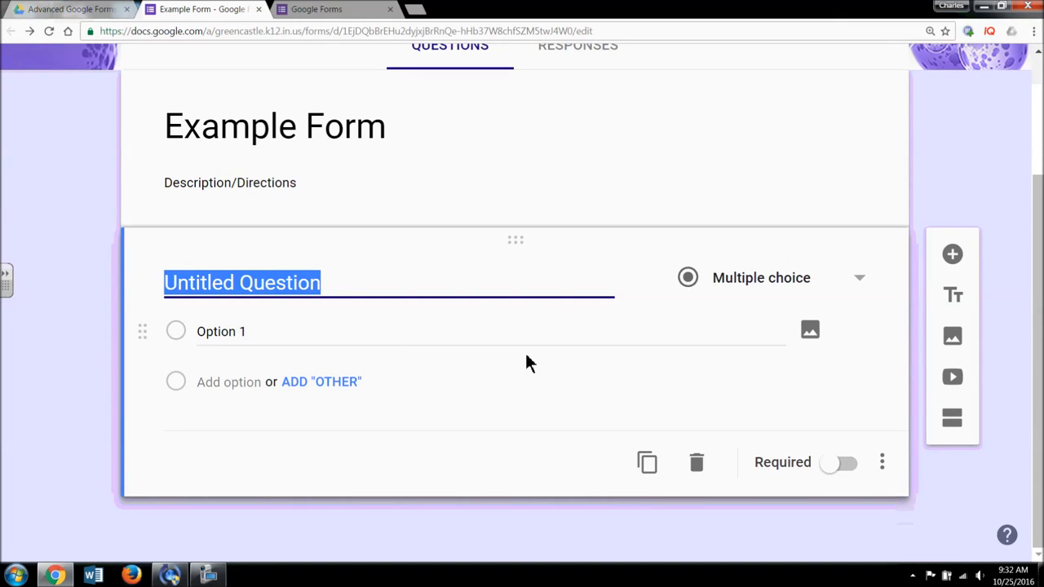
pyautogui.click(868, 286)
pyautogui.moveTo(876, 285); pyautogui.dragTo(867, 221)
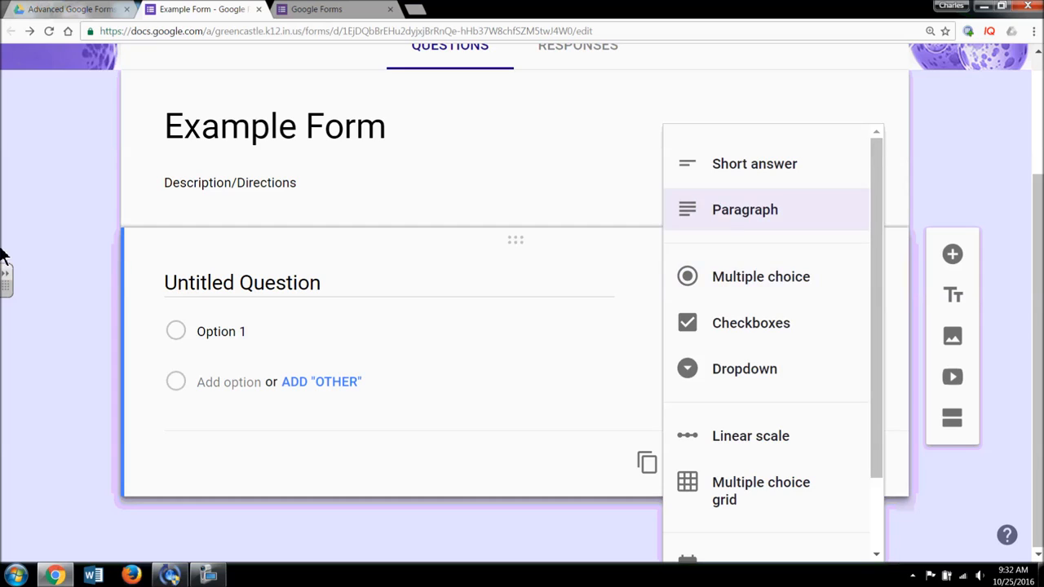
# - Keep Multiple choice, leave the question not required, and show its more-options menu
pyautogui.click(87, 271)
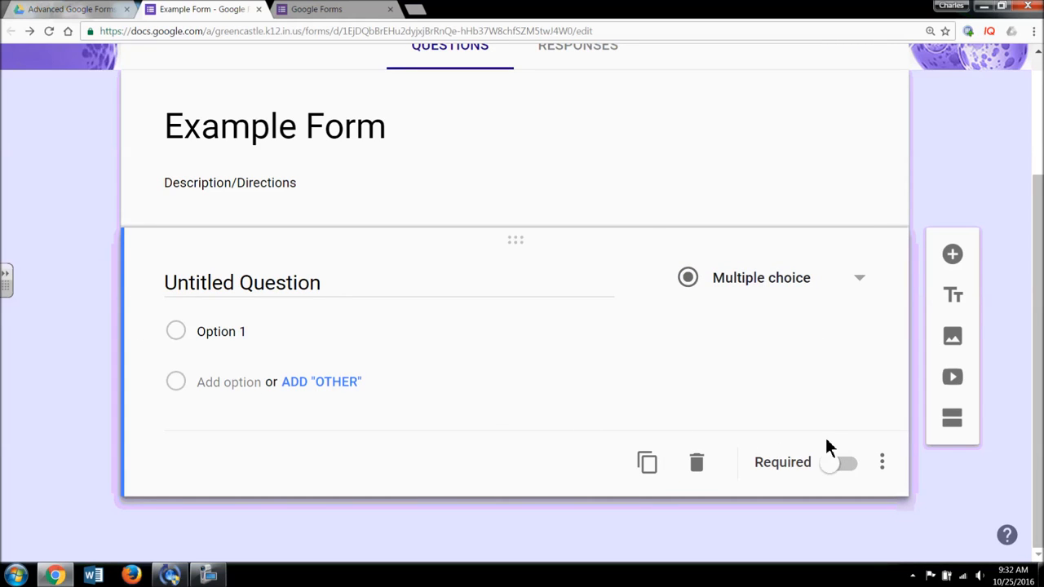
pyautogui.click(837, 469)
pyautogui.click(842, 467)
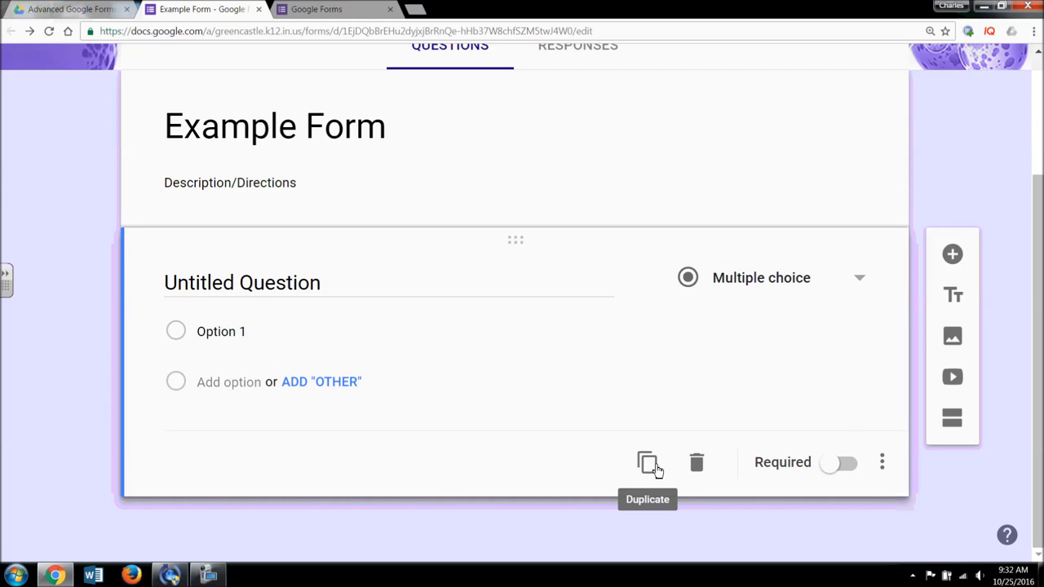
pyautogui.click(884, 469)
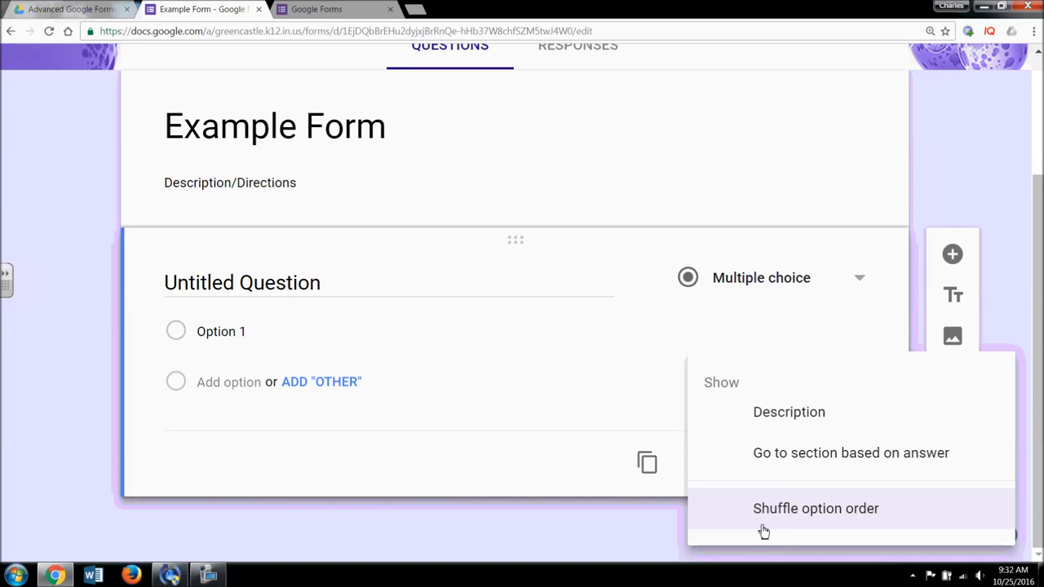
# - Turn the question's Description on and back off, then bring up the question-type list
pyautogui.click(758, 411)
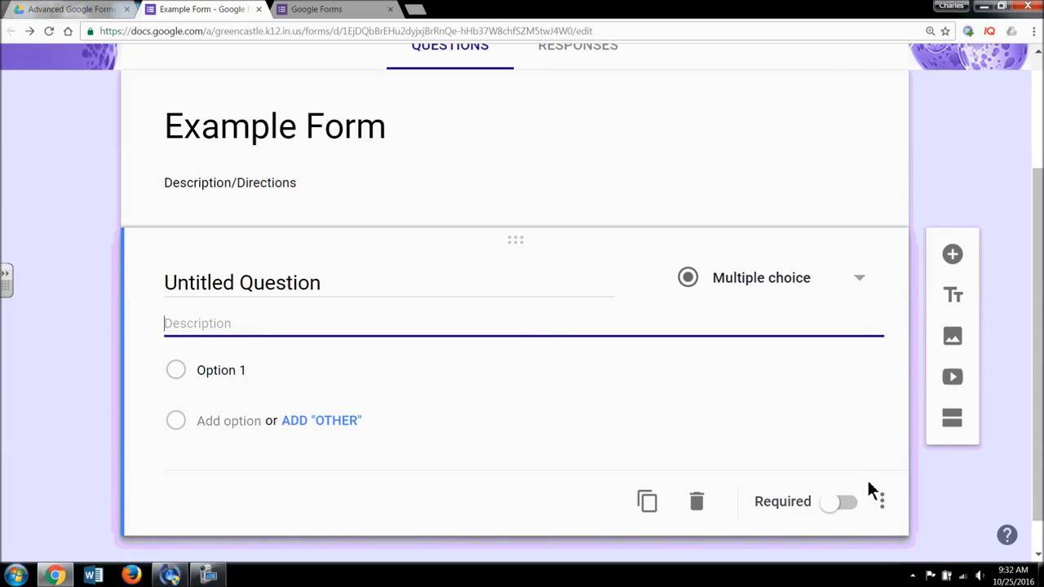
pyautogui.click(881, 507)
pyautogui.click(794, 413)
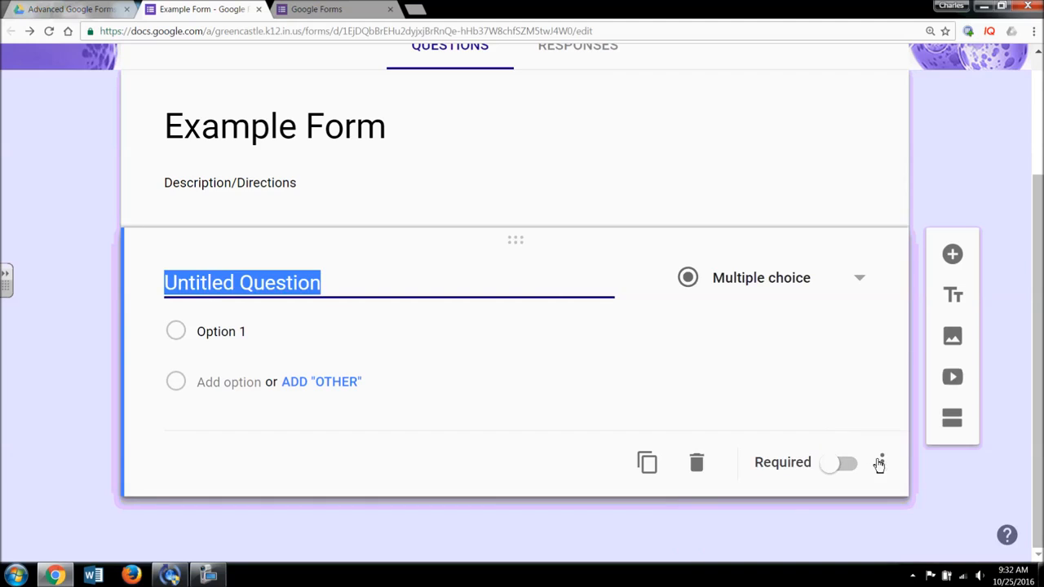
pyautogui.click(880, 465)
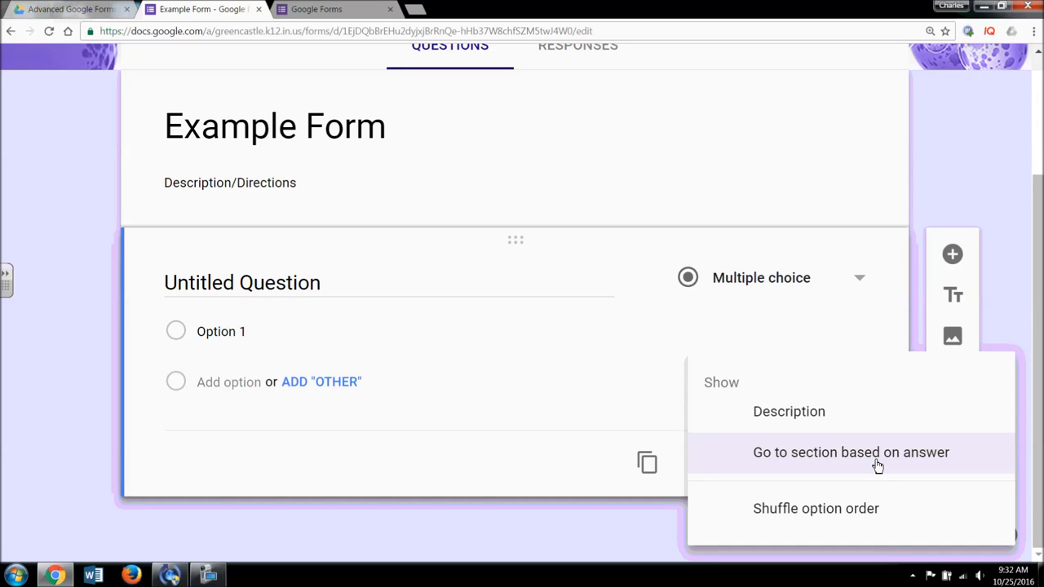
pyautogui.click(651, 560)
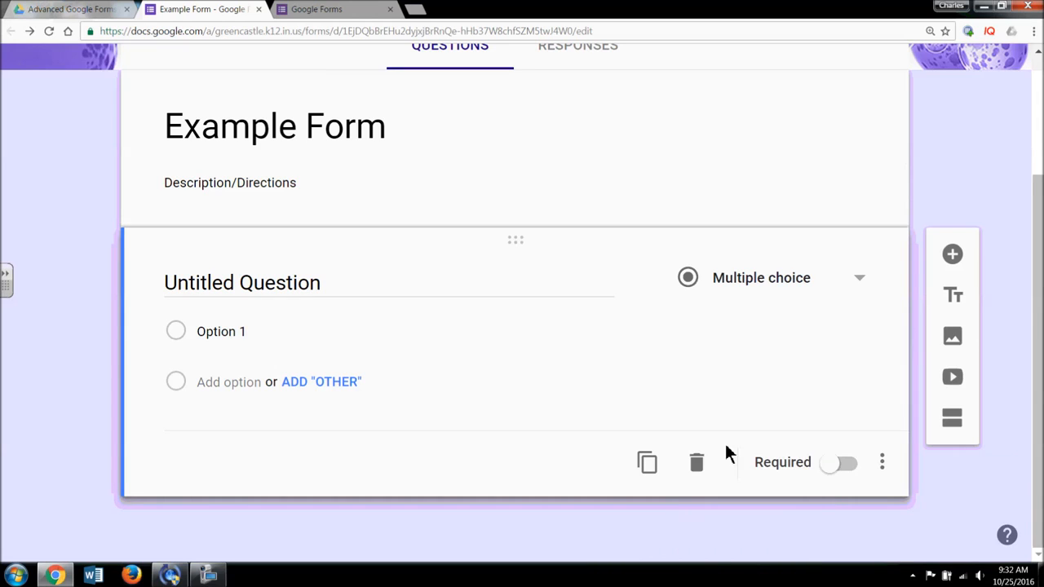
pyautogui.click(857, 292)
# - Keep the question Multiple choice and rename Option 1 to 'Choice A'
pyautogui.moveTo(876, 276); pyautogui.dragTo(877, 219)
pyautogui.click(769, 299)
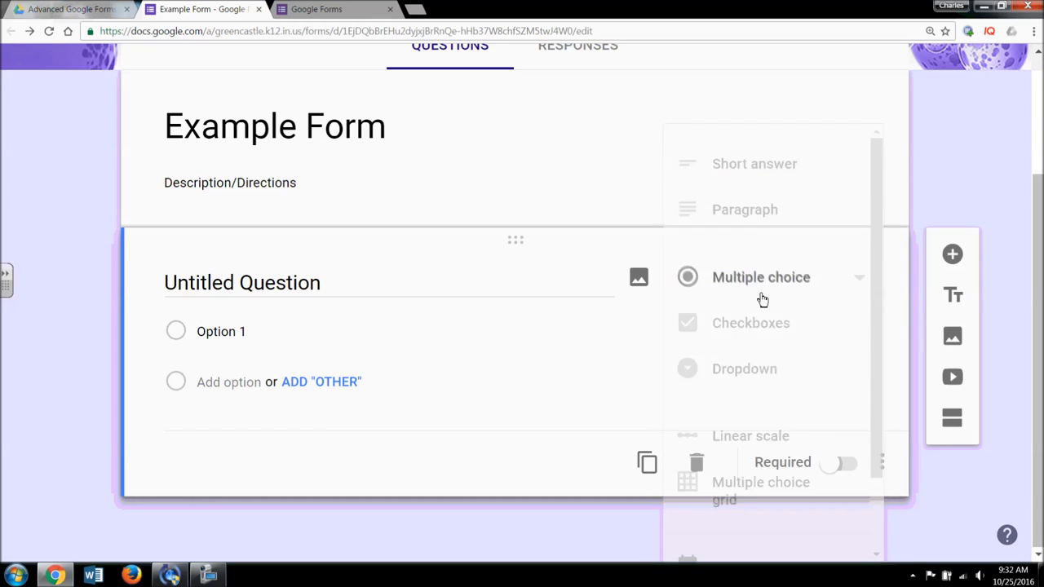
pyautogui.click(256, 332)
pyautogui.write('Choice')
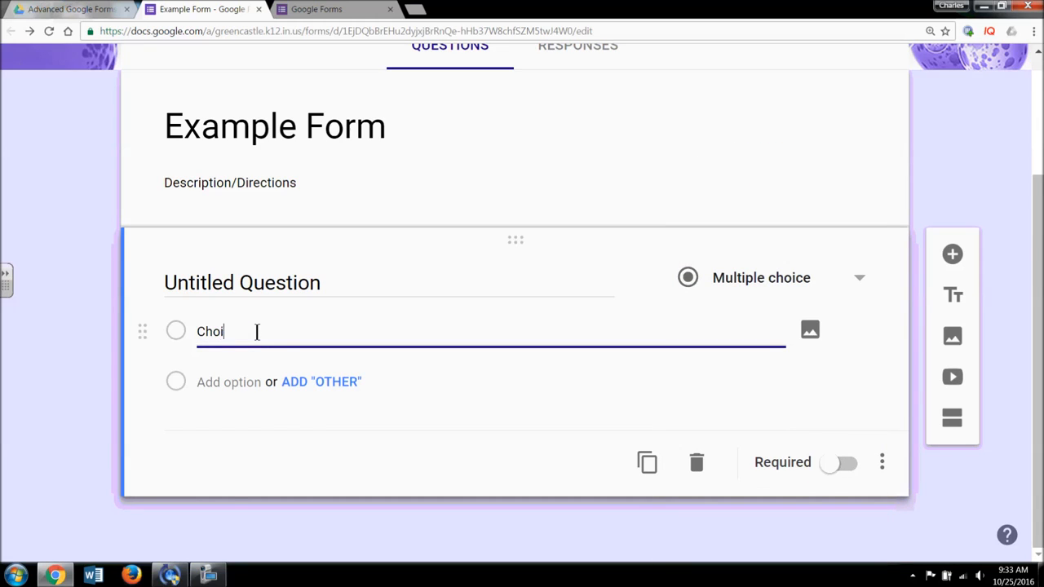
pyautogui.click(232, 381)
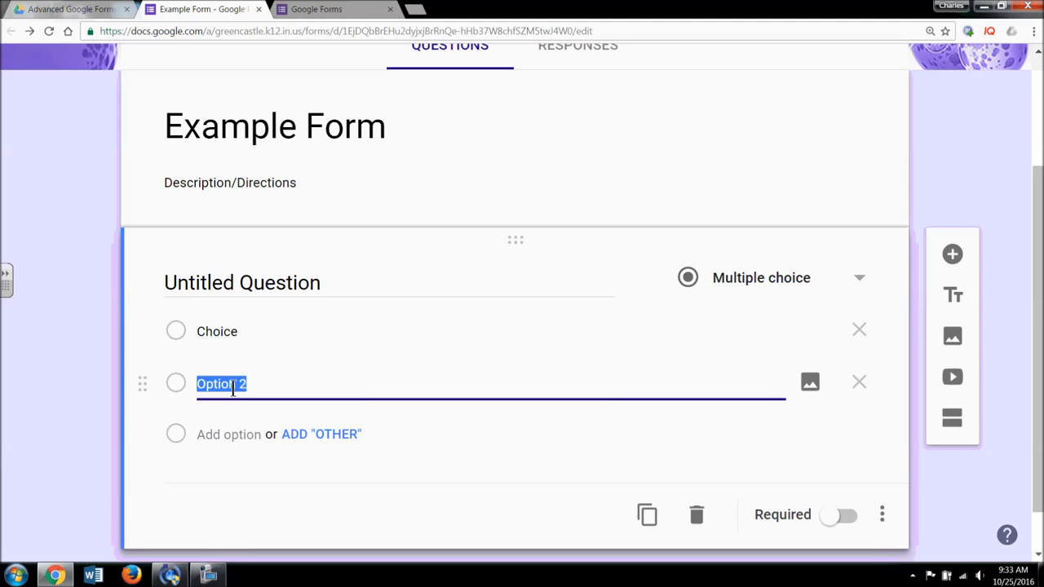
pyautogui.click(253, 338)
pyautogui.click(254, 338)
pyautogui.write('A')
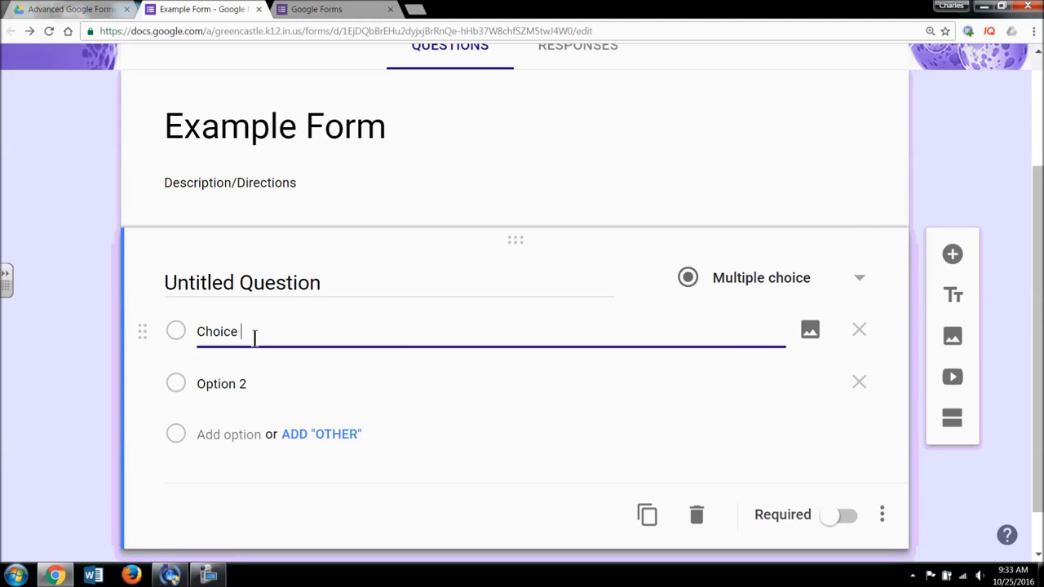
# - Add two more answer options, 'Choice B' and 'Choice C'
pyautogui.click(236, 385)
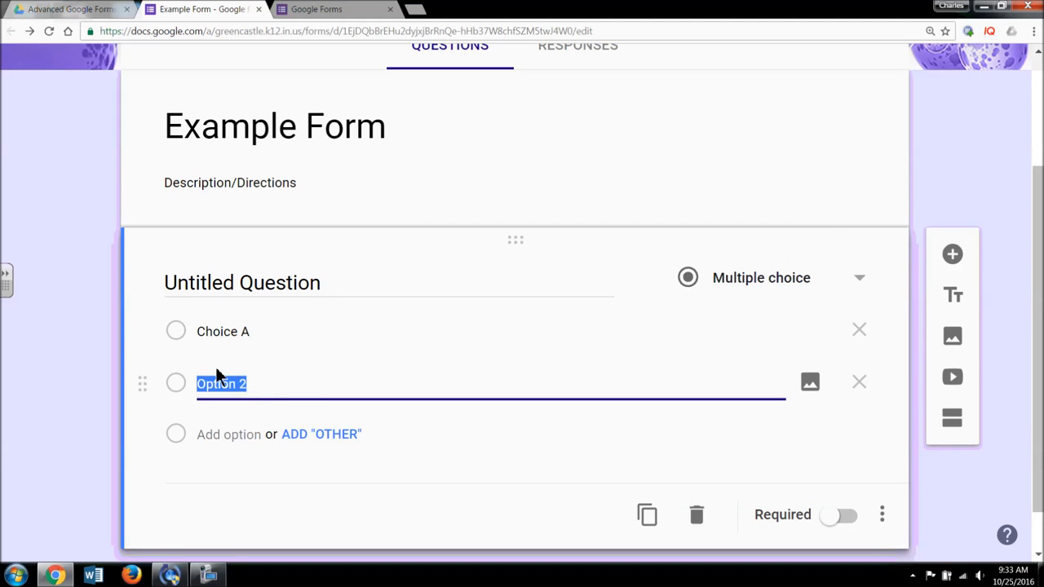
pyautogui.write('Choice B')
pyautogui.click(240, 440)
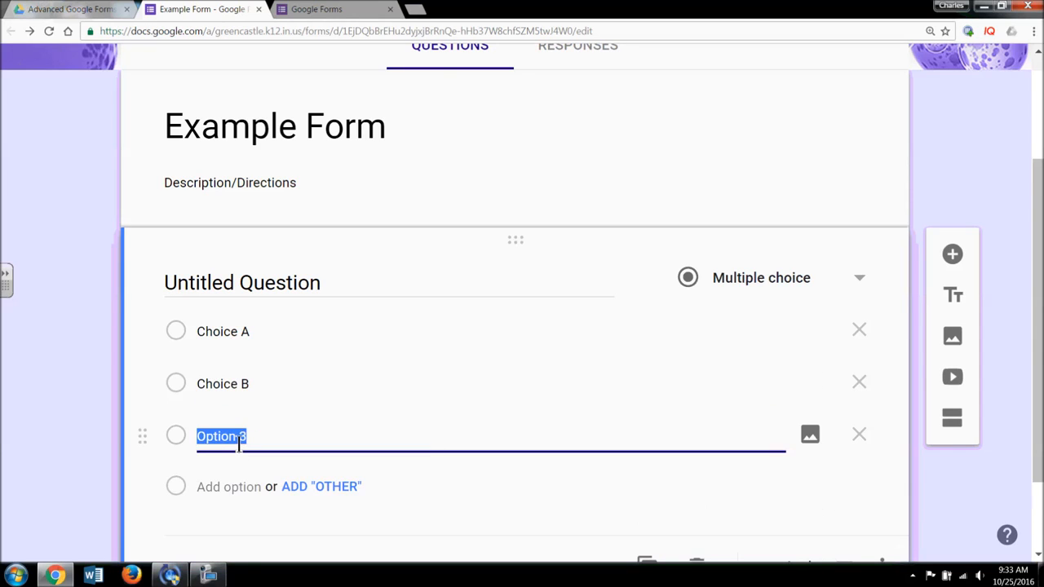
pyautogui.write('Choice C')
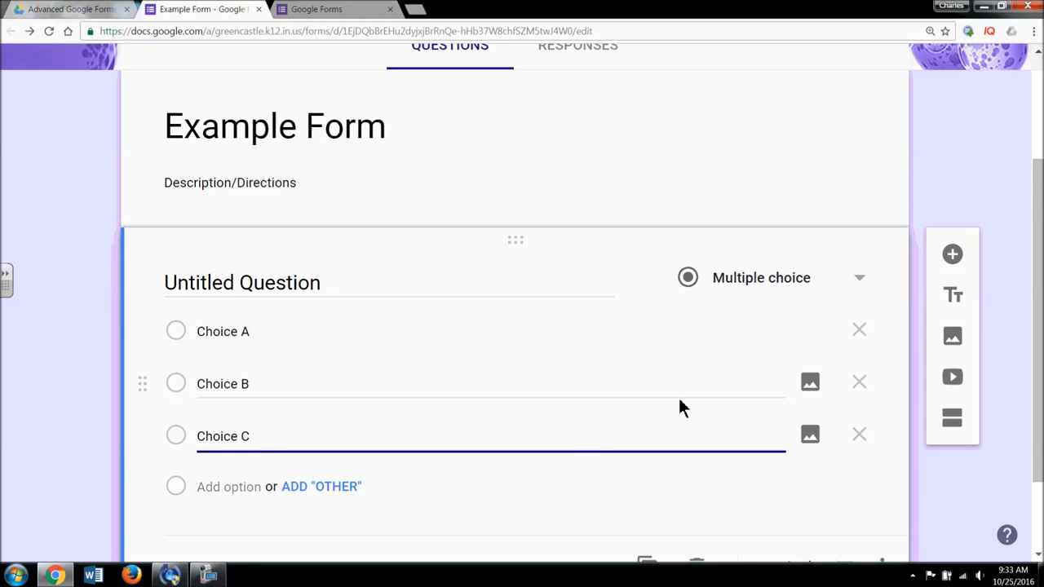
pyautogui.scroll(-1, 682, 404)
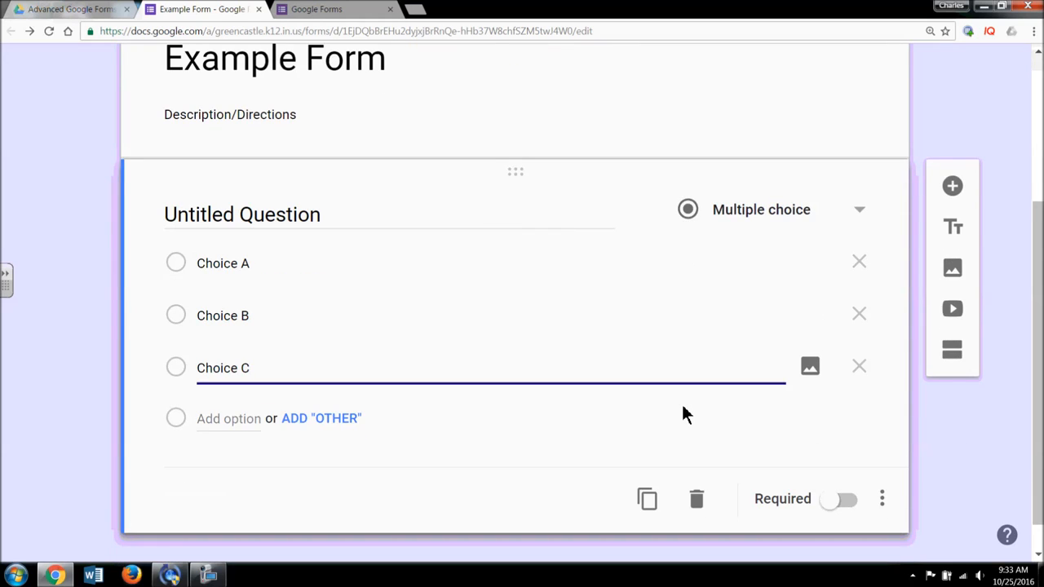
pyautogui.click(810, 369)
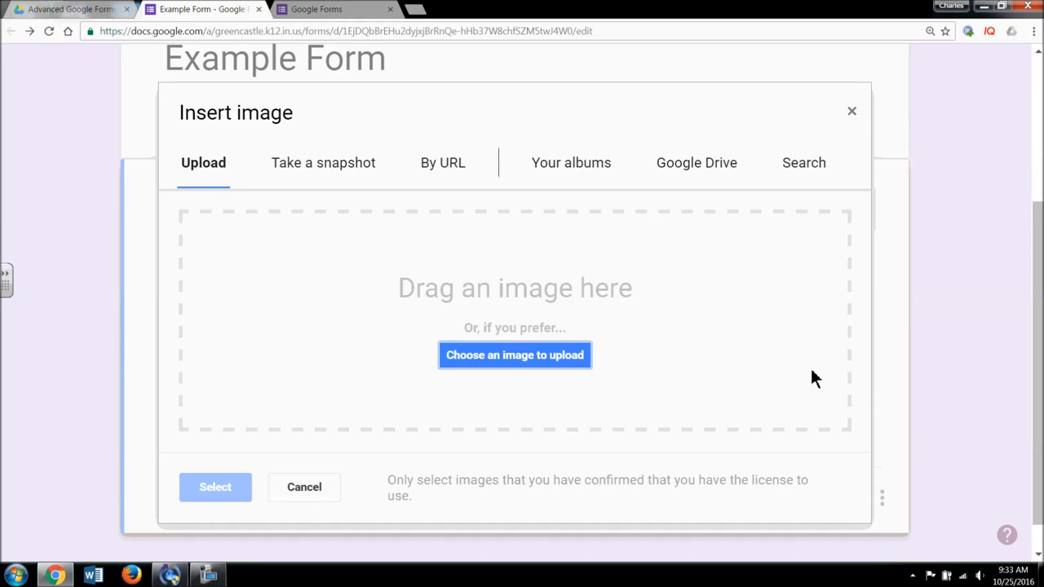
pyautogui.click(852, 114)
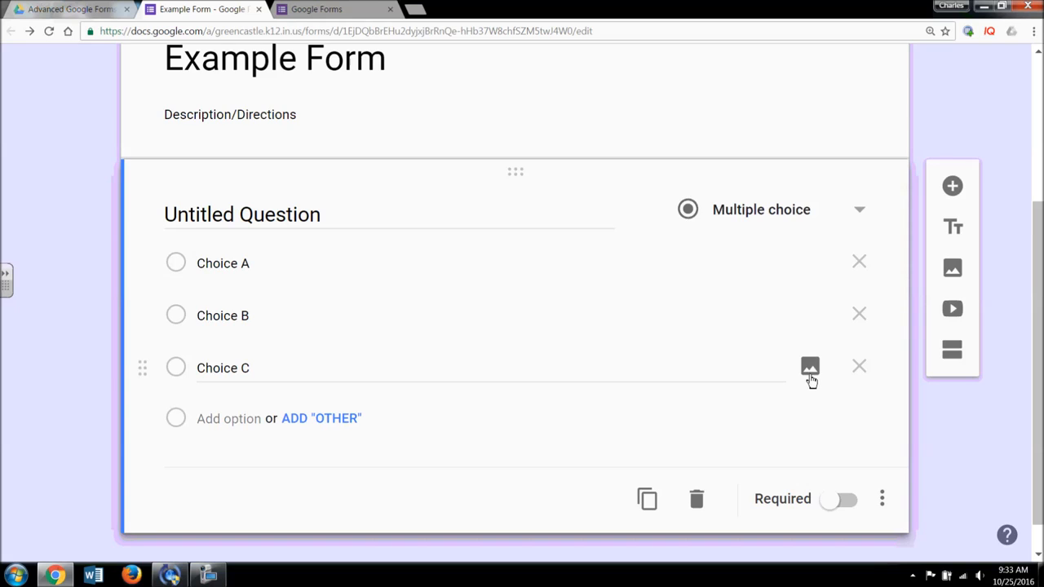
pyautogui.click(810, 368)
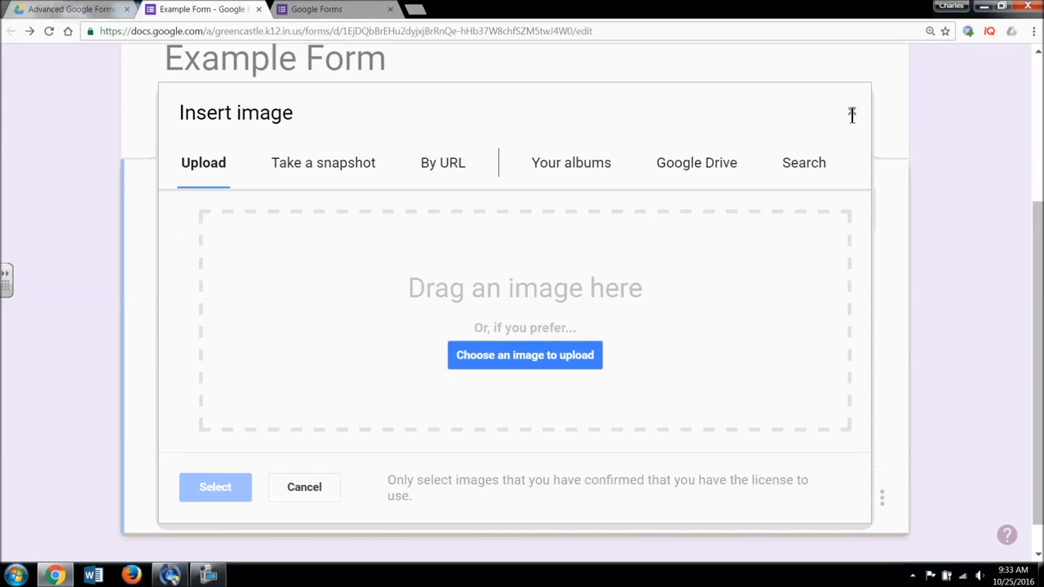
pyautogui.click(851, 112)
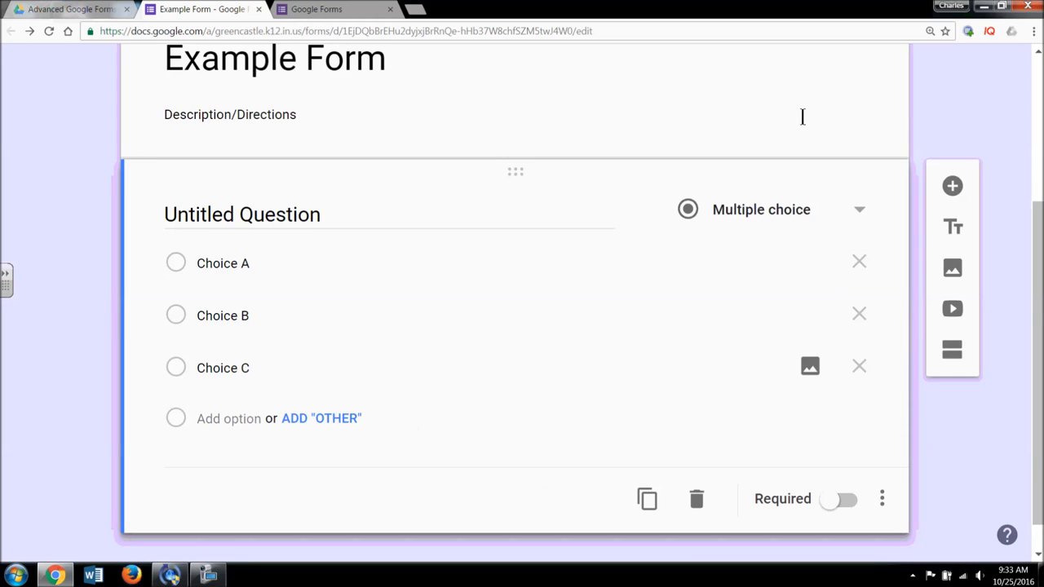
# - Search YouTube for 'Greencastle' and insert the 'Greencastle | Little Indiana' video
pyautogui.click(955, 310)
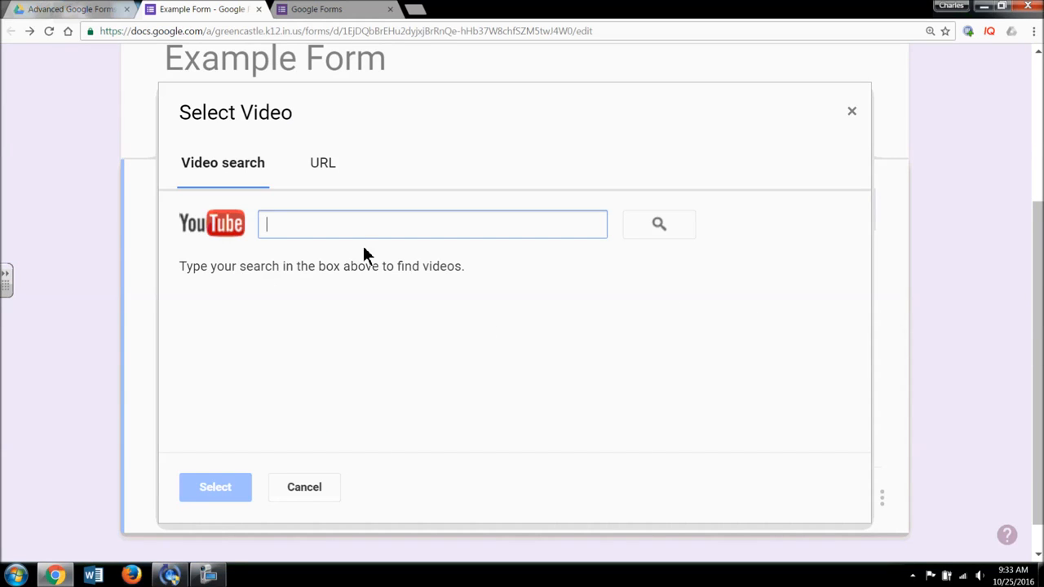
pyautogui.click(324, 484)
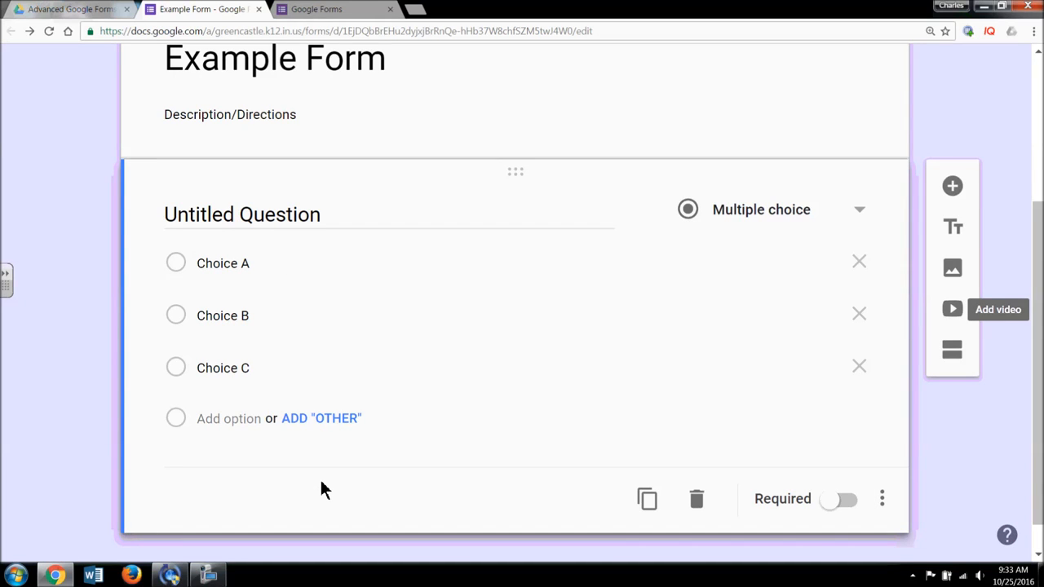
pyautogui.click(954, 307)
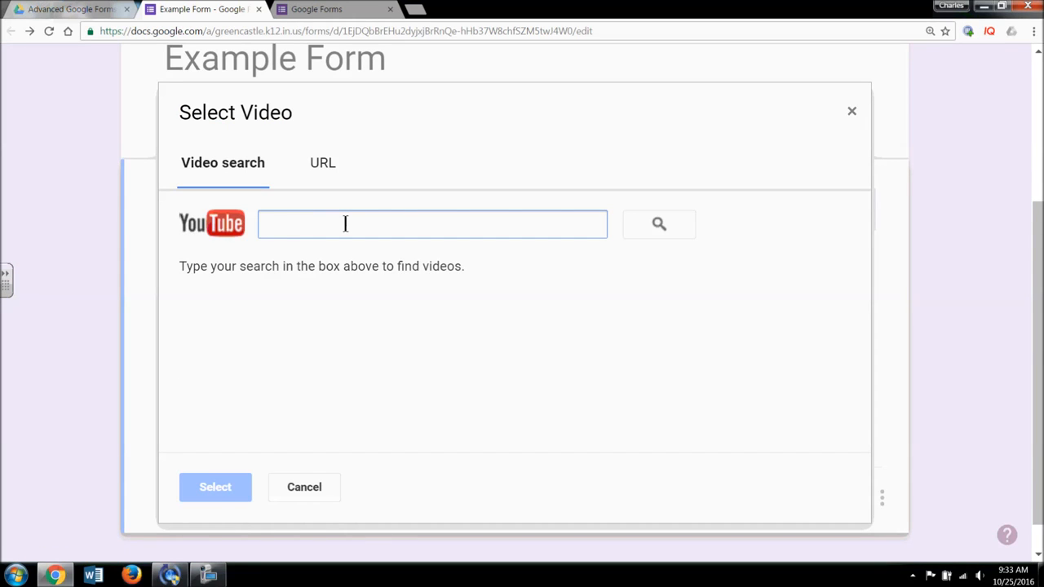
pyautogui.write('Greencastl')
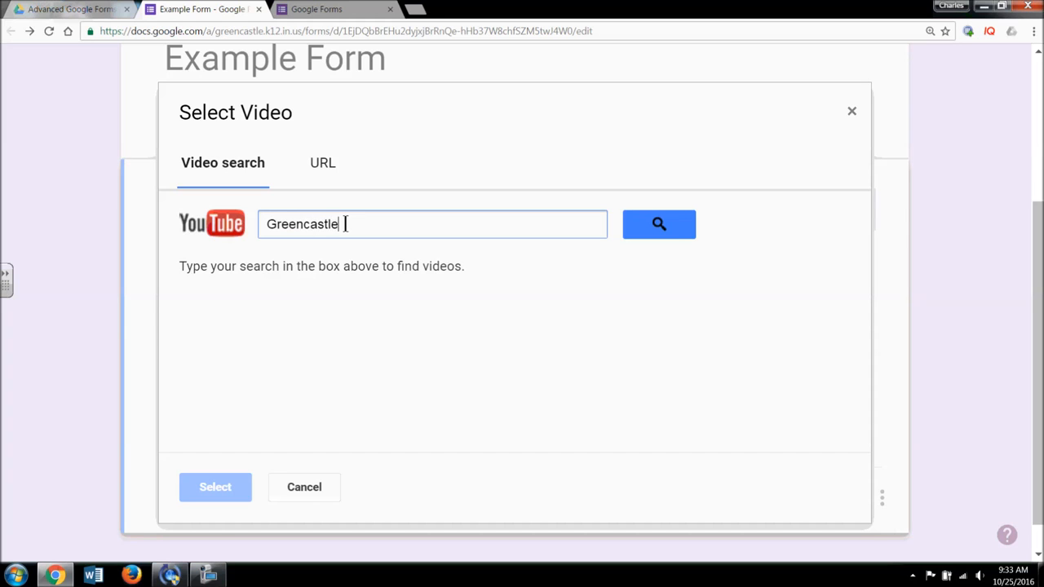
pyautogui.write('e')
pyautogui.press('Return')
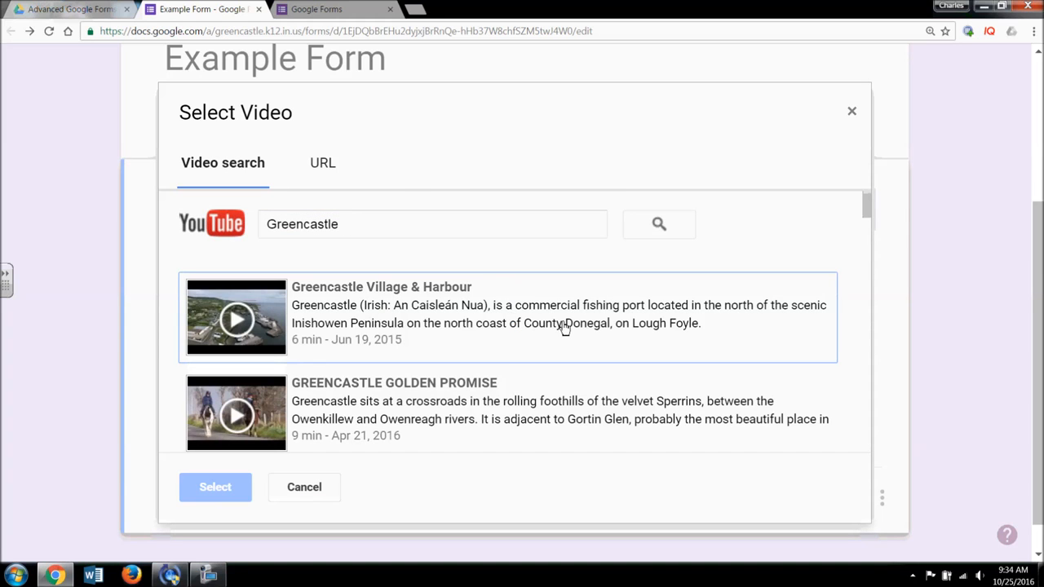
pyautogui.scroll(-3, 563, 328)
pyautogui.scroll(-1, 565, 328)
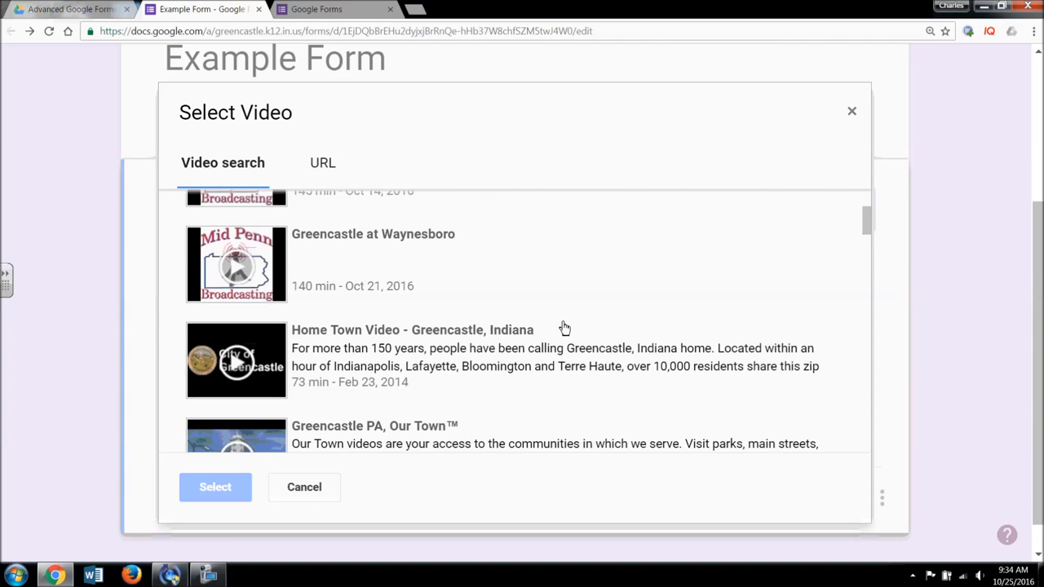
pyautogui.scroll(-3, 564, 328)
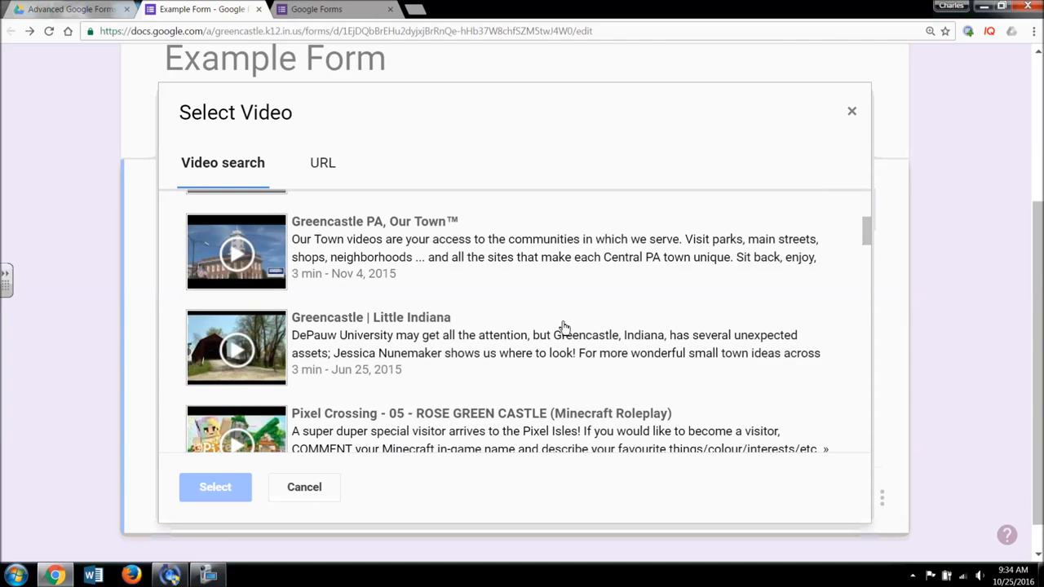
pyautogui.click(278, 367)
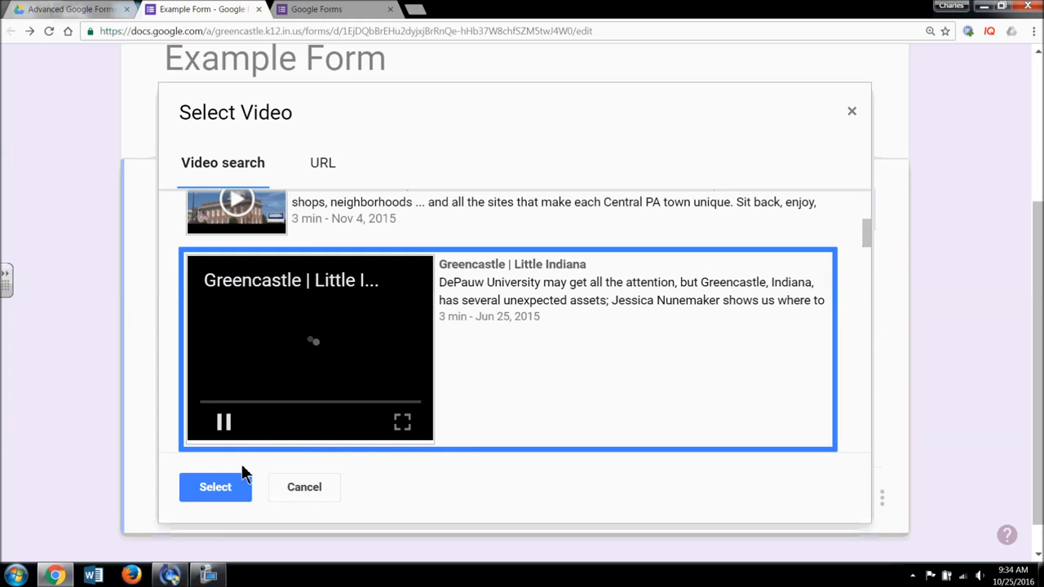
pyautogui.click(237, 490)
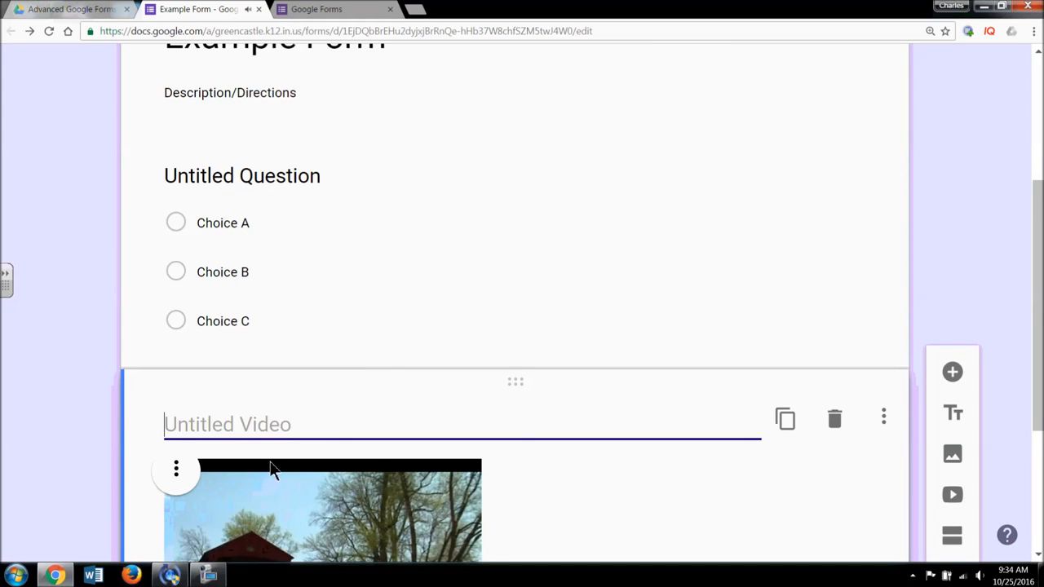
# - Move the video above the question and retitle the question 'Video Question'
pyautogui.moveTo(541, 391); pyautogui.dragTo(531, 140)
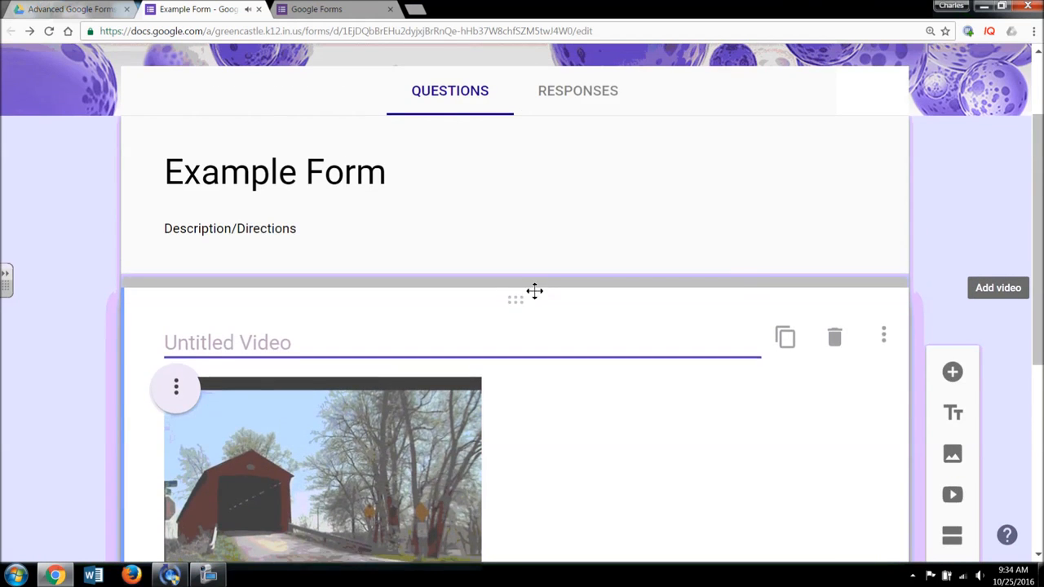
pyautogui.moveTo(534, 291); pyautogui.dragTo(534, 291)
pyautogui.scroll(-5, 543, 329)
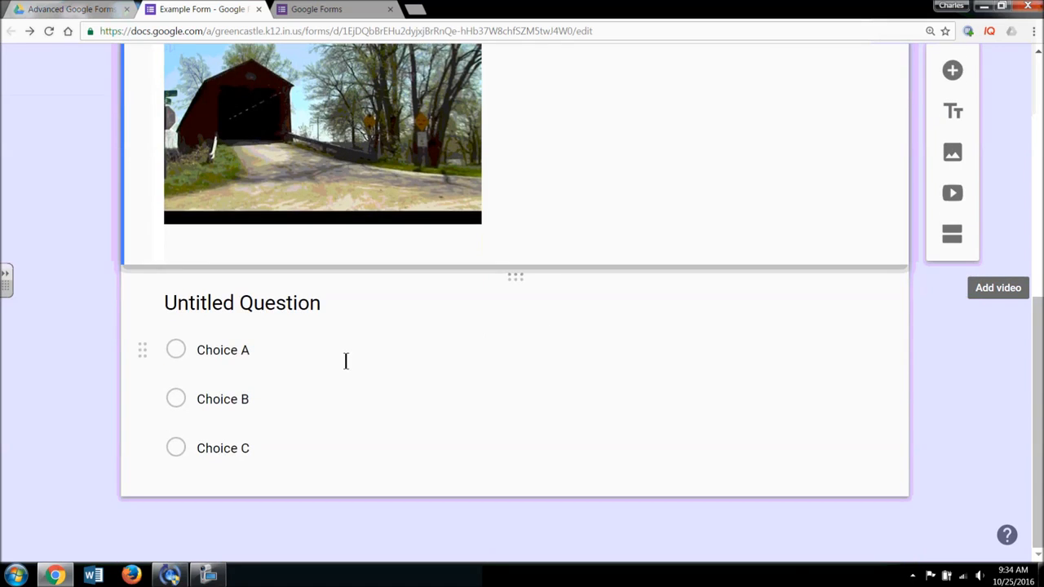
pyautogui.click(271, 373)
pyautogui.click(235, 372)
pyautogui.moveTo(235, 372); pyautogui.dragTo(154, 375)
pyautogui.write('eo')
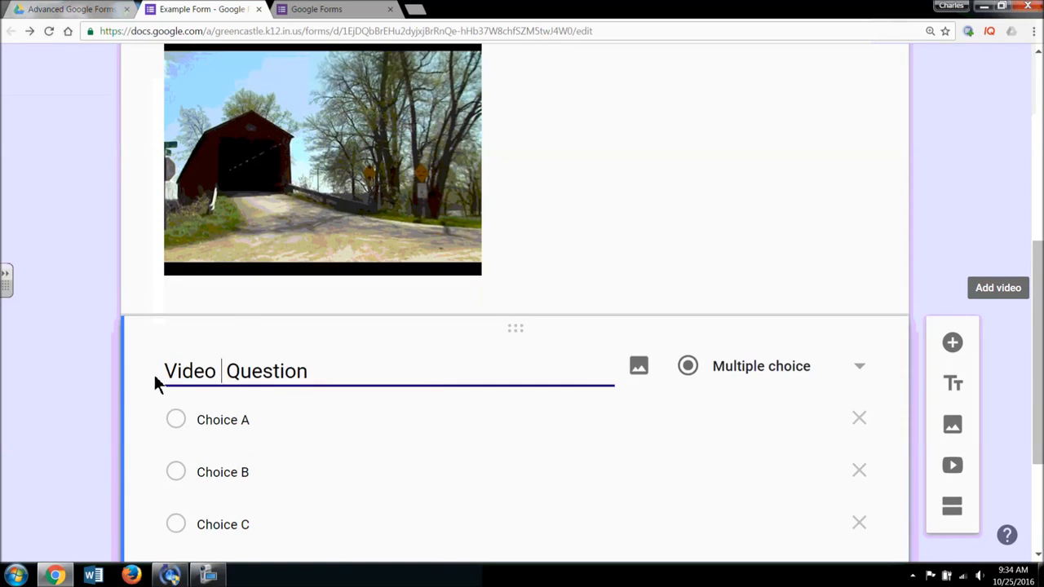
# - Add the description 'Be sure to watch the video above before answering this question.'
pyautogui.scroll(3, 326, 359)
pyautogui.scroll(-4, 432, 296)
pyautogui.scroll(-3, 893, 461)
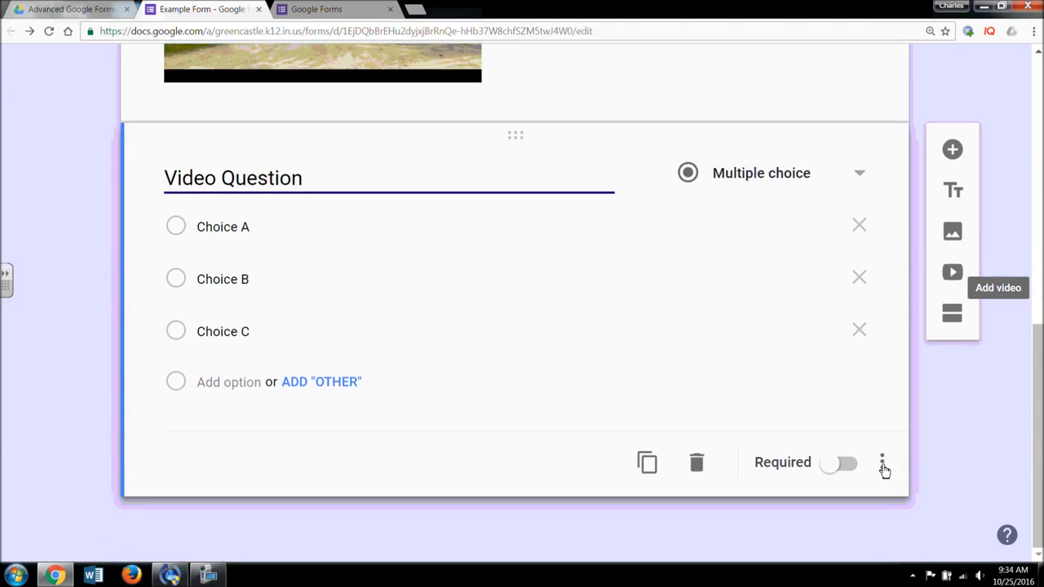
pyautogui.click(883, 466)
pyautogui.click(853, 411)
pyautogui.click(254, 228)
pyautogui.write('Be sure yo')
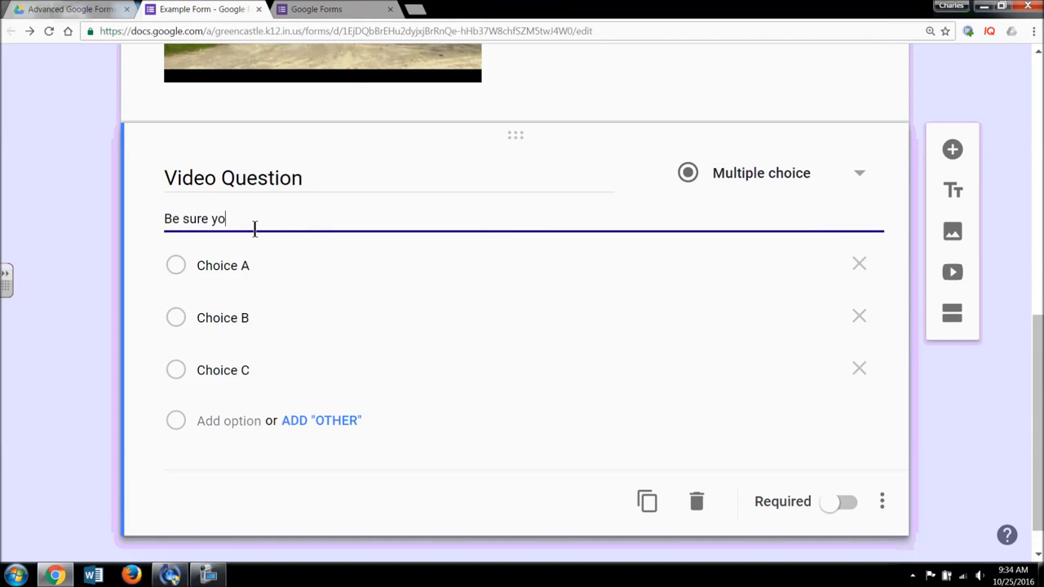
pyautogui.write('to watch the video above before answering this question/')
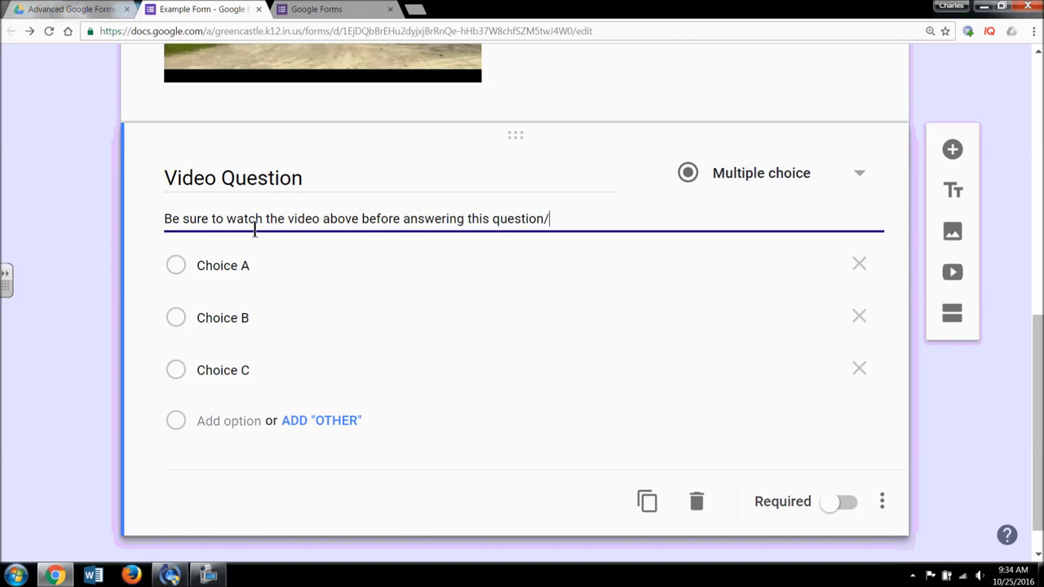
pyautogui.scroll(4, 342, 245)
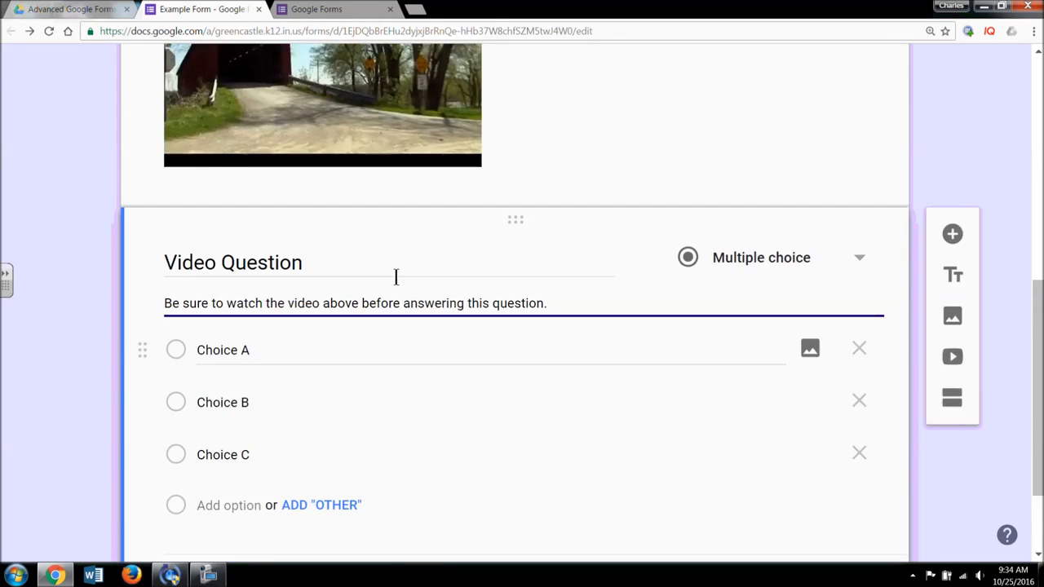
# - Title the video item 'Question 1 Video'
pyautogui.click(291, 151)
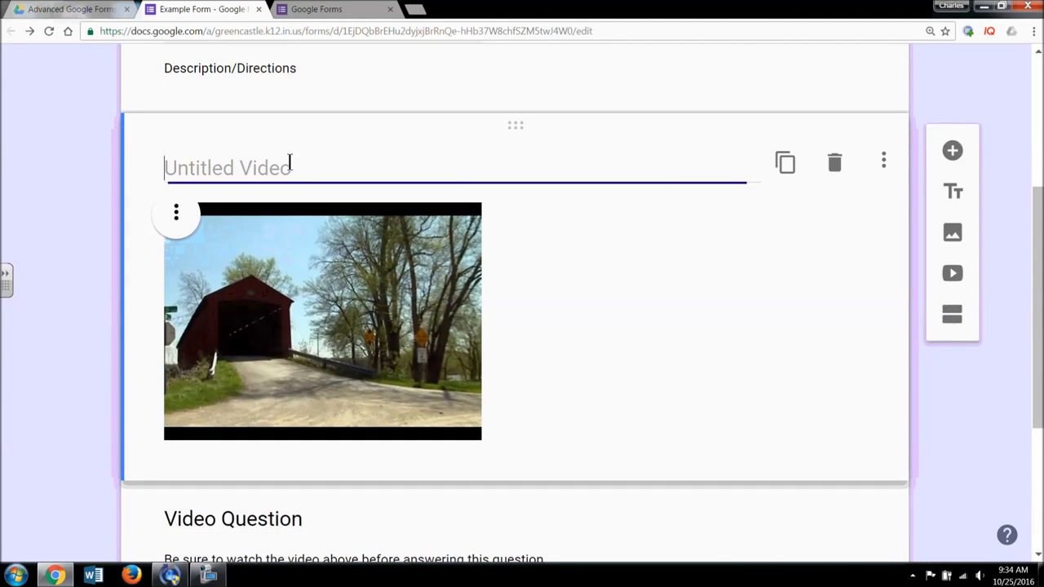
pyautogui.write('Quest')
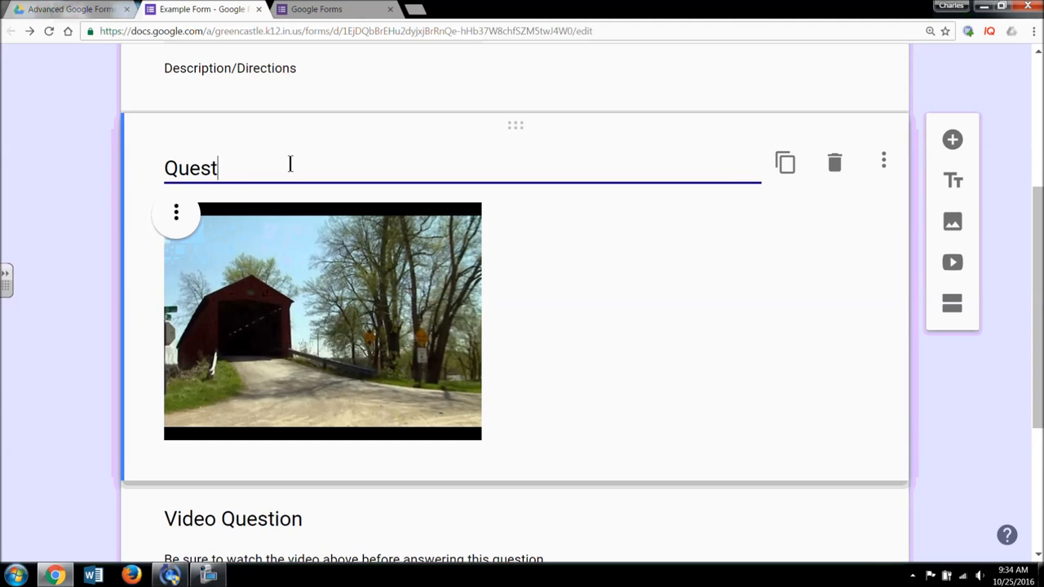
pyautogui.write('ion 1 Video')
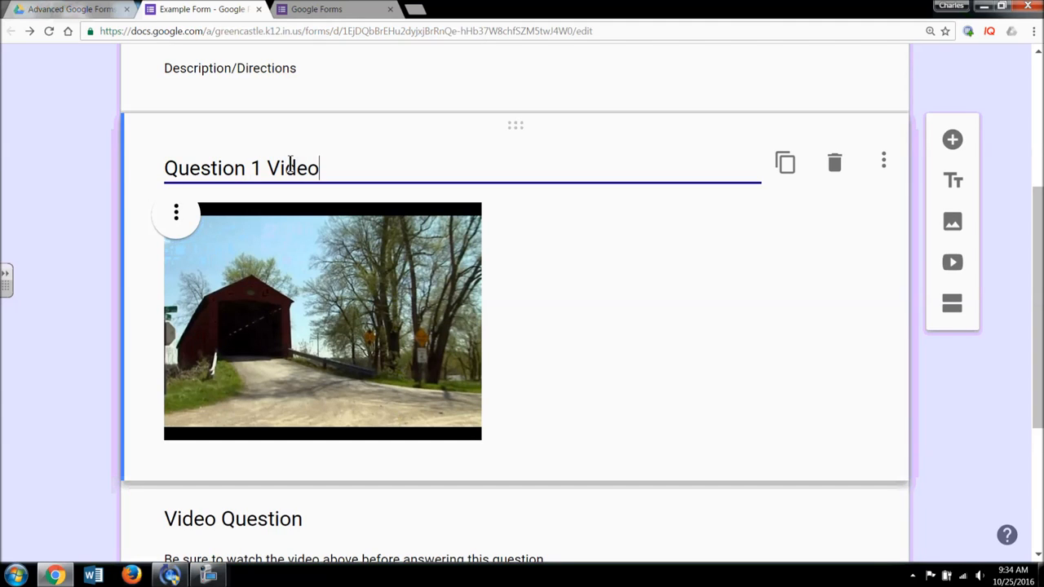
pyautogui.scroll(-3, 596, 237)
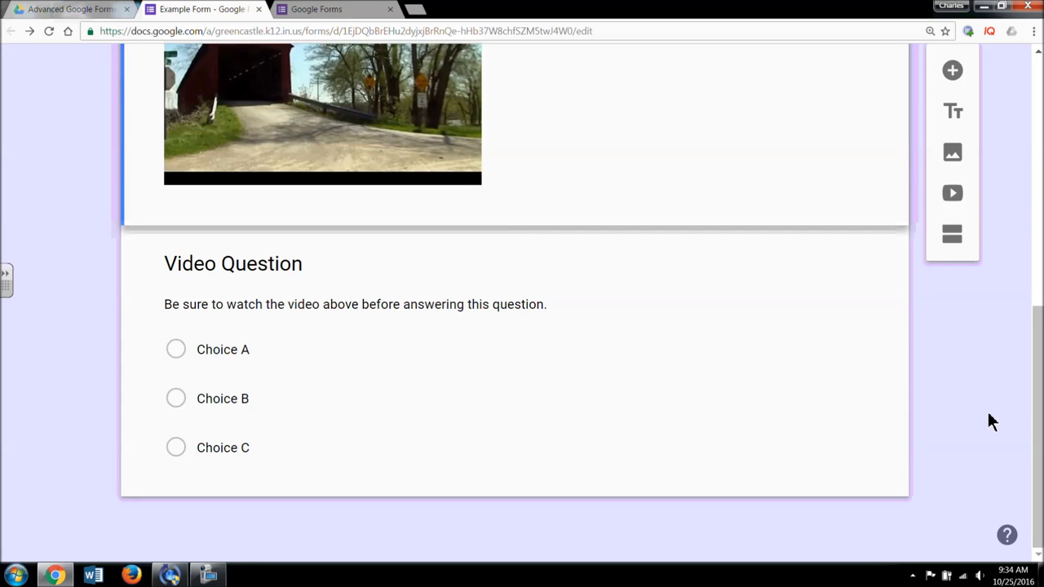
pyautogui.scroll(1, 987, 409)
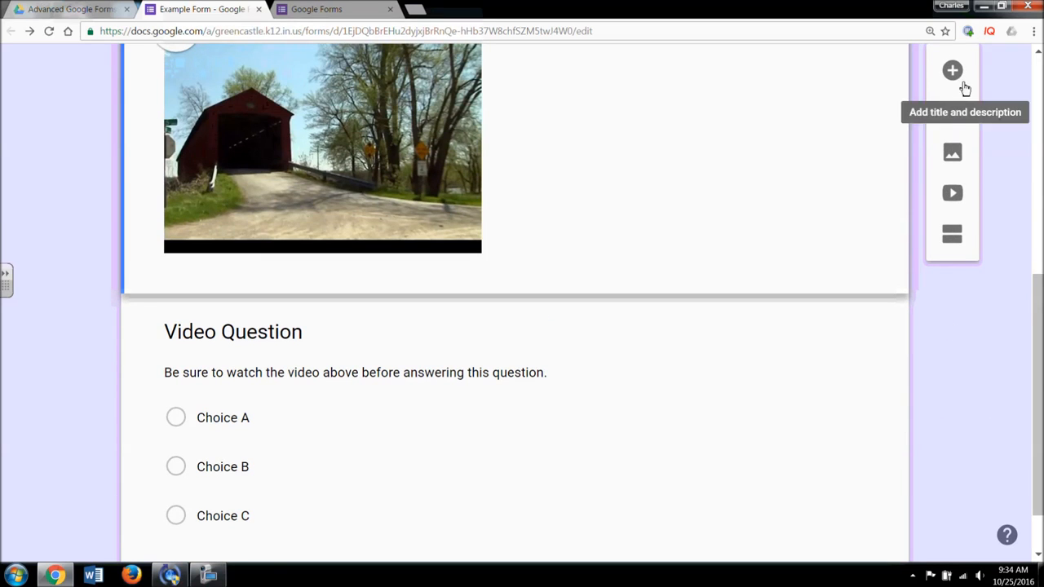
# - Add a Checkboxes question and move it below the Video Question
pyautogui.click(962, 73)
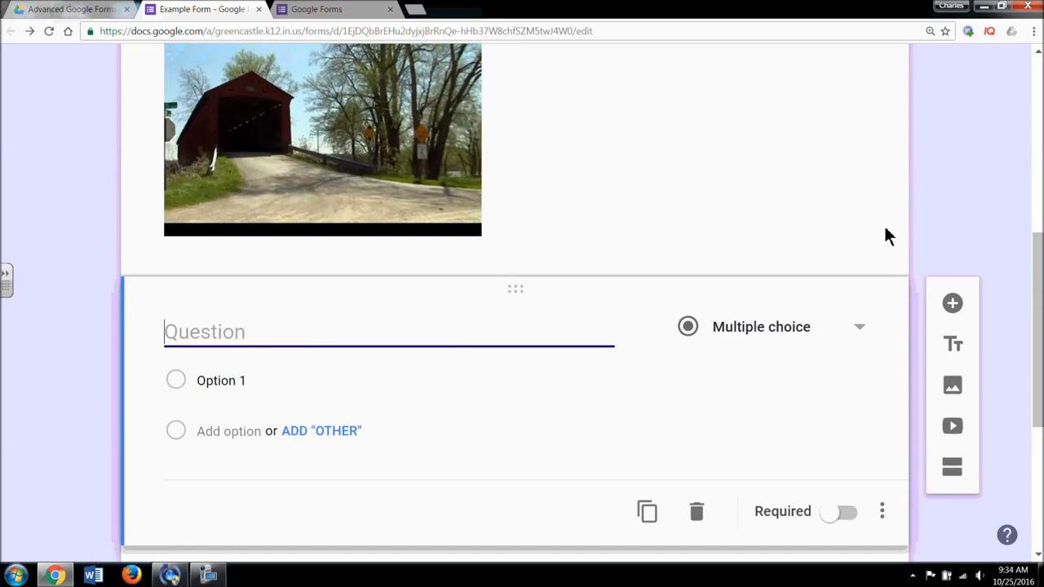
pyautogui.scroll(-2, 865, 204)
pyautogui.click(860, 139)
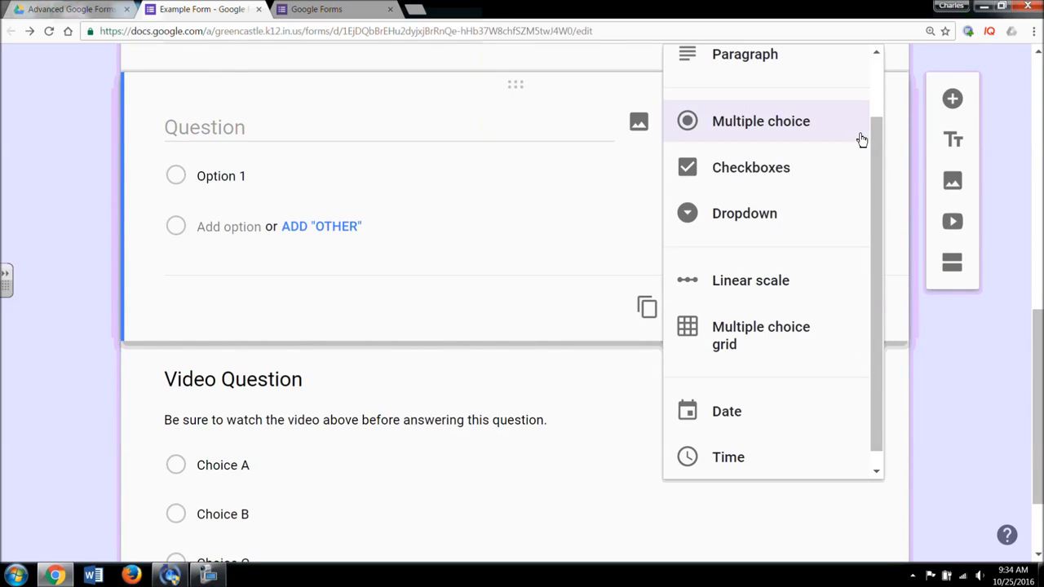
pyautogui.click(807, 176)
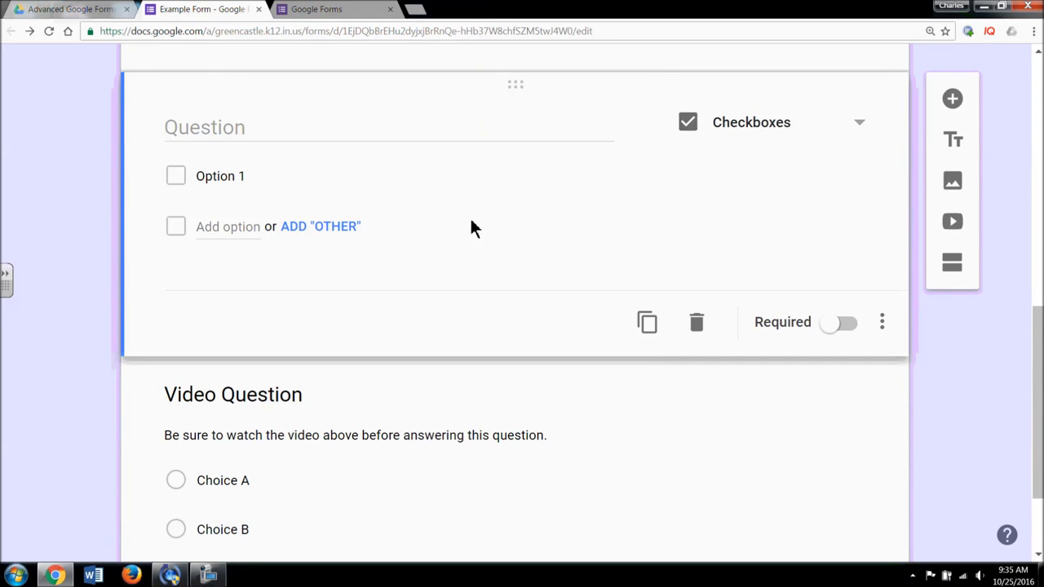
pyautogui.scroll(-2, 522, 215)
pyautogui.scroll(3, 511, 310)
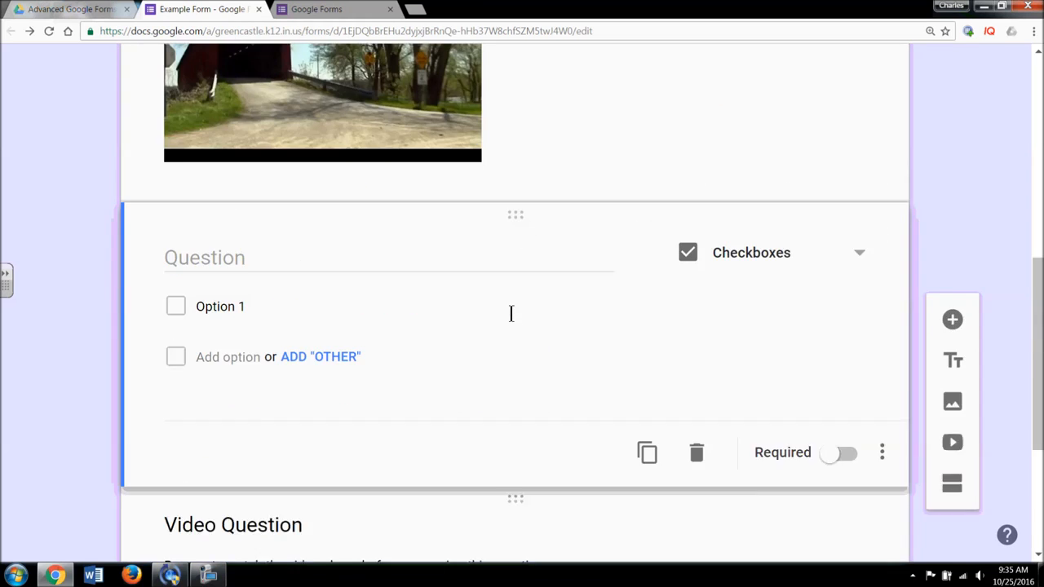
pyautogui.scroll(-2, 389, 325)
pyautogui.moveTo(514, 91); pyautogui.dragTo(531, 522)
# - Title it 'Select all that apply' with options Choice A, Choice B and Choice C
pyautogui.click(531, 523)
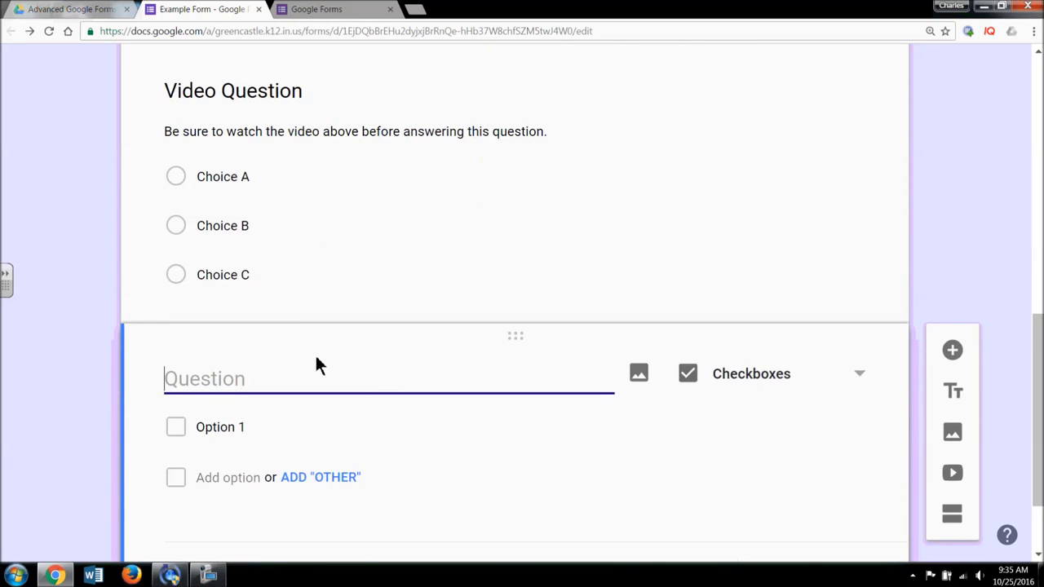
pyautogui.write('Selec')
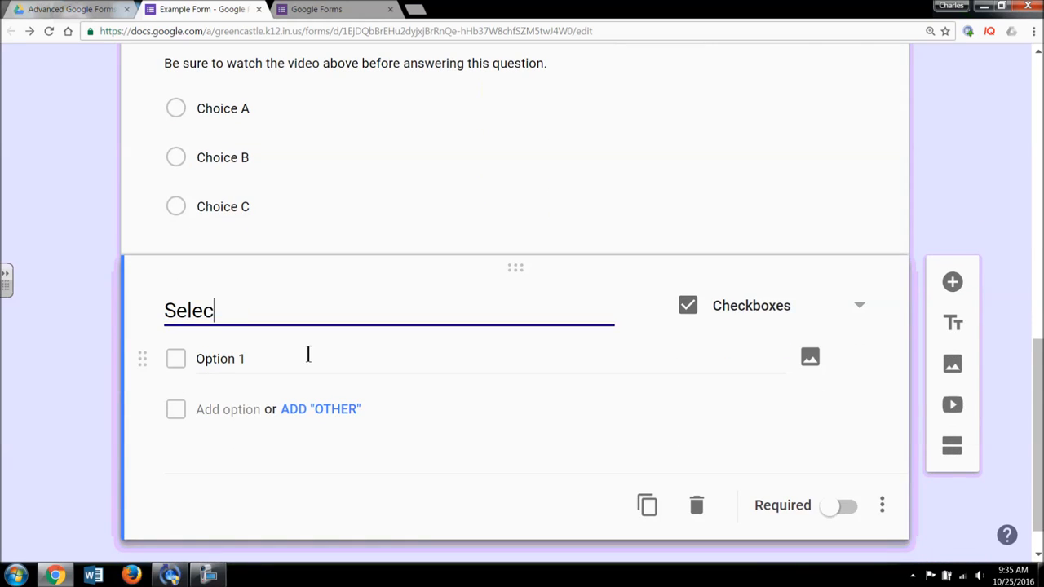
pyautogui.write('t all the')
pyautogui.press('BackSpace')
pyautogui.press('BackSpace')
pyautogui.write('at apply')
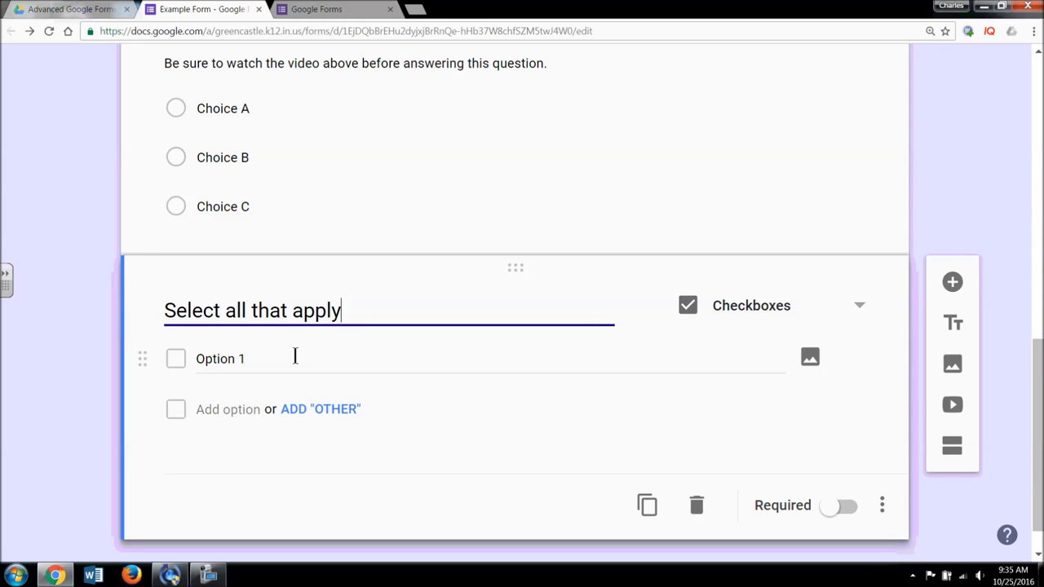
pyautogui.click(234, 360)
pyautogui.write('Choice A')
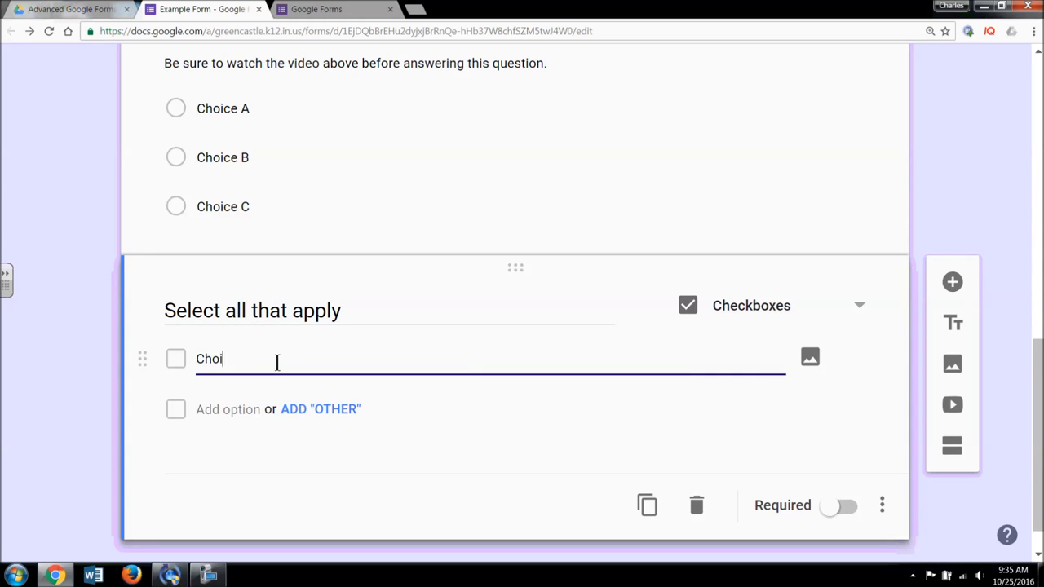
pyautogui.click(253, 409)
pyautogui.write('Choice')
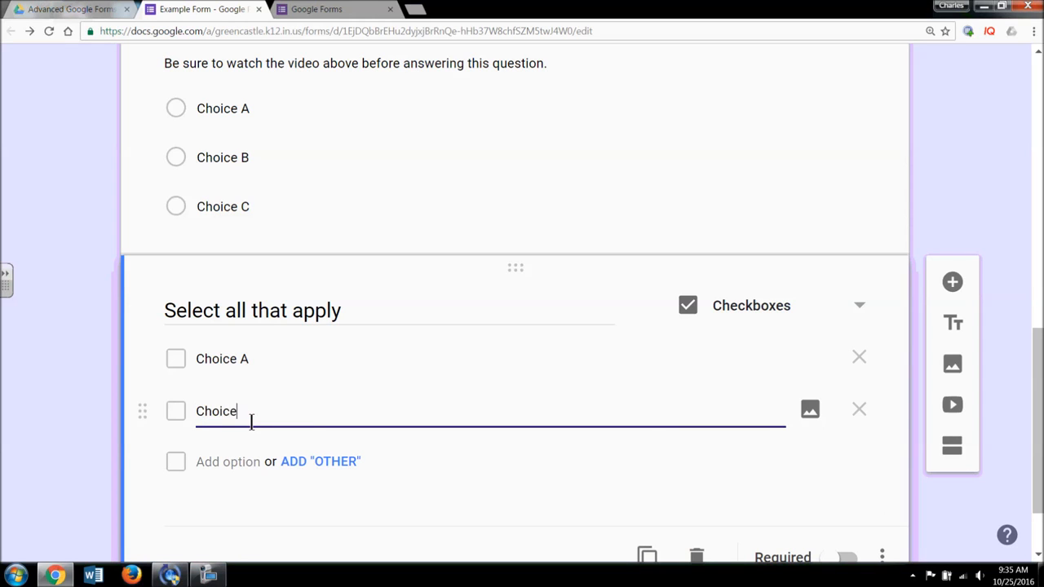
pyautogui.write(' B')
pyautogui.click(243, 462)
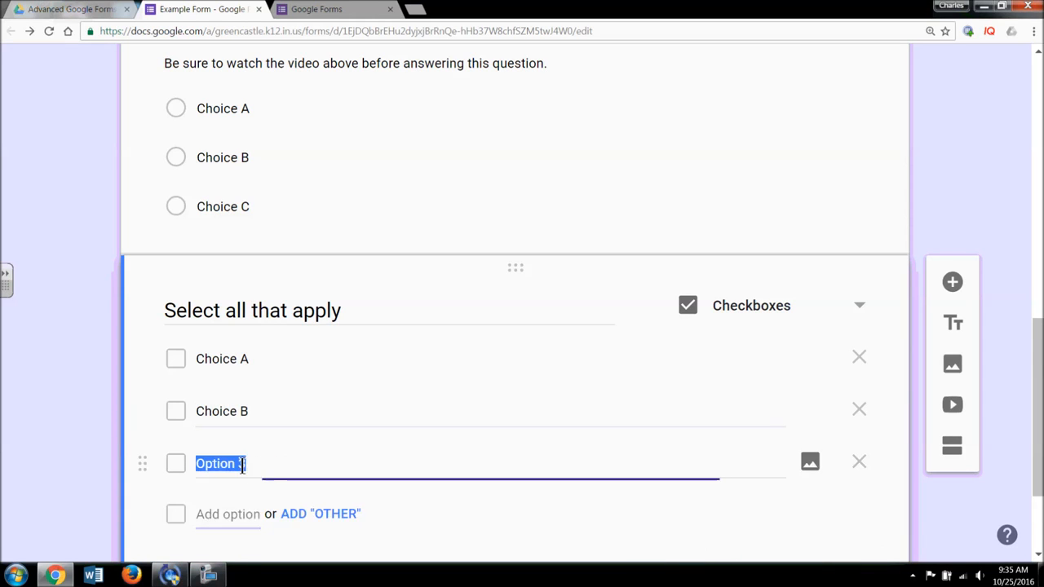
pyautogui.write('Choice C')
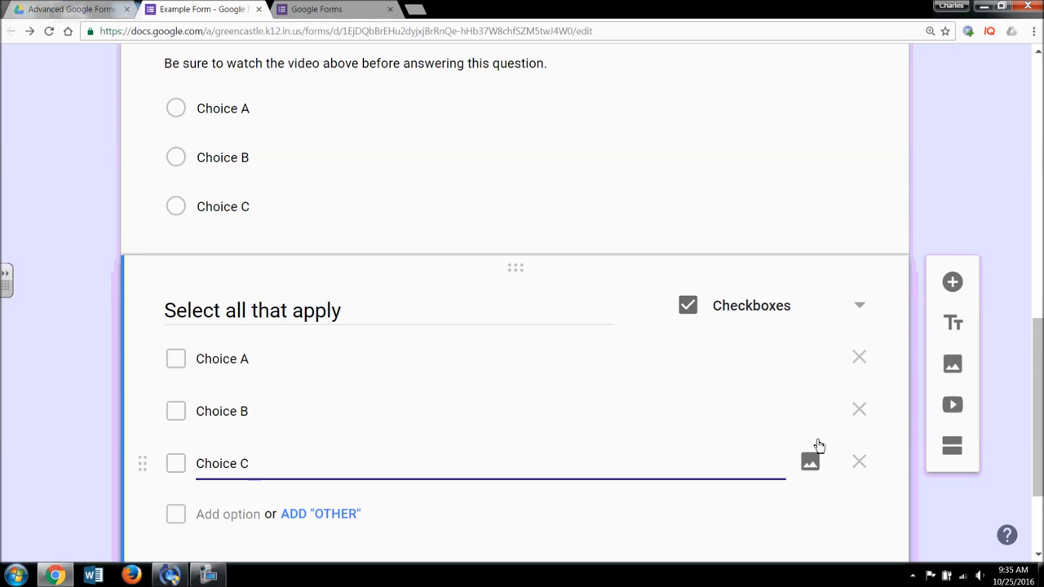
pyautogui.scroll(-2, 820, 446)
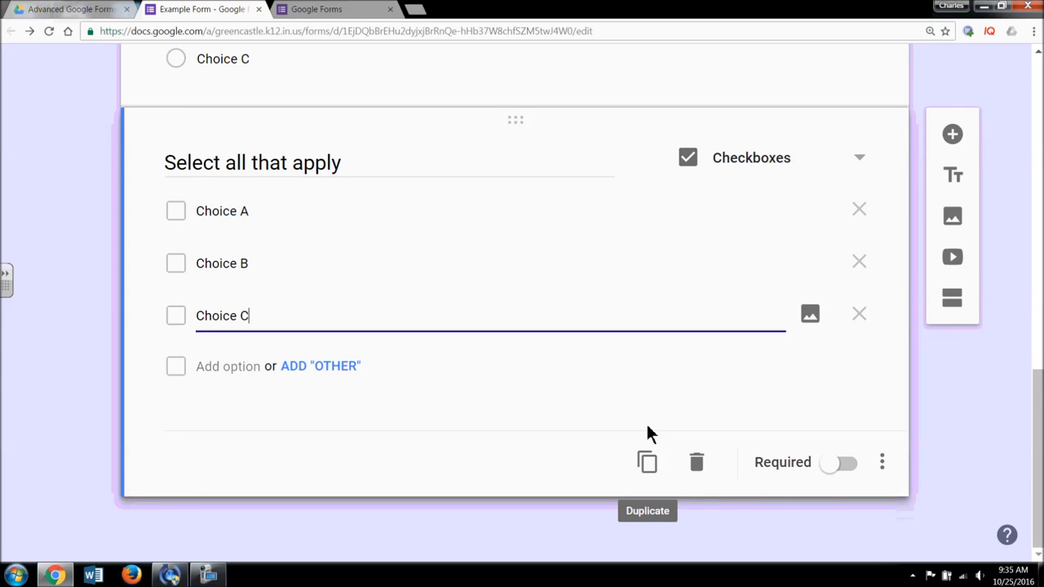
# - Duplicate the question, add 'Choice D' to the copy, then delete the copy
pyautogui.click(657, 467)
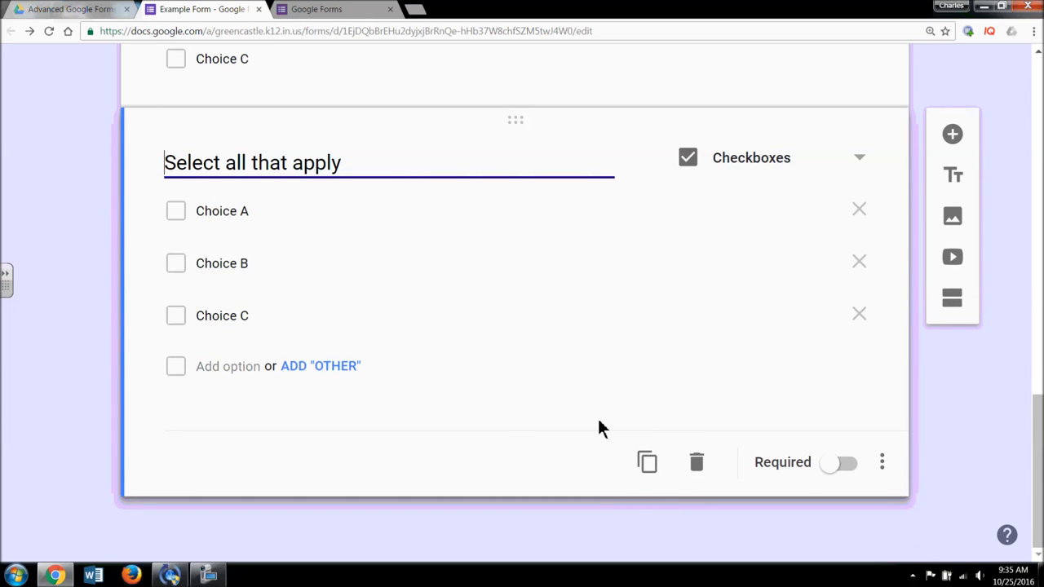
pyautogui.click(228, 369)
pyautogui.write('Choic')
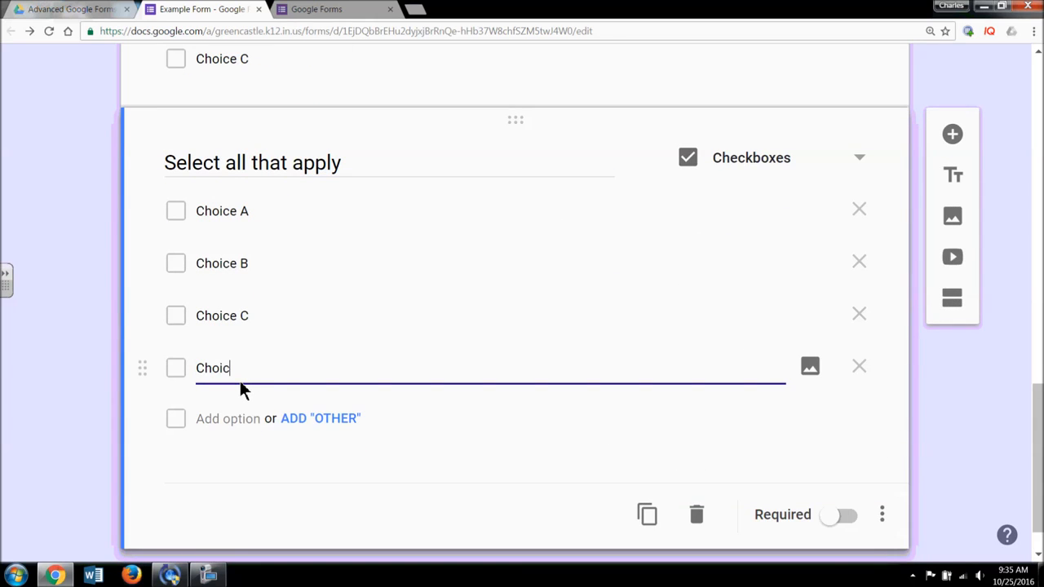
pyautogui.write('e D')
pyautogui.scroll(3, 239, 378)
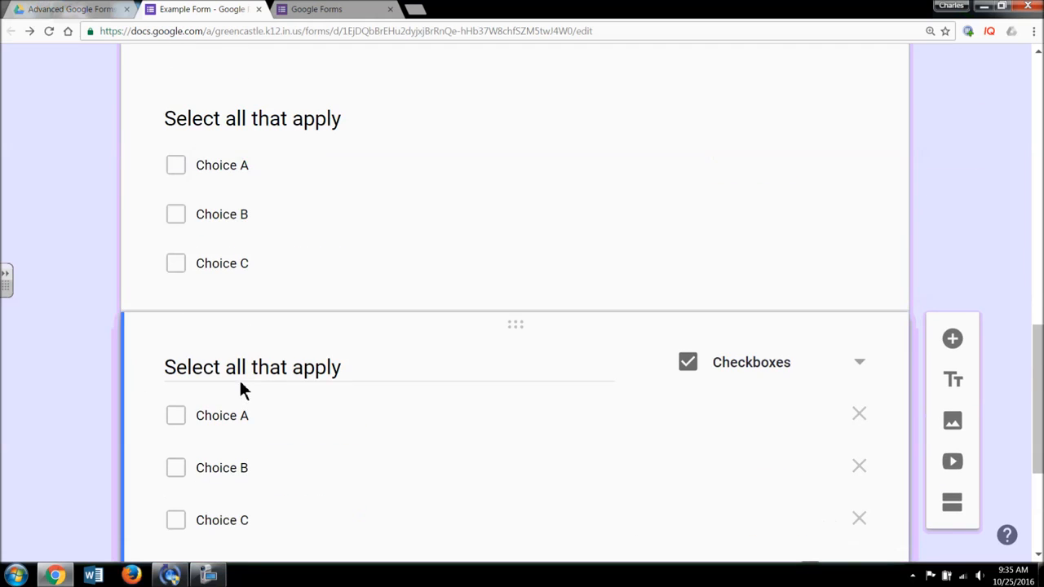
pyautogui.scroll(-2, 490, 289)
pyautogui.scroll(-2, 498, 284)
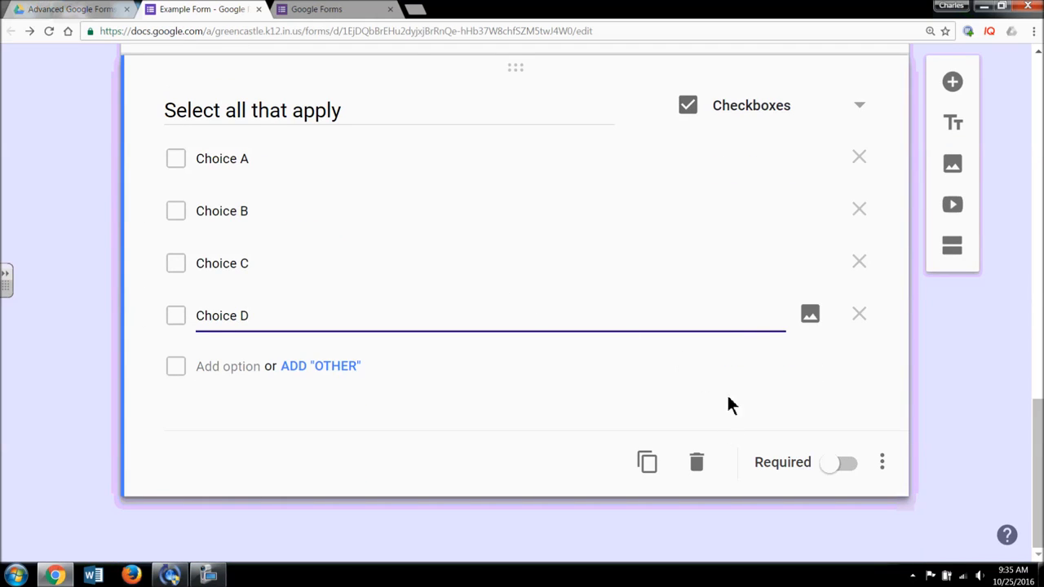
pyautogui.click(706, 464)
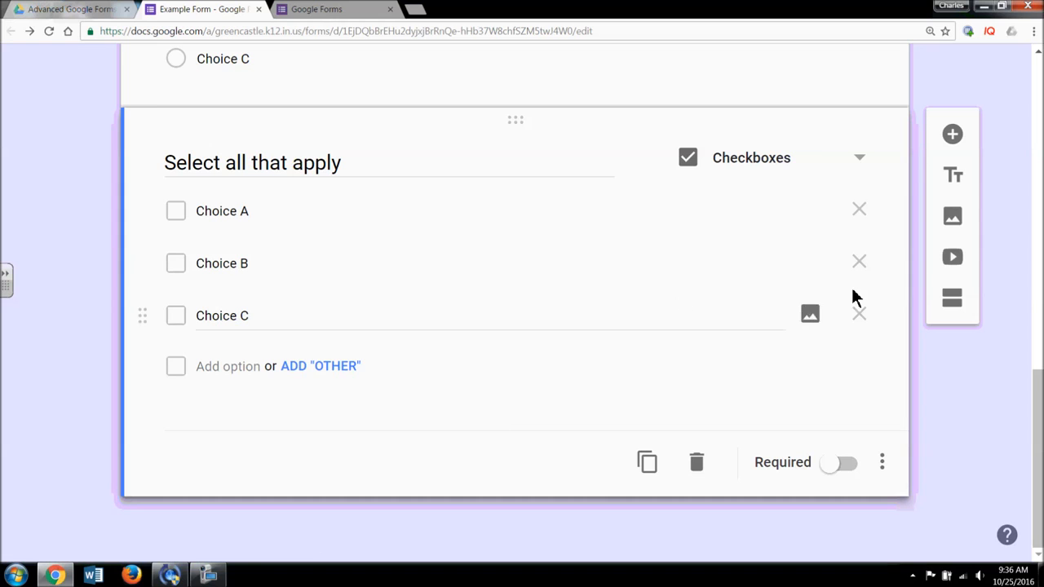
# - Add a Dropdown-type question titled 'Dropdown' below the checkbox question
pyautogui.click(950, 137)
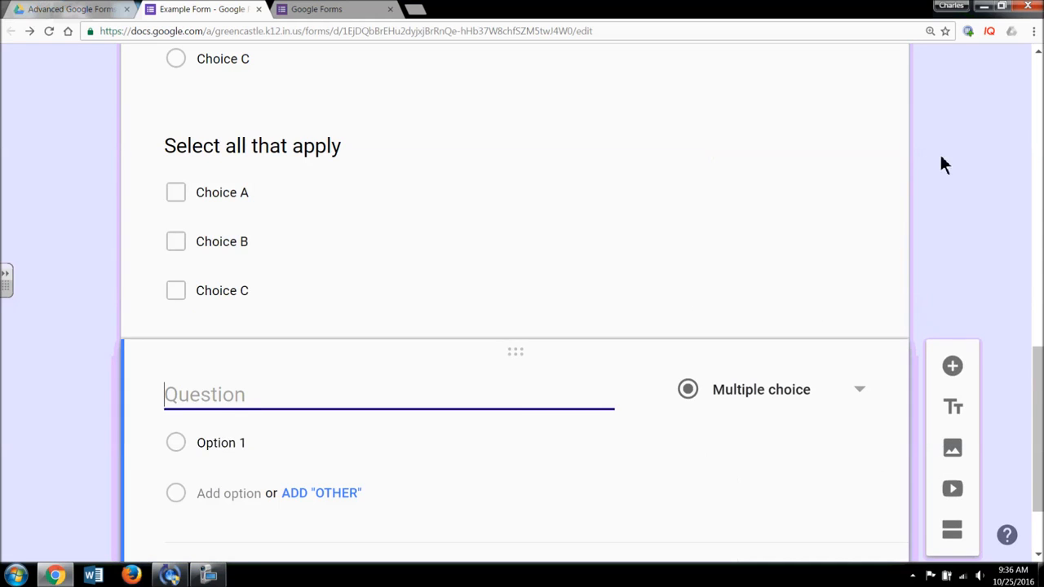
pyautogui.click(856, 287)
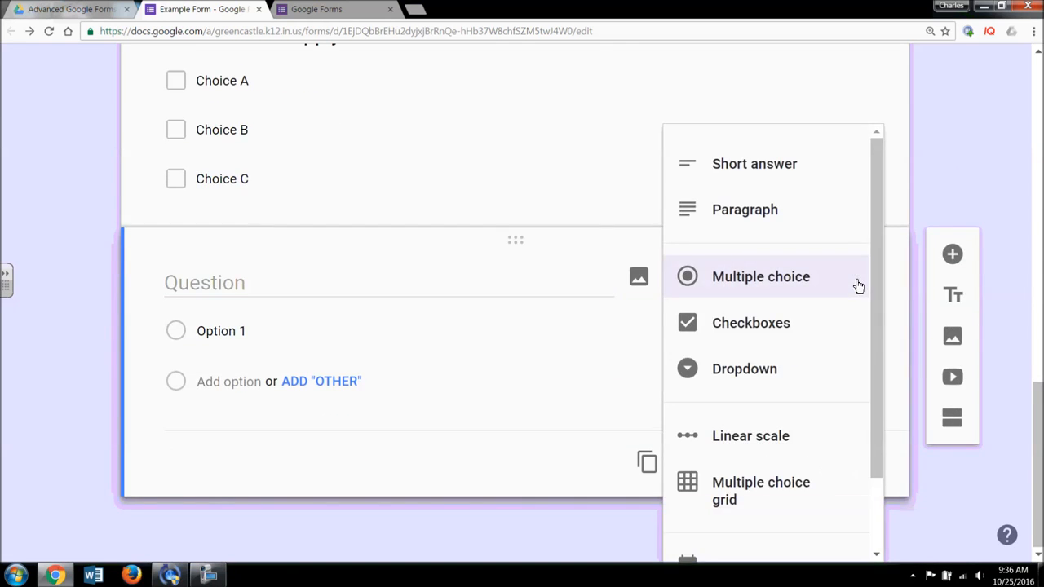
pyautogui.click(824, 365)
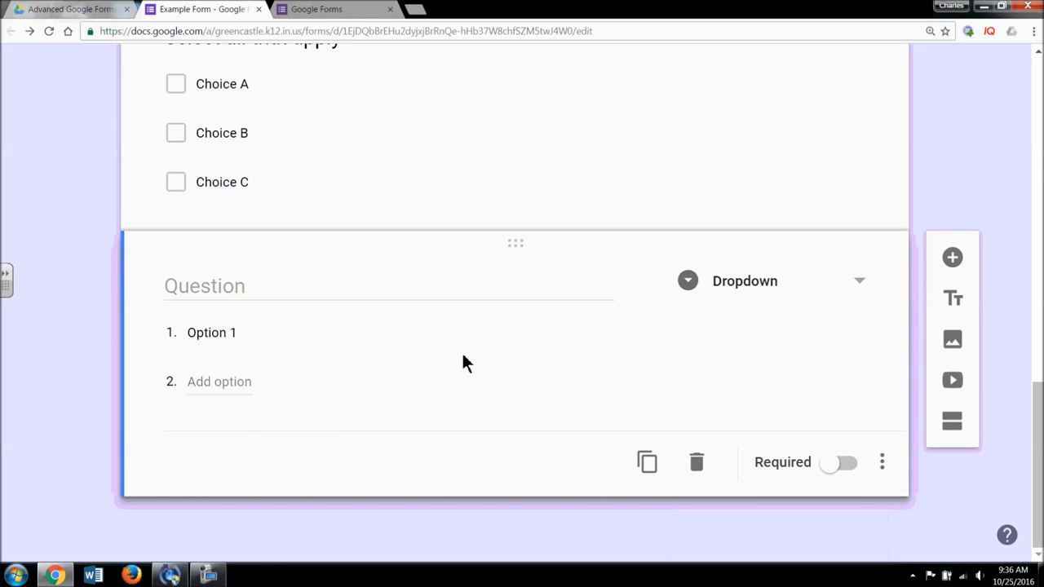
pyautogui.click(267, 296)
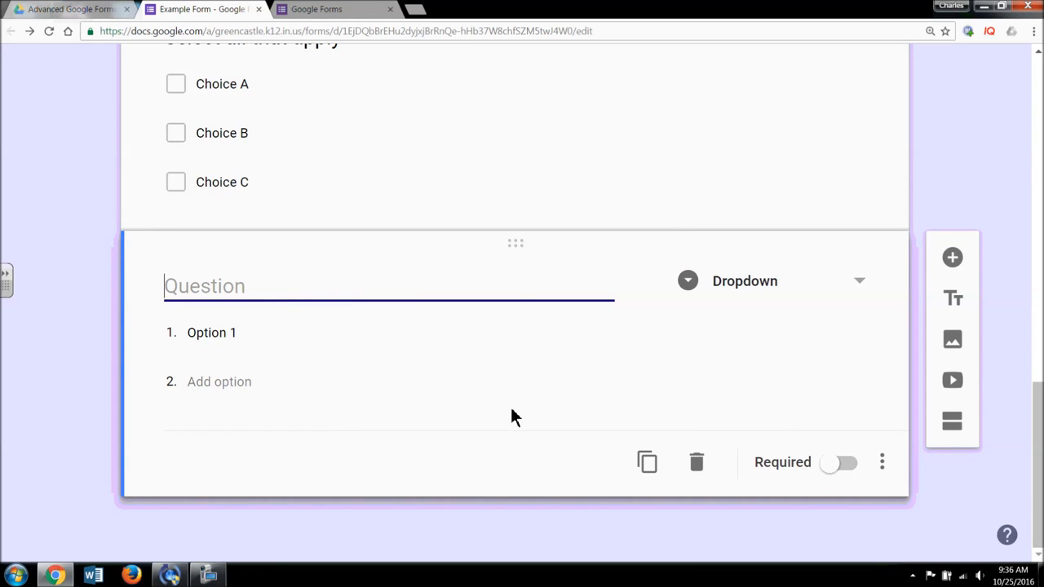
pyautogui.scroll(2, 511, 416)
pyautogui.scroll(-2, 512, 424)
pyautogui.write('Dropdown')
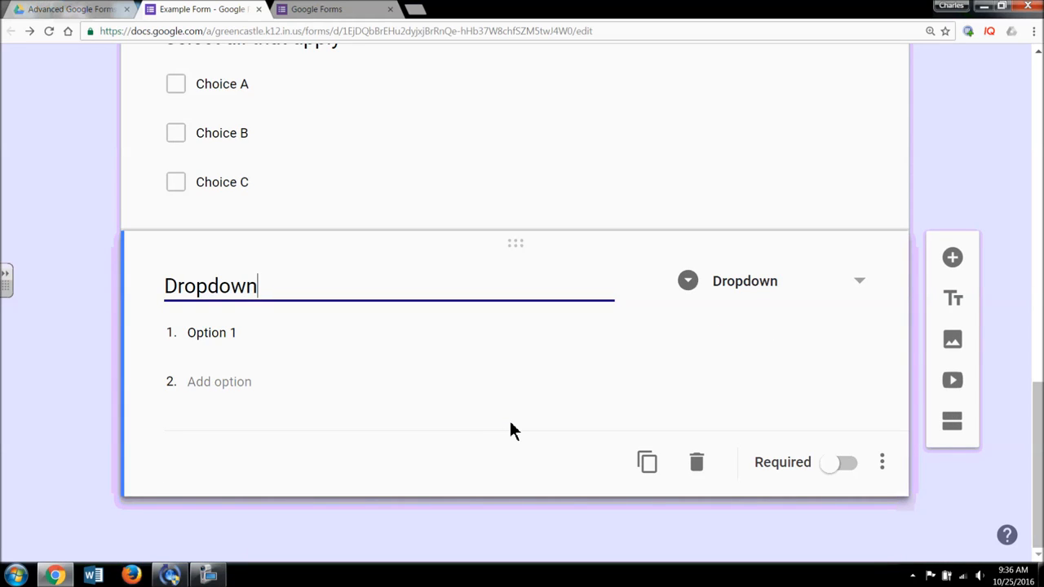
# - Give the Dropdown question the choices Choice A, Choice B and Choice C
pyautogui.click(214, 335)
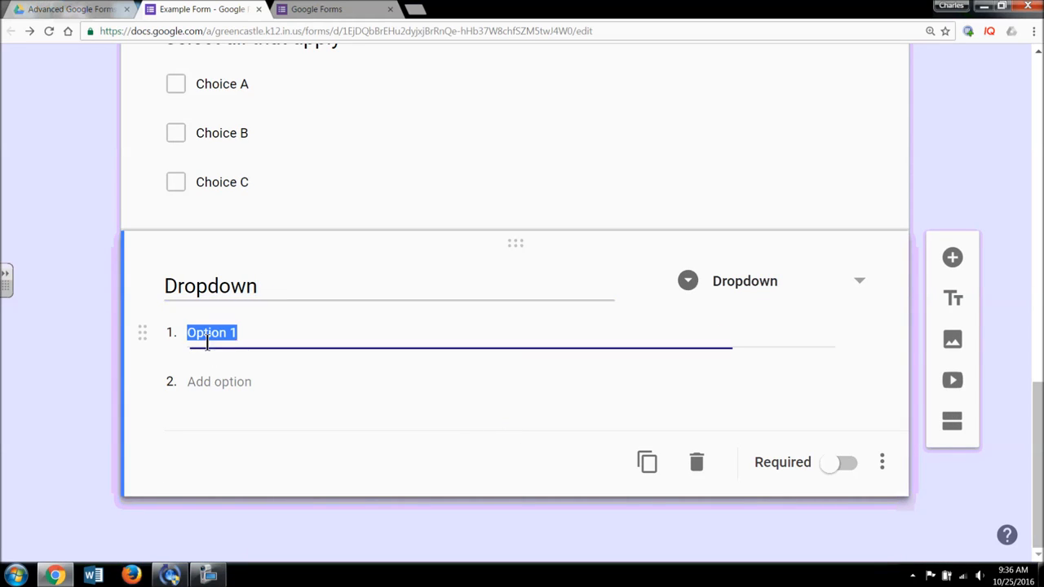
pyautogui.write('Choic')
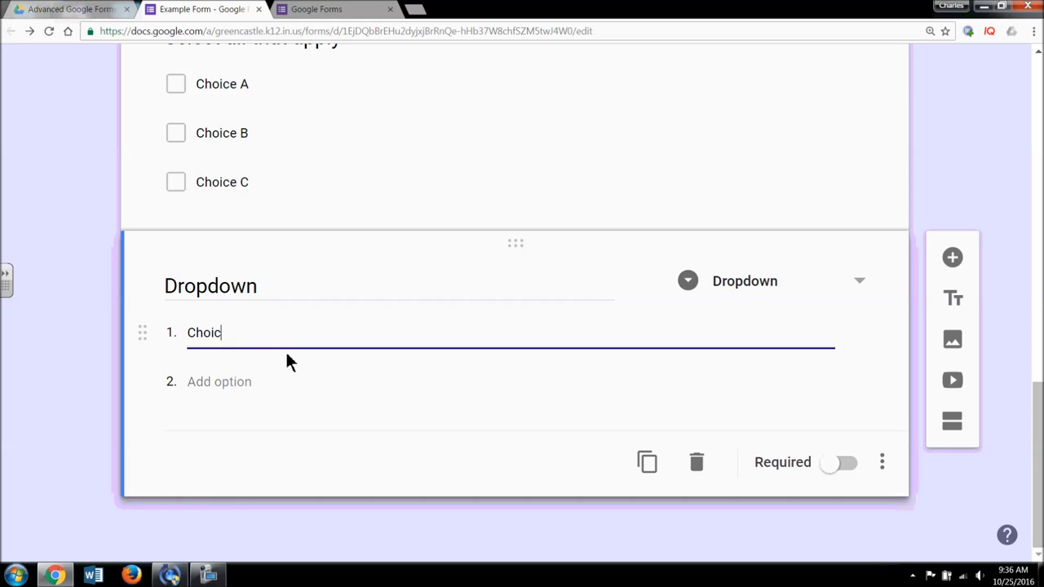
pyautogui.write('e A')
pyautogui.click(232, 390)
pyautogui.write('Choice B')
pyautogui.click(217, 441)
pyautogui.write('Choic')
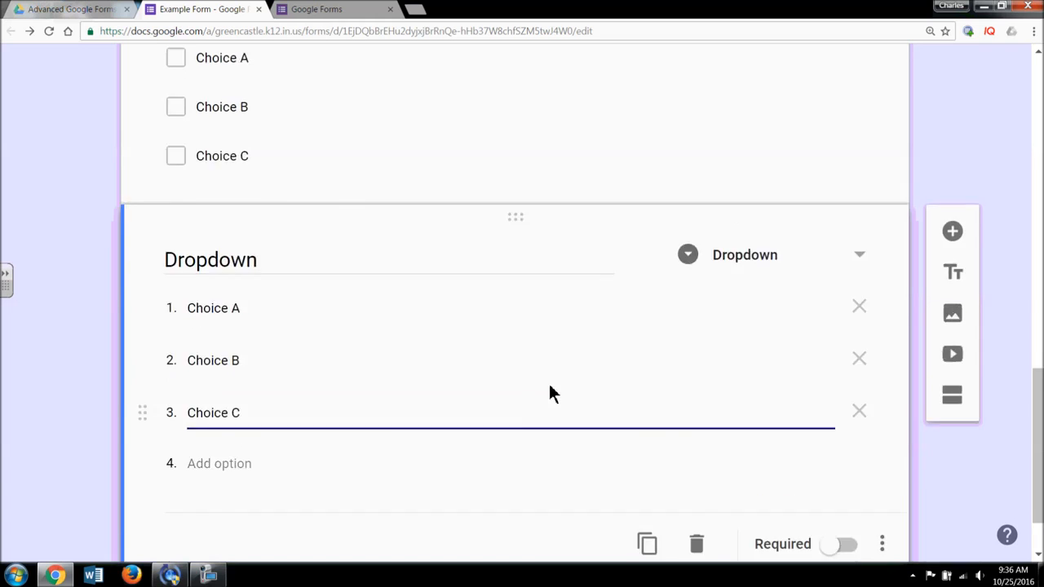
pyautogui.scroll(3, 551, 390)
pyautogui.scroll(-4, 737, 356)
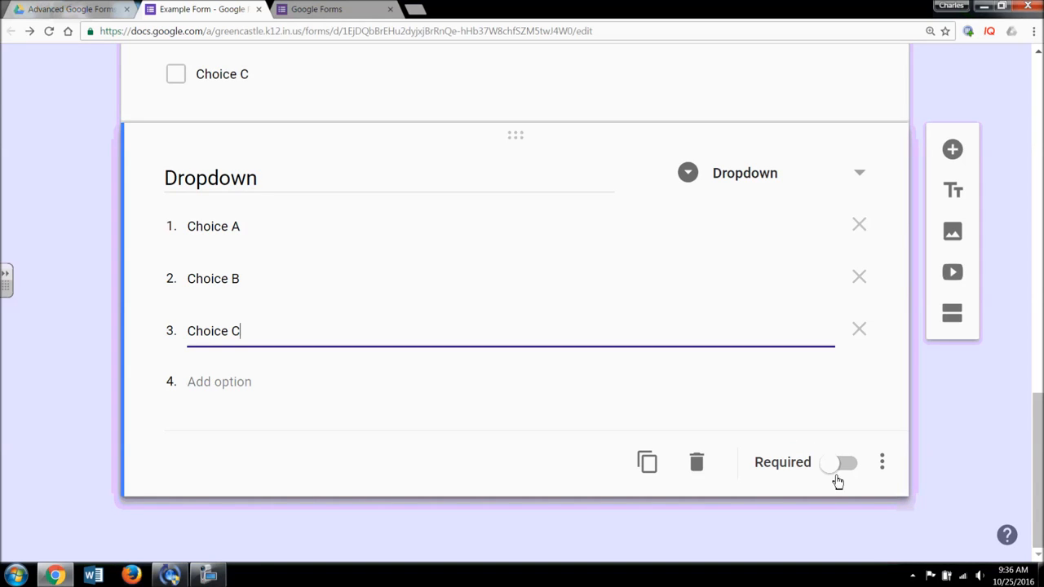
# - Add a new blank question below the Dropdown question
pyautogui.click(882, 462)
pyautogui.click(616, 521)
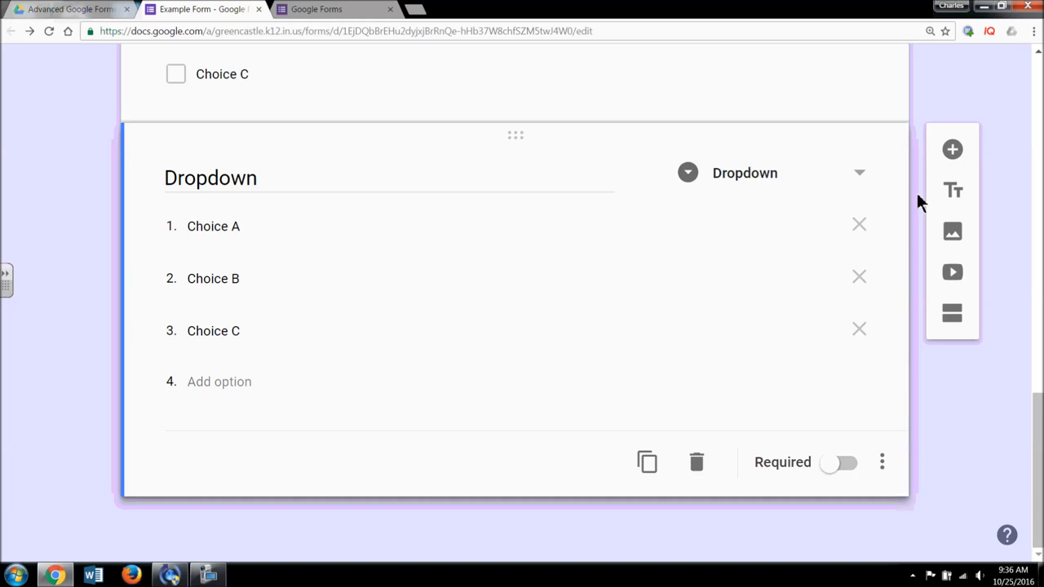
pyautogui.click(951, 151)
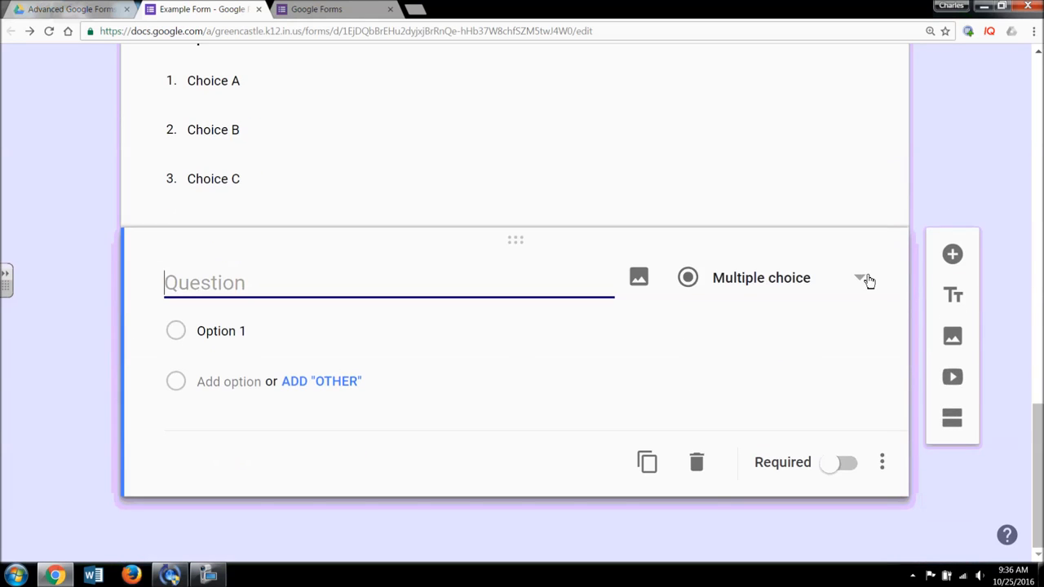
# - Make the new question a Short answer question titled 'Short'
pyautogui.click(859, 293)
pyautogui.scroll(-1, 865, 326)
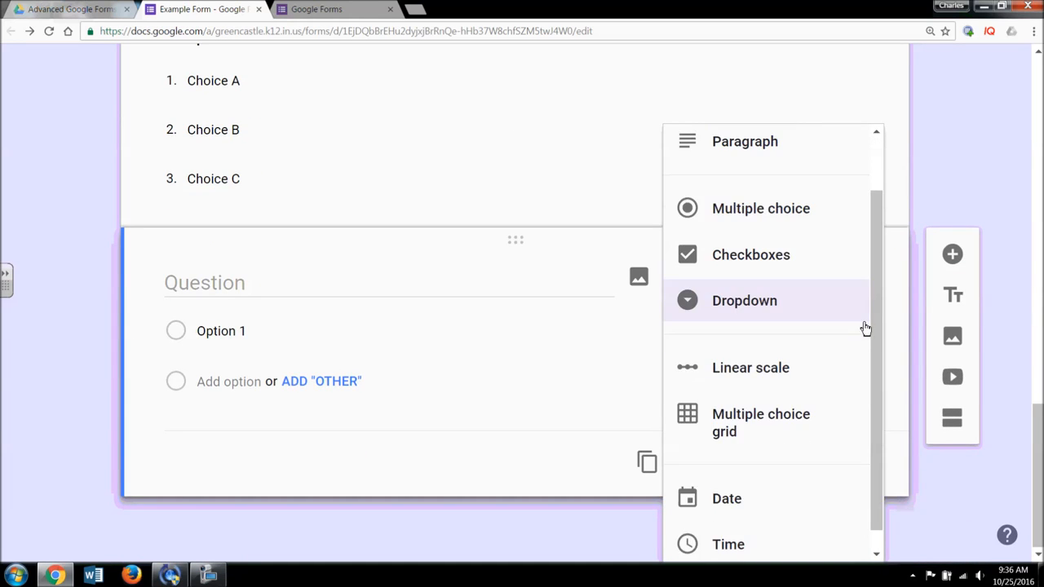
pyautogui.scroll(1, 865, 330)
pyautogui.click(779, 167)
pyautogui.click(339, 330)
pyautogui.write('Short')
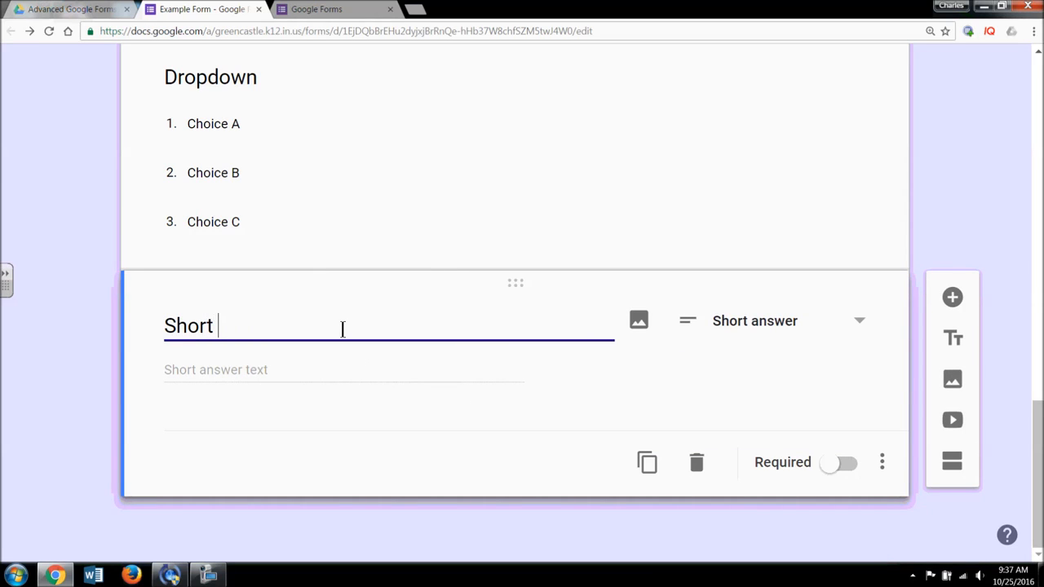
pyautogui.click(304, 372)
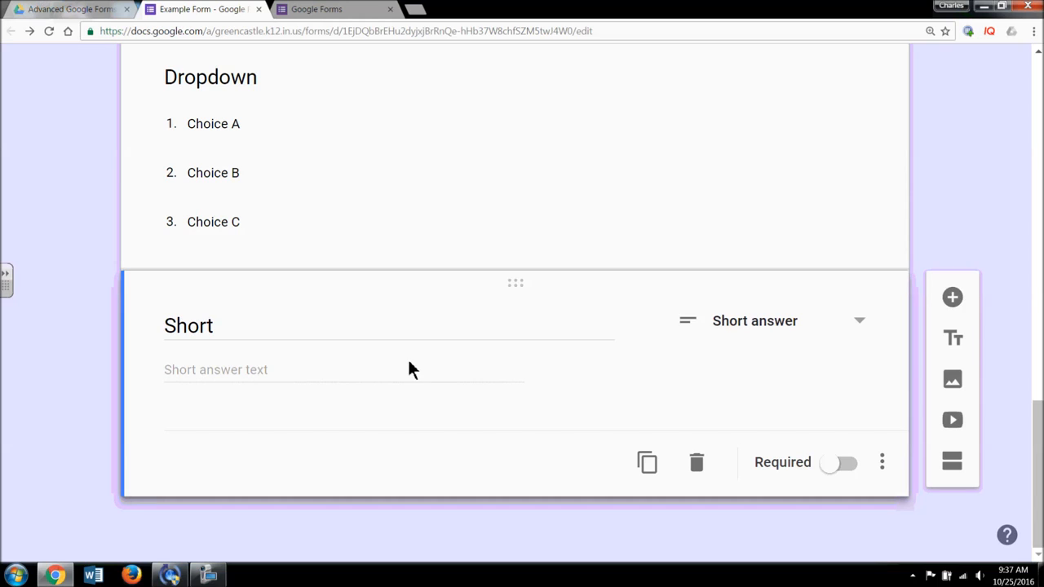
# - Turn on response validation: Number, Greater than 5, error 'Sorry, your answer must be larger than'
pyautogui.click(882, 462)
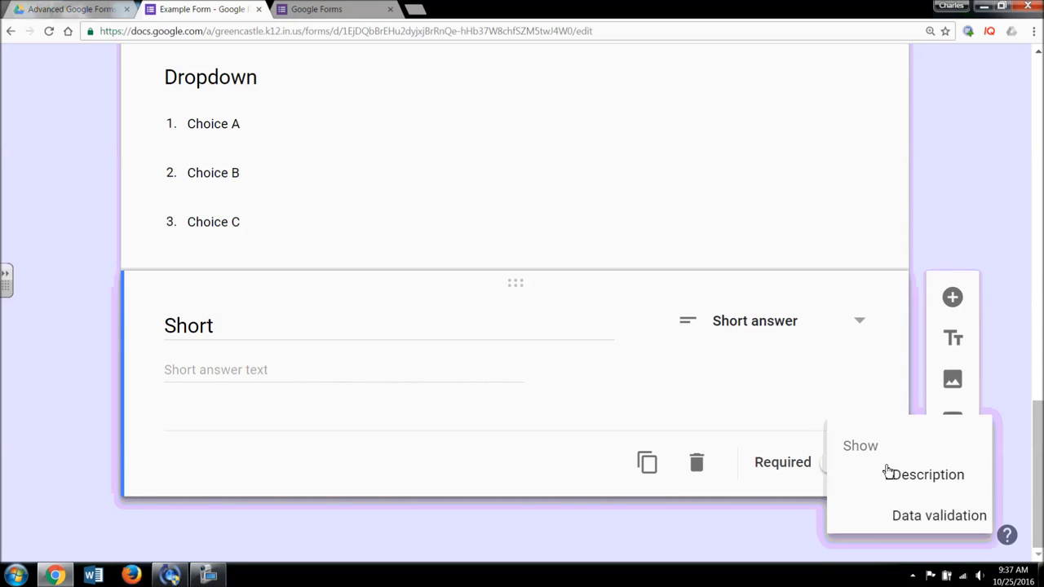
pyautogui.click(776, 522)
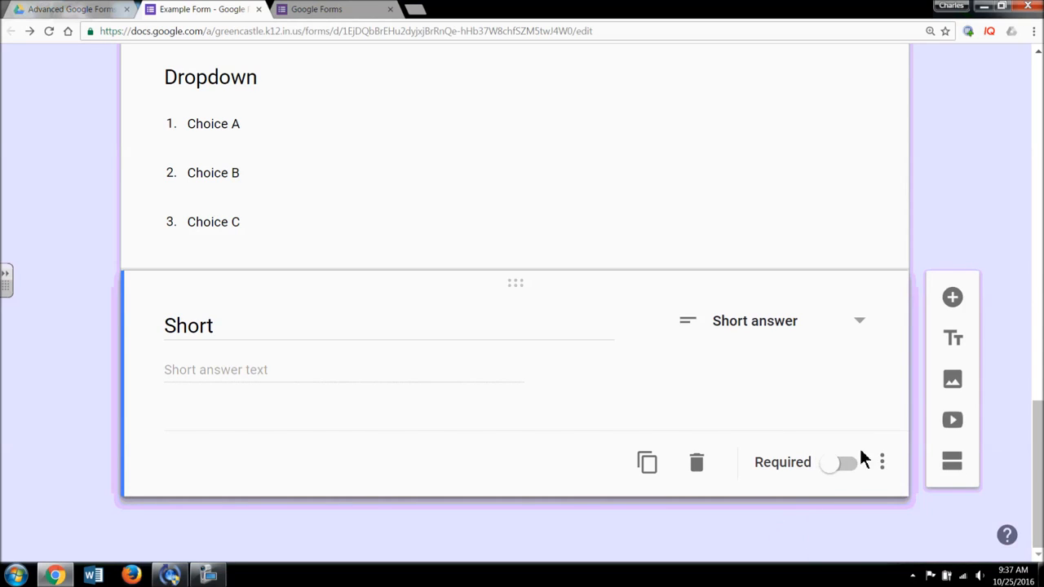
pyautogui.click(881, 459)
pyautogui.click(921, 511)
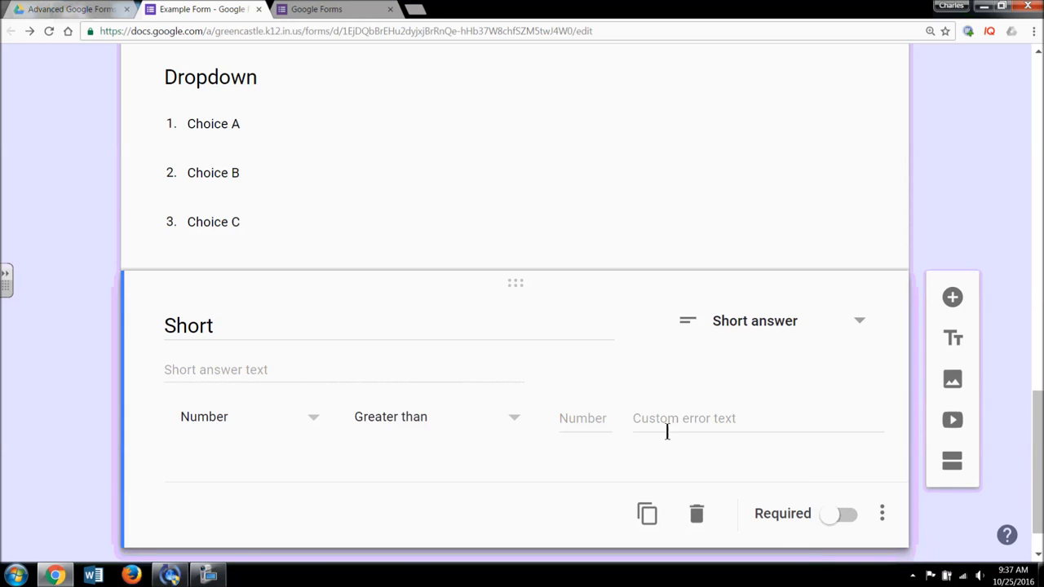
pyautogui.scroll(-1, 471, 452)
pyautogui.click(313, 368)
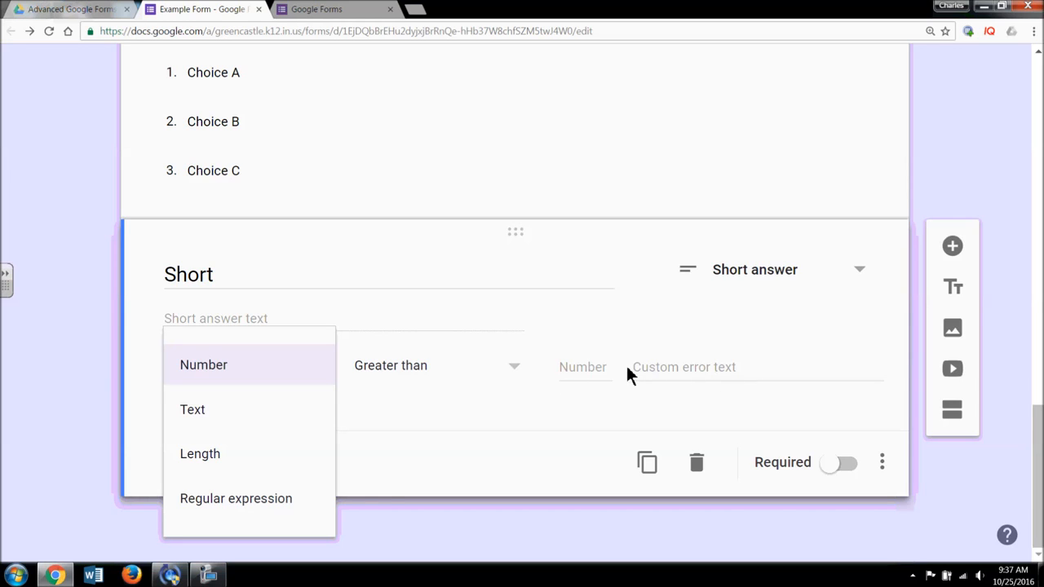
pyautogui.click(308, 367)
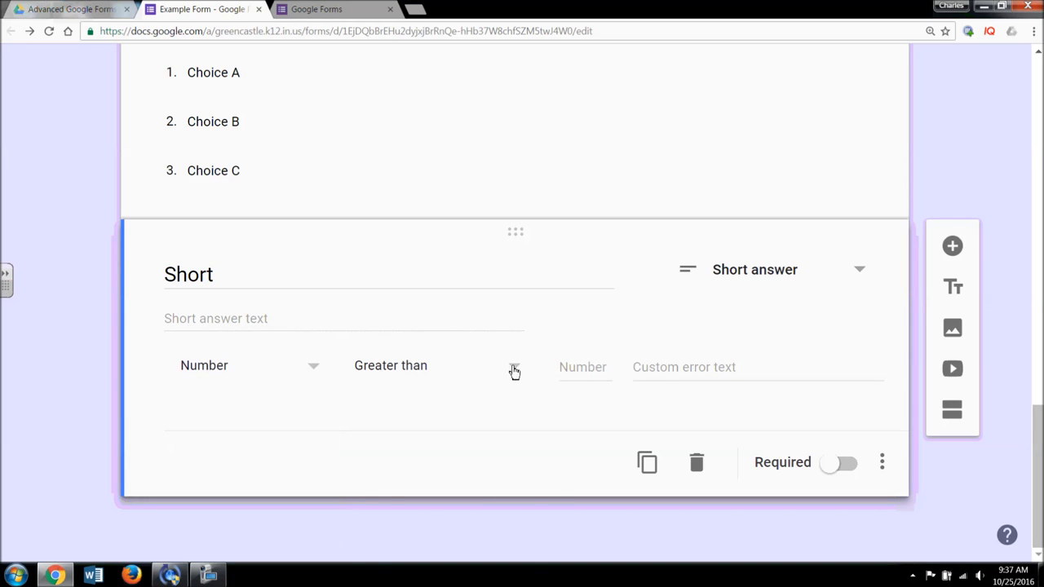
pyautogui.click(514, 368)
pyautogui.click(564, 368)
pyautogui.click(576, 373)
pyautogui.write('5')
pyautogui.click(685, 367)
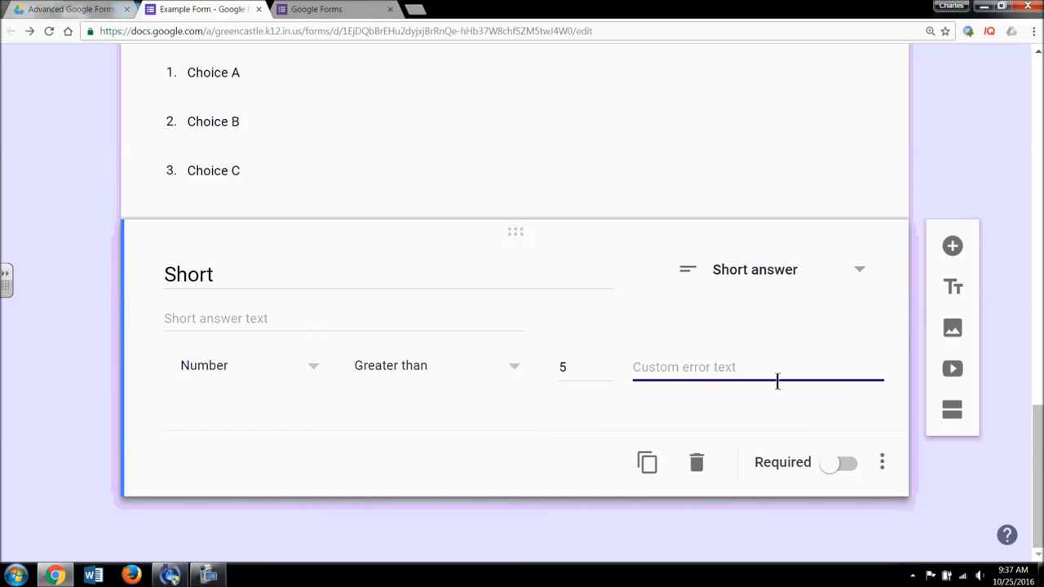
pyautogui.write('Sorry, your answer')
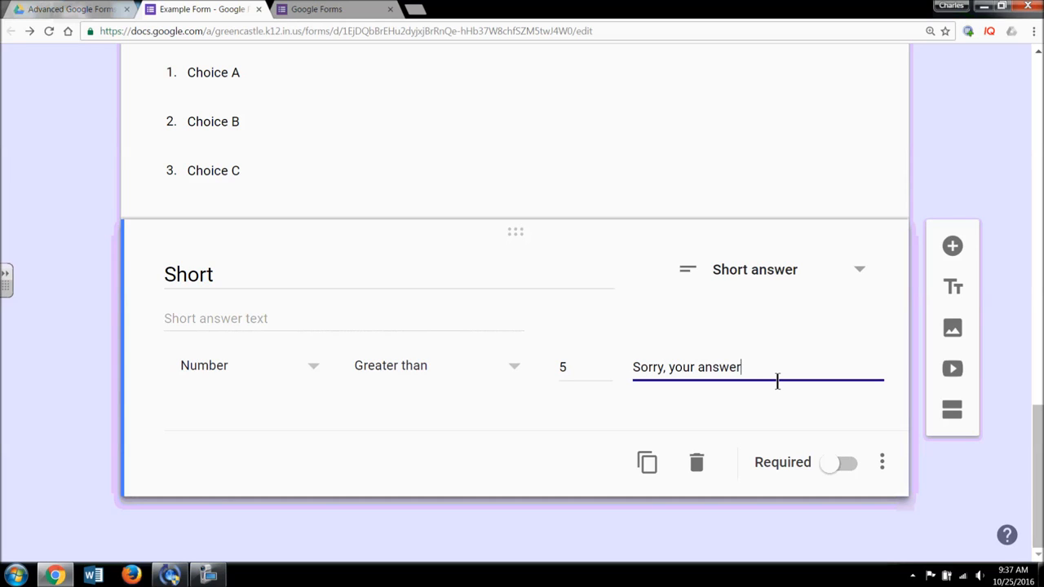
pyautogui.write(' must be larger than 5')
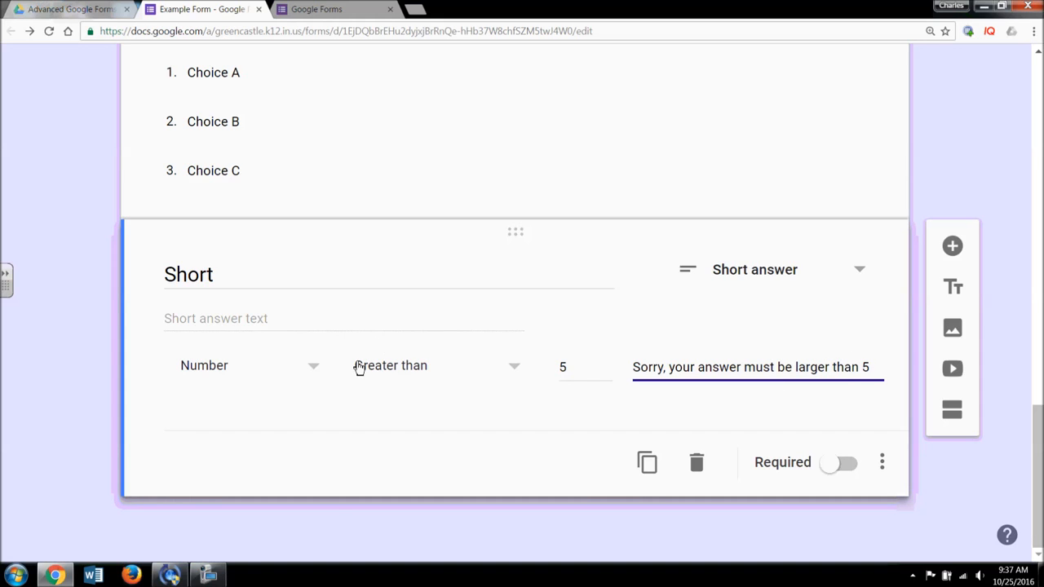
# - Change the validation to Text with the condition Contains
pyautogui.click(317, 372)
pyautogui.click(301, 416)
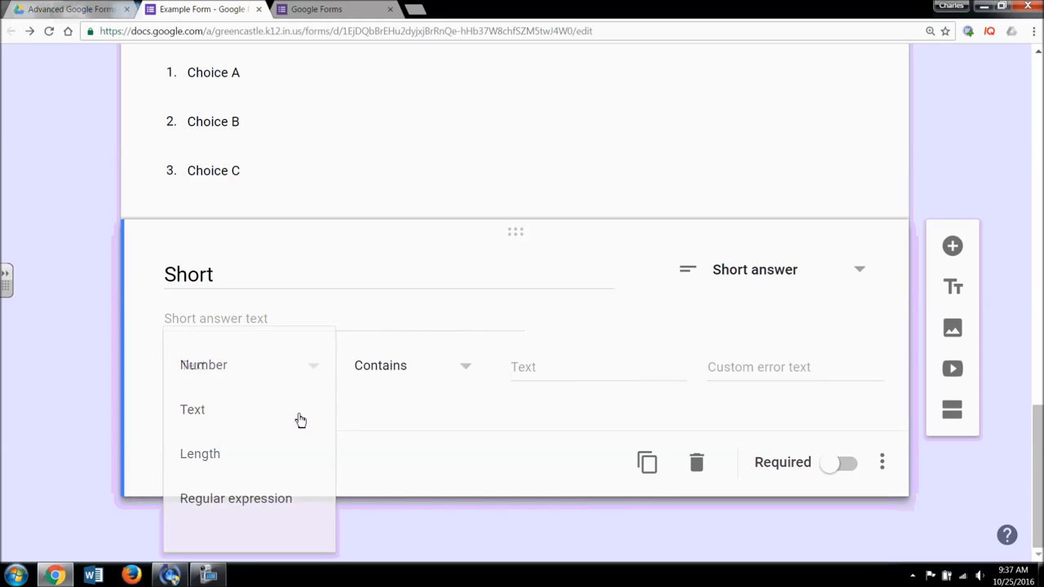
pyautogui.click(474, 368)
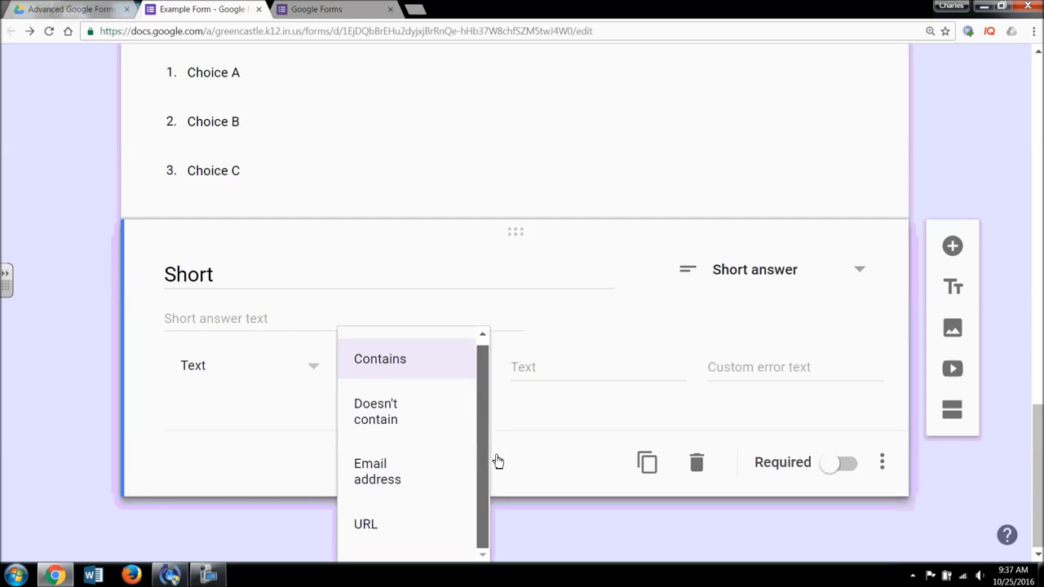
pyautogui.click(429, 373)
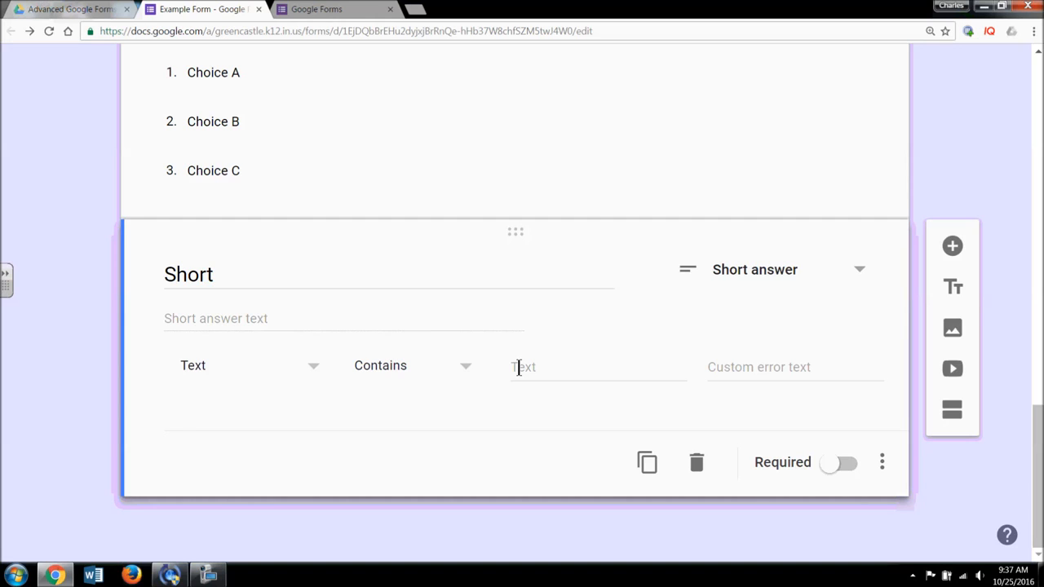
pyautogui.click(315, 369)
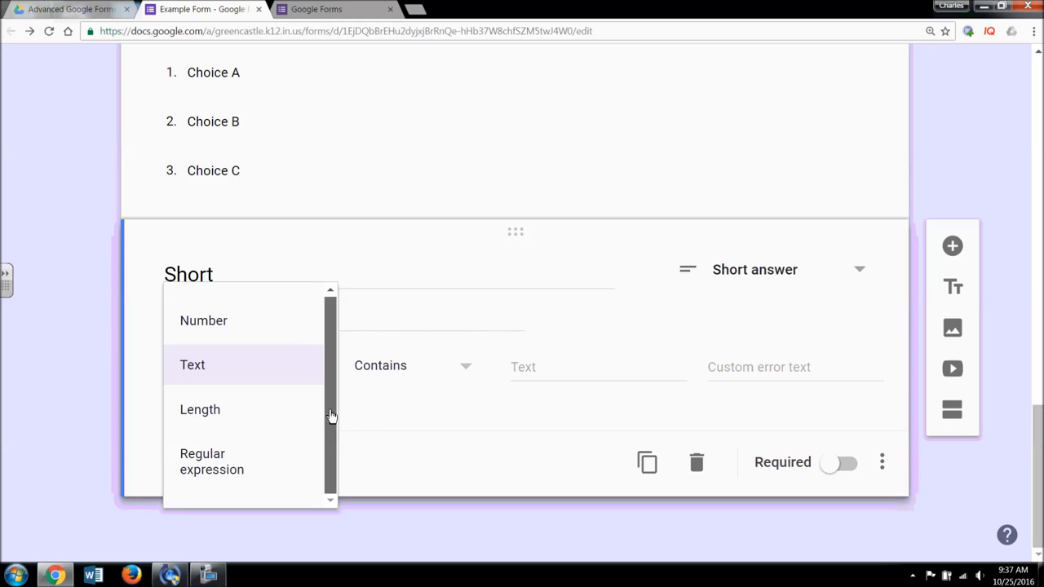
pyautogui.click(490, 475)
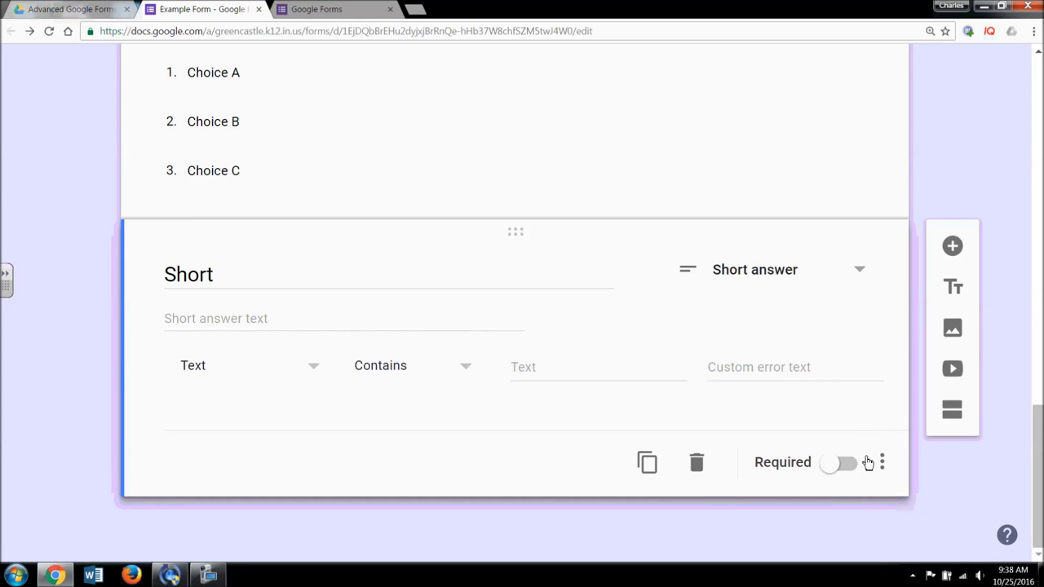
# - Add a Paragraph question titled 'Long Response Questions' below Short
pyautogui.click(951, 247)
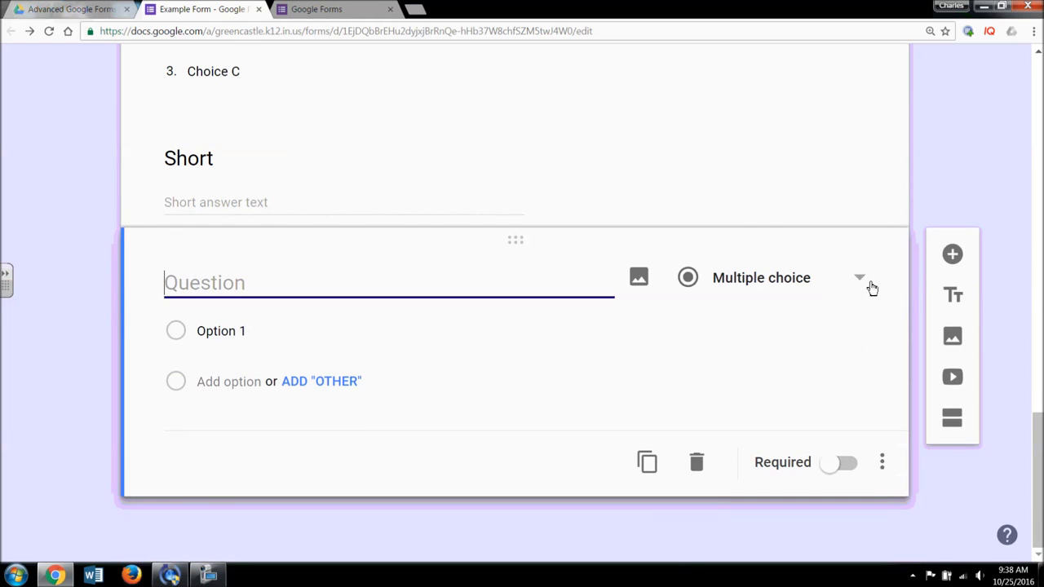
pyautogui.click(870, 284)
pyautogui.click(807, 227)
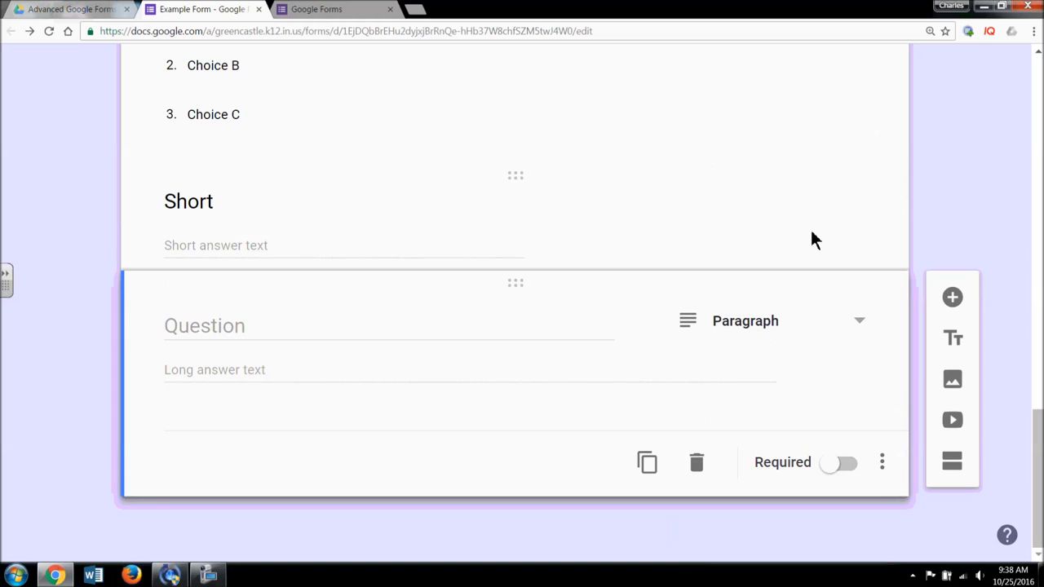
pyautogui.click(295, 323)
pyautogui.write('Long re')
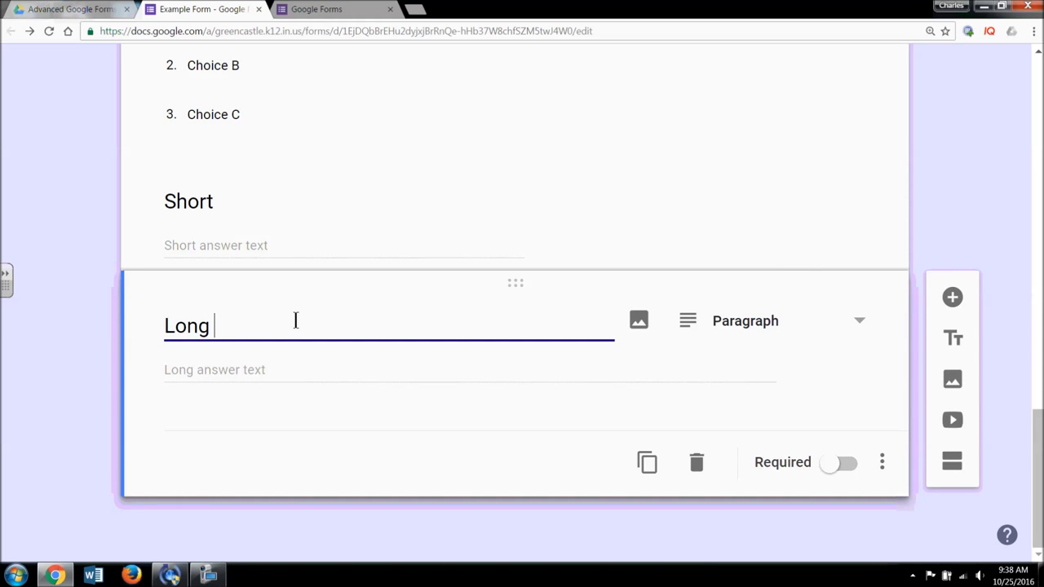
pyautogui.press('BackSpace')
pyautogui.press('BackSpace')
pyautogui.write('Response')
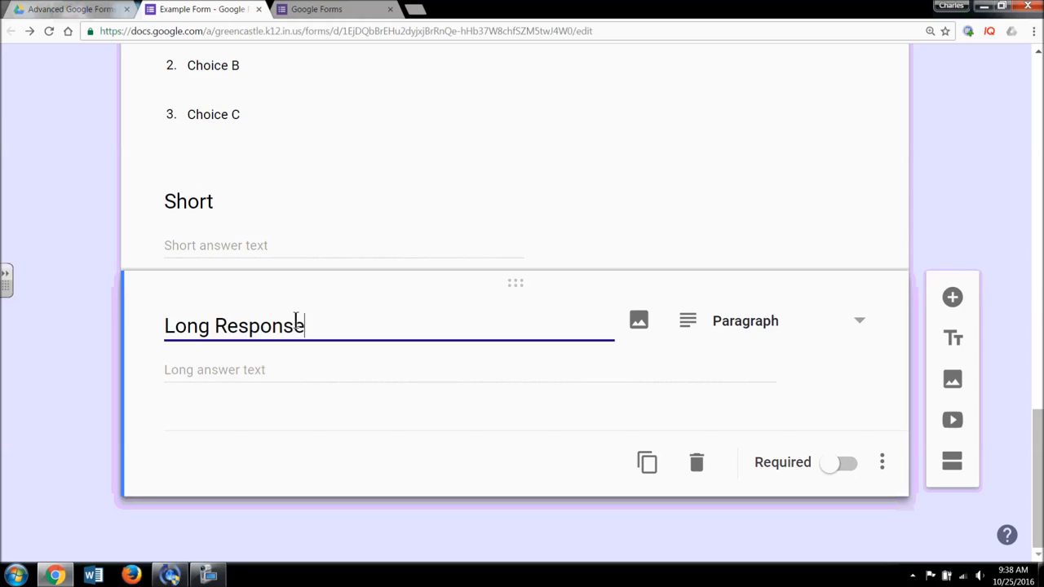
pyautogui.write(' Questions')
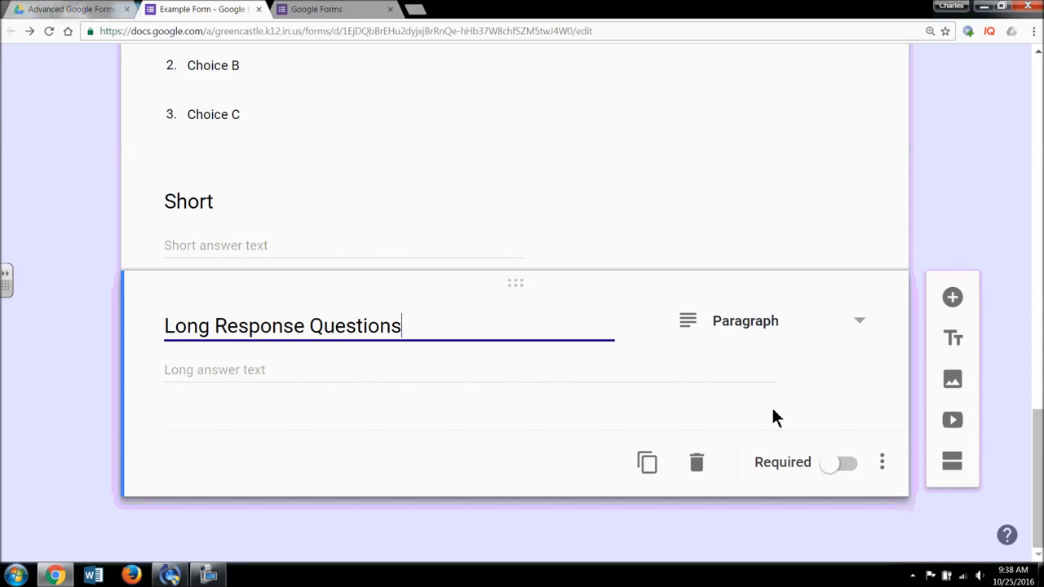
# - Show a description line under its title, and turn response validation on then off
pyautogui.click(885, 467)
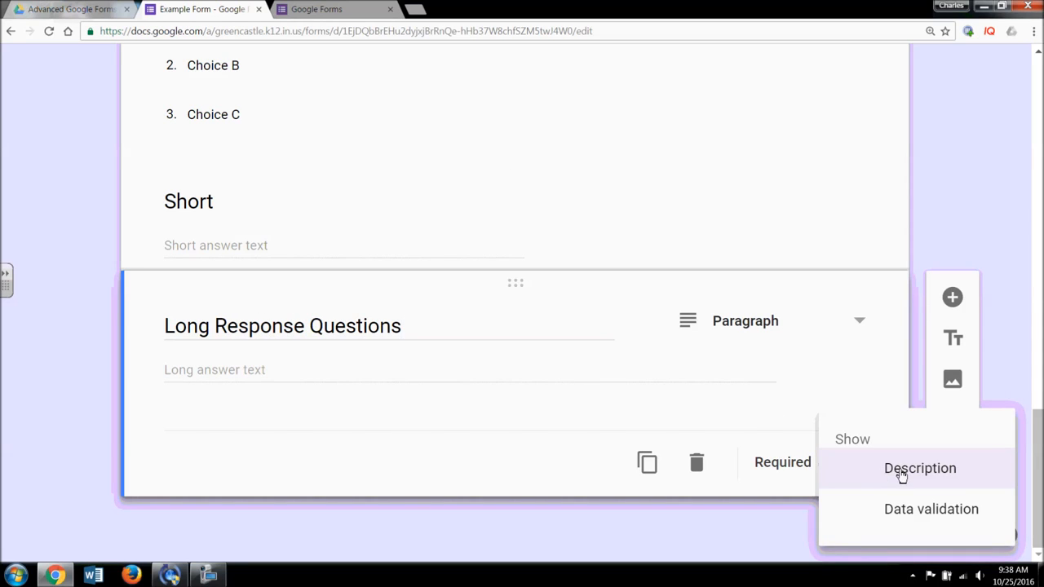
pyautogui.click(869, 476)
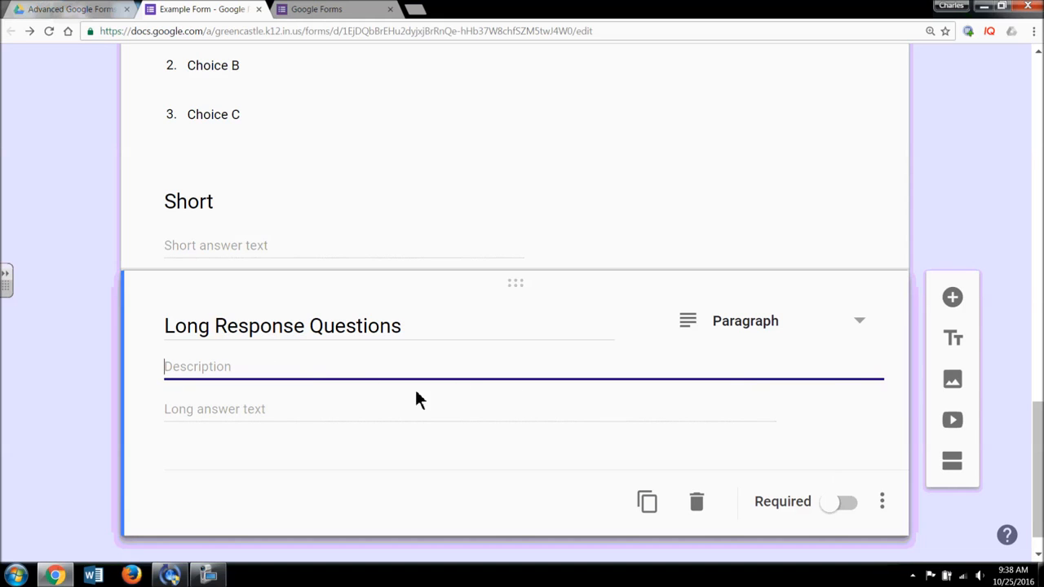
pyautogui.scroll(-1, 517, 390)
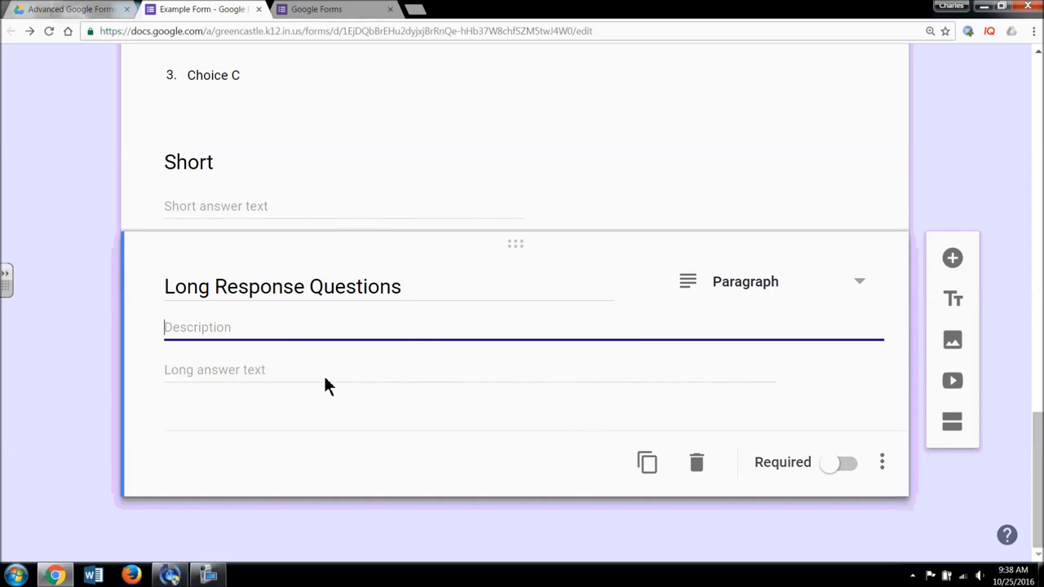
pyautogui.click(881, 467)
pyautogui.click(881, 508)
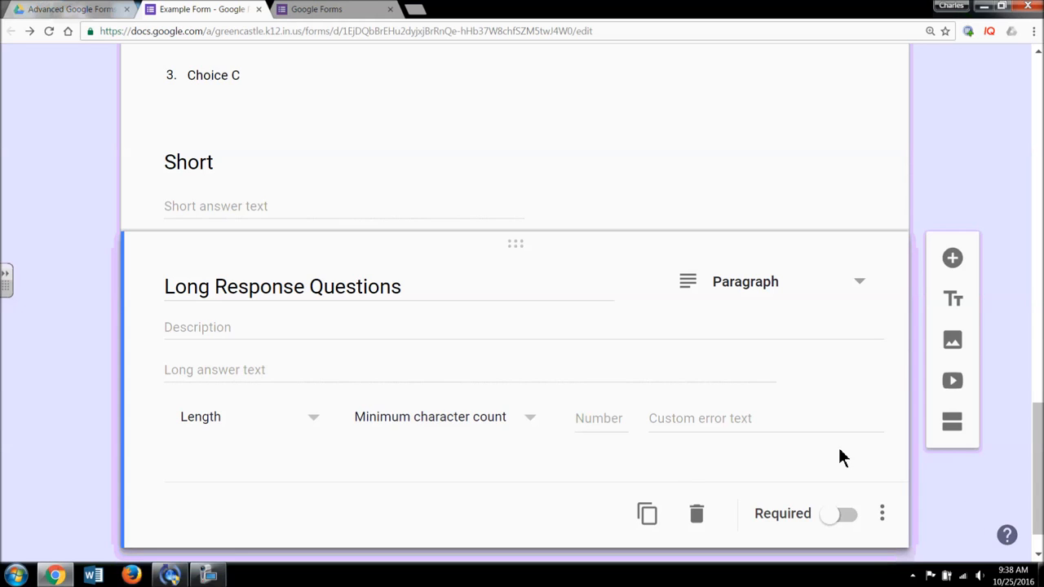
pyautogui.click(882, 513)
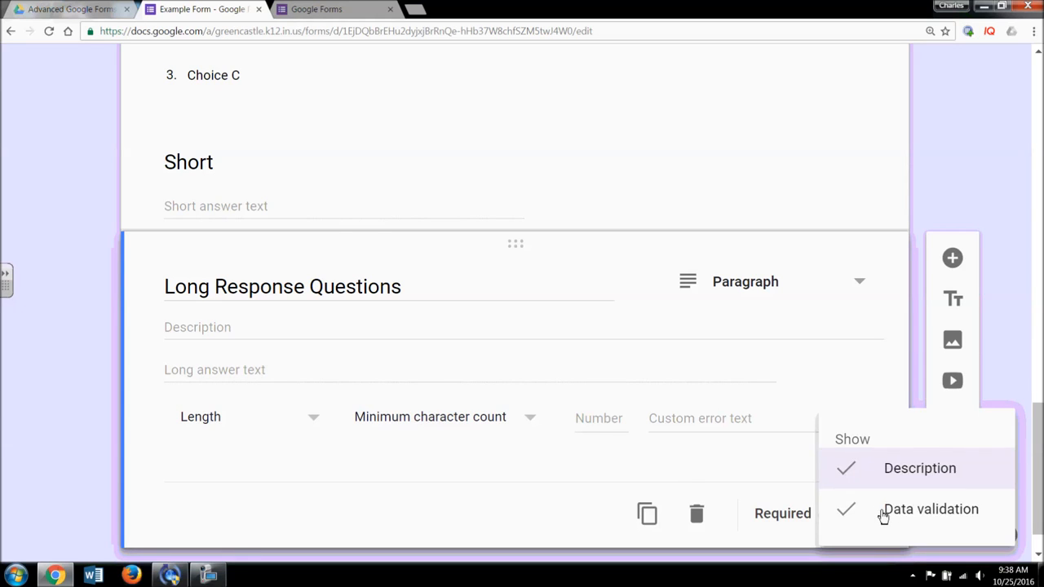
pyautogui.click(883, 514)
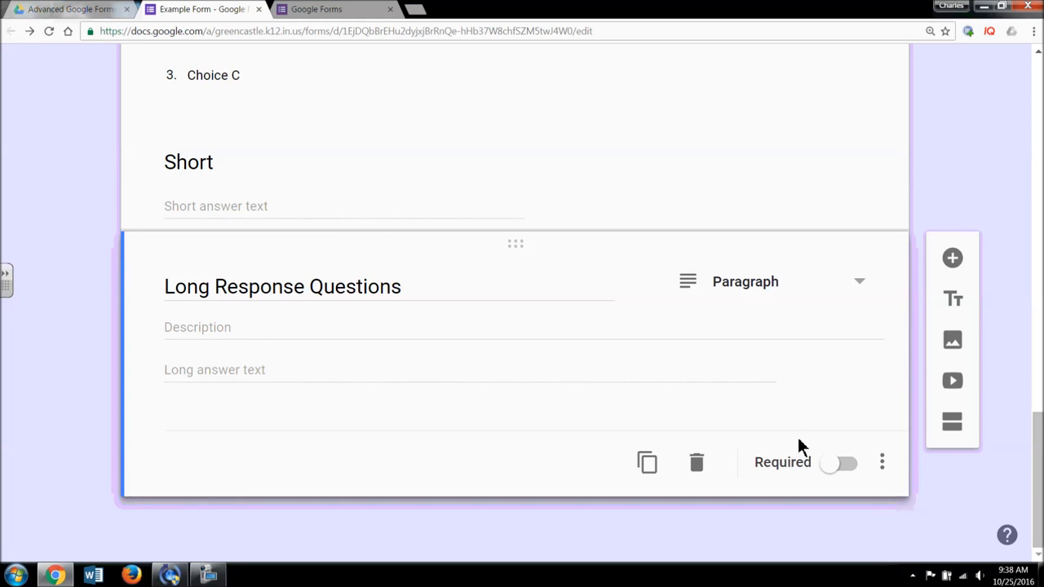
# - Add a Linear scale question titled 'Linear' below Long Response Questions
pyautogui.click(953, 261)
pyautogui.click(864, 287)
pyautogui.scroll(-2, 864, 295)
pyautogui.click(816, 346)
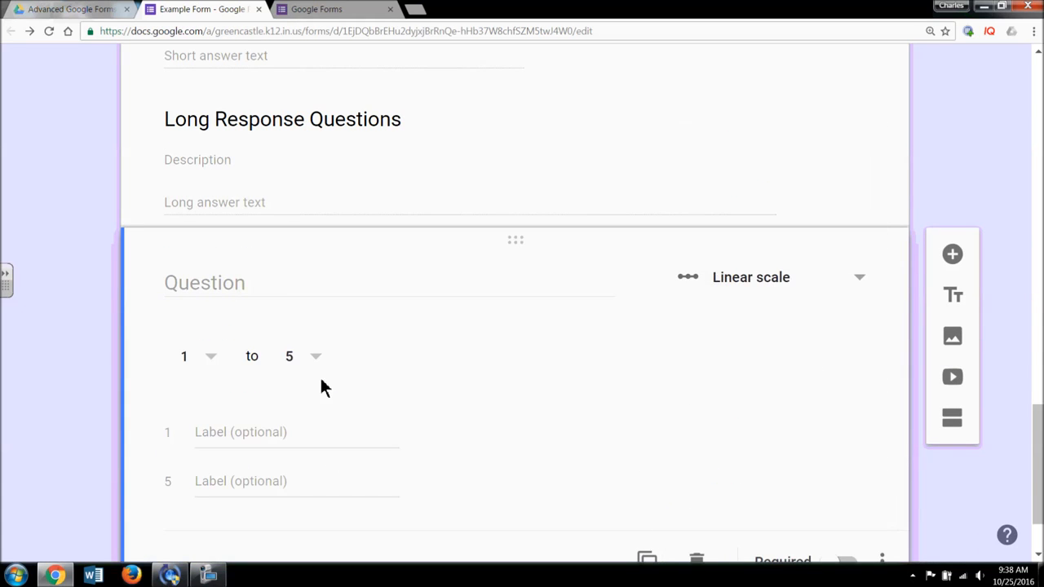
pyautogui.click(232, 291)
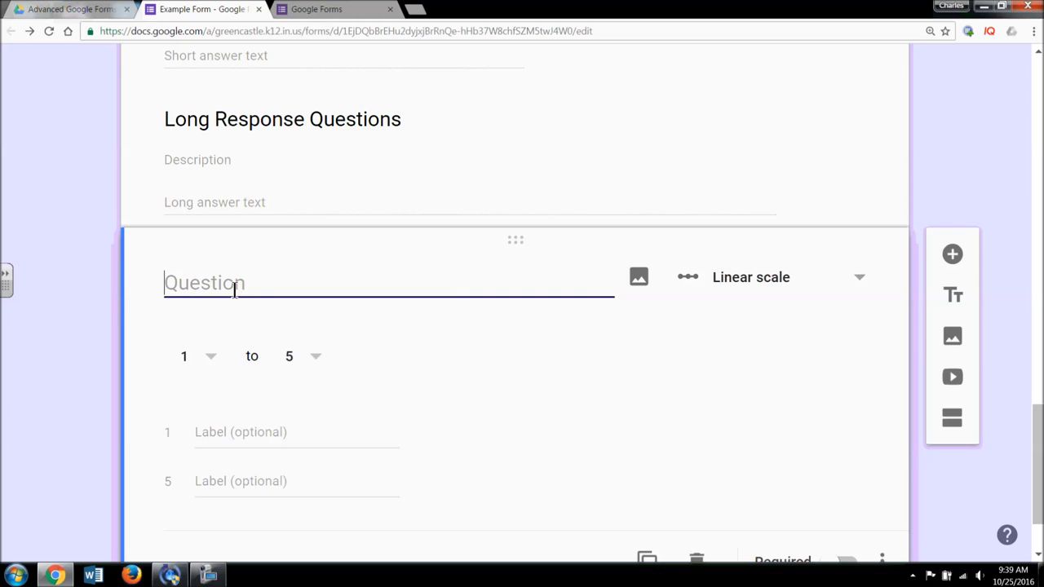
pyautogui.write('Linear')
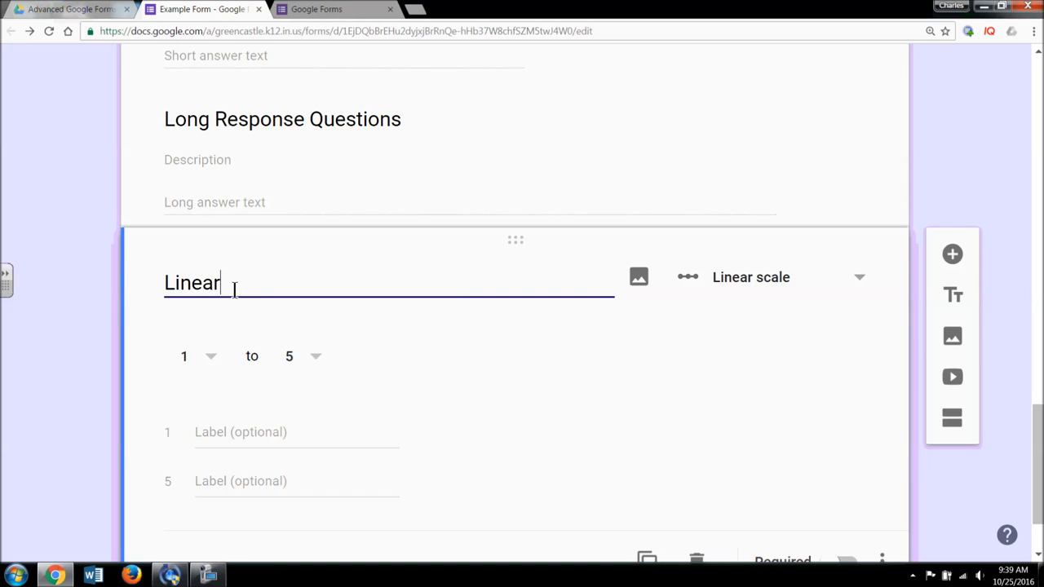
# - Label the scale ends 'Strongly Agree' and 'Strongly Disagree', keeping the range 1 to 5
pyautogui.scroll(-1, 252, 415)
pyautogui.click(232, 371)
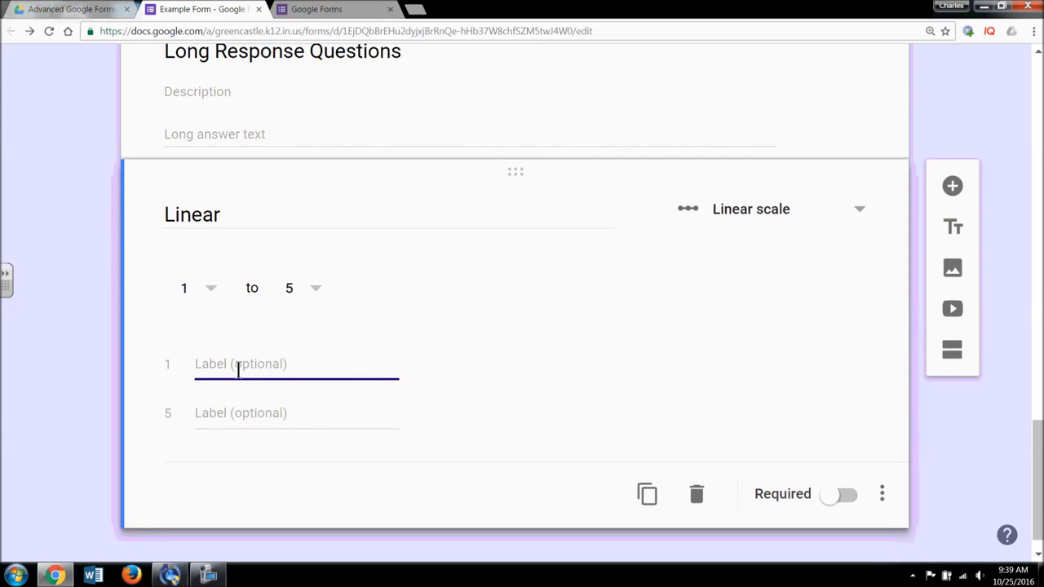
pyautogui.write('AStrongly')
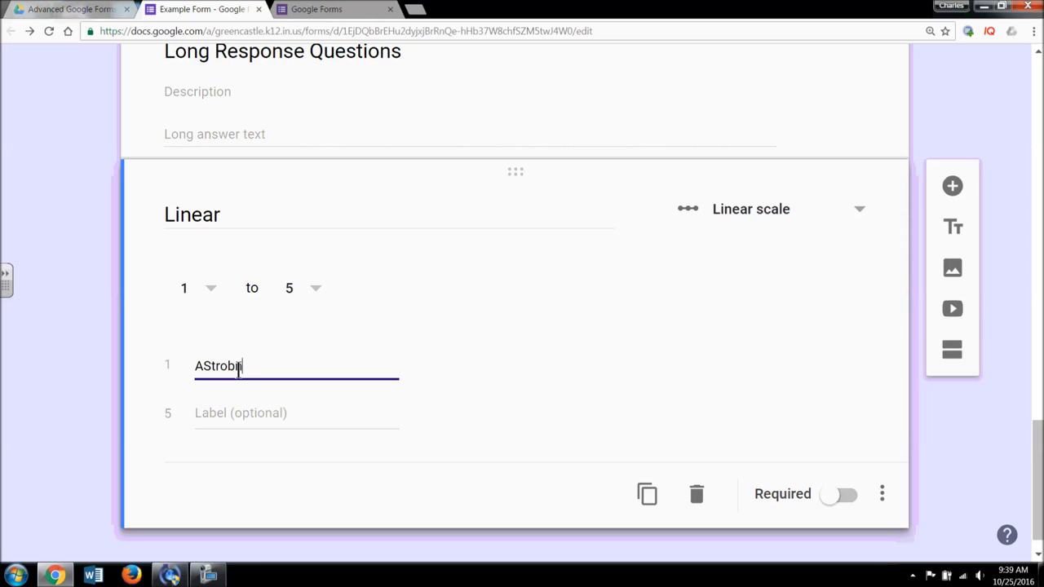
pyautogui.press('BackSpace')
pyautogui.press('BackSpace')
pyautogui.press('BackSpace')
pyautogui.press('BackSpace')
pyautogui.press('BackSpace')
pyautogui.press('BackSpace')
pyautogui.press('BackSpace')
pyautogui.press('BackSpace')
pyautogui.press('BackSpace')
pyautogui.write('Strongly Agree')
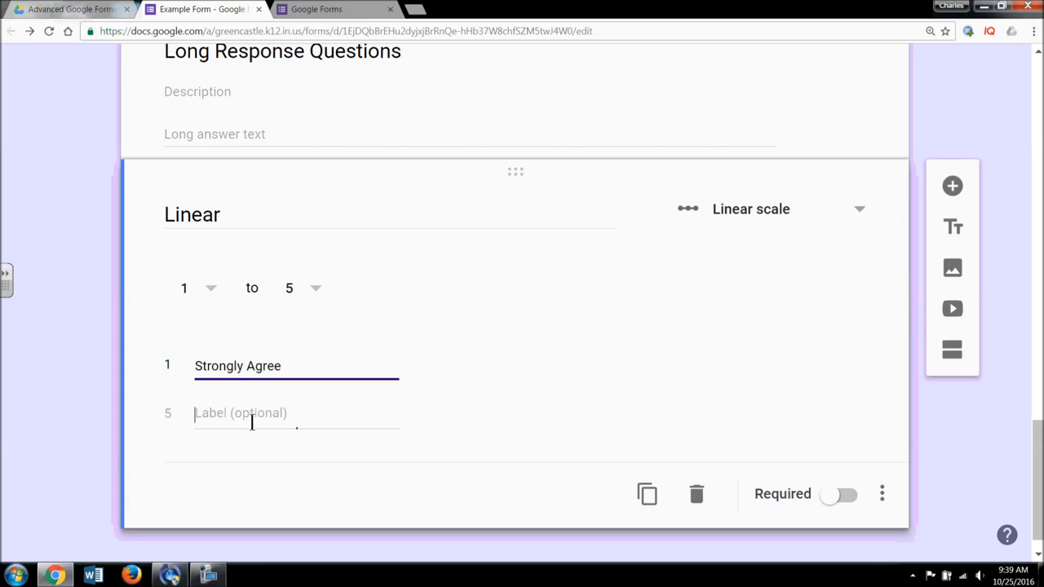
pyautogui.write('Strongly Disagree')
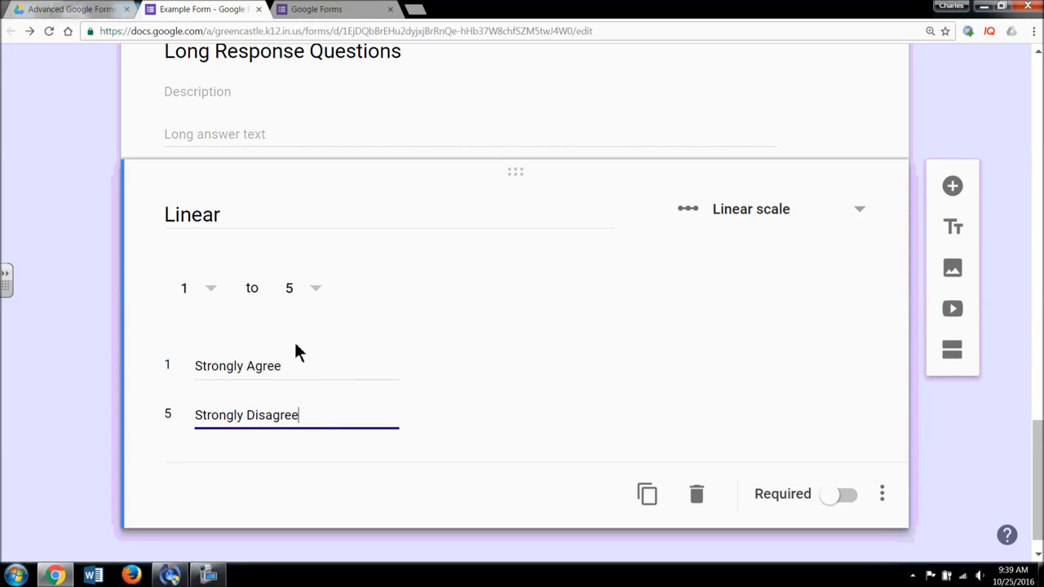
pyautogui.click(318, 295)
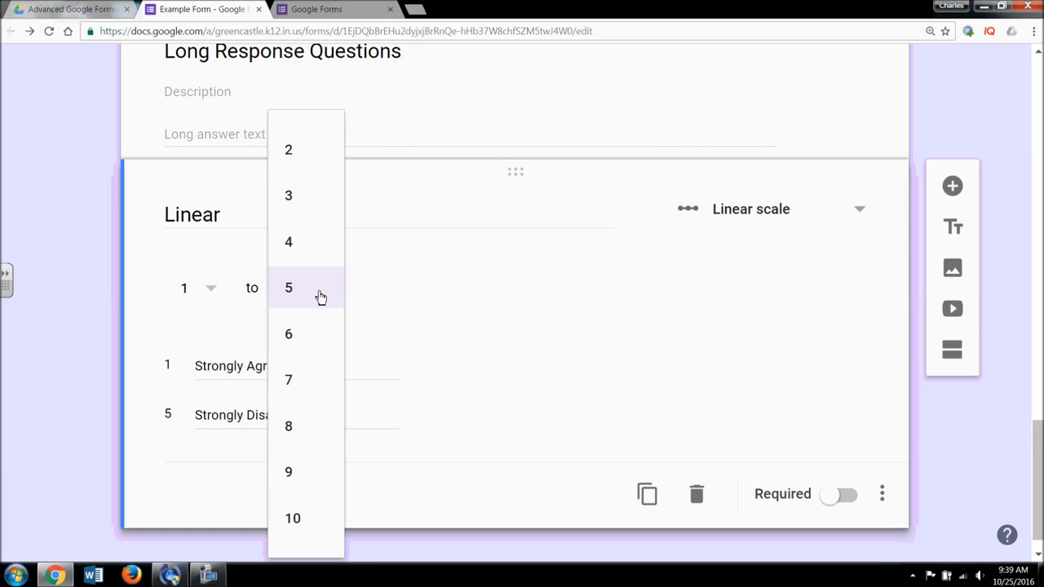
pyautogui.click(528, 326)
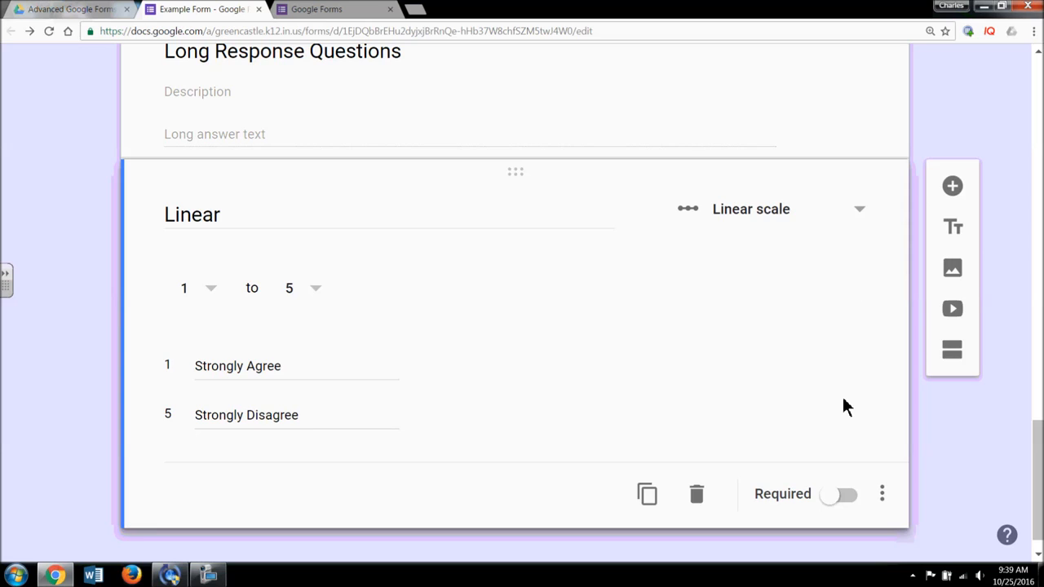
pyautogui.scroll(-1, 844, 424)
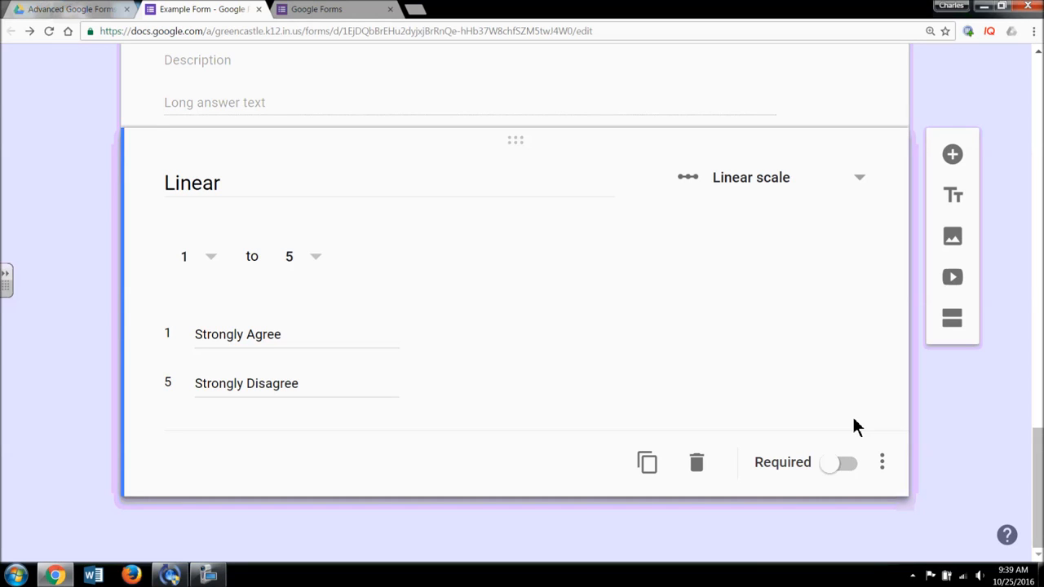
# - Add a Multiple choice grid question titled 'Multiple Choice Grid' below Linear
pyautogui.click(952, 158)
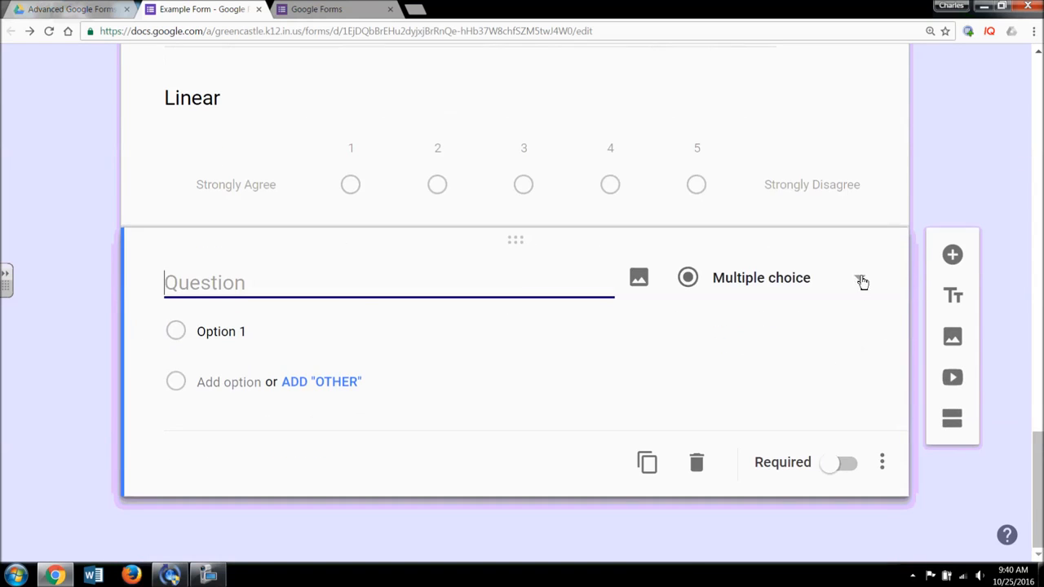
pyautogui.click(855, 284)
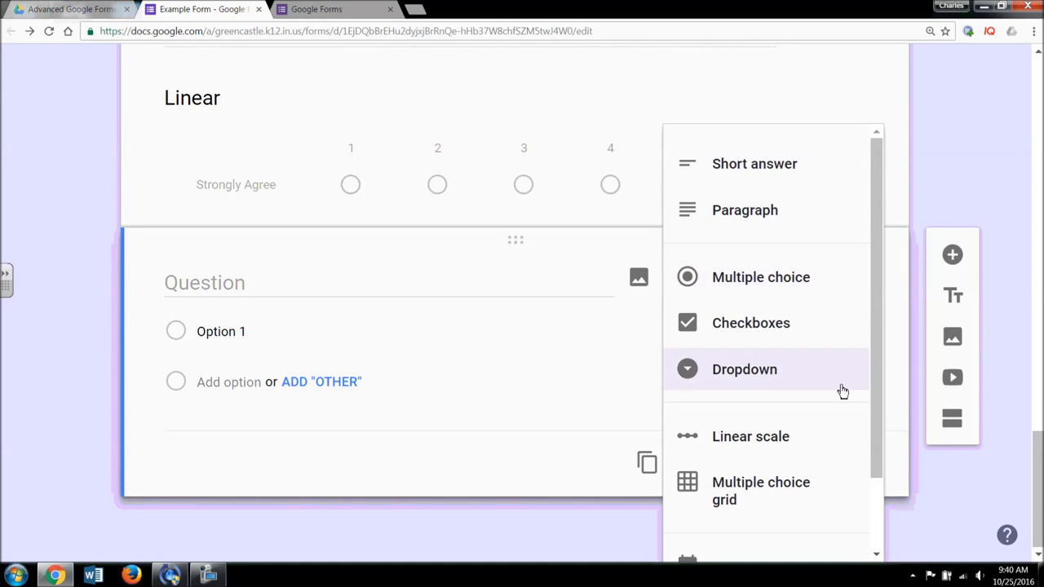
pyautogui.scroll(-1, 881, 385)
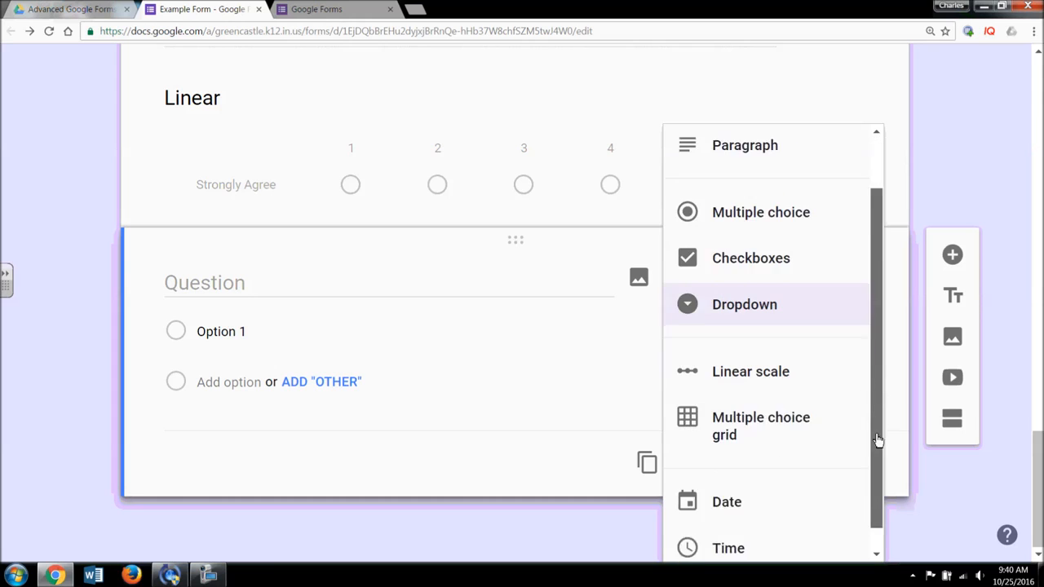
pyautogui.click(788, 402)
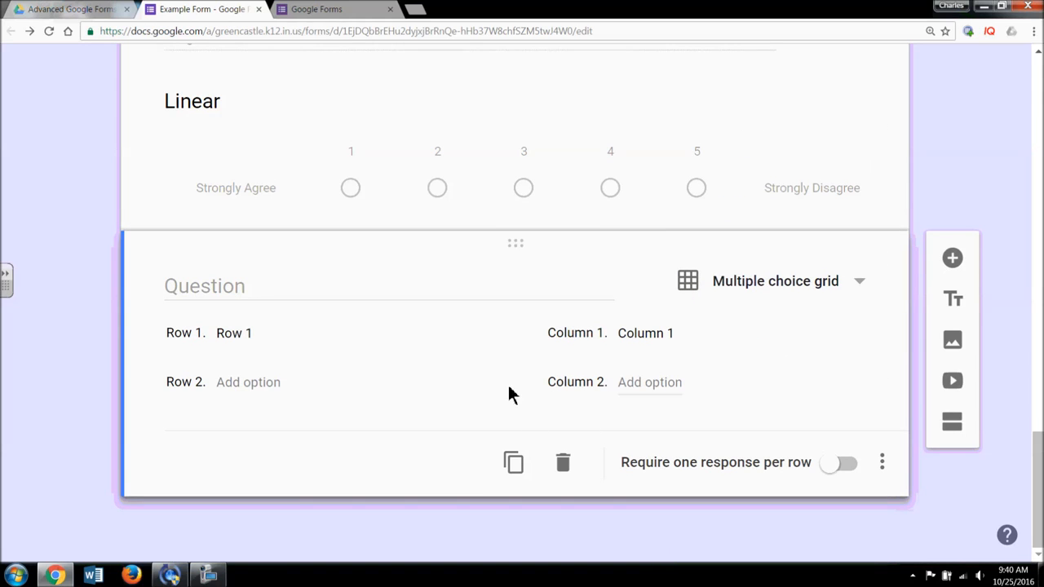
pyautogui.click(245, 286)
pyautogui.write('Multiple Chice')
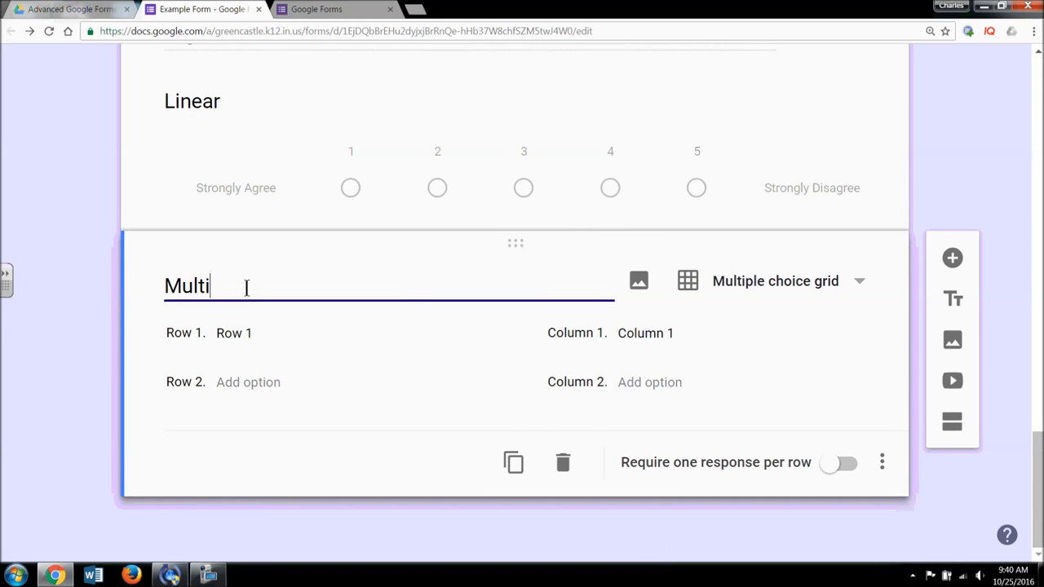
pyautogui.press('BackSpace')
pyautogui.press('BackSpace')
pyautogui.press('BackSpace')
pyautogui.write('oice Grid')
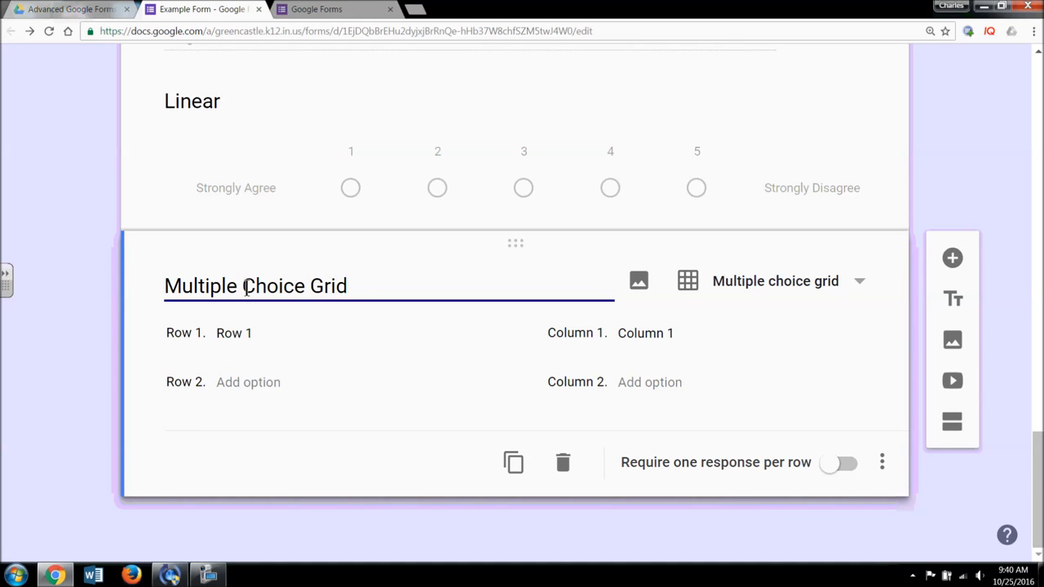
# - Fill the grid with rows Monday, Tuesday, Wednesday and columns Before School, After School
pyautogui.click(264, 334)
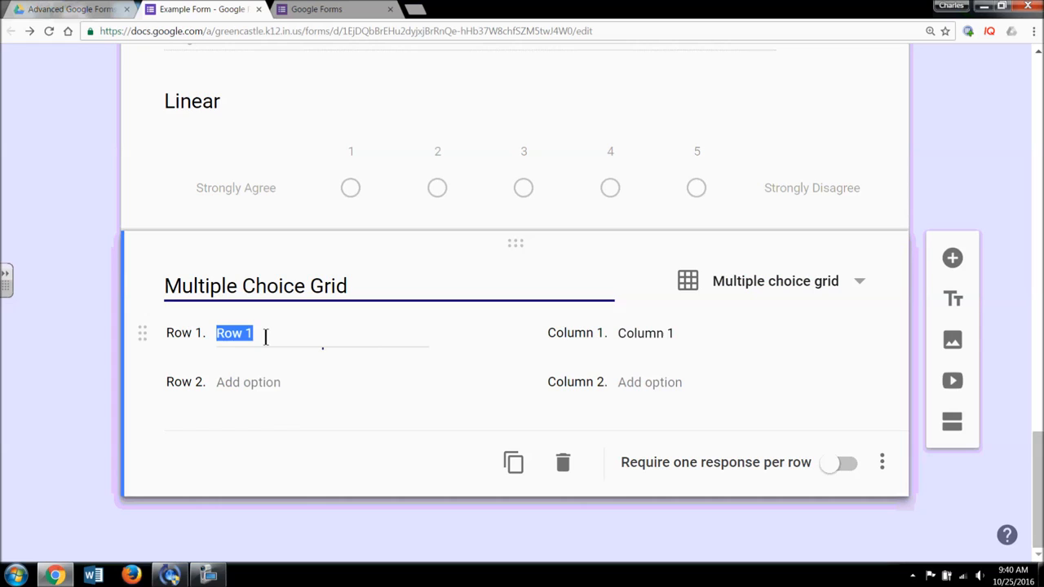
pyautogui.write('Monda')
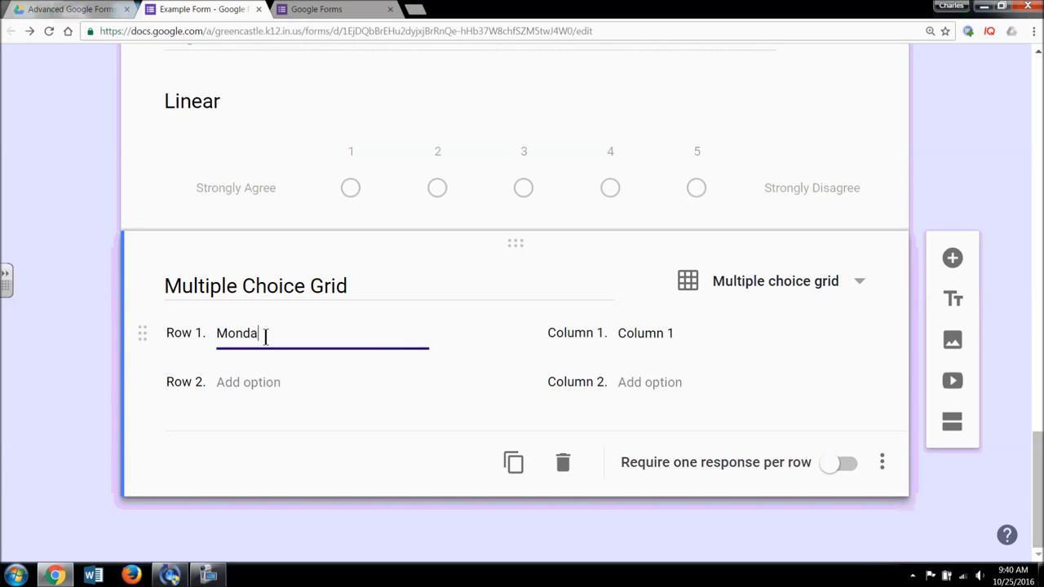
pyautogui.write('y')
pyautogui.click(283, 387)
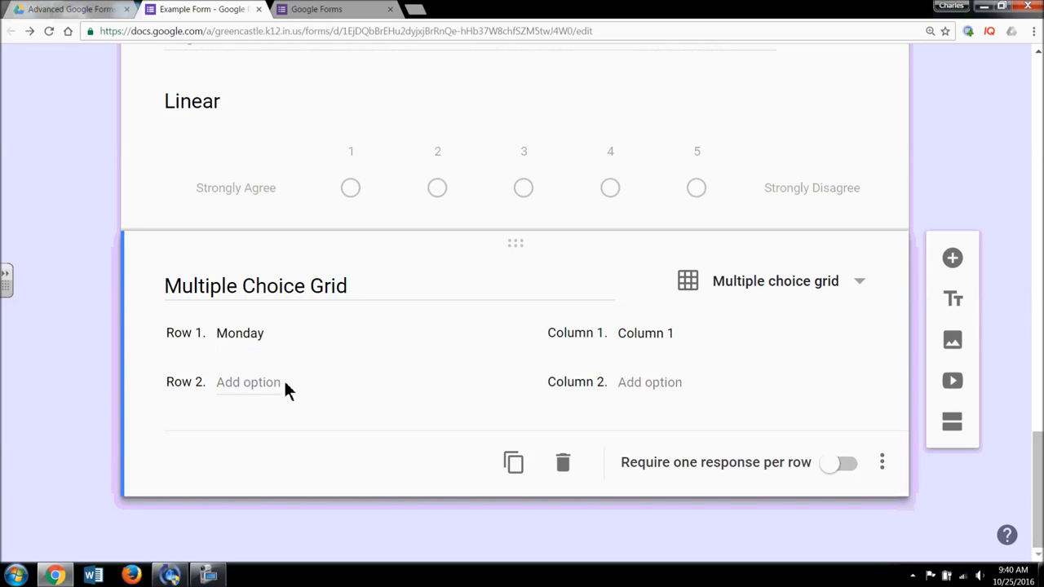
pyautogui.click(257, 385)
pyautogui.write('Tuesday')
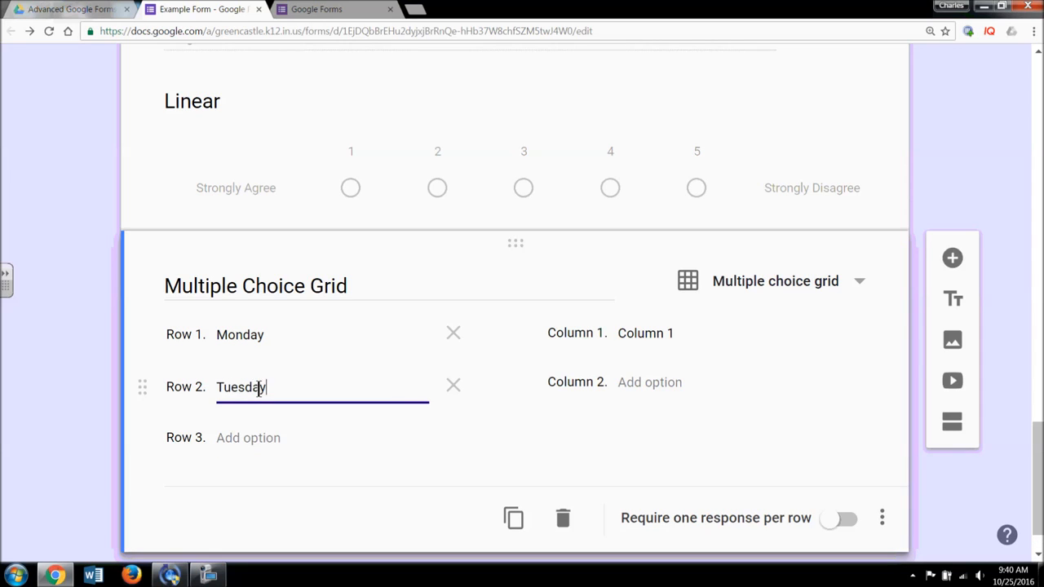
pyautogui.click(270, 440)
pyautogui.write('Wednesd')
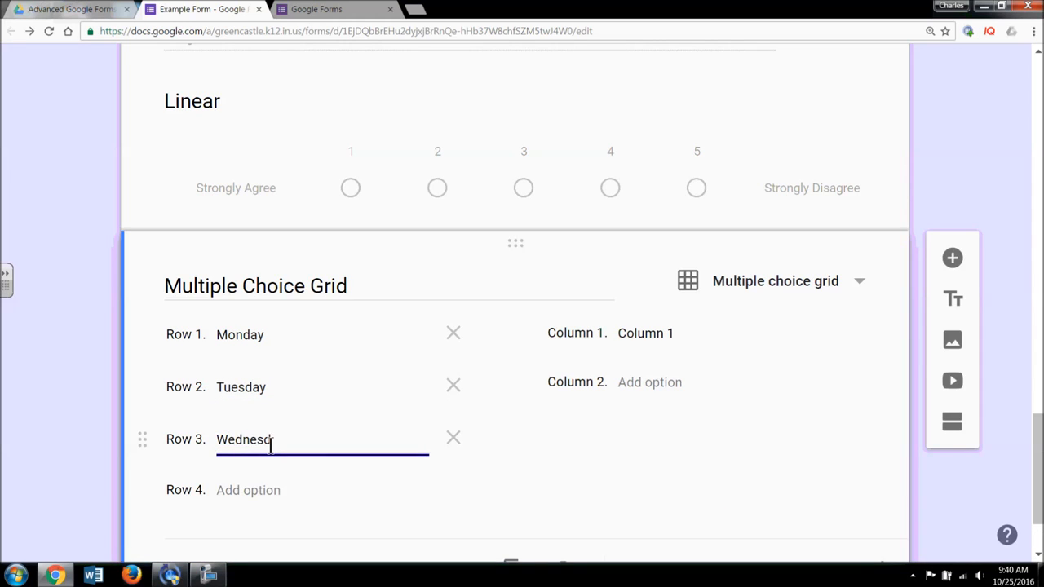
pyautogui.write('ay')
pyautogui.click(663, 341)
pyautogui.write('Before')
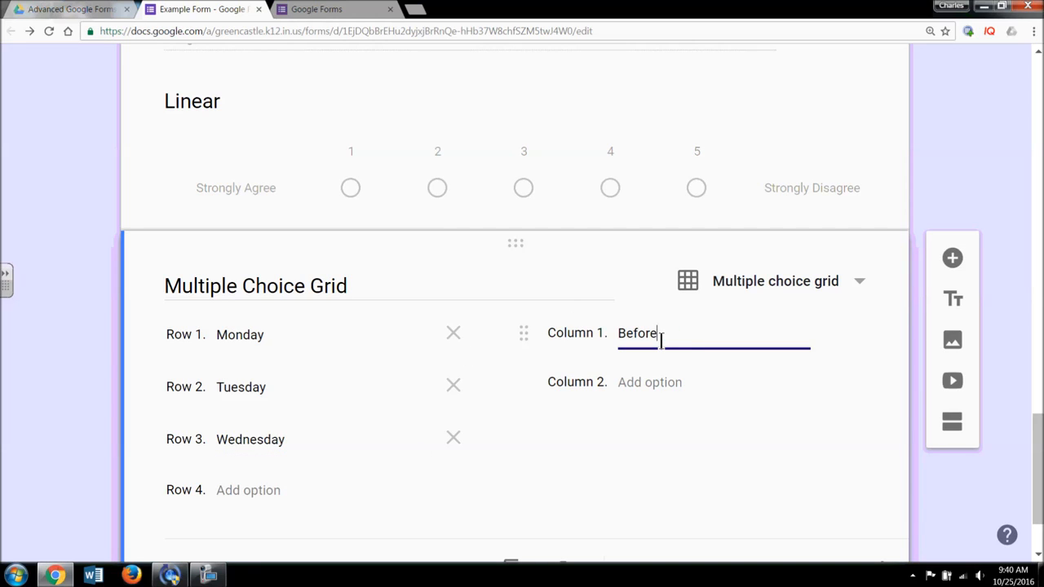
pyautogui.write(' School')
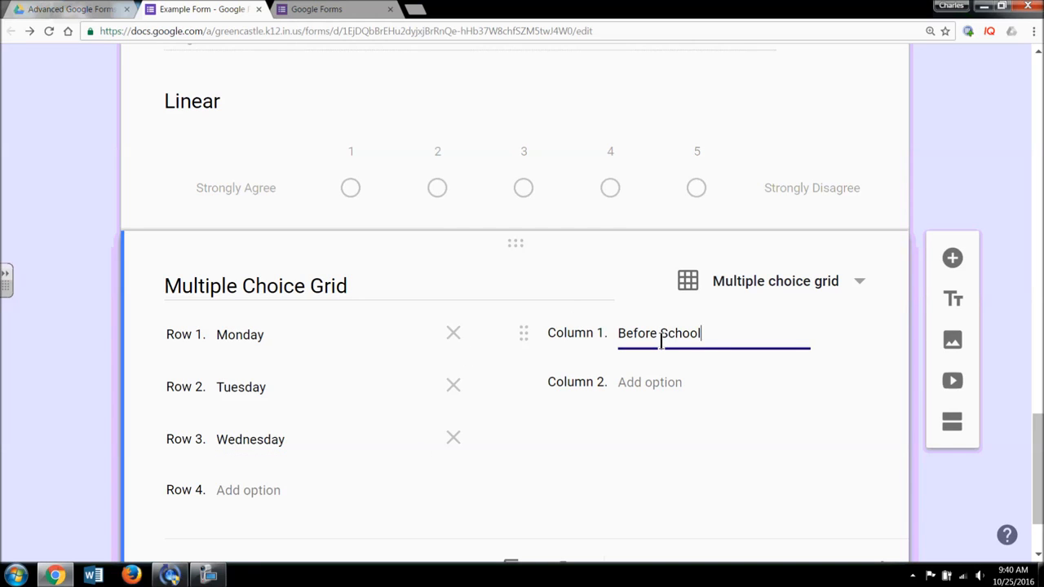
pyautogui.click(674, 384)
pyautogui.write('After School')
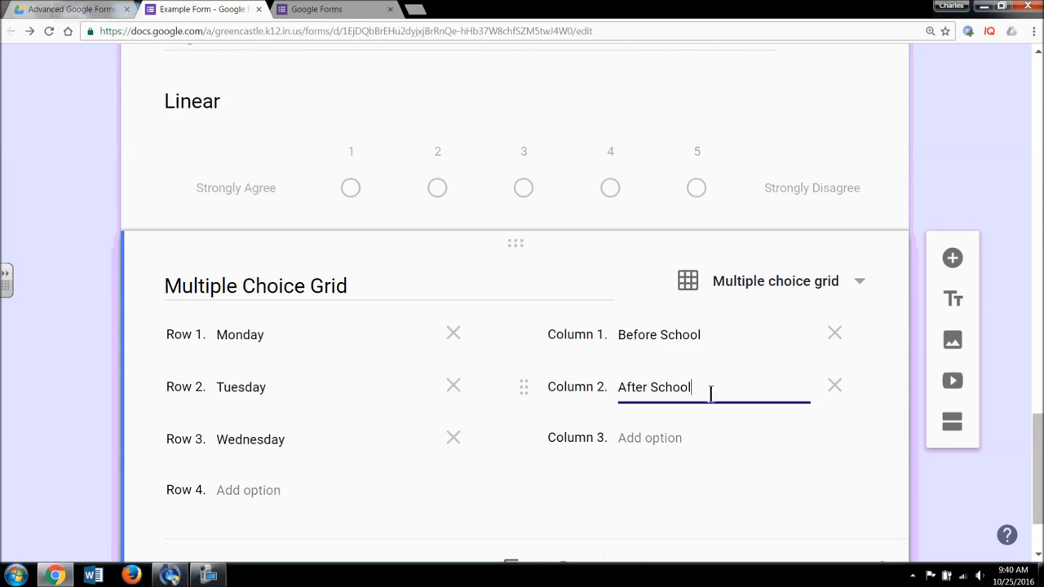
# - Toggle 'Require a response in each row' on and off, then add a new question below the grid
pyautogui.scroll(-2, 677, 413)
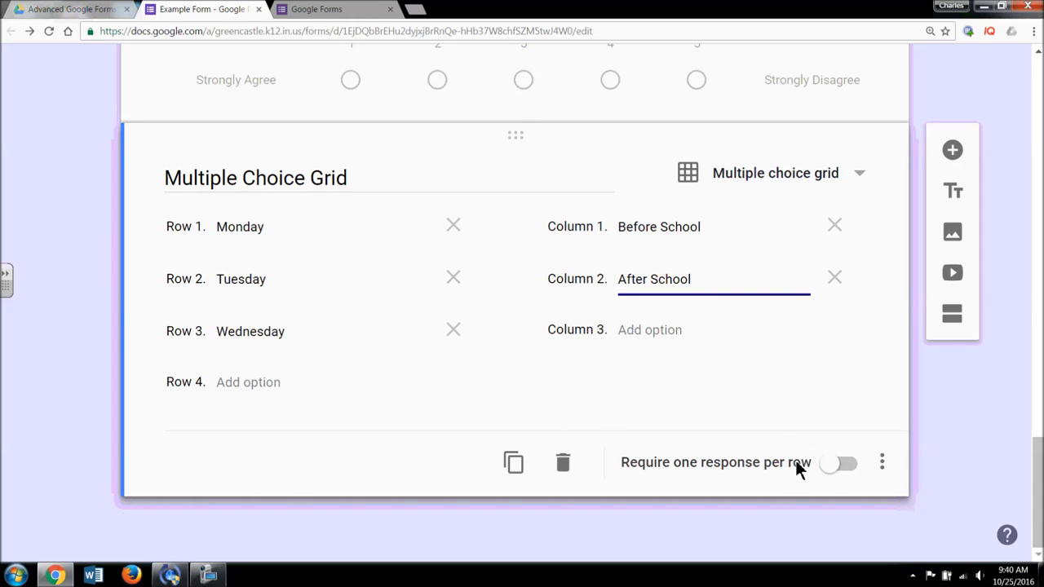
pyautogui.click(826, 466)
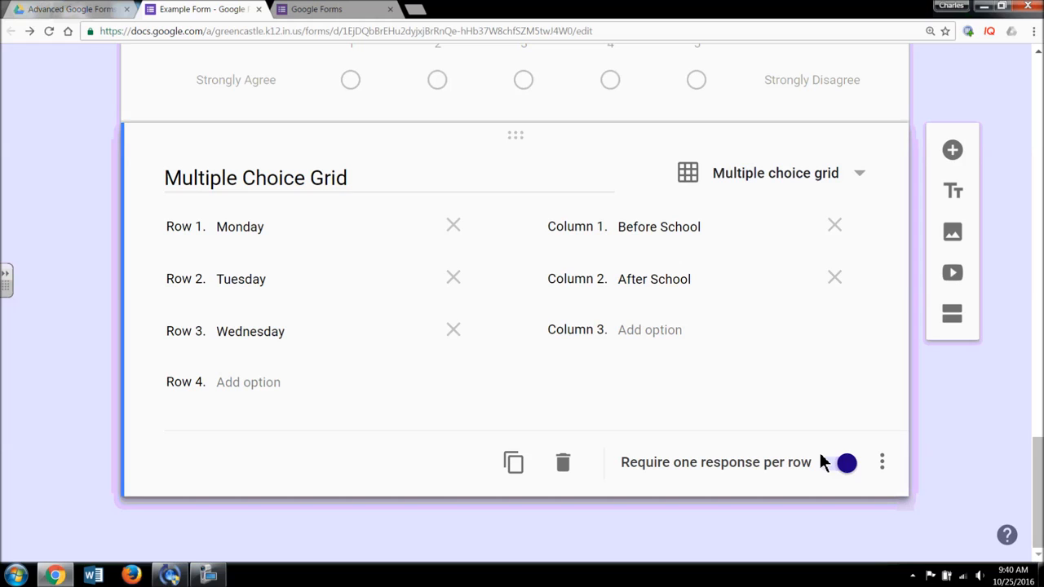
pyautogui.click(845, 463)
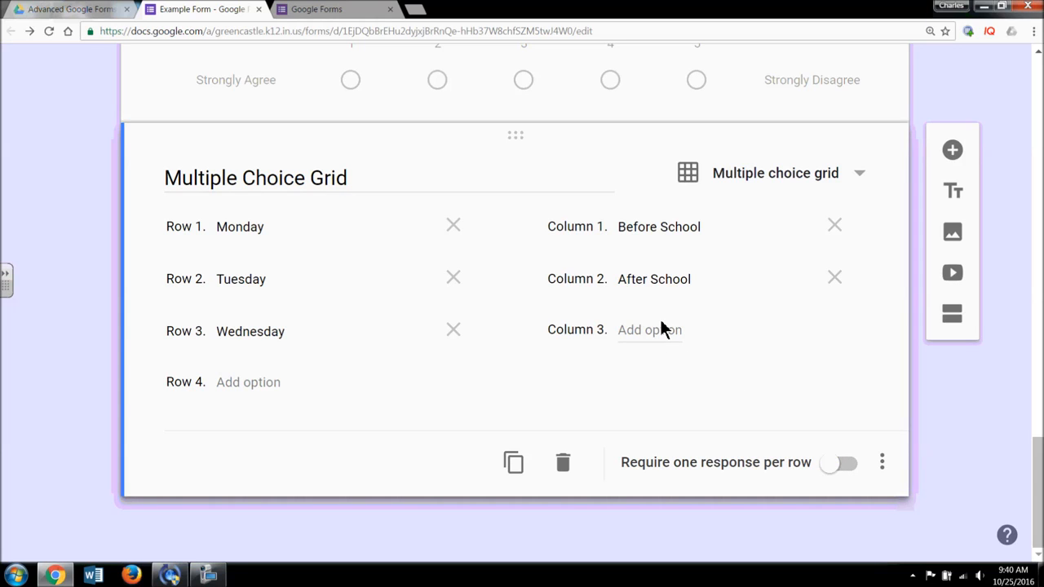
pyautogui.click(883, 466)
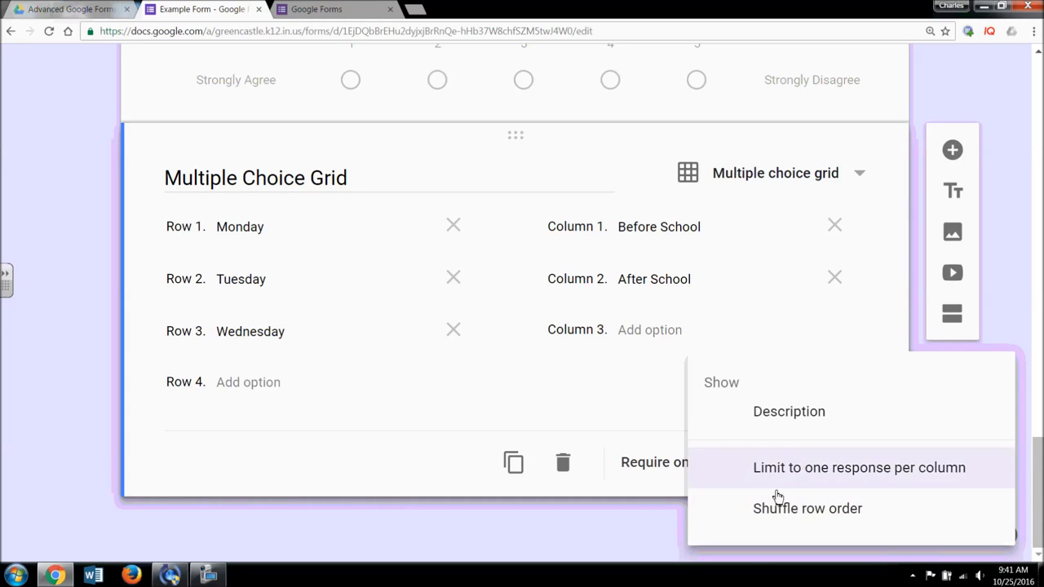
pyautogui.click(626, 548)
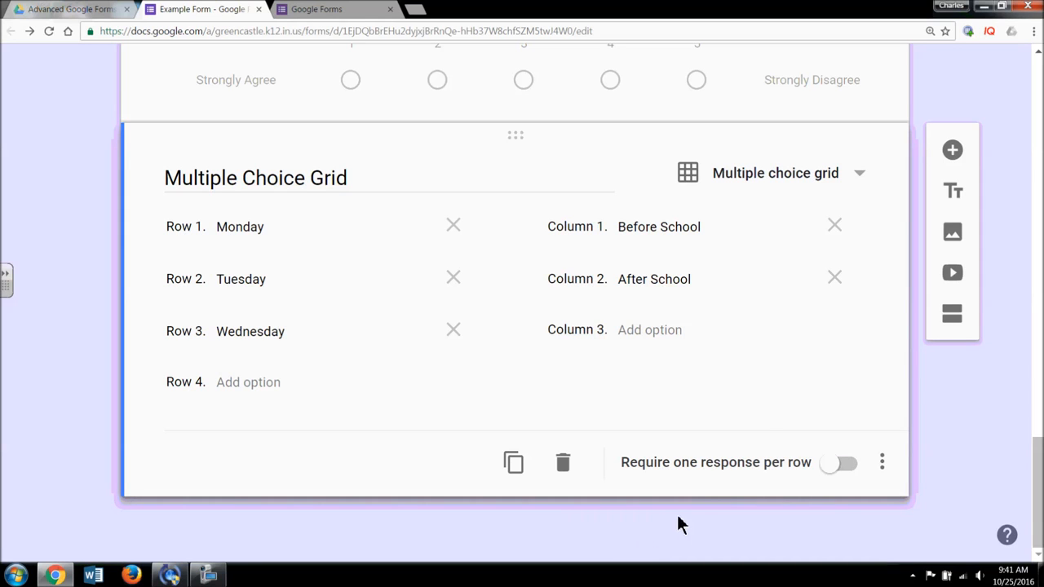
pyautogui.click(953, 151)
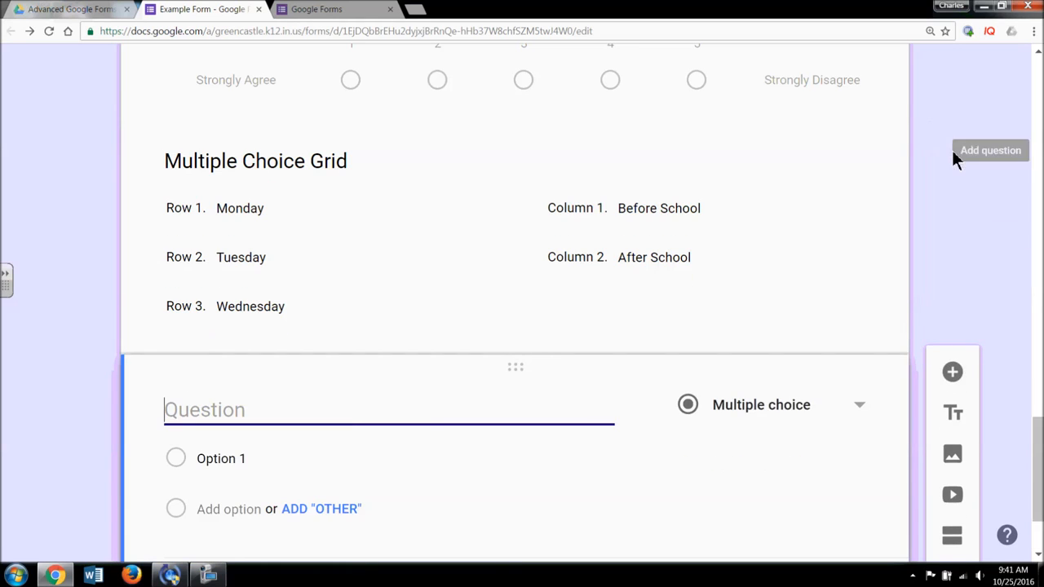
# - Make the new question a Date question titled 'Date' and add another question below it
pyautogui.click(861, 283)
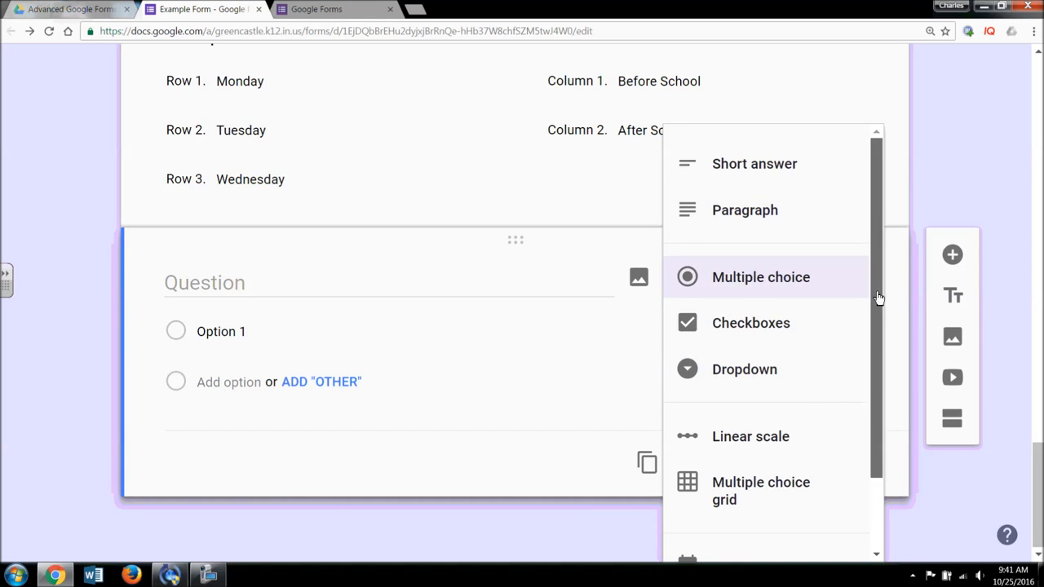
pyautogui.scroll(-2, 877, 295)
pyautogui.click(799, 481)
pyautogui.click(356, 335)
pyautogui.write('Date')
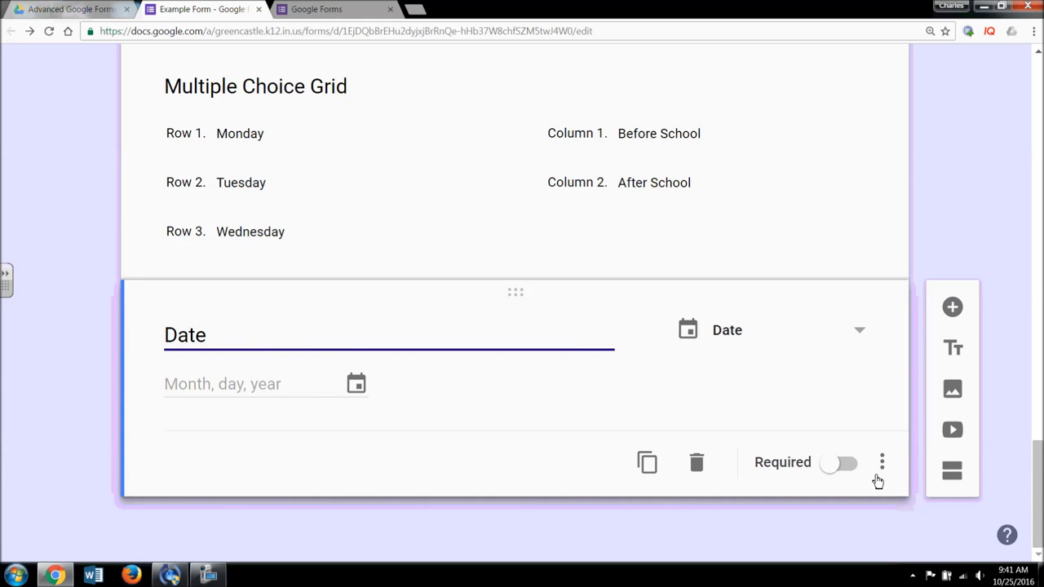
pyautogui.click(952, 310)
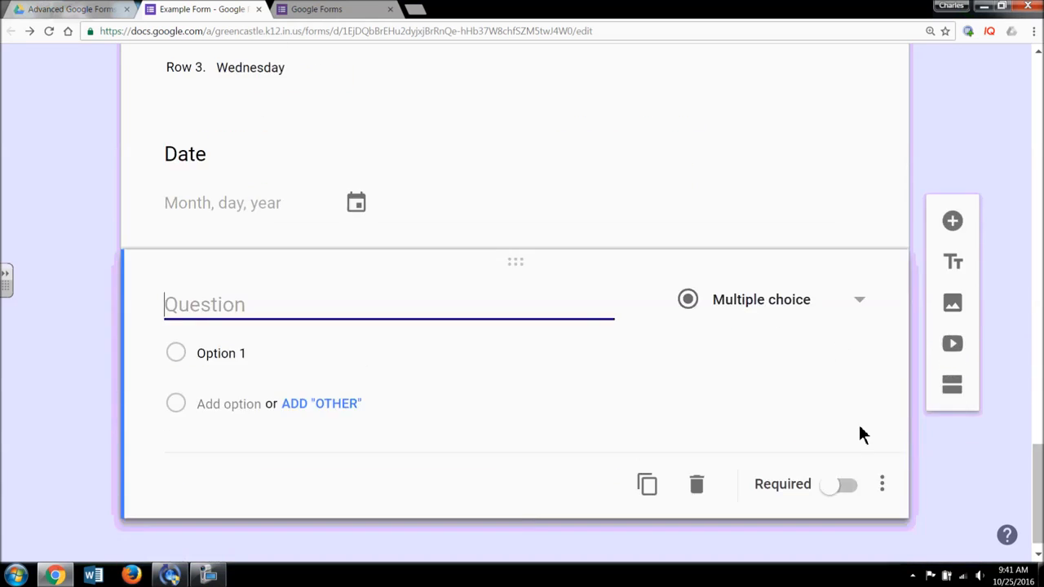
# - Make the new question a Time question, switching briefly to Duration and back to Time
pyautogui.click(859, 283)
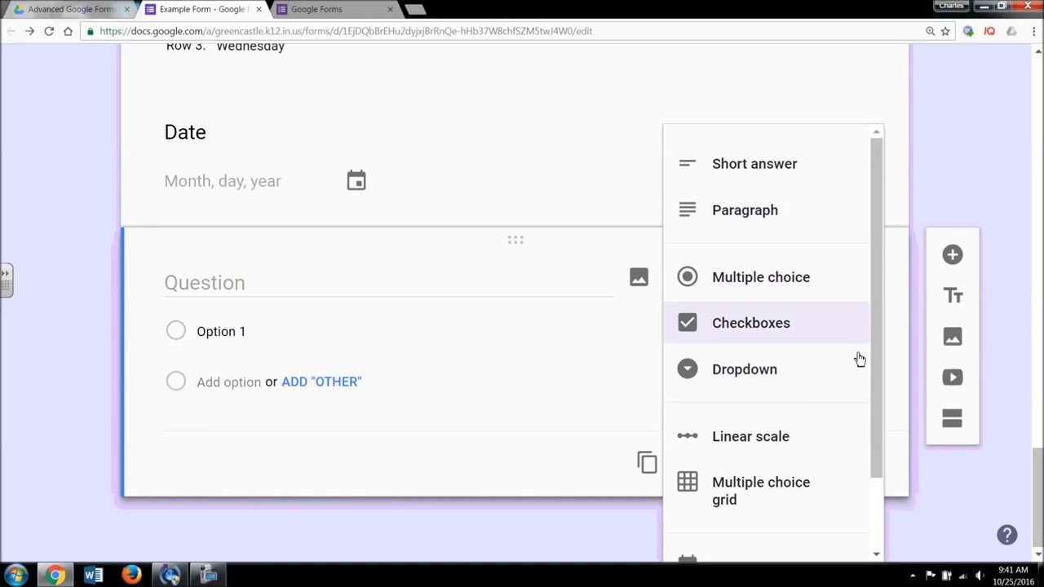
pyautogui.scroll(-3, 873, 358)
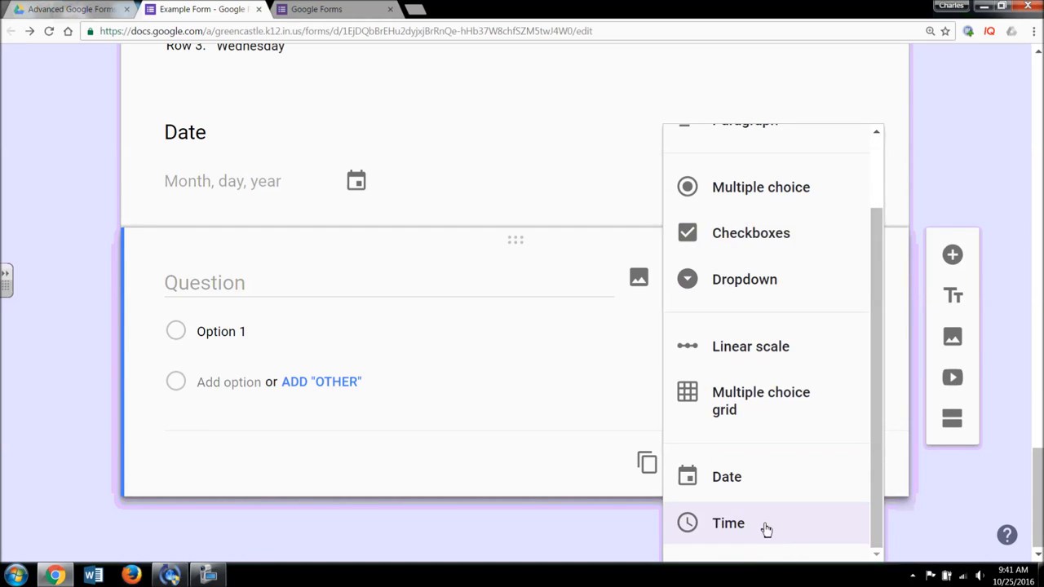
pyautogui.click(764, 526)
pyautogui.click(881, 462)
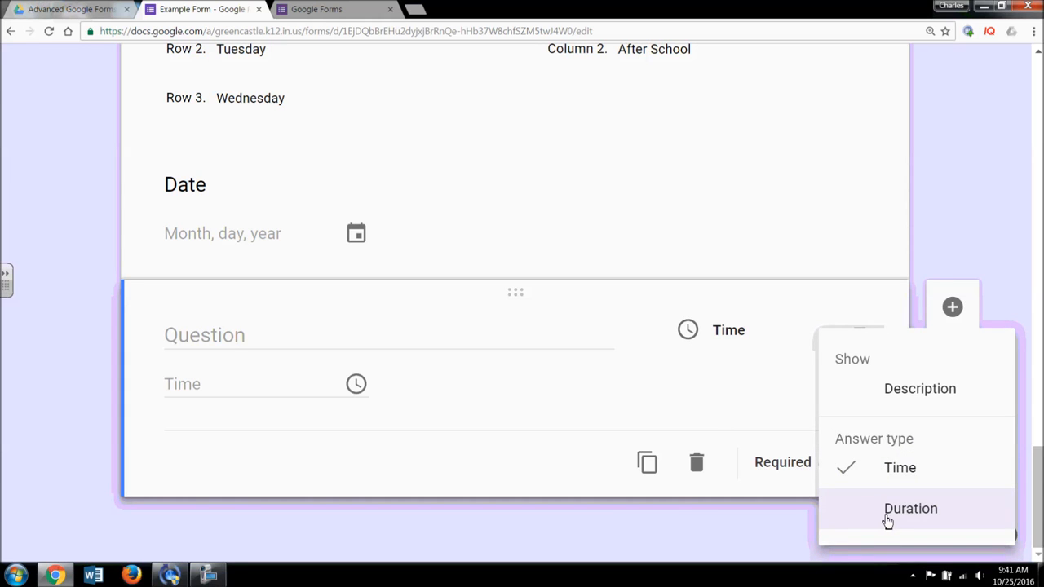
pyautogui.click(889, 514)
pyautogui.click(881, 465)
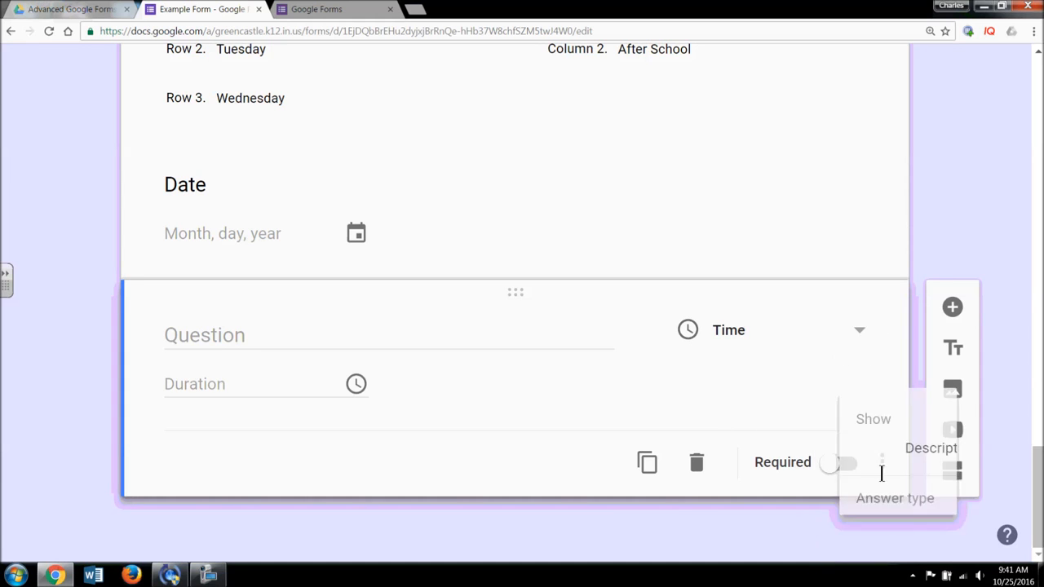
pyautogui.click(885, 471)
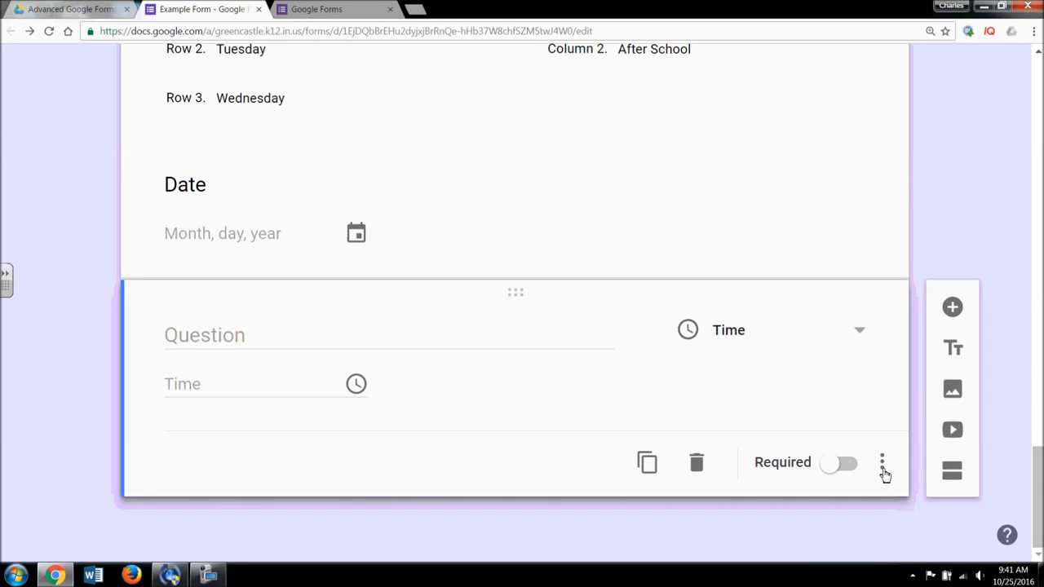
# - Glance at the Date question's options unchanged, then title the time question 'Time'
pyautogui.click(744, 237)
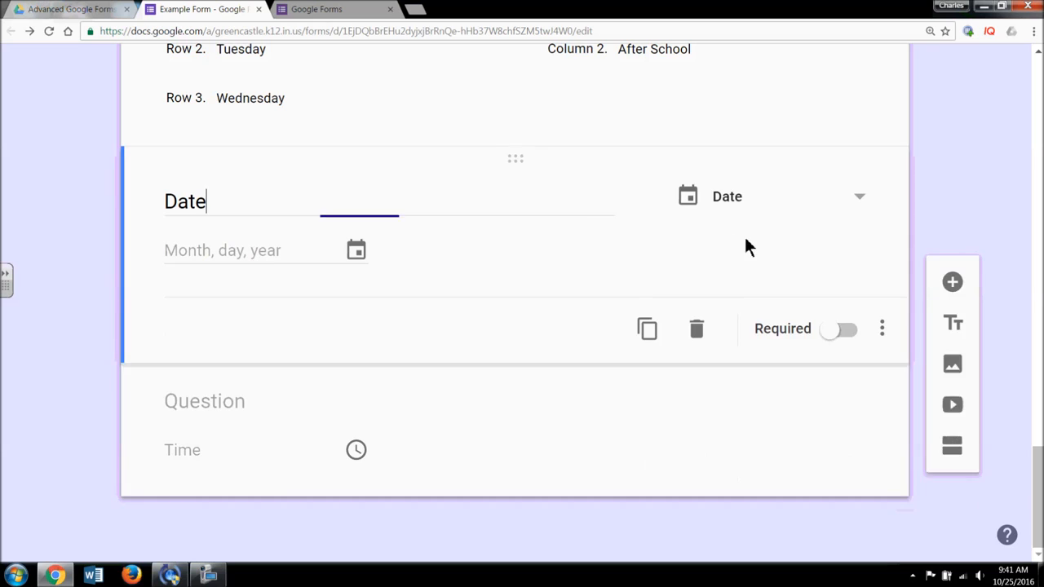
pyautogui.click(883, 329)
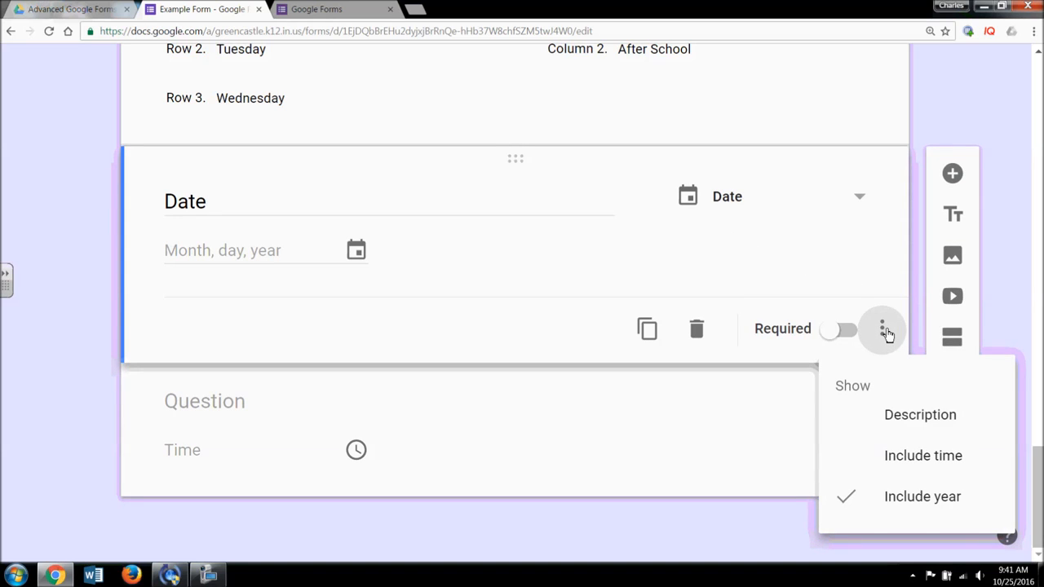
pyautogui.click(423, 520)
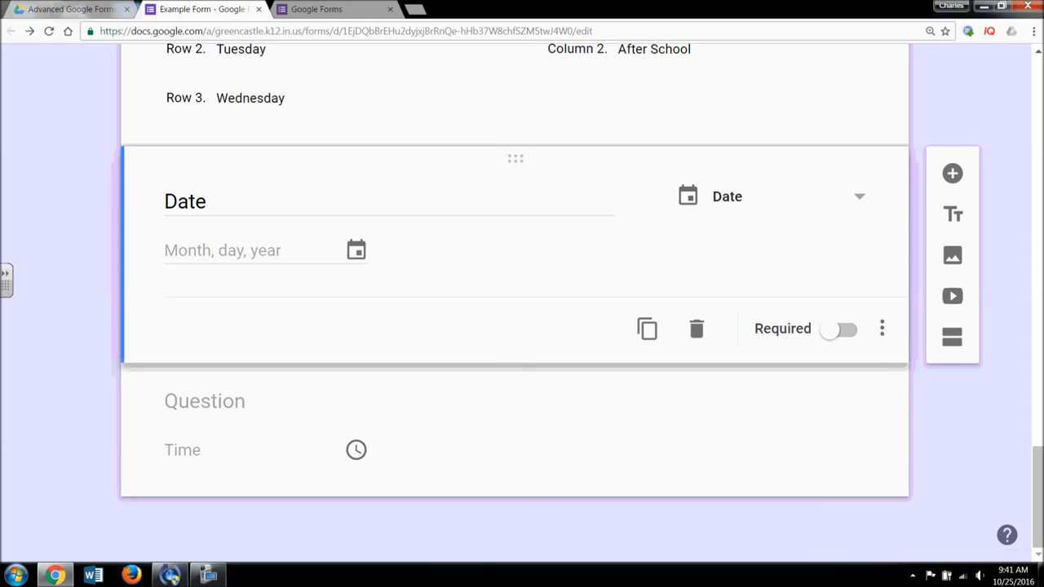
pyautogui.click(220, 400)
pyautogui.write('Time')
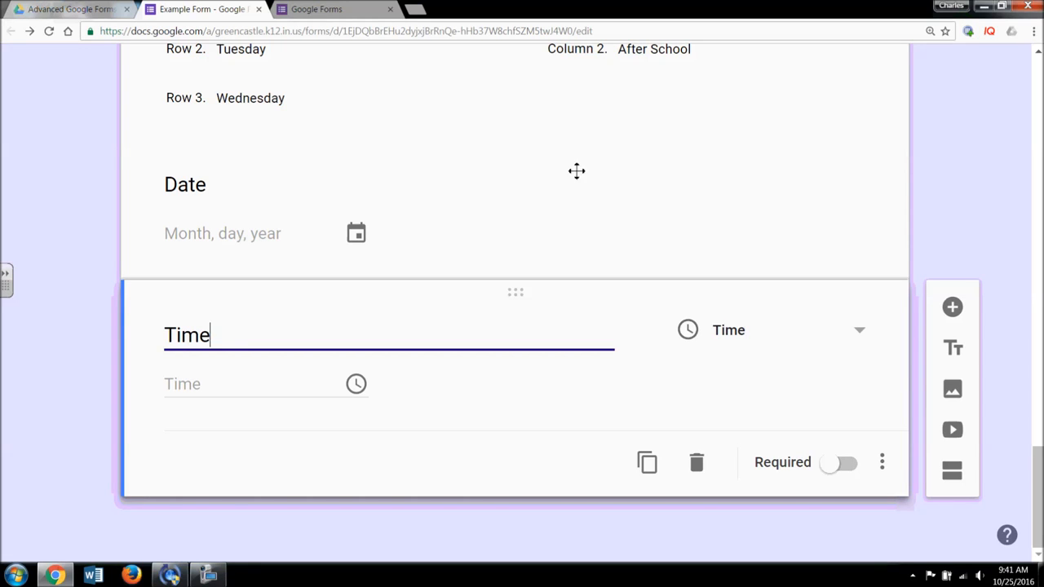
pyautogui.moveTo(1037, 512); pyautogui.dragTo(1036, 122)
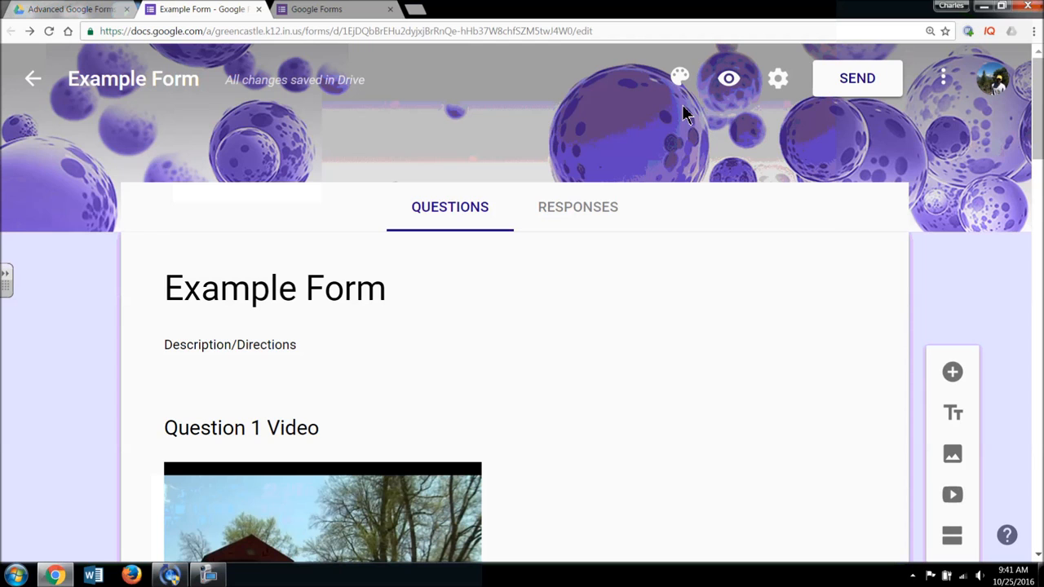
# - Preview the live form and answer the Video Question, settling on Choice A
pyautogui.click(735, 84)
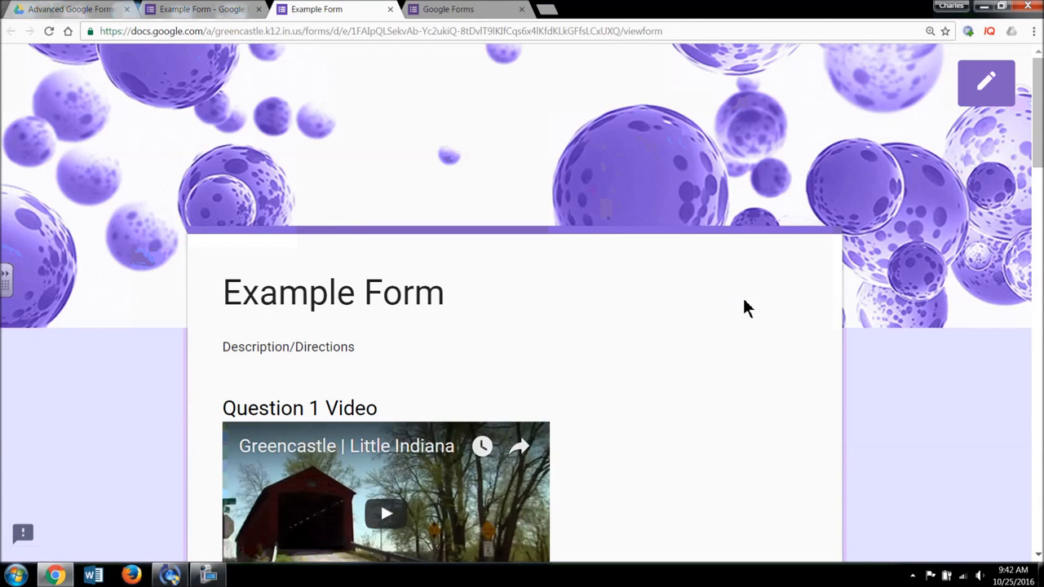
pyautogui.scroll(-1, 742, 297)
pyautogui.scroll(-1, 744, 309)
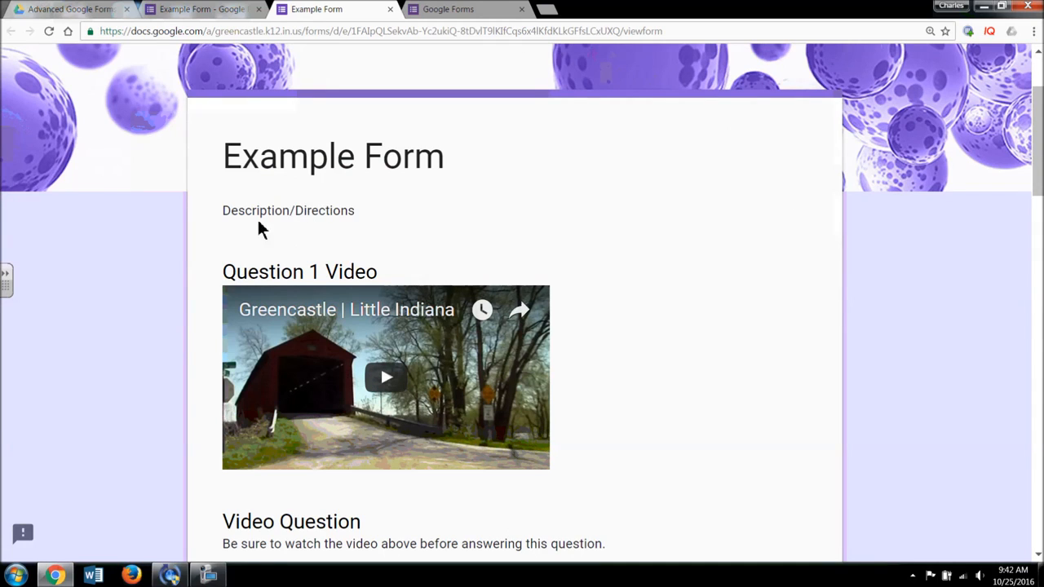
pyautogui.scroll(-3, 489, 257)
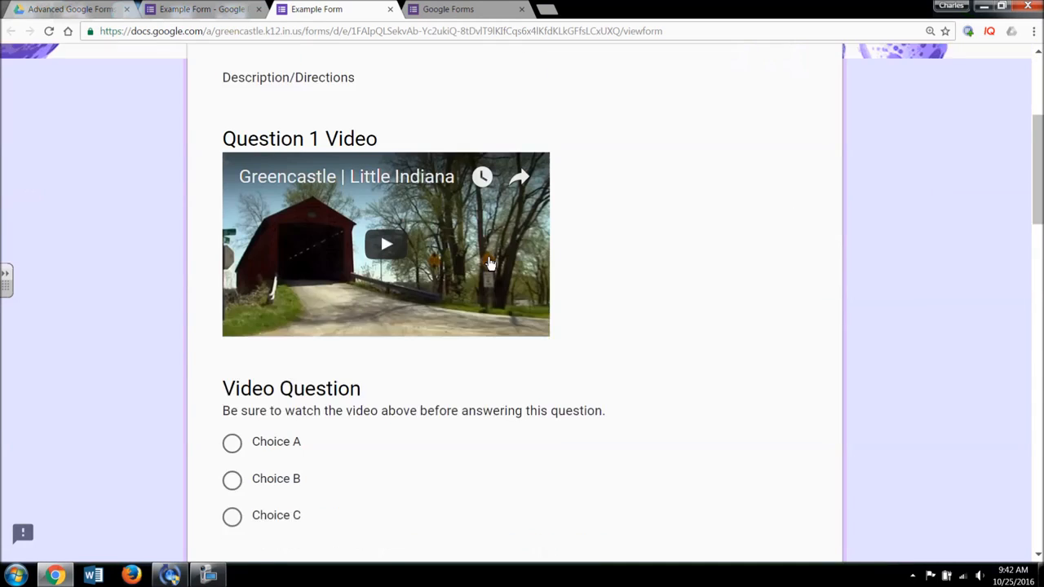
pyautogui.scroll(-2, 515, 279)
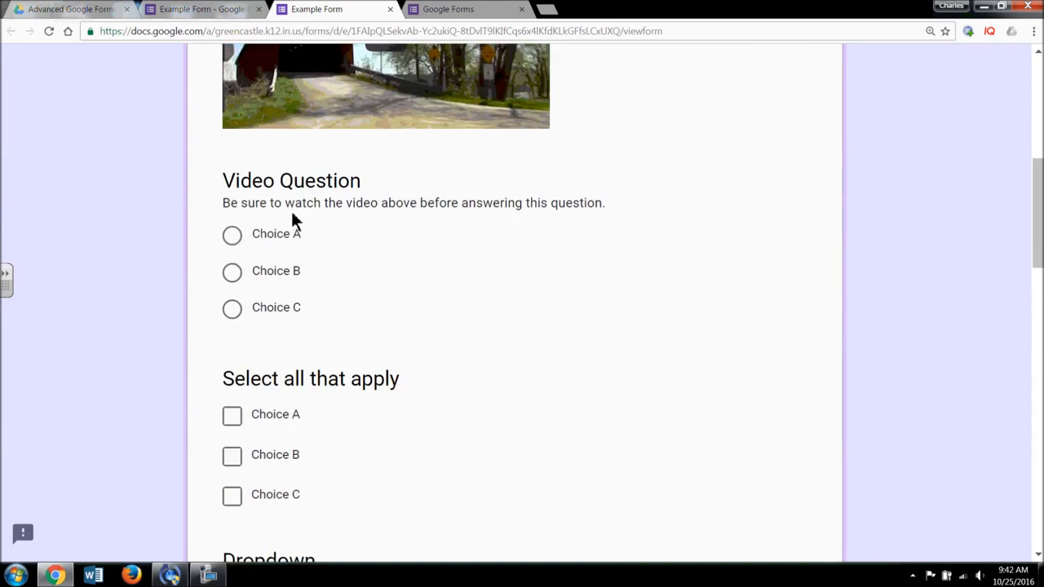
pyautogui.click(232, 235)
pyautogui.click(235, 273)
pyautogui.click(232, 308)
pyautogui.click(232, 235)
# - Test the 'Select all that apply' checkboxes and pick Choice B in the Dropdown question
pyautogui.scroll(-2, 447, 334)
pyautogui.scroll(-1, 343, 277)
pyautogui.click(234, 214)
pyautogui.click(233, 292)
pyautogui.click(233, 251)
pyautogui.click(234, 212)
pyautogui.scroll(-2, 350, 341)
pyautogui.click(314, 256)
pyautogui.click(296, 368)
# - Try the Short answer and Long Response answer boxes
pyautogui.scroll(-2, 451, 333)
pyautogui.click(265, 237)
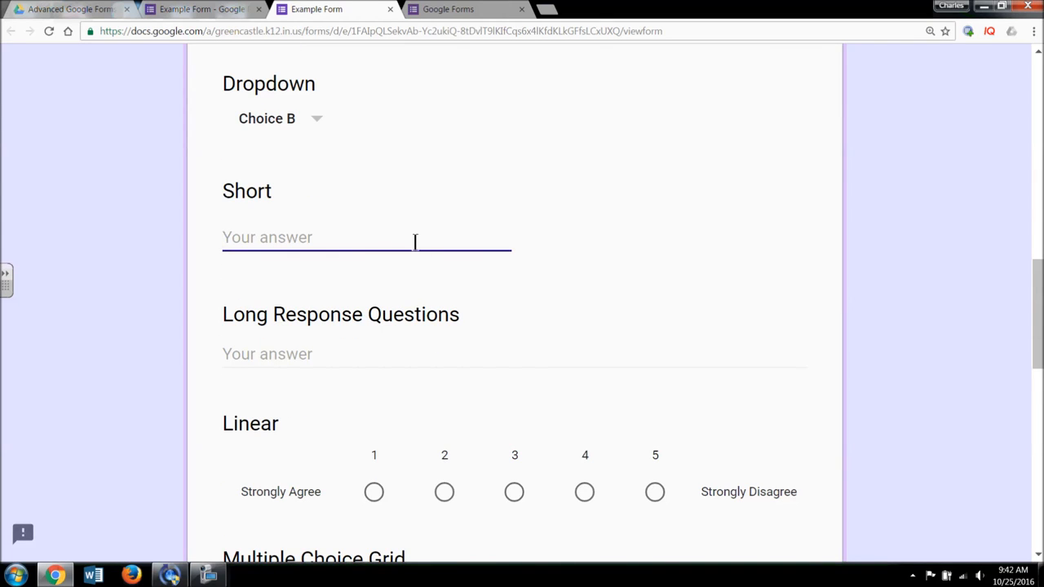
pyautogui.click(357, 354)
pyautogui.scroll(-1, 356, 354)
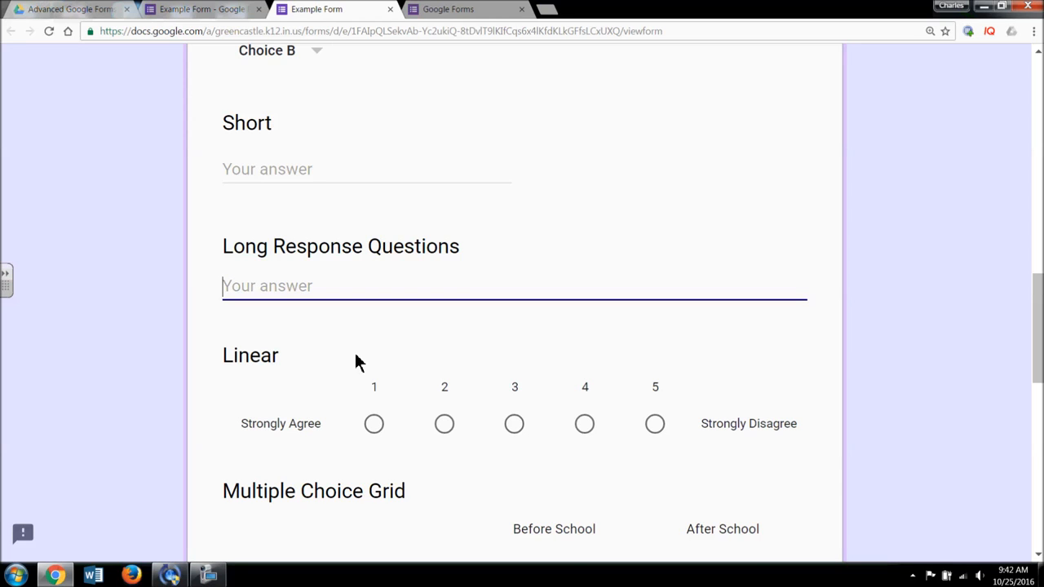
pyautogui.scroll(-2, 356, 355)
pyautogui.scroll(-1, 369, 355)
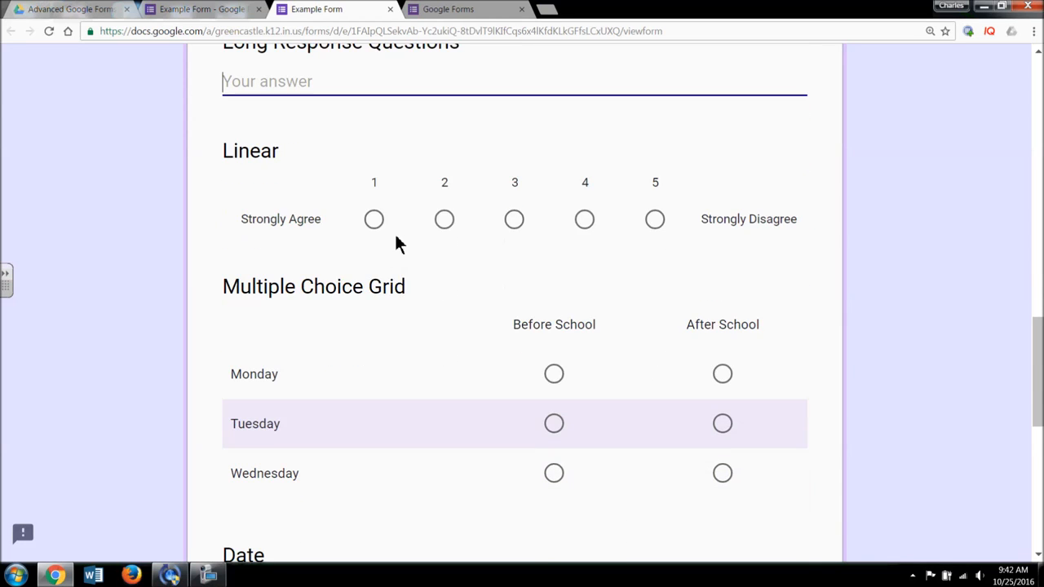
# - Try every Linear scale value from 1 to 5, settling on 3
pyautogui.click(373, 219)
pyautogui.click(444, 218)
pyautogui.click(514, 220)
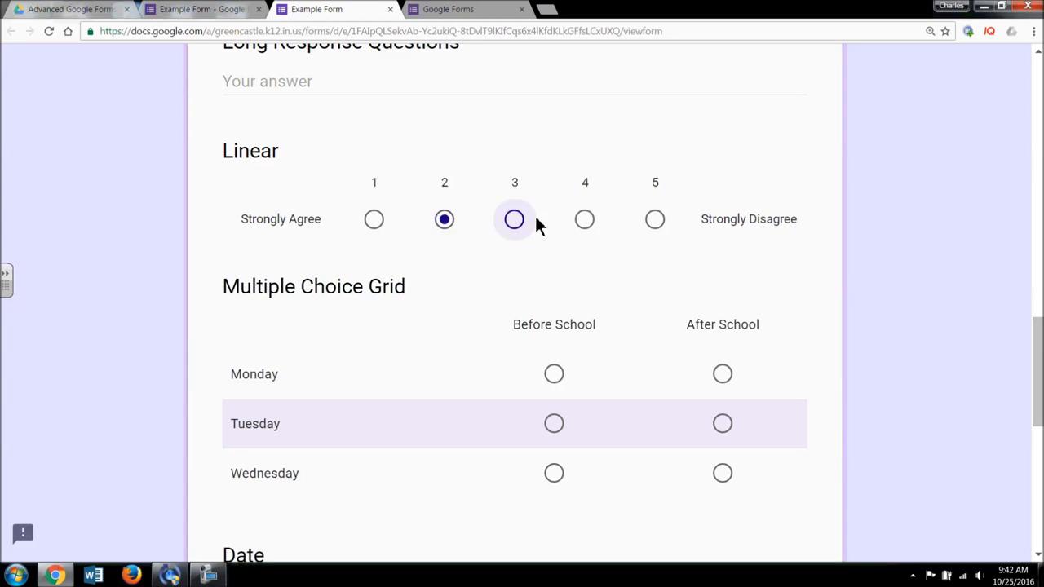
pyautogui.click(585, 221)
pyautogui.click(655, 221)
pyautogui.click(373, 219)
pyautogui.click(514, 219)
# - Answer the grid: Monday Before School, Tuesday and Wednesday After School
pyautogui.scroll(-2, 485, 330)
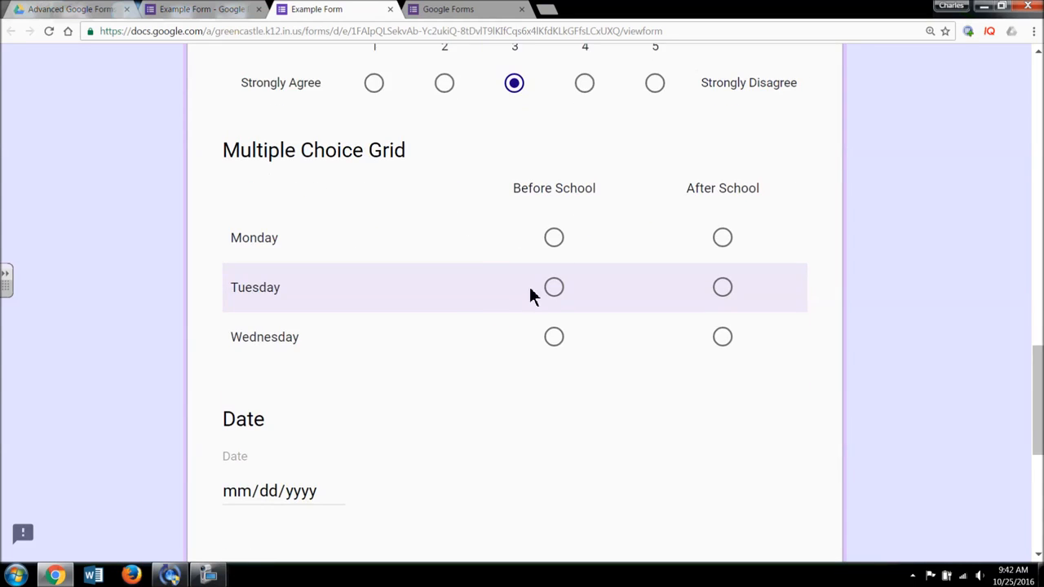
pyautogui.click(558, 239)
pyautogui.click(722, 287)
pyautogui.click(724, 336)
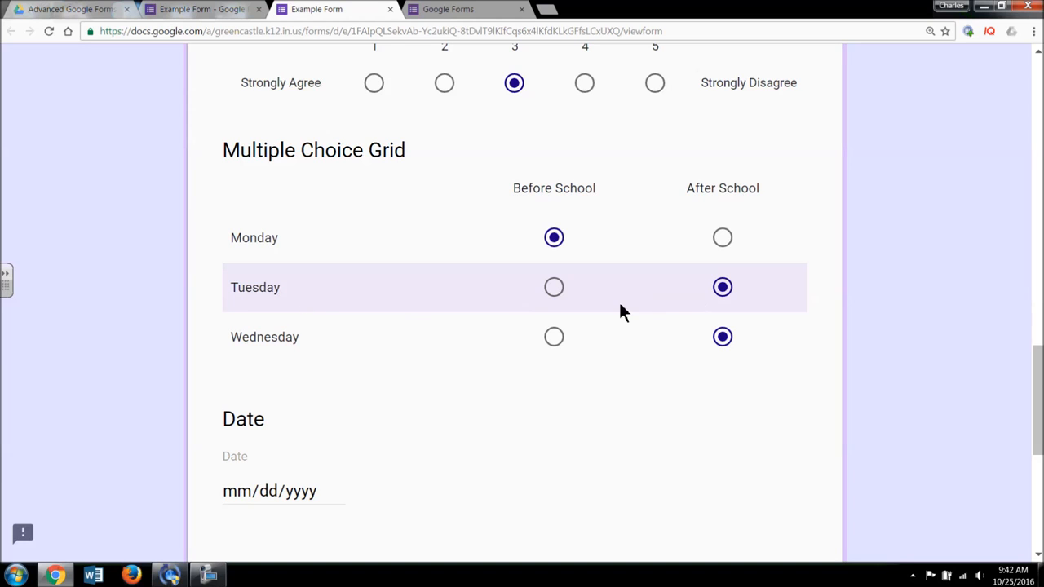
# - Choose 16 November 2016 as the Date answer
pyautogui.scroll(-2, 571, 326)
pyautogui.click(312, 359)
pyautogui.click(334, 357)
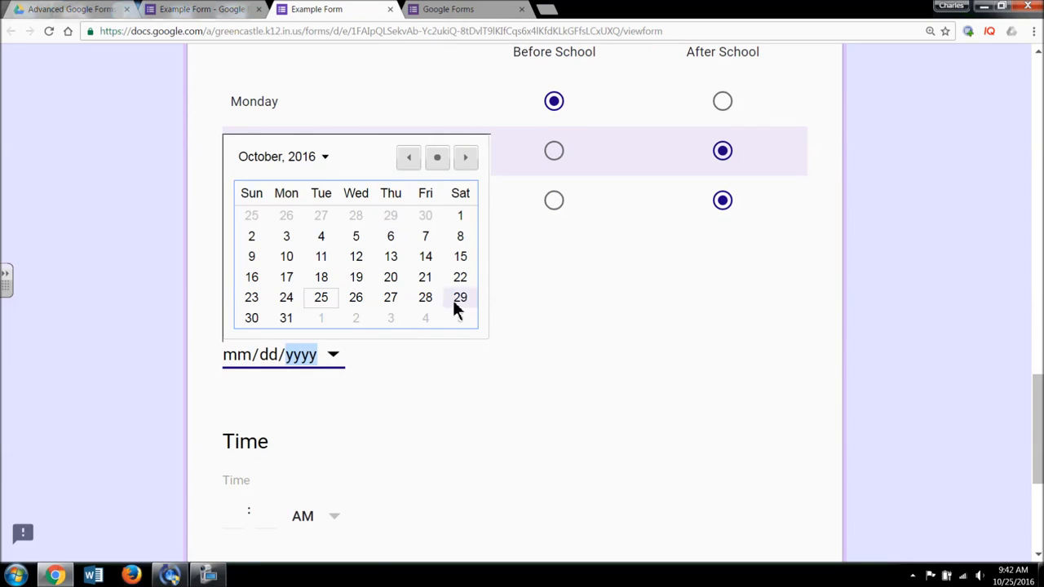
pyautogui.click(464, 158)
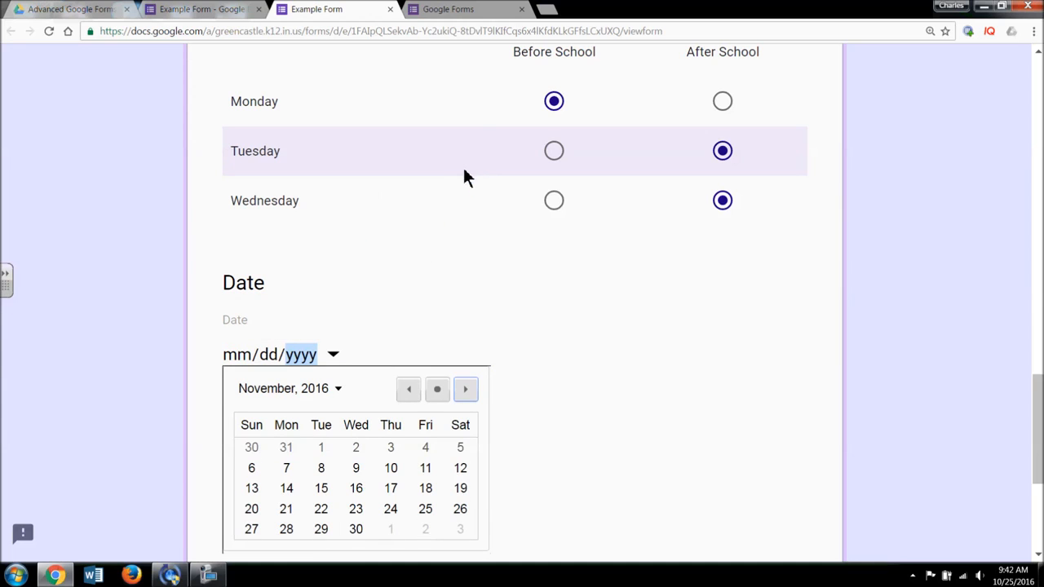
pyautogui.click(357, 489)
# - Enter 8:30 as the Time answer and scroll back to the top of the form
pyautogui.scroll(-3, 506, 392)
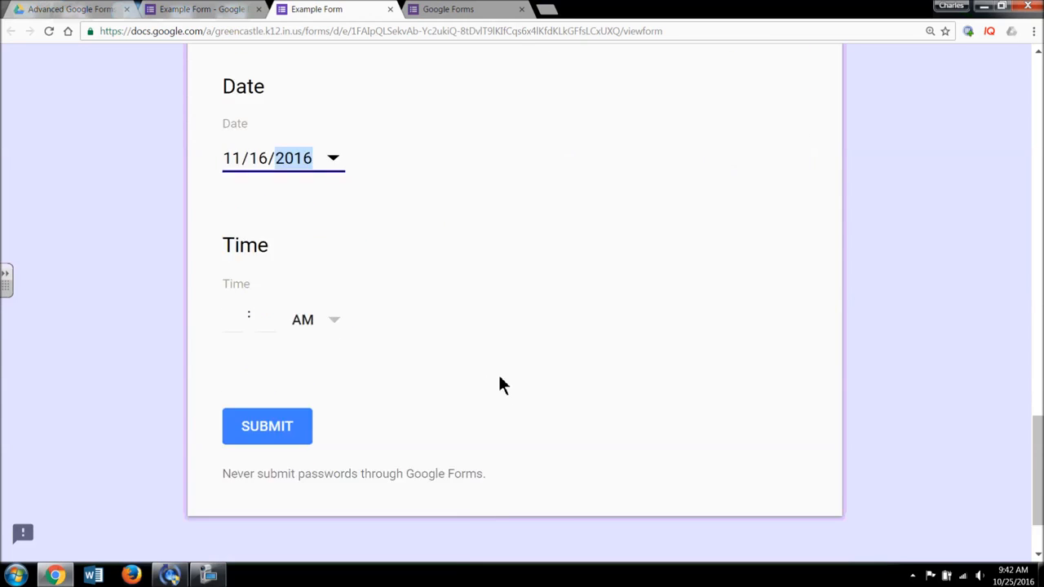
pyautogui.scroll(1, 379, 260)
pyautogui.click(233, 311)
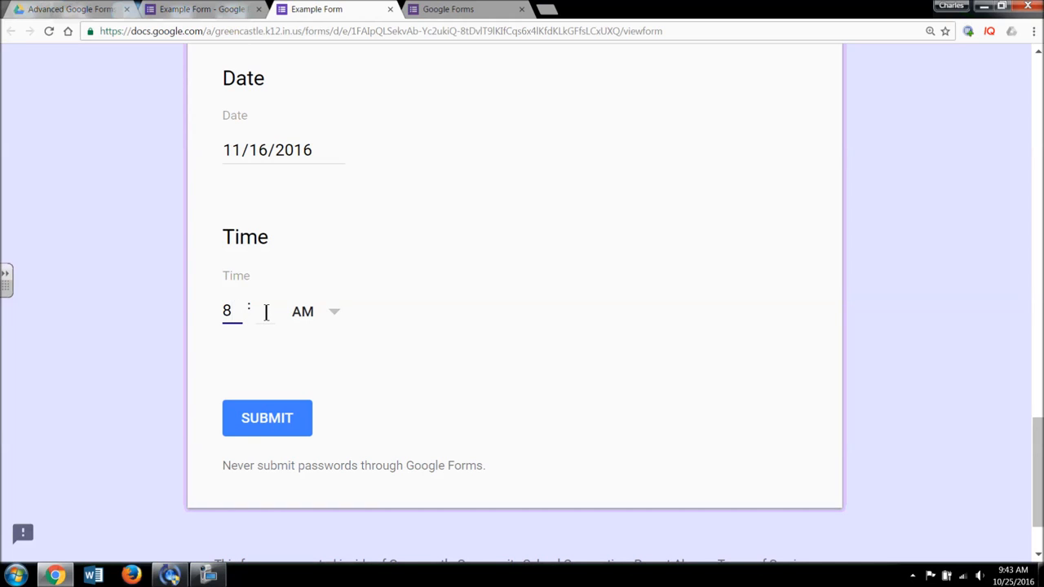
pyautogui.write('8')
pyautogui.click(266, 312)
pyautogui.write('30')
pyautogui.scroll(10, 559, 375)
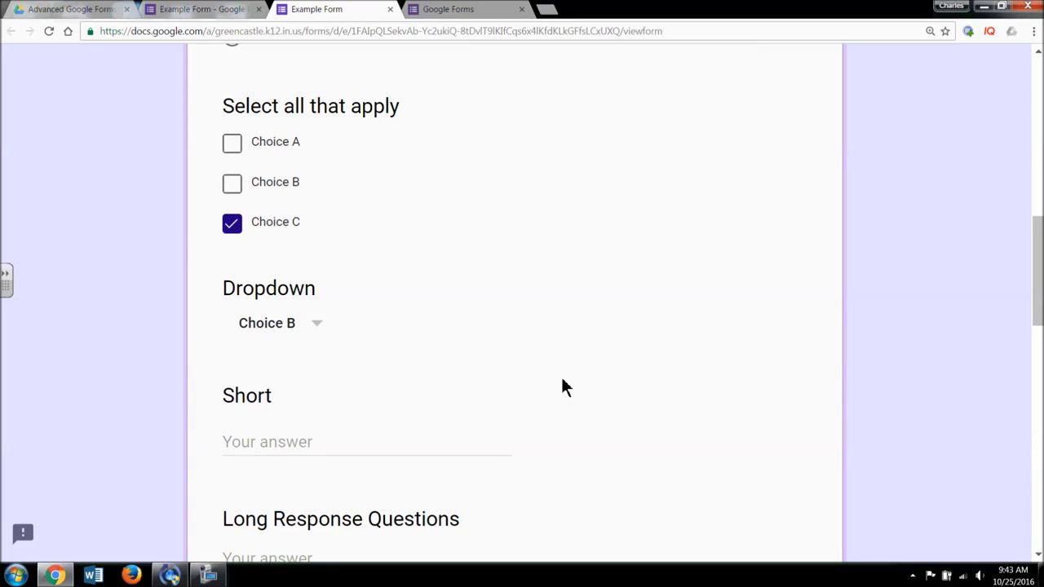
pyautogui.scroll(4, 563, 388)
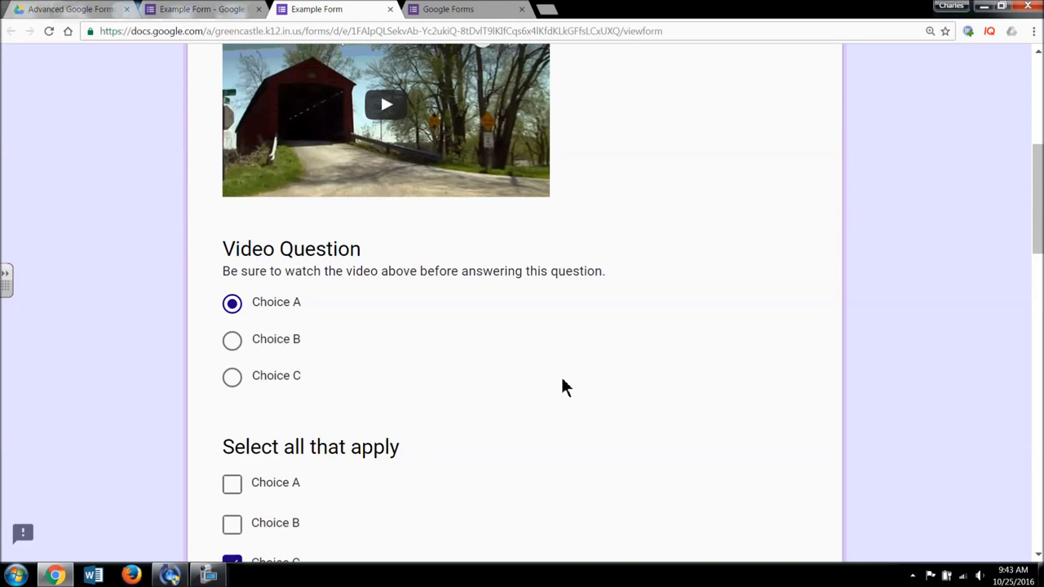
pyautogui.scroll(5, 563, 387)
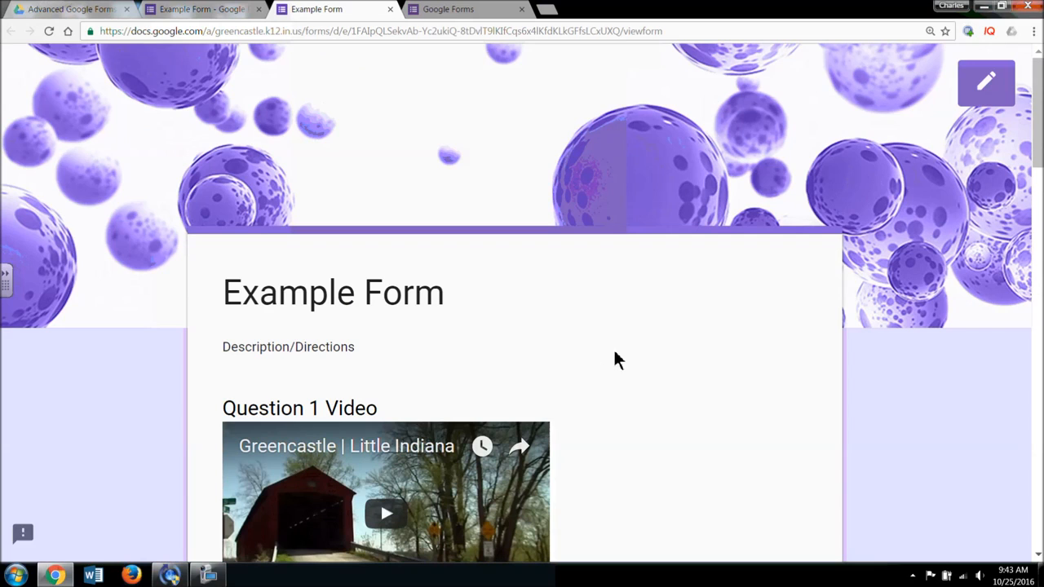
# - Leave the preview for the editor and scroll down to the final Time question
pyautogui.click(983, 94)
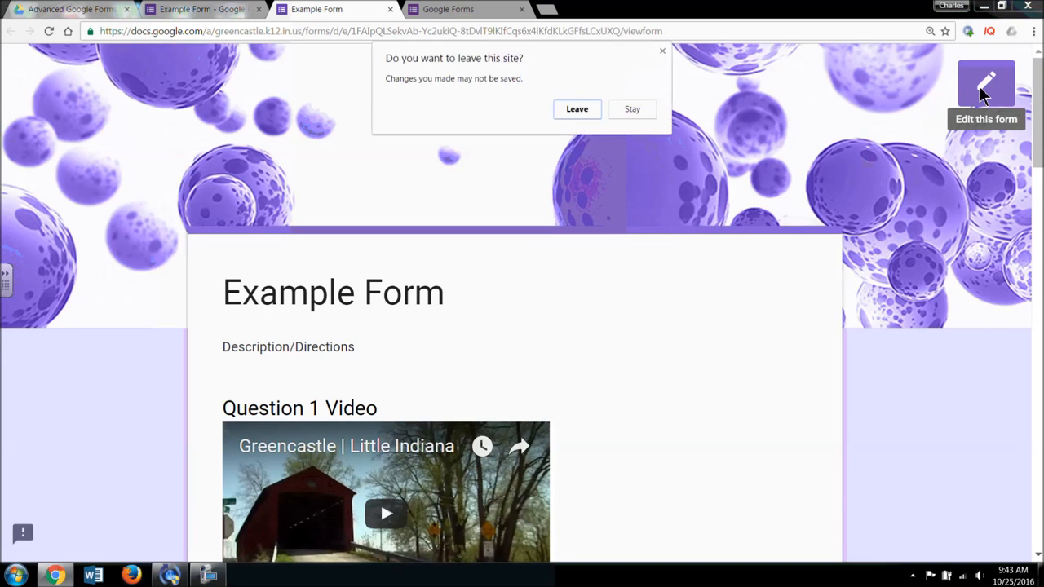
pyautogui.click(577, 110)
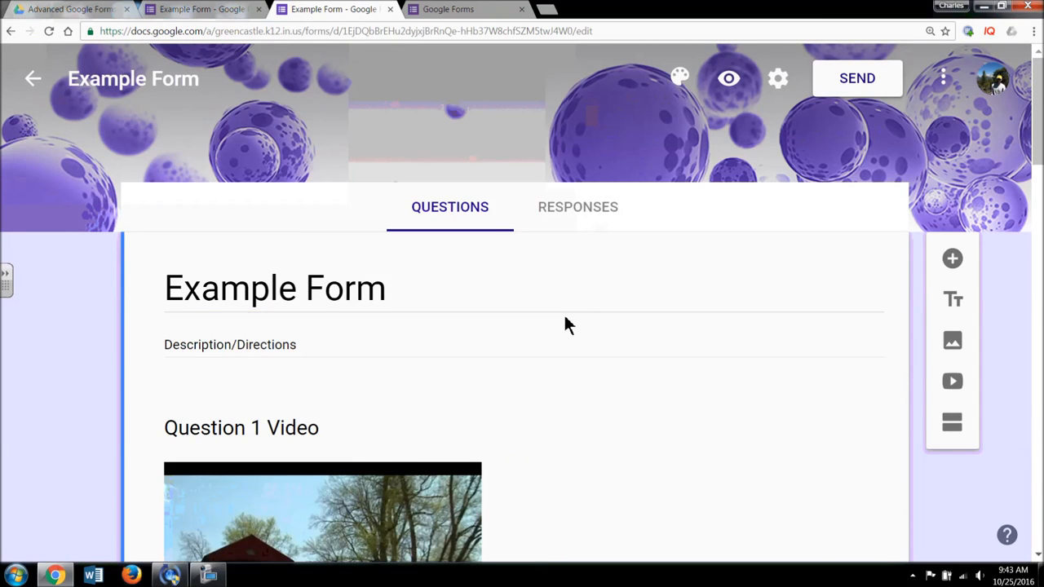
pyautogui.scroll(-3, 569, 326)
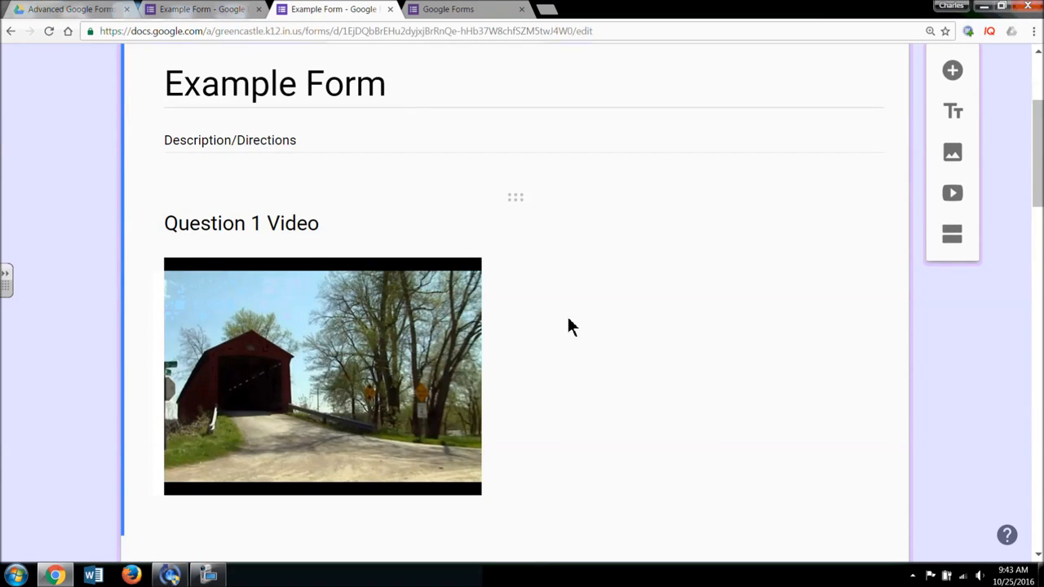
pyautogui.scroll(-8, 546, 333)
pyautogui.scroll(-1, 551, 337)
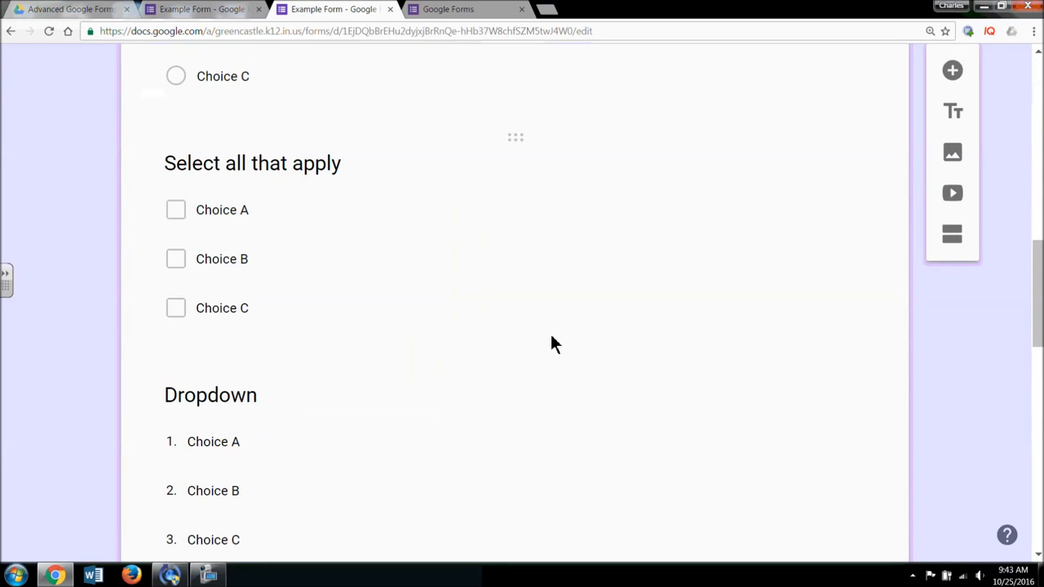
pyautogui.scroll(-1, 552, 337)
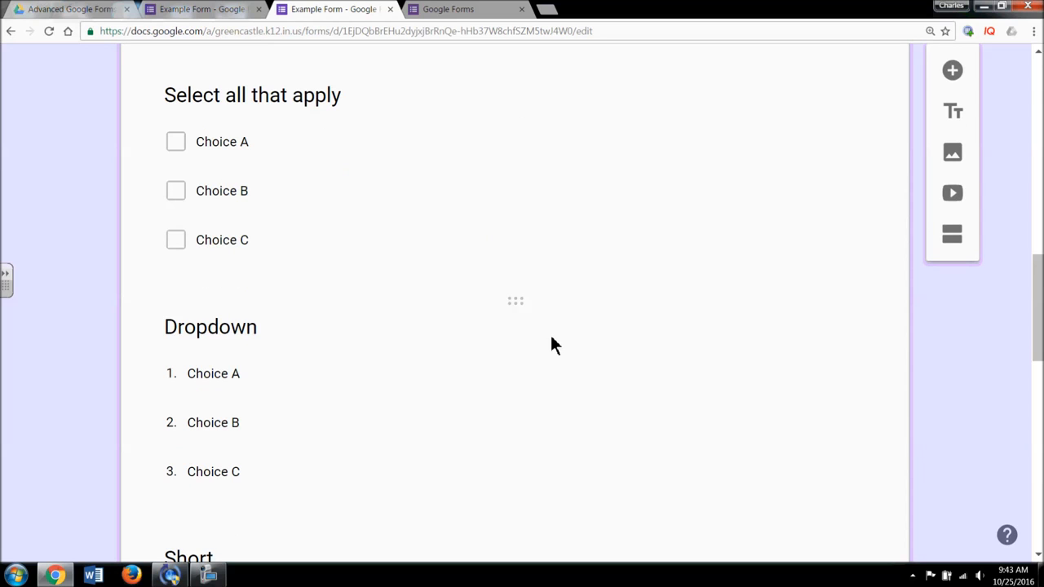
pyautogui.scroll(-10, 551, 347)
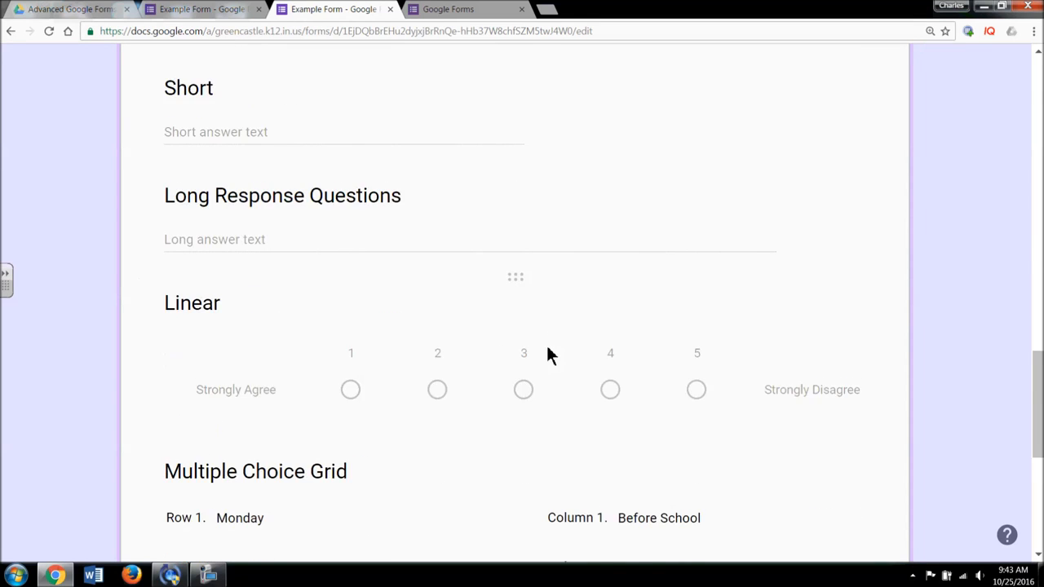
pyautogui.scroll(-2, 551, 355)
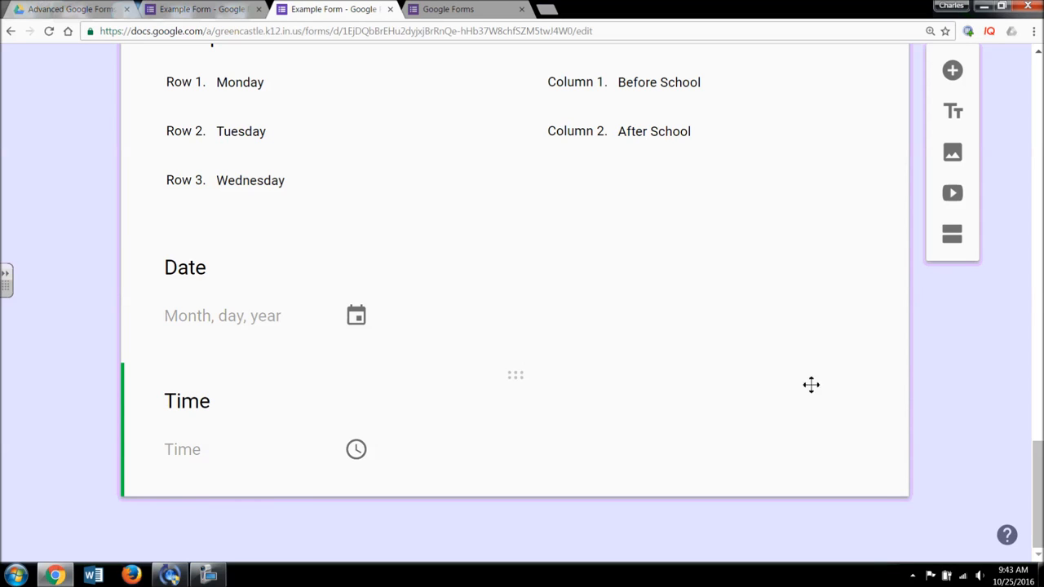
pyautogui.scroll(1, 816, 384)
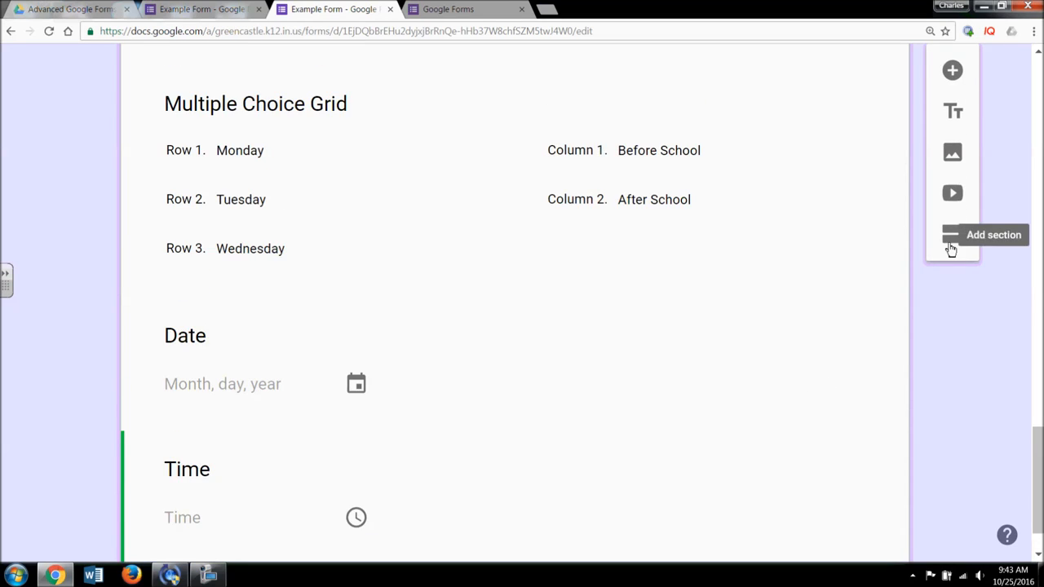
# - Merge the untitled second section into the Example Form section above
pyautogui.click(951, 245)
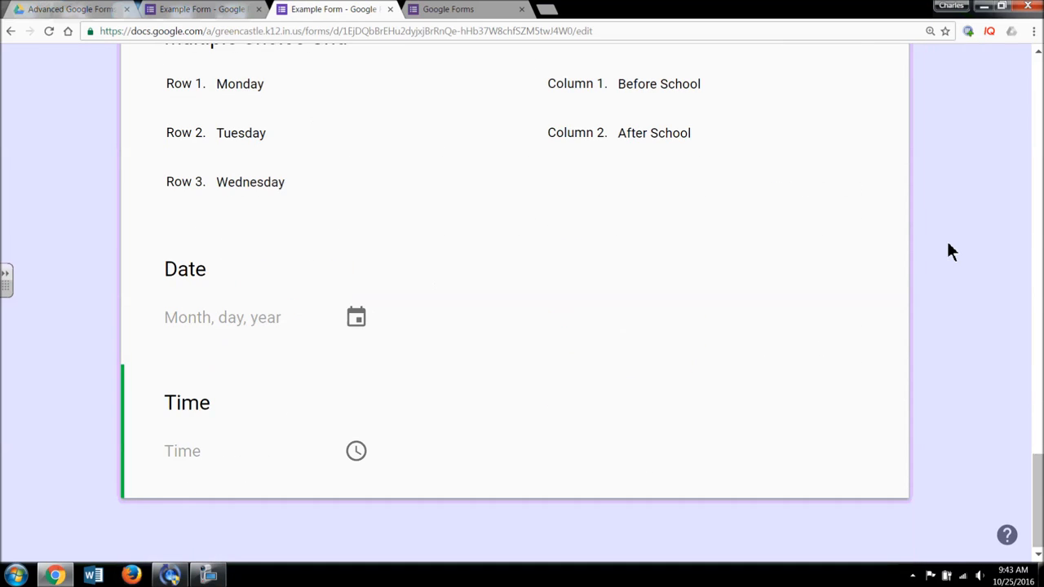
pyautogui.scroll(9, 951, 249)
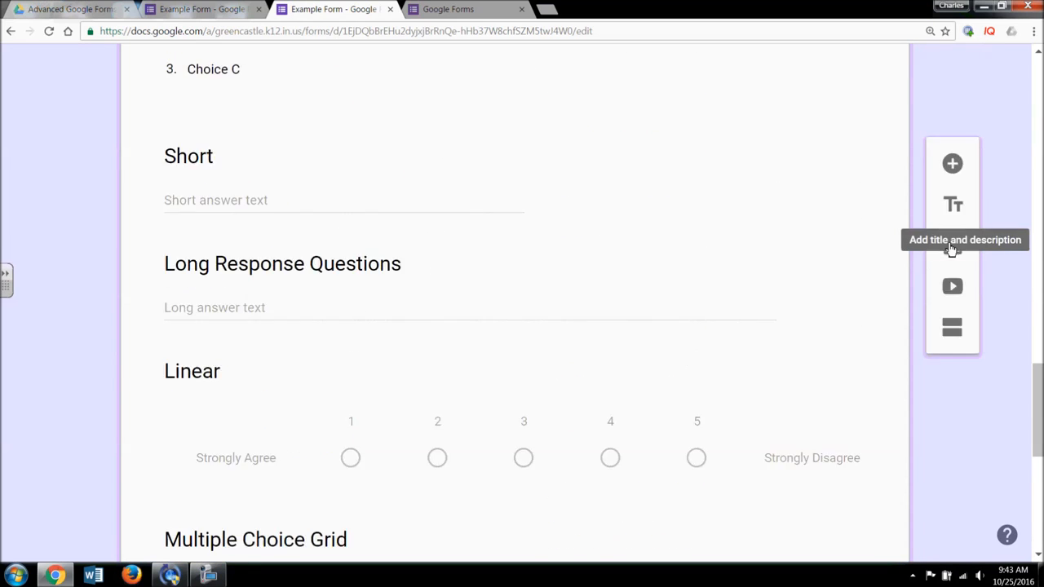
pyautogui.scroll(10, 951, 248)
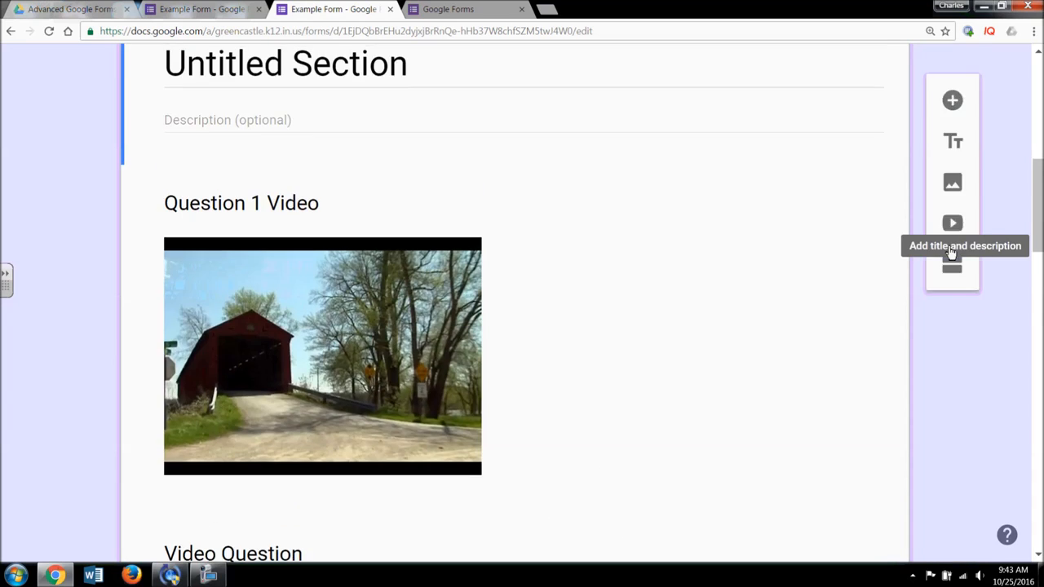
pyautogui.scroll(3, 947, 245)
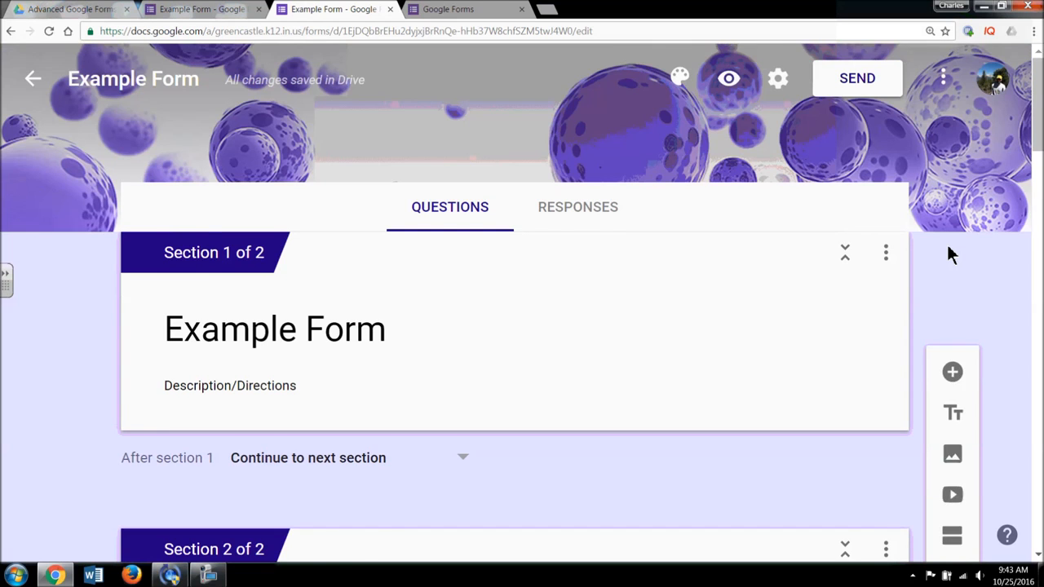
pyautogui.scroll(-1, 949, 254)
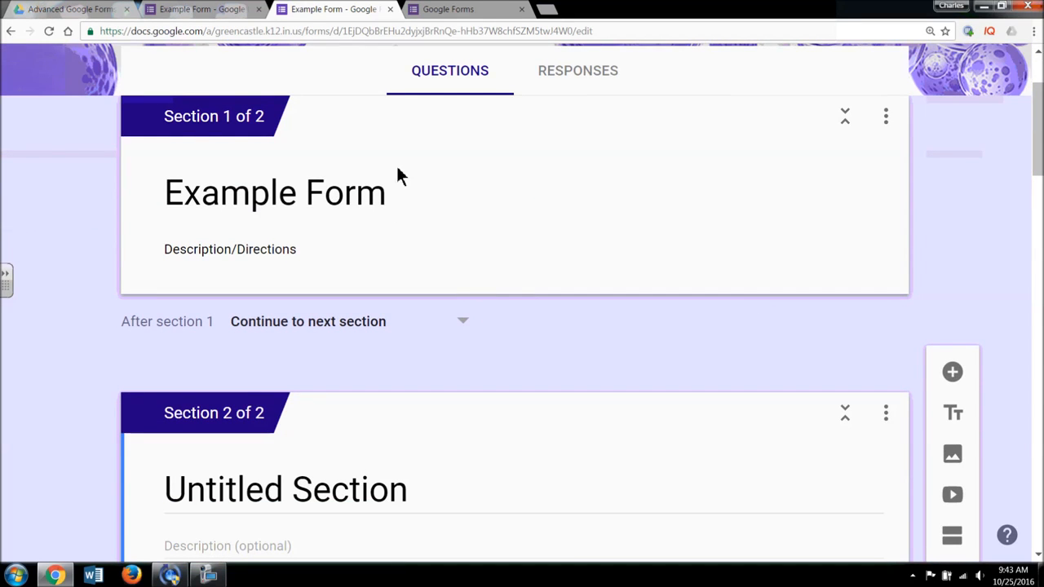
pyautogui.scroll(-2, 501, 369)
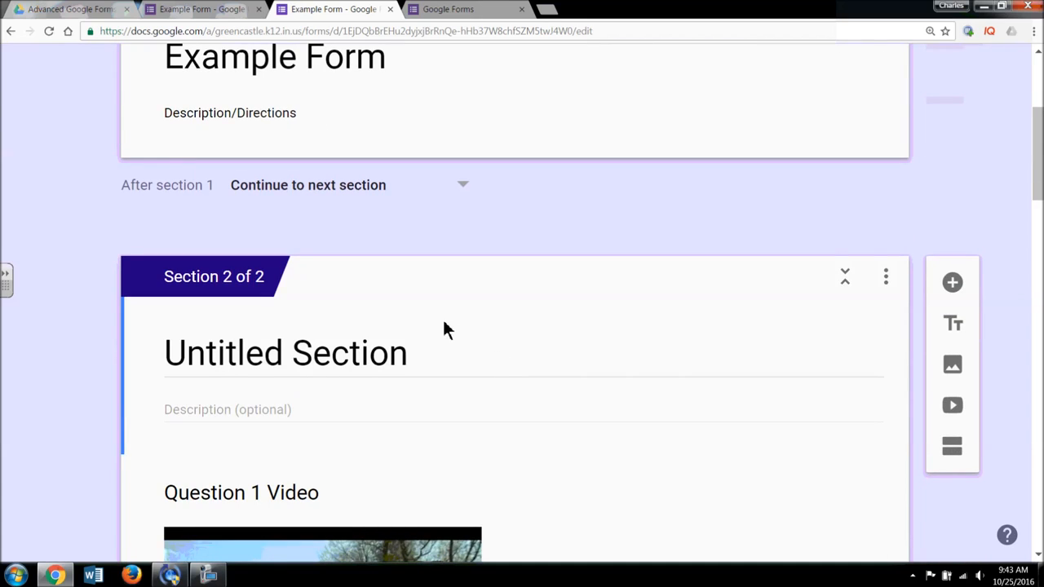
pyautogui.scroll(2, 441, 317)
pyautogui.click(457, 230)
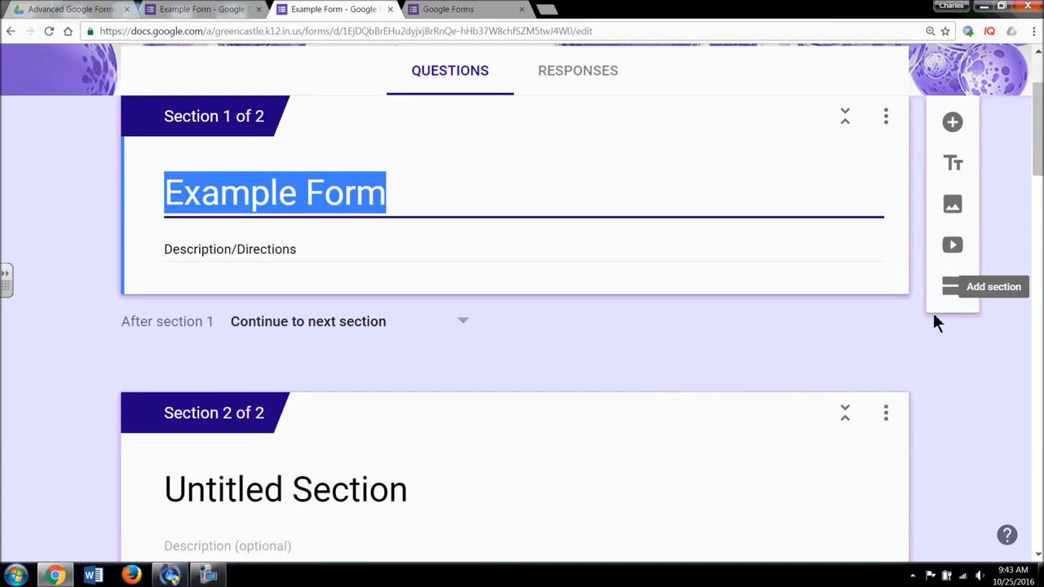
pyautogui.click(886, 417)
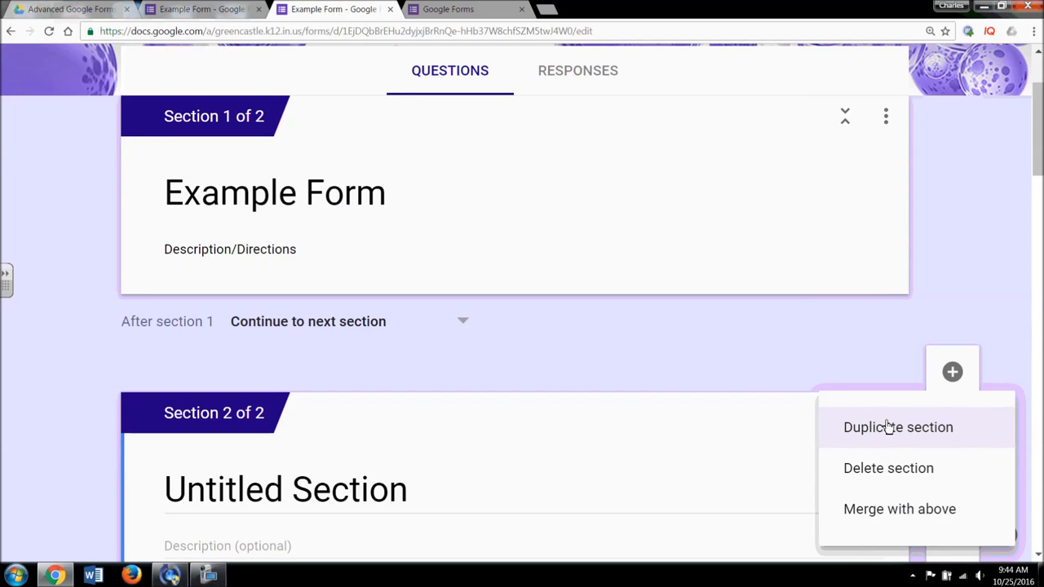
pyautogui.click(906, 524)
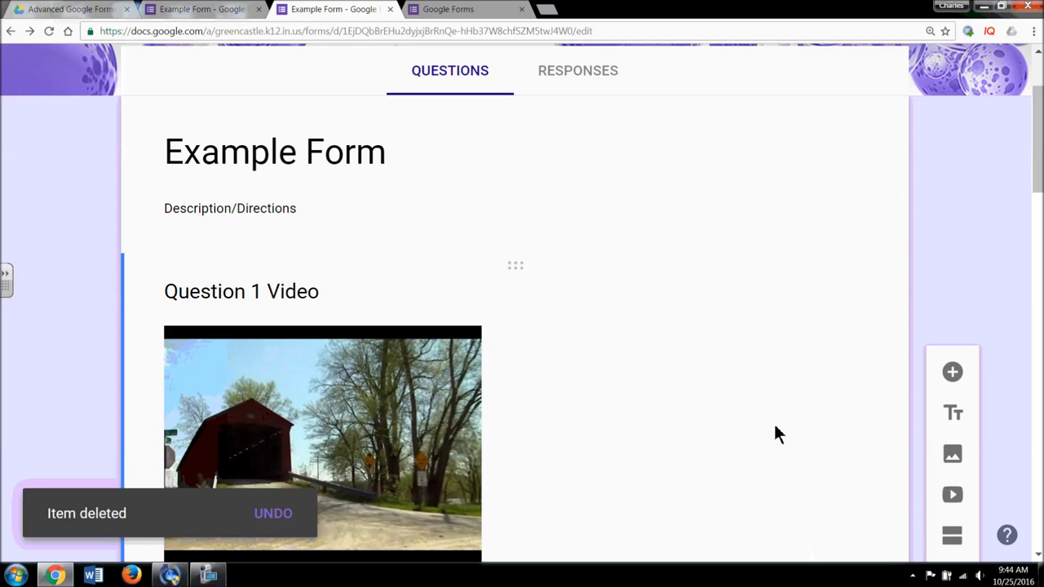
# - Add a new section after the Time question and select its title for renaming
pyautogui.scroll(-15, 961, 265)
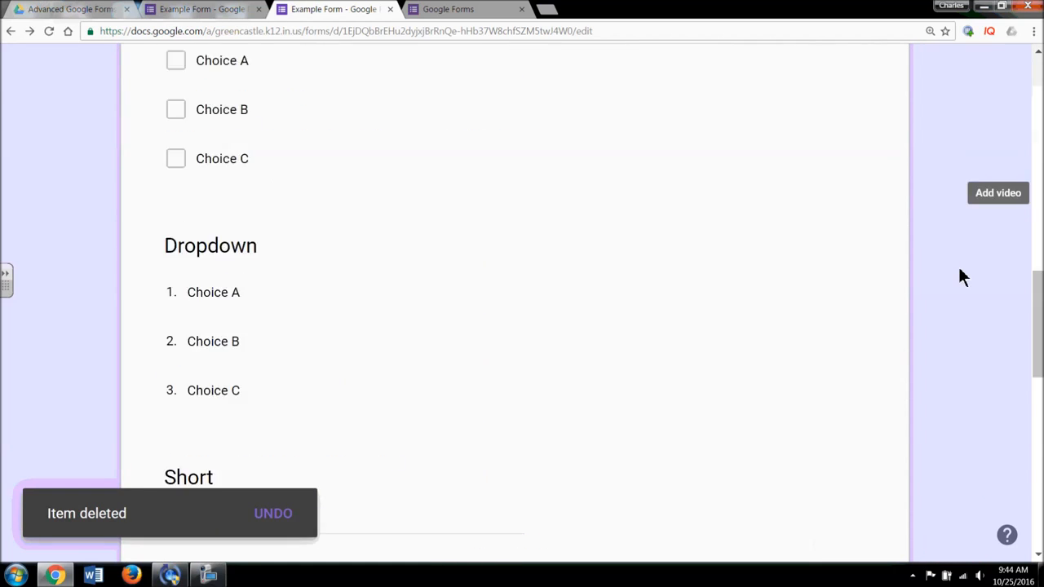
pyautogui.click(503, 414)
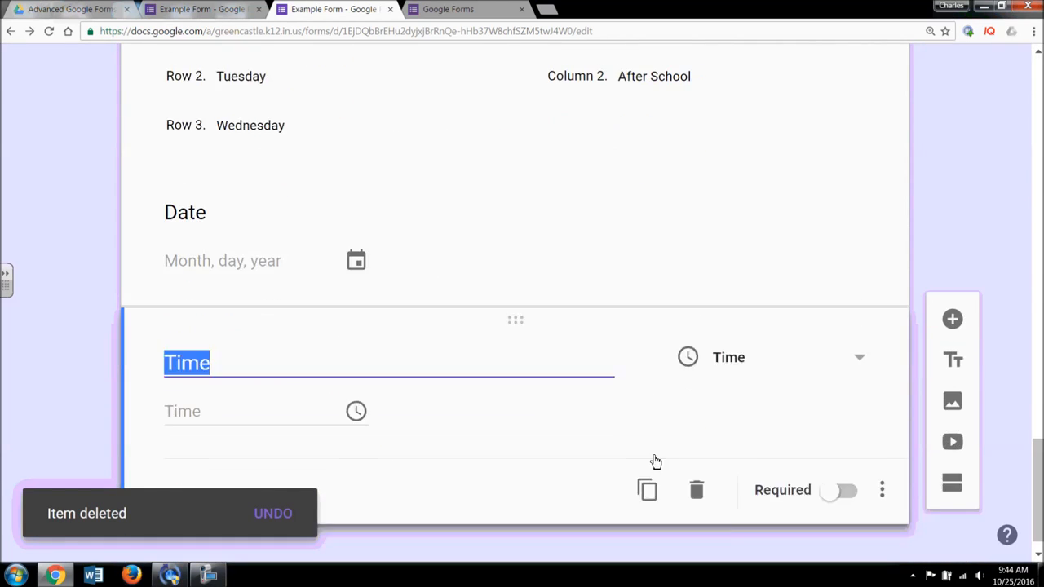
pyautogui.click(950, 471)
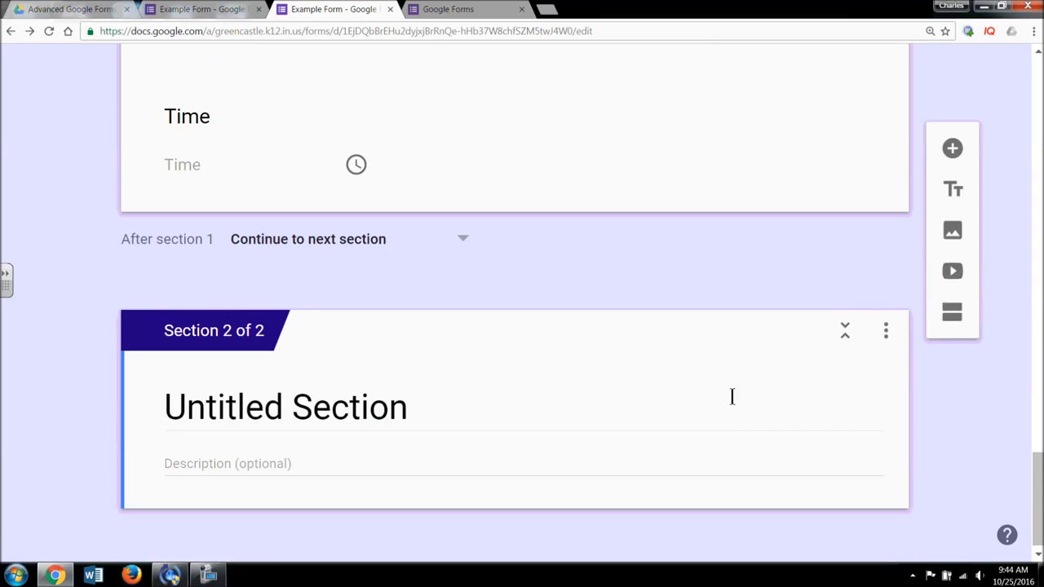
pyautogui.scroll(3, 612, 376)
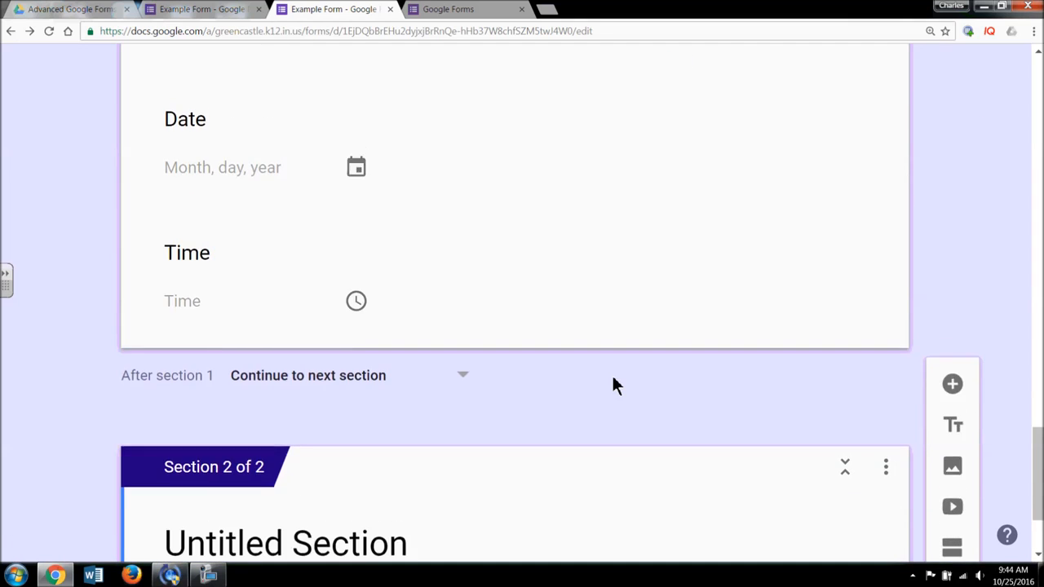
pyautogui.scroll(-2, 611, 375)
pyautogui.click(335, 458)
# - Finish typing the section 2 title as 'Second Section'
pyautogui.write('Seco')
pyautogui.write('Section')
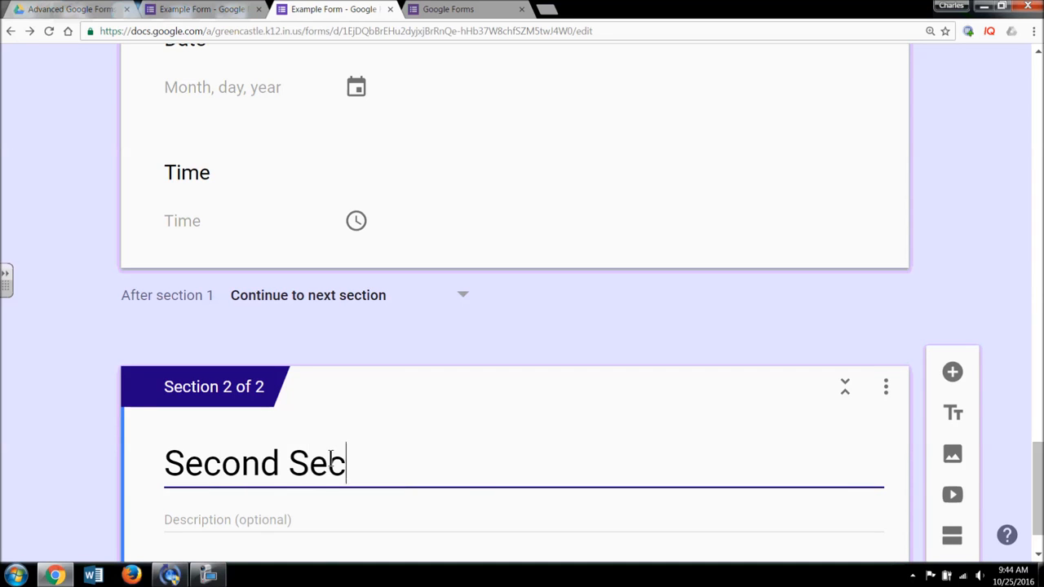
pyautogui.scroll(4, 330, 459)
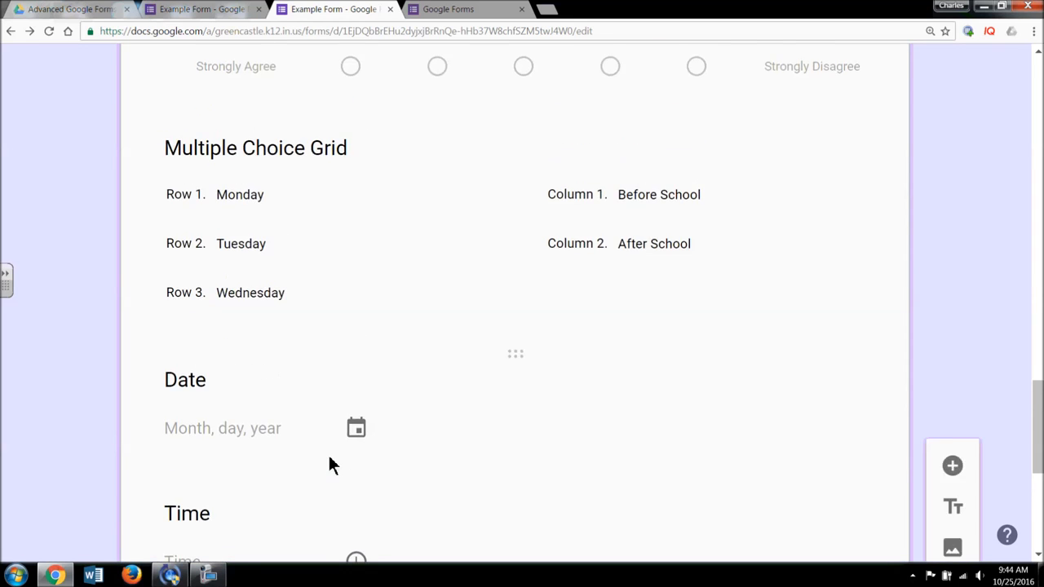
pyautogui.scroll(-2, 333, 463)
pyautogui.scroll(9, 575, 376)
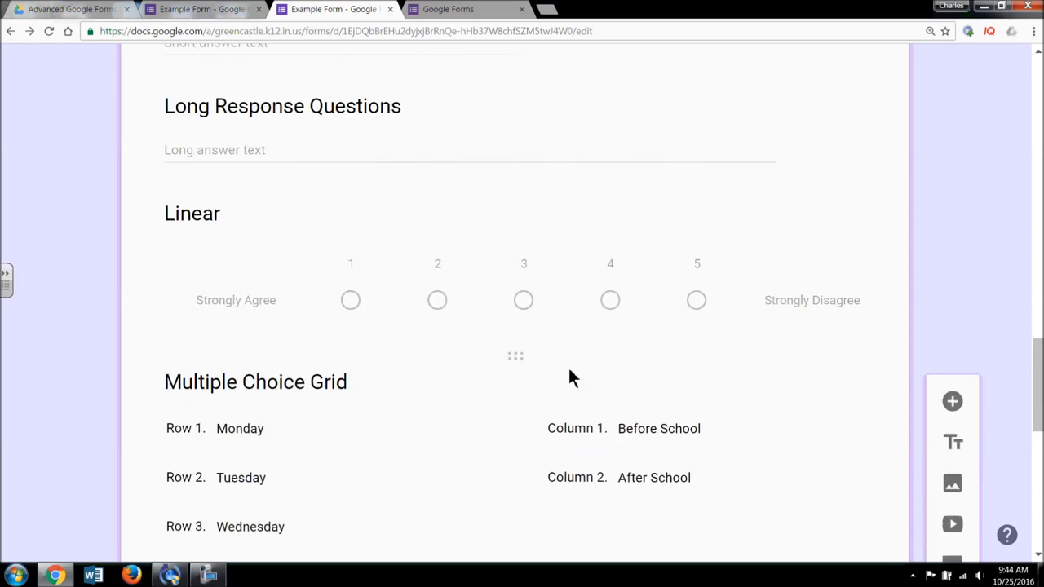
pyautogui.scroll(5, 496, 236)
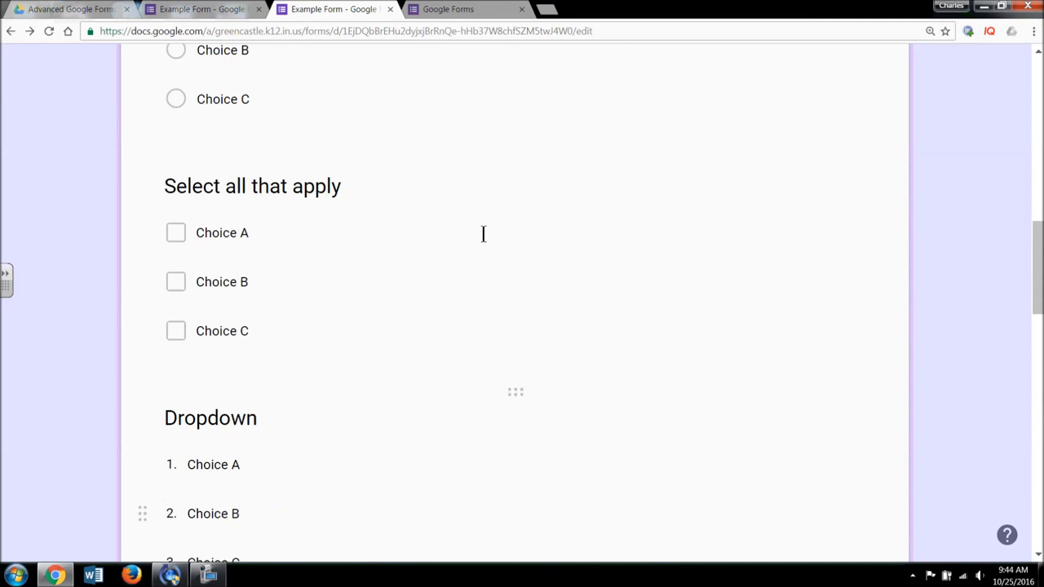
# - Turn on answer-based branching for the Video Question and route Choice C to 'Second Section'
pyautogui.click(462, 220)
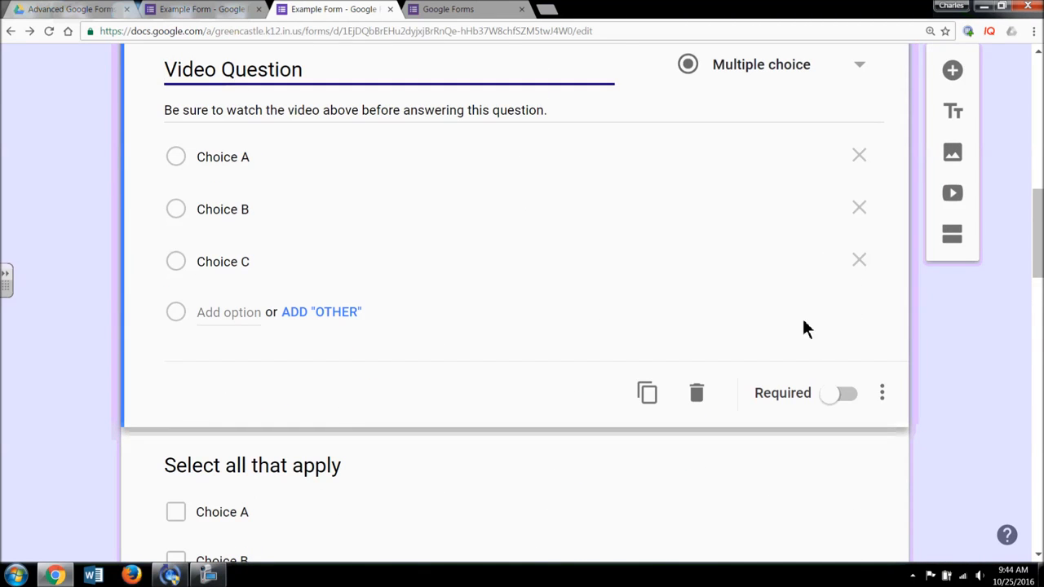
pyautogui.click(882, 396)
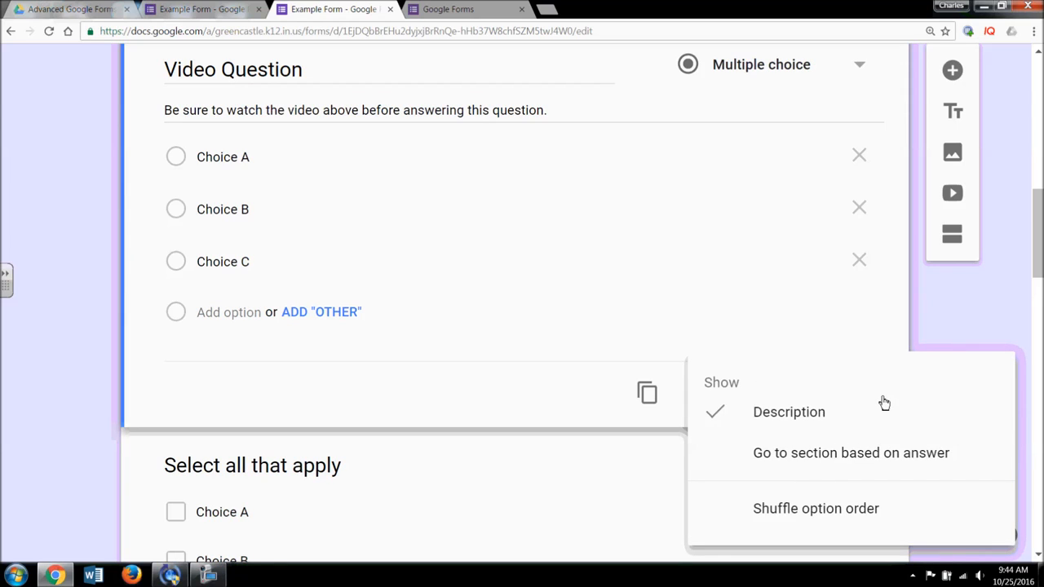
pyautogui.click(887, 454)
pyautogui.click(860, 268)
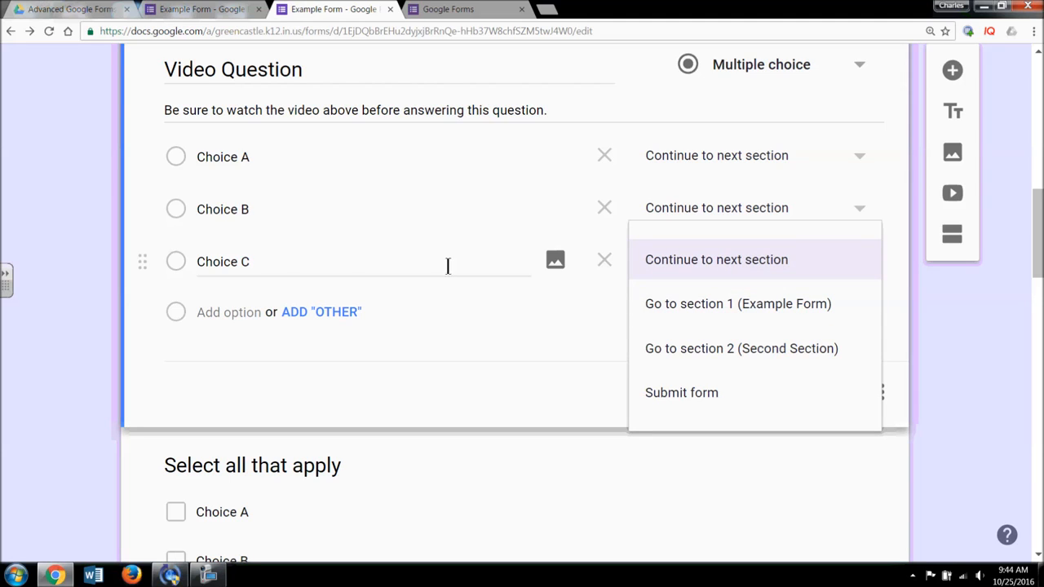
pyautogui.click(676, 353)
pyautogui.scroll(-10, 669, 367)
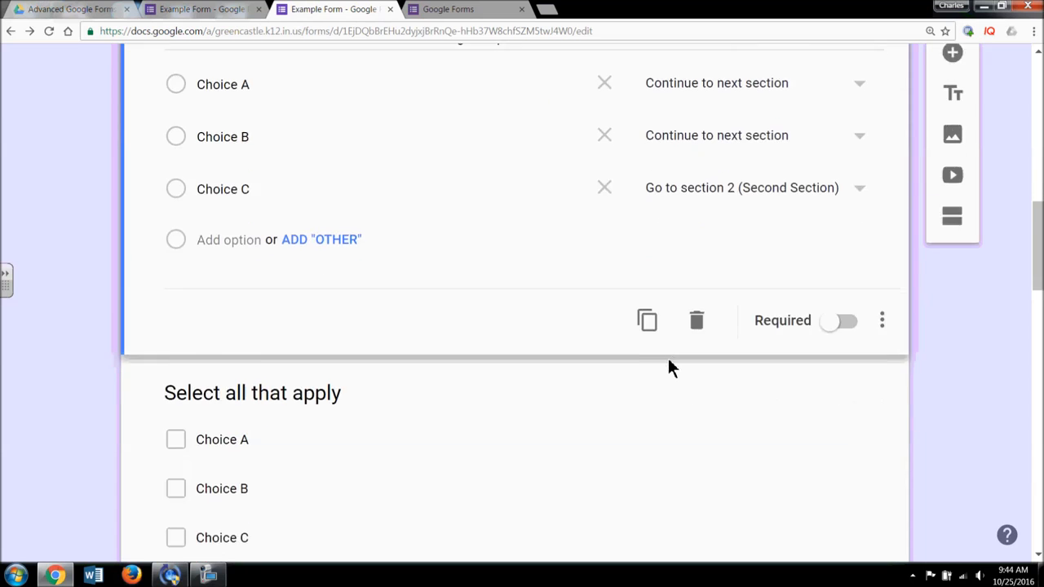
pyautogui.scroll(-8, 669, 367)
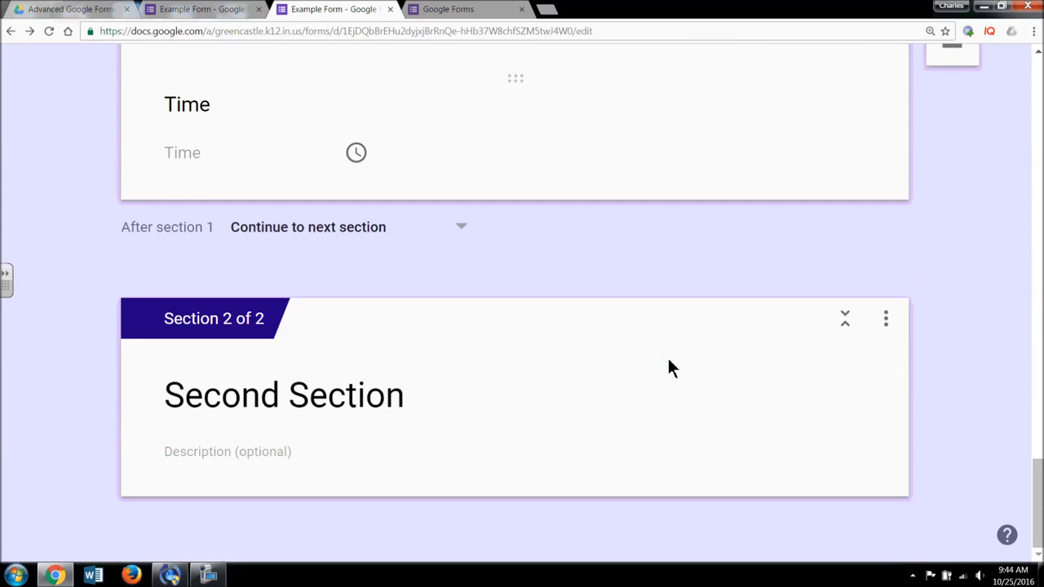
pyautogui.click(252, 453)
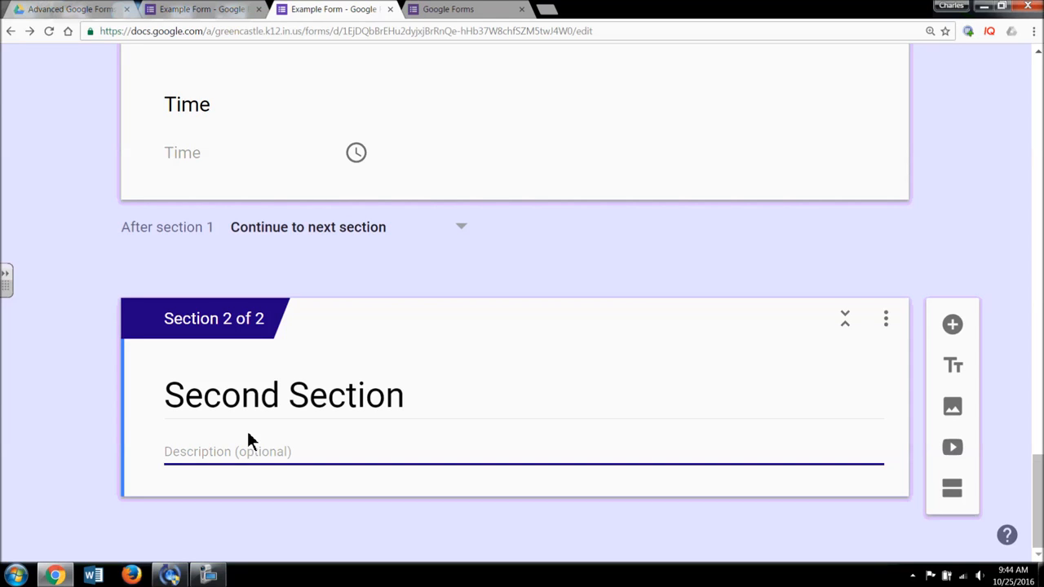
# - Add a question titled 'Do you agree' with the answer options Yes, No and Maybe
pyautogui.click(953, 324)
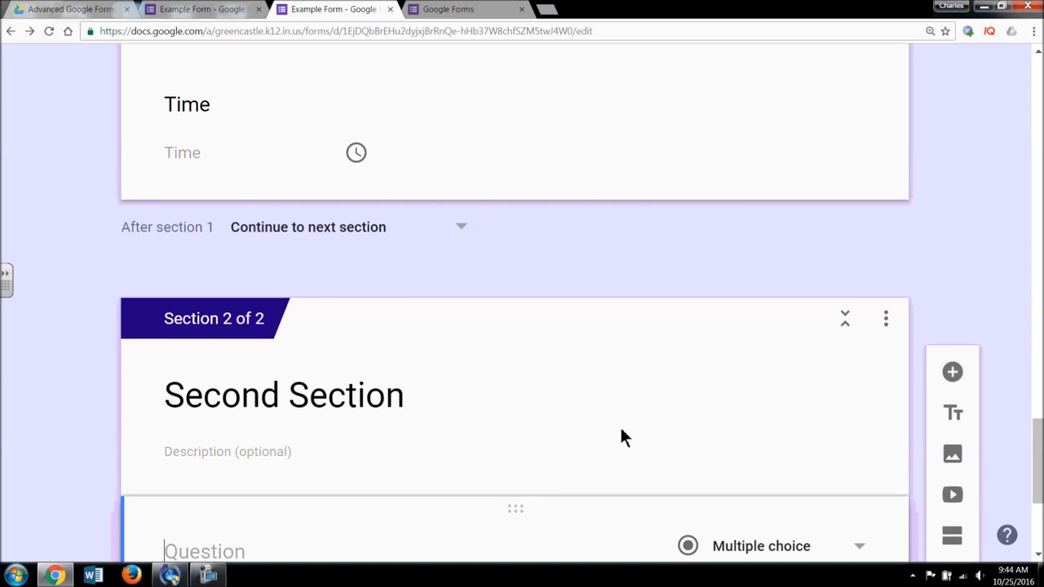
pyautogui.write('Do you agree')
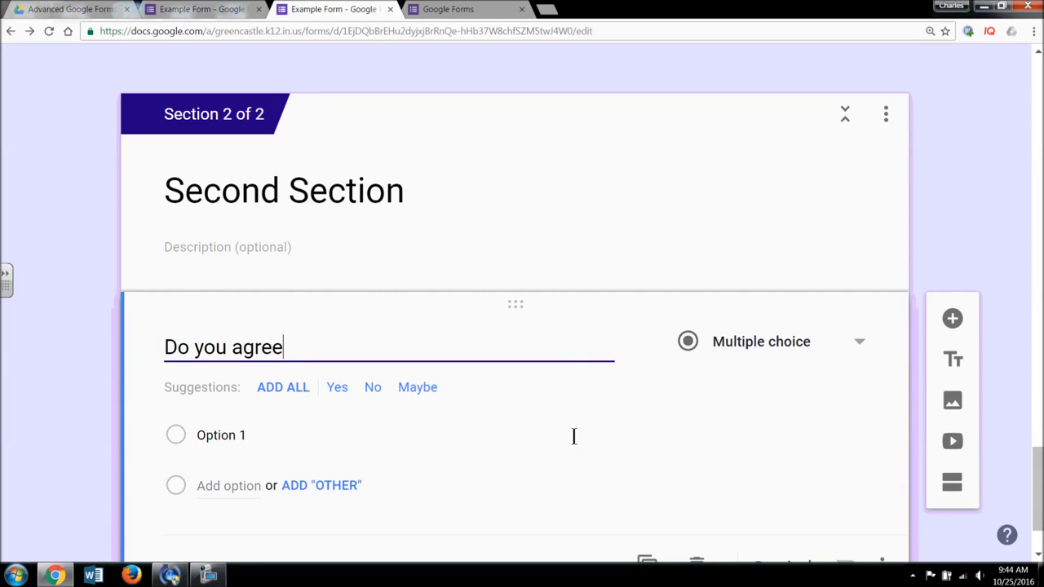
pyautogui.click(238, 438)
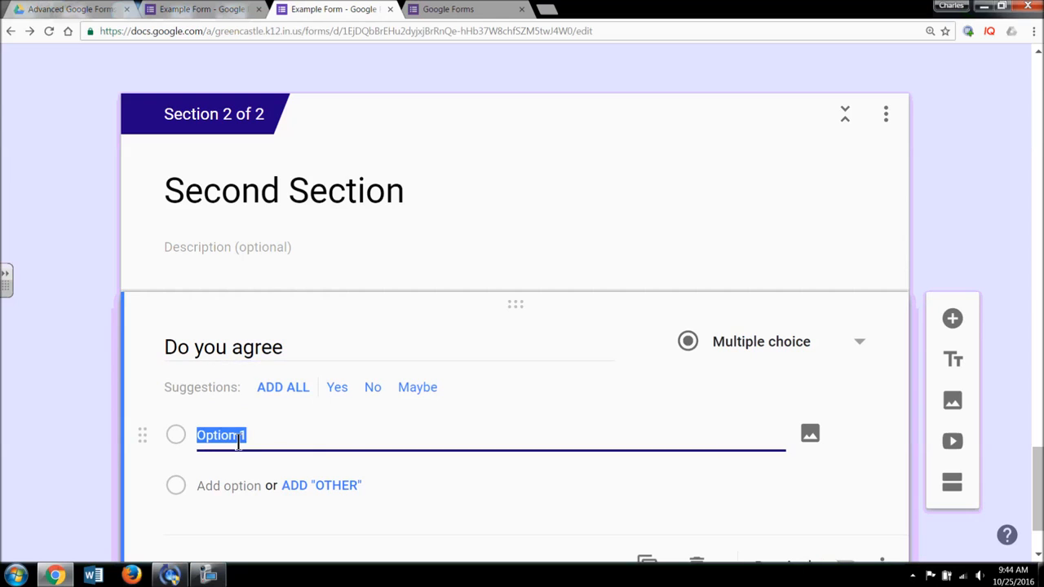
pyautogui.click(292, 393)
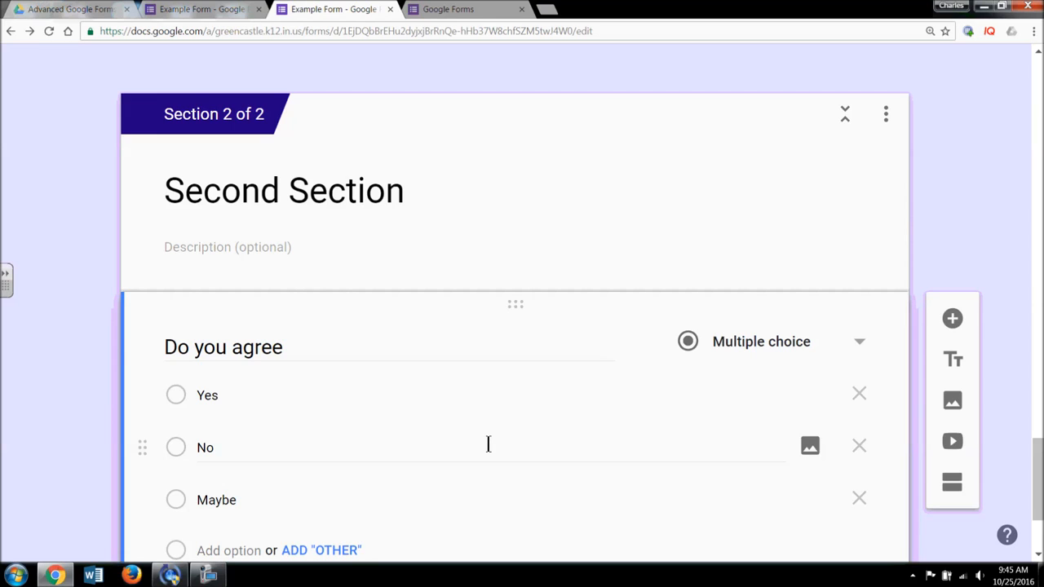
pyautogui.scroll(-1, 596, 400)
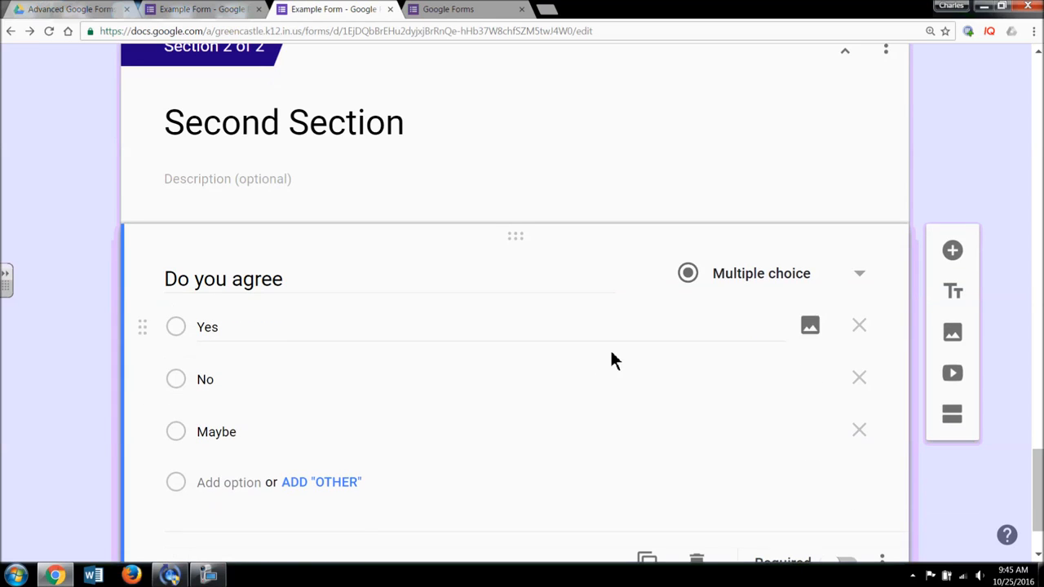
# - Select the 'Do you agree' question and look over the Second Section
pyautogui.click(400, 287)
pyautogui.scroll(5, 416, 306)
pyautogui.scroll(5, 414, 300)
pyautogui.scroll(-5, 414, 302)
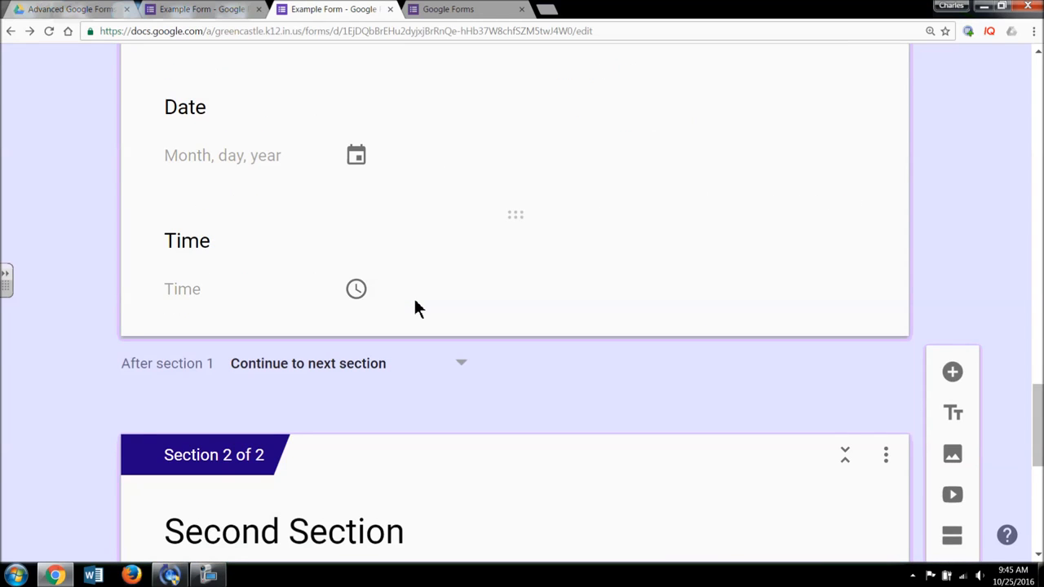
pyautogui.scroll(2, 415, 301)
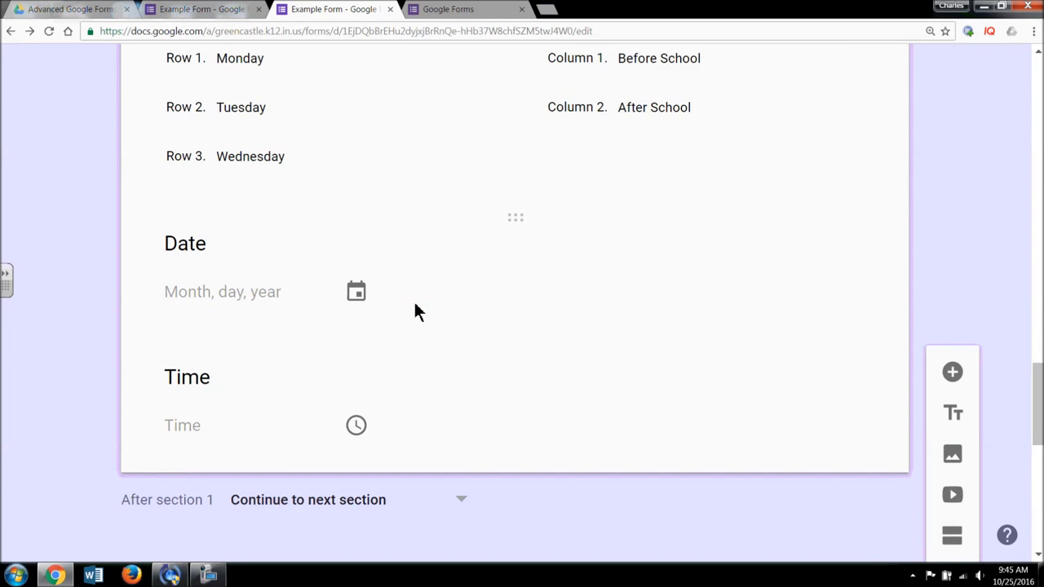
pyautogui.scroll(-3, 414, 304)
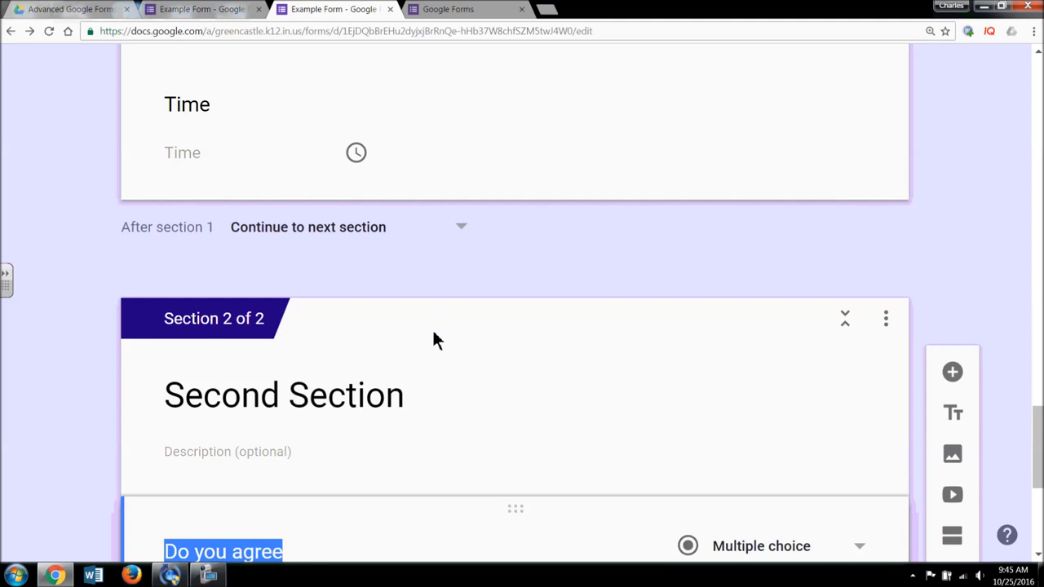
pyautogui.scroll(-3, 433, 340)
pyautogui.scroll(-2, 435, 348)
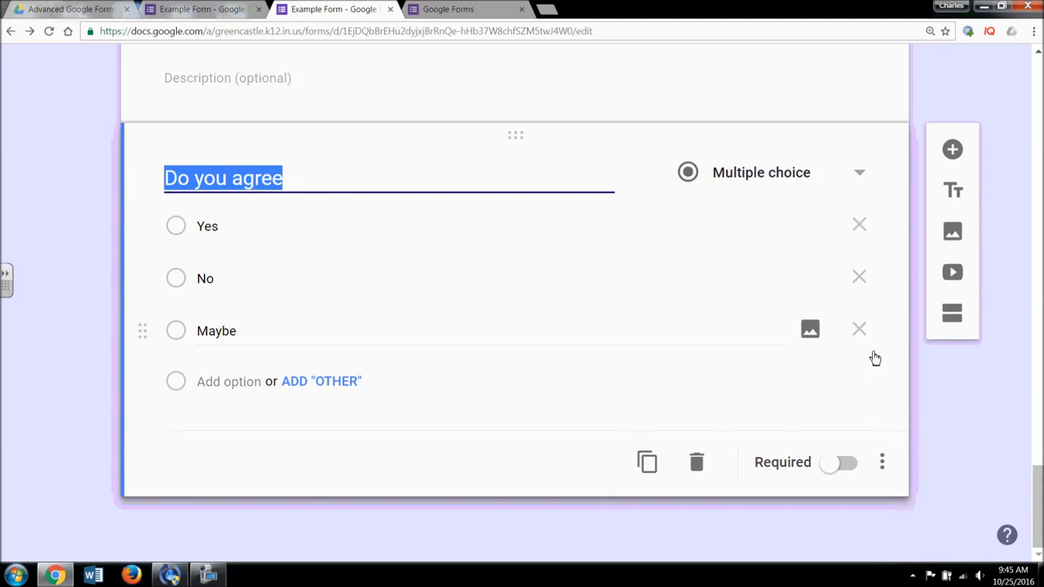
# - Enable section-by-answer on 'Do you agree', sending Maybe and No to Submit form
pyautogui.click(883, 462)
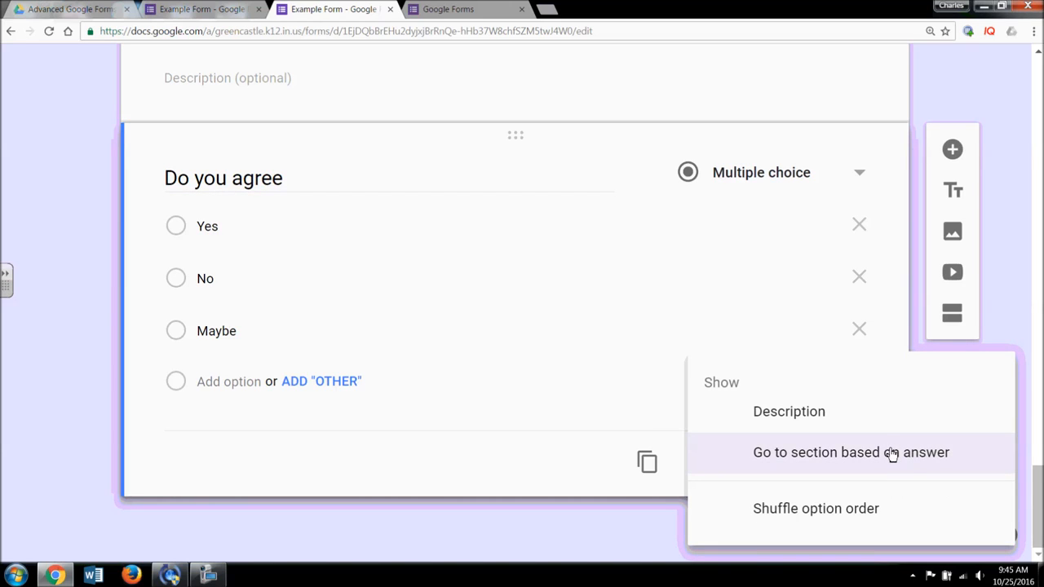
pyautogui.click(893, 459)
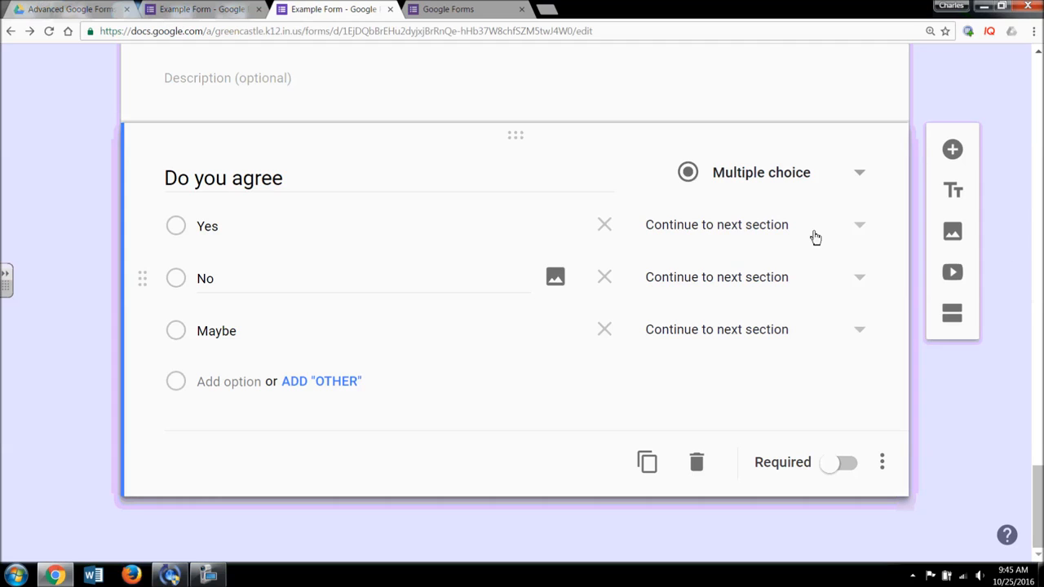
pyautogui.click(863, 337)
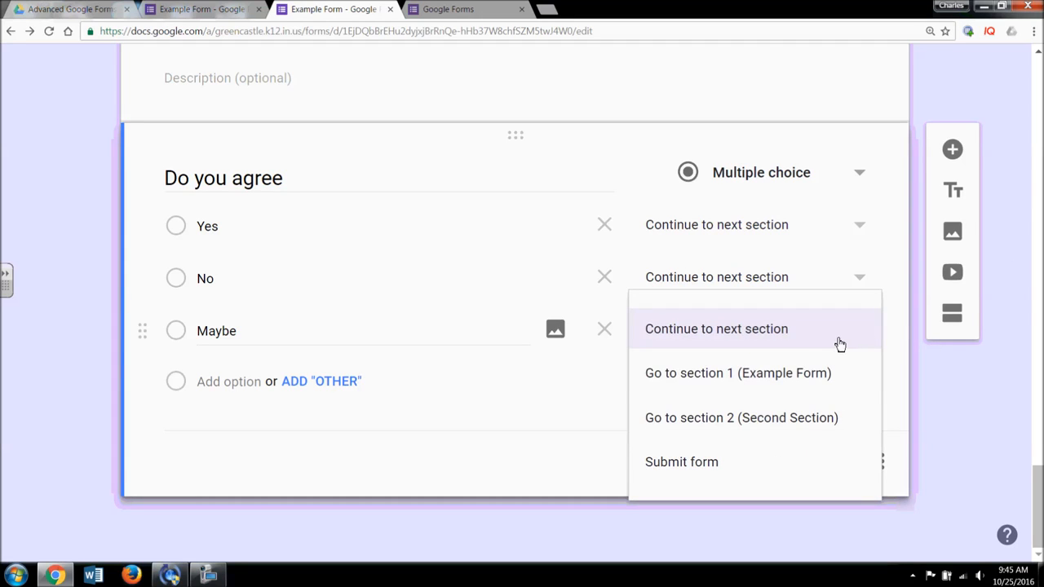
pyautogui.click(774, 457)
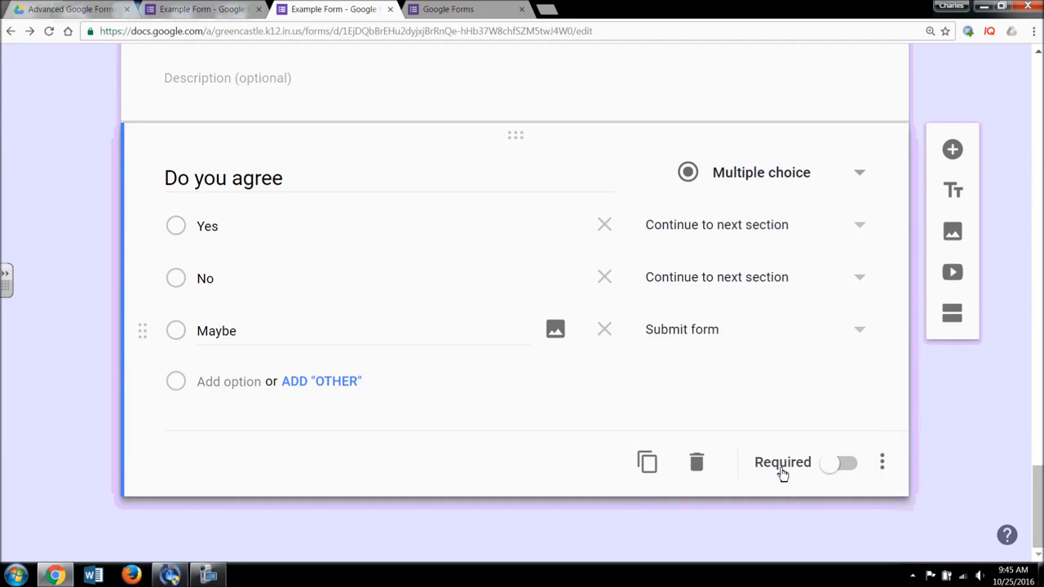
pyautogui.click(867, 282)
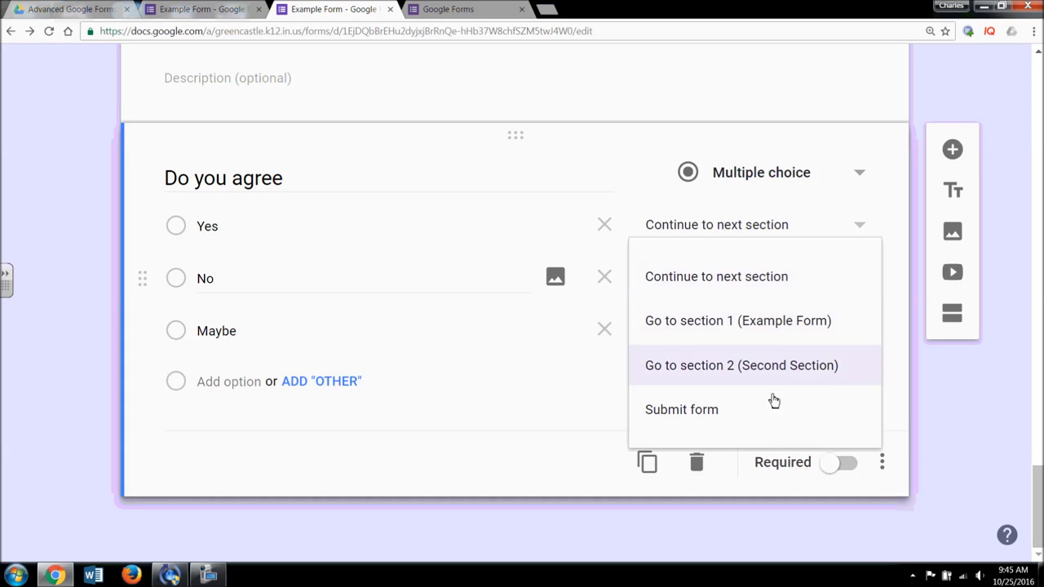
pyautogui.click(752, 416)
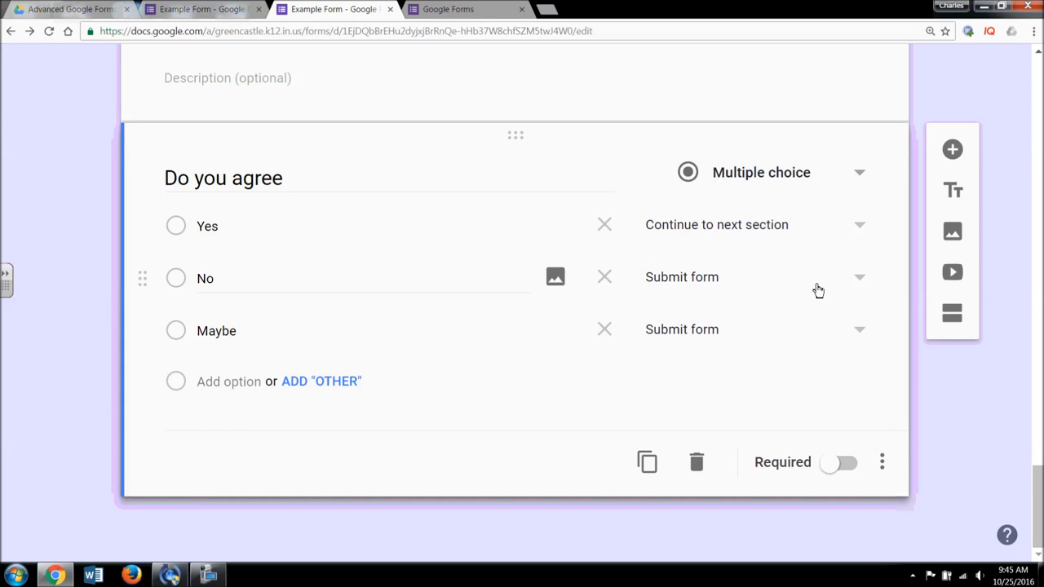
pyautogui.scroll(1, 818, 288)
pyautogui.scroll(-1, 816, 299)
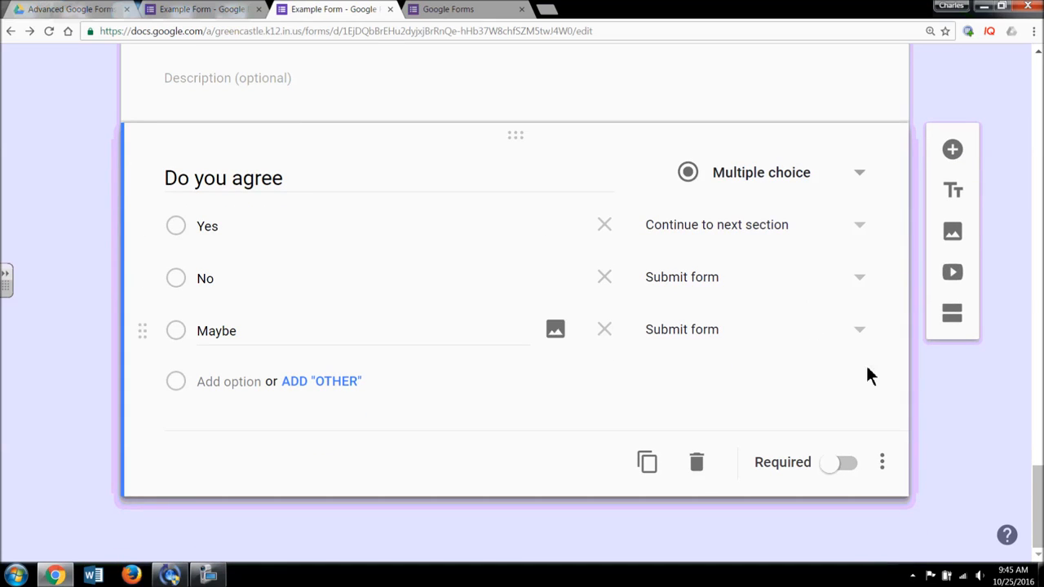
pyautogui.scroll(2, 857, 359)
pyautogui.scroll(15, 851, 360)
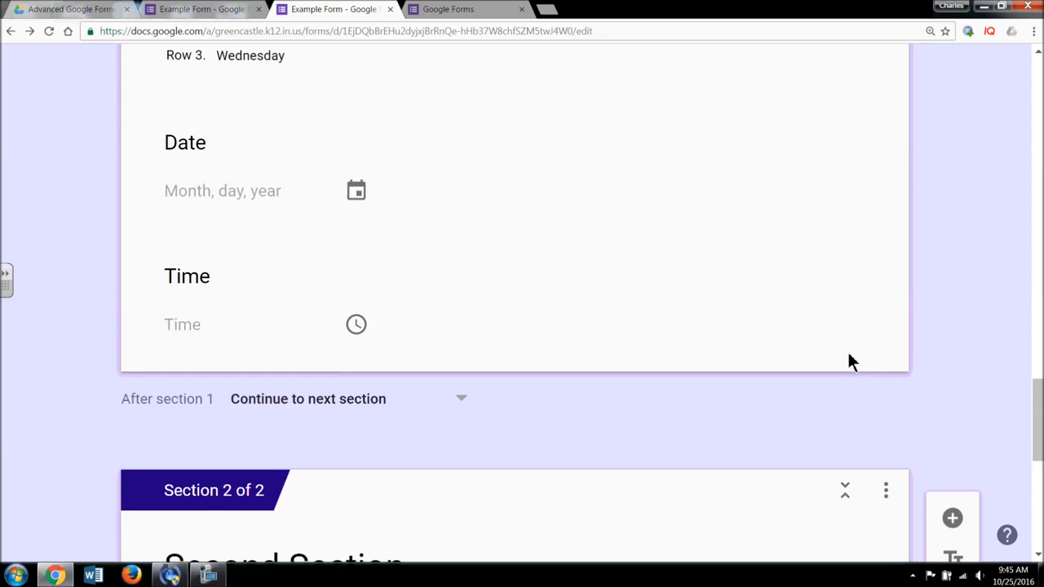
pyautogui.scroll(10, 849, 366)
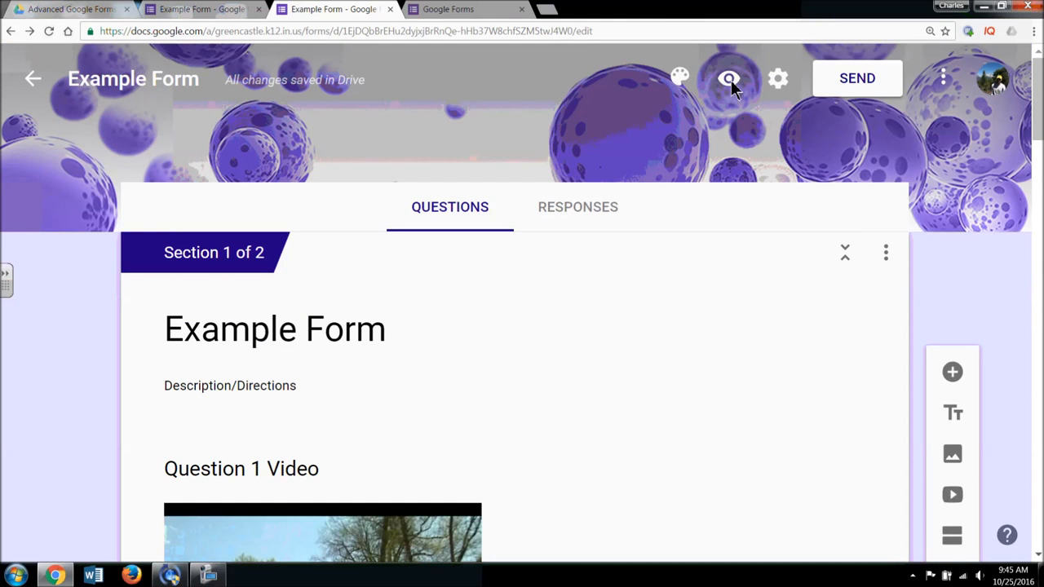
# - Preview the form, answer Choice C on the Video Question and advance to the next section
pyautogui.click(729, 78)
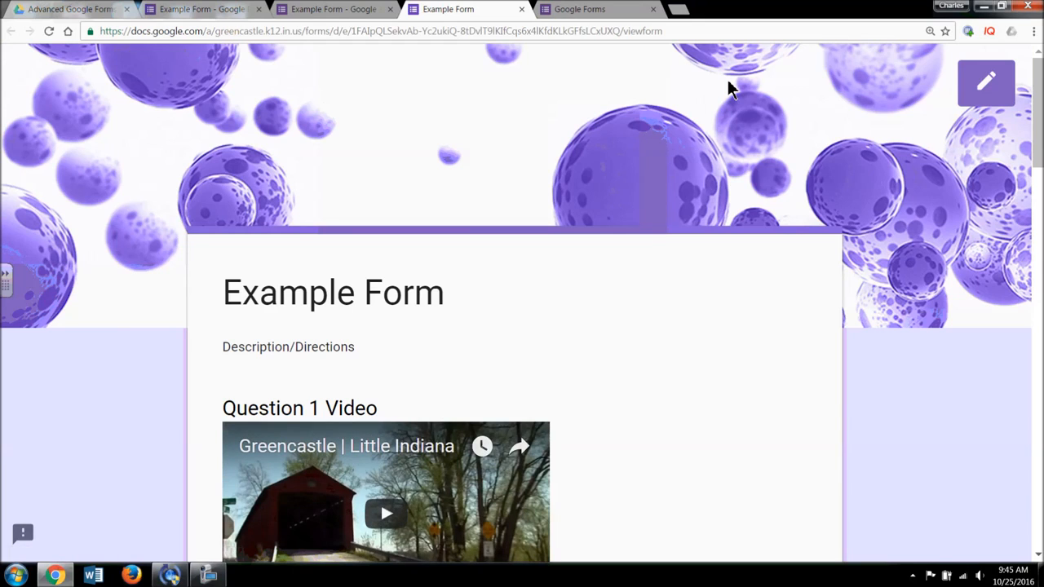
pyautogui.scroll(-10, 827, 326)
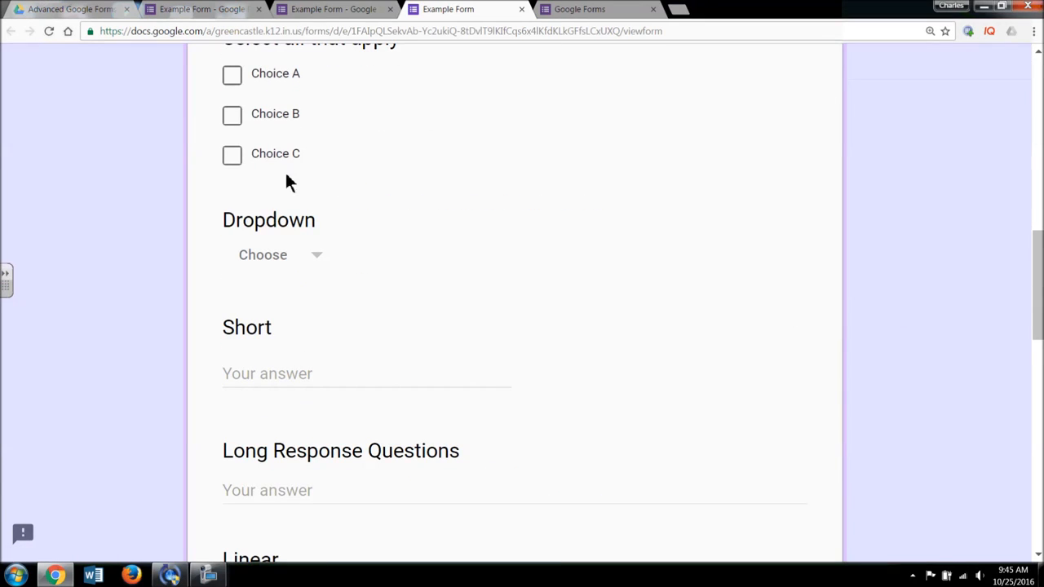
pyautogui.scroll(3, 264, 188)
pyautogui.click(234, 172)
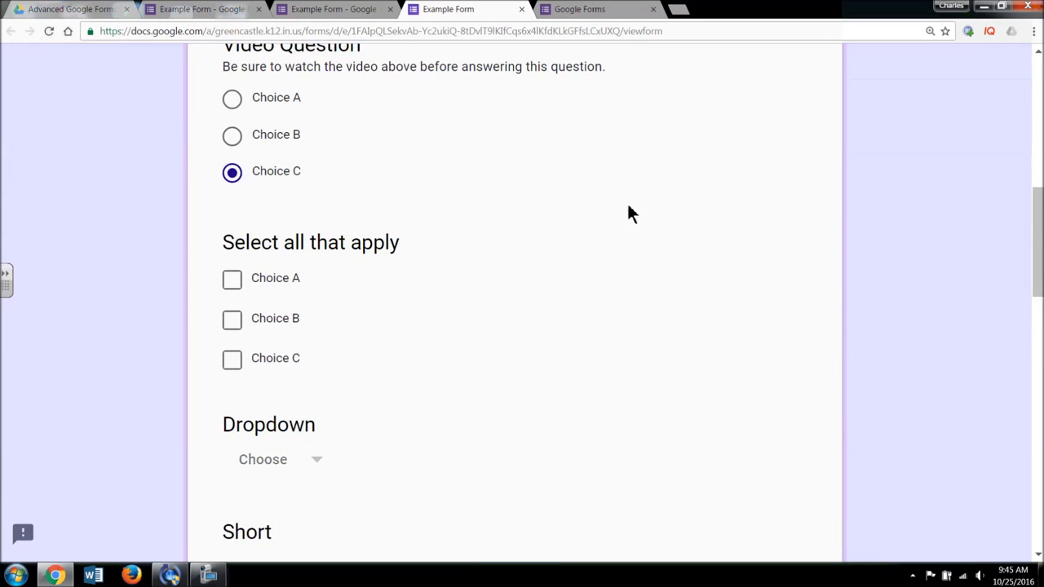
pyautogui.scroll(-15, 644, 275)
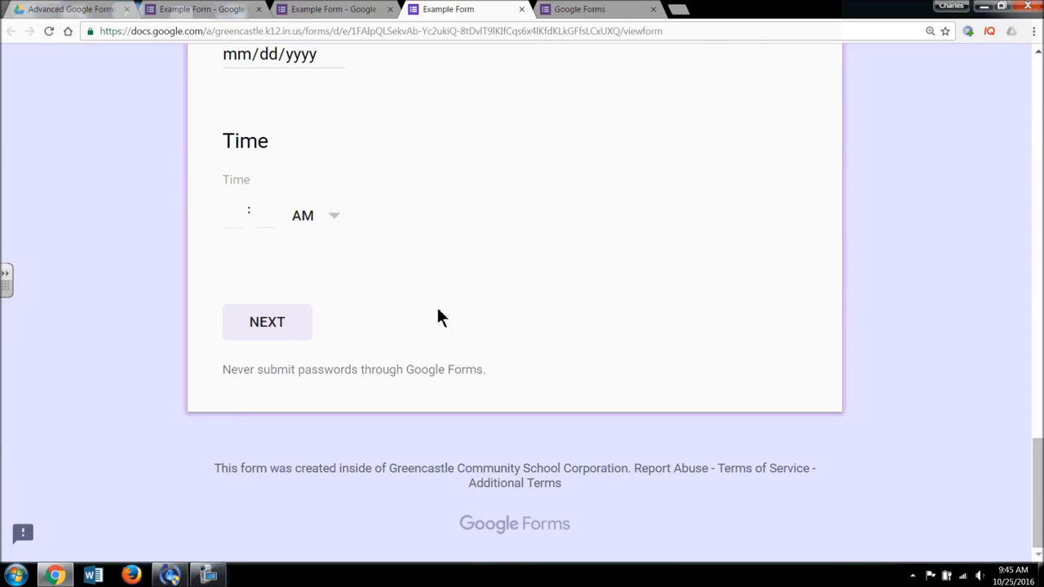
pyautogui.click(285, 332)
# - Go back to page one, scroll through it, advance to the Second Section again, then return to editing
pyautogui.scroll(-3, 526, 317)
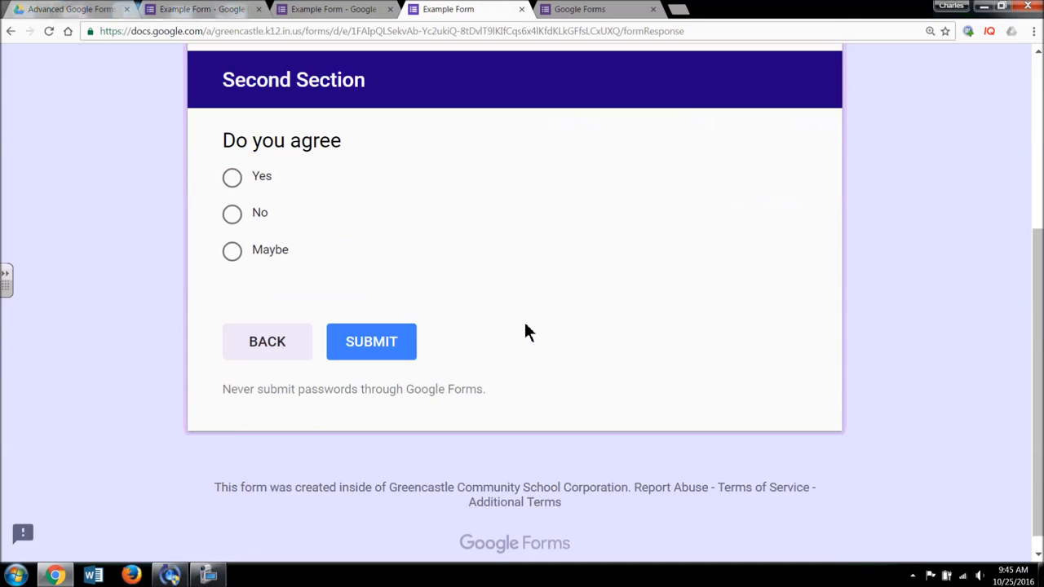
pyautogui.scroll(1, 516, 330)
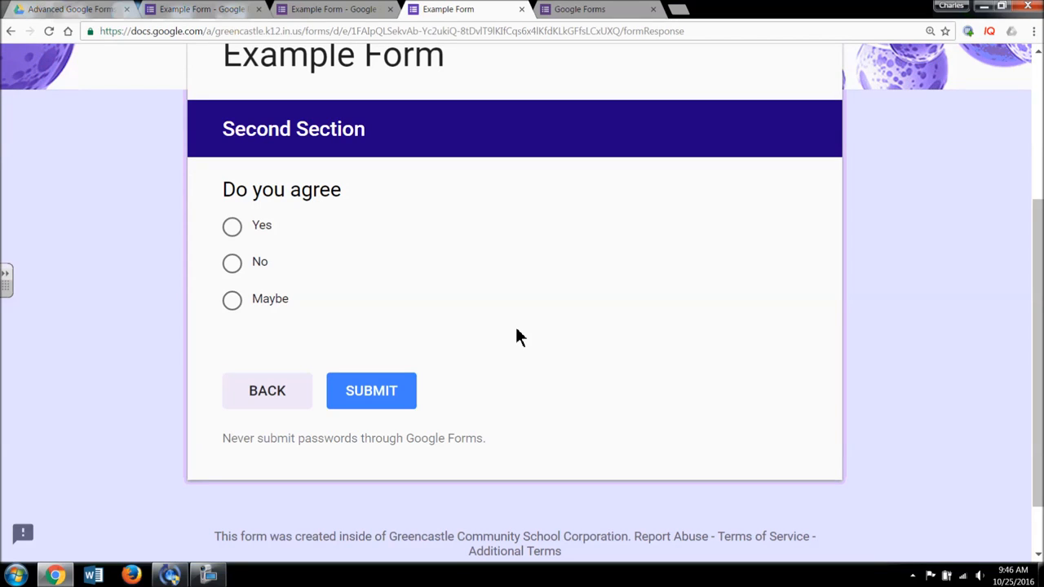
pyautogui.click(270, 396)
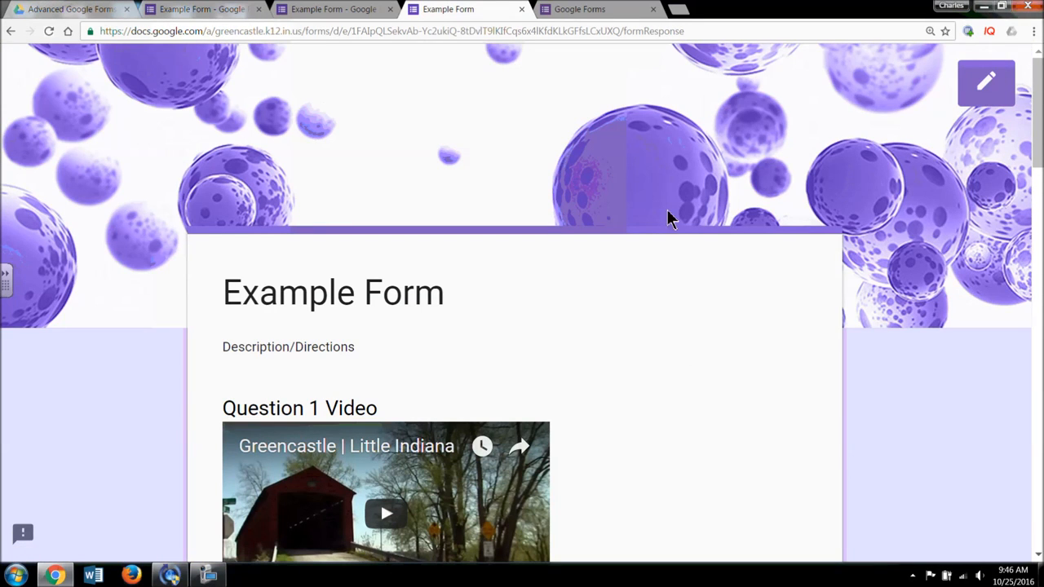
pyautogui.moveTo(1034, 121); pyautogui.dragTo(1037, 387)
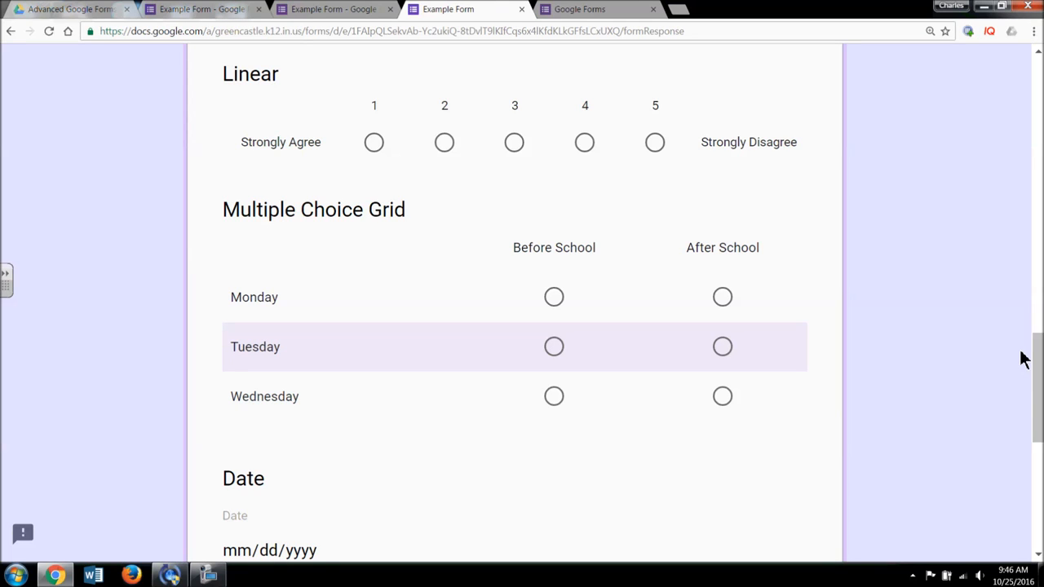
pyautogui.moveTo(1038, 360); pyautogui.dragTo(1038, 466)
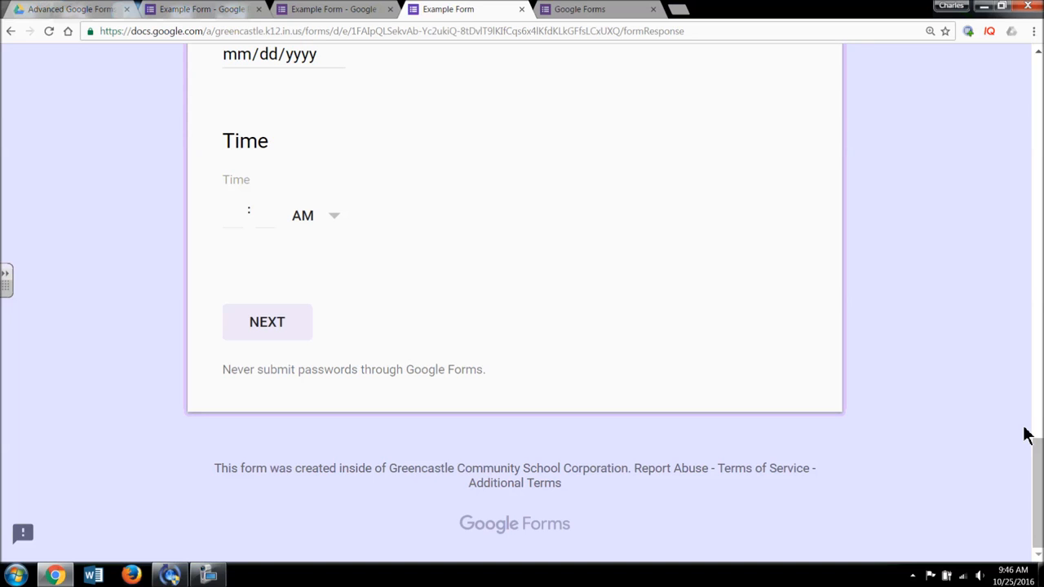
pyautogui.moveTo(1038, 476); pyautogui.dragTo(1039, 166)
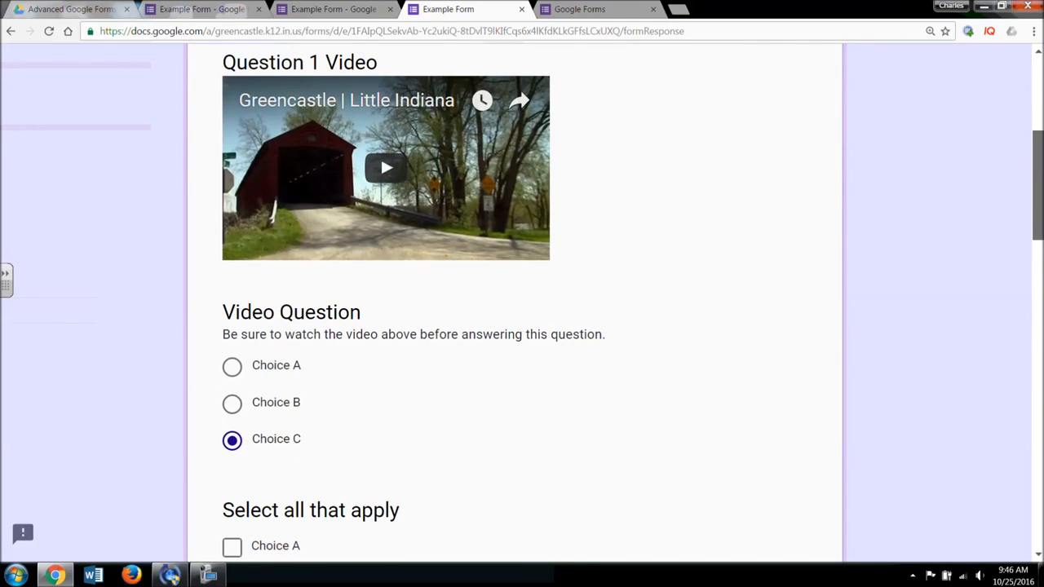
pyautogui.moveTo(1039, 166); pyautogui.dragTo(1039, 474)
pyautogui.click(274, 326)
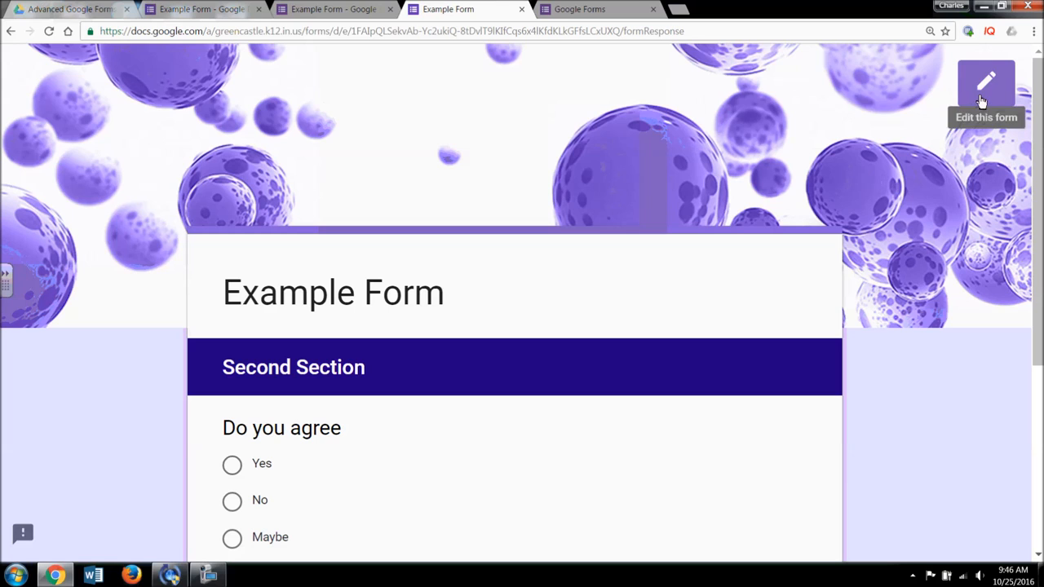
pyautogui.click(983, 98)
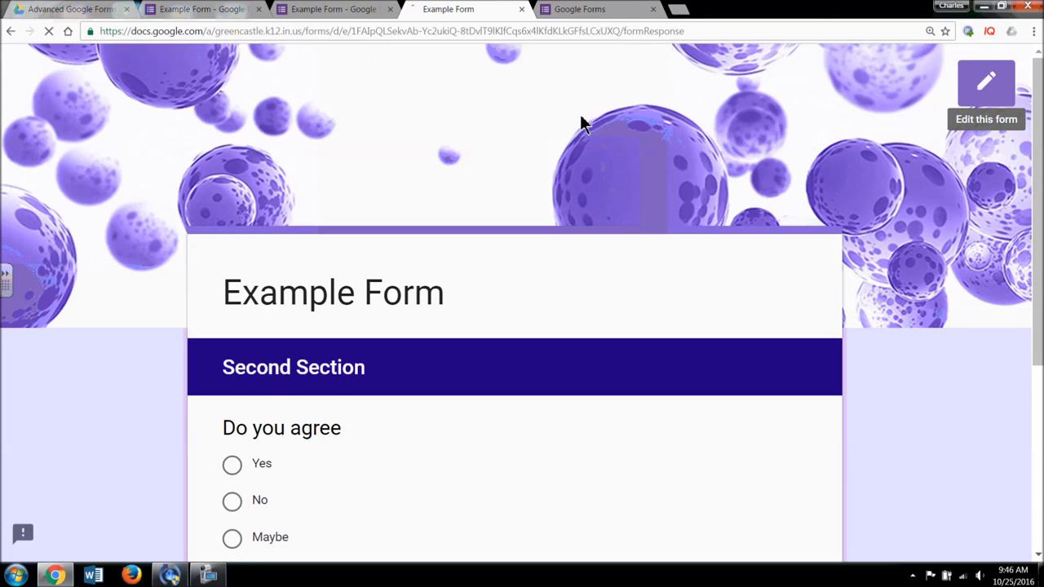
# - Leave the preview, delete Section 2 'Second Section', and scroll back to the top of the form
pyautogui.click(579, 112)
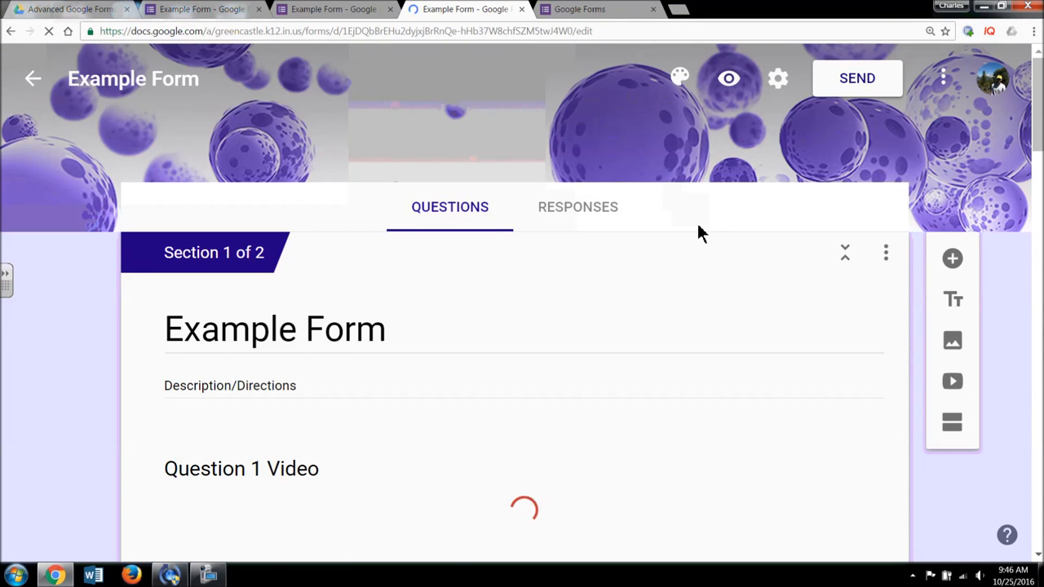
pyautogui.scroll(-1, 699, 228)
pyautogui.scroll(-15, 698, 229)
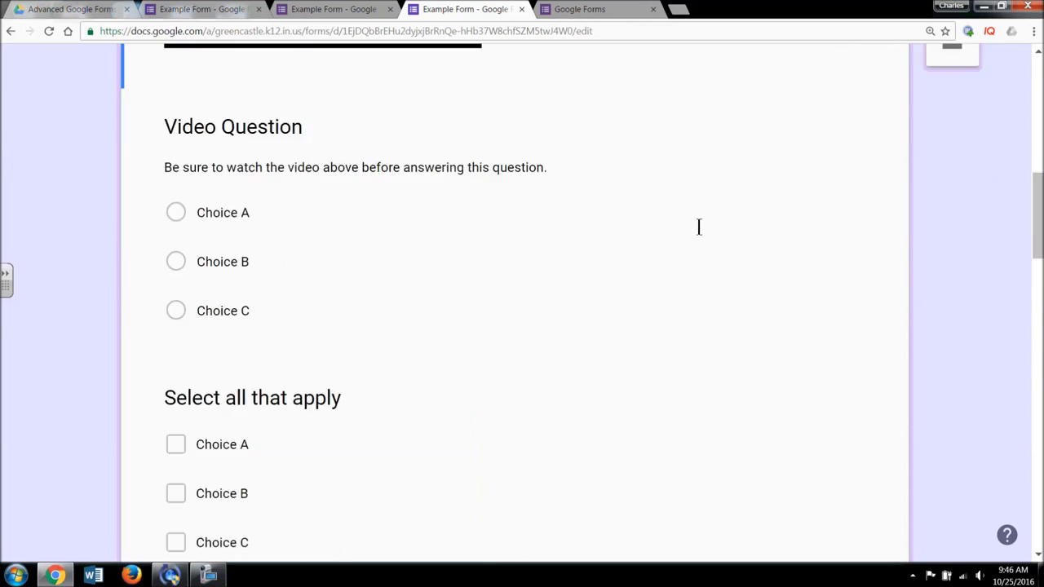
pyautogui.scroll(-4, 694, 232)
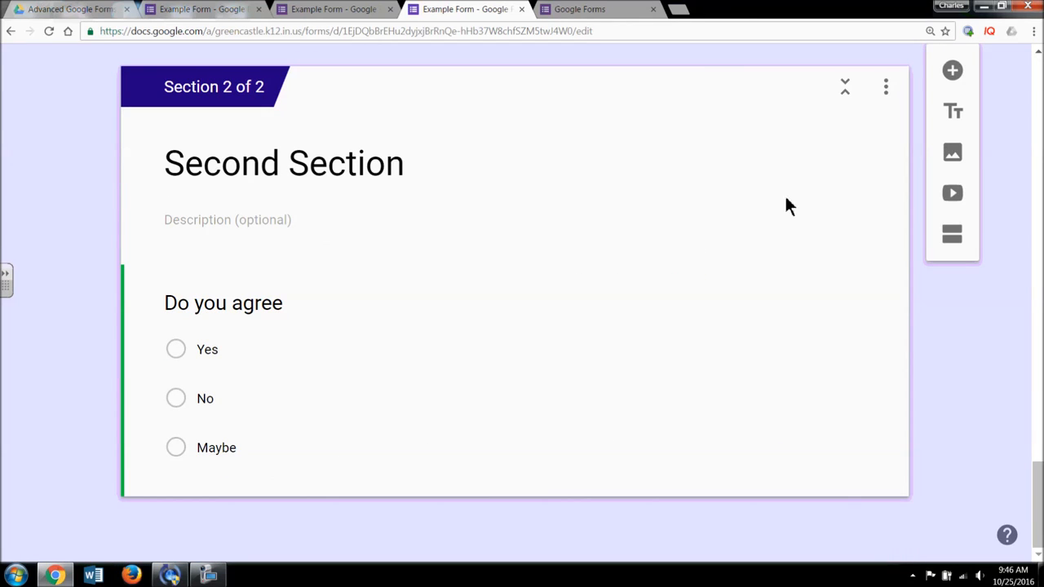
pyautogui.click(886, 96)
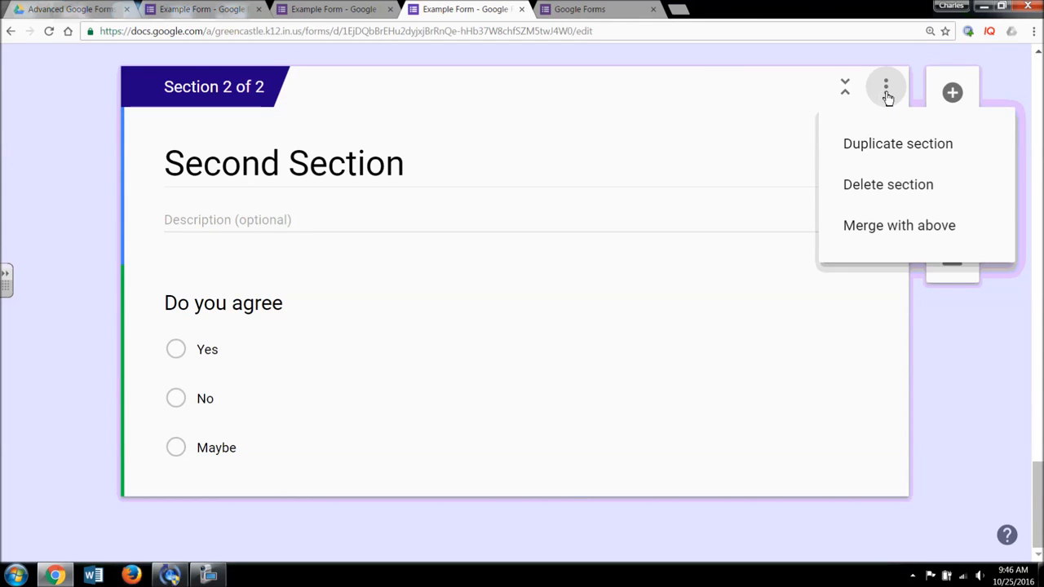
pyautogui.click(894, 194)
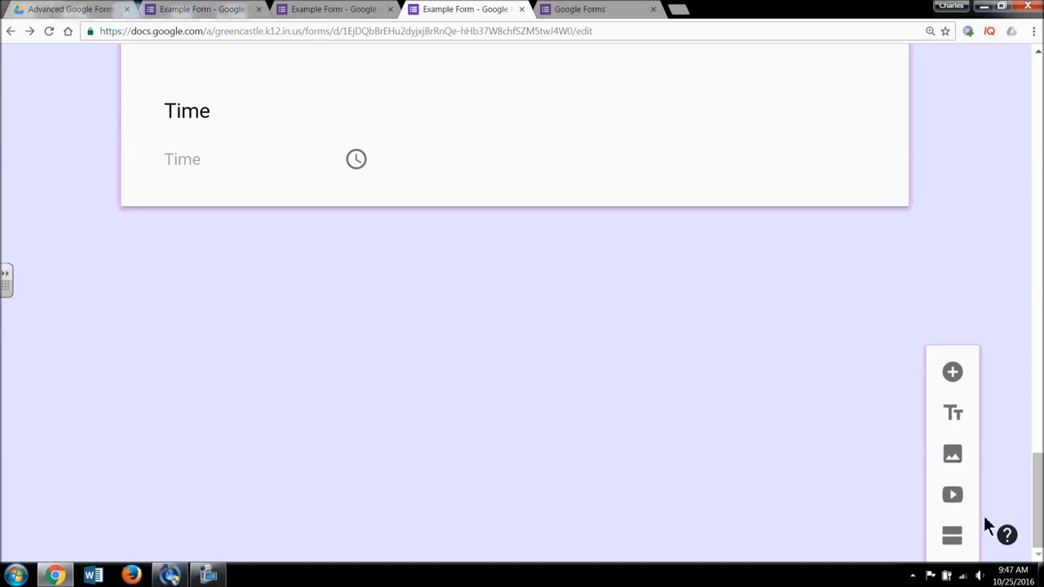
pyautogui.moveTo(1038, 492); pyautogui.dragTo(1038, 104)
pyautogui.click(946, 80)
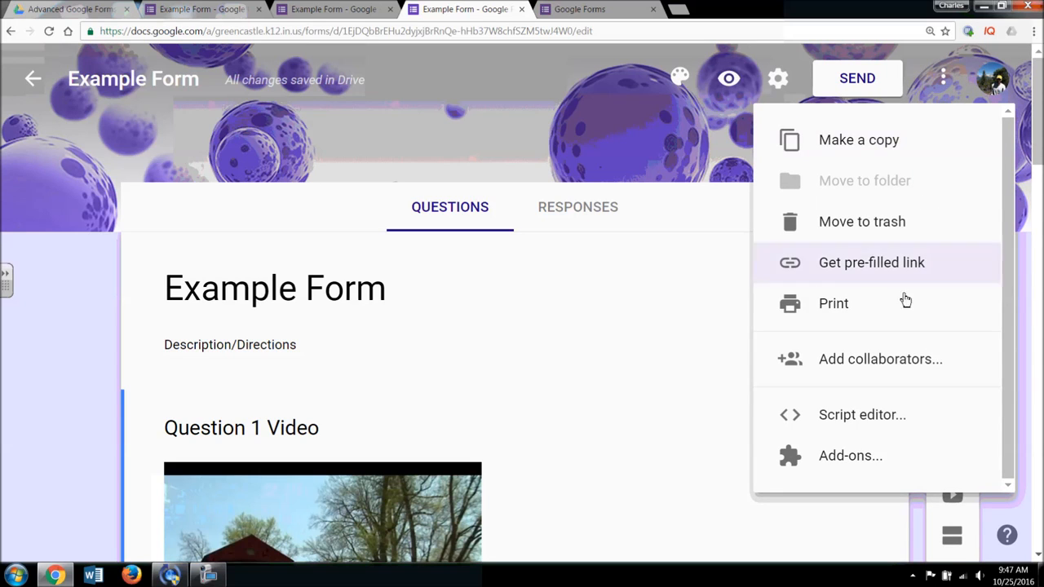
pyautogui.click(888, 372)
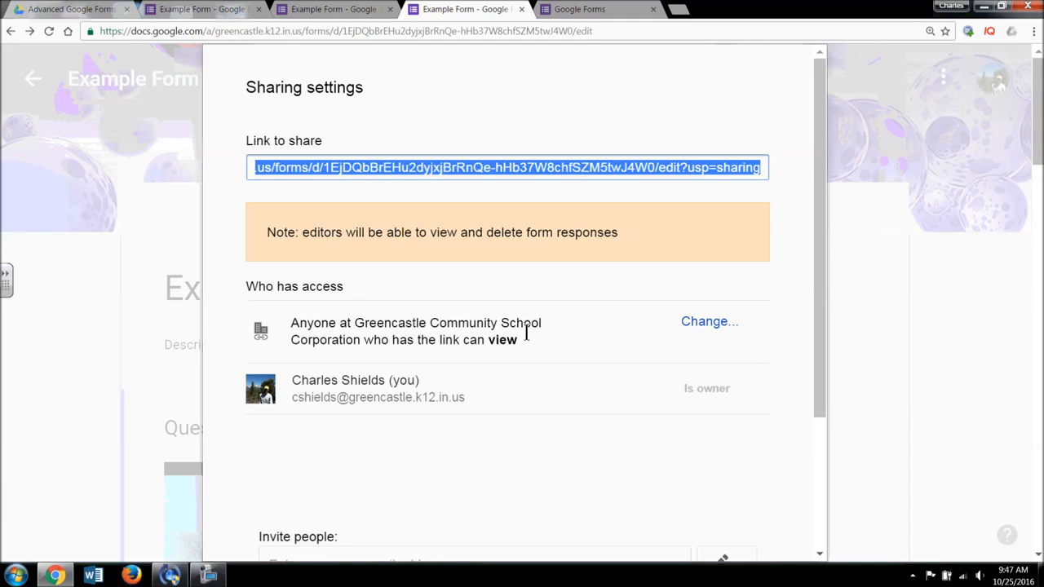
pyautogui.moveTo(816, 241); pyautogui.dragTo(827, 405)
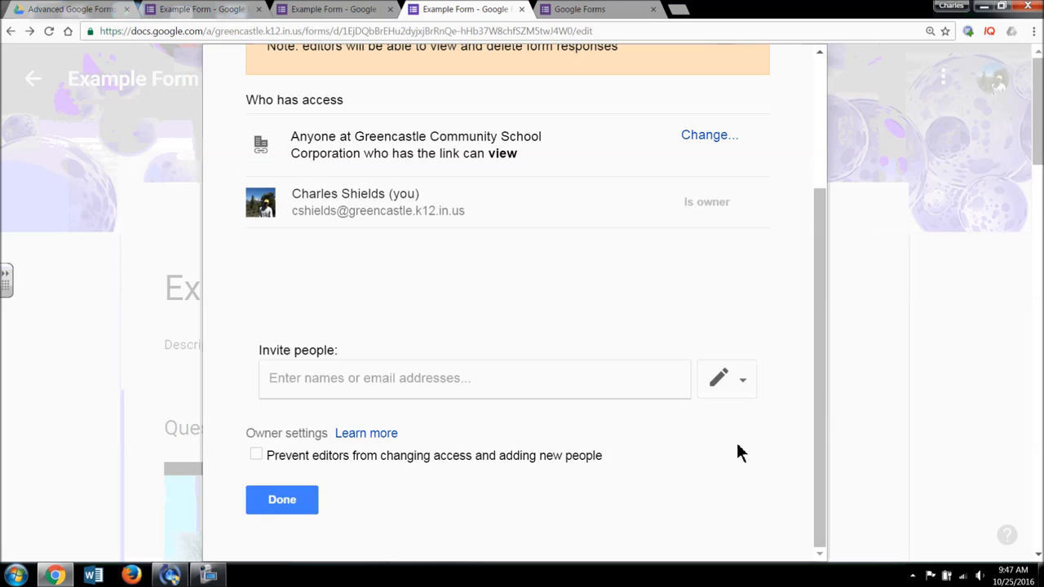
pyautogui.click(293, 514)
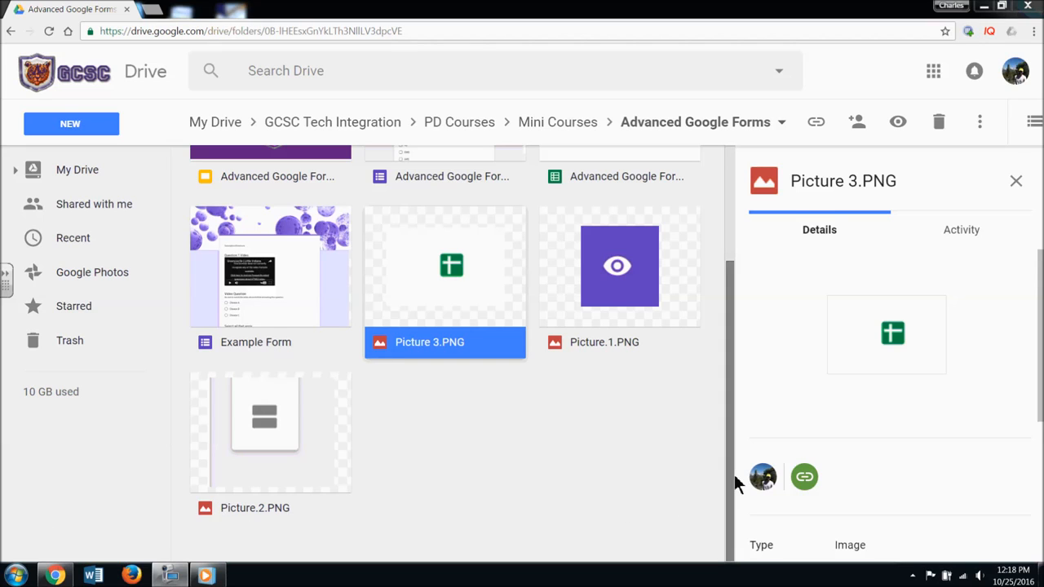
# - Scroll the Drive folder and open a new browser tab
pyautogui.moveTo(730, 473); pyautogui.dragTo(730, 343)
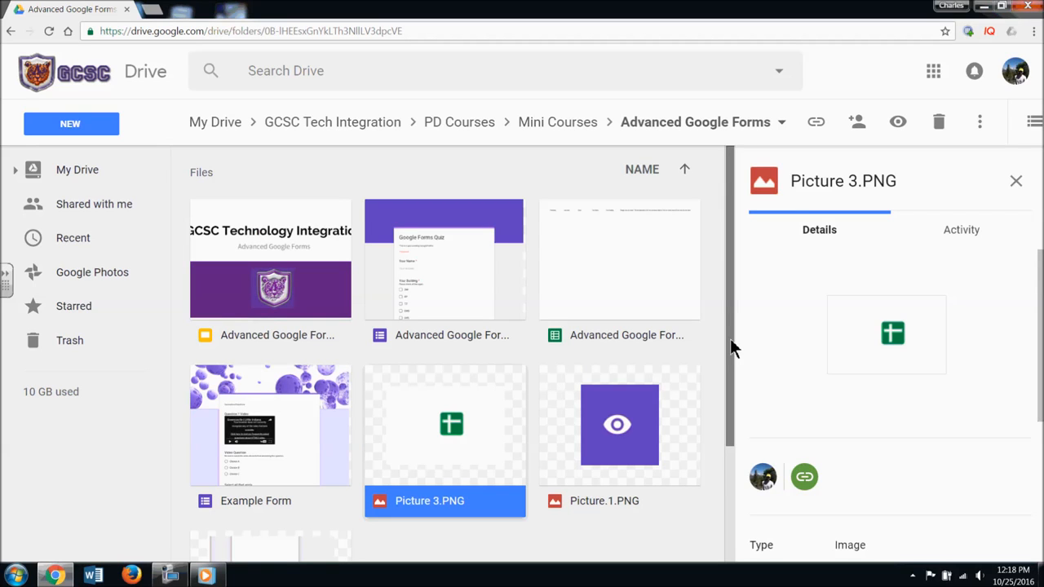
pyautogui.click(151, 10)
# - Load Google Forms via 'forms', browse the full template gallery, then return to the Drive tab
pyautogui.write('forms')
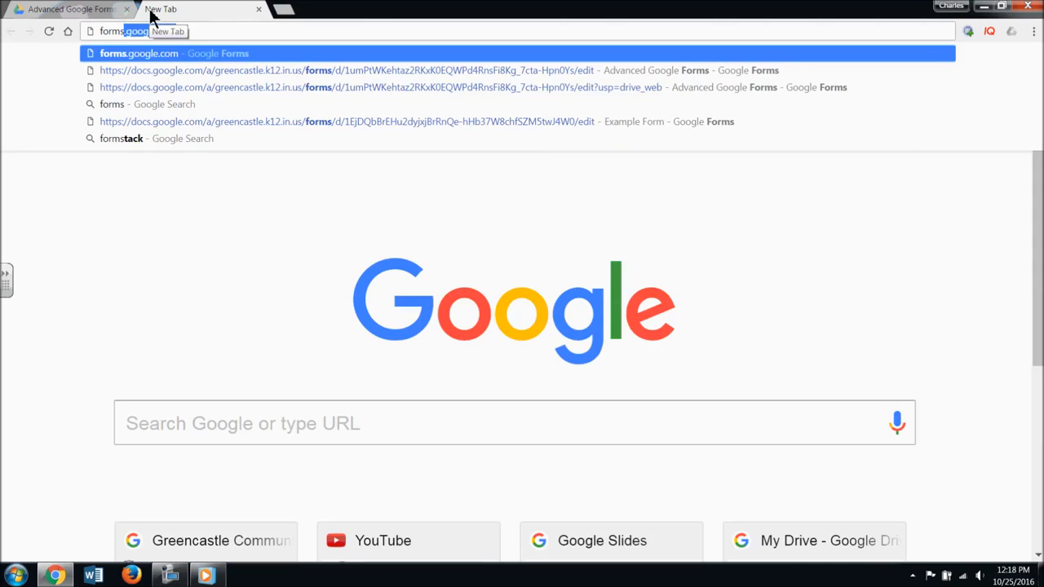
pyautogui.press('Return')
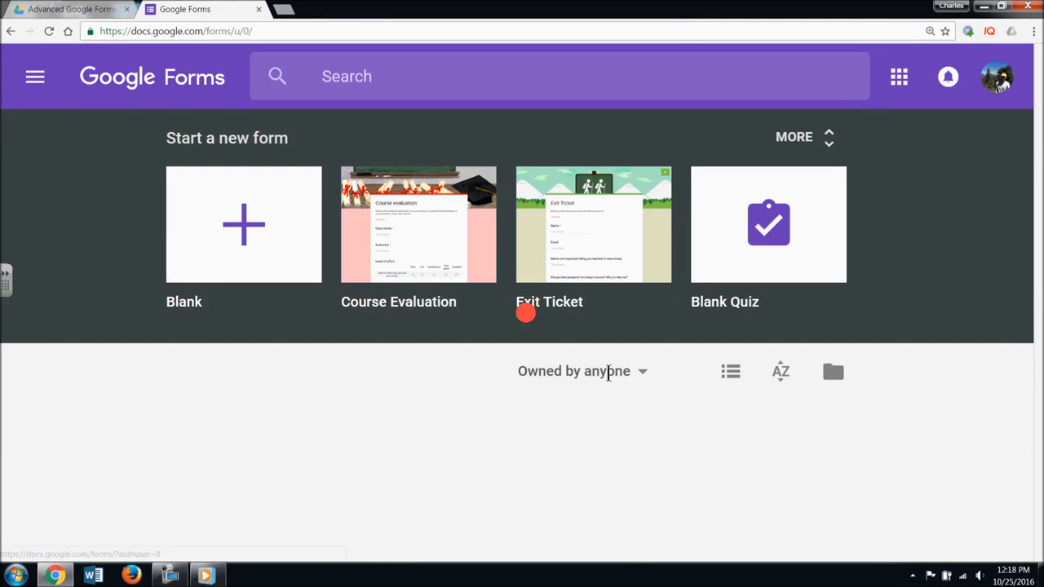
pyautogui.click(806, 138)
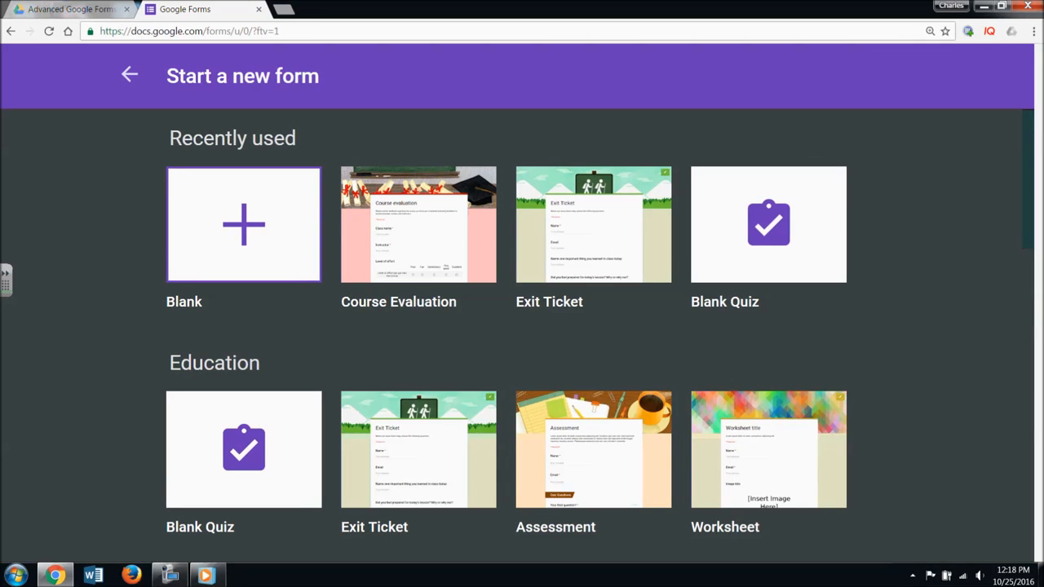
pyautogui.scroll(-1, 737, 447)
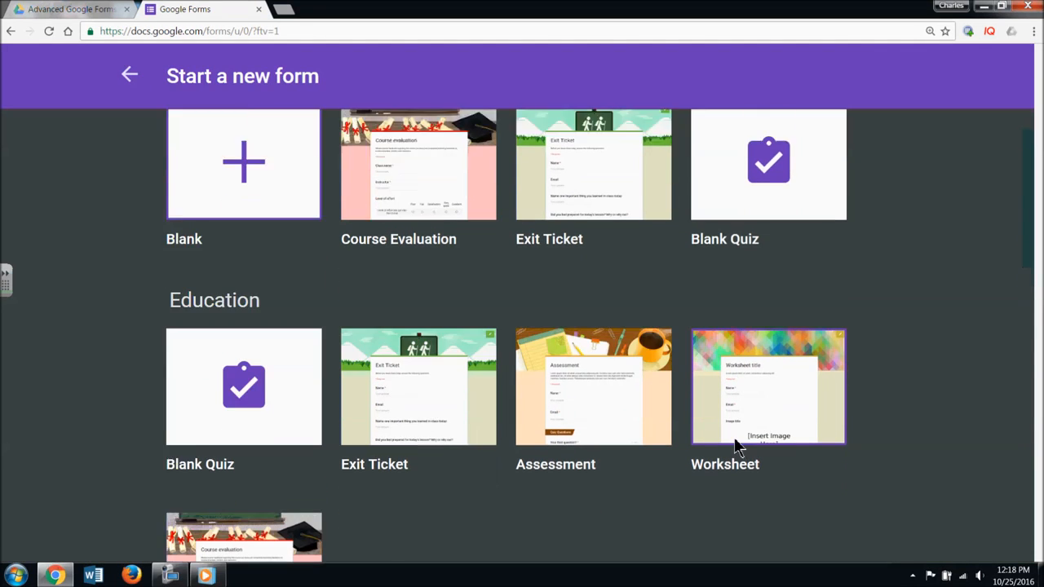
pyautogui.scroll(-2, 737, 447)
pyautogui.click(69, 10)
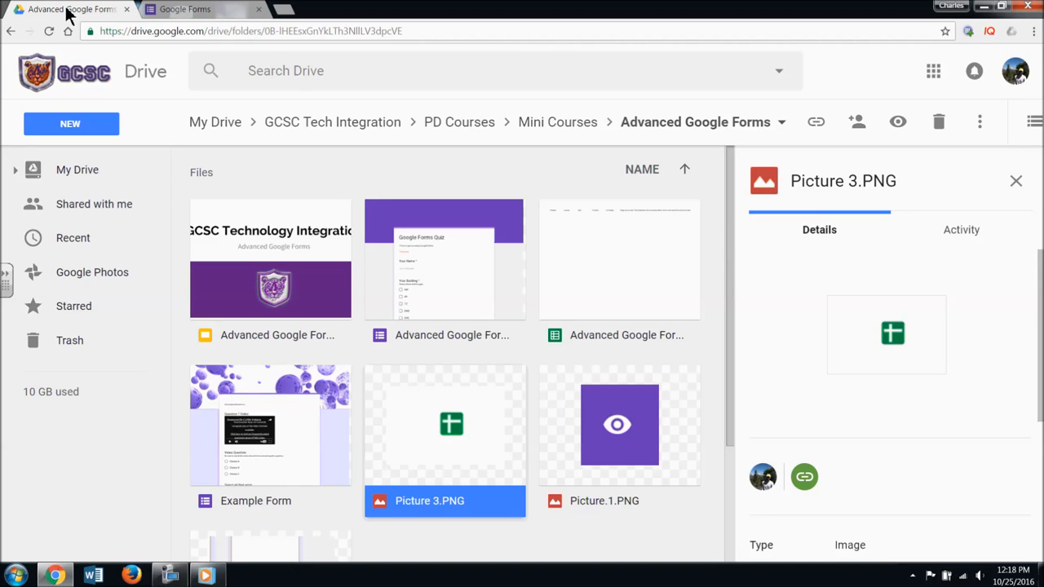
# - Create a new Google Form from NEW > More in the Advanced Google Forms folder, confirming the shared-folder prompt
pyautogui.click(107, 126)
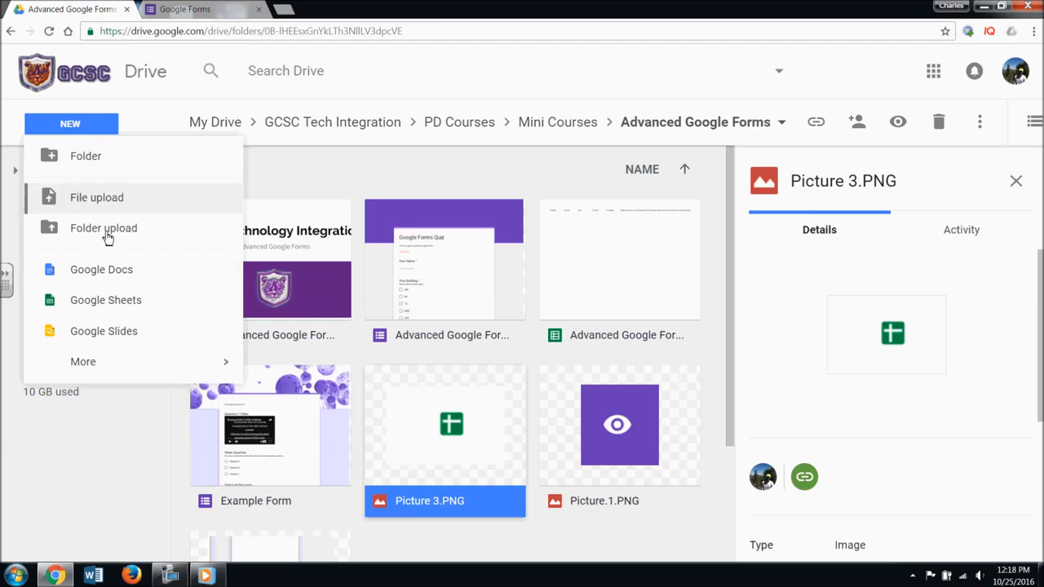
pyautogui.moveTo(194, 367)
pyautogui.click(349, 368)
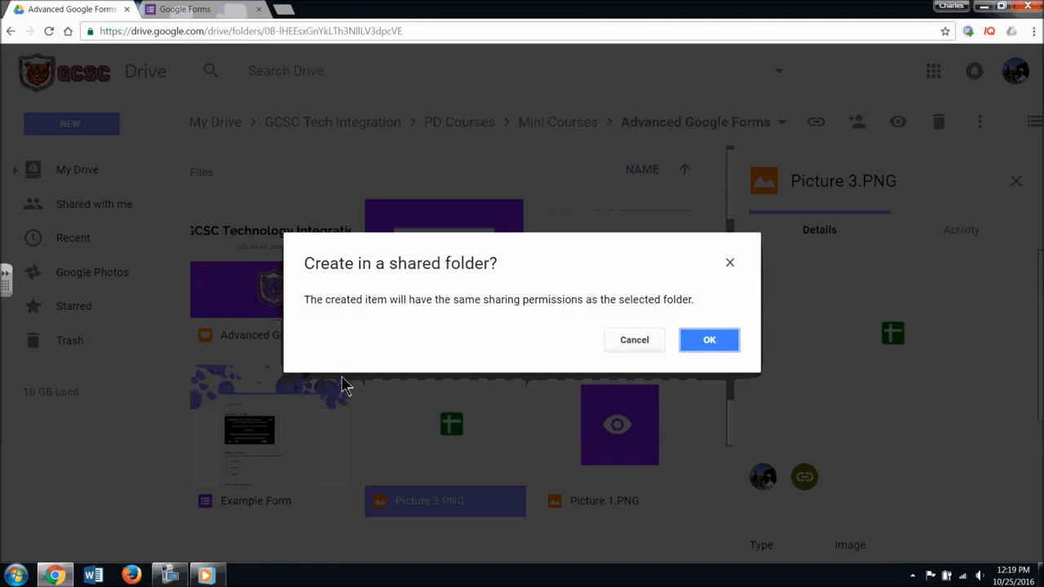
pyautogui.click(738, 341)
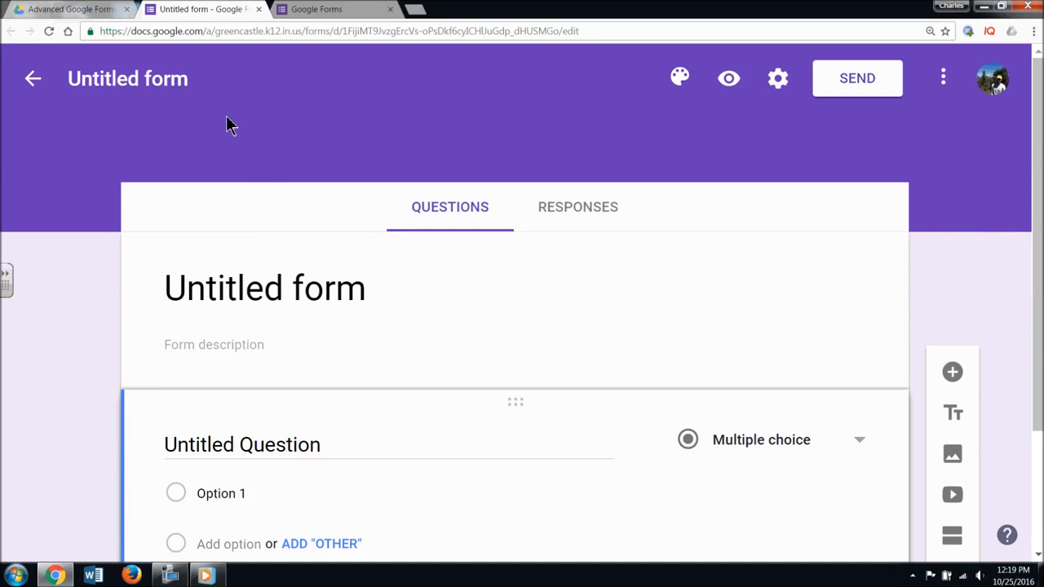
# - Rename the untitled form to 'Example Survey'
pyautogui.click(166, 77)
pyautogui.click(285, 293)
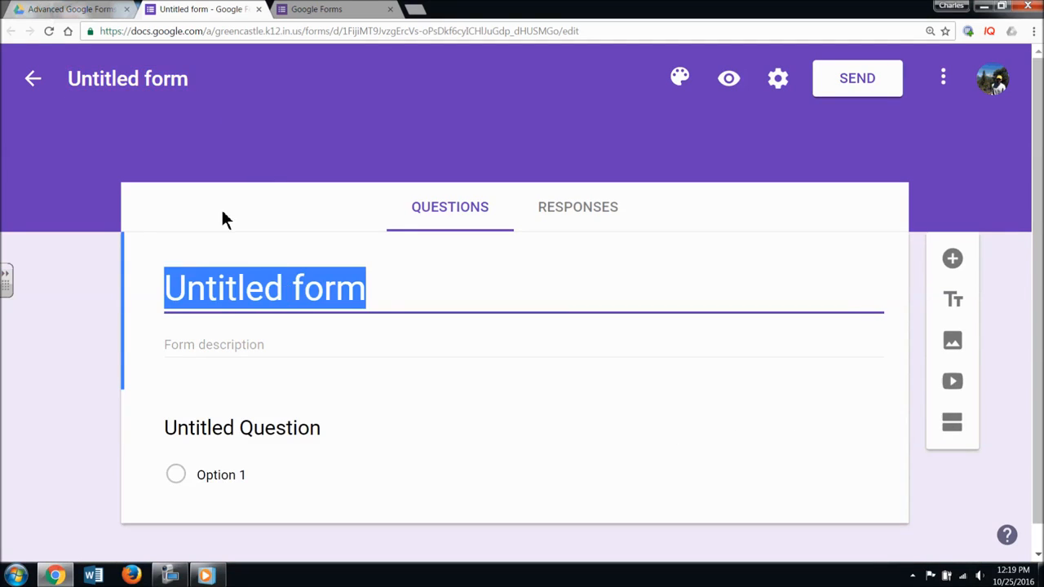
pyautogui.click(161, 86)
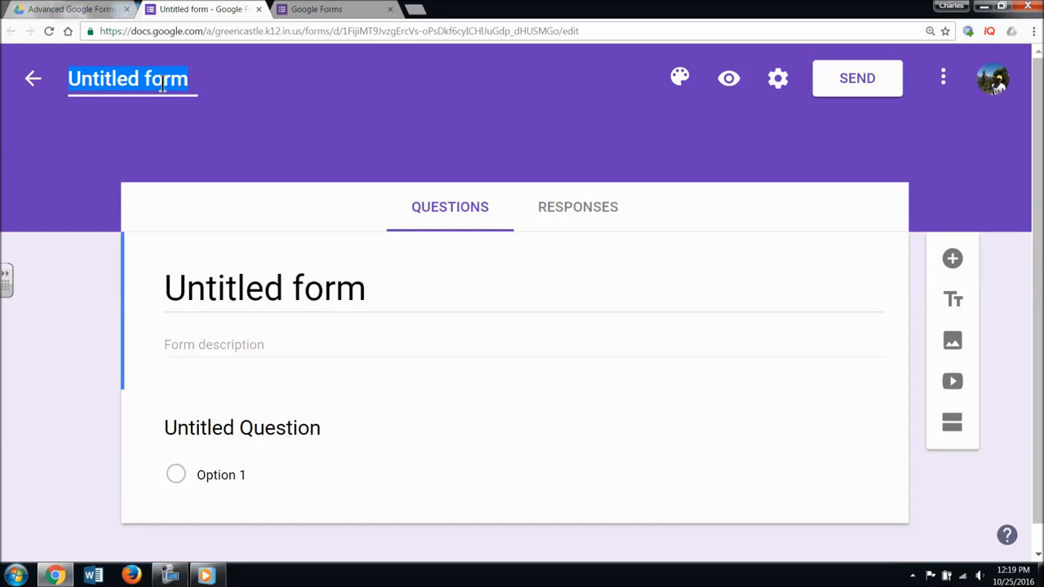
pyautogui.write('Example ')
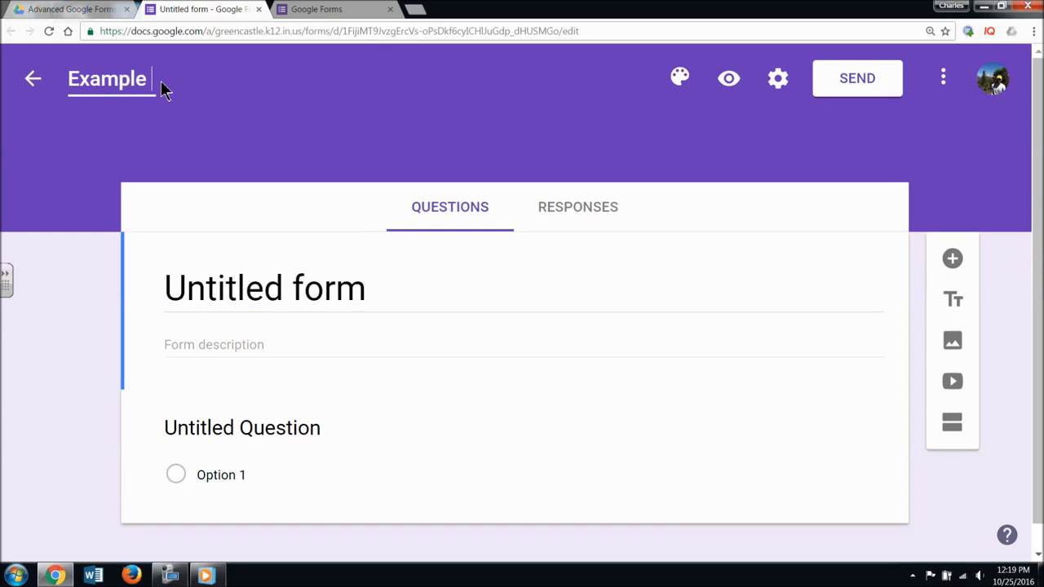
pyautogui.write('Survey')
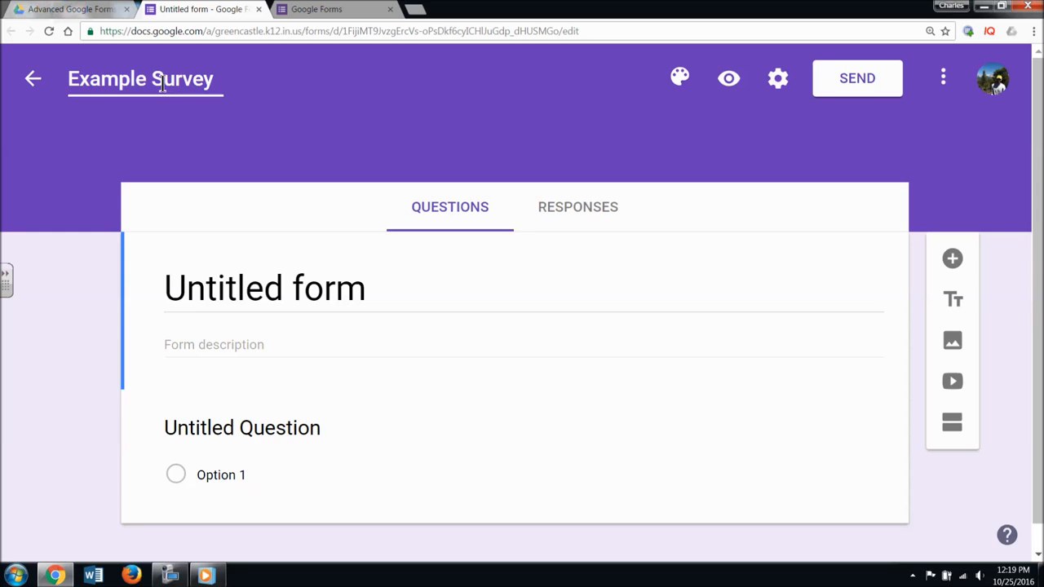
pyautogui.click(413, 127)
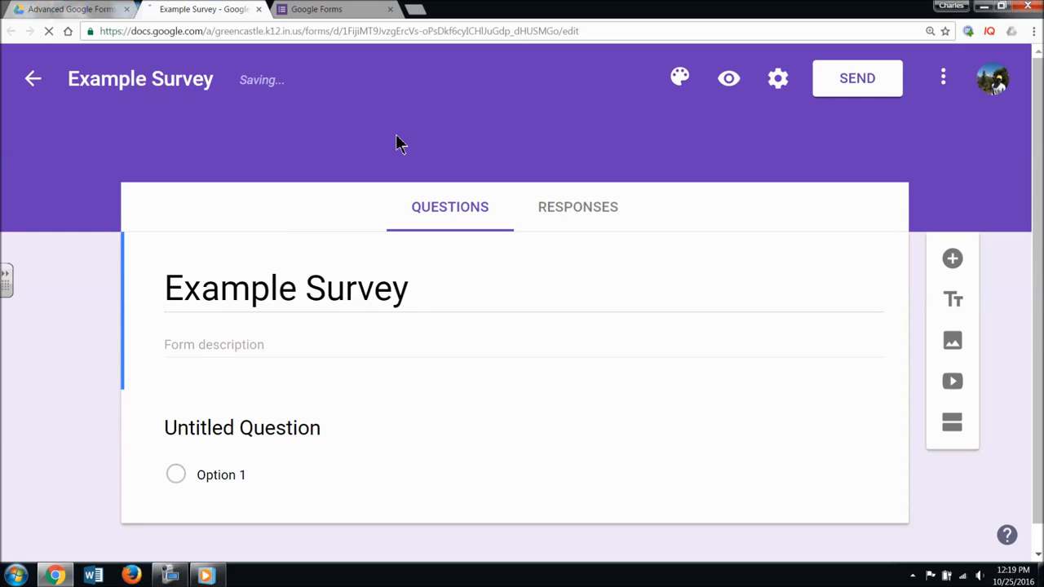
# - Add the form description 'Please provide an answer to these questions.'
pyautogui.click(268, 351)
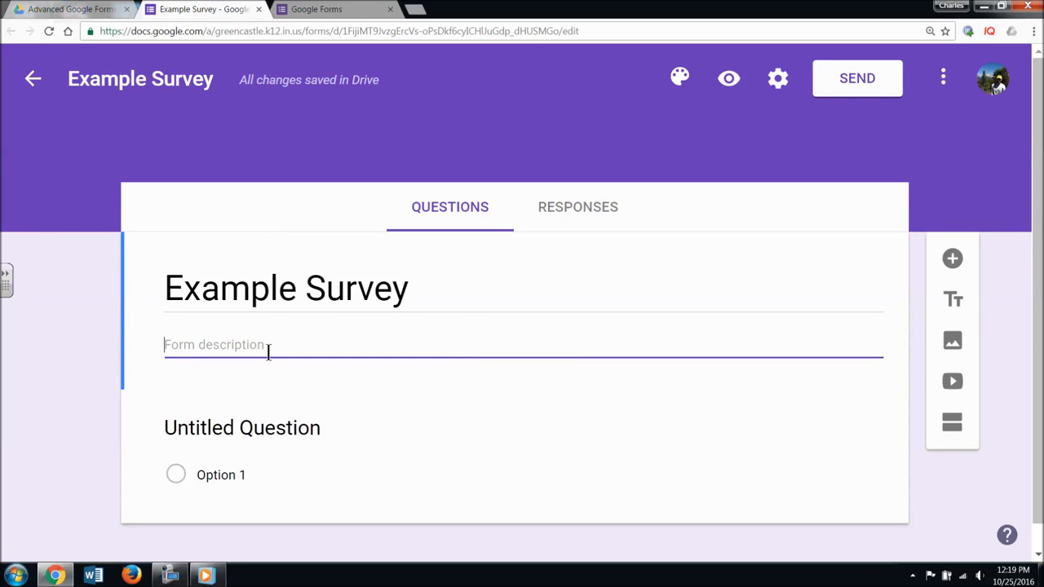
pyautogui.write('Please provide an as')
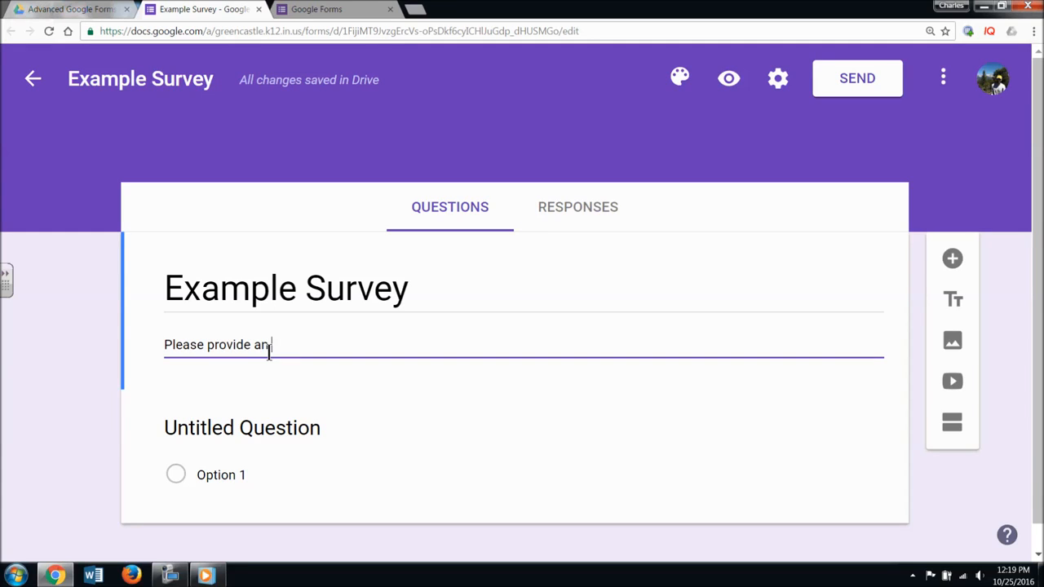
pyautogui.press('BackSpace')
pyautogui.write('n')
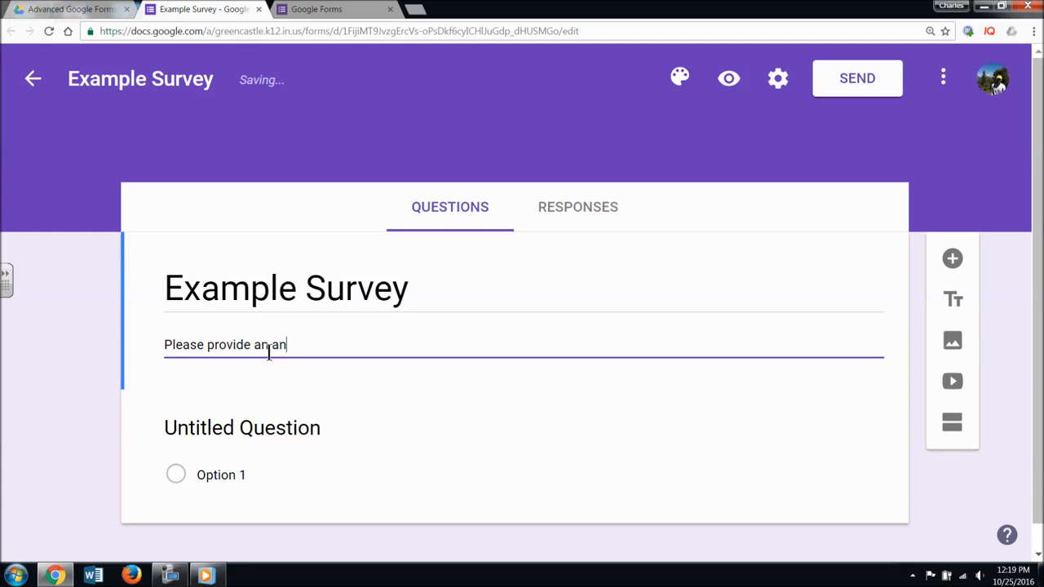
pyautogui.write('swer to these ')
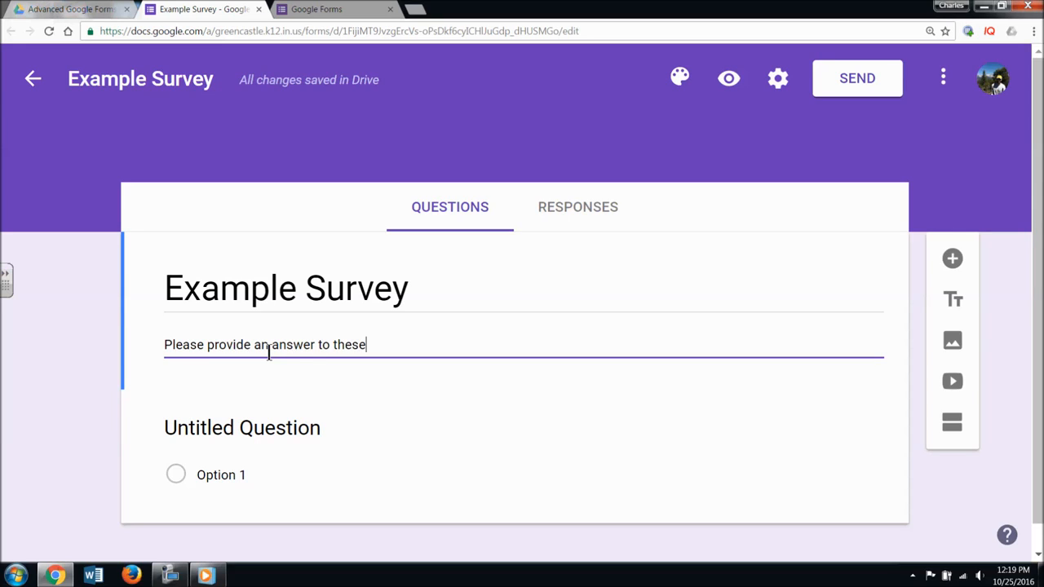
pyautogui.write('questions.')
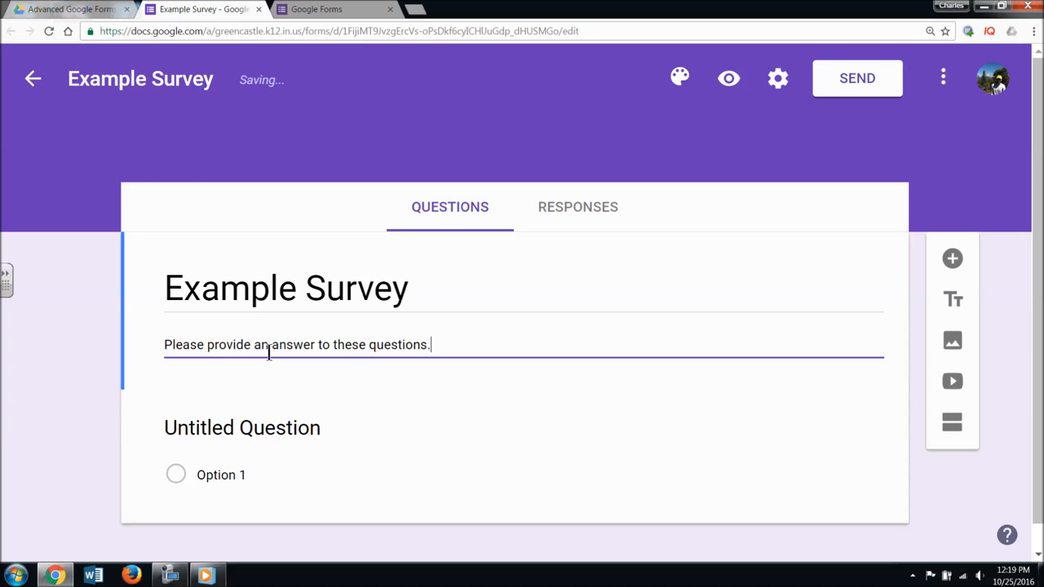
# - Open the form's settings and scroll through the available options
pyautogui.click(783, 86)
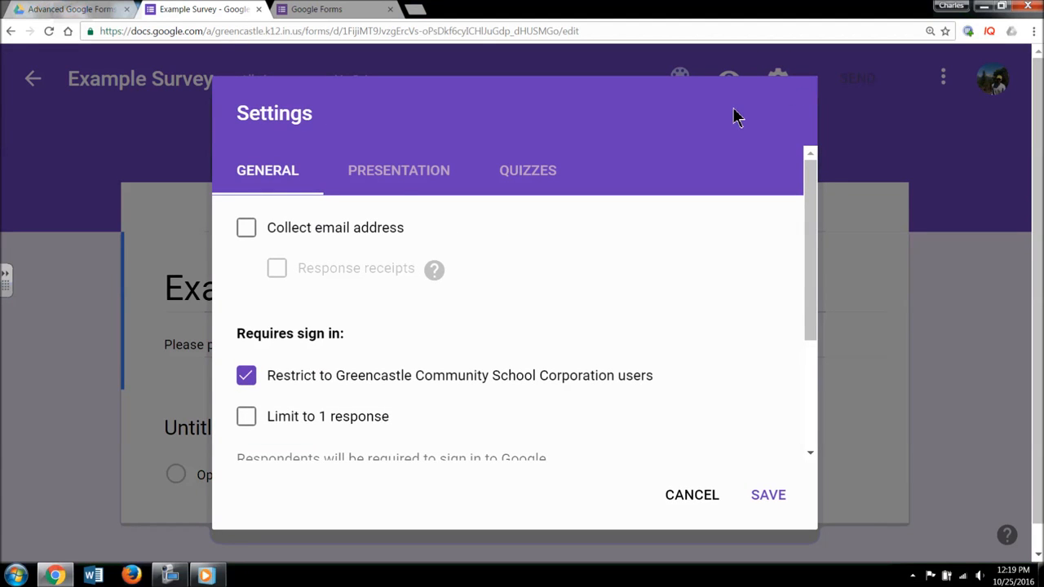
pyautogui.scroll(-2, 775, 236)
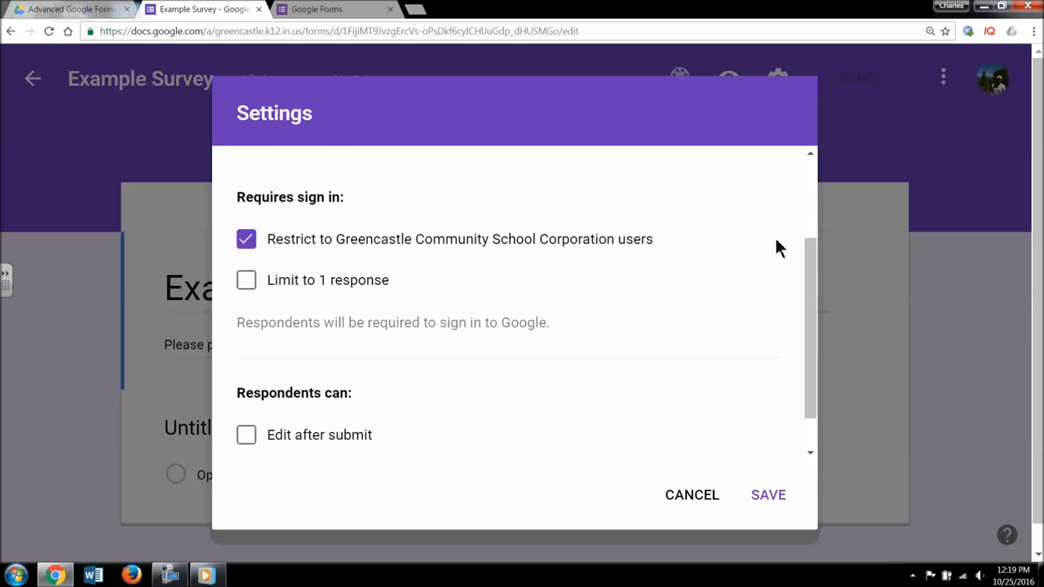
pyautogui.scroll(-1, 616, 215)
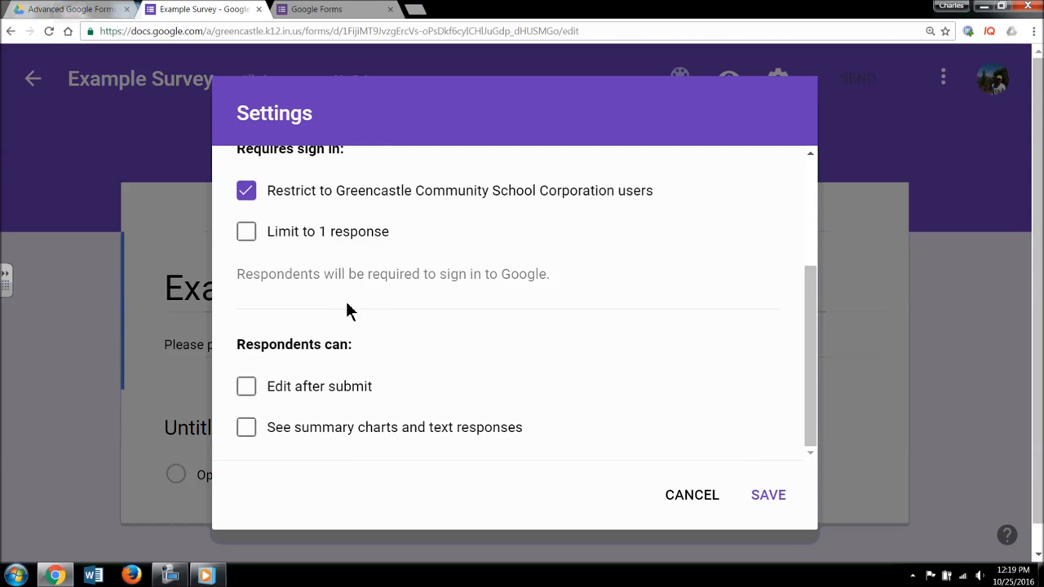
pyautogui.scroll(1, 350, 312)
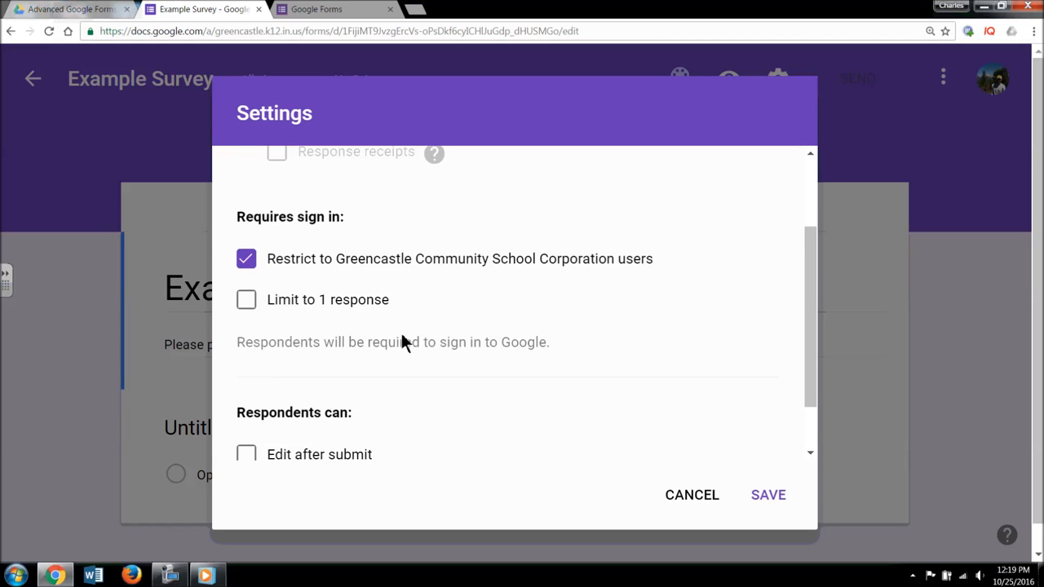
pyautogui.scroll(2, 402, 337)
pyautogui.scroll(-3, 401, 335)
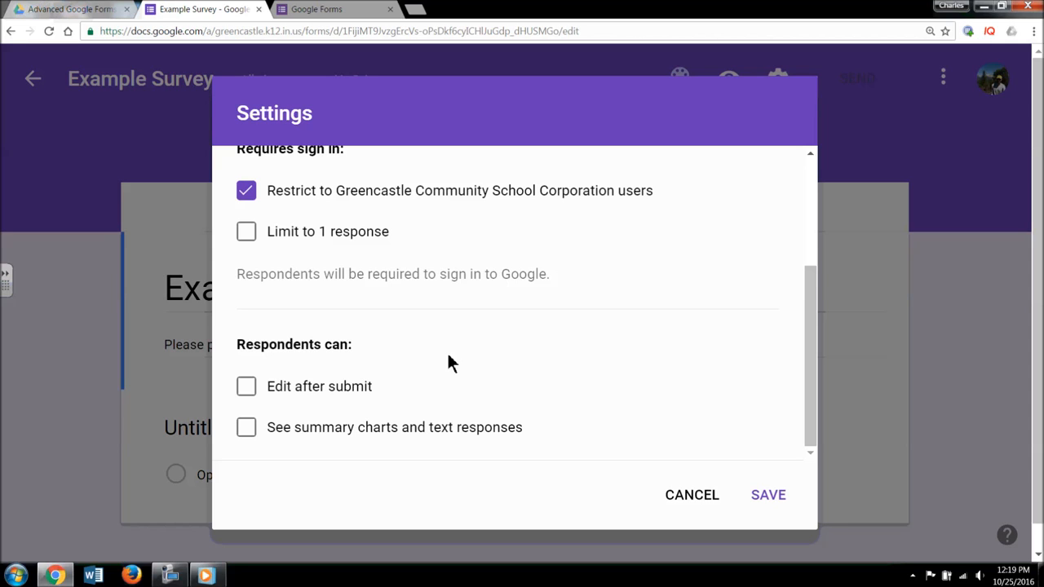
pyautogui.scroll(4, 447, 358)
# - Under Presentation, set the confirmation message to 'Thank you for completing this survey and assisting with our fundraiser.' and save
pyautogui.click(395, 181)
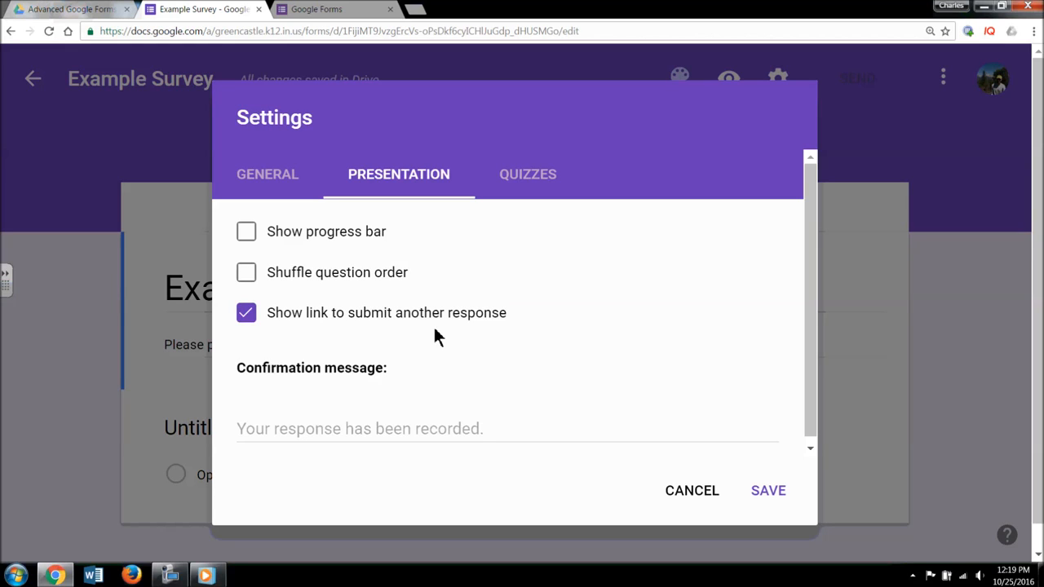
pyautogui.click(395, 431)
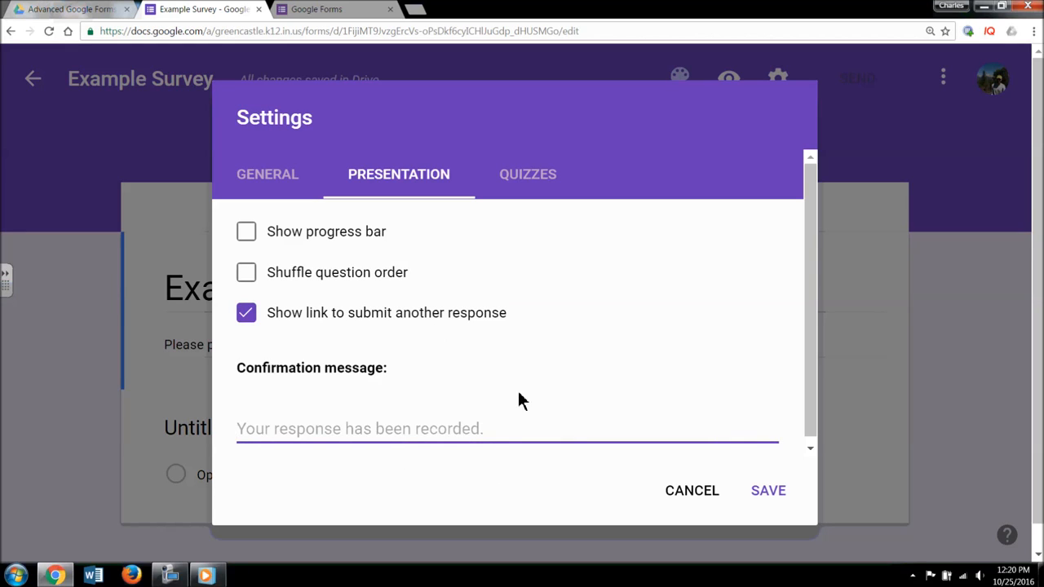
pyautogui.write('Thank you ')
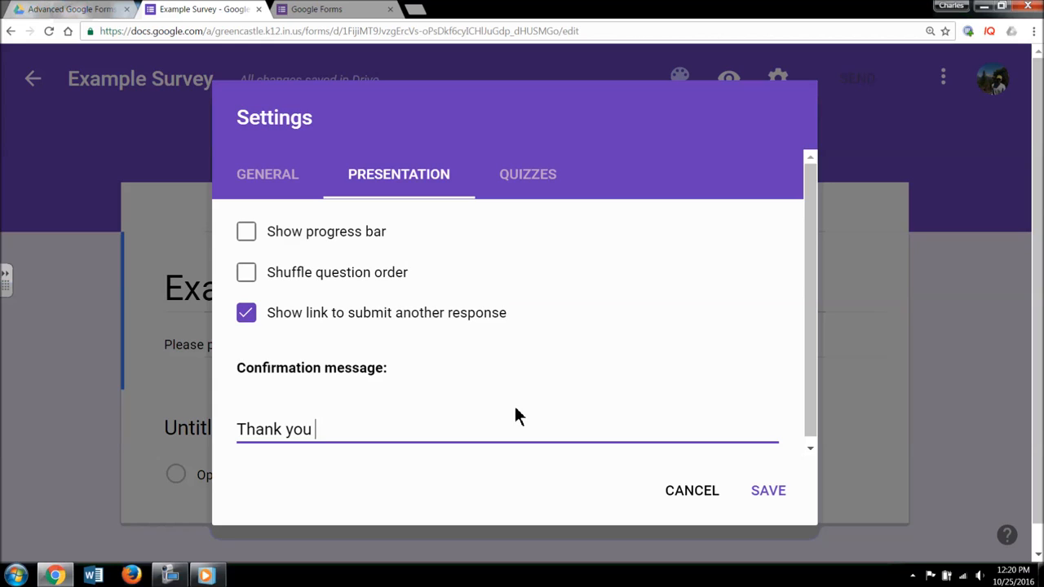
pyautogui.write('for completing this s')
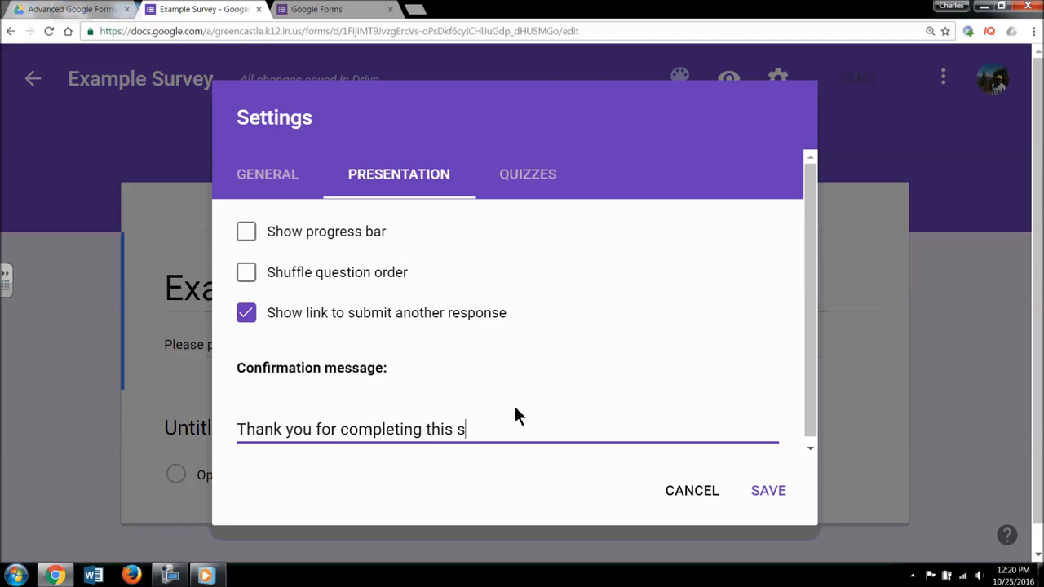
pyautogui.write('urvey and assisting wit')
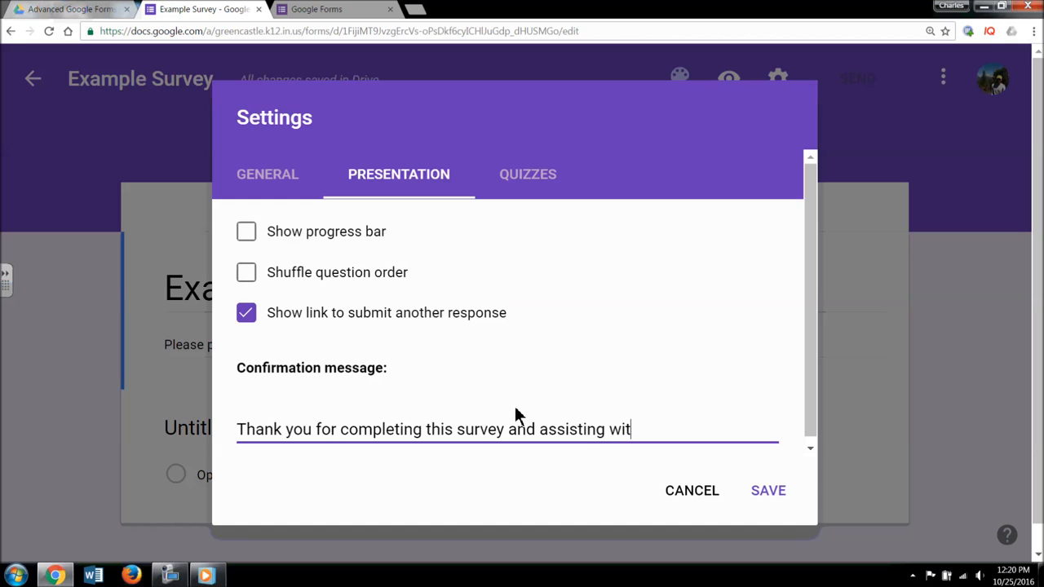
pyautogui.write('h our fundra')
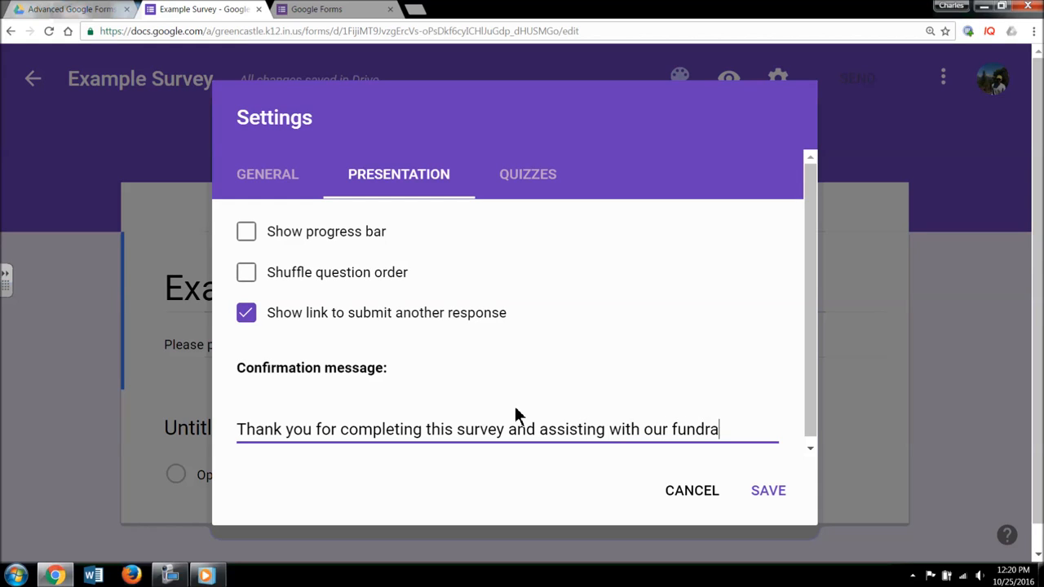
pyautogui.write('iswer')
pyautogui.press('BackSpace')
pyautogui.press('BackSpace')
pyautogui.press('BackSpace')
pyautogui.write('er.')
pyautogui.click(772, 494)
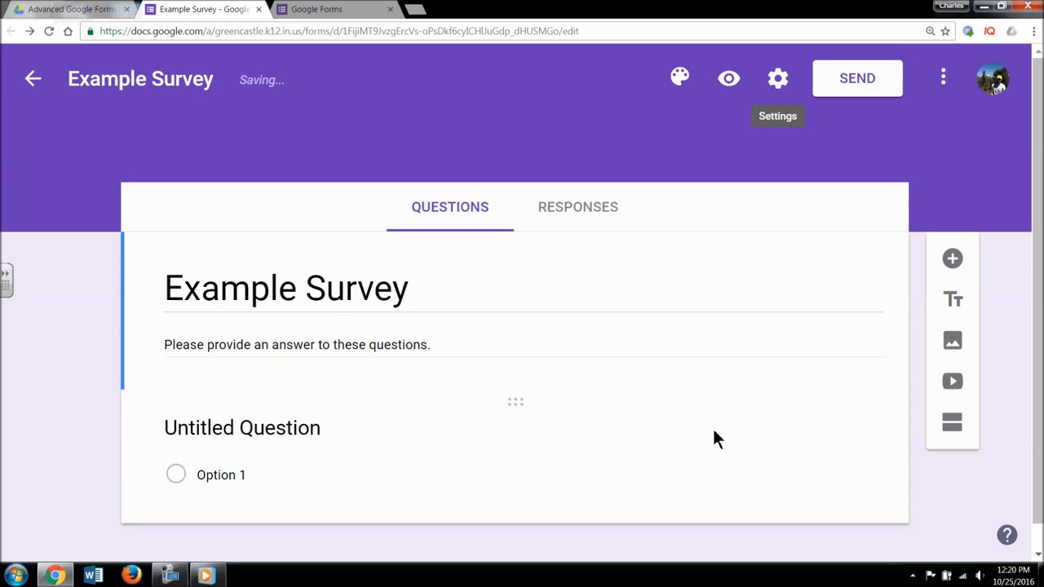
# - Retitle the first question 'Name', keep it as Short answer, and mark it required
pyautogui.scroll(-1, 513, 406)
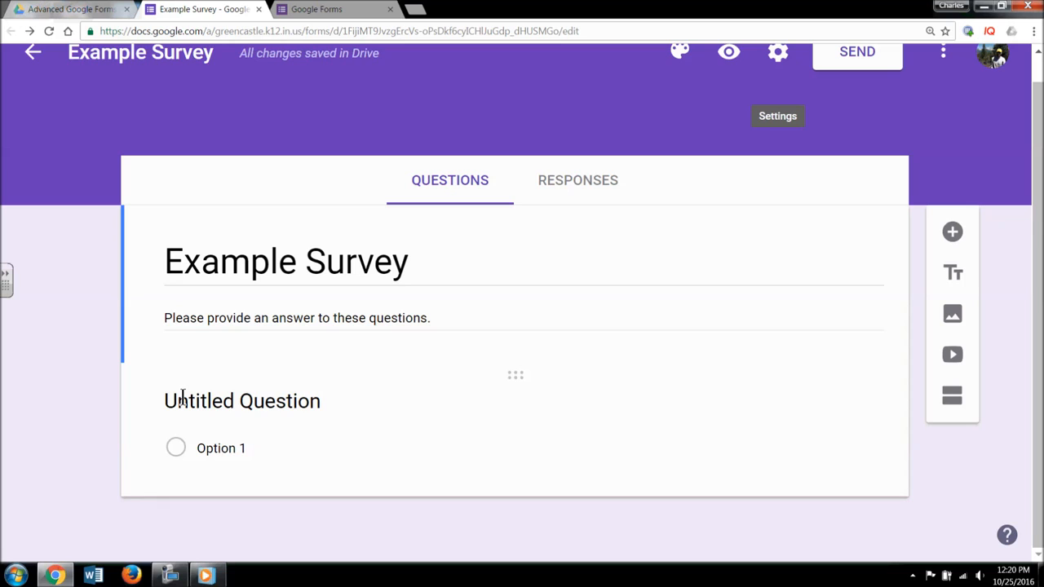
pyautogui.click(215, 401)
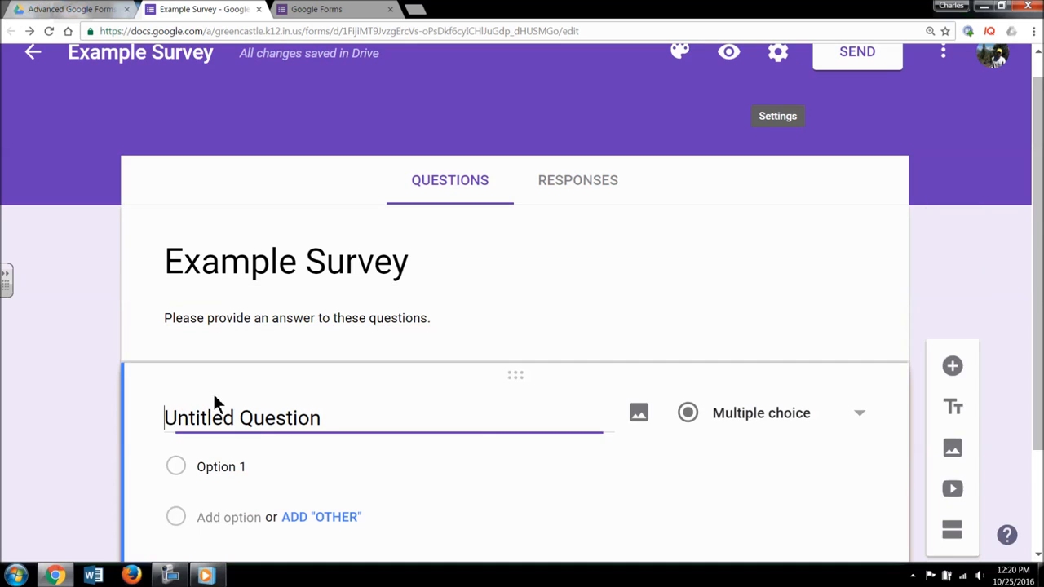
pyautogui.moveTo(324, 367); pyautogui.dragTo(137, 352)
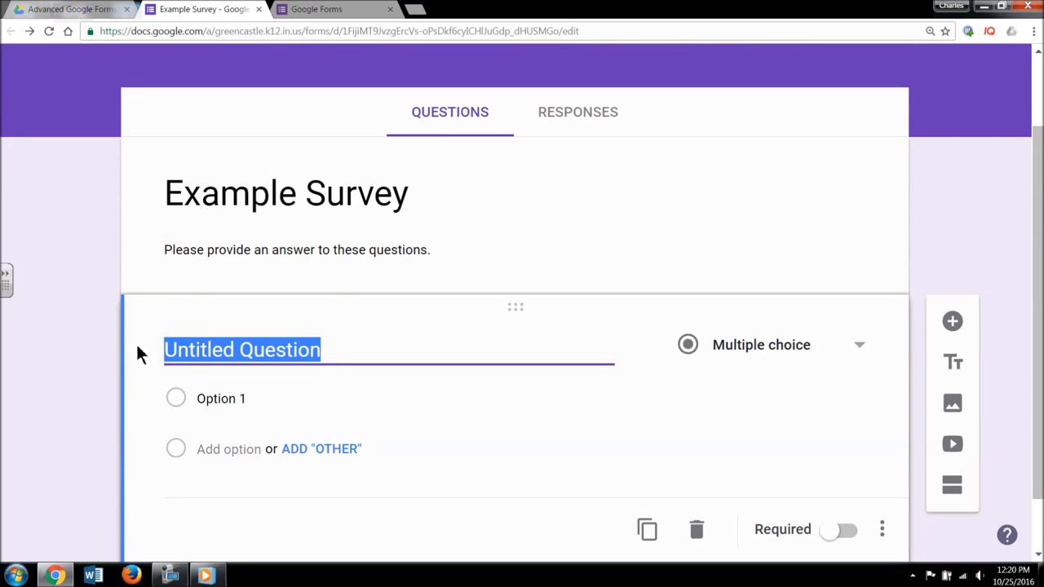
pyautogui.write('Name')
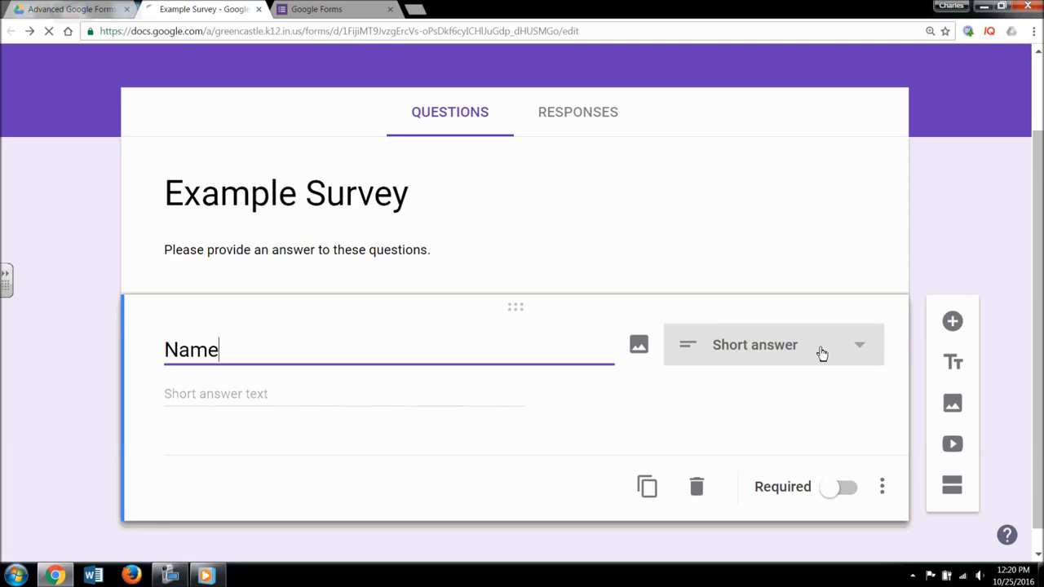
pyautogui.click(880, 353)
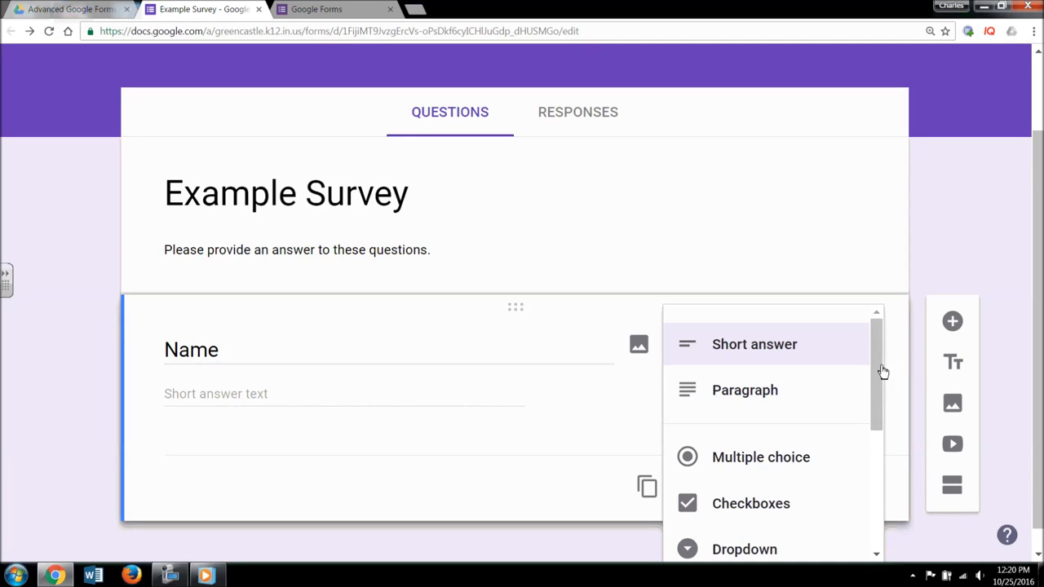
pyautogui.click(728, 358)
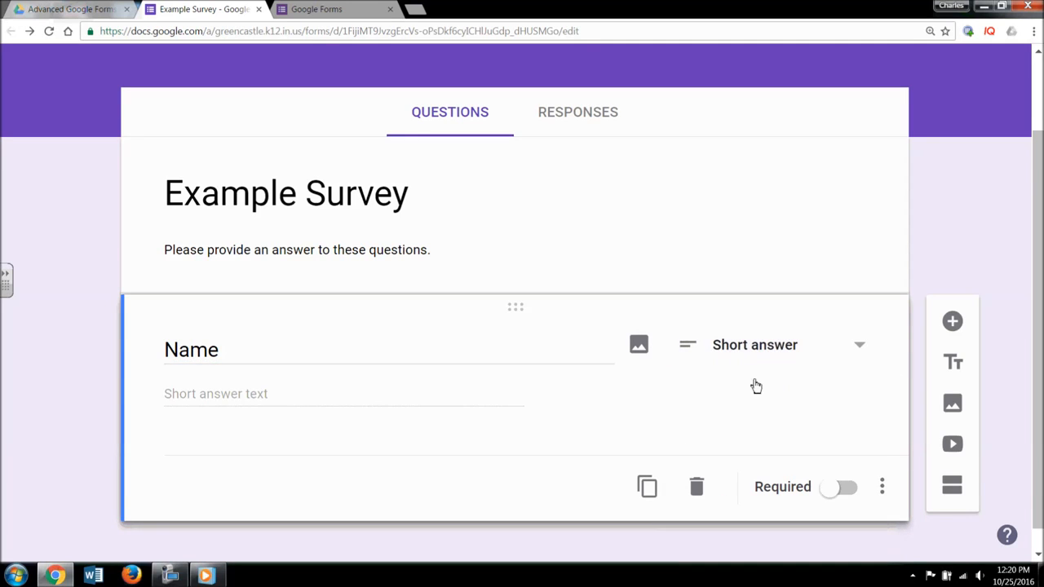
pyautogui.scroll(-1, 741, 409)
pyautogui.click(840, 464)
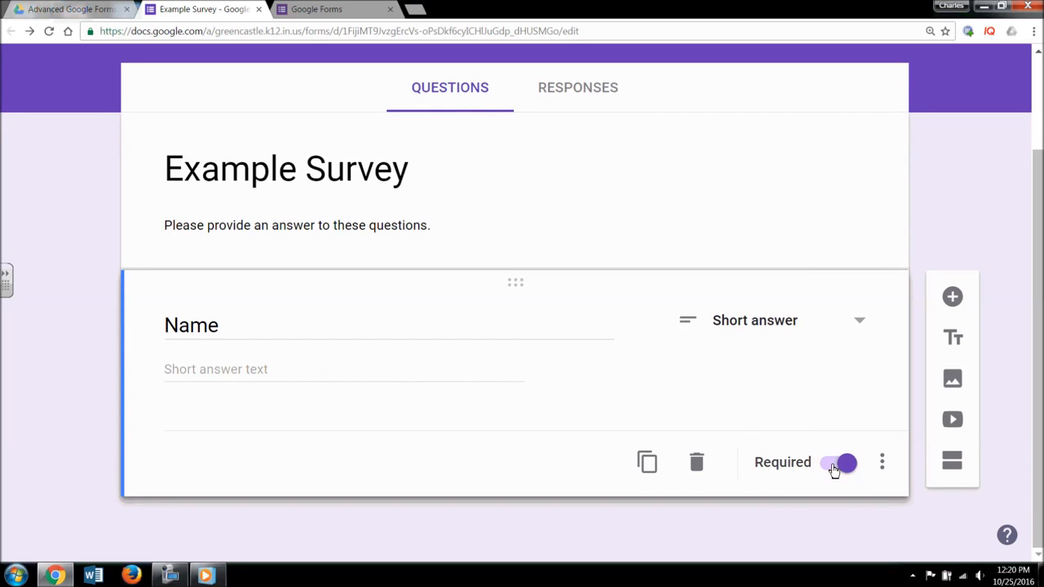
pyautogui.click(884, 467)
pyautogui.click(544, 487)
# - Add a question reading 'Can you work at the fundraiser on Saturday?'
pyautogui.click(960, 299)
pyautogui.write('Can you work at the ')
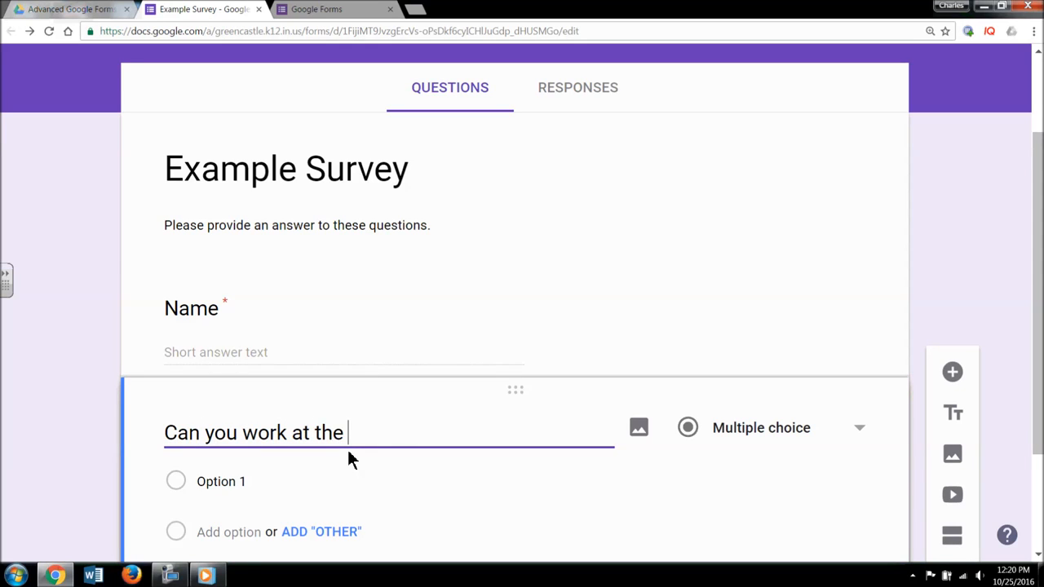
pyautogui.write('fundraiser on Saturday?')
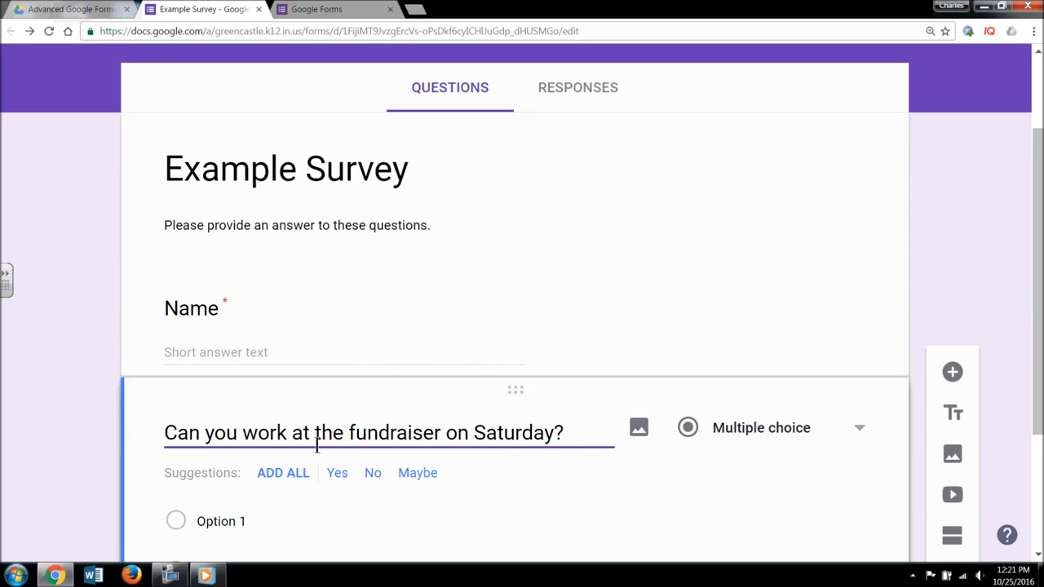
pyautogui.scroll(-2, 326, 436)
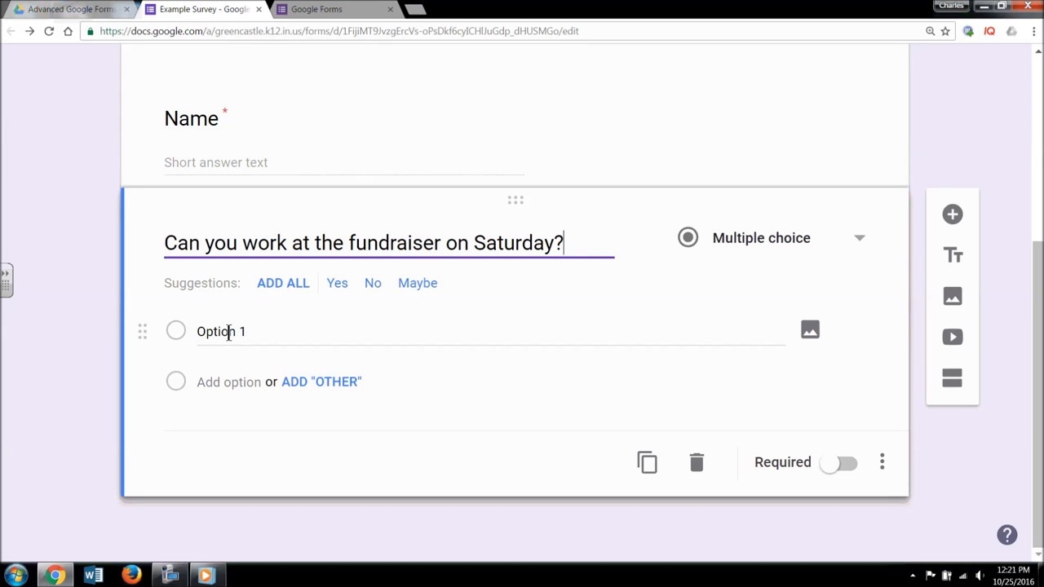
# - Give it Yes and No answers, dropping the suggested Maybe, and make it required
pyautogui.click(281, 284)
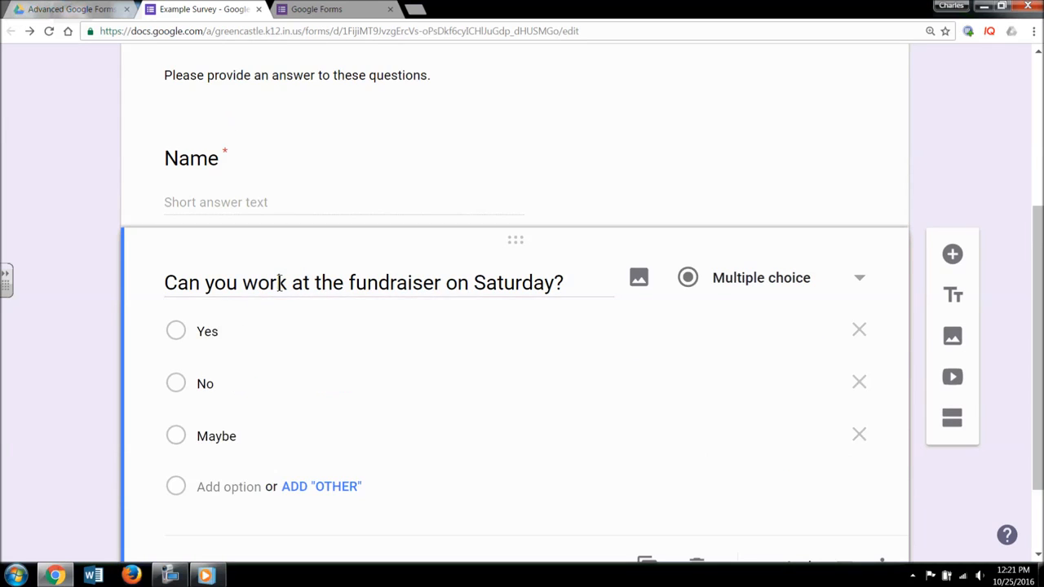
pyautogui.click(862, 437)
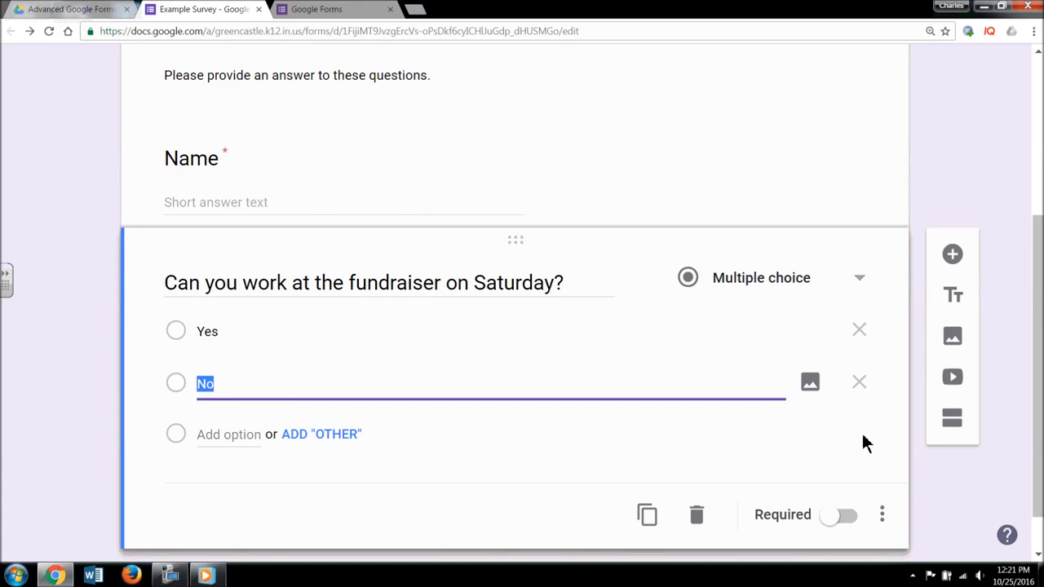
pyautogui.click(844, 516)
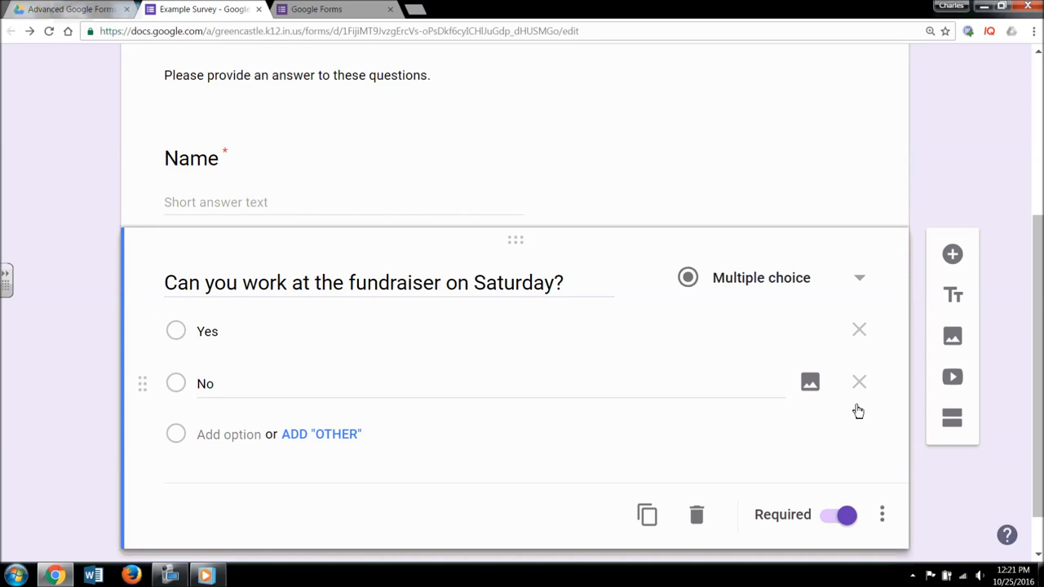
pyautogui.scroll(-1, 897, 455)
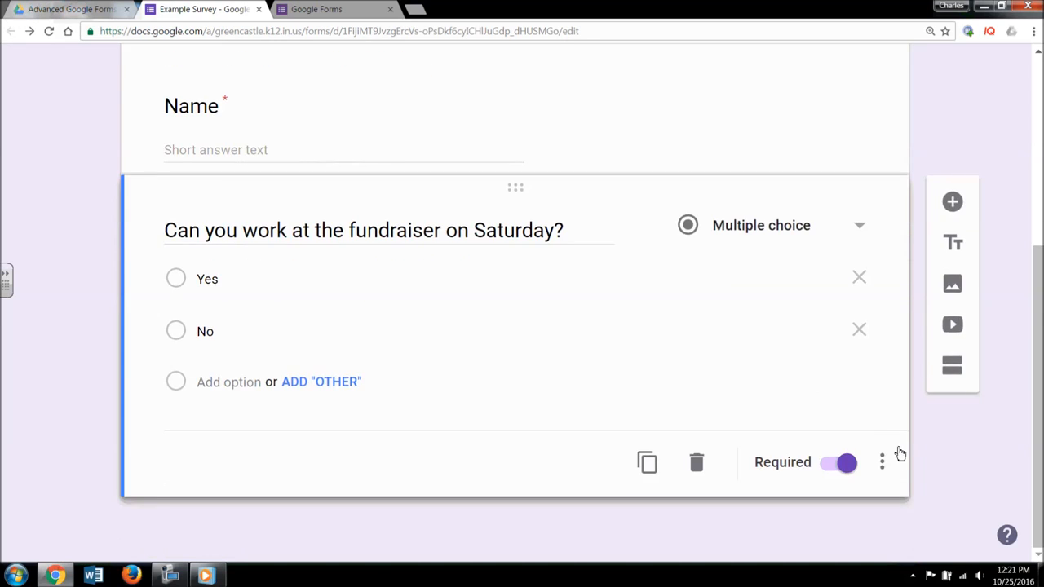
# - Add a 'Yes Section' with the description 'This section is for those people who are able to volunteer.'
pyautogui.click(961, 371)
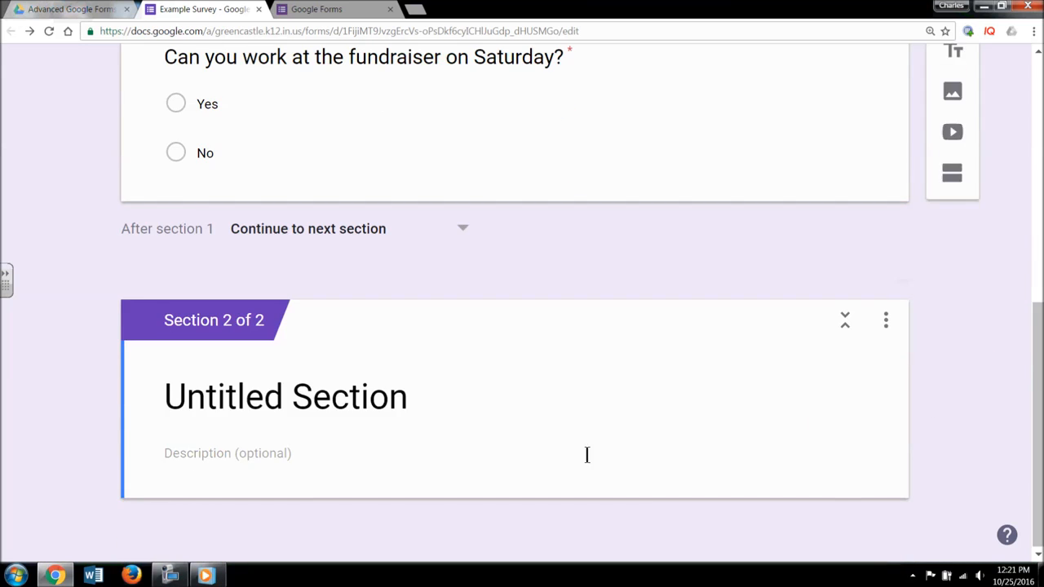
pyautogui.write('Yes ')
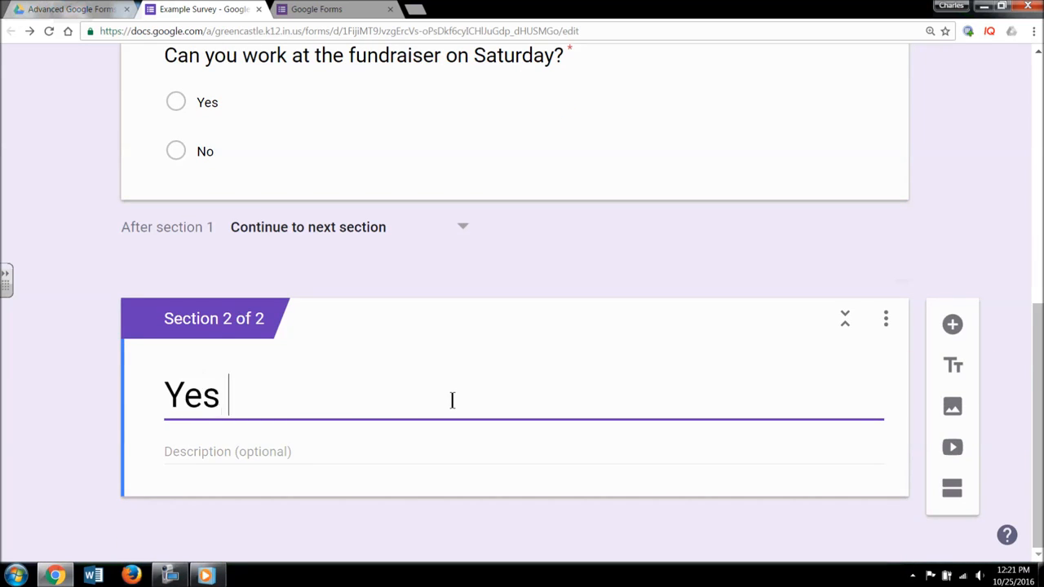
pyautogui.write('Section')
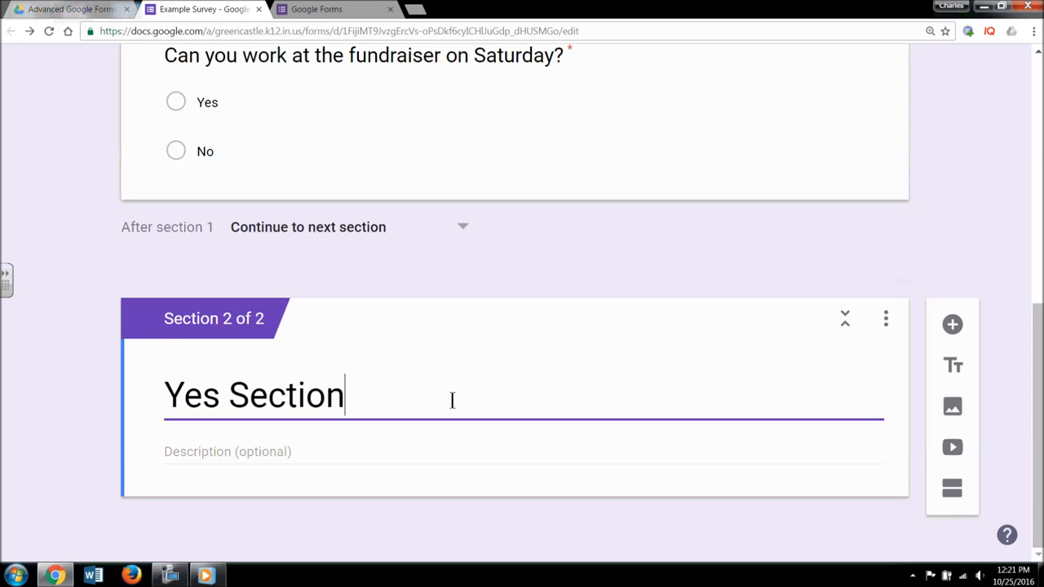
pyautogui.click(316, 459)
pyautogui.write('Thi')
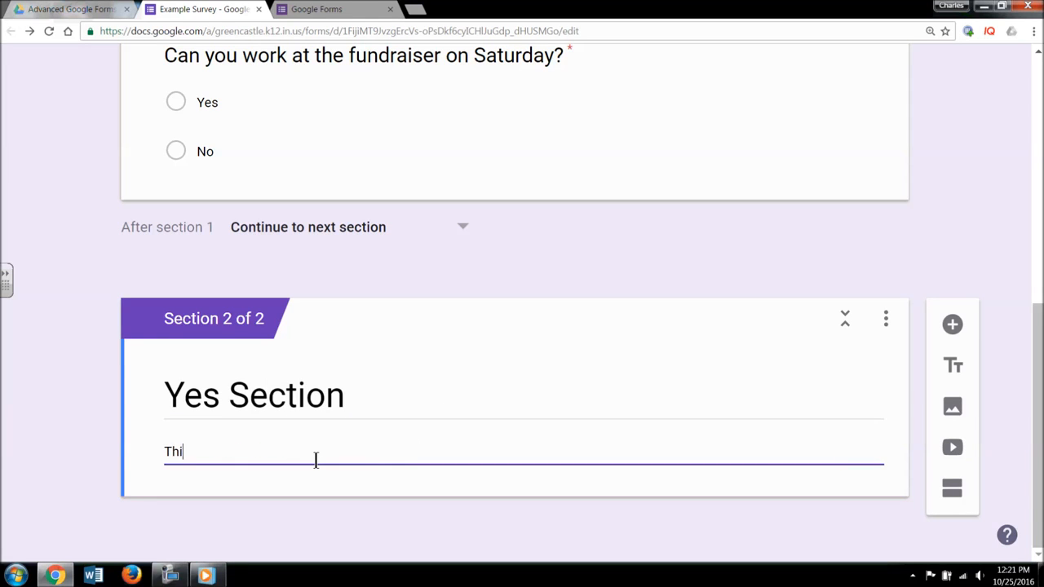
pyautogui.write('s section is for those ')
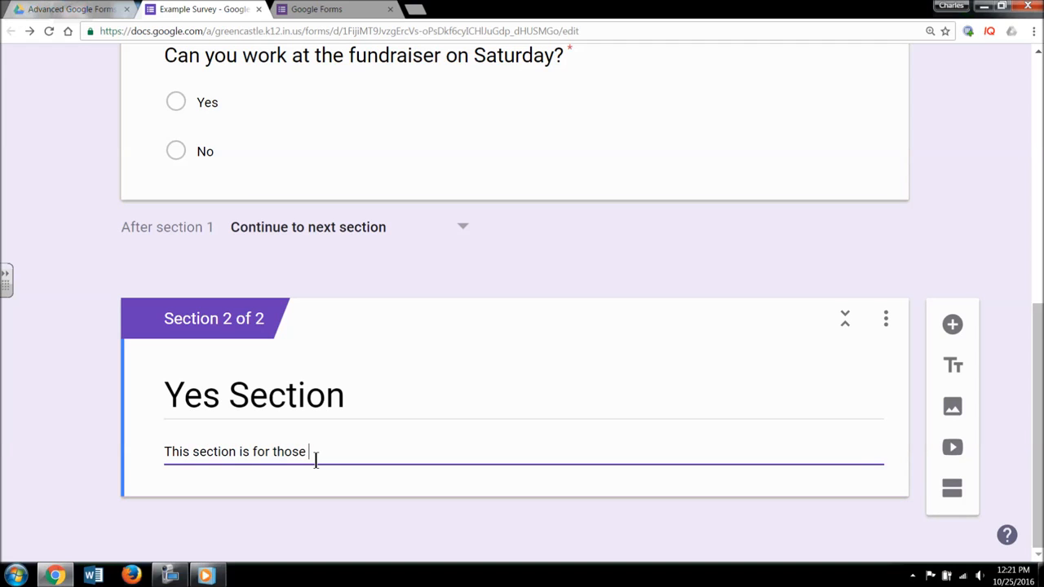
pyautogui.write('people who are able to ')
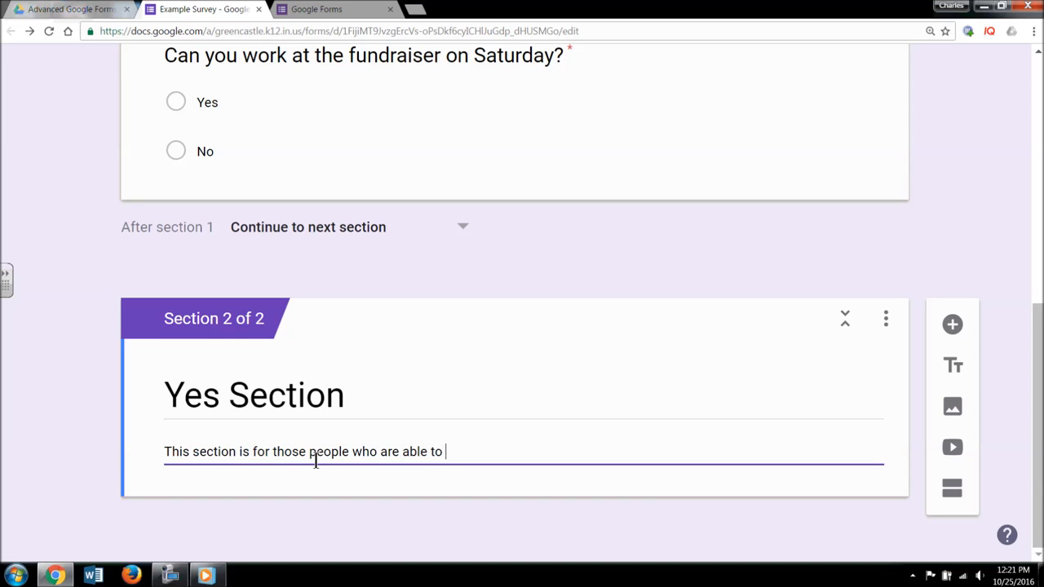
pyautogui.write('volunteer.')
# - Add a Yes Section question reading 'Which session best fits your schedule?'
pyautogui.click(952, 328)
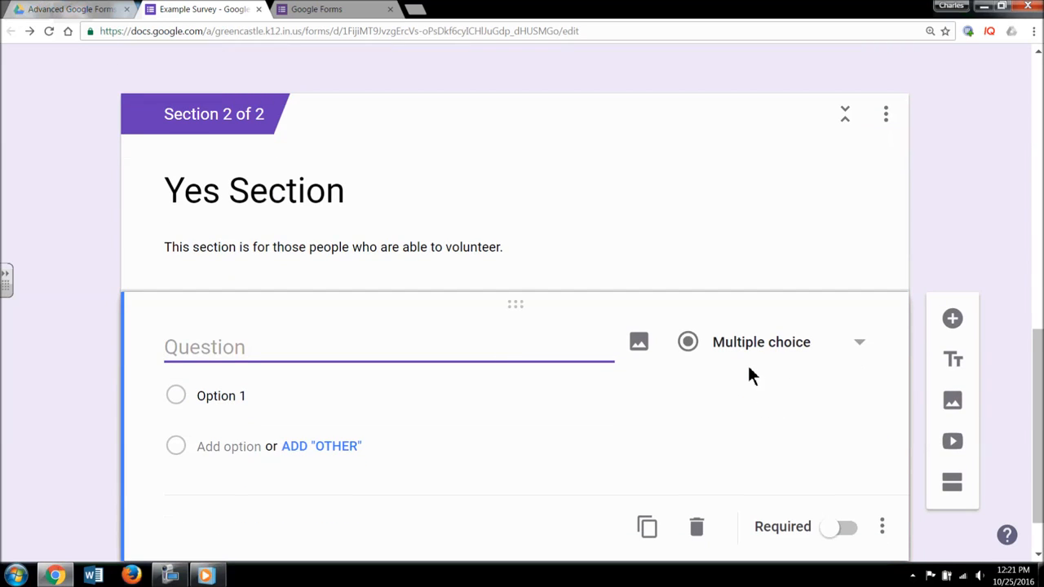
pyautogui.write('Wh')
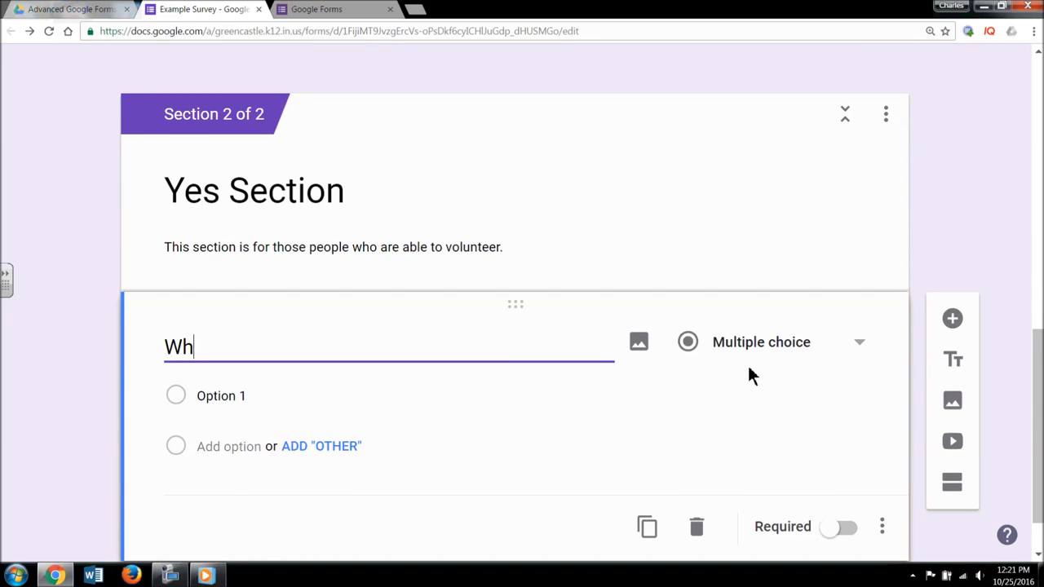
pyautogui.write('ich session ')
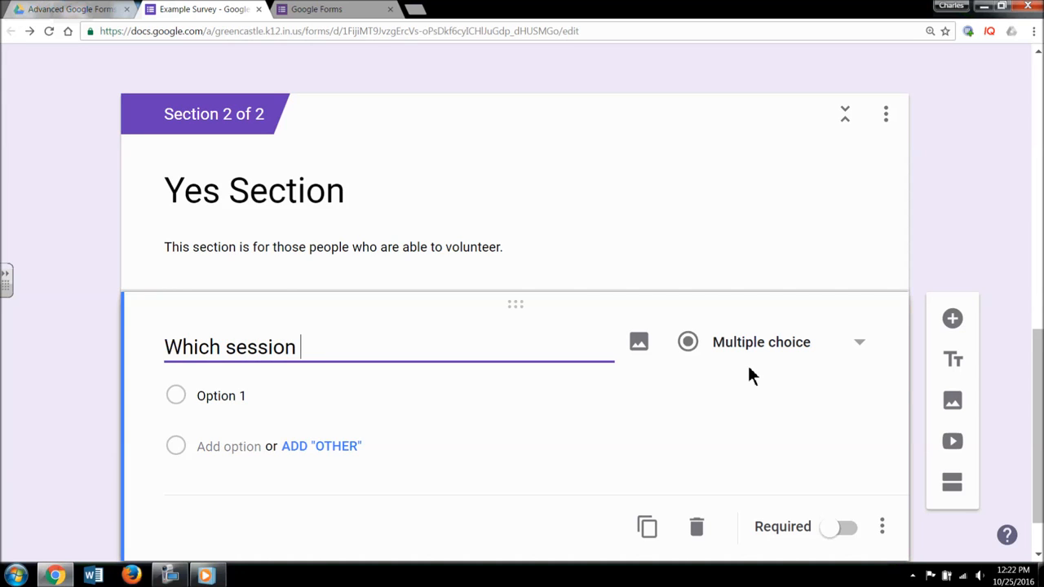
pyautogui.write('is')
pyautogui.press('BackSpace')
pyautogui.press('BackSpace')
pyautogui.press('BackSpace')
pyautogui.write('best fits your s')
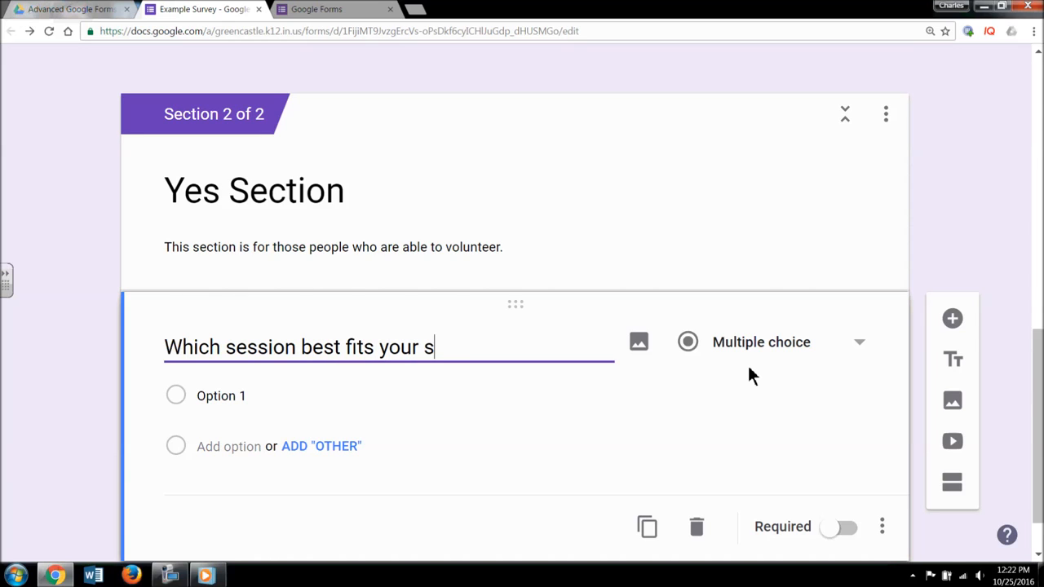
pyautogui.write('chedule?')
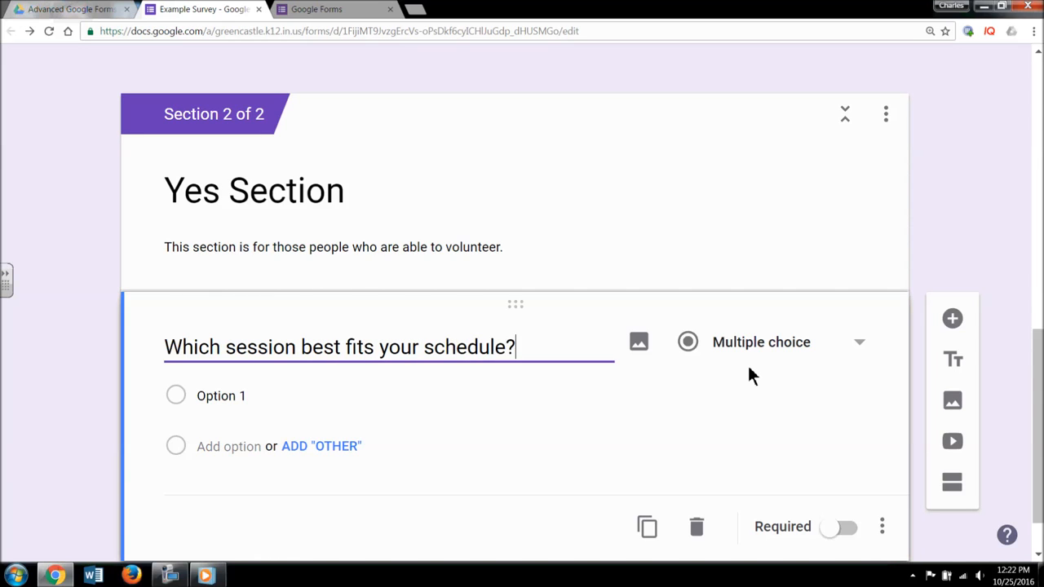
# - Give it the answer options Morning (9-12) and Afternoon (12-3)
pyautogui.click(236, 400)
pyautogui.write('Morning')
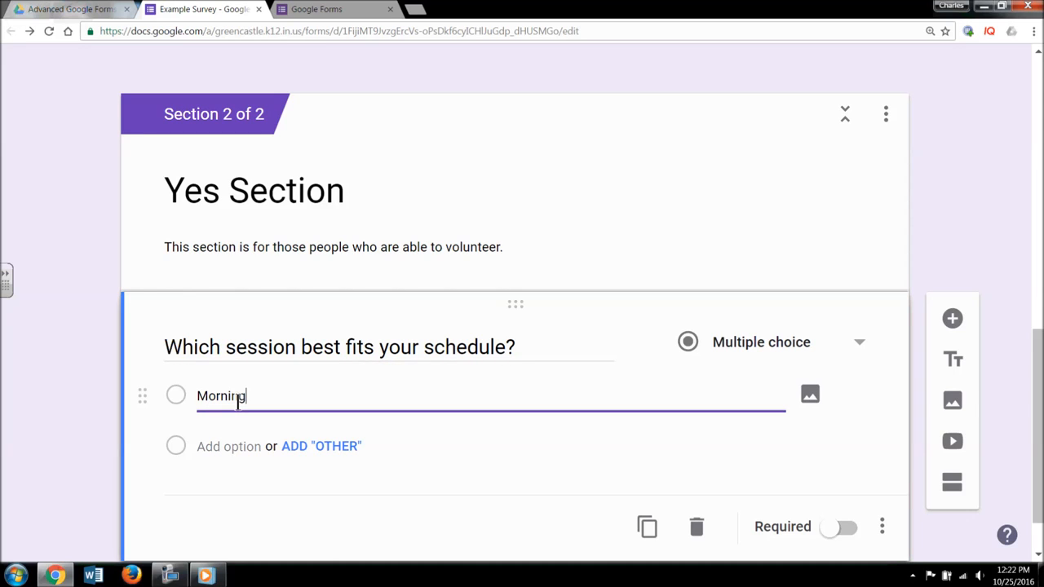
pyautogui.click(236, 448)
pyautogui.write('A')
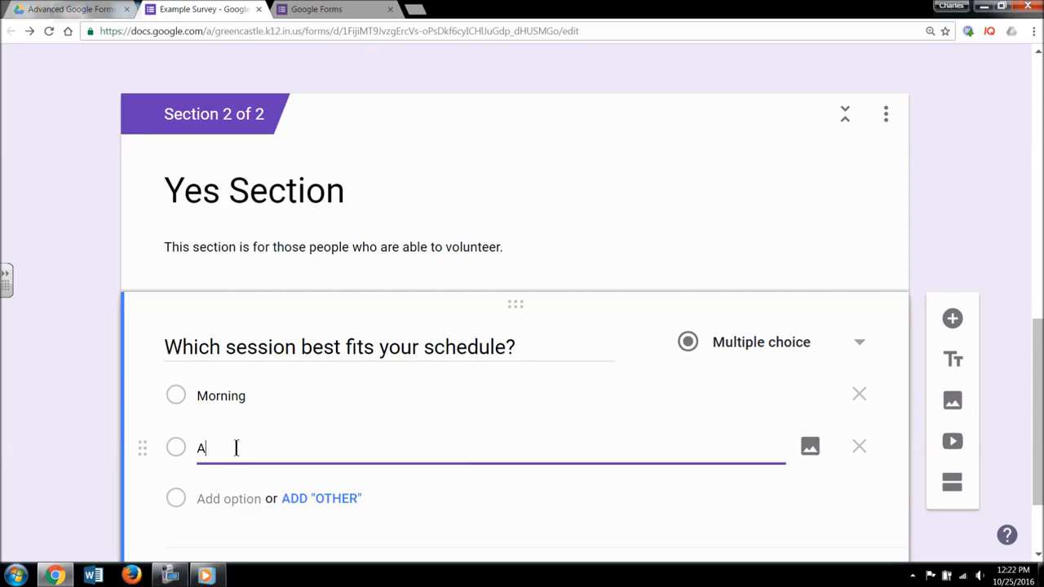
pyautogui.write('fternoon')
pyautogui.click(265, 397)
pyautogui.click(270, 396)
pyautogui.write('(')
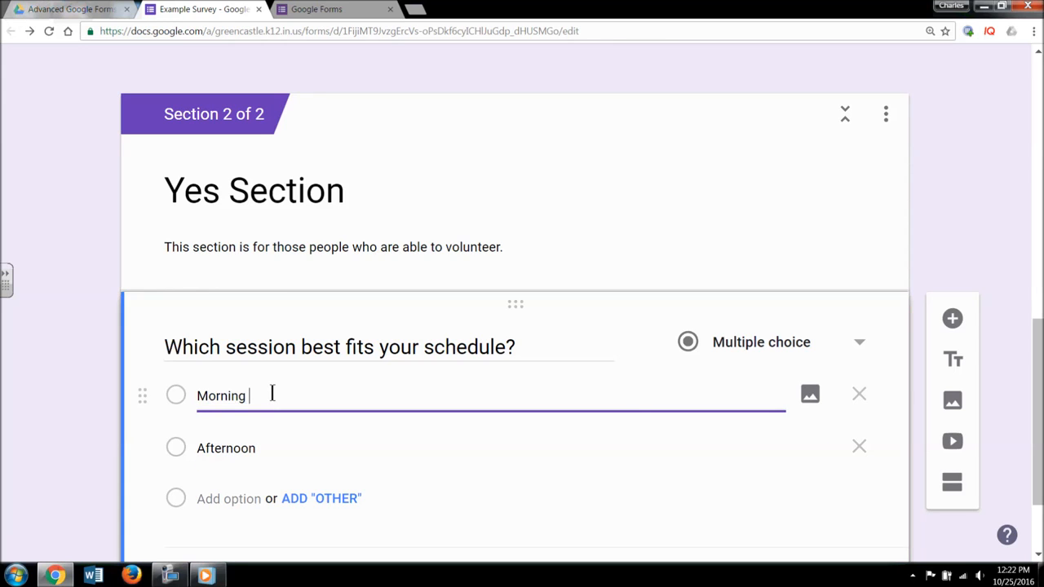
pyautogui.write('9-12)')
pyautogui.click(281, 447)
pyautogui.click(282, 447)
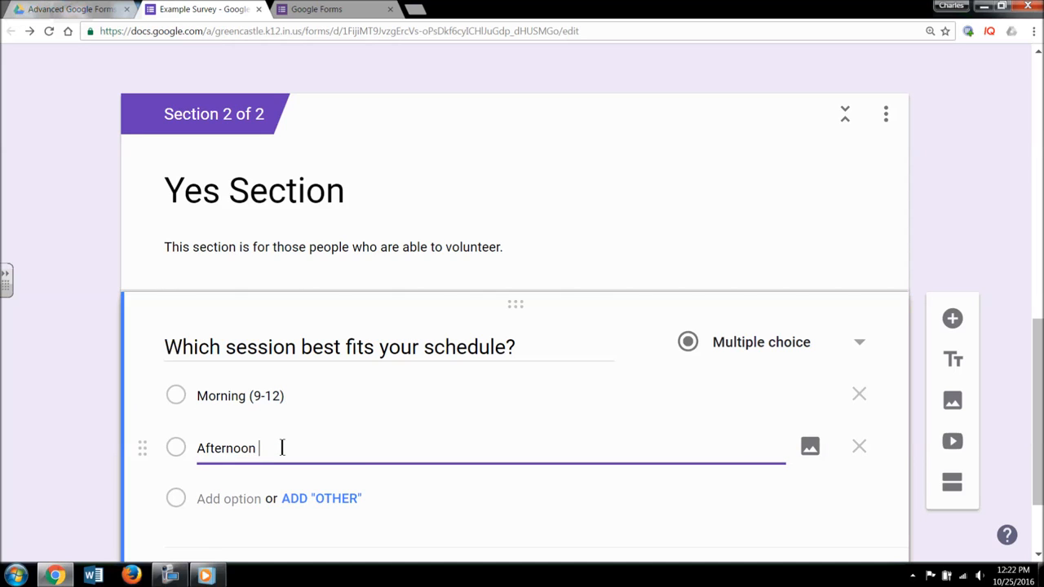
pyautogui.write('(12-3)')
# - Make the schedule question required
pyautogui.scroll(-1, 449, 445)
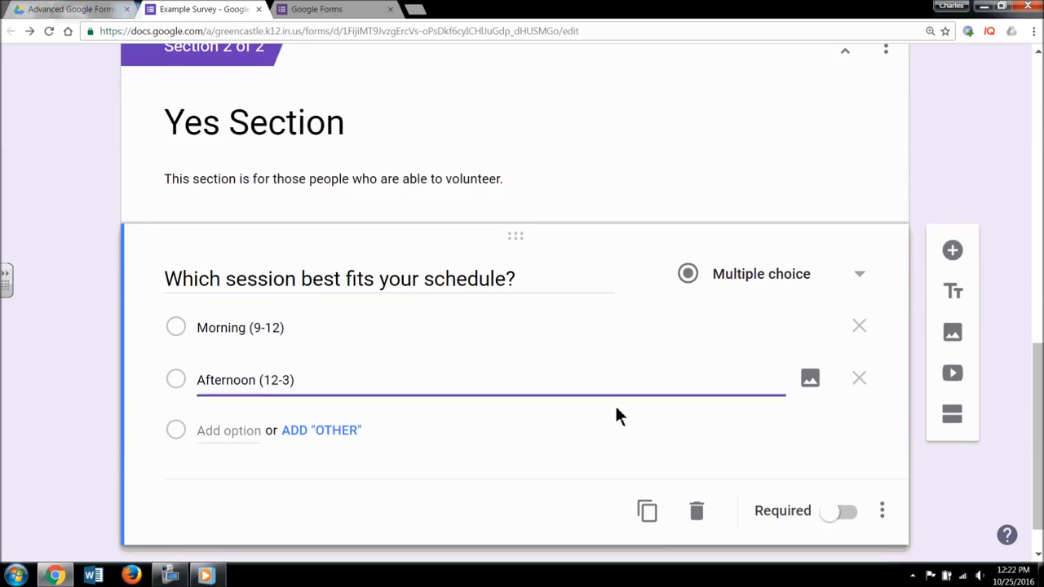
pyautogui.click(836, 513)
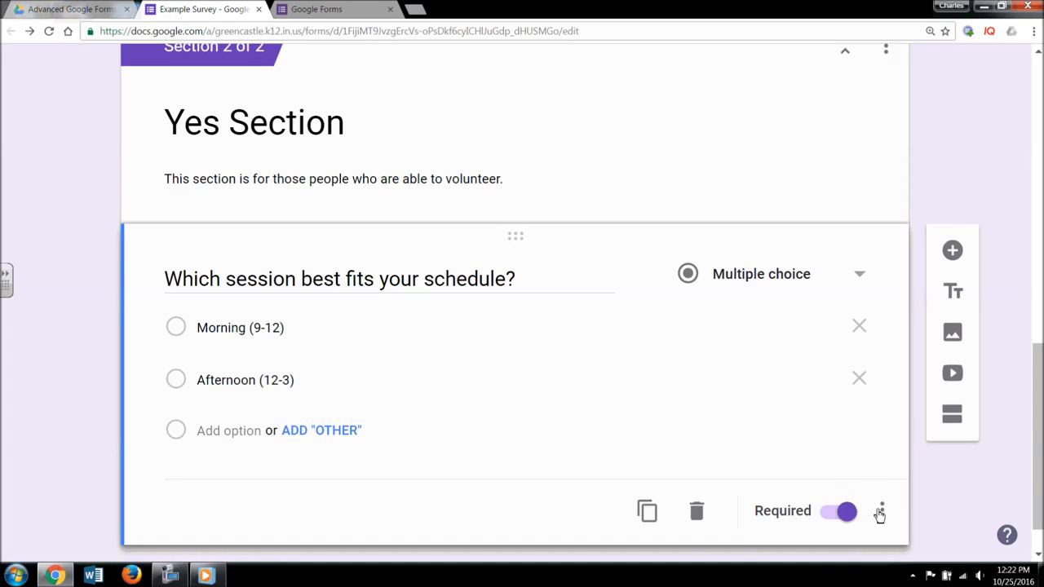
pyautogui.scroll(2, 876, 514)
pyautogui.scroll(4, 876, 488)
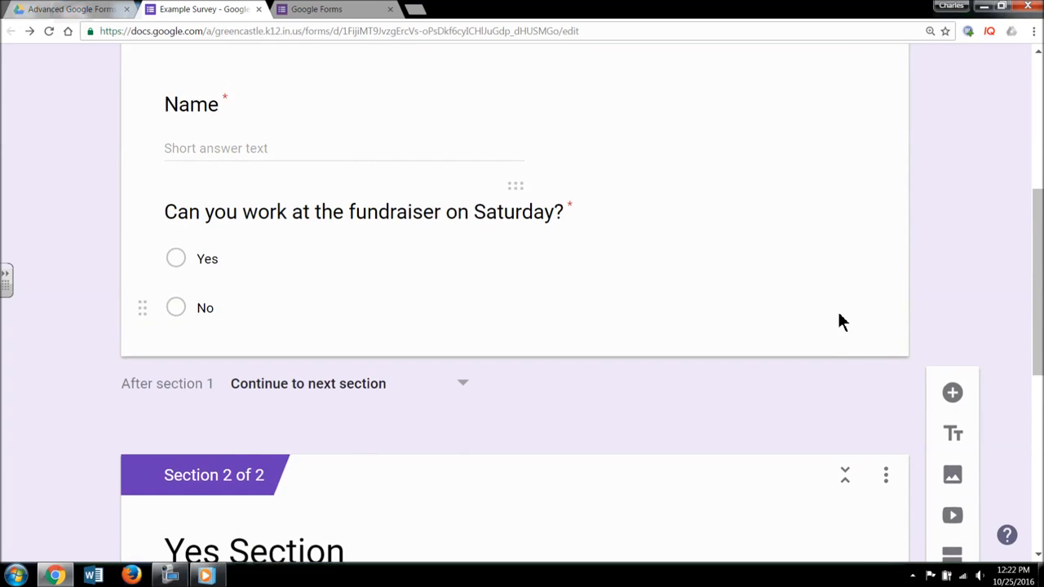
# - Route the fundraiser question by answer: Yes goes to section 2, No submits the form
pyautogui.click(841, 388)
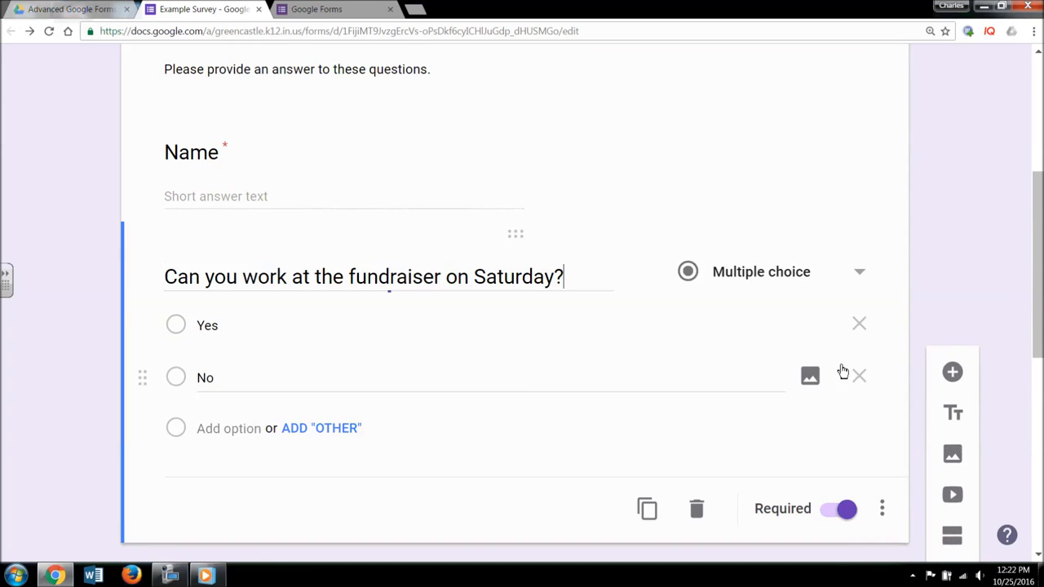
pyautogui.click(884, 509)
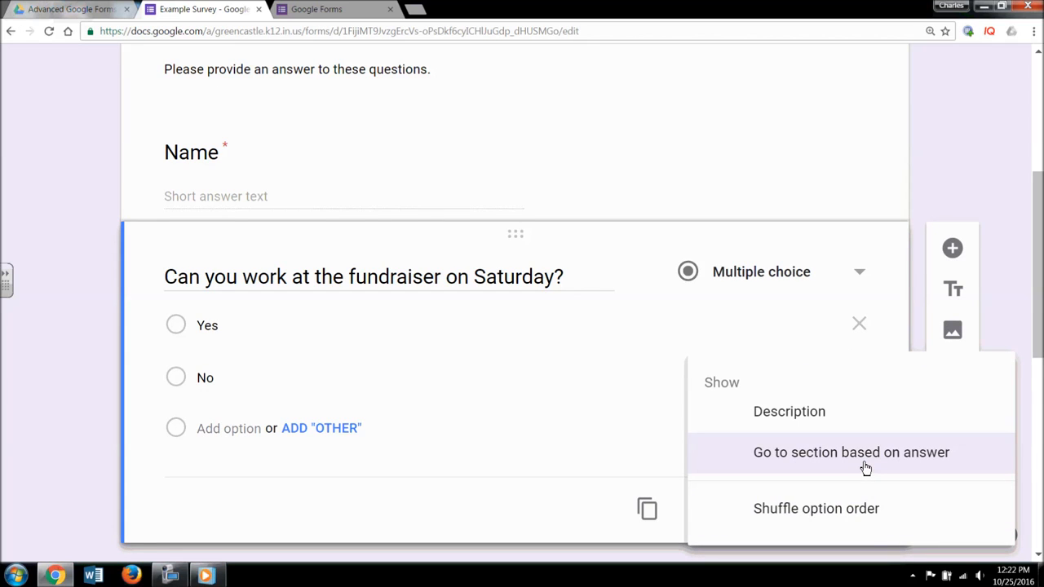
pyautogui.click(866, 468)
pyautogui.scroll(-2, 494, 340)
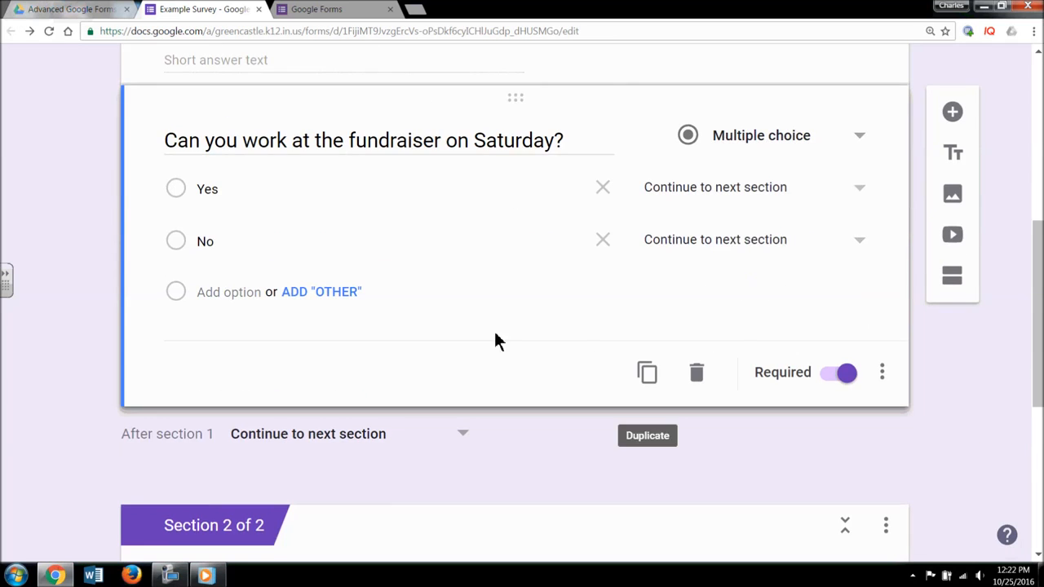
pyautogui.click(857, 195)
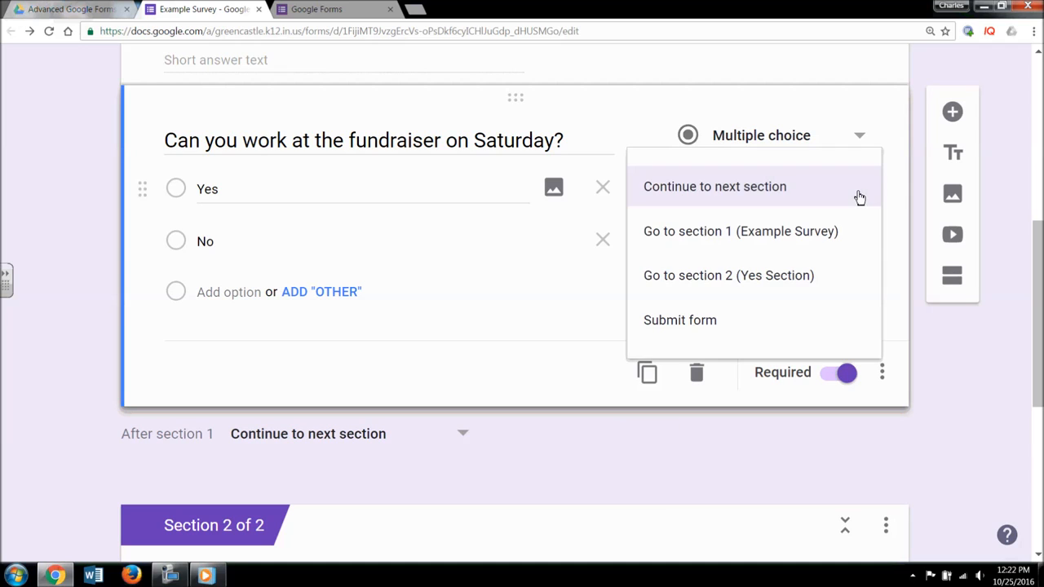
pyautogui.click(800, 288)
pyautogui.click(786, 247)
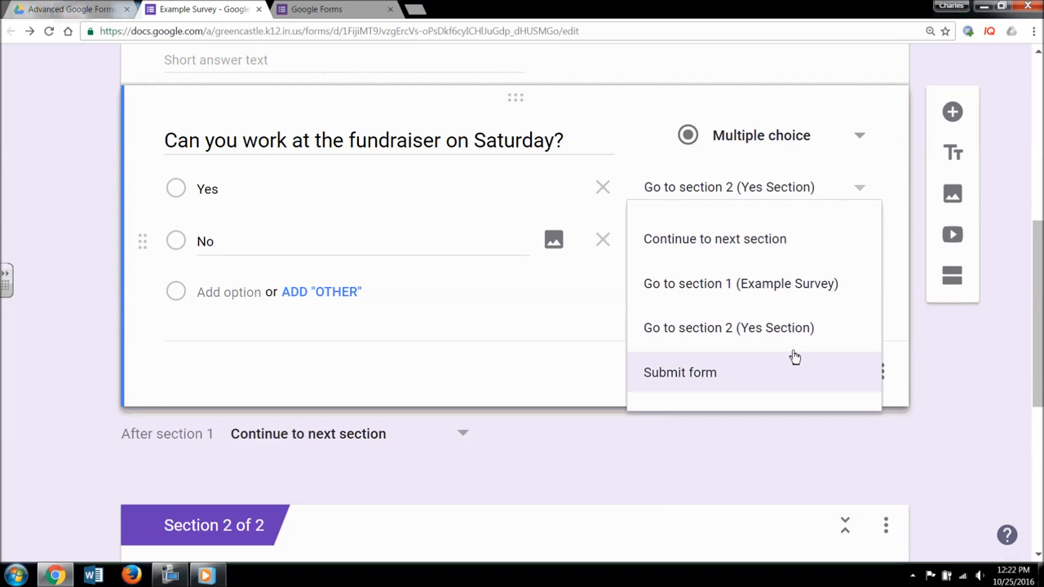
pyautogui.click(804, 376)
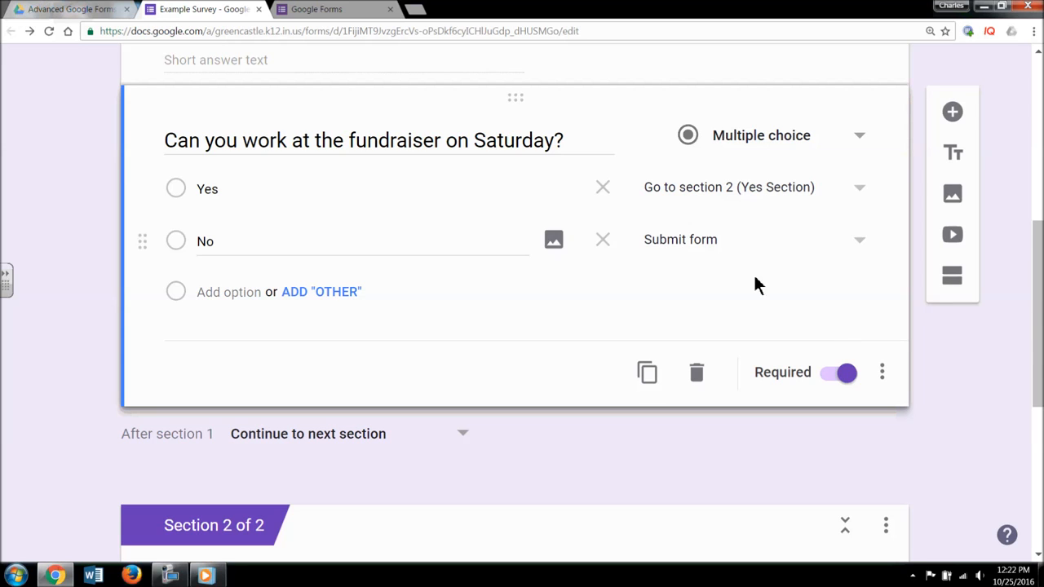
pyautogui.scroll(-2, 775, 314)
pyautogui.scroll(-1, 743, 318)
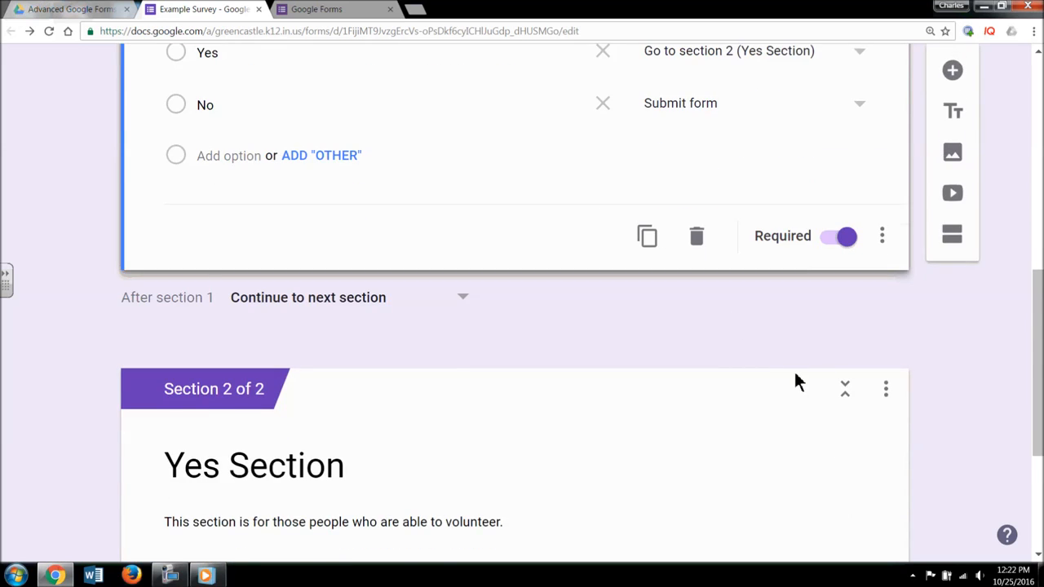
pyautogui.scroll(-3, 796, 377)
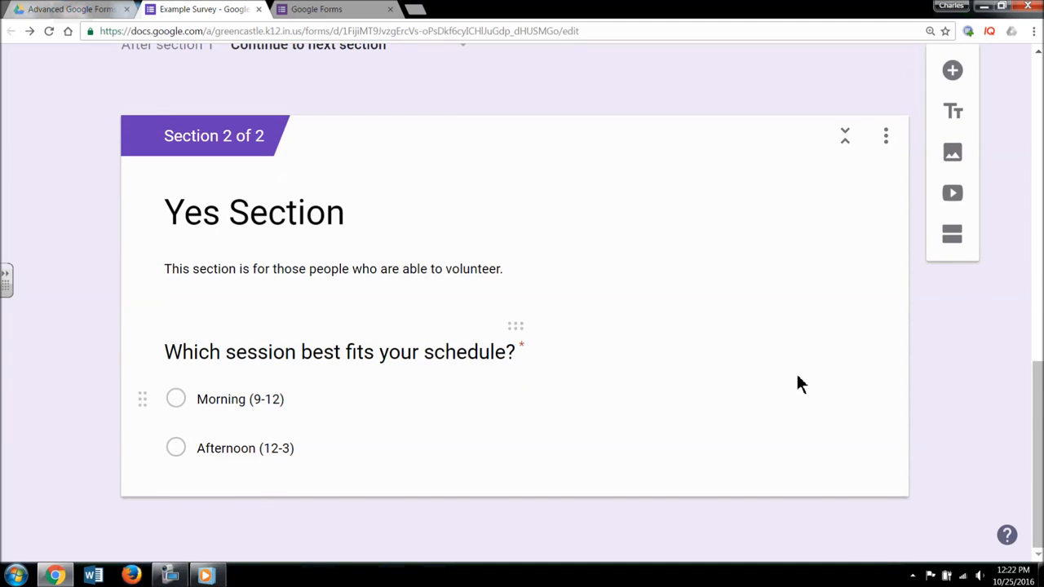
pyautogui.scroll(10, 798, 376)
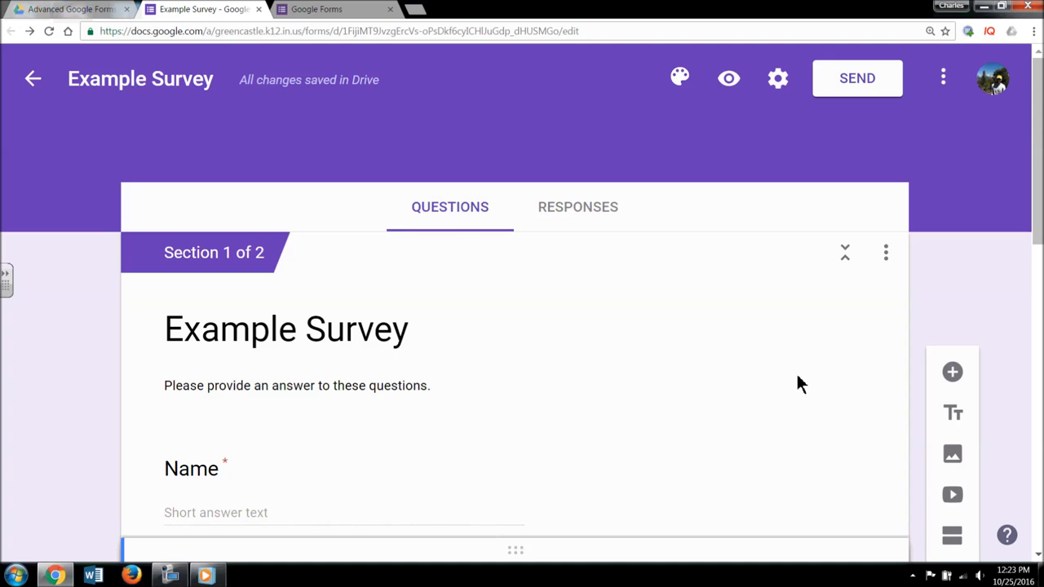
# - Enable Show progress bar in the Presentation settings and save
pyautogui.click(778, 78)
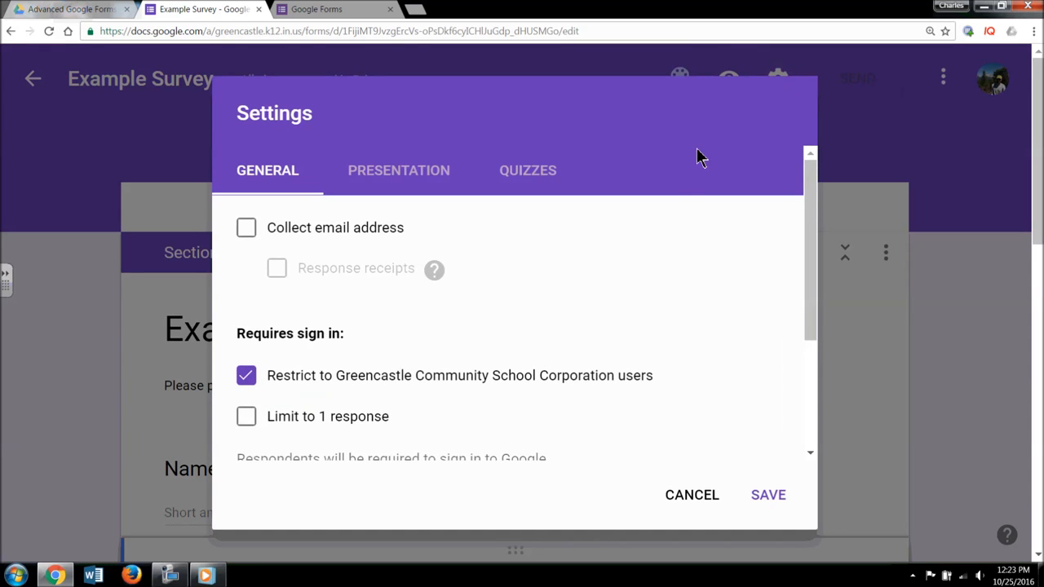
pyautogui.scroll(-3, 655, 259)
pyautogui.scroll(3, 655, 273)
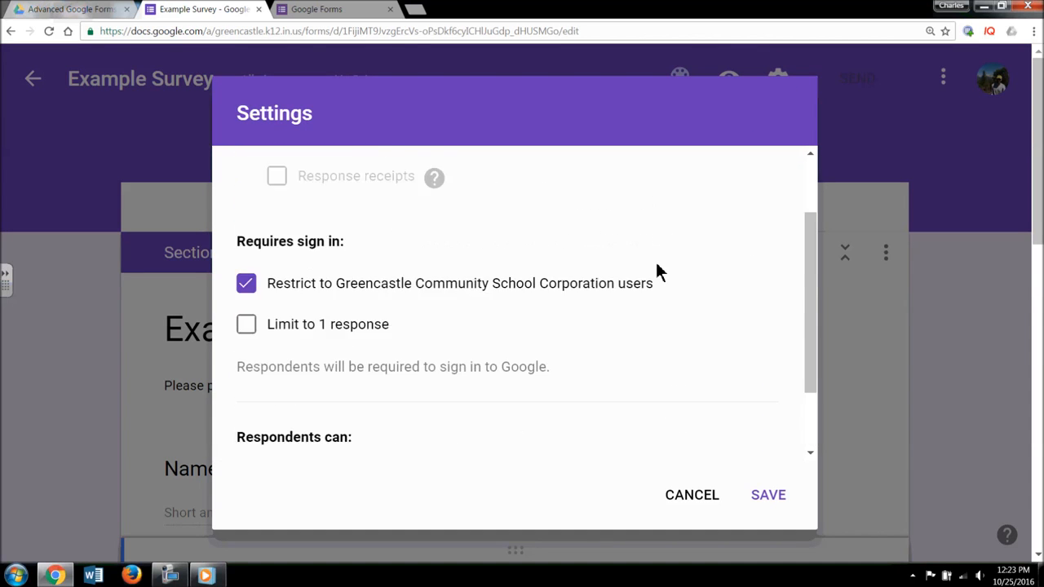
pyautogui.click(412, 176)
pyautogui.click(294, 231)
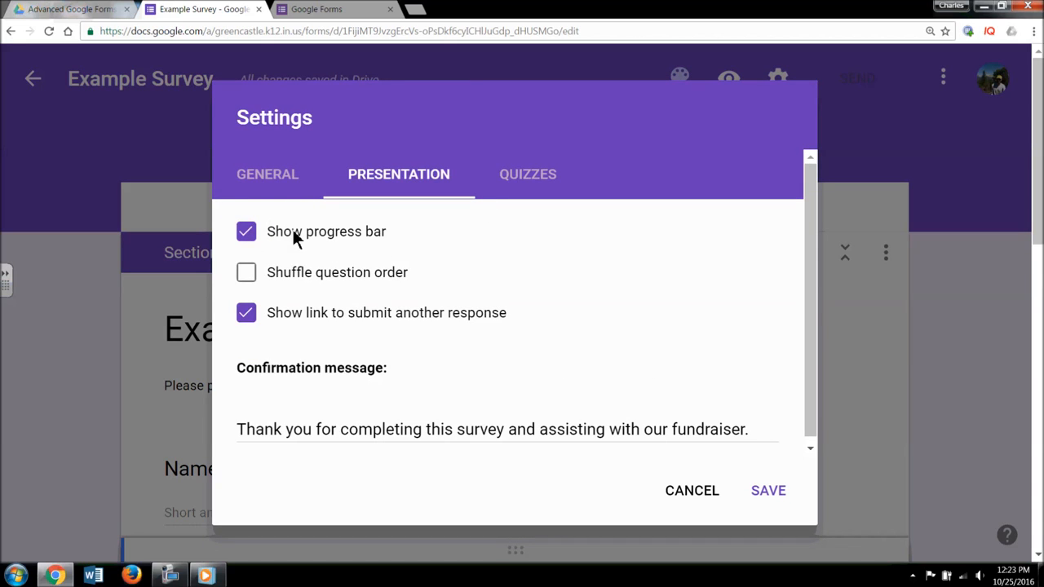
pyautogui.click(764, 490)
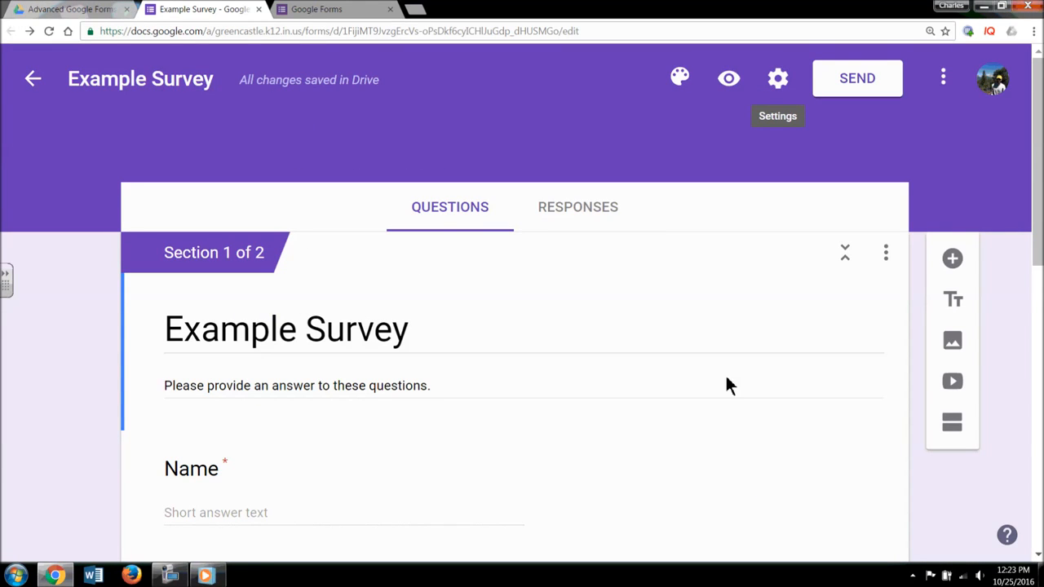
# - Preview the Example Survey and copy the preview page's URL from the address bar
pyautogui.click(730, 82)
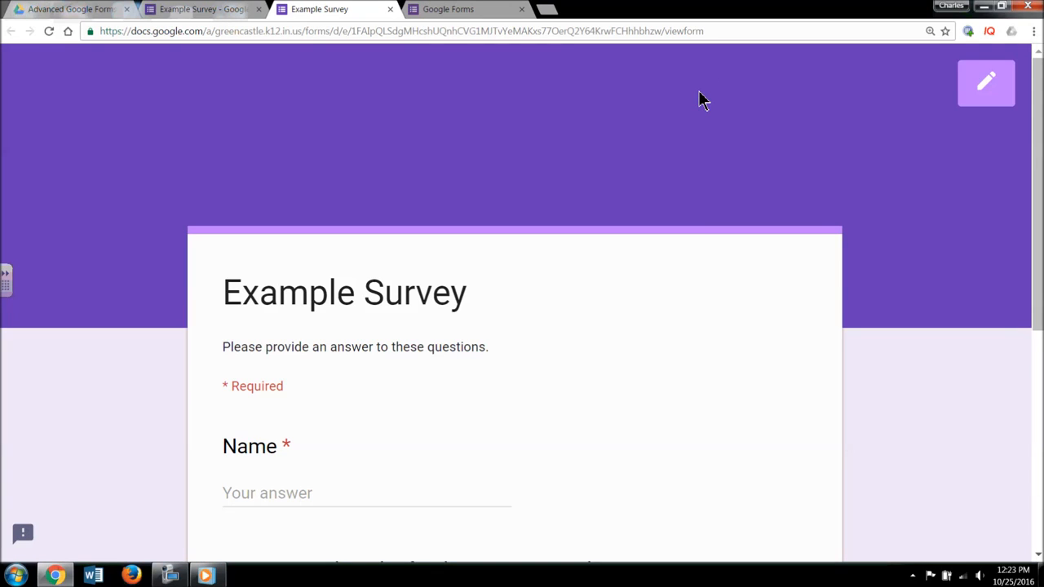
pyautogui.click(570, 32)
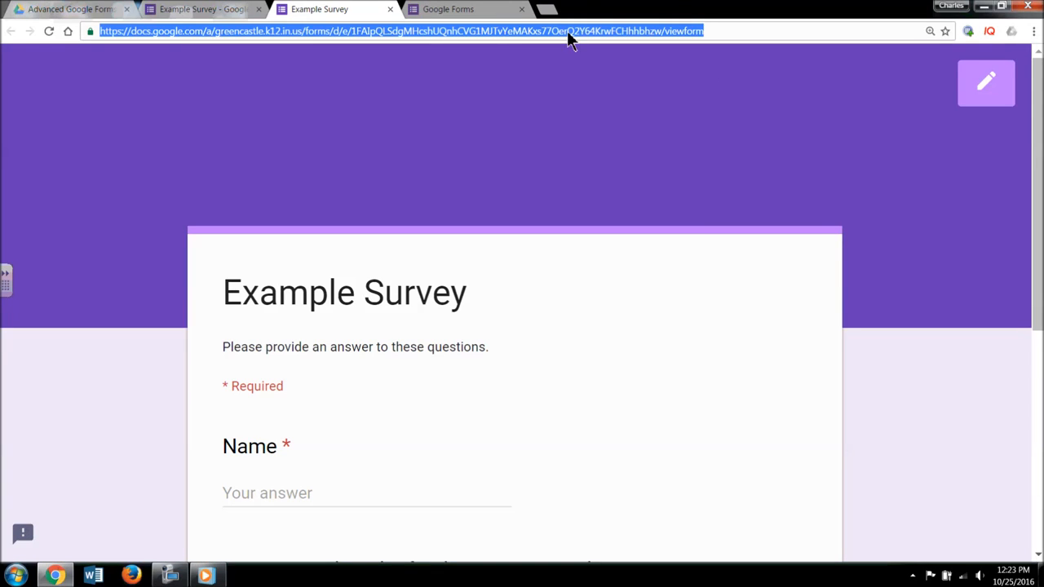
pyautogui.rightClick(569, 34)
pyautogui.click(585, 80)
pyautogui.scroll(-3, 578, 226)
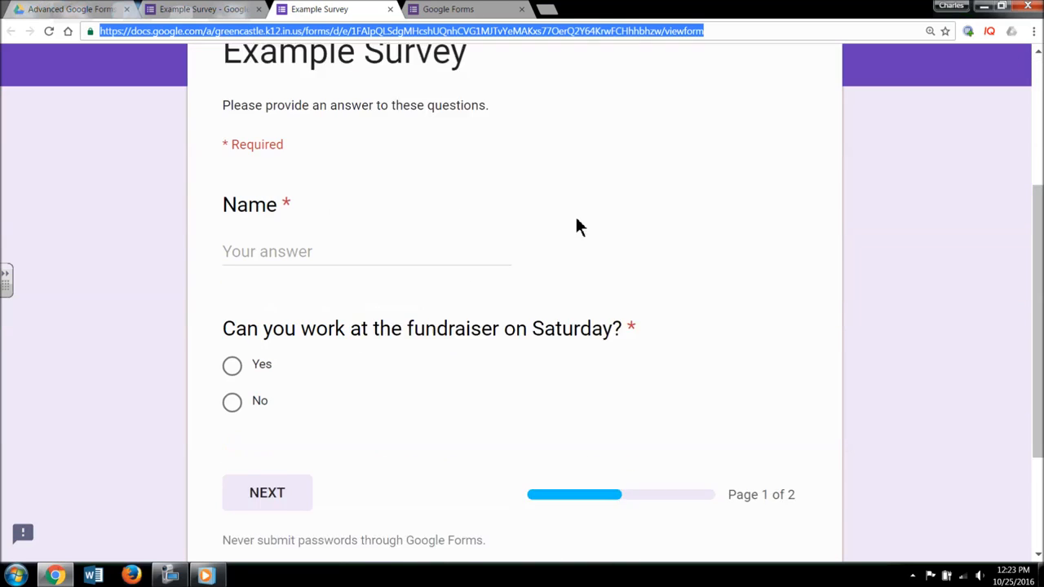
# - Submit a response with Name 'Test One' answering No, then begin another response
pyautogui.click(365, 226)
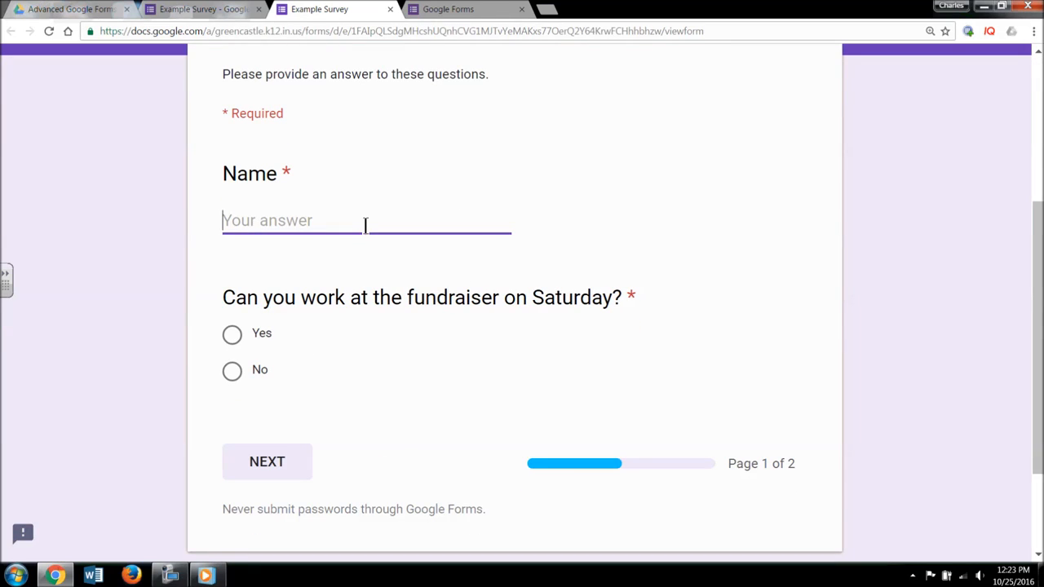
pyautogui.write('Test One')
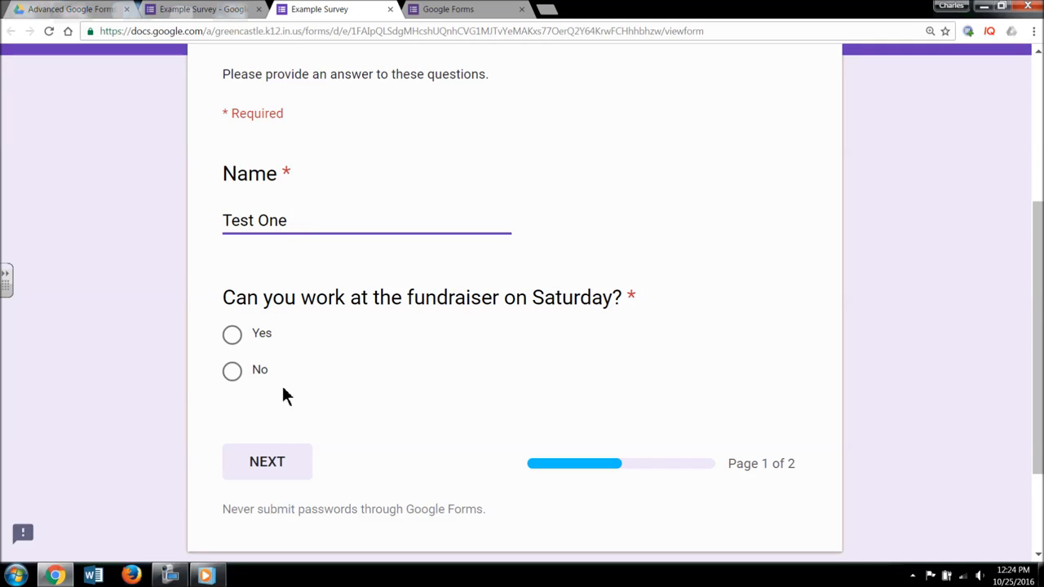
pyautogui.click(249, 372)
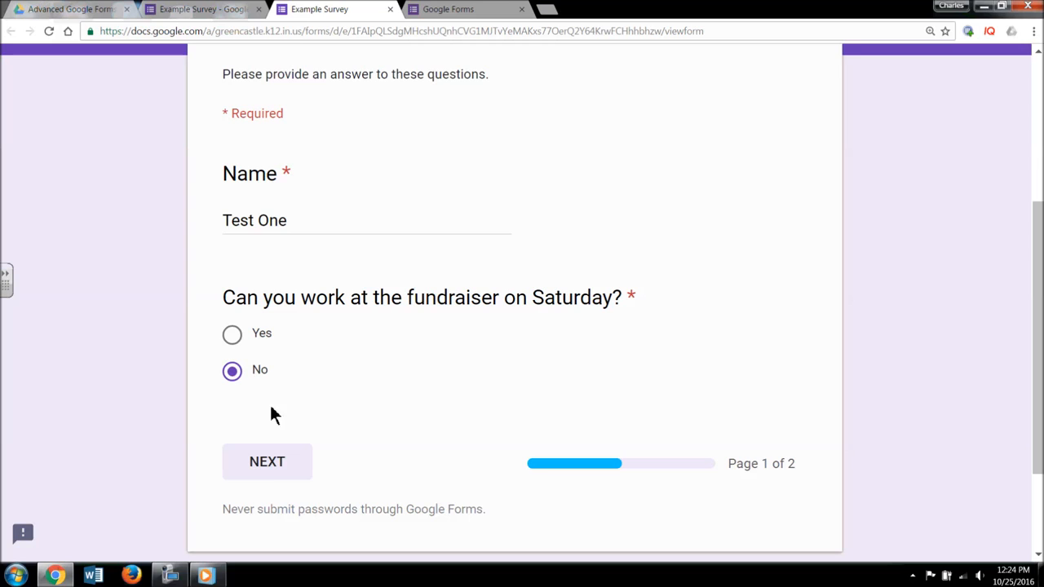
pyautogui.click(269, 460)
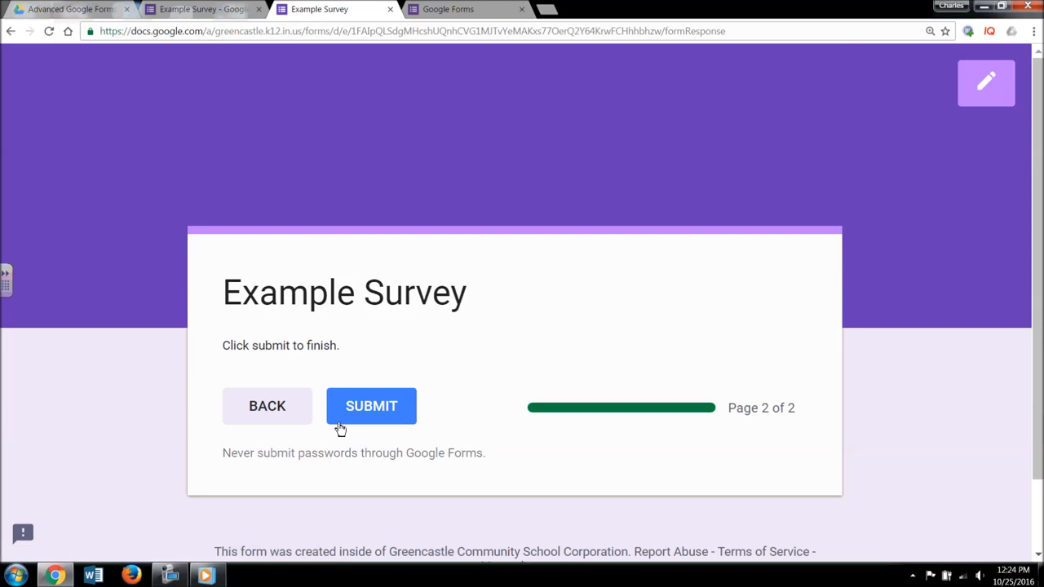
pyautogui.click(398, 413)
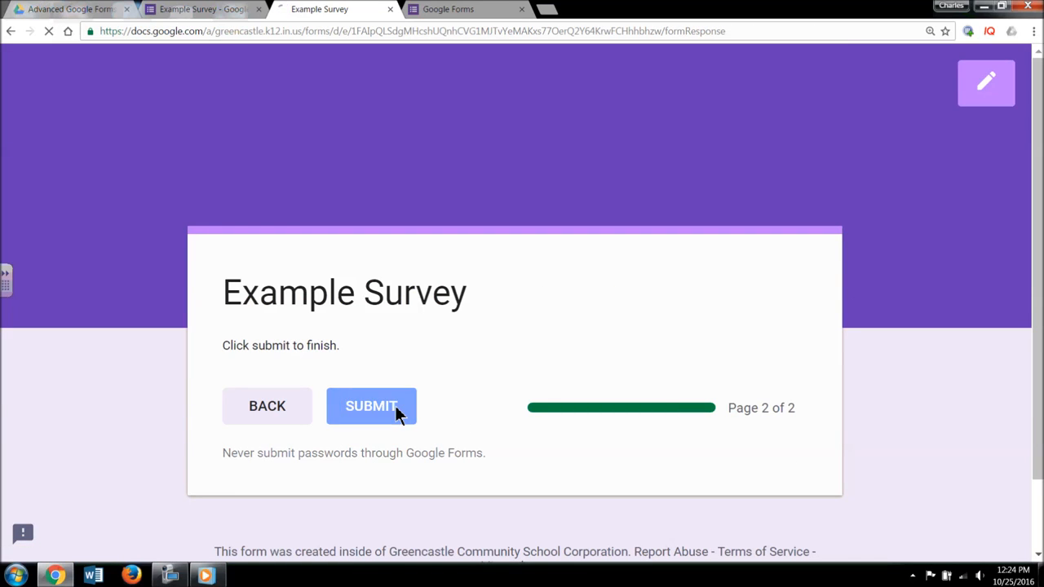
pyautogui.click(365, 399)
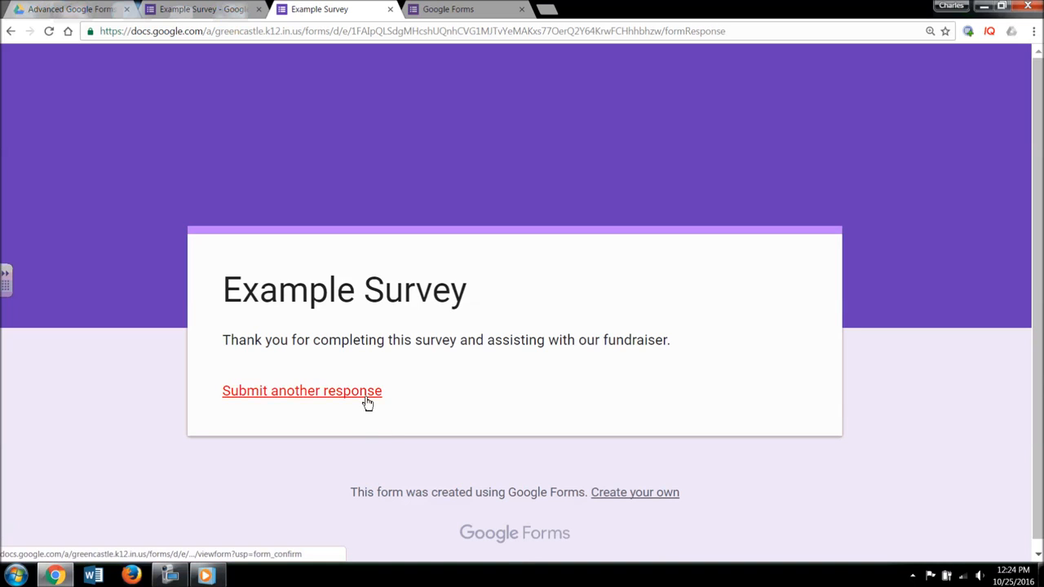
pyautogui.scroll(-3, 365, 406)
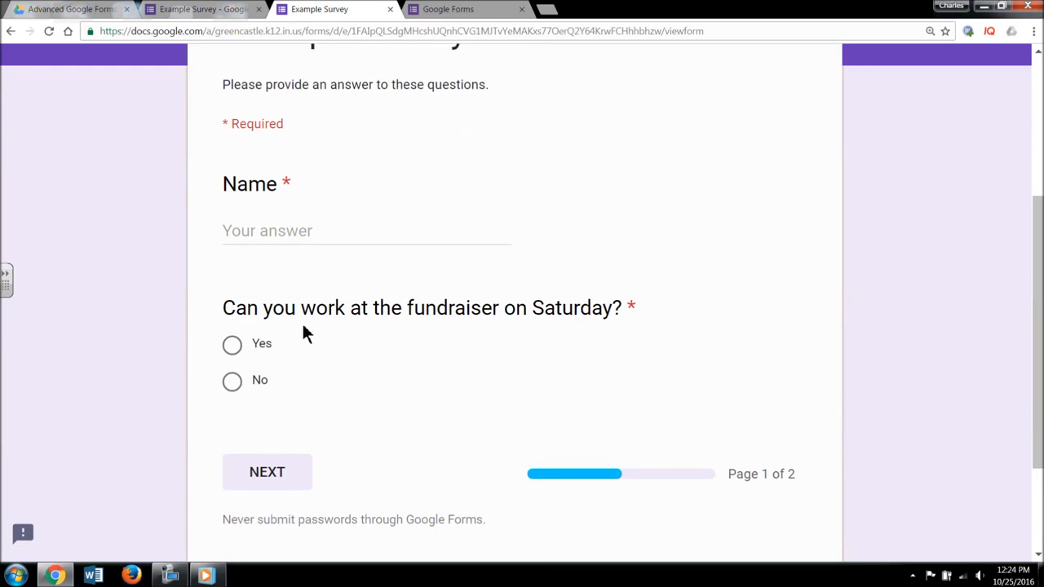
# - Submit a 'Test Two' response answering Yes and choosing Morning (9-12)
pyautogui.scroll(1, 302, 326)
pyautogui.click(297, 298)
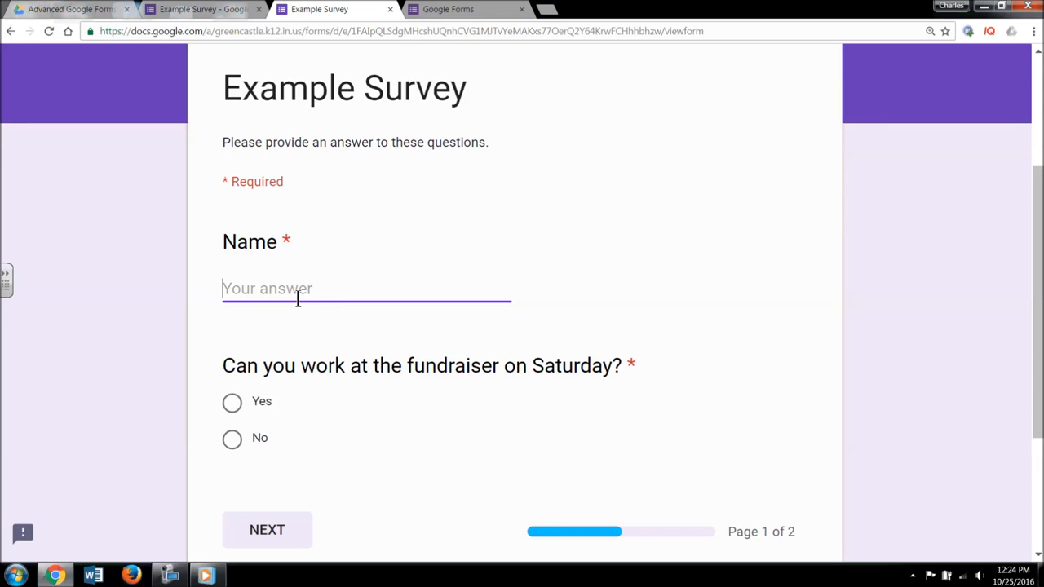
pyautogui.write('Test Two')
pyautogui.click(256, 401)
pyautogui.scroll(-3, 409, 419)
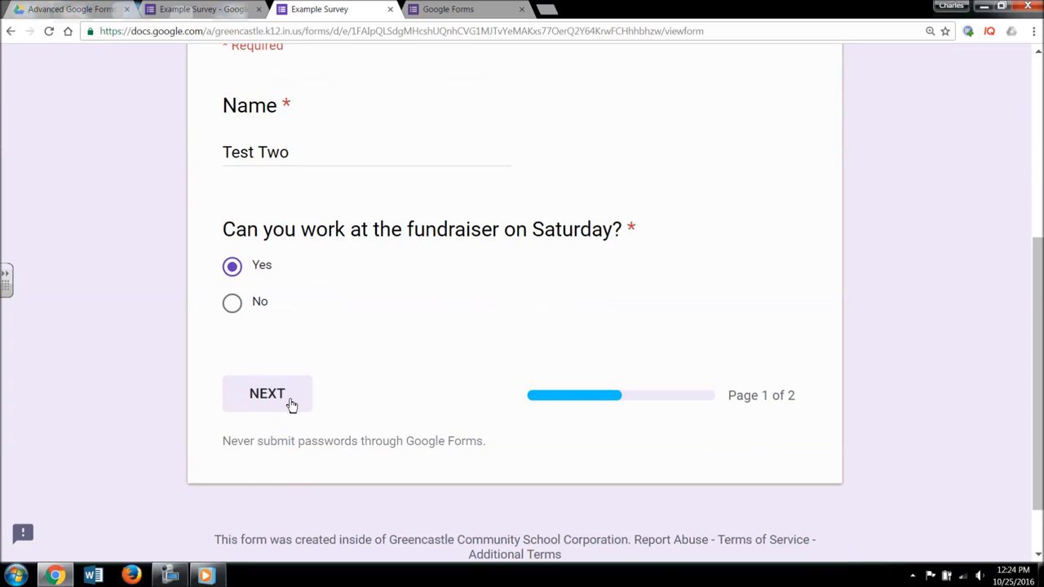
pyautogui.click(286, 394)
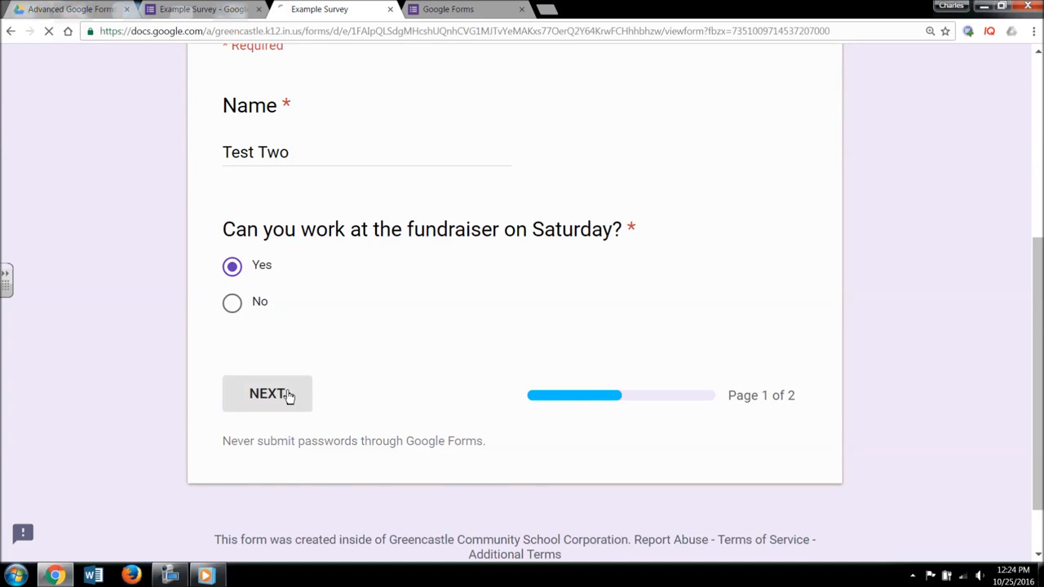
pyautogui.scroll(-3, 323, 375)
pyautogui.click(233, 262)
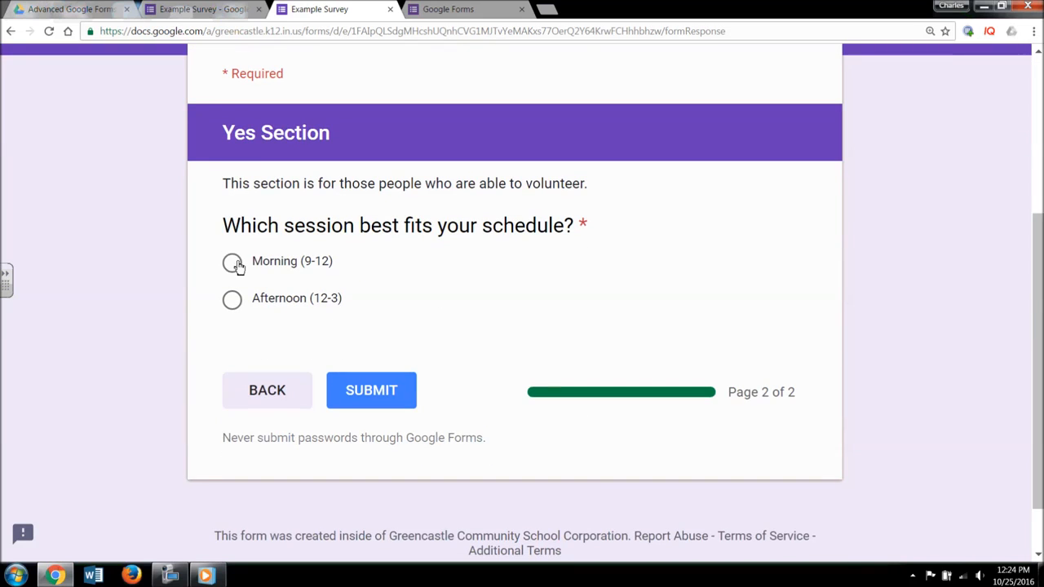
pyautogui.click(387, 391)
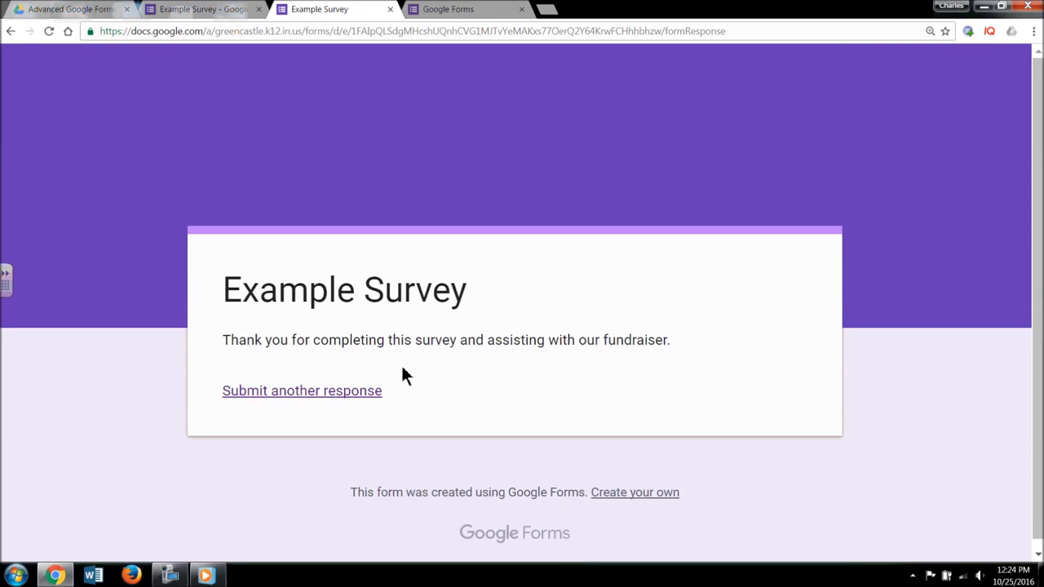
# - Submit a 'Test Three' response answering Yes and choosing Afternoon (12-3)
pyautogui.click(349, 393)
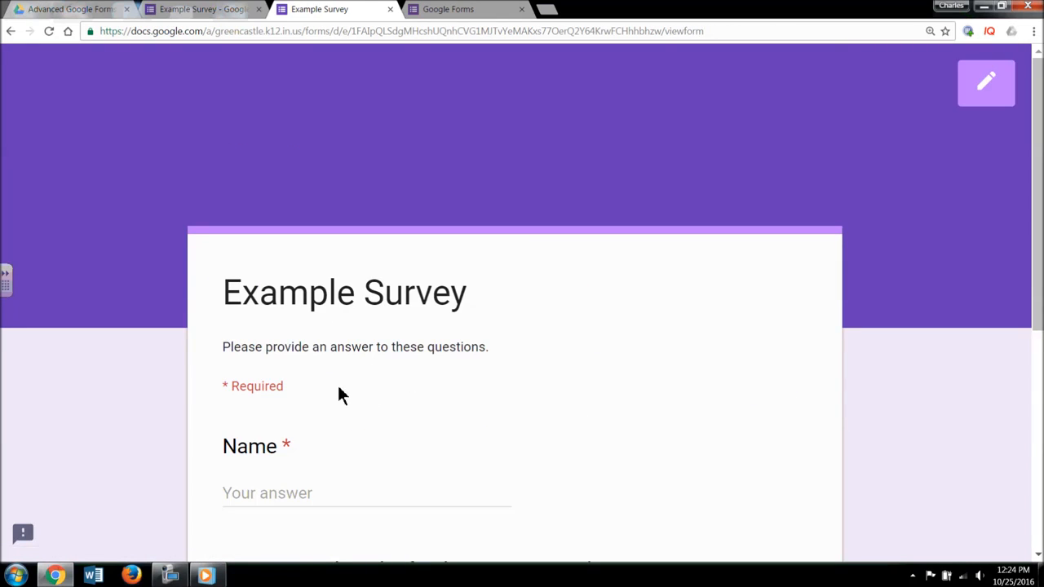
pyautogui.scroll(-3, 341, 395)
pyautogui.click(282, 290)
pyautogui.write('Test Thr')
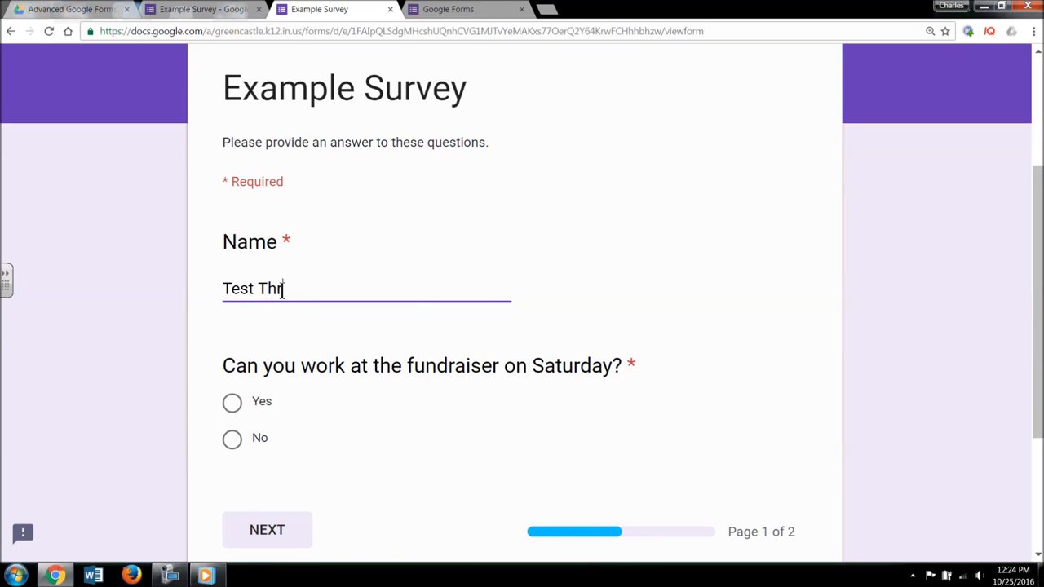
pyautogui.write('ee')
pyautogui.scroll(-3, 368, 247)
pyautogui.click(245, 202)
pyautogui.click(254, 324)
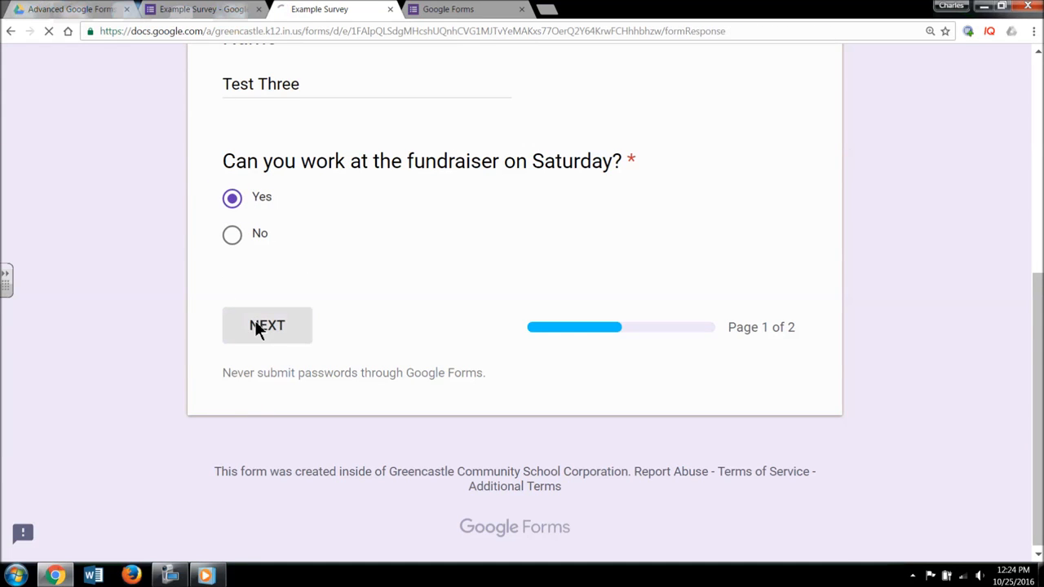
pyautogui.scroll(-3, 338, 362)
pyautogui.click(232, 368)
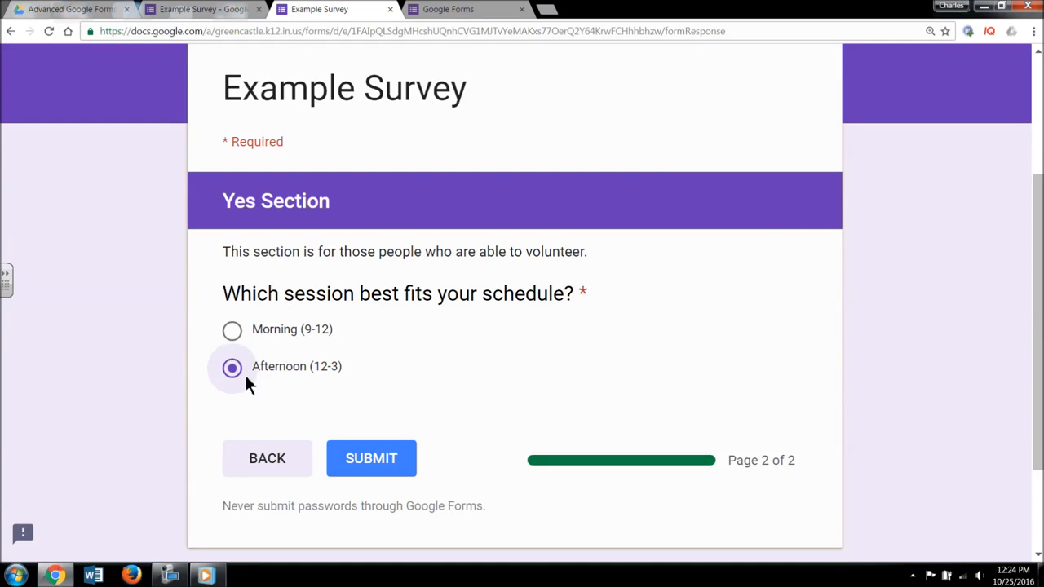
pyautogui.click(403, 465)
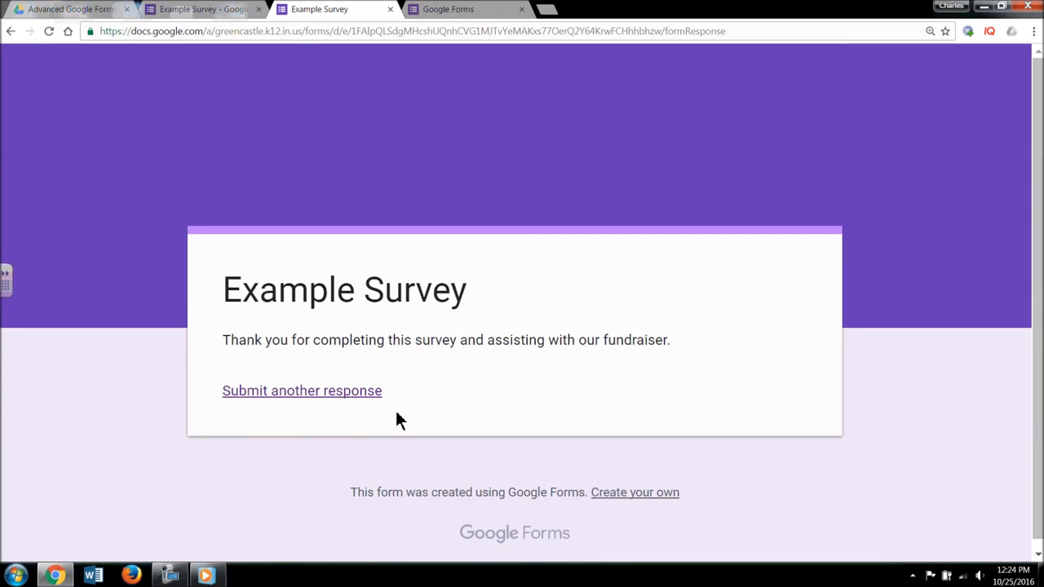
# - In the Example Survey editor, view the Responses summary showing 3 responses, then return to Questions
pyautogui.click(469, 8)
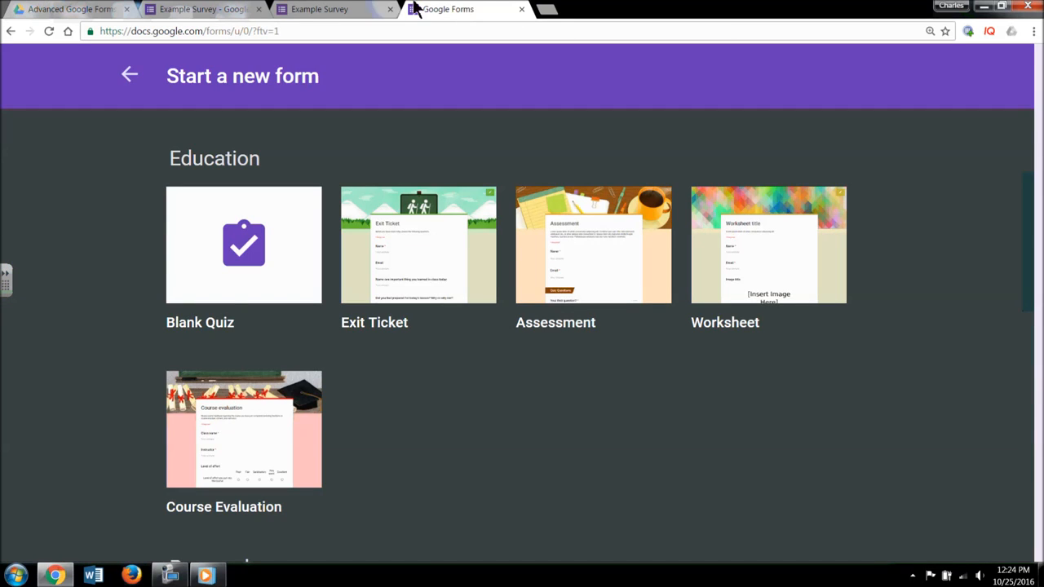
pyautogui.click(333, 8)
pyautogui.click(244, 9)
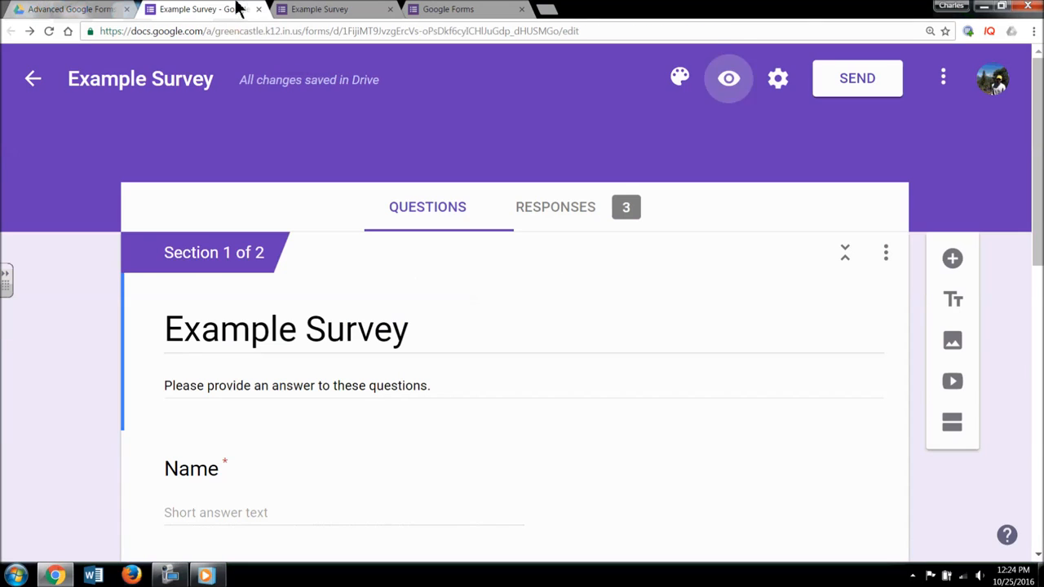
pyautogui.click(587, 215)
pyautogui.scroll(-5, 690, 319)
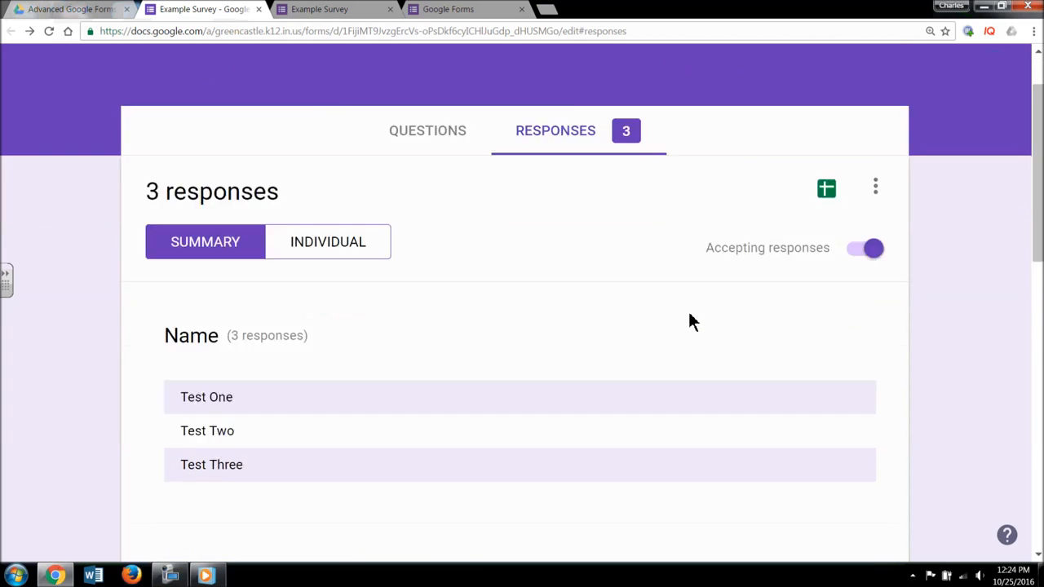
pyautogui.scroll(5, 689, 320)
pyautogui.click(429, 224)
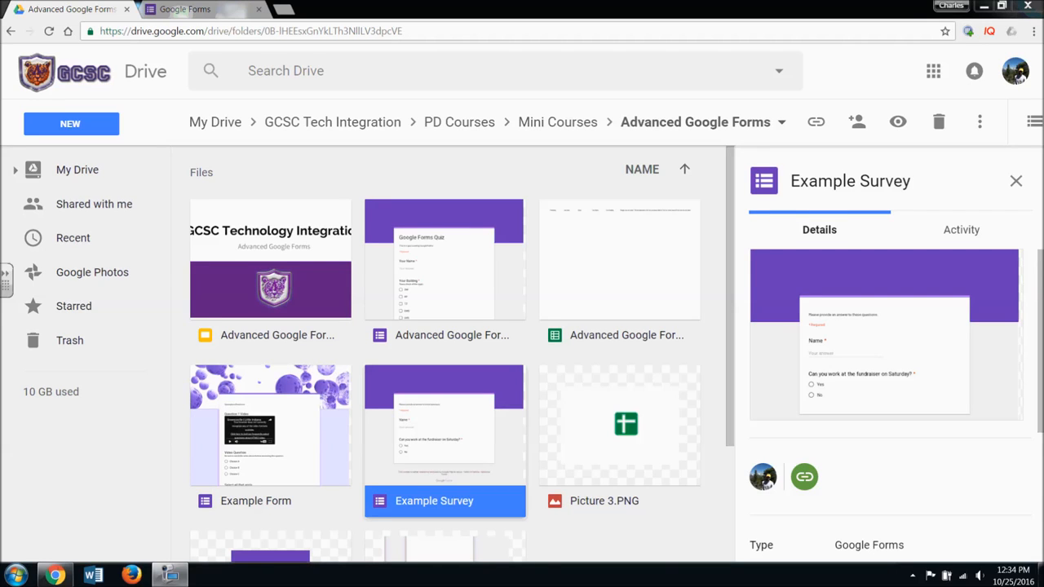
# - Return to the Advanced Google Forms folder in Drive
pyautogui.click(206, 9)
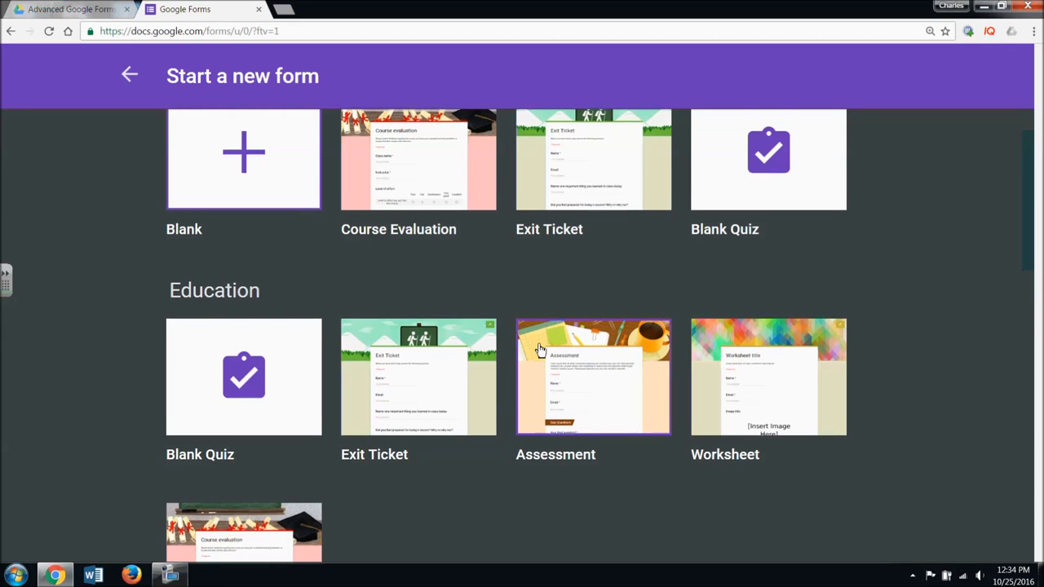
pyautogui.scroll(-1, 574, 435)
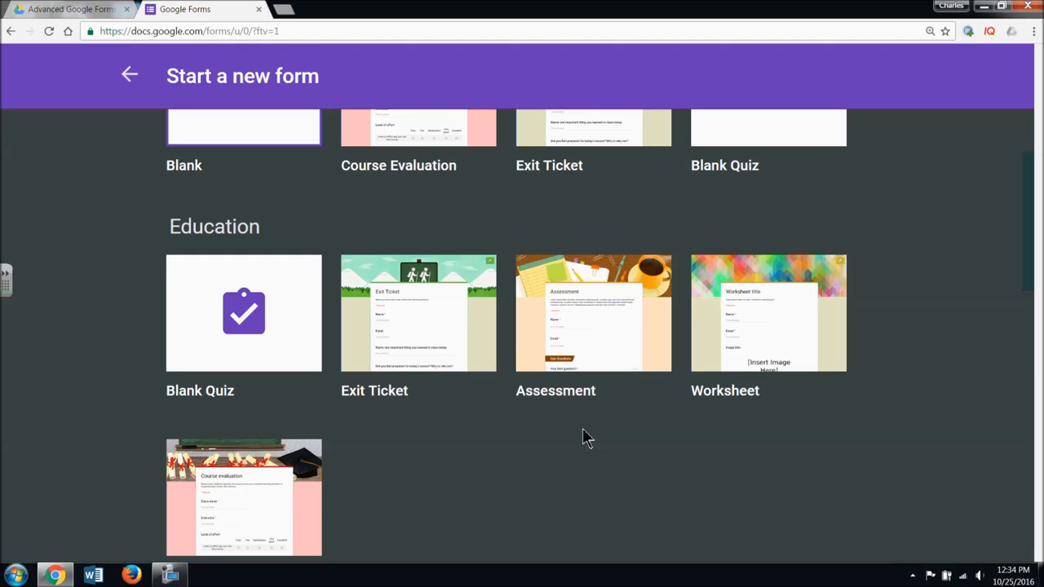
pyautogui.scroll(2, 585, 438)
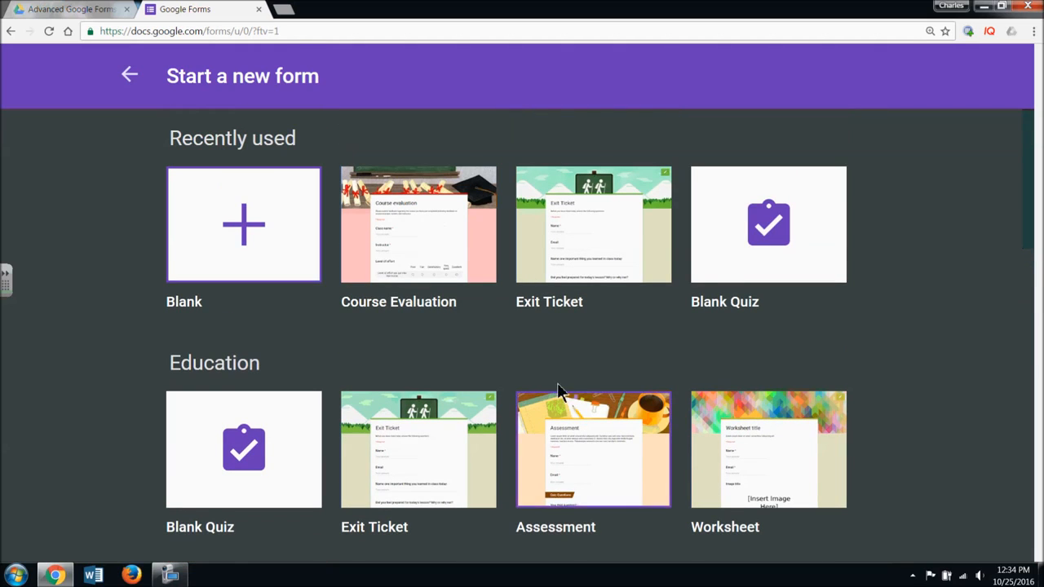
pyautogui.click(79, 8)
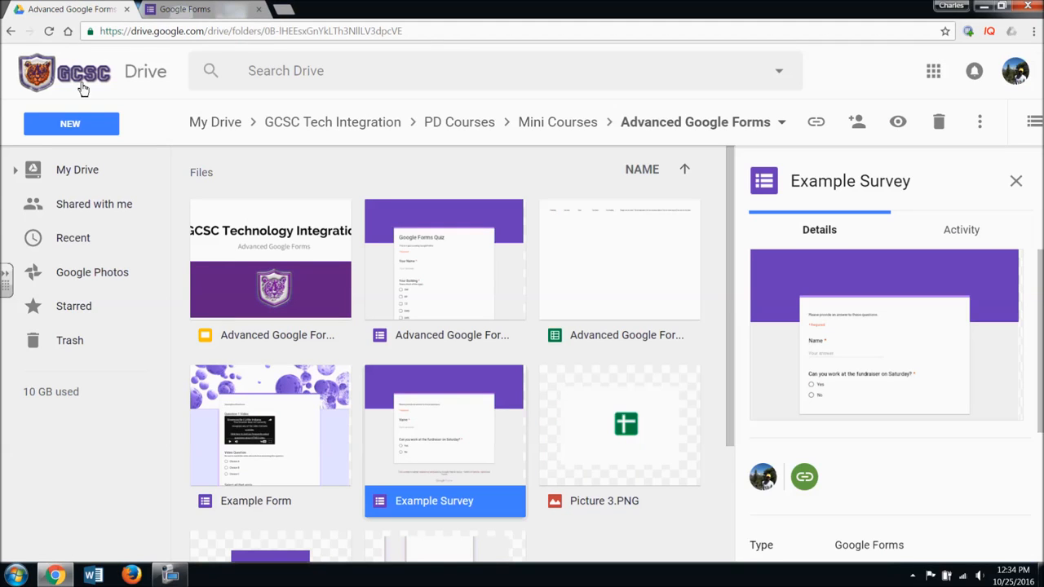
# - Create a new Google Form via New > More and confirm creating it in the shared folder
pyautogui.click(88, 123)
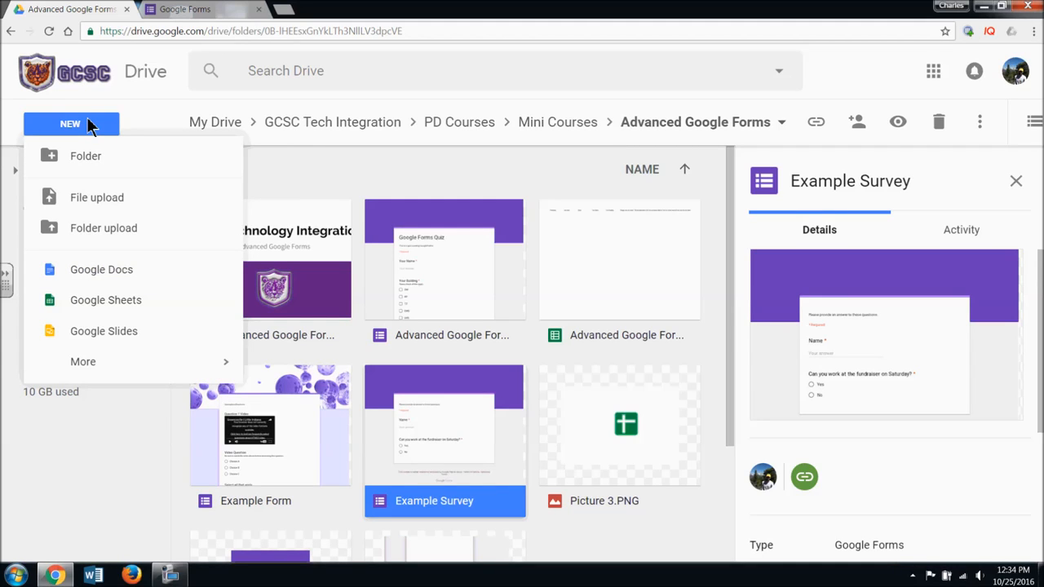
pyautogui.moveTo(146, 363)
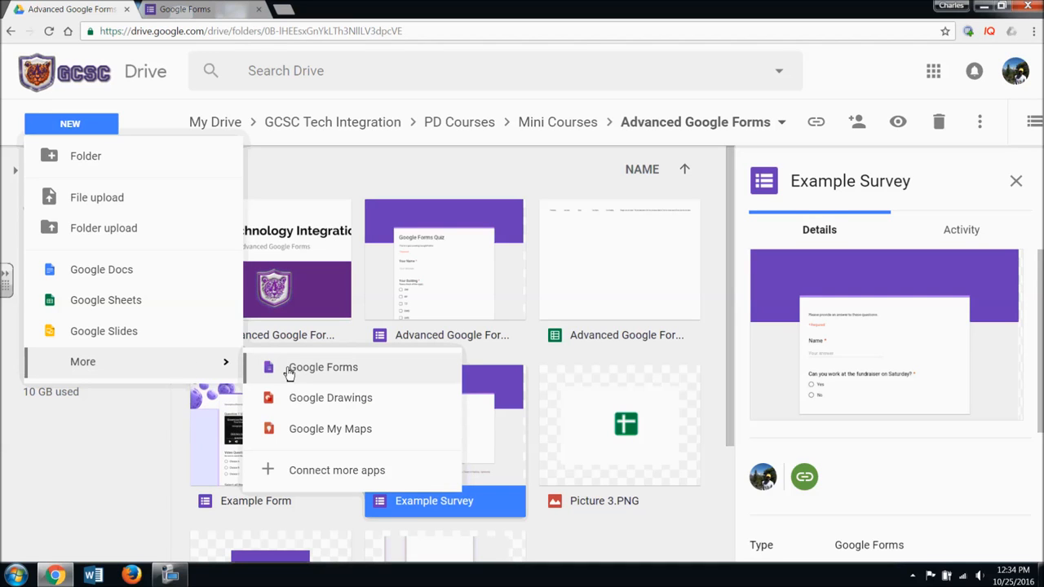
pyautogui.click(290, 371)
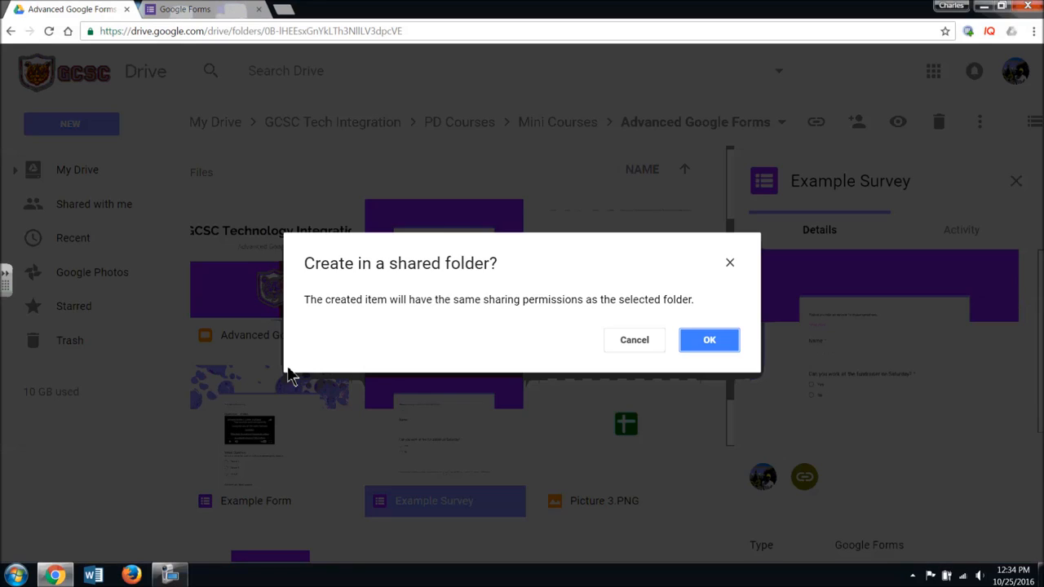
pyautogui.click(709, 346)
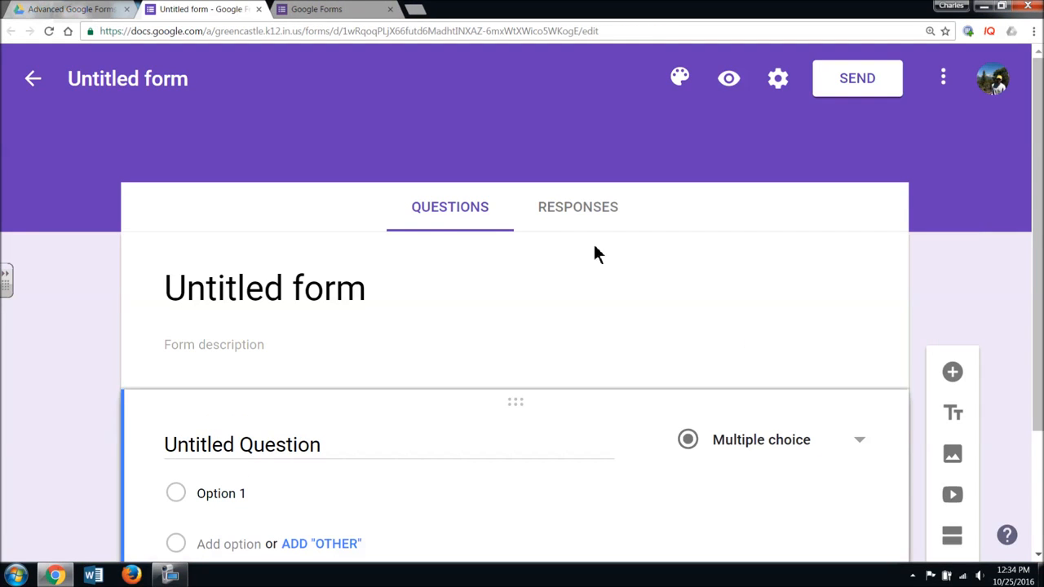
# - Title the form 'Example Quiz' and turn on quiz mode with grades released immediately
pyautogui.click(174, 82)
pyautogui.write('Example Quiz')
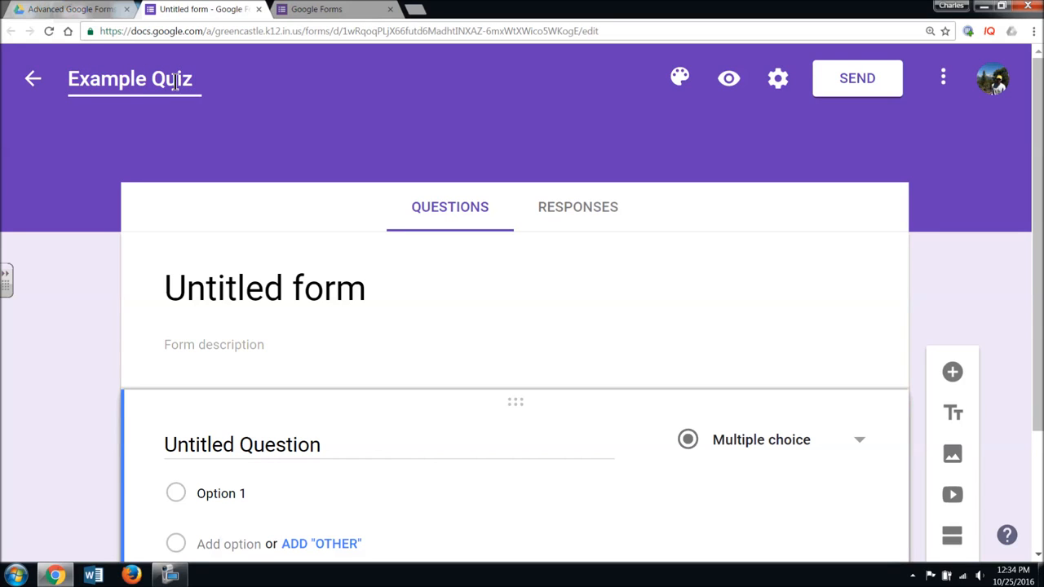
pyautogui.click(783, 92)
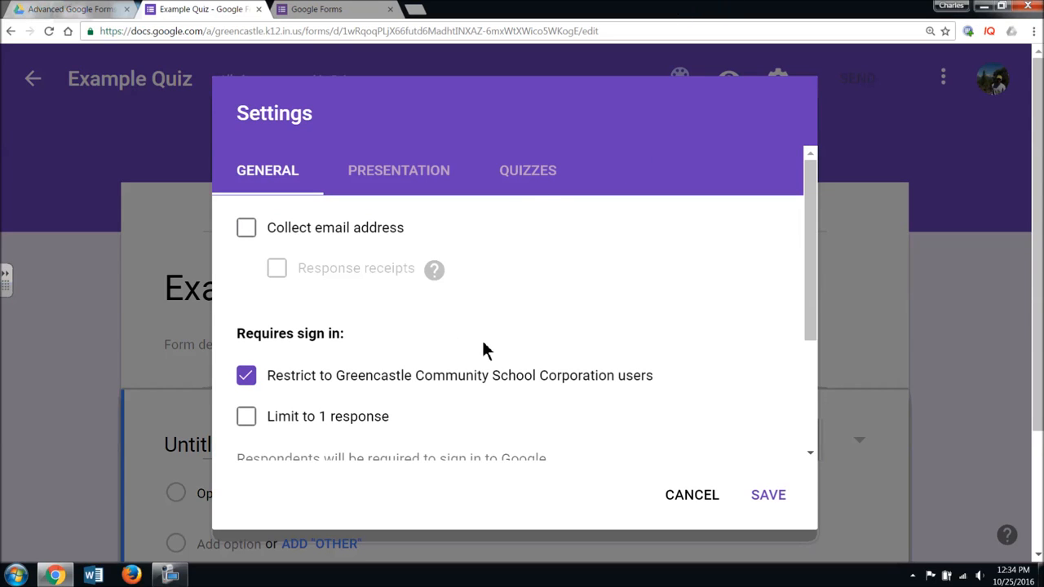
pyautogui.click(517, 184)
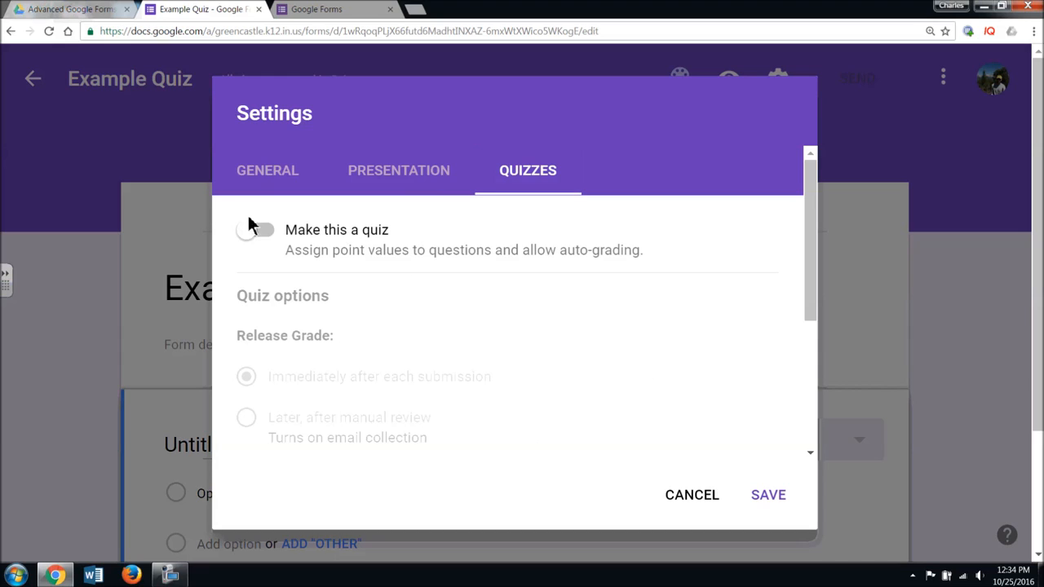
pyautogui.click(248, 232)
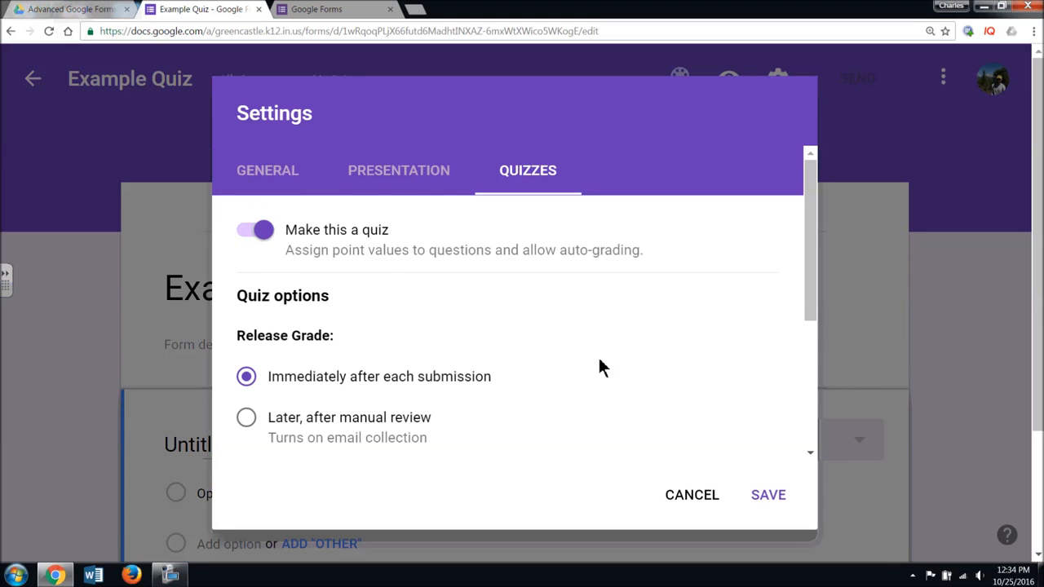
pyautogui.scroll(-3, 600, 363)
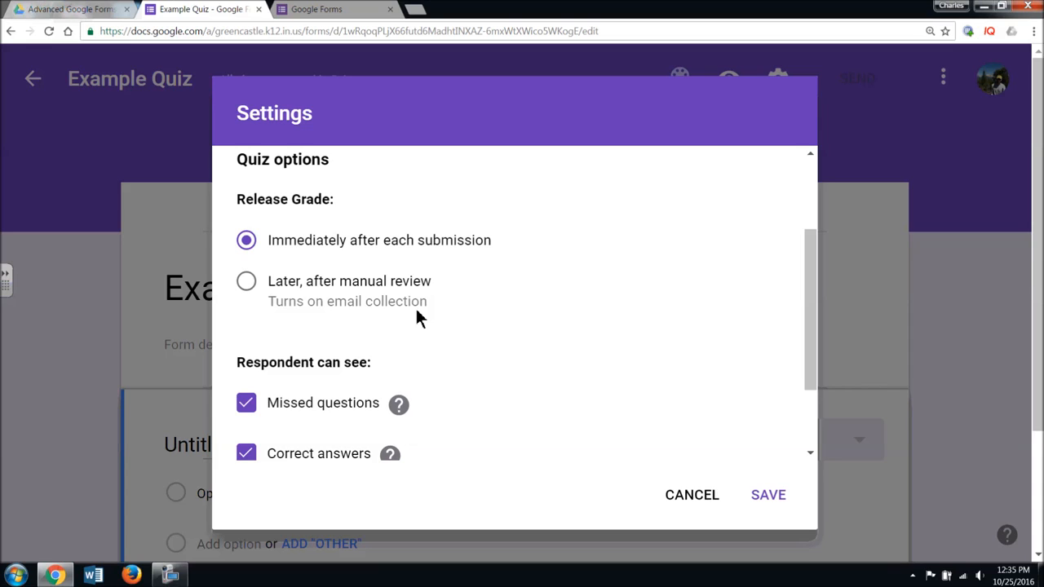
pyautogui.moveTo(808, 304); pyautogui.dragTo(810, 379)
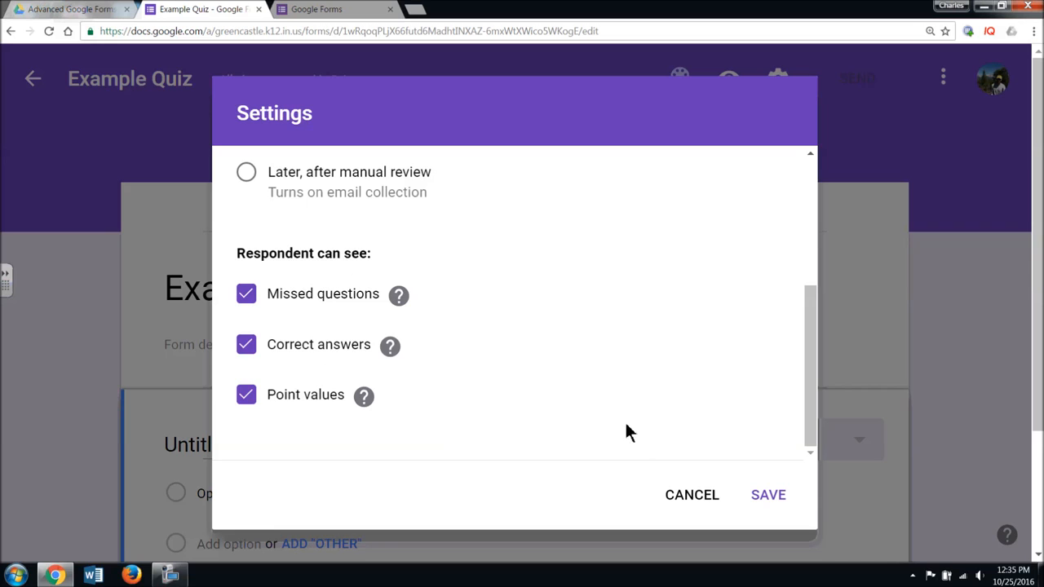
pyautogui.scroll(5, 571, 446)
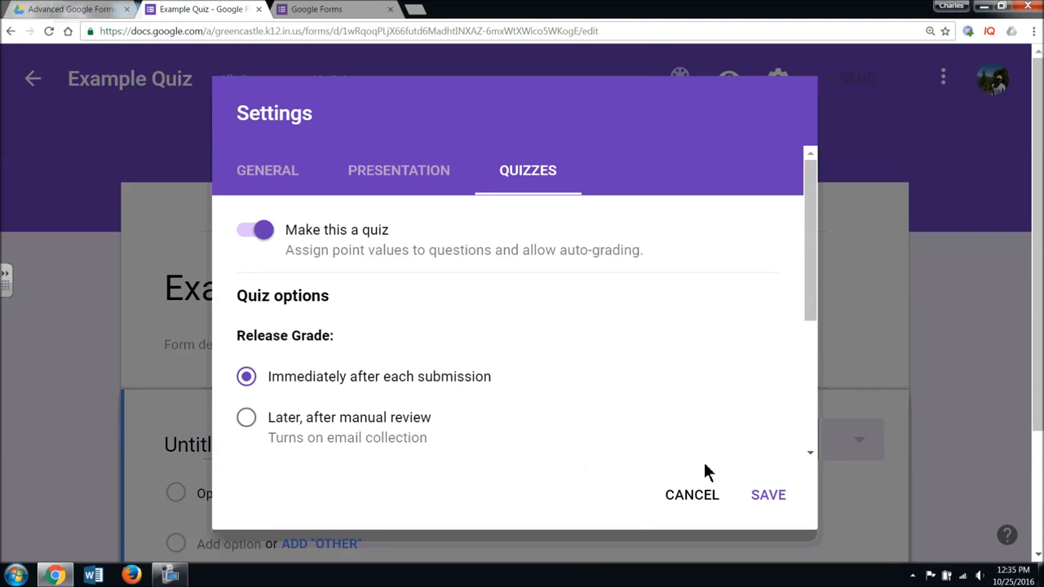
# - Set the confirmation message to 'Thank you for completing the quiz.'
pyautogui.click(436, 177)
pyautogui.click(538, 431)
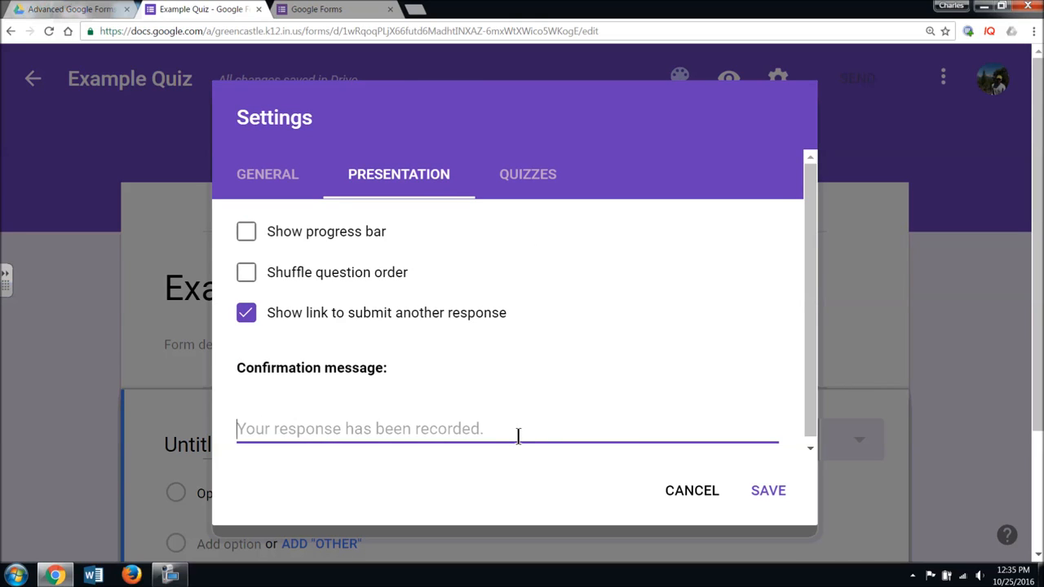
pyautogui.write('Thank ')
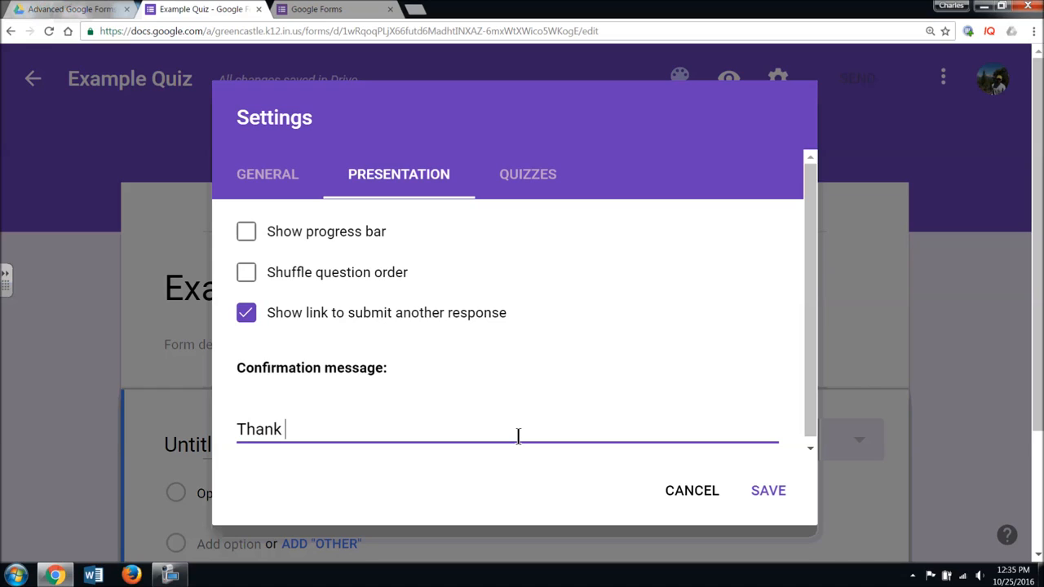
pyautogui.write('you for co')
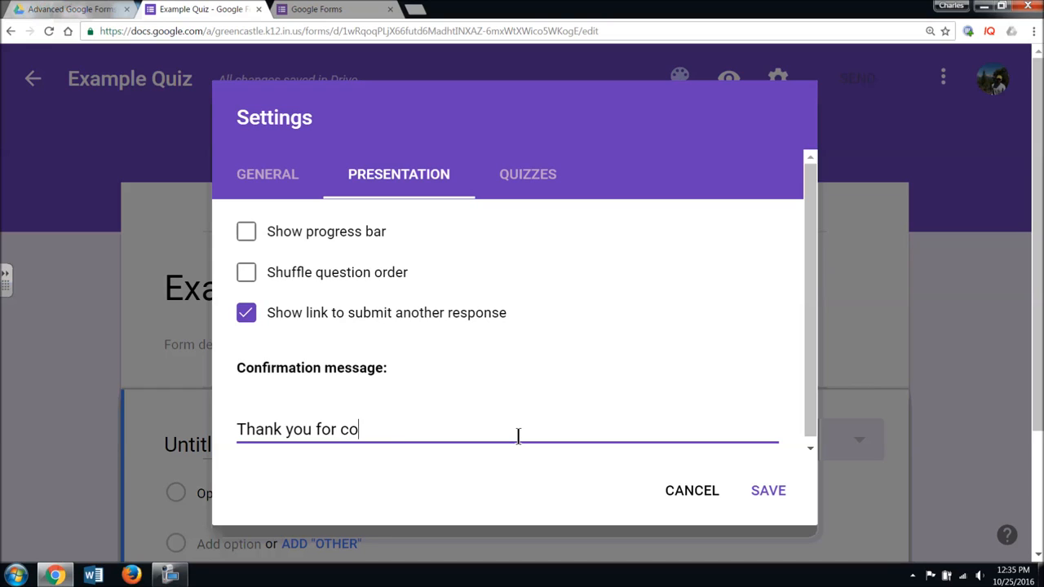
pyautogui.write('mpleting the ')
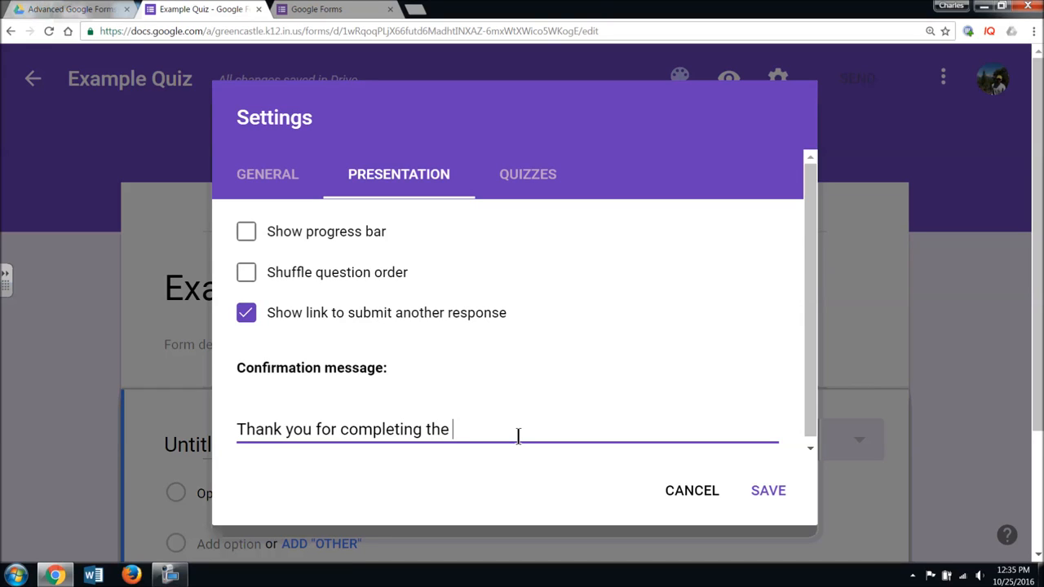
pyautogui.write('quiz.')
# - Limit the quiz to 1 response per respondent and save the settings
pyautogui.click(272, 196)
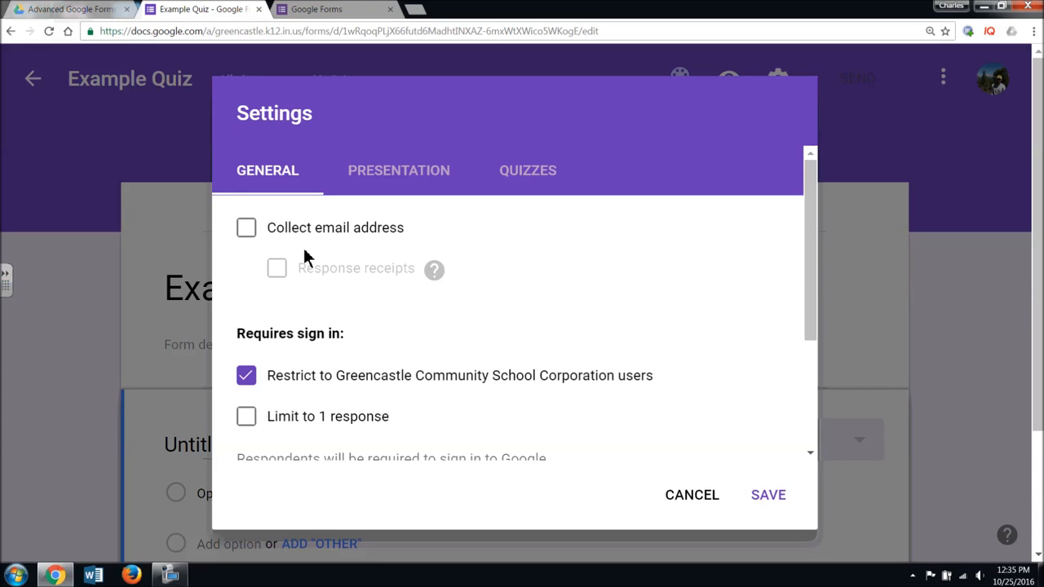
pyautogui.scroll(-1, 613, 326)
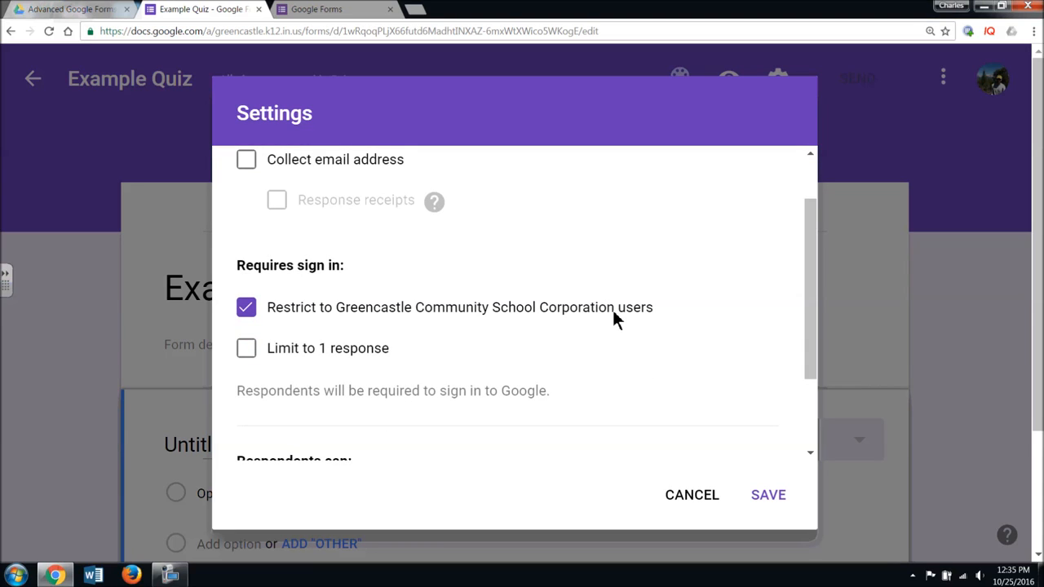
pyautogui.scroll(-1, 615, 318)
pyautogui.click(247, 286)
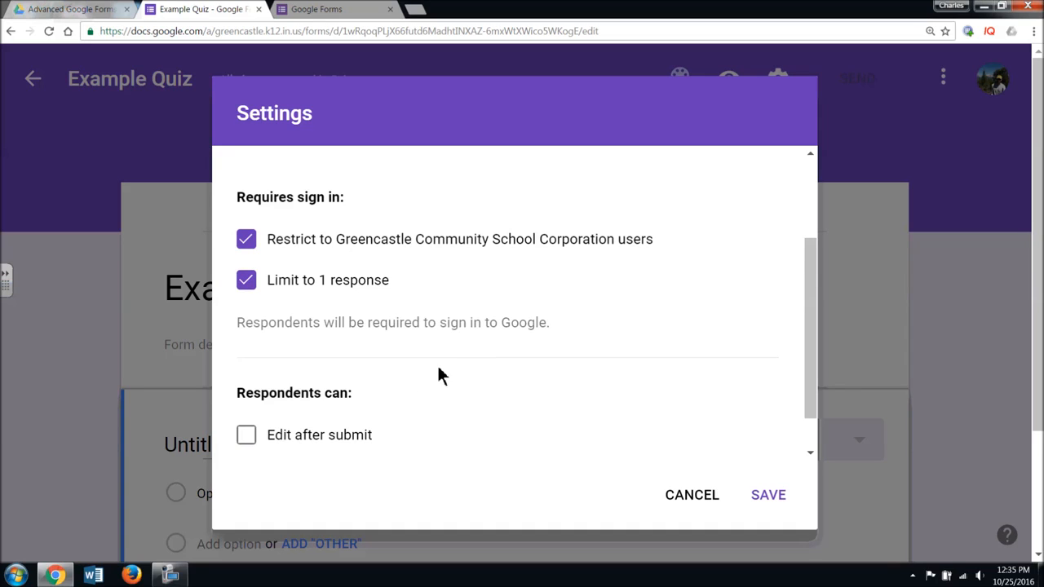
pyautogui.scroll(-1, 457, 377)
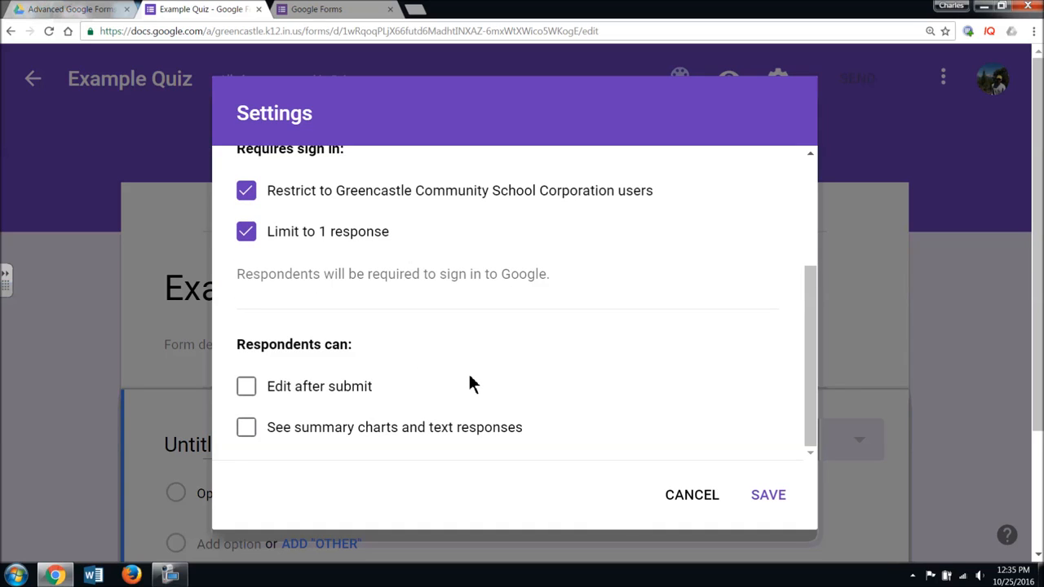
pyautogui.click(769, 495)
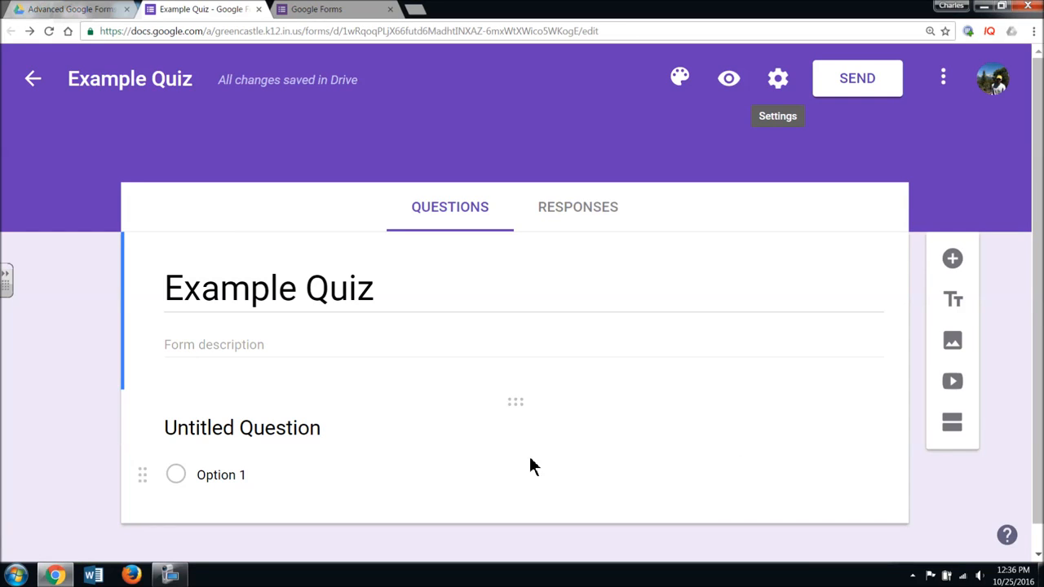
# - Add the 1-point-per-question description and ask 'Which of these is the flag of the United States?'
pyautogui.click(252, 349)
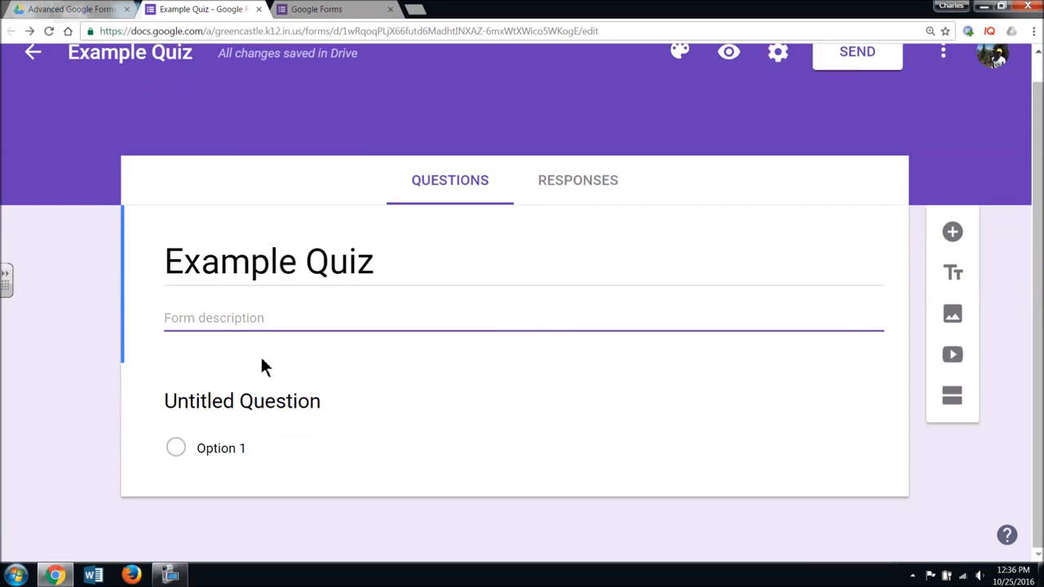
pyautogui.write('Ple')
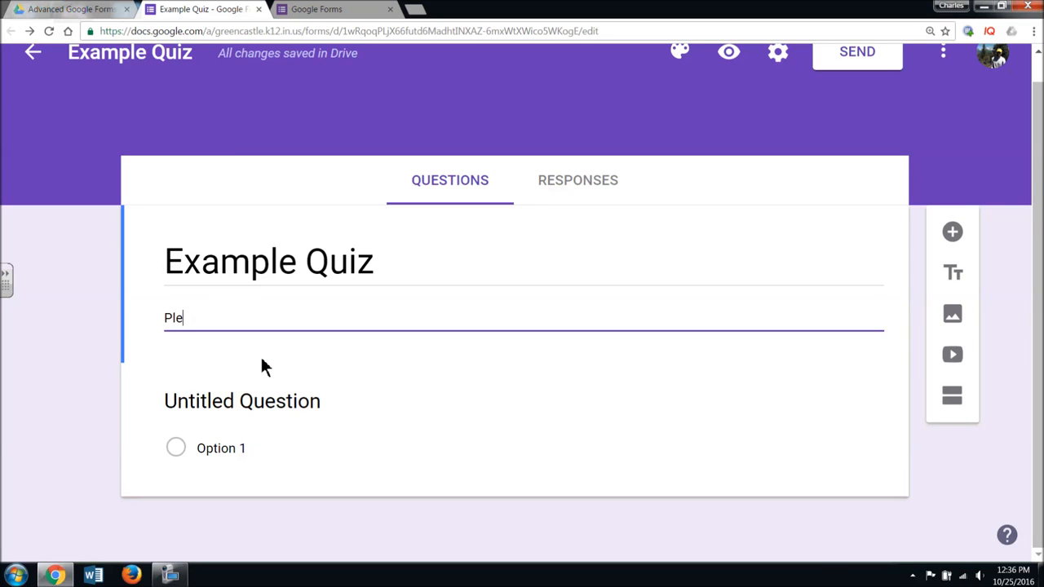
pyautogui.write('ase answer choose')
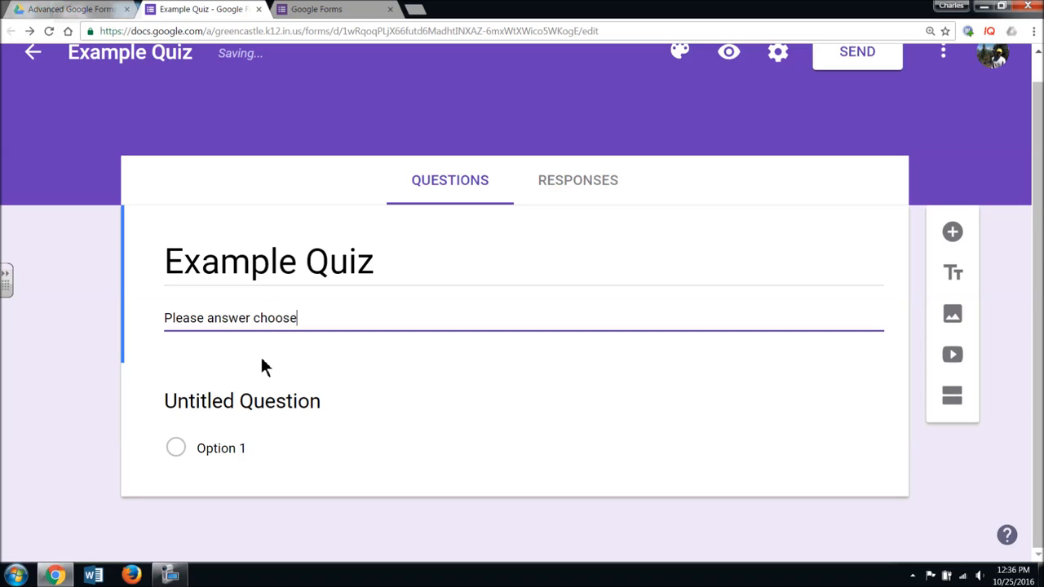
pyautogui.write(' the most ')
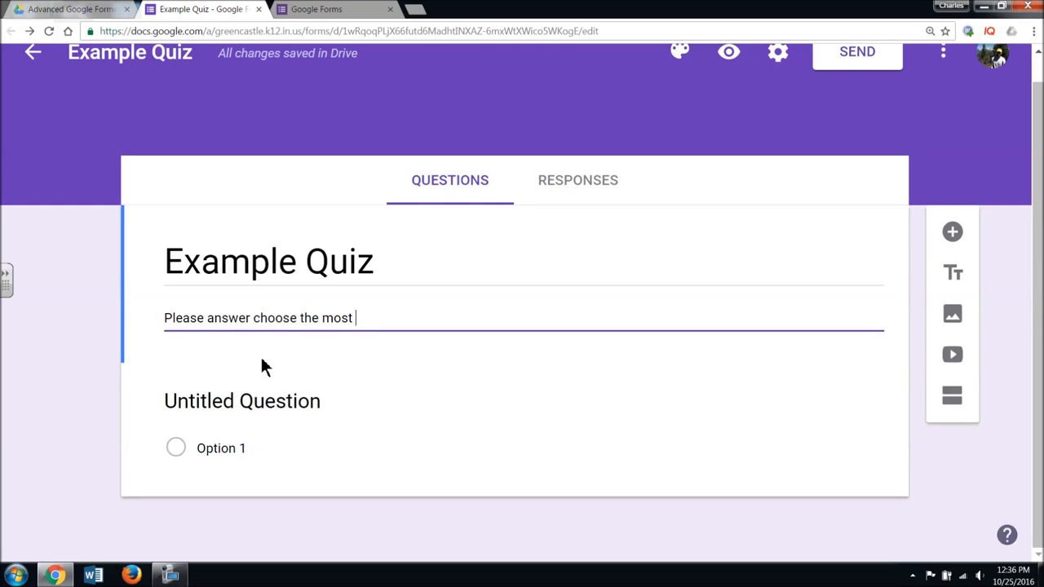
pyautogui.write('correct answers')
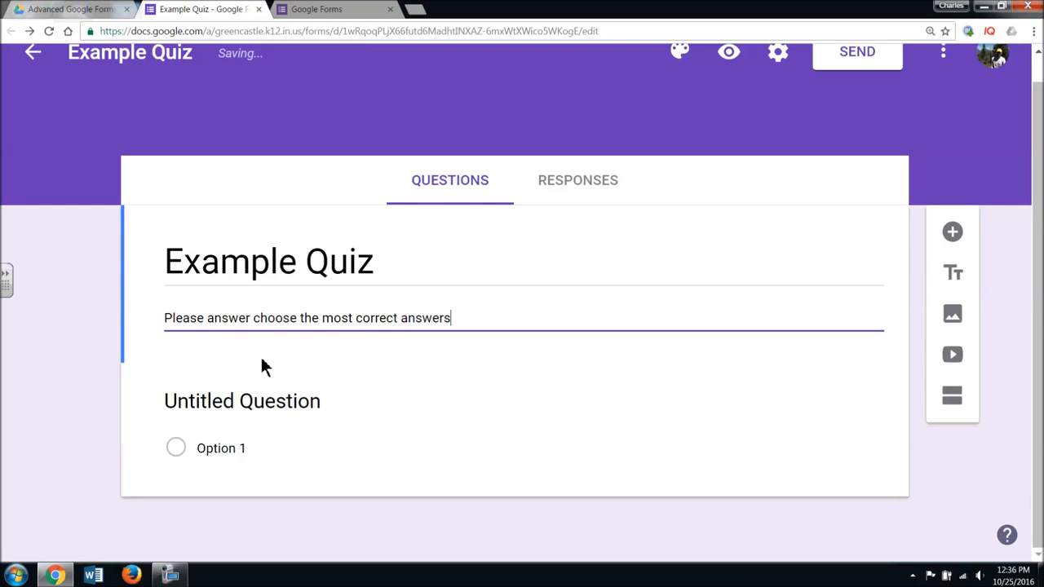
pyautogui.press('BackSpace')
pyautogui.write(', each question is workt')
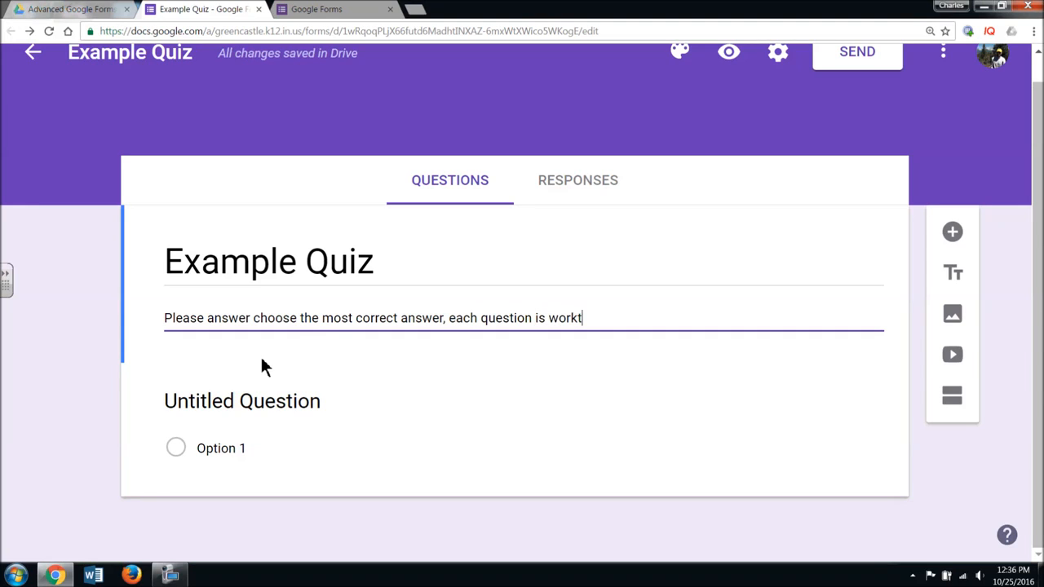
pyautogui.press('BackSpace')
pyautogui.press('BackSpace')
pyautogui.write('th 1 point.')
pyautogui.click(257, 411)
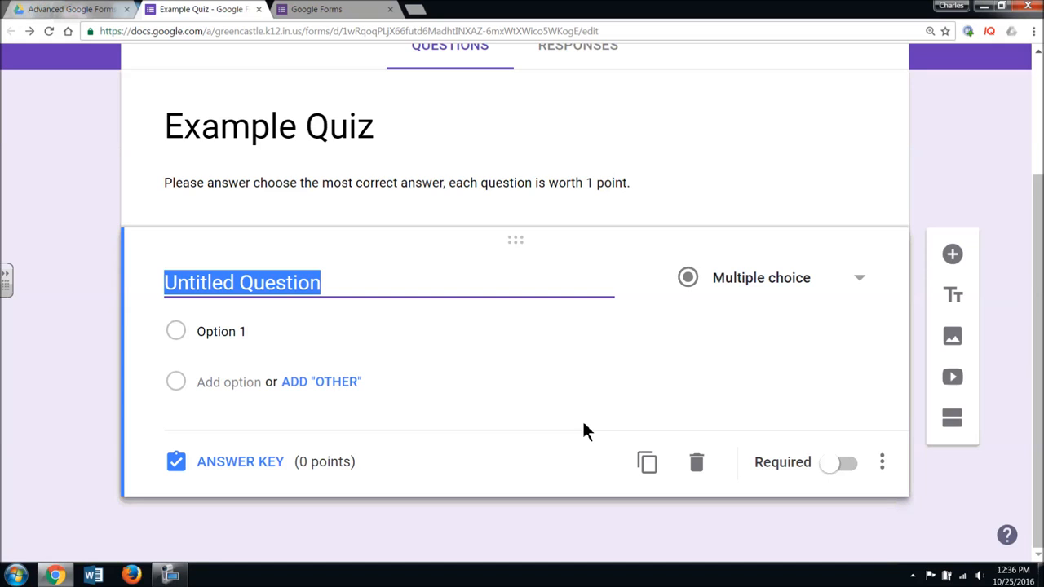
pyautogui.write('Which ')
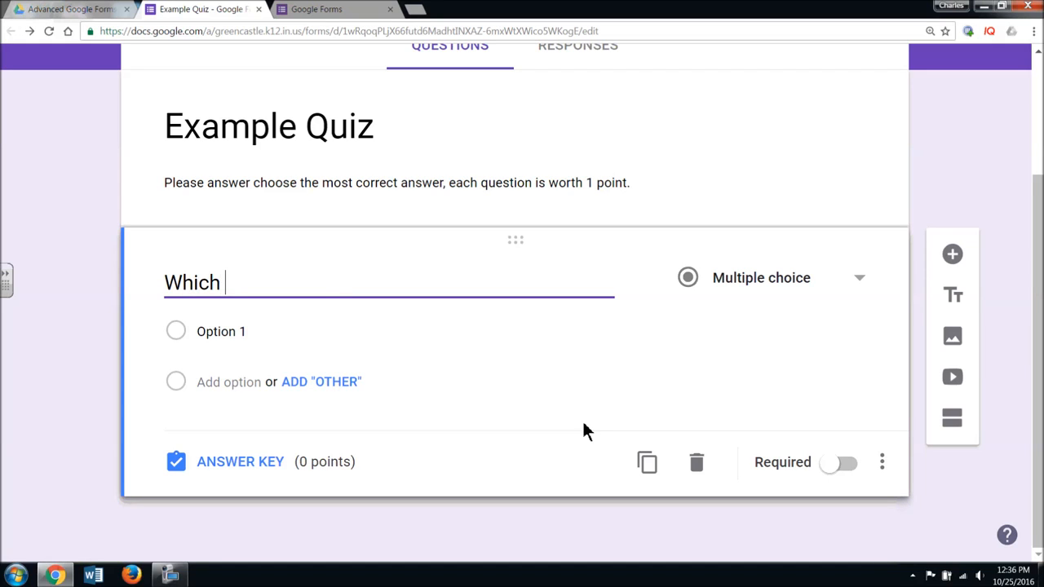
pyautogui.write('of these is the')
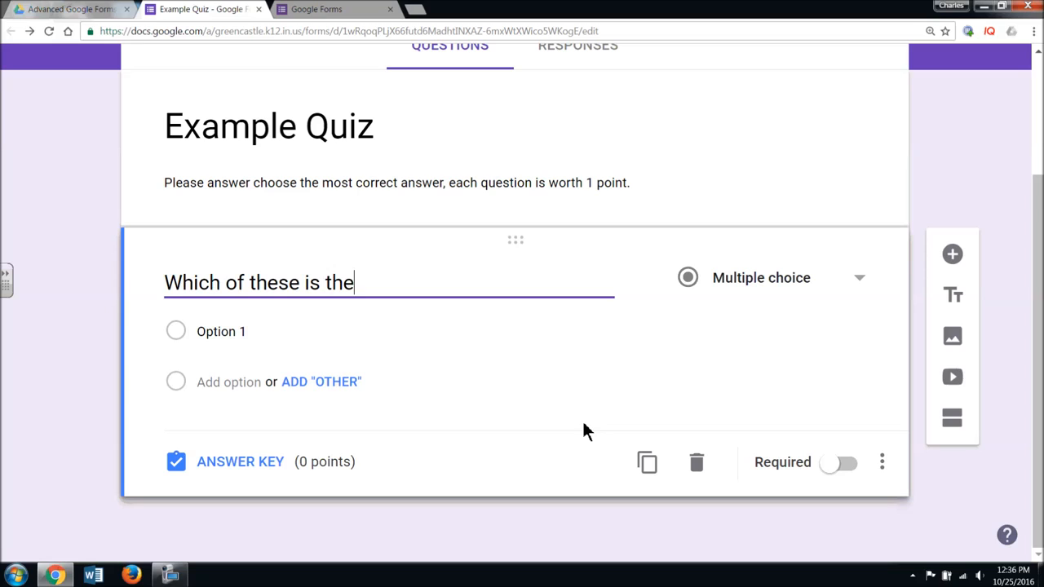
pyautogui.write(' flag of the Un')
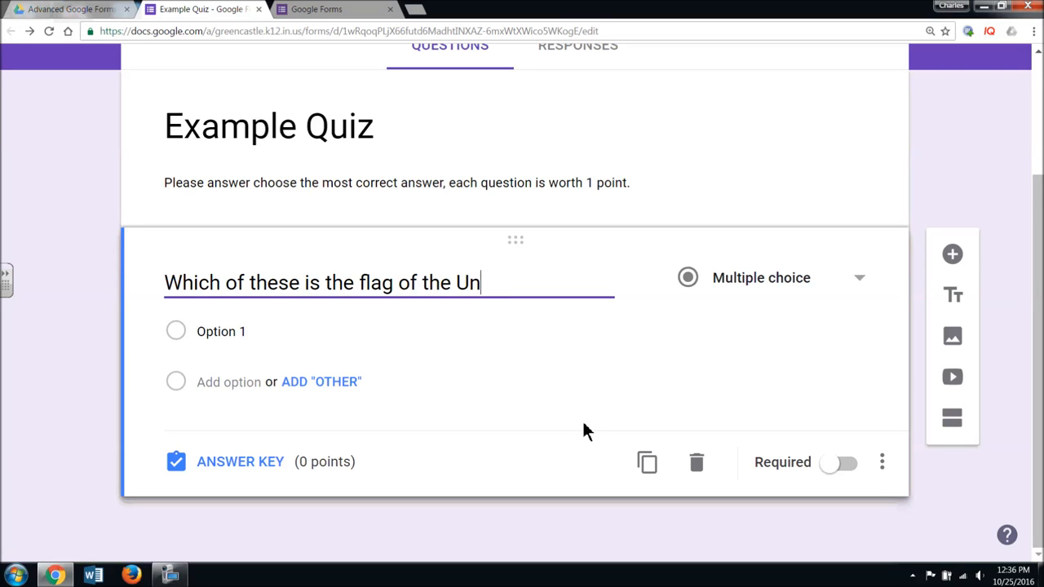
pyautogui.write('ited States?')
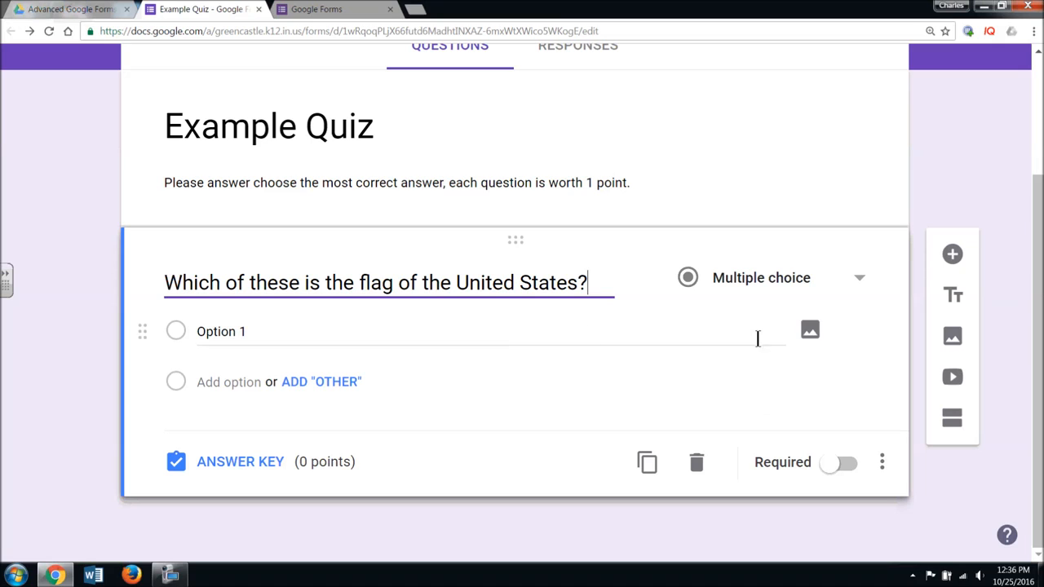
# - Search web images for 'American' and insert the 50-star US flag into Option 1
pyautogui.click(811, 330)
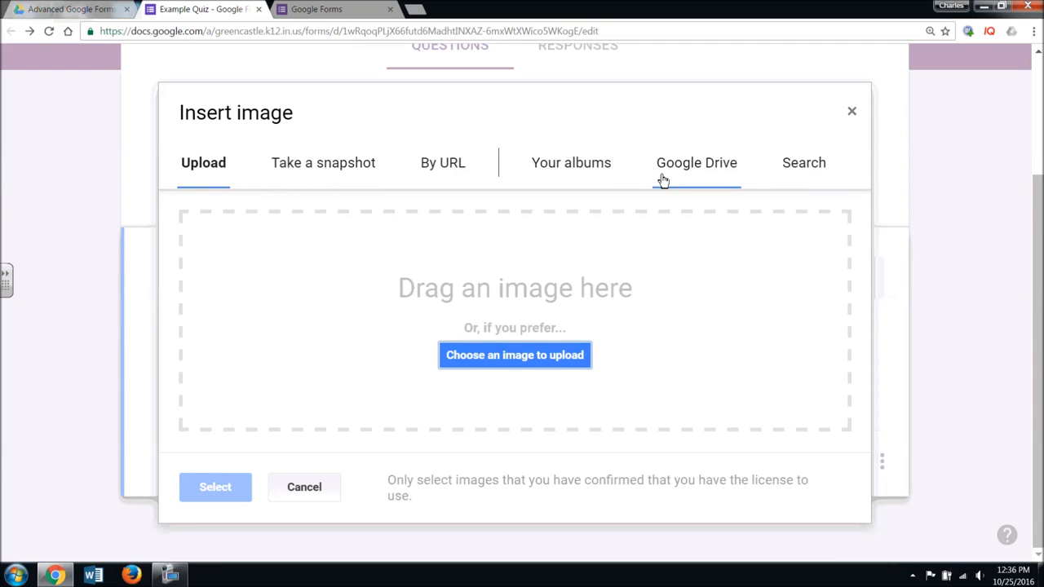
pyautogui.click(799, 180)
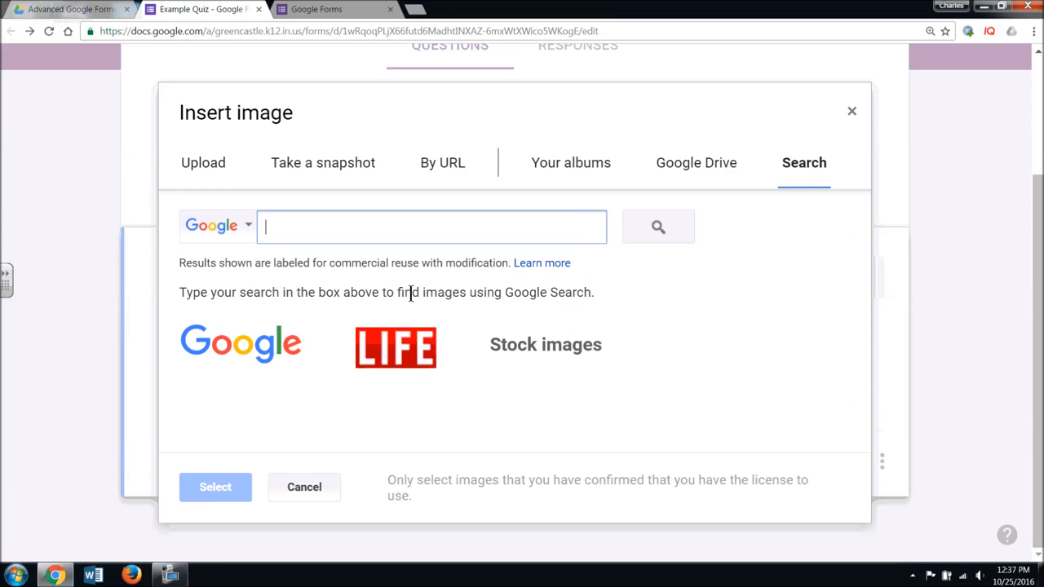
pyautogui.write('American Flag')
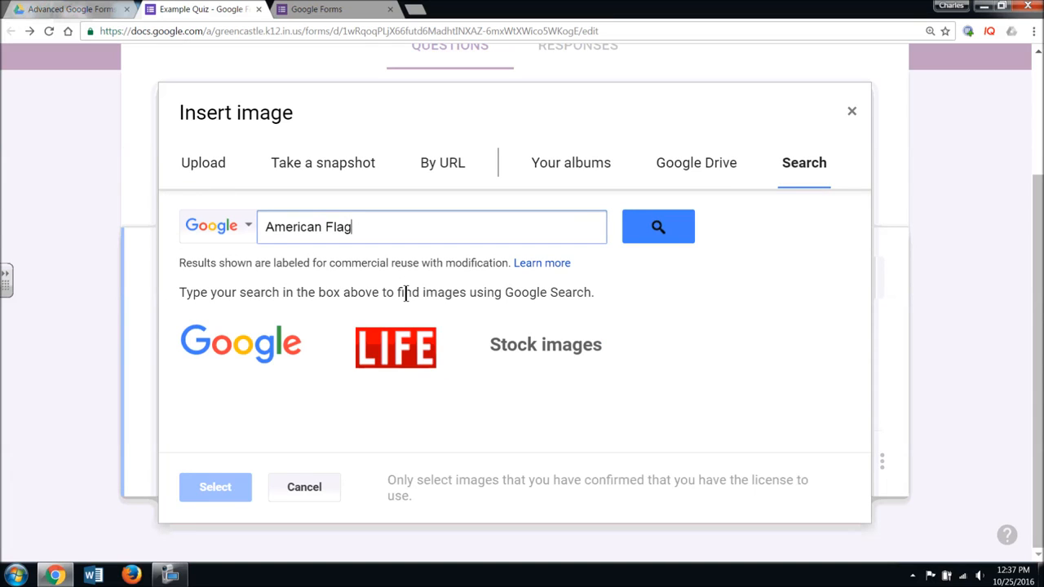
pyautogui.press('Return')
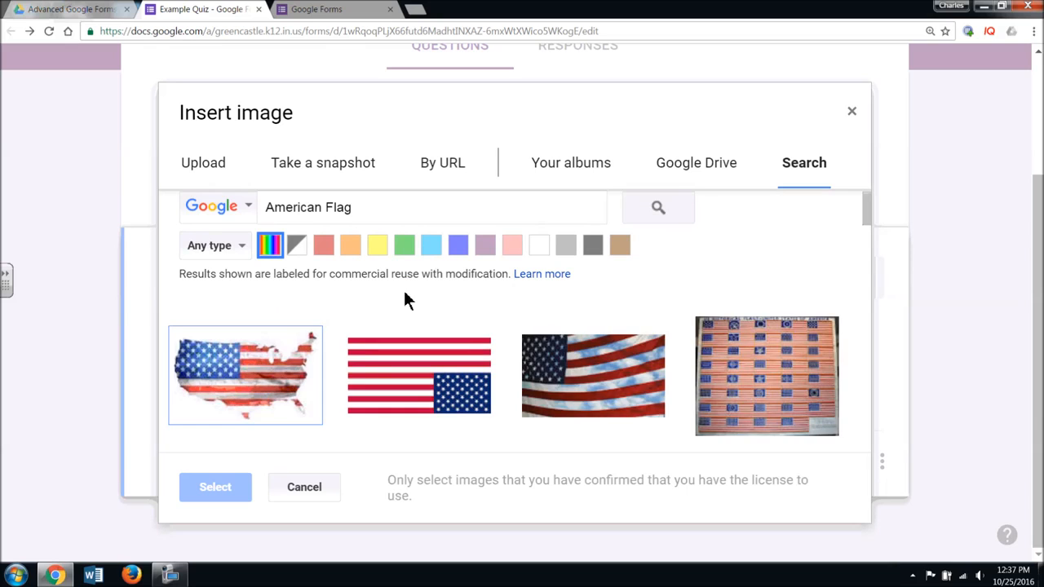
pyautogui.scroll(-5, 616, 404)
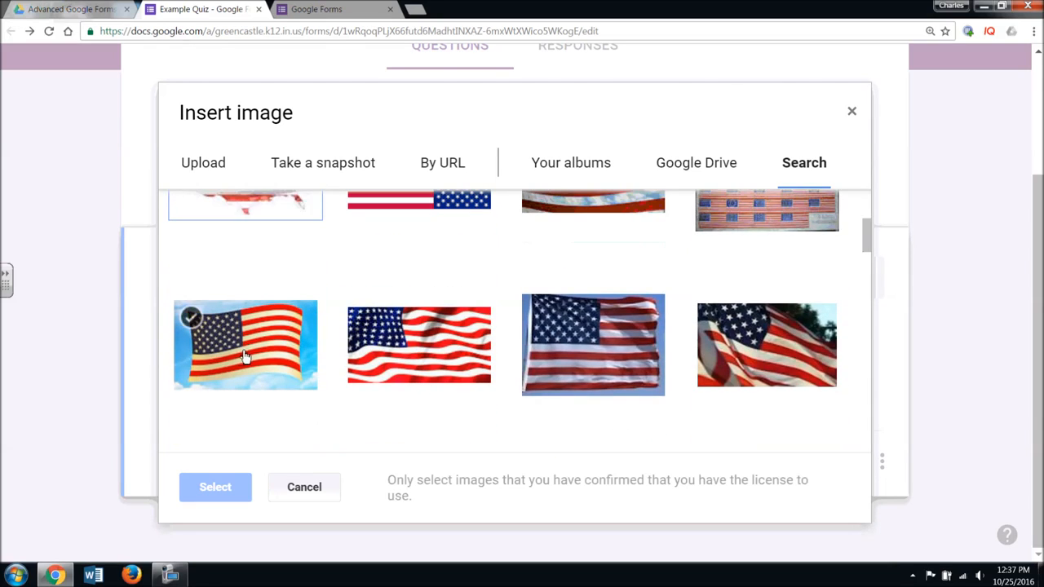
pyautogui.scroll(-2, 498, 375)
pyautogui.scroll(1, 571, 367)
pyautogui.scroll(-1, 602, 361)
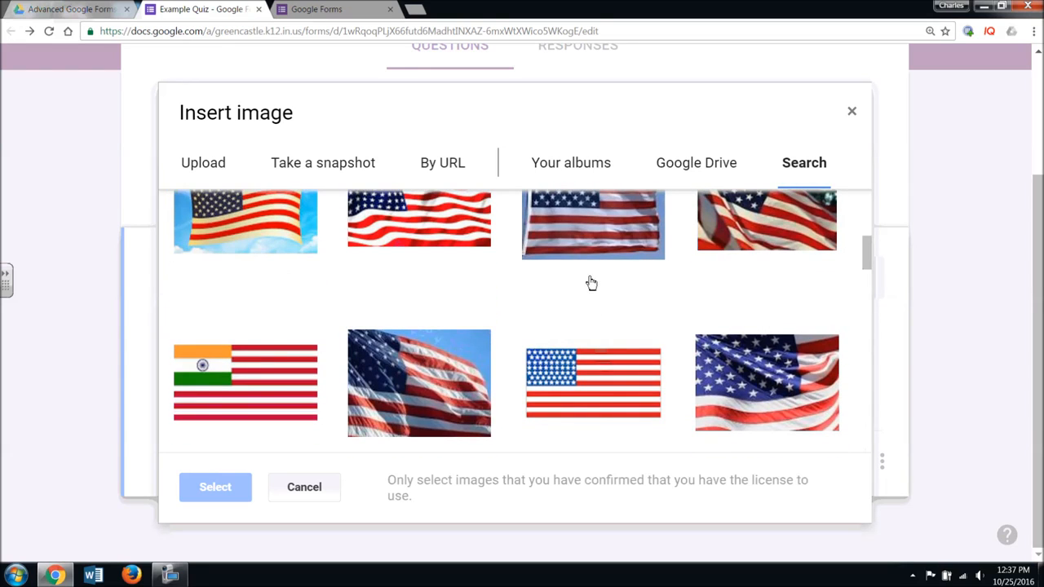
pyautogui.click(610, 368)
pyautogui.click(215, 490)
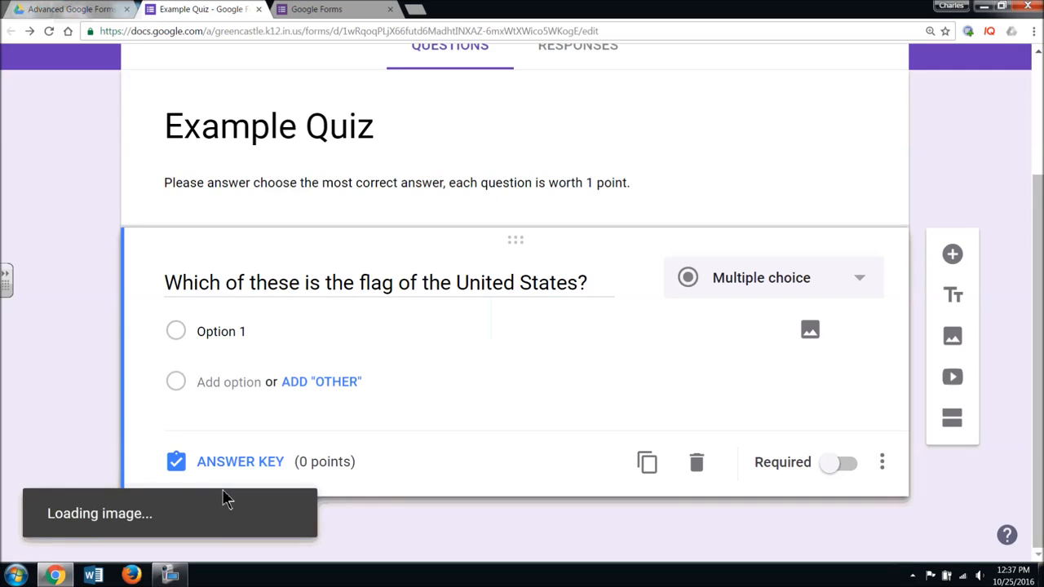
pyautogui.scroll(-1, 427, 440)
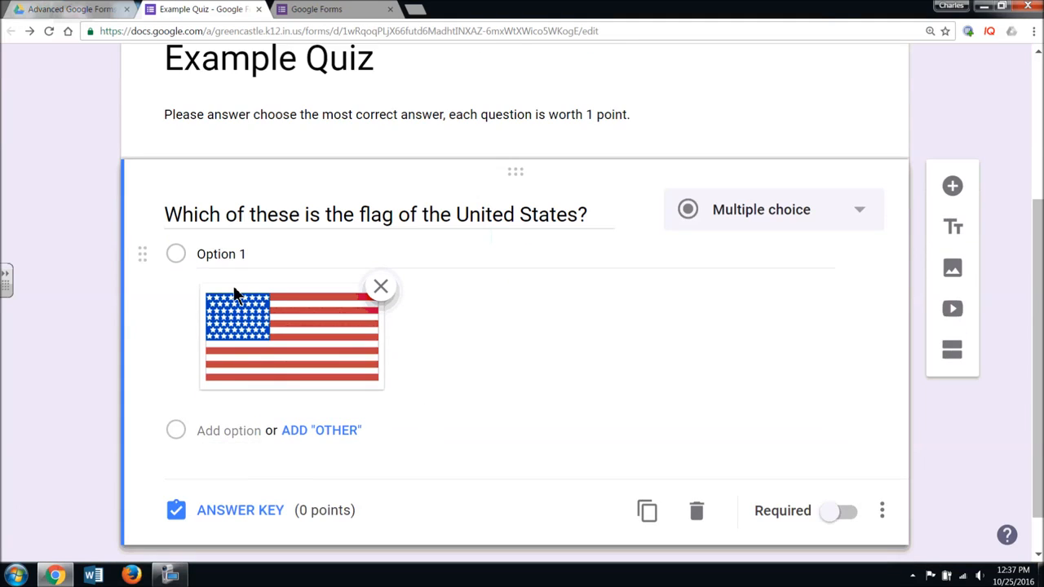
pyautogui.click(268, 257)
pyautogui.click(265, 255)
# - Relabel the US flag choice 'A'
pyautogui.moveTo(275, 254); pyautogui.dragTo(196, 254)
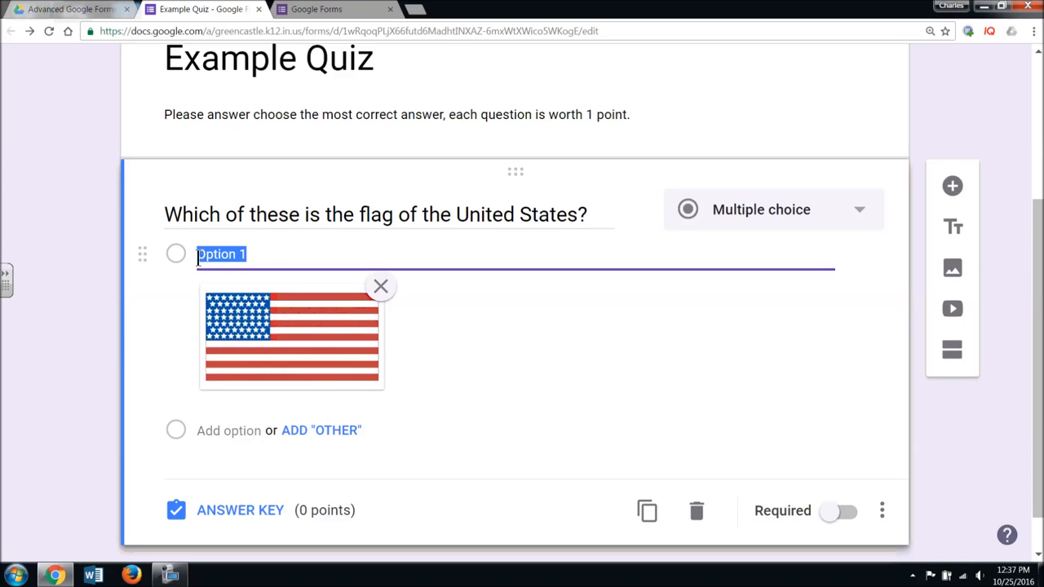
pyautogui.scroll(-1, 465, 328)
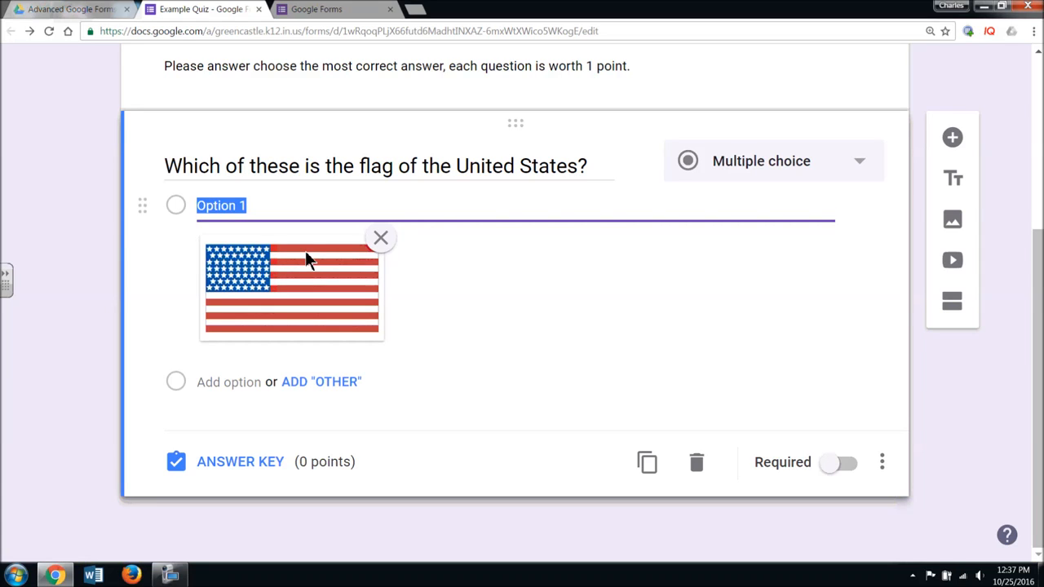
pyautogui.write('A')
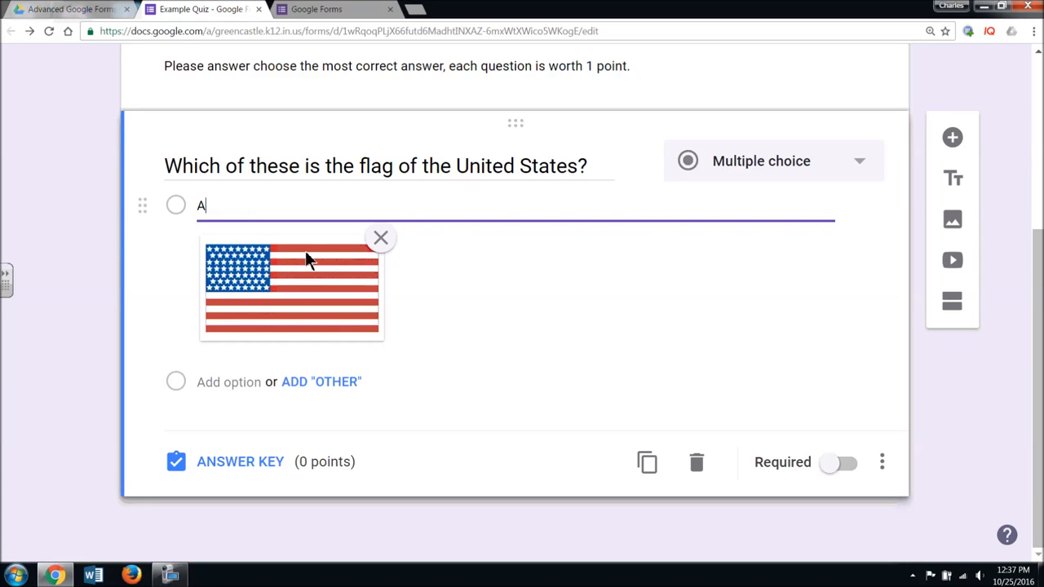
# - Add a second choice with the second 'Canadian Flag' search result as its image
pyautogui.click(214, 382)
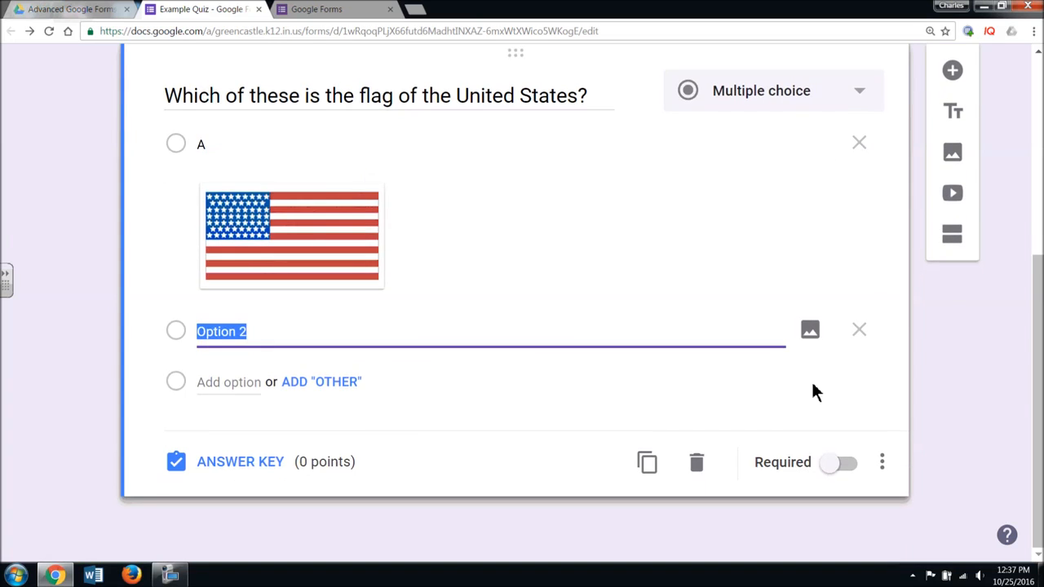
pyautogui.click(810, 330)
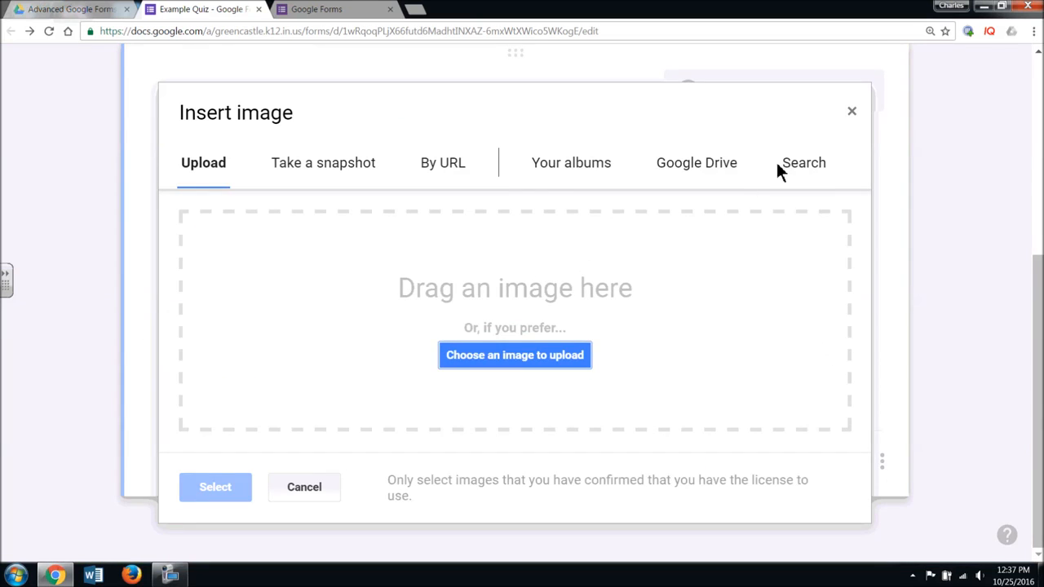
pyautogui.click(804, 169)
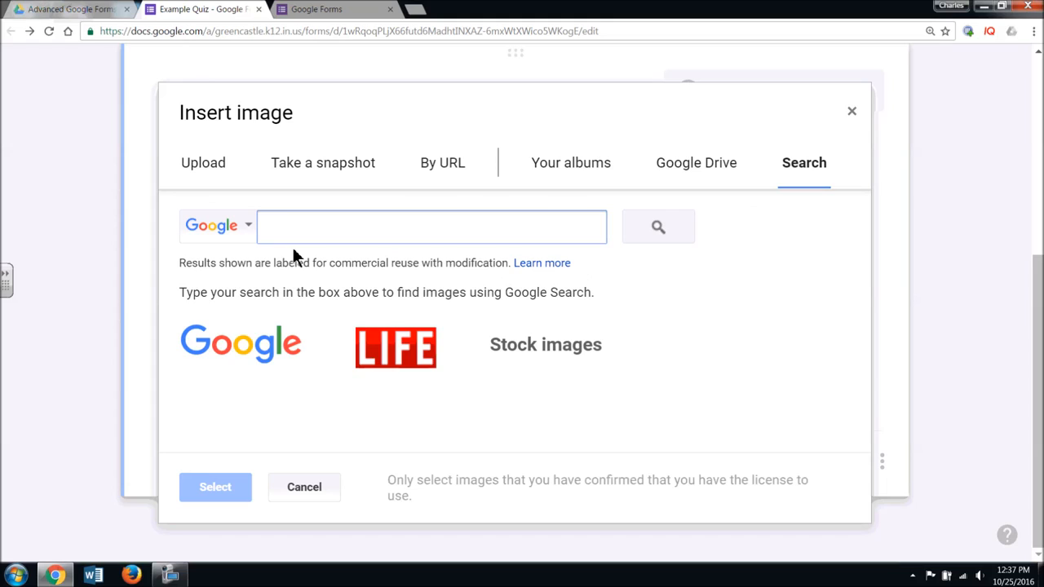
pyautogui.write('Canadian Flag')
pyautogui.press('Return')
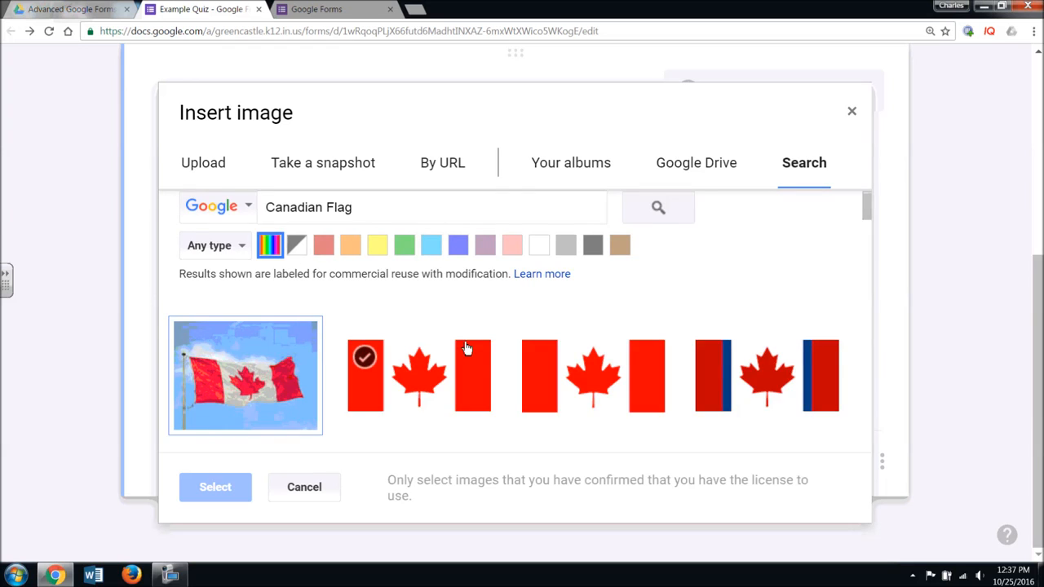
pyautogui.scroll(-2, 467, 348)
pyautogui.scroll(-3, 467, 349)
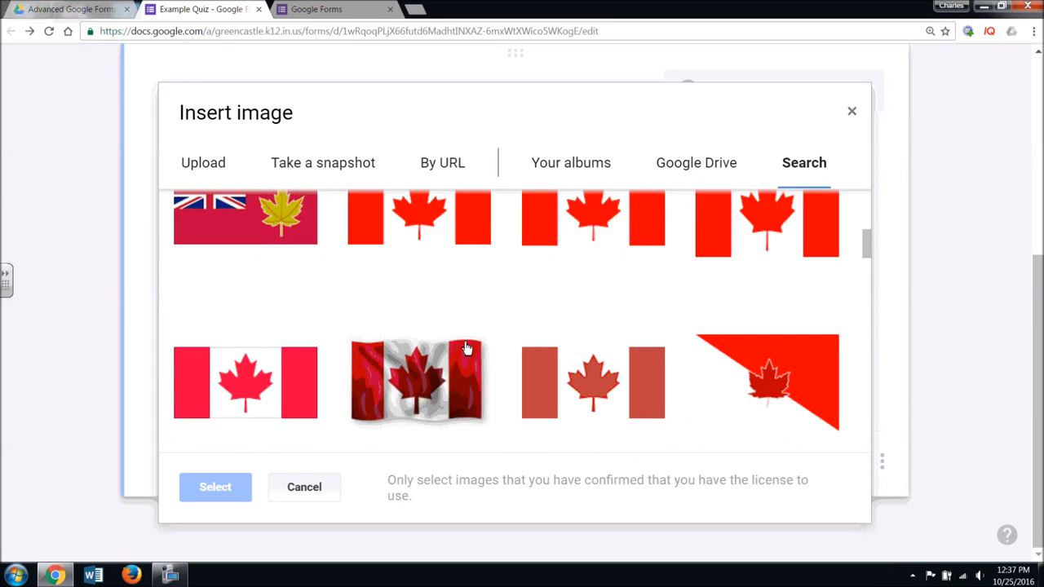
pyautogui.scroll(-1, 467, 349)
pyautogui.scroll(3, 501, 368)
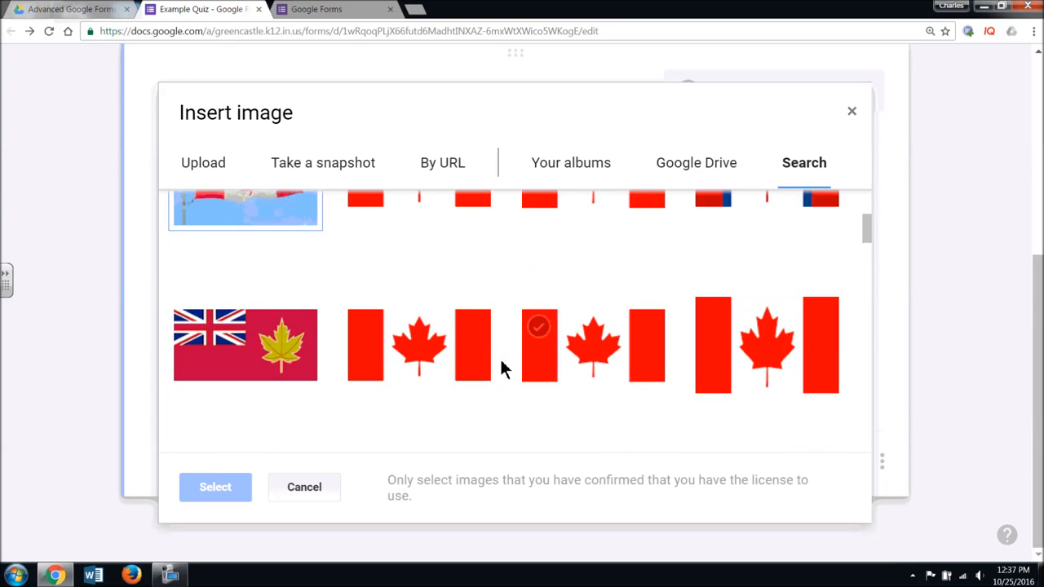
pyautogui.scroll(1, 496, 354)
pyautogui.click(465, 325)
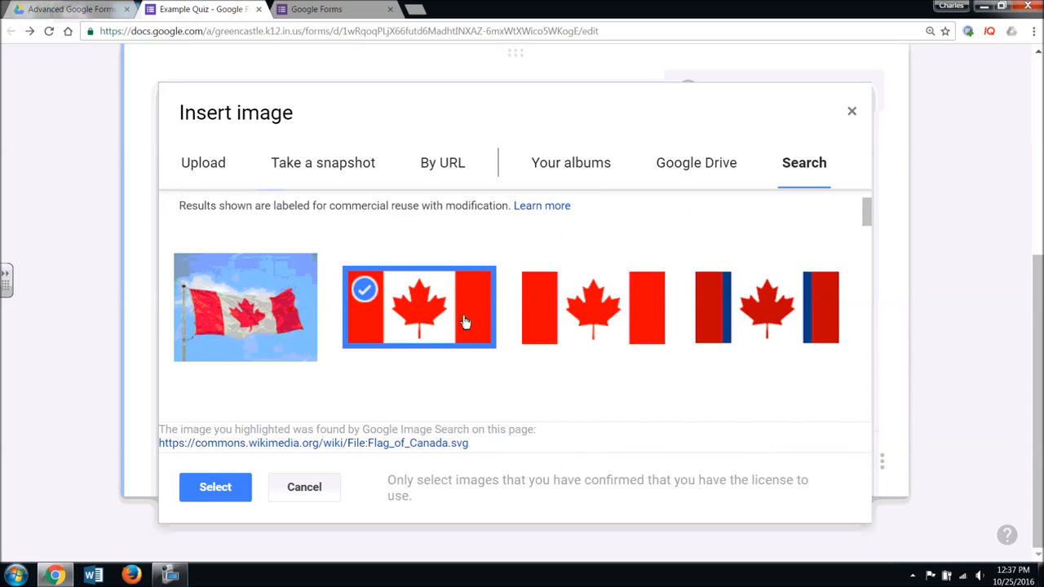
pyautogui.click(237, 487)
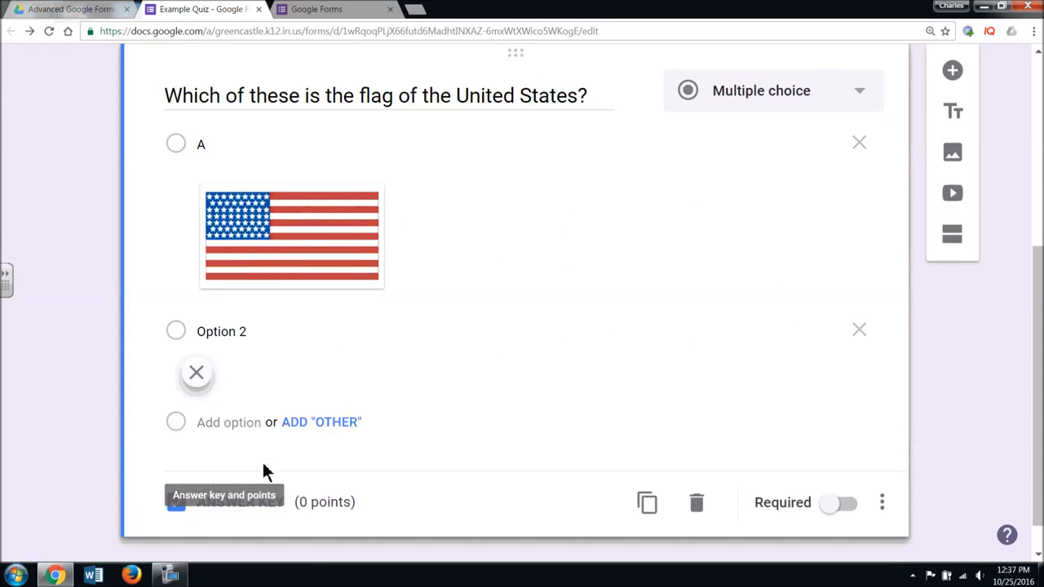
# - Label the Canadian flag choice 'B'
pyautogui.click(250, 331)
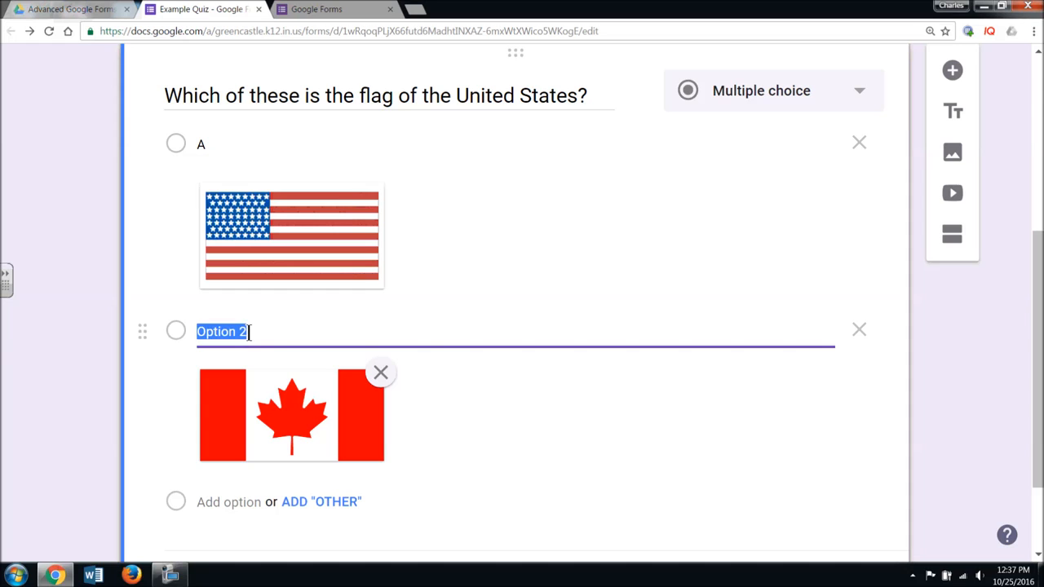
pyautogui.write('B')
pyautogui.scroll(-2, 289, 331)
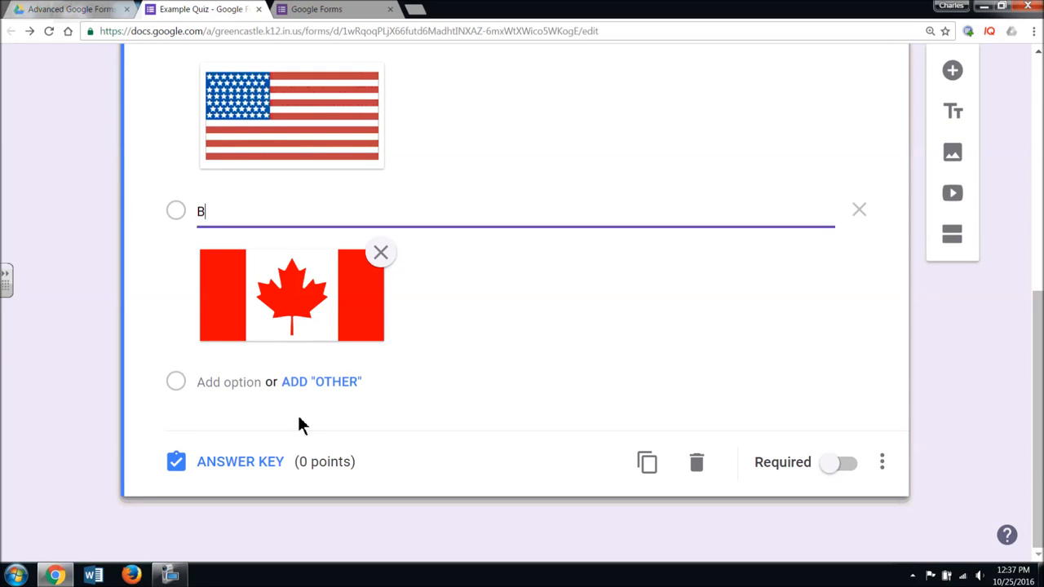
# - Add a third choice with the second 'Brazilian Flag' search result as its image
pyautogui.click(249, 392)
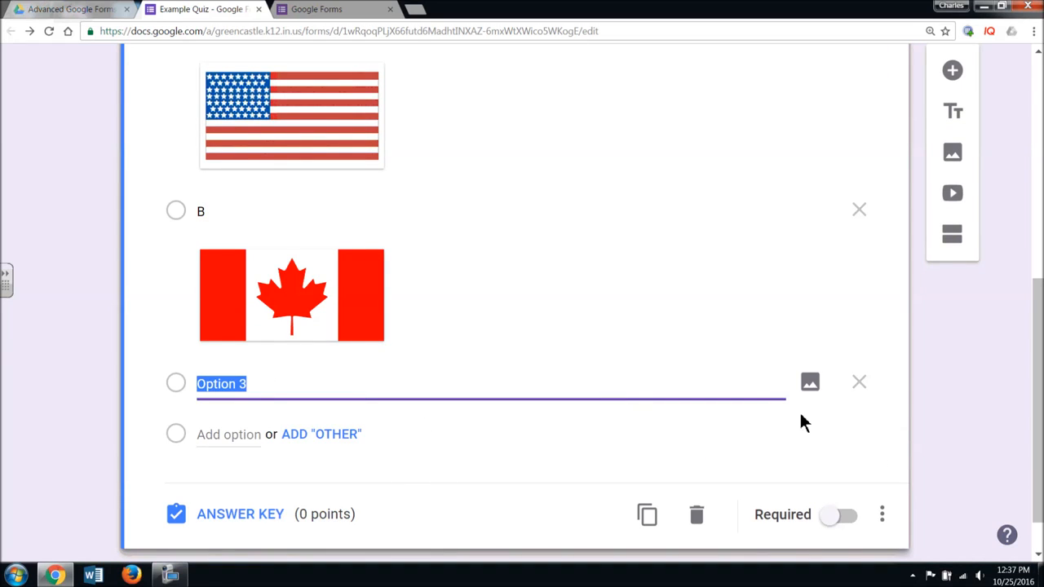
pyautogui.click(810, 384)
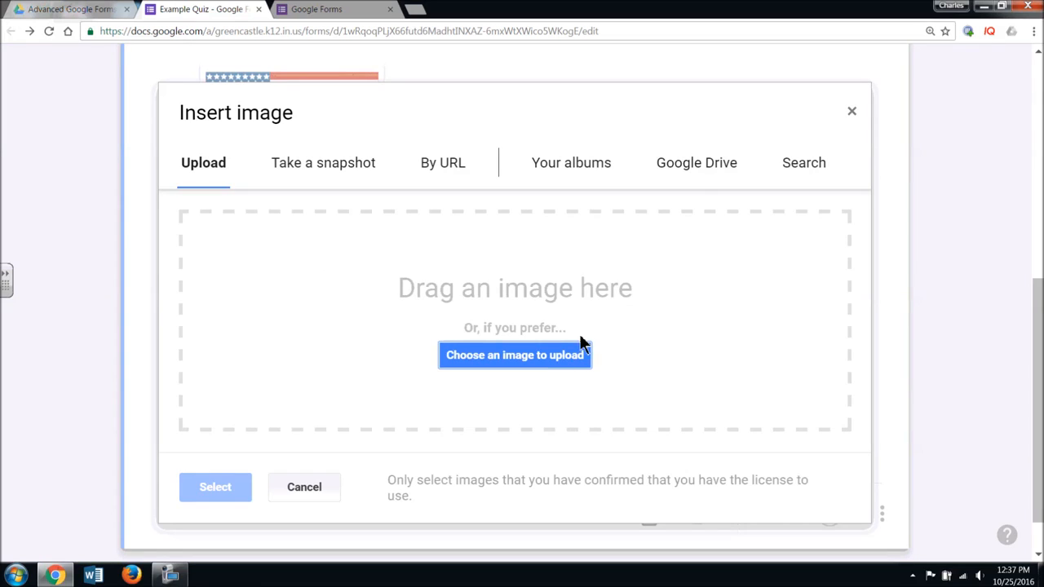
pyautogui.click(804, 166)
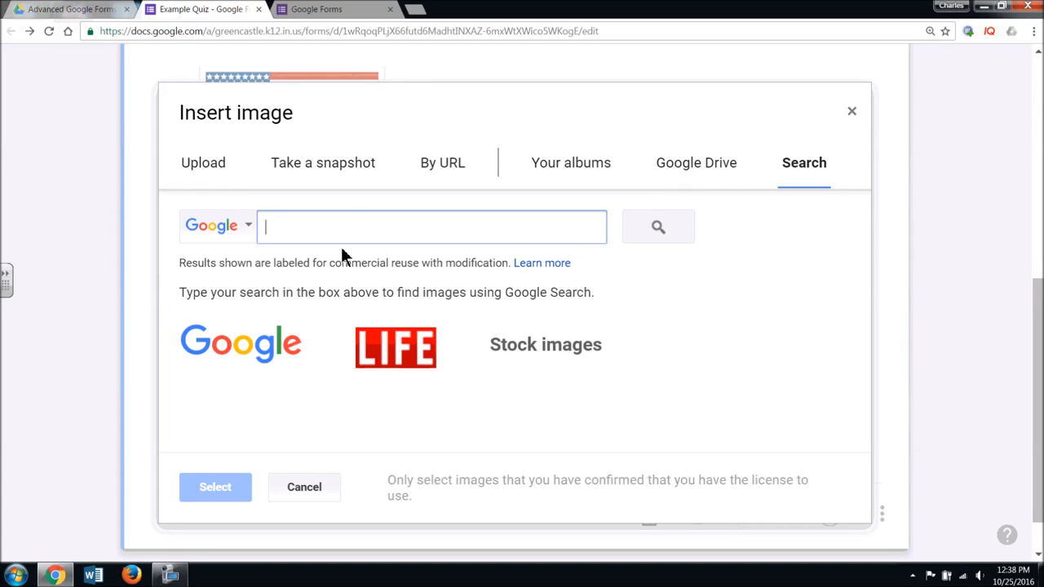
pyautogui.write('Brazilian Fla')
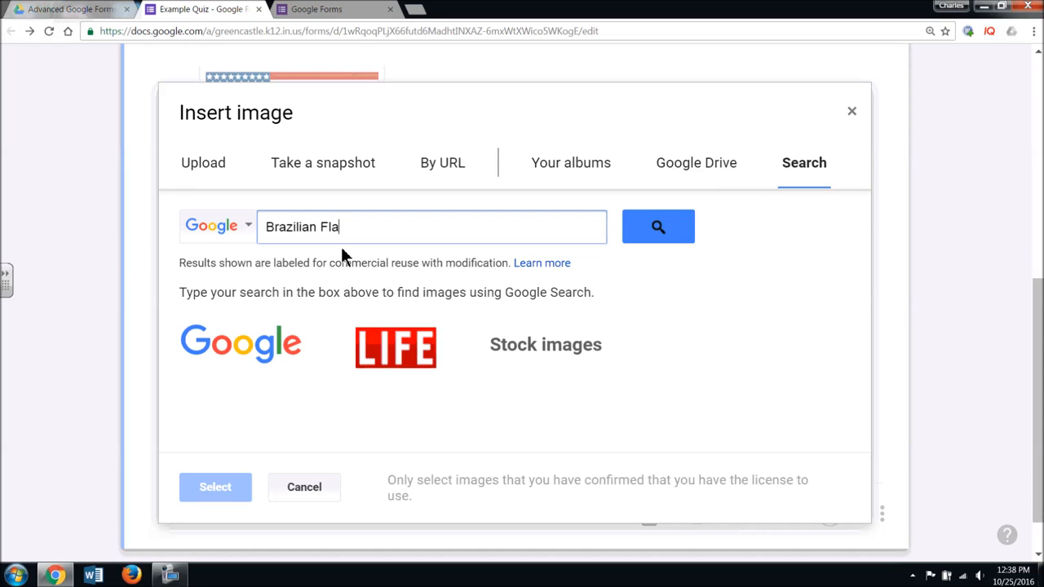
pyautogui.write('g')
pyautogui.press('Return')
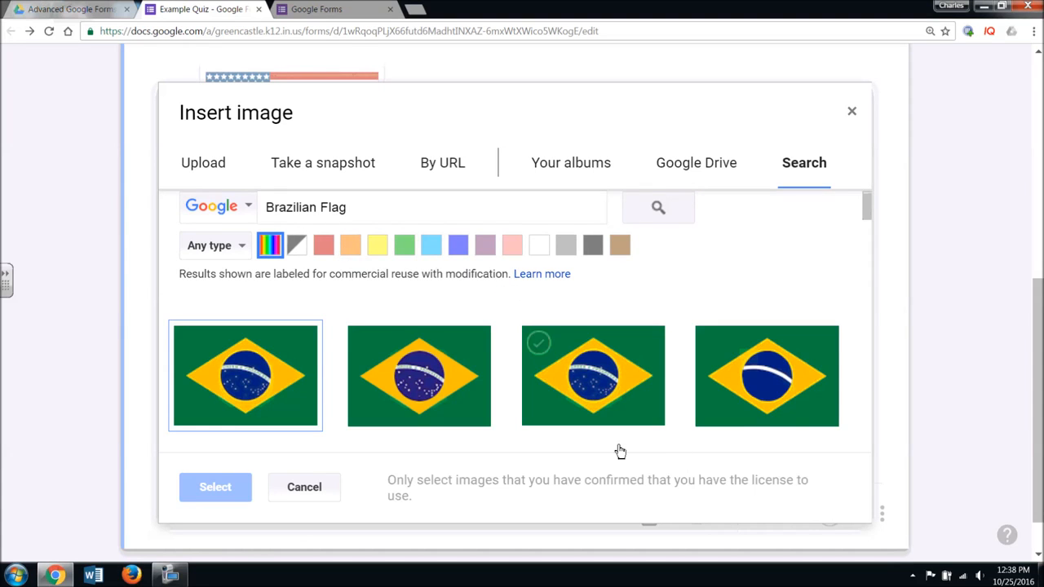
pyautogui.scroll(-2, 624, 426)
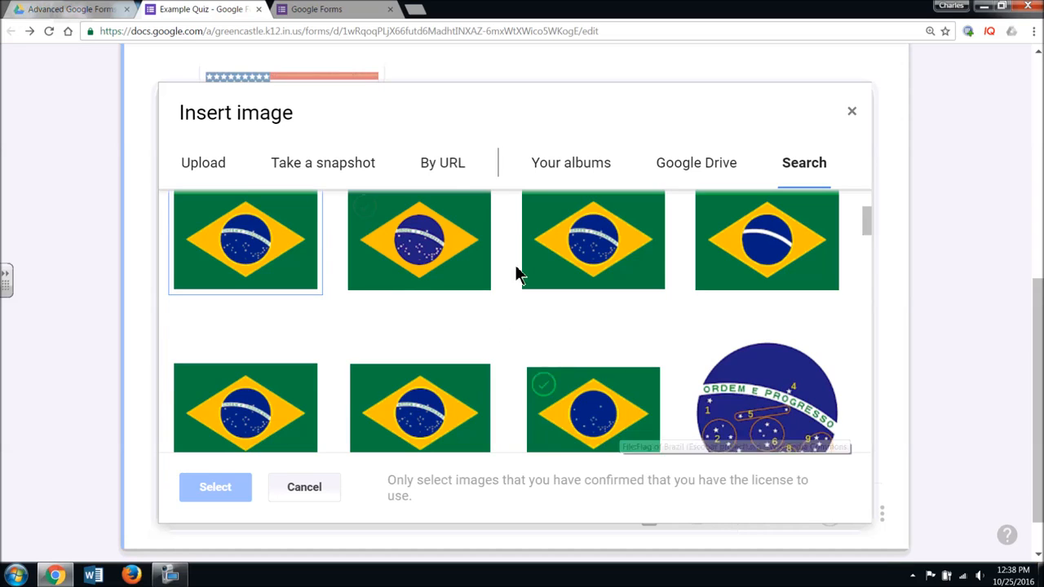
pyautogui.click(424, 263)
pyautogui.click(224, 488)
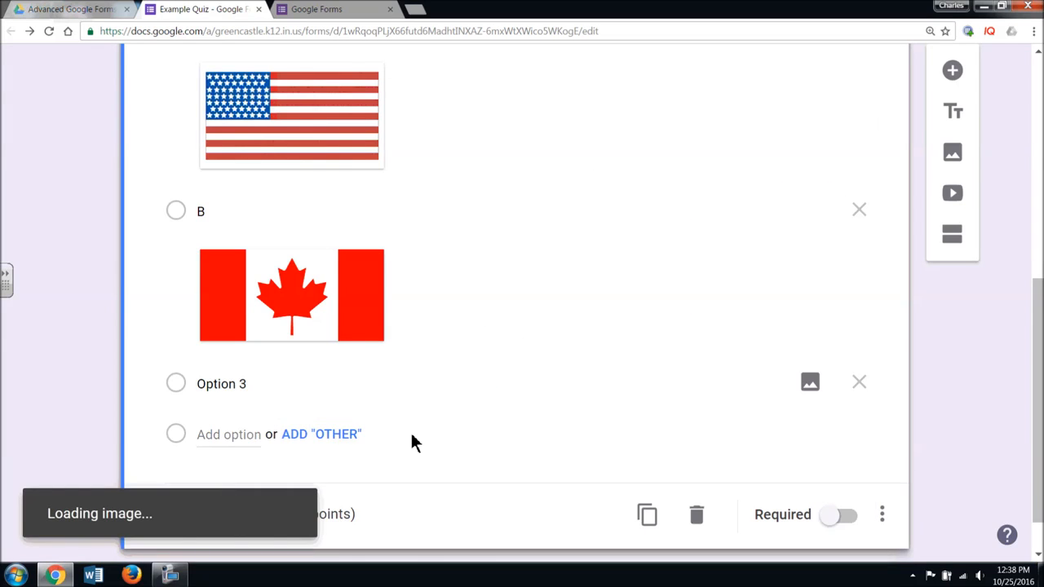
pyautogui.click(253, 388)
# - Label the Brazilian flag choice 'C'
pyautogui.press('BackSpace')
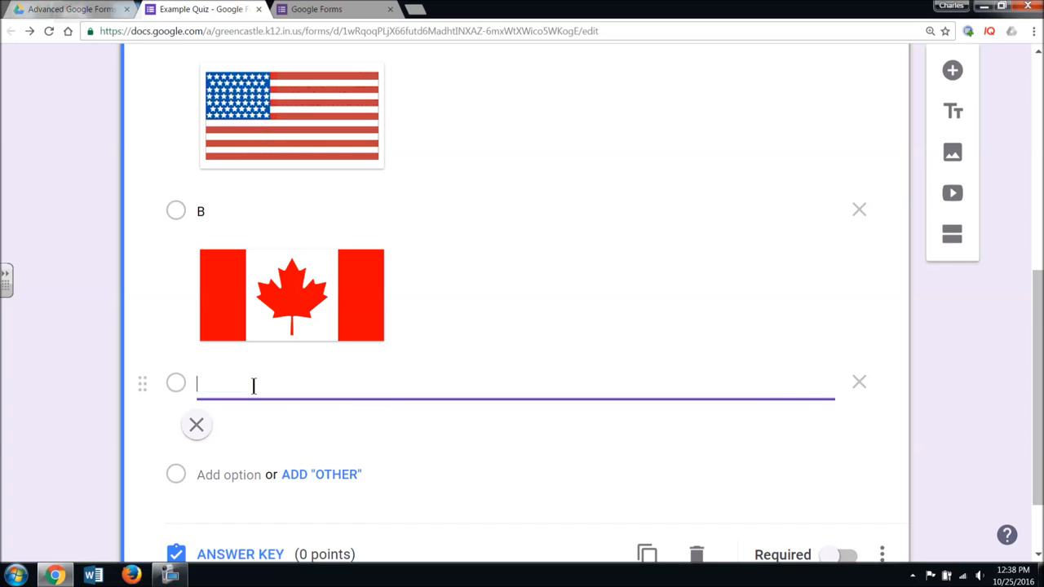
pyautogui.write('C')
pyautogui.scroll(-1, 575, 452)
pyautogui.scroll(-1, 577, 461)
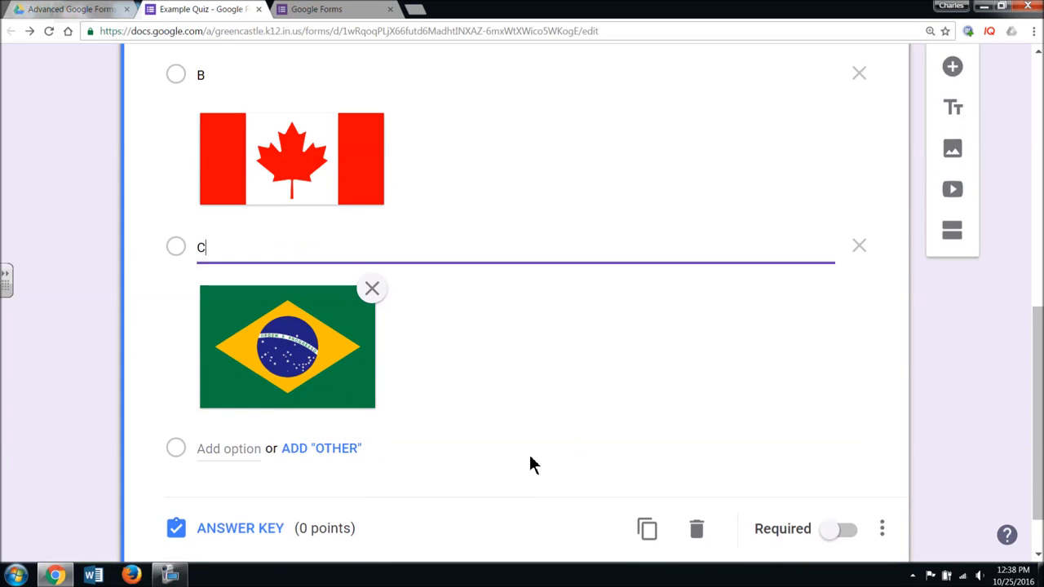
pyautogui.scroll(5, 582, 460)
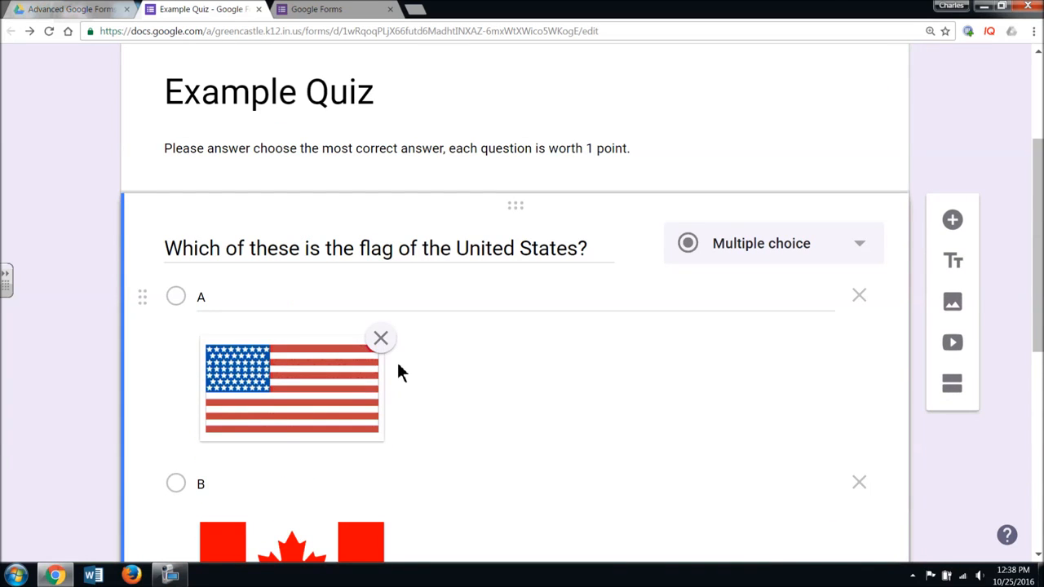
pyautogui.scroll(-5, 507, 343)
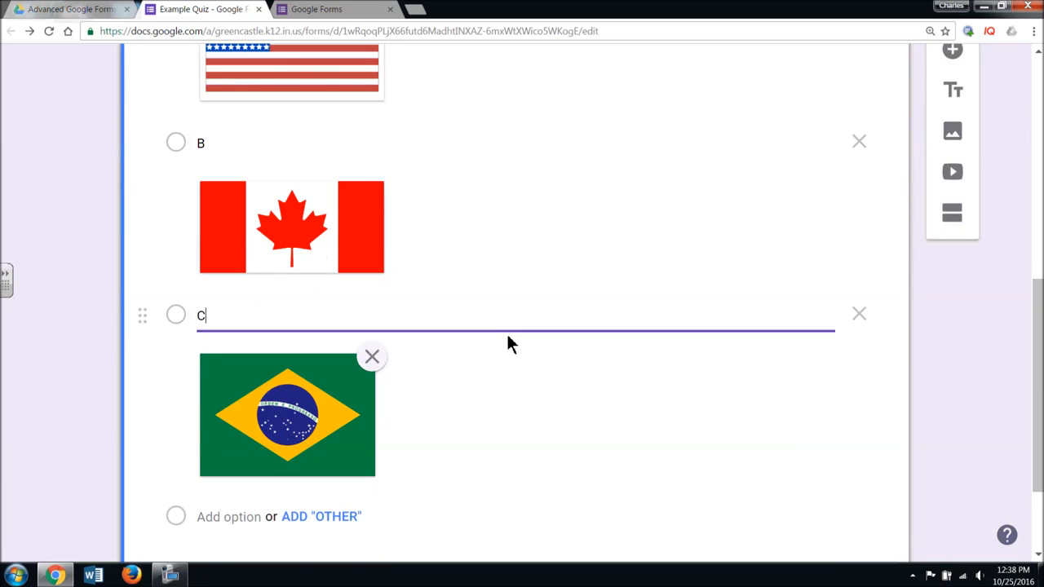
pyautogui.scroll(-2, 468, 288)
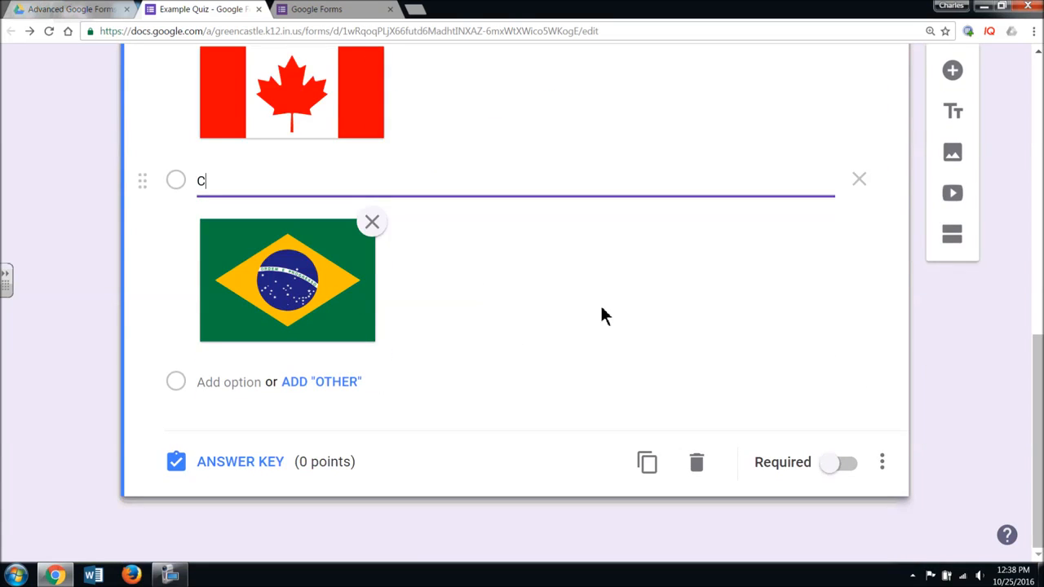
# - Make the flag question required and turn on Shuffle option order
pyautogui.click(829, 463)
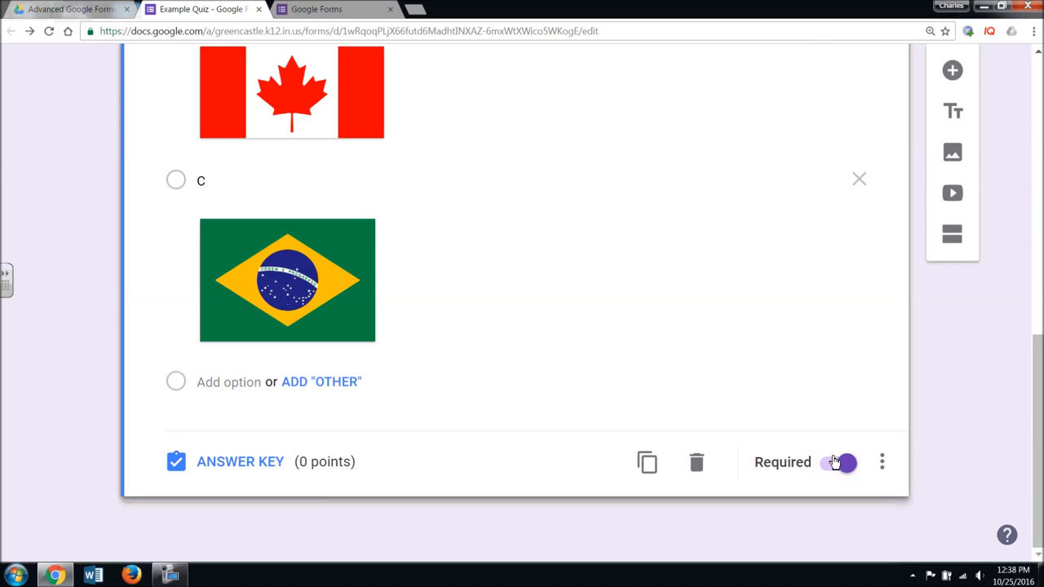
pyautogui.click(882, 462)
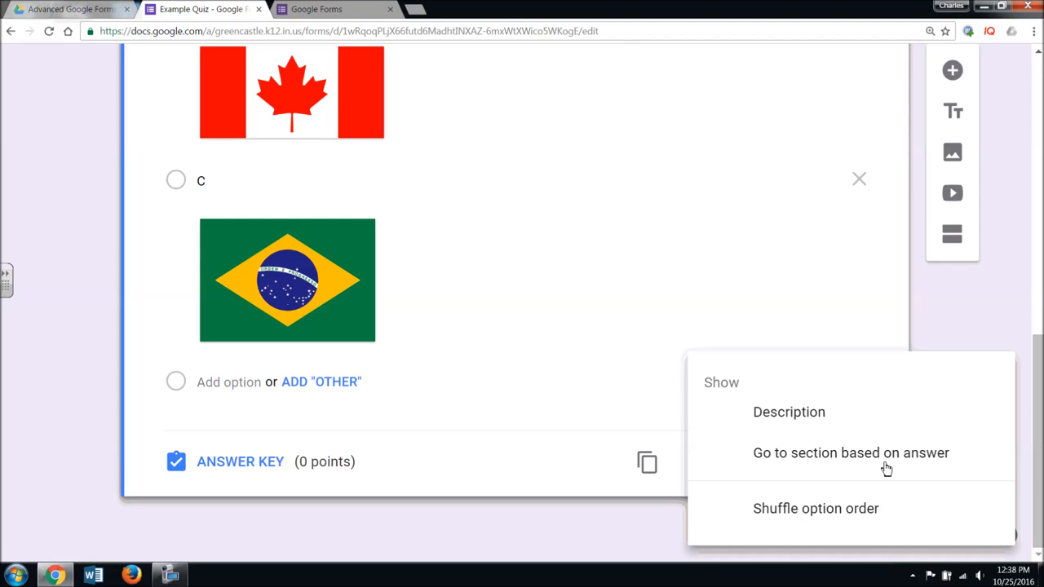
pyautogui.click(862, 514)
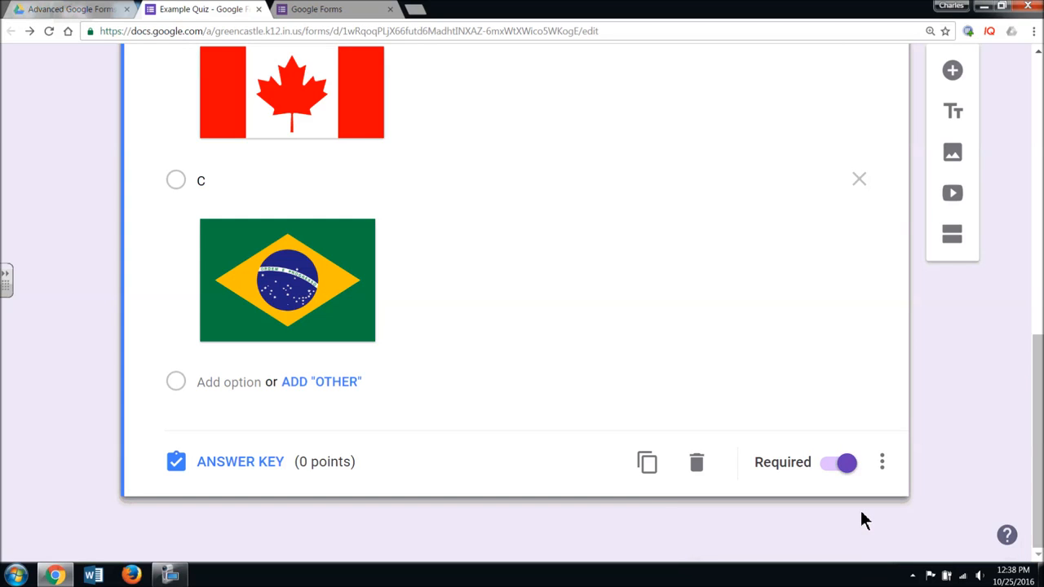
pyautogui.click(882, 463)
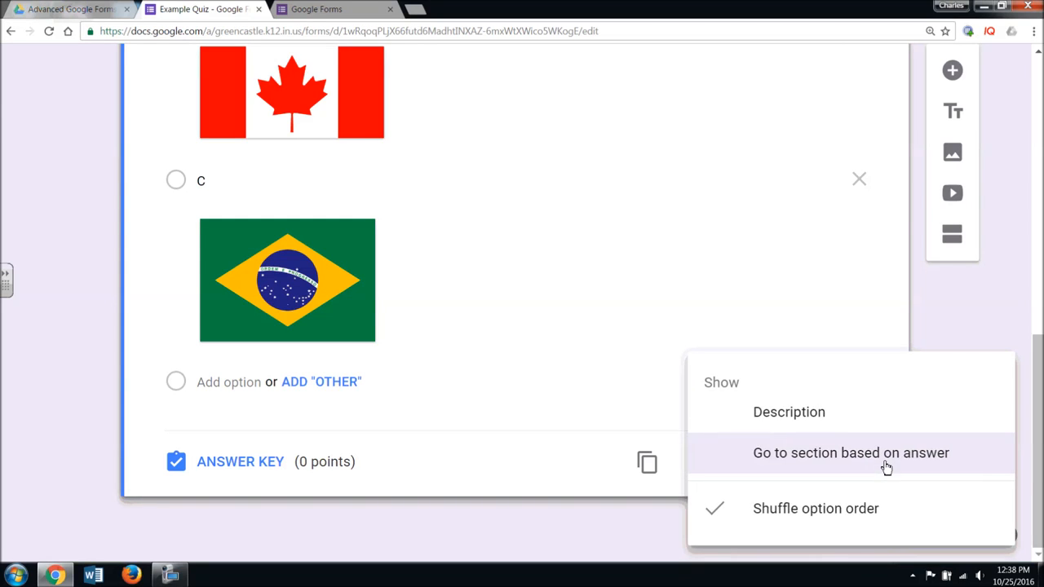
pyautogui.click(468, 507)
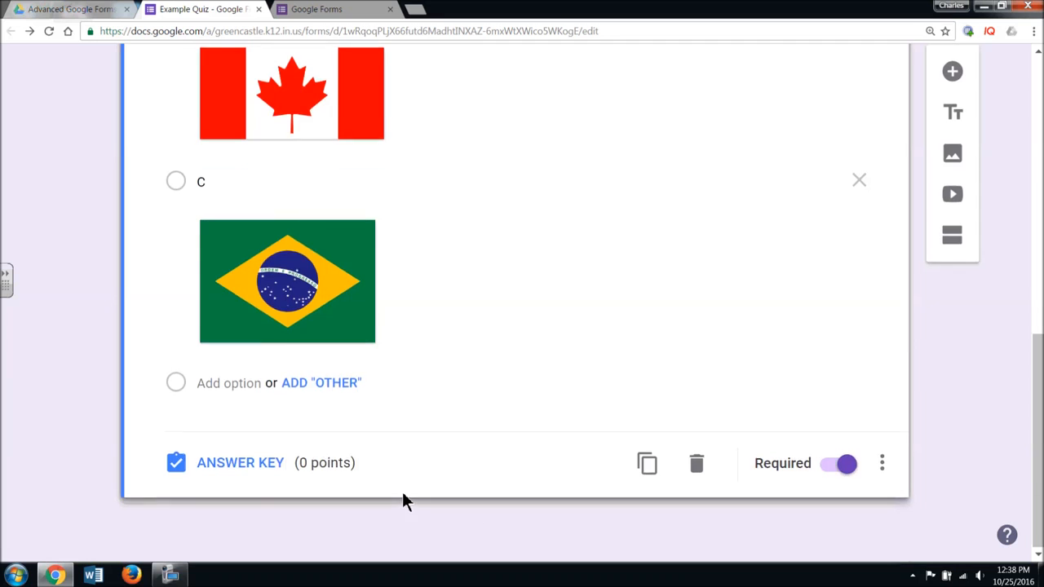
pyautogui.scroll(4, 402, 492)
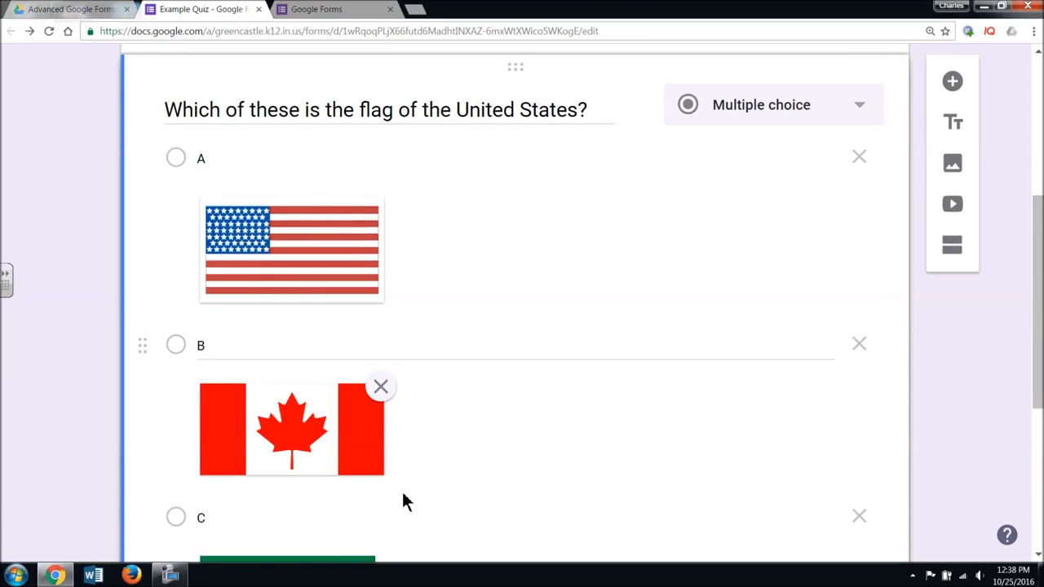
pyautogui.scroll(-5, 402, 496)
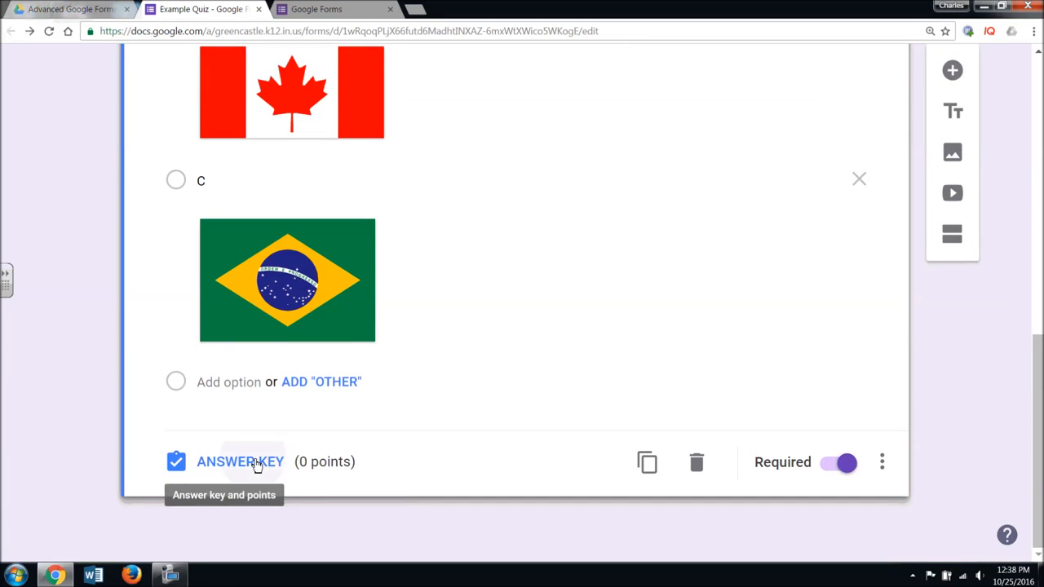
# - In the answer key, mark choice A (the US flag) correct and worth 1 point
pyautogui.click(255, 463)
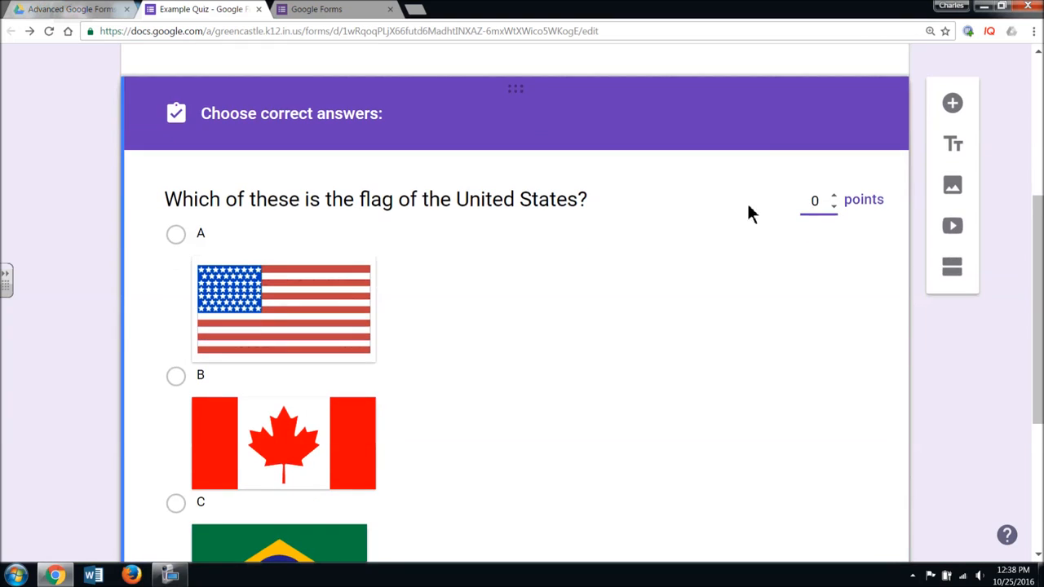
pyautogui.click(834, 196)
pyautogui.scroll(-1, 638, 298)
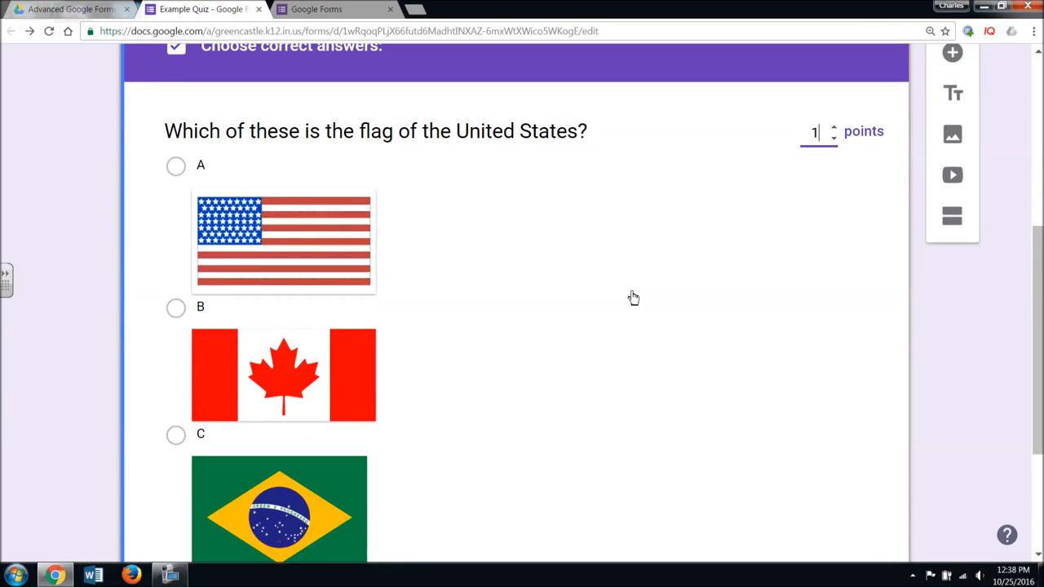
pyautogui.click(175, 167)
pyautogui.scroll(-3, 423, 266)
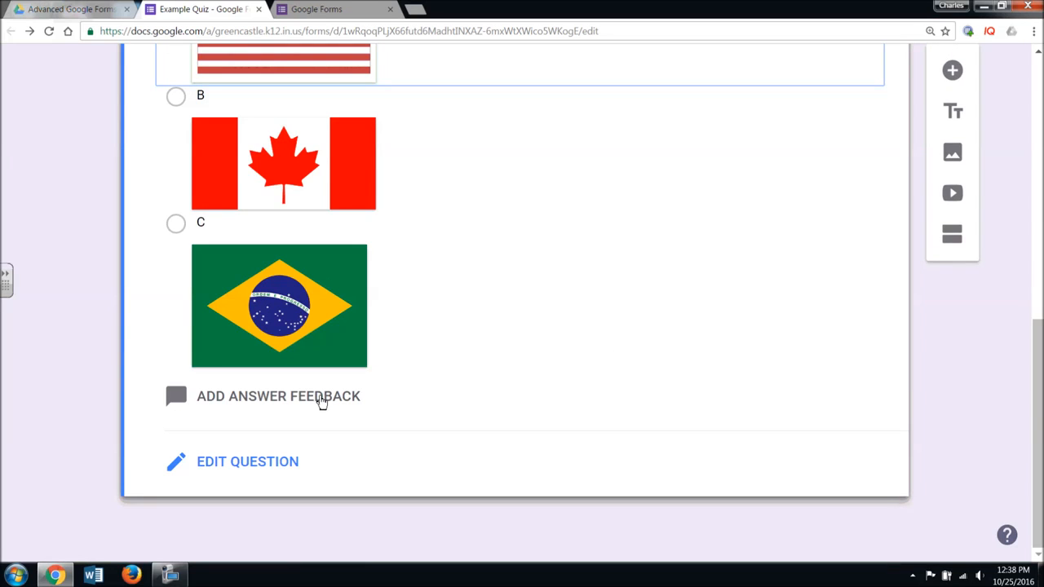
pyautogui.click(322, 397)
# - Give feedback 'Sorry, that is incorrect.' and 'Congratulations, you selected the correct flag.' with a link
pyautogui.click(216, 253)
pyautogui.write('Sorry, ')
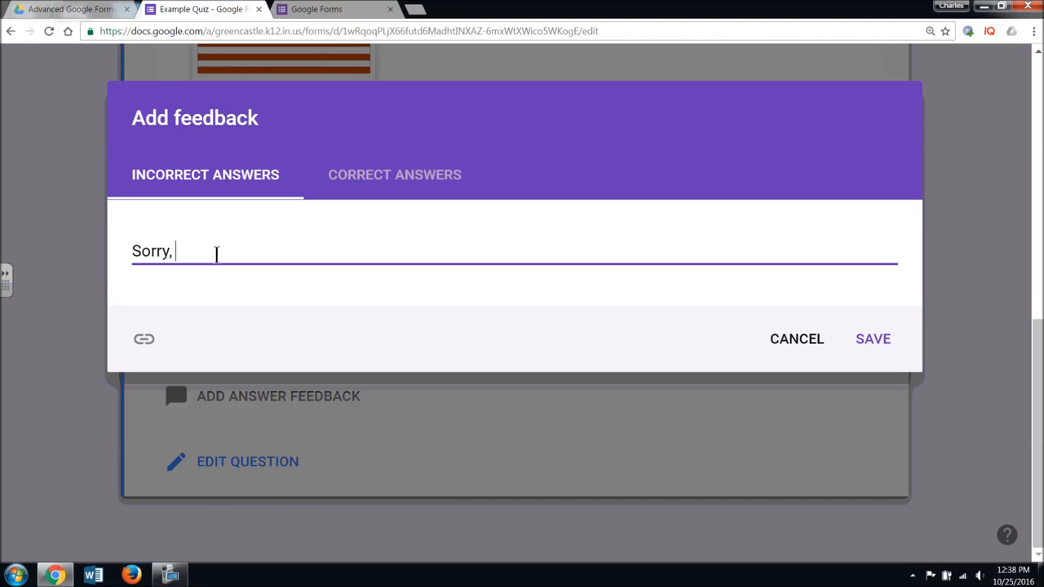
pyautogui.write('that is incorrect.')
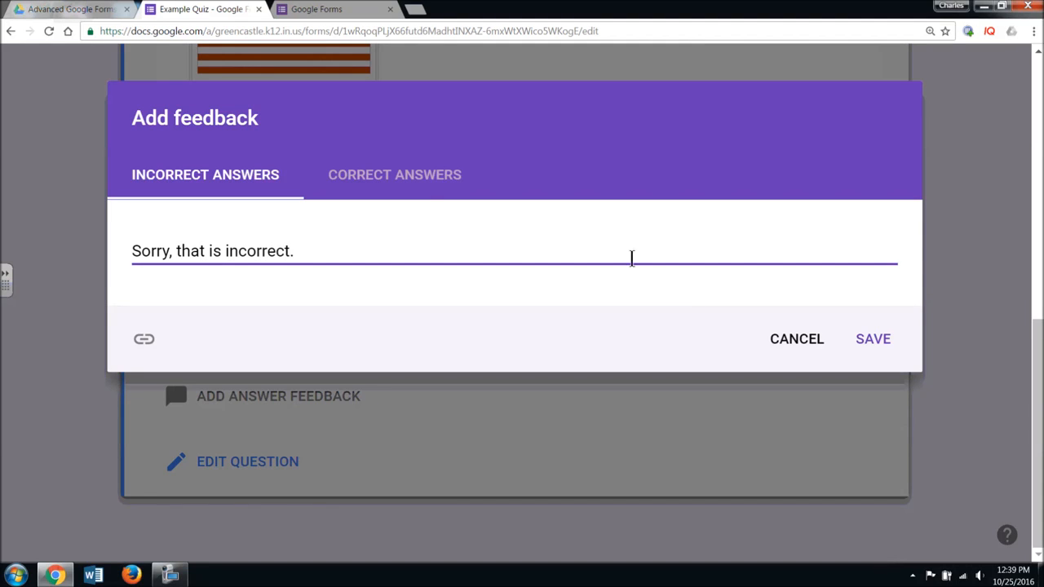
pyautogui.click(422, 194)
pyautogui.click(248, 249)
pyautogui.write('Congratu')
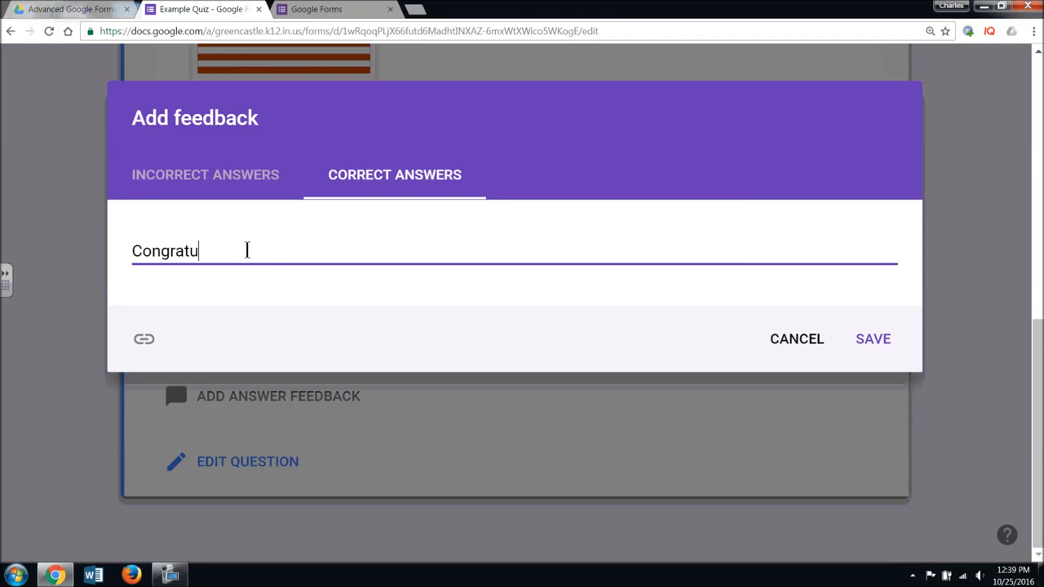
pyautogui.write('lations, you selected the correct fo')
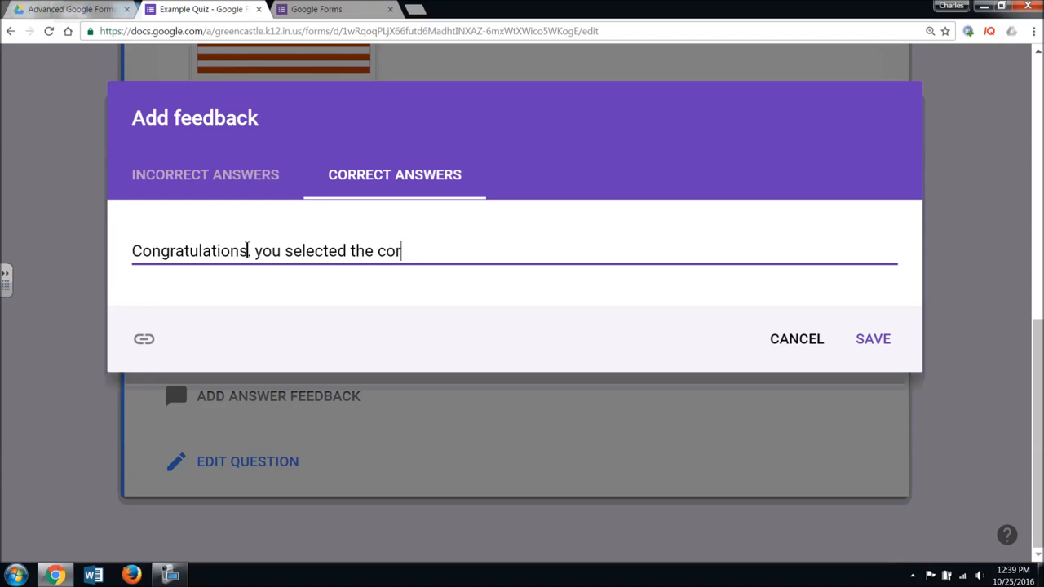
pyautogui.press('BackSpace')
pyautogui.press('BackSpace')
pyautogui.write('lag.')
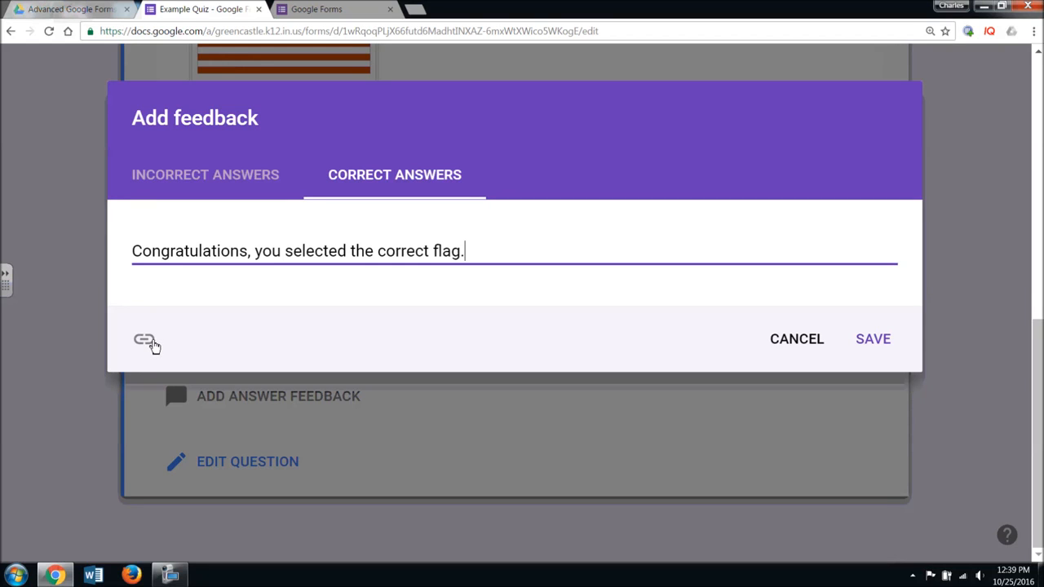
pyautogui.click(145, 341)
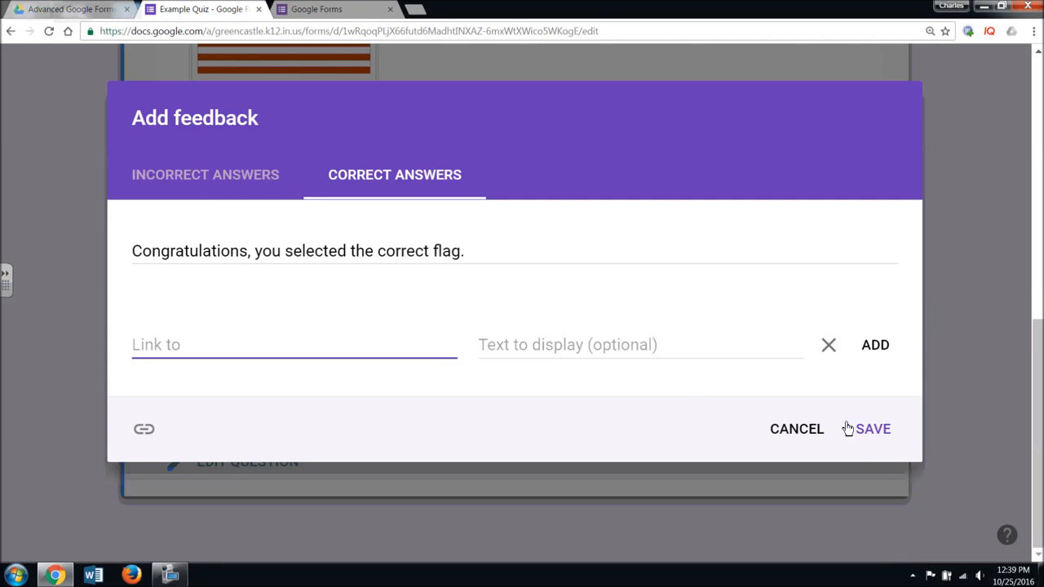
# - Drop the empty link row and save the 'Congratulations, you selected the correct flag.' feedback
pyautogui.click(828, 352)
pyautogui.click(868, 344)
pyautogui.scroll(-7, 868, 348)
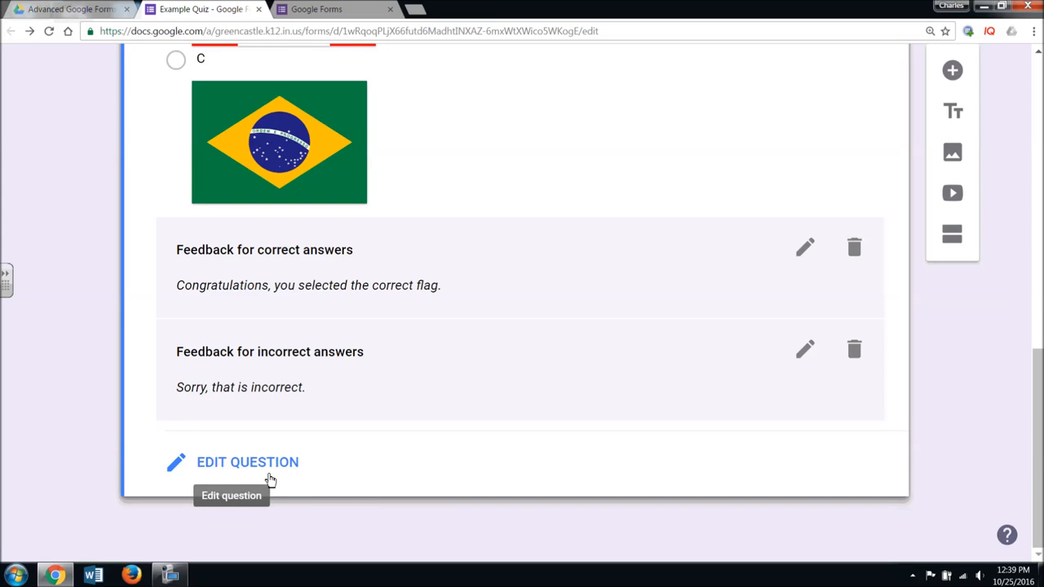
pyautogui.scroll(2, 857, 363)
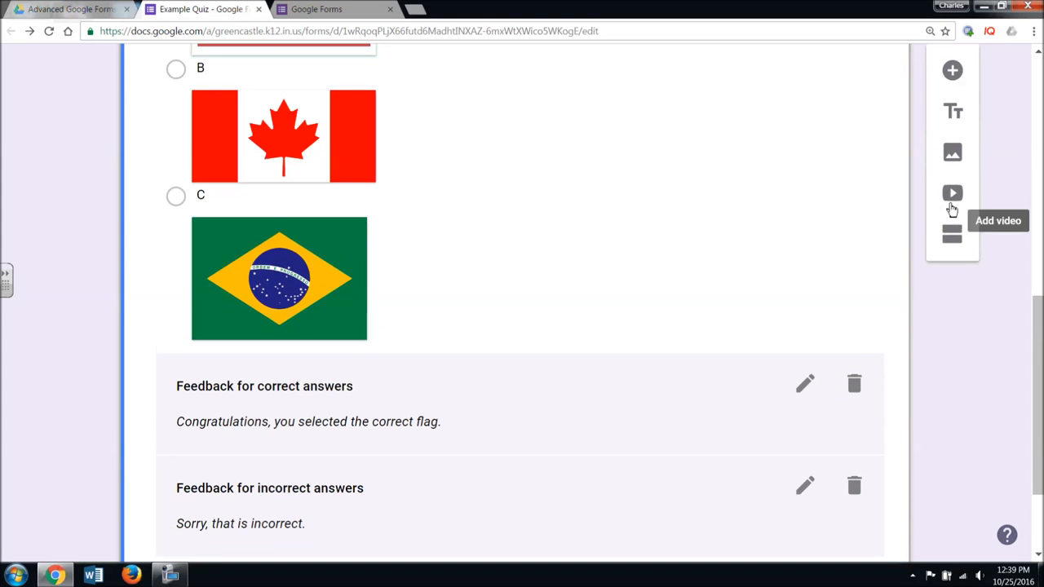
# - Add a new question: 'What year did the Chicago Cubs last win the World Series?'
pyautogui.click(953, 72)
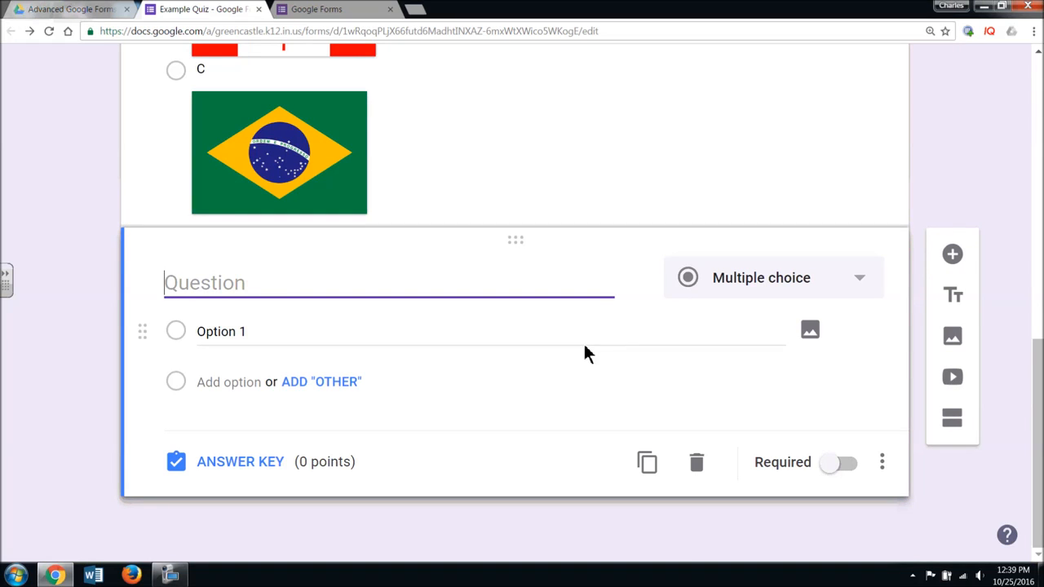
pyautogui.write('What')
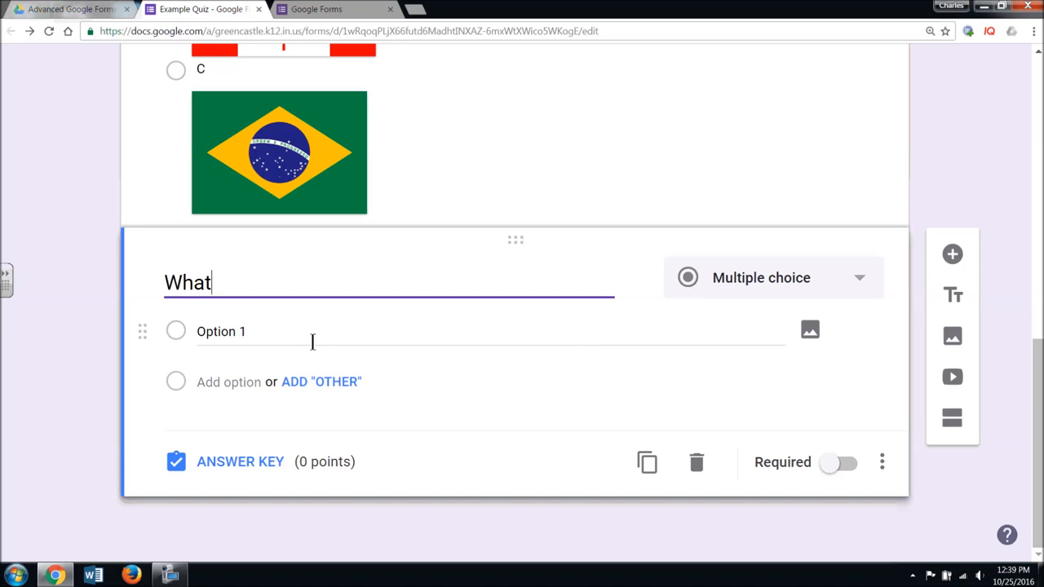
pyautogui.write(' year did ')
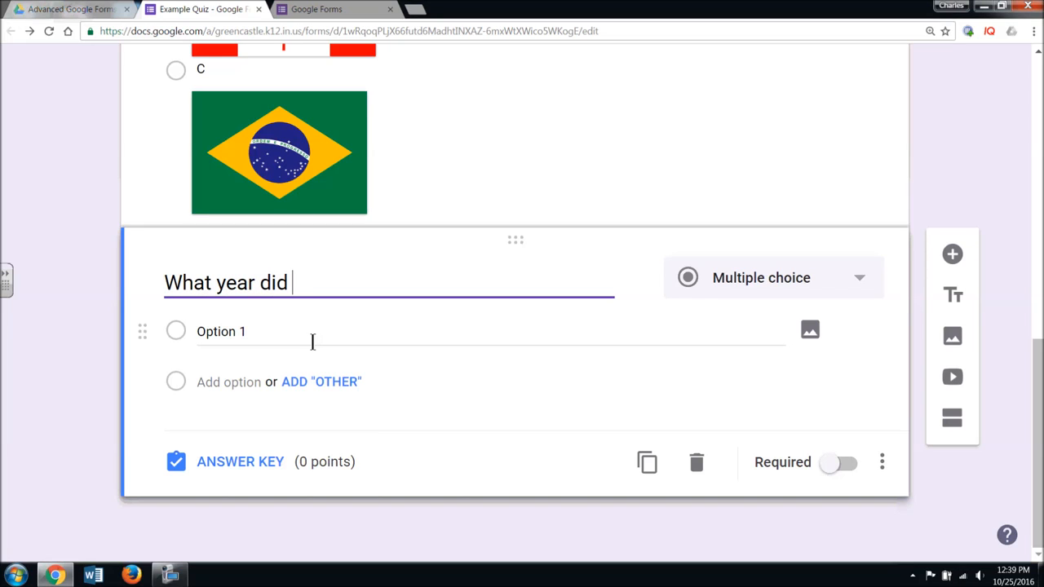
pyautogui.write('the Chicago C')
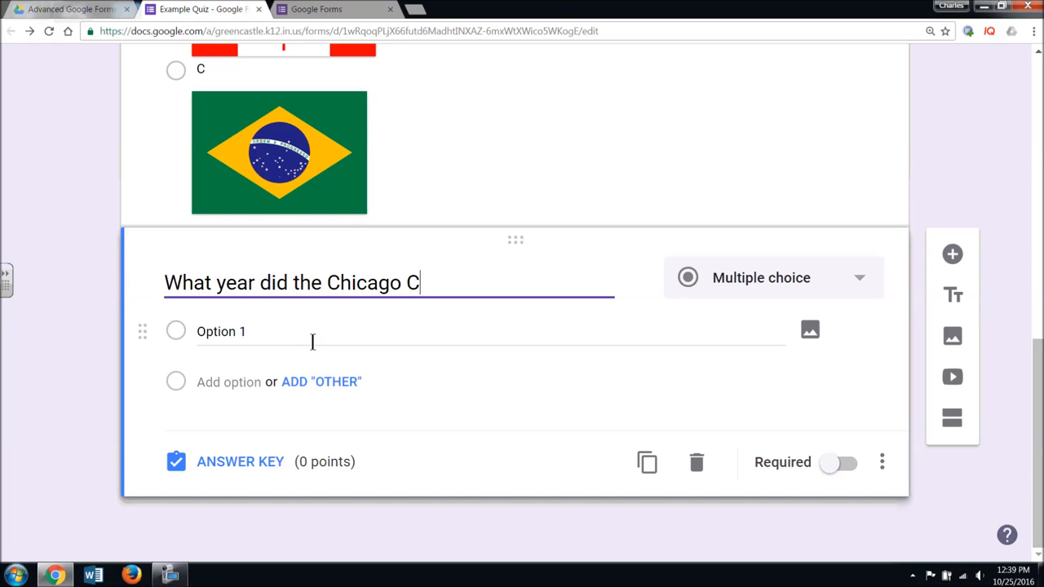
pyautogui.write('ubs last win the worl')
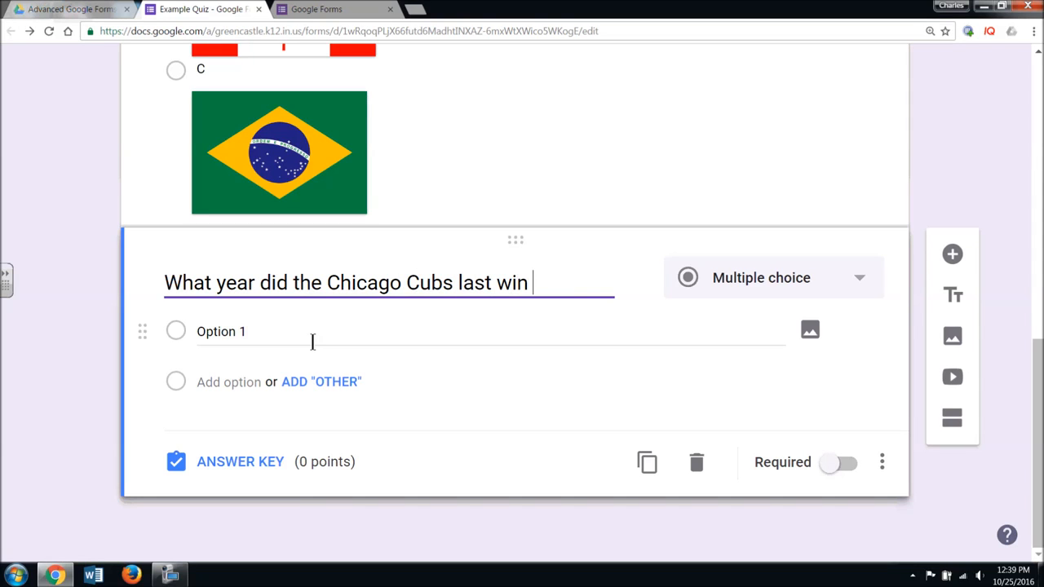
pyautogui.press('BackSpace')
pyautogui.press('BackSpace')
pyautogui.write('W')
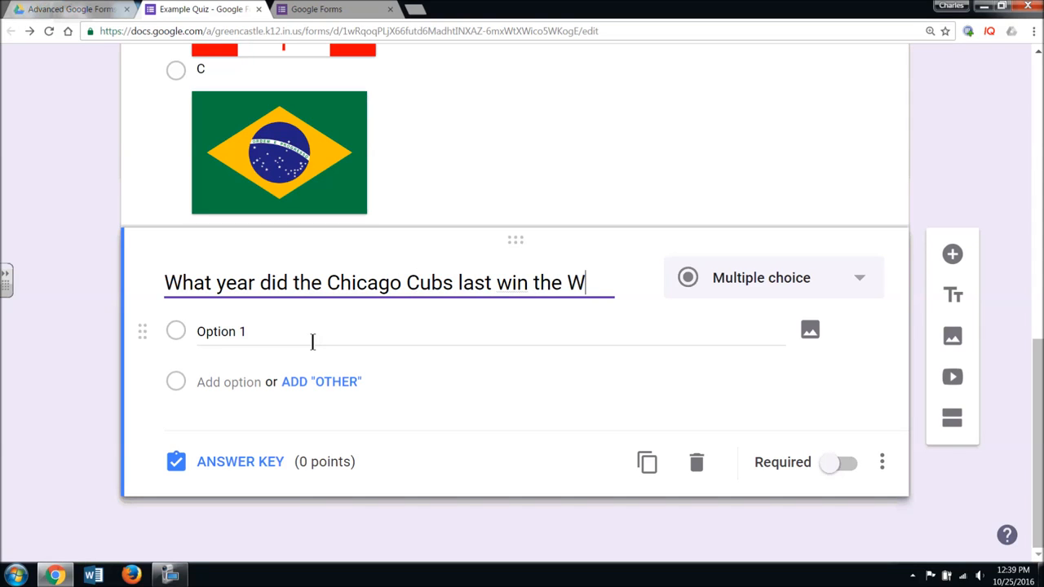
pyautogui.write('orld Series')
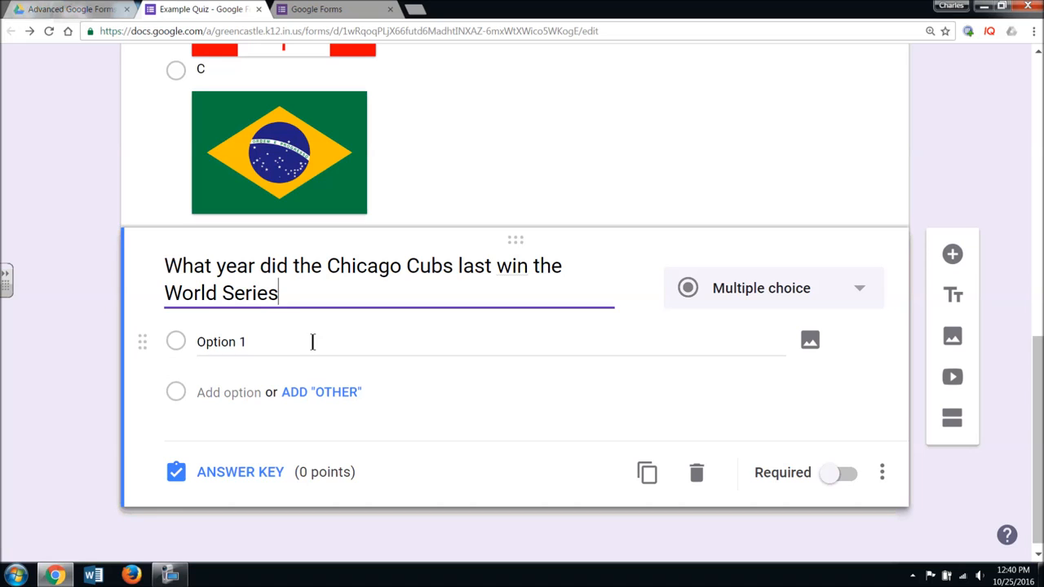
# - Give the Cubs question choices 1908, 1945 and 2016 and make it required
pyautogui.click(312, 341)
pyautogui.write('1908')
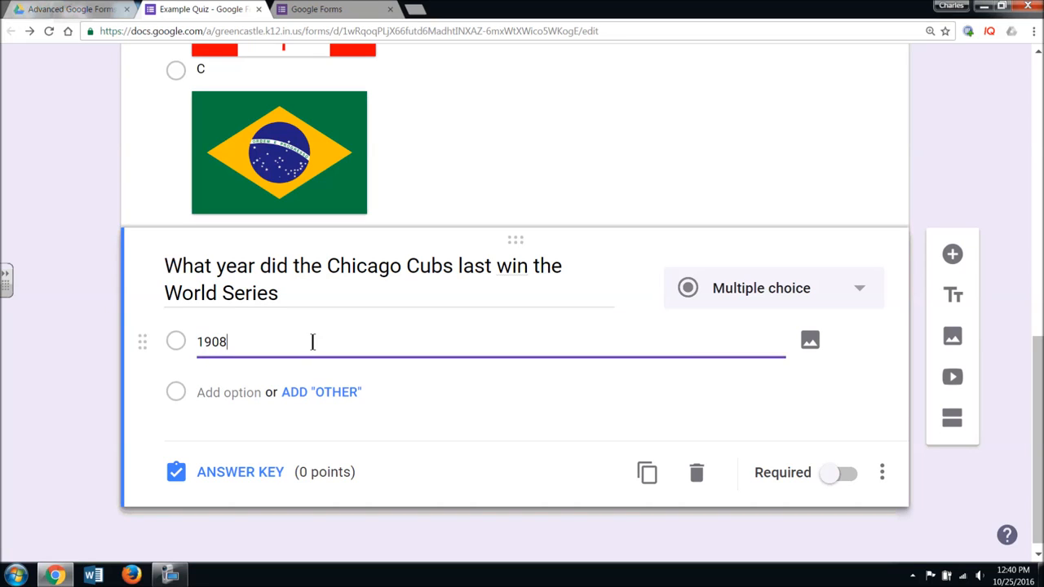
pyautogui.click(254, 394)
pyautogui.write('1945')
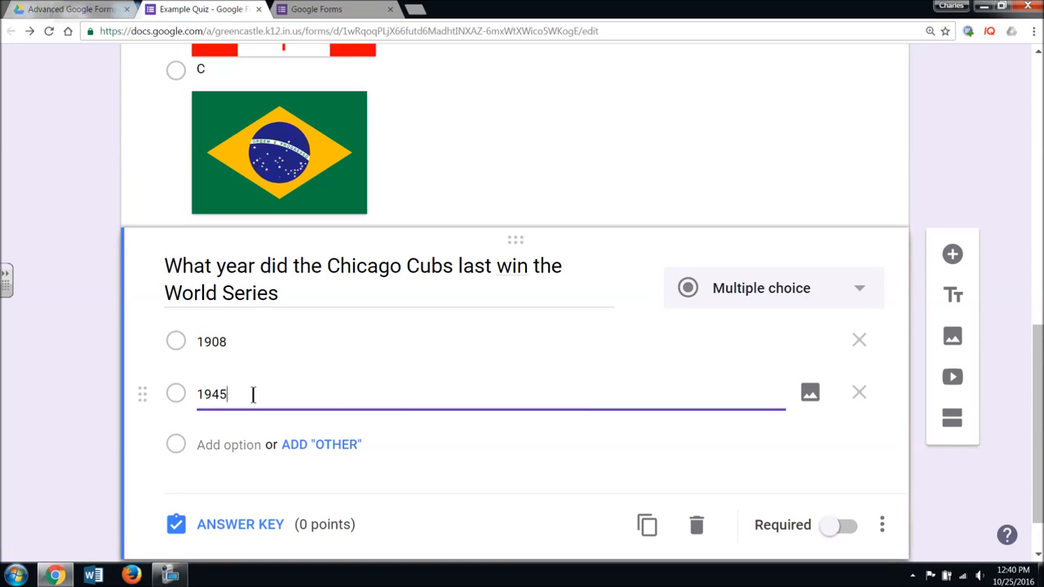
pyautogui.click(238, 445)
pyautogui.write('2016')
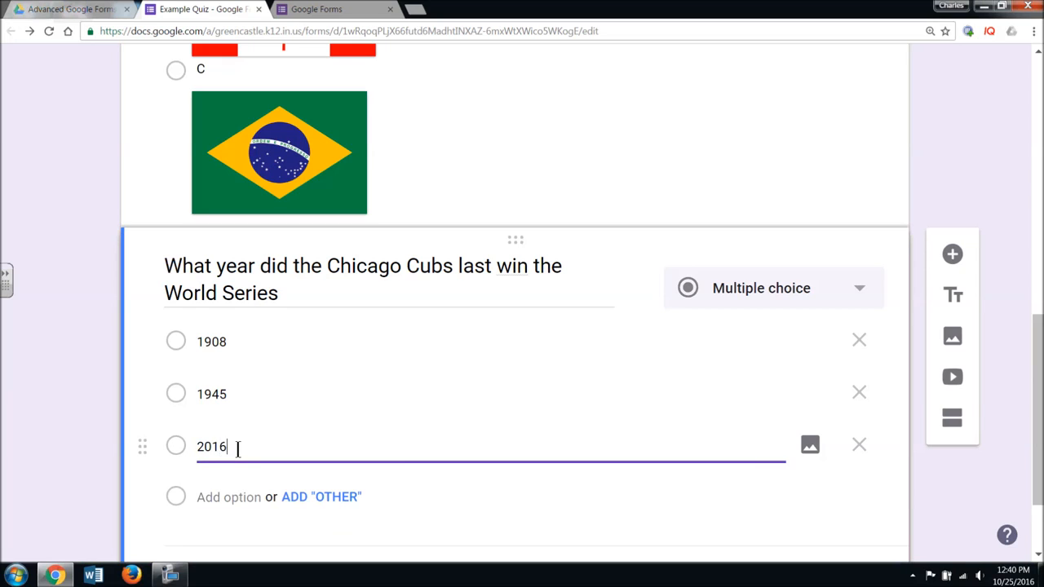
pyautogui.scroll(-1, 346, 455)
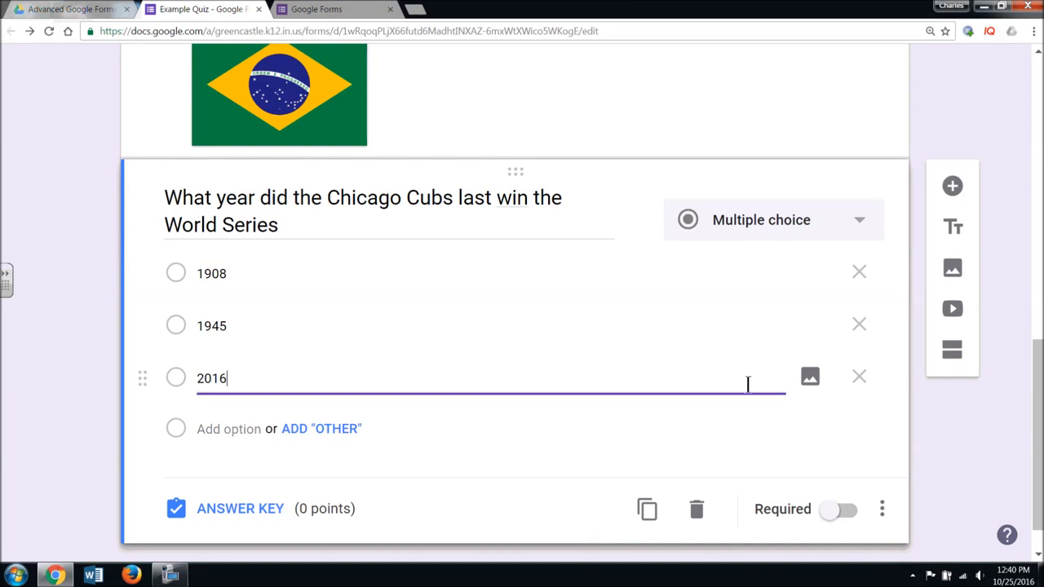
pyautogui.click(835, 513)
pyautogui.click(216, 504)
# - Mark 1908 as the correct answer, worth 1 point
pyautogui.click(180, 336)
pyautogui.scroll(-1, 543, 373)
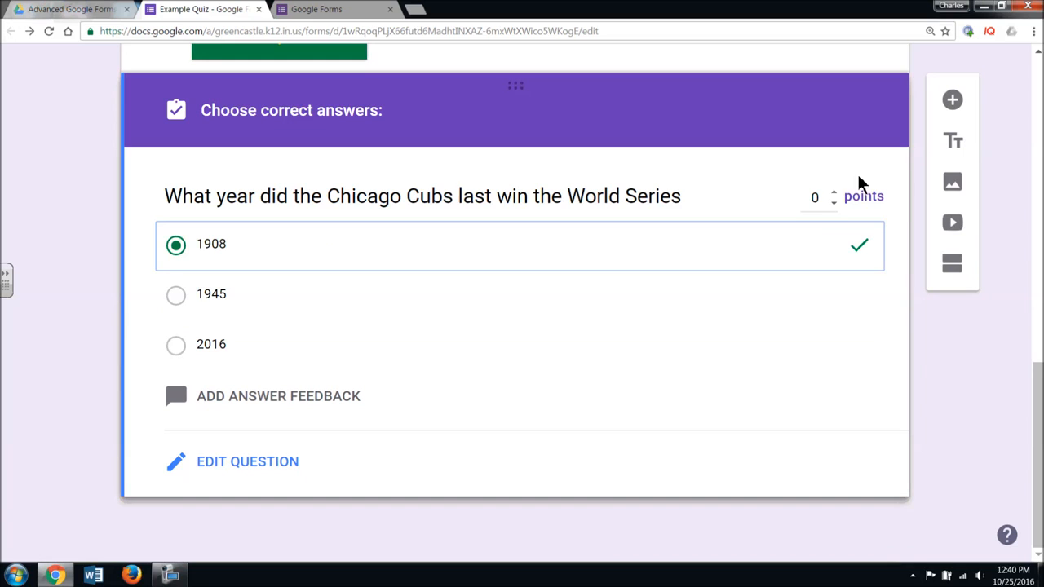
pyautogui.click(834, 193)
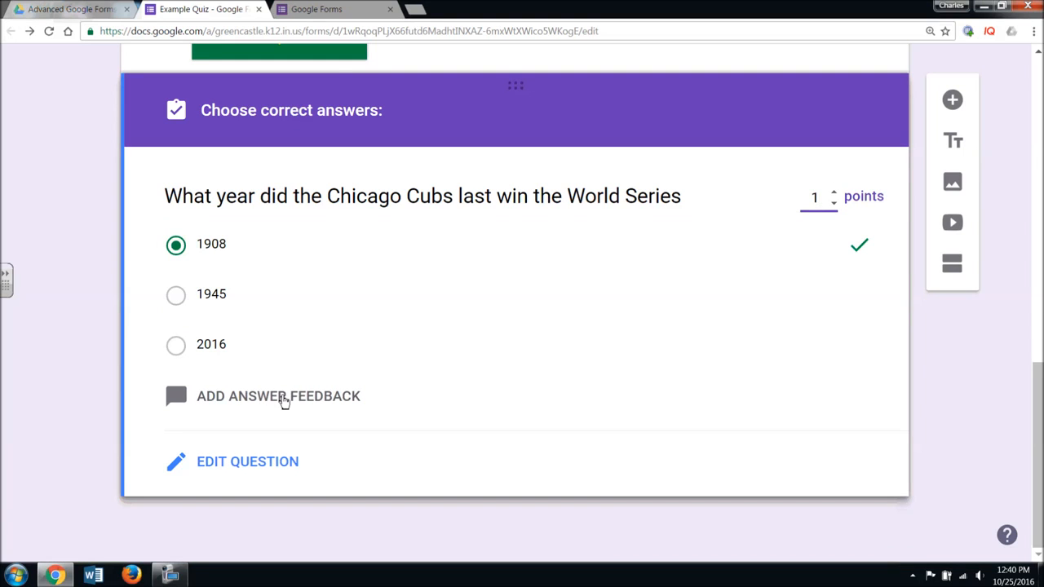
# - Save correct-answer feedback hoping the correct answer will be 2016 by viewing time
pyautogui.click(283, 398)
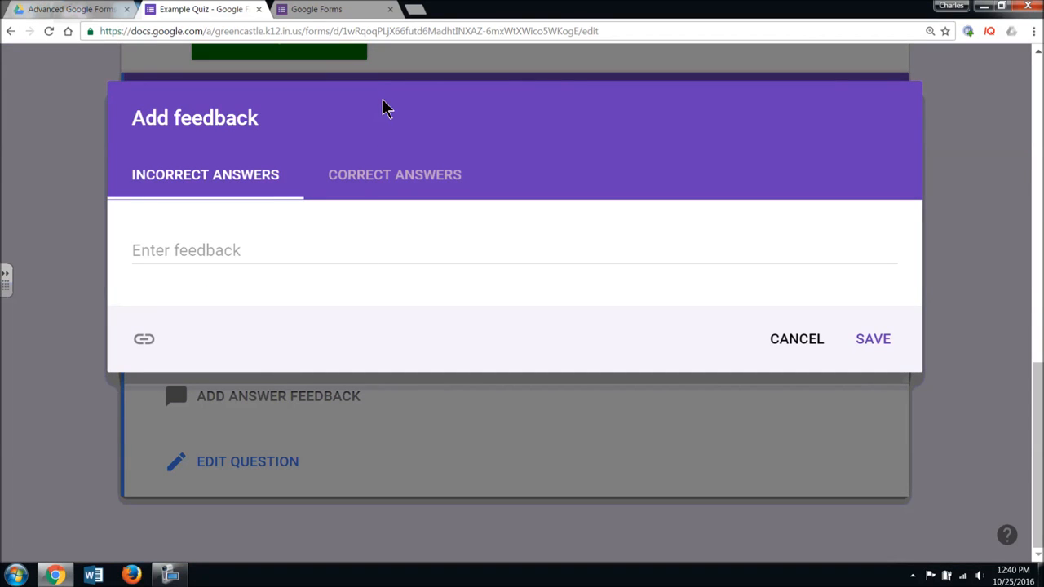
pyautogui.click(222, 245)
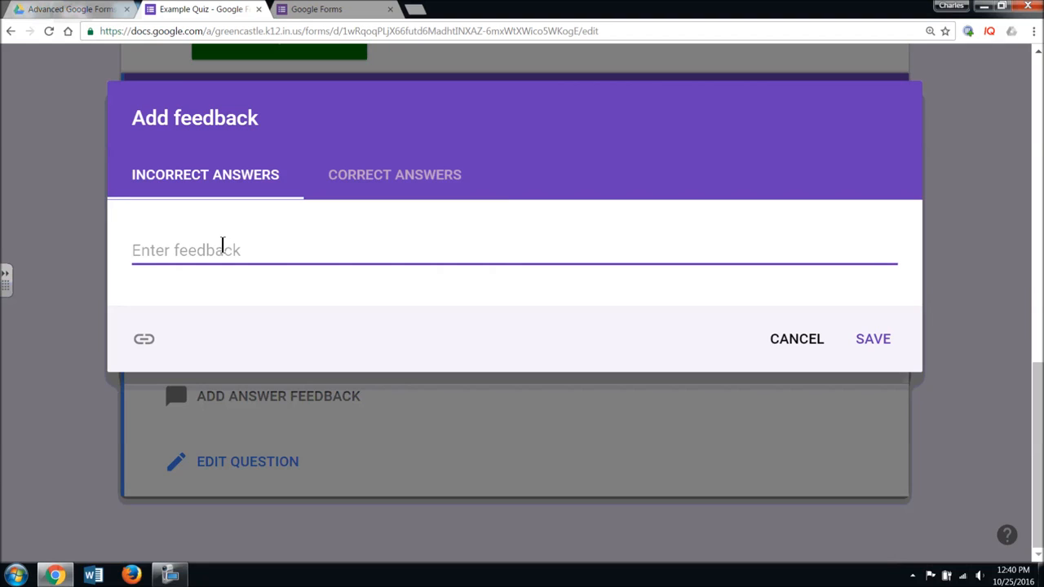
pyautogui.click(394, 200)
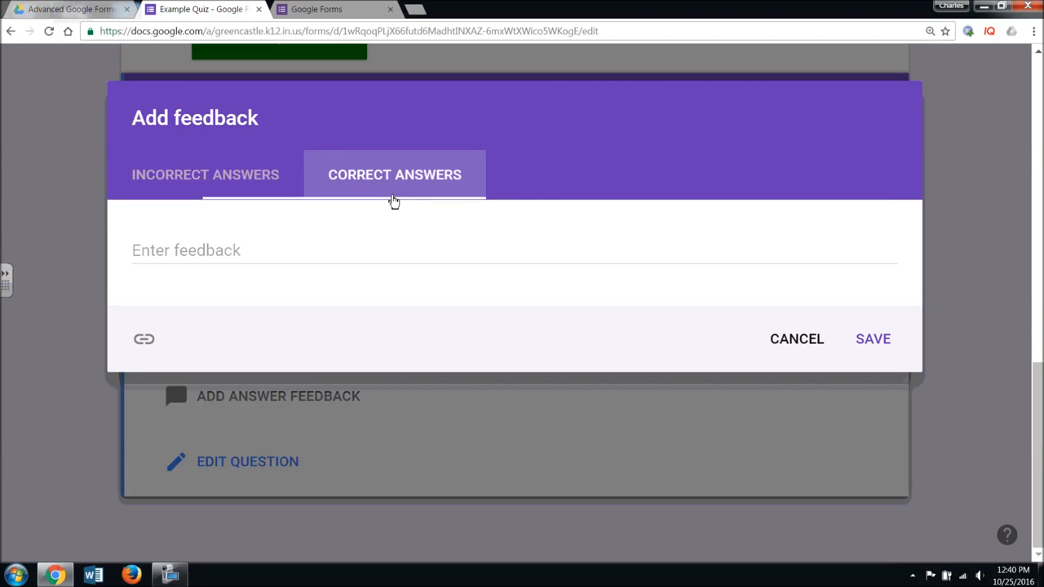
pyautogui.click(296, 253)
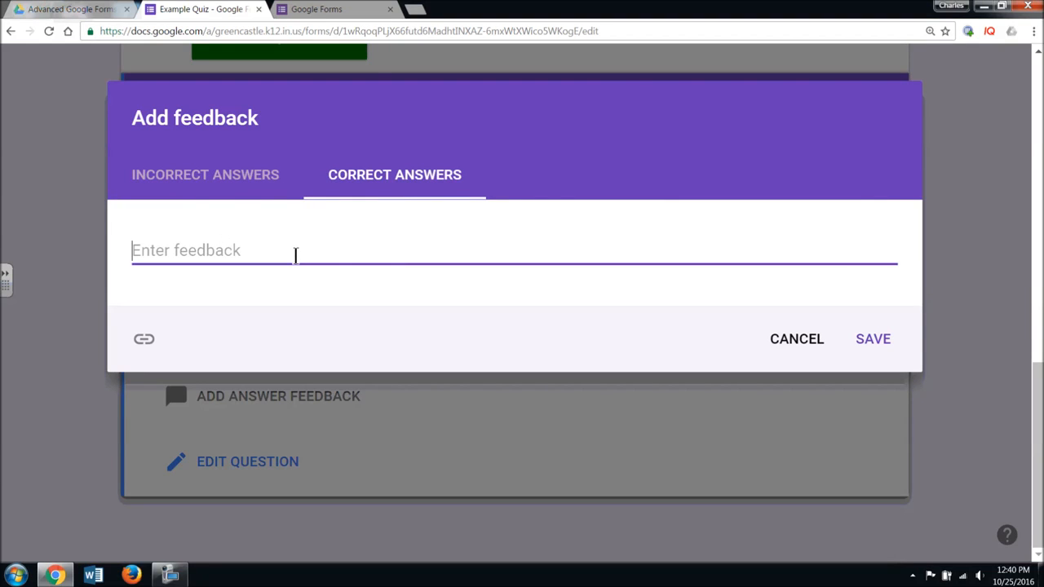
pyautogui.write('Correct, but I hope by the time you view this answer ')
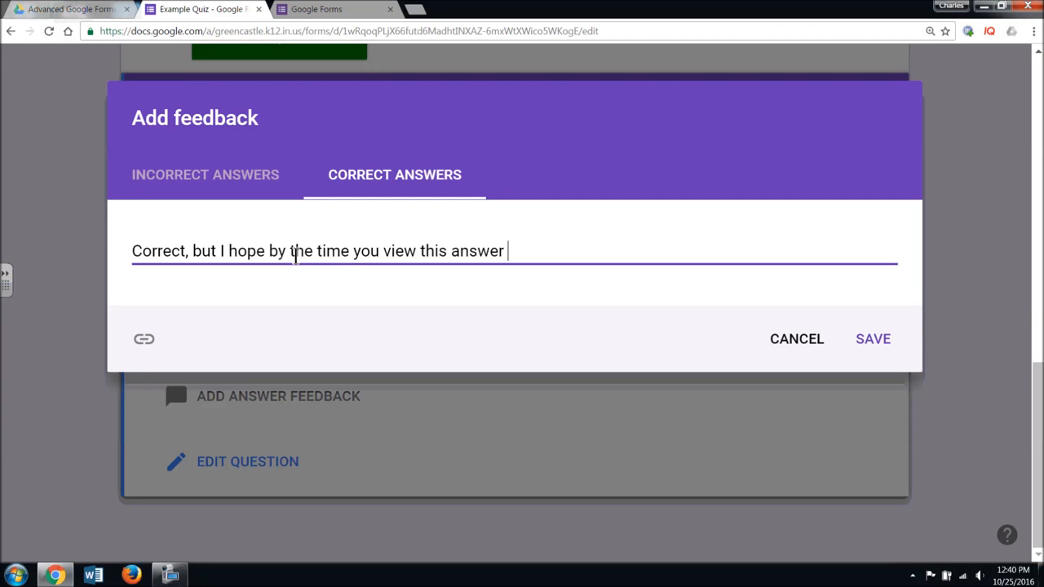
pyautogui.write('the correct answer will be 2016.')
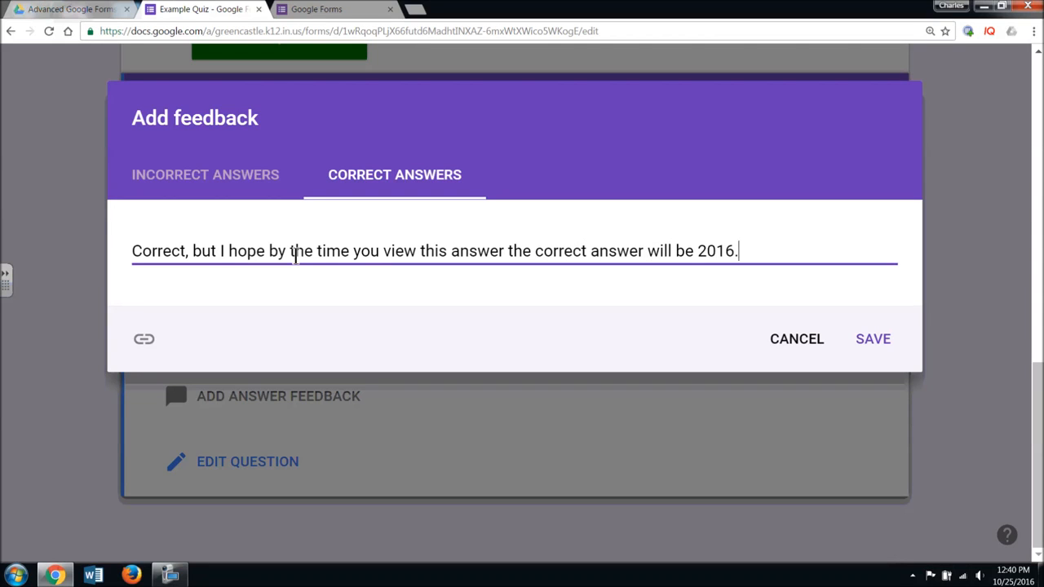
pyautogui.click(876, 344)
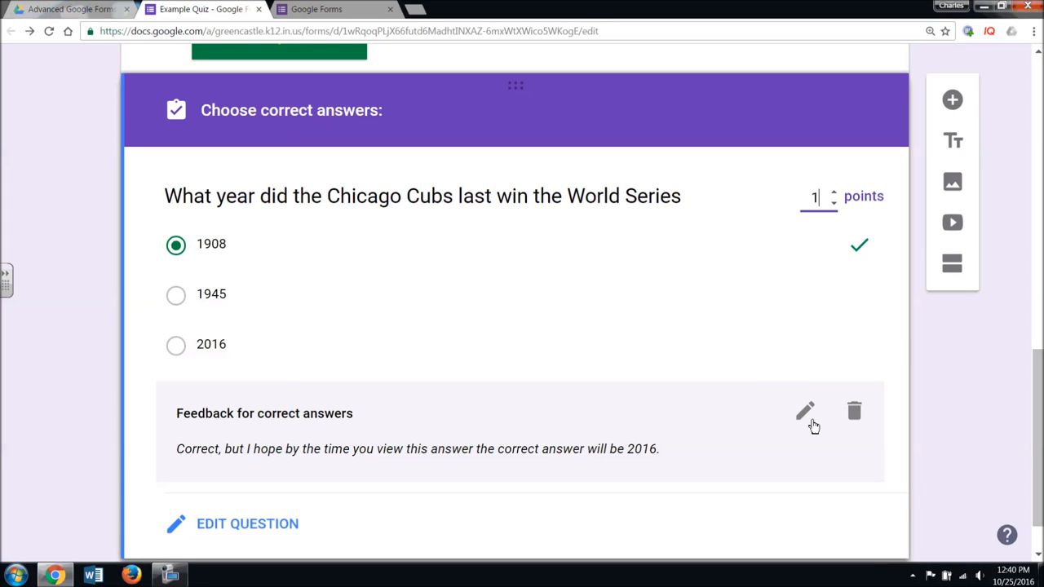
# - Reopen the feedback and write the incorrect-answer text 'Sorry, that answer is incorrect.'
pyautogui.click(270, 525)
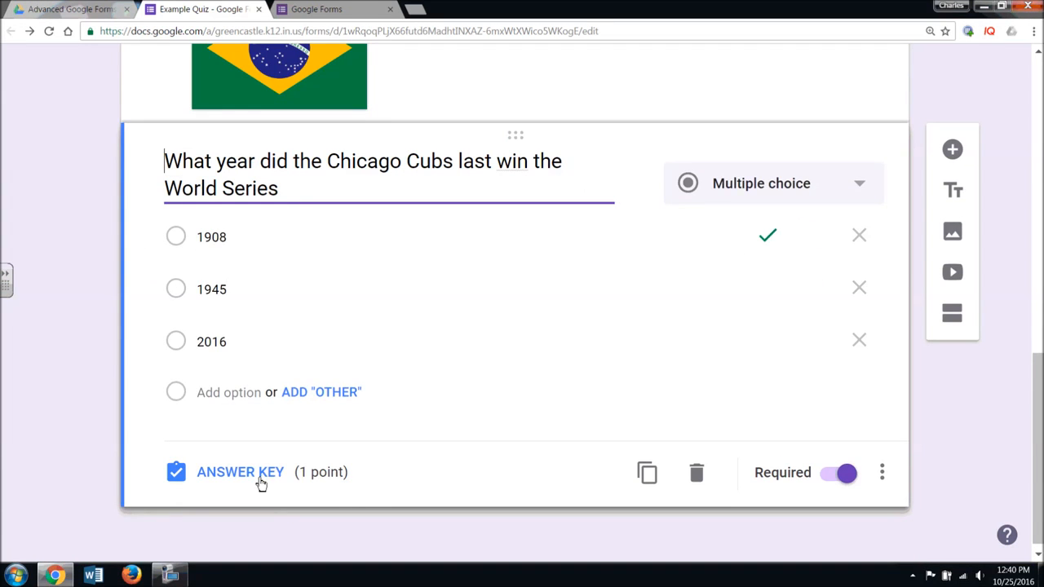
pyautogui.click(261, 484)
pyautogui.scroll(-2, 368, 443)
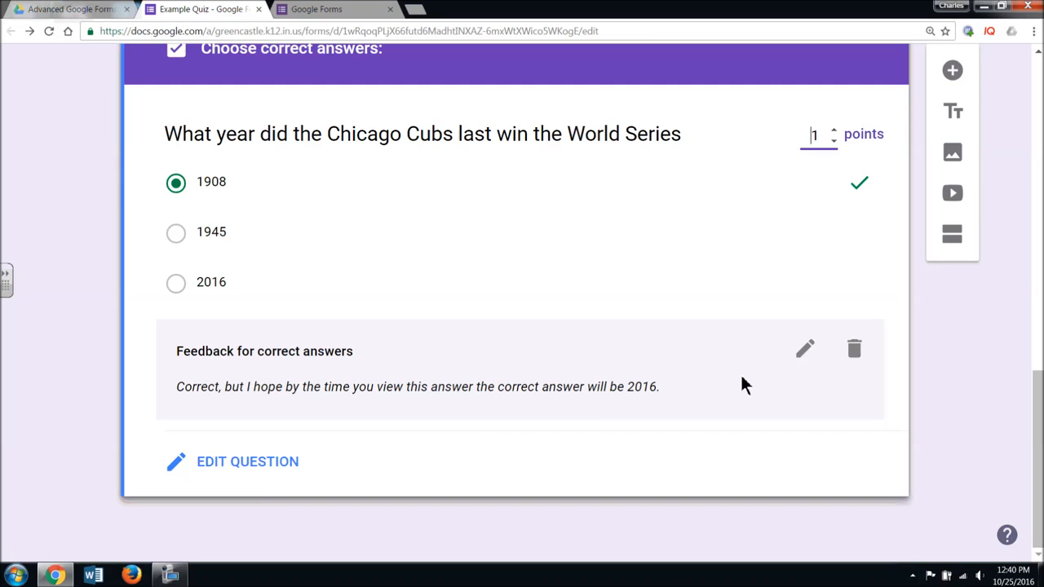
pyautogui.click(806, 352)
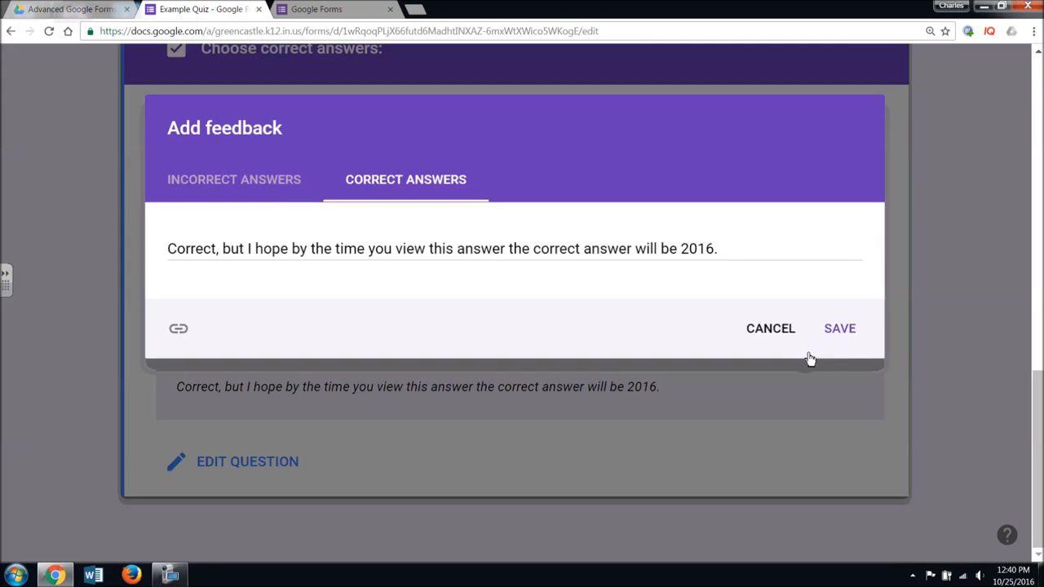
pyautogui.click(259, 194)
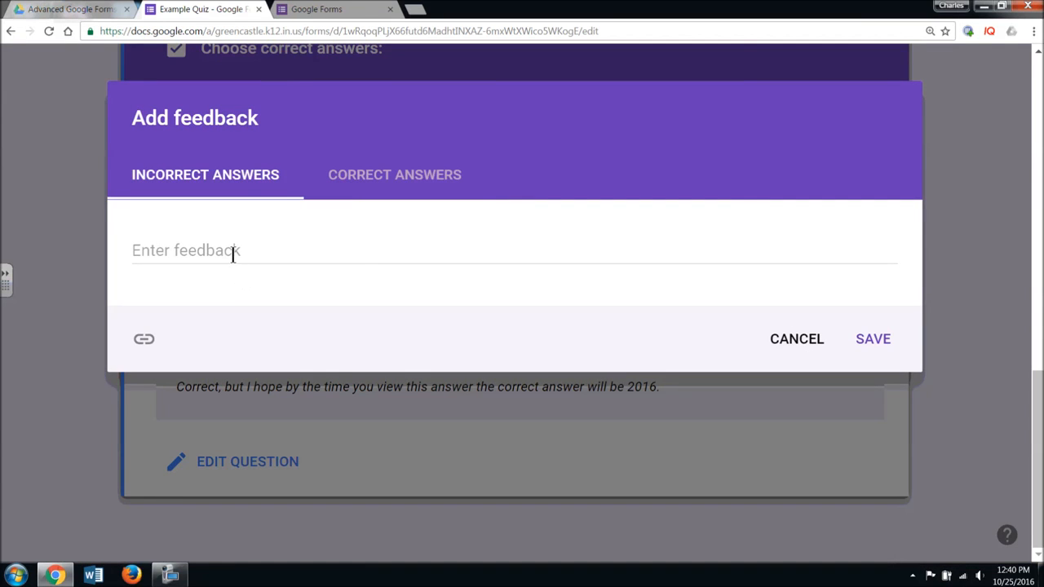
pyautogui.click(185, 255)
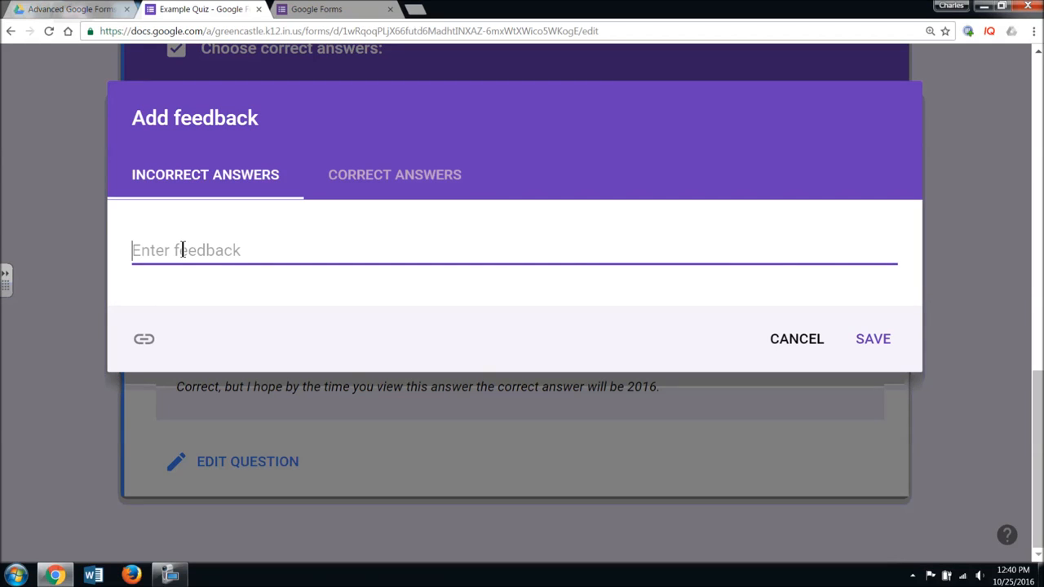
pyautogui.write('Sorry, that')
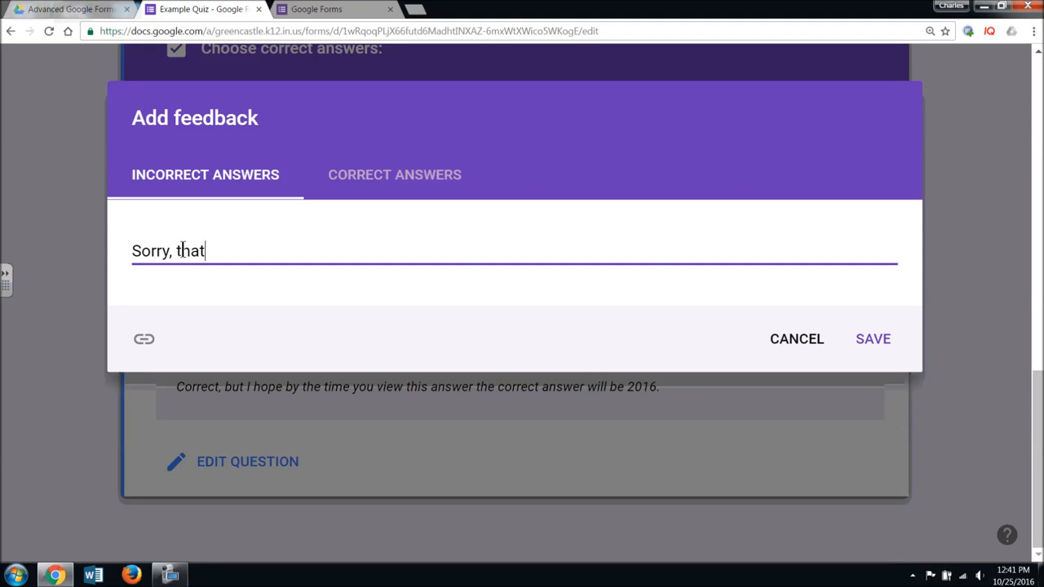
pyautogui.write(' nnswer is incorrect.')
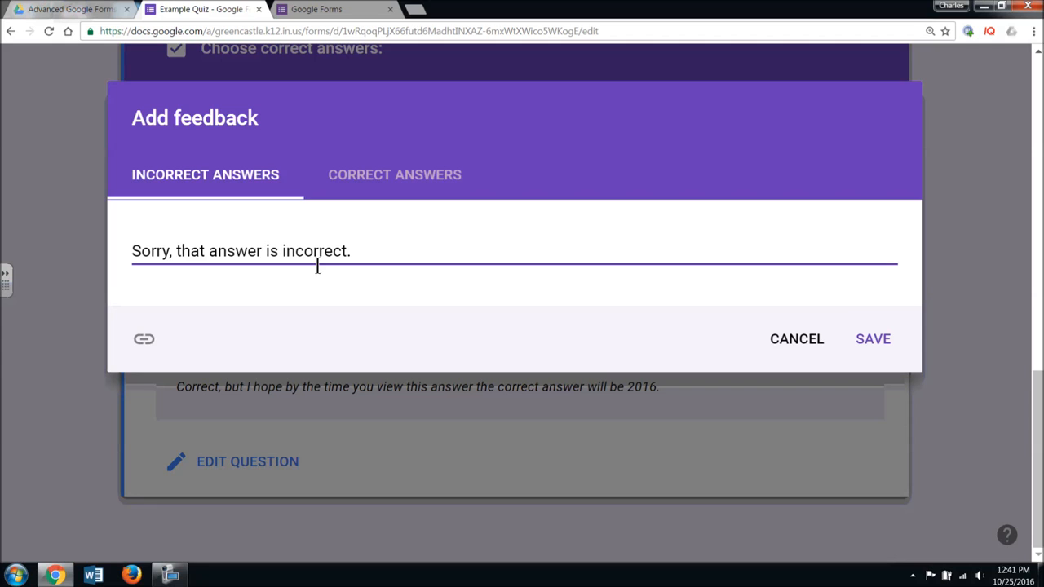
pyautogui.click(416, 12)
# - Find the 1908 World Series Wikipedia article, copy its URL, and return to the quiz
pyautogui.write('w')
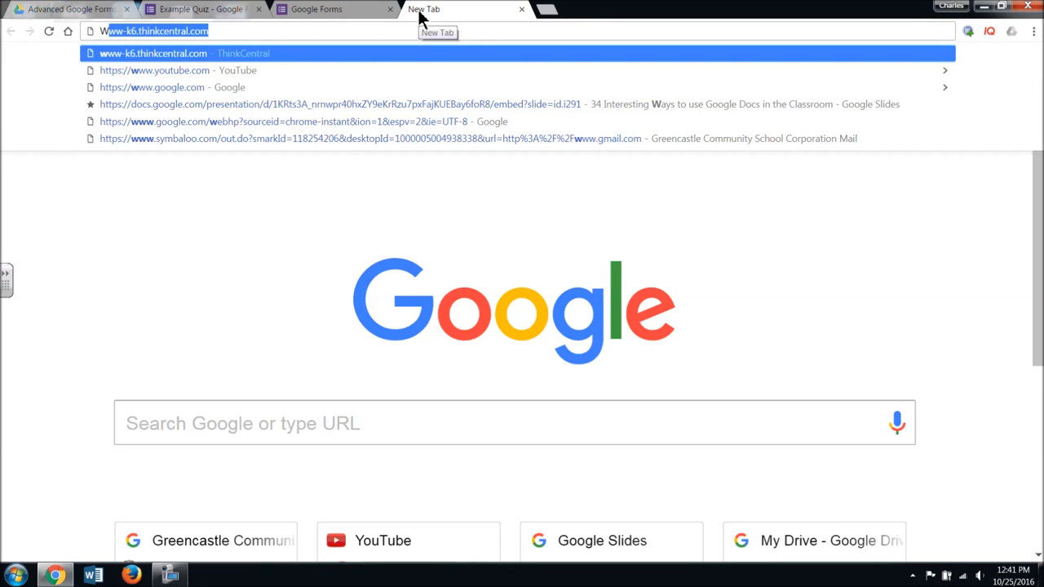
pyautogui.press('BackSpace')
pyautogui.press('BackSpace')
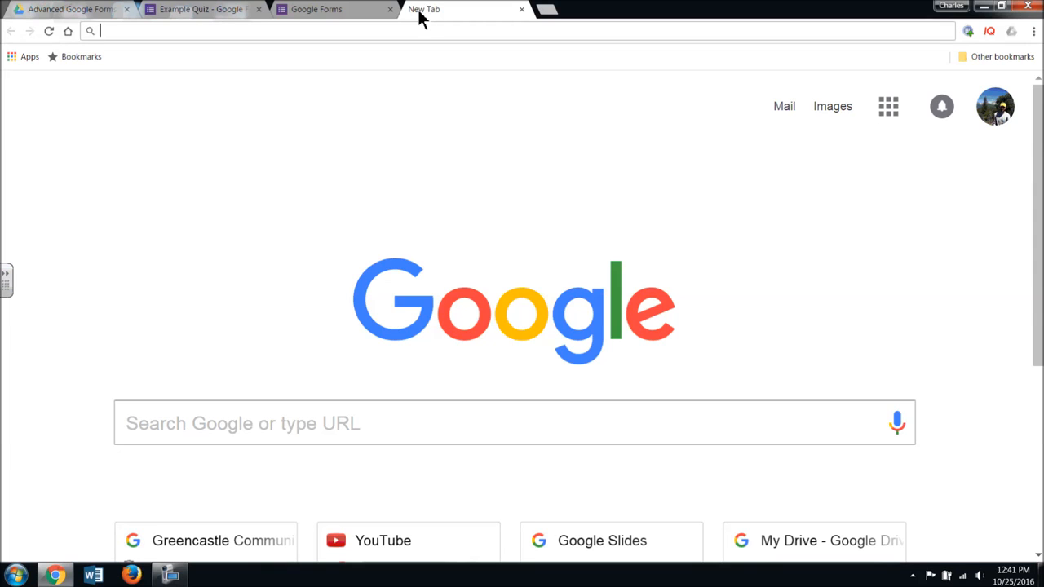
pyautogui.write('1908')
pyautogui.press('Down')
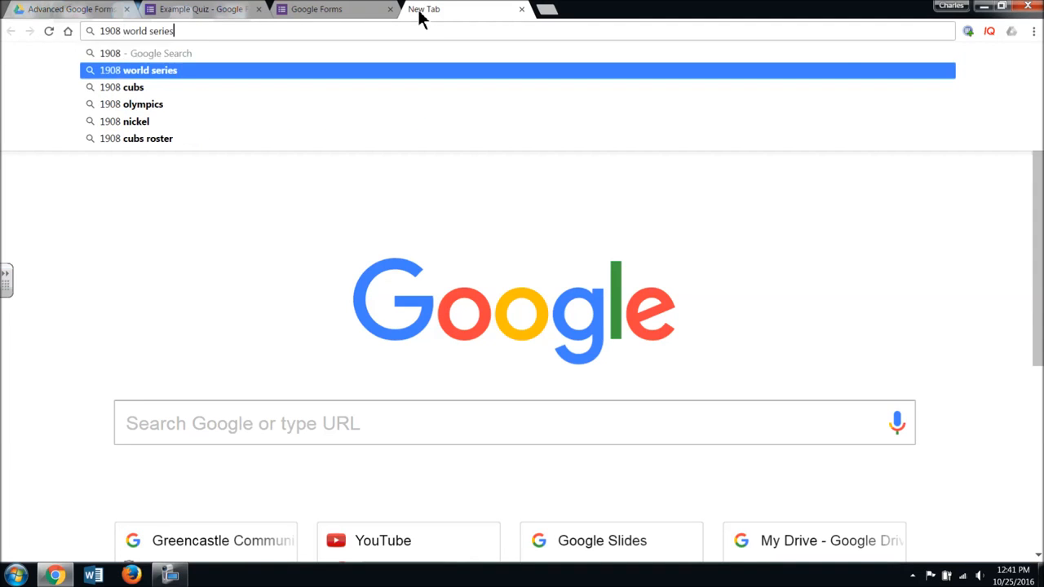
pyautogui.press('Return')
pyautogui.click(398, 272)
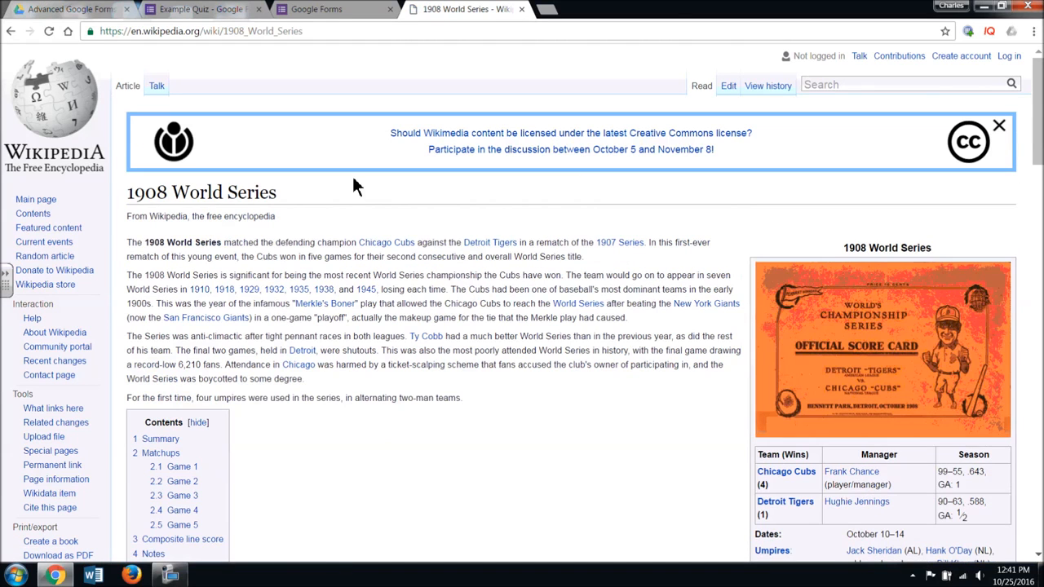
pyautogui.rightClick(224, 38)
pyautogui.click(254, 83)
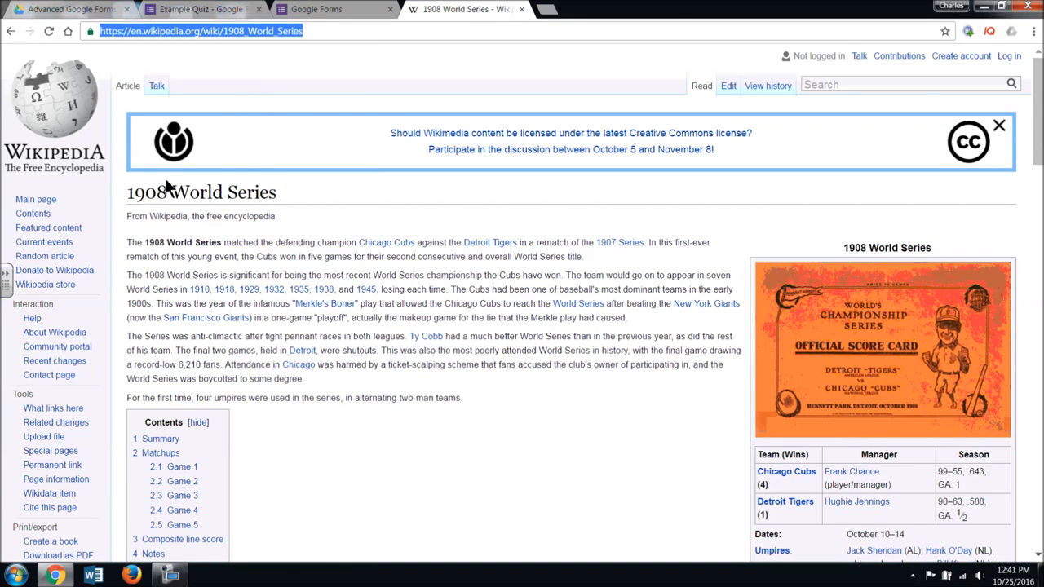
pyautogui.click(208, 9)
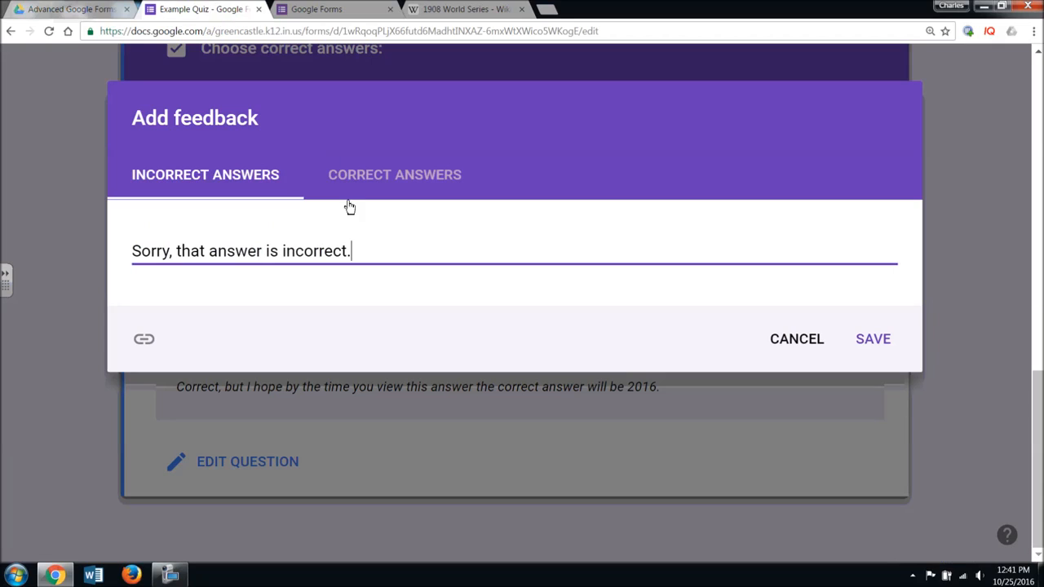
# - Attach the Wikipedia URL as 'Click here to read more.' to the incorrect-answer feedback and save
pyautogui.click(159, 336)
pyautogui.click(177, 352)
pyautogui.hotkey('ctrl', 'v')
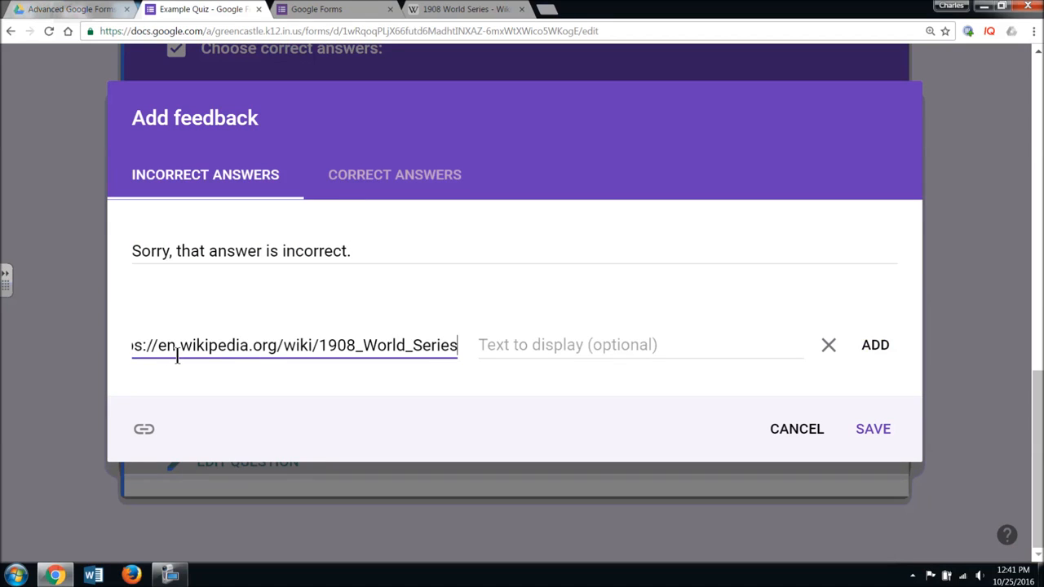
pyautogui.click(562, 340)
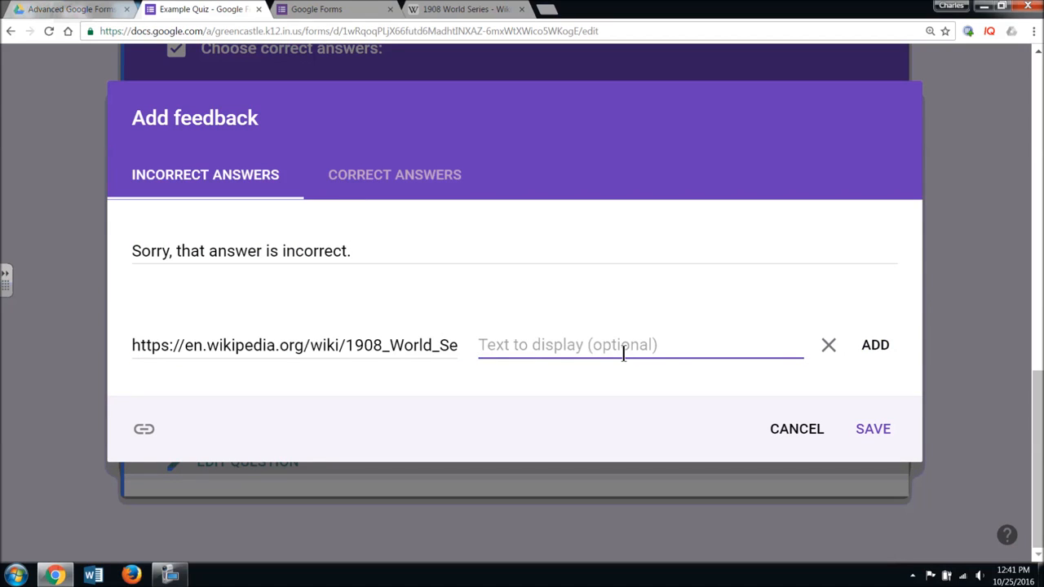
pyautogui.write('Clikc h')
pyautogui.press('BackSpace')
pyautogui.press('BackSpace')
pyautogui.press('BackSpace')
pyautogui.press('BackSpace')
pyautogui.write('chk h')
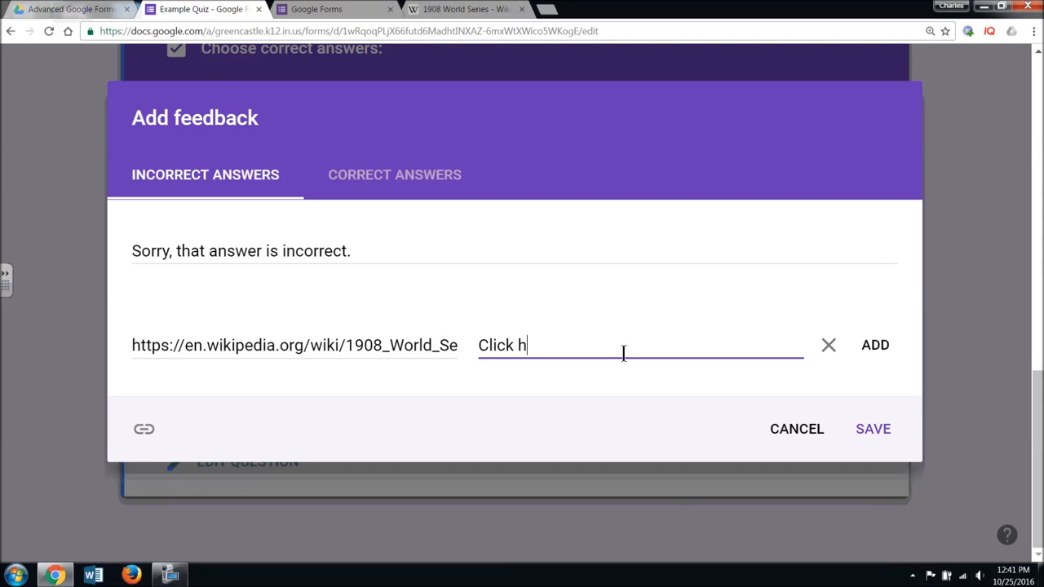
pyautogui.write('ere to read more.')
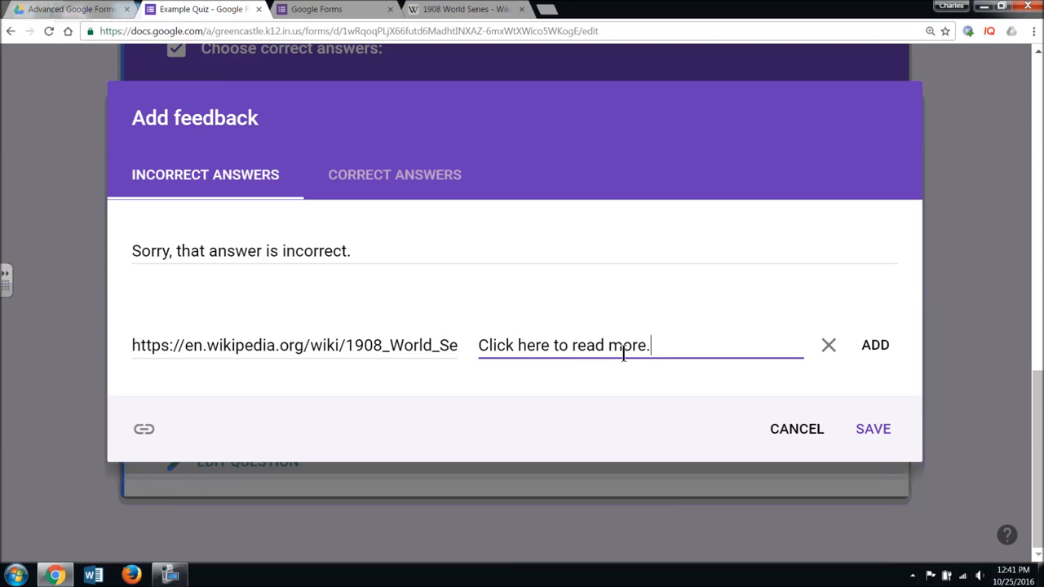
pyautogui.click(869, 436)
pyautogui.scroll(-2, 870, 436)
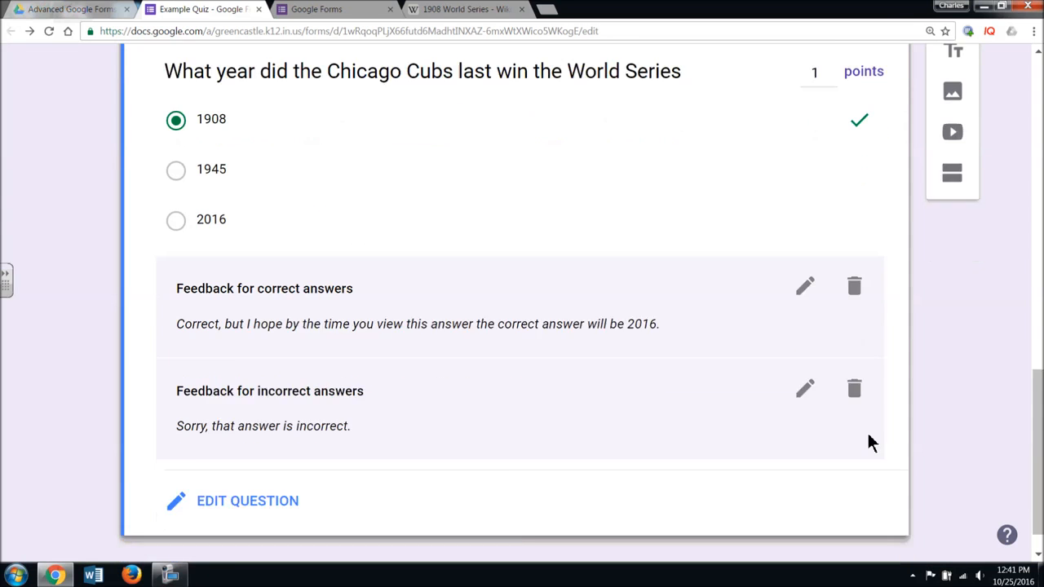
pyautogui.scroll(2, 842, 462)
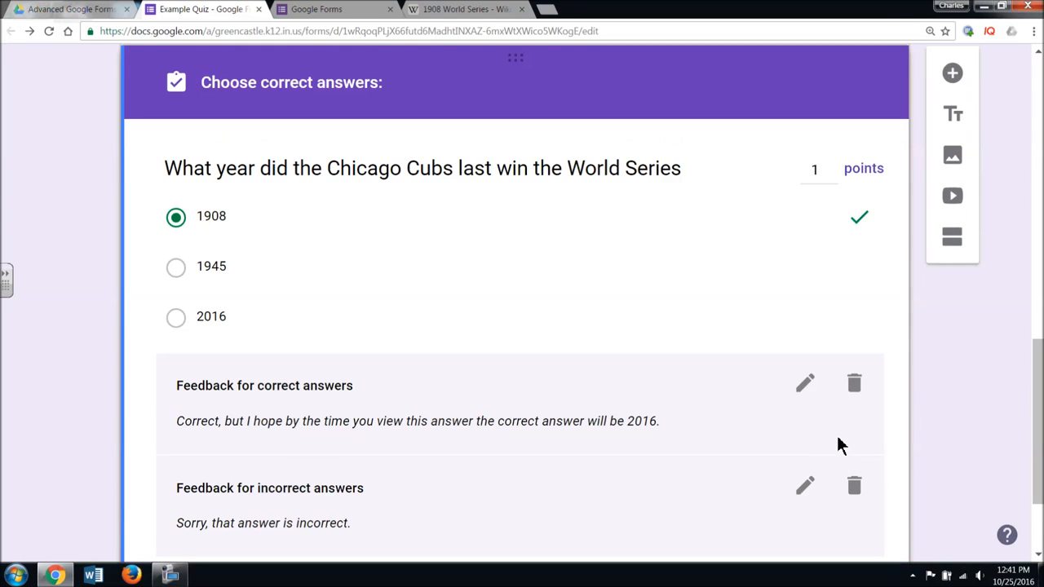
pyautogui.scroll(-2, 840, 445)
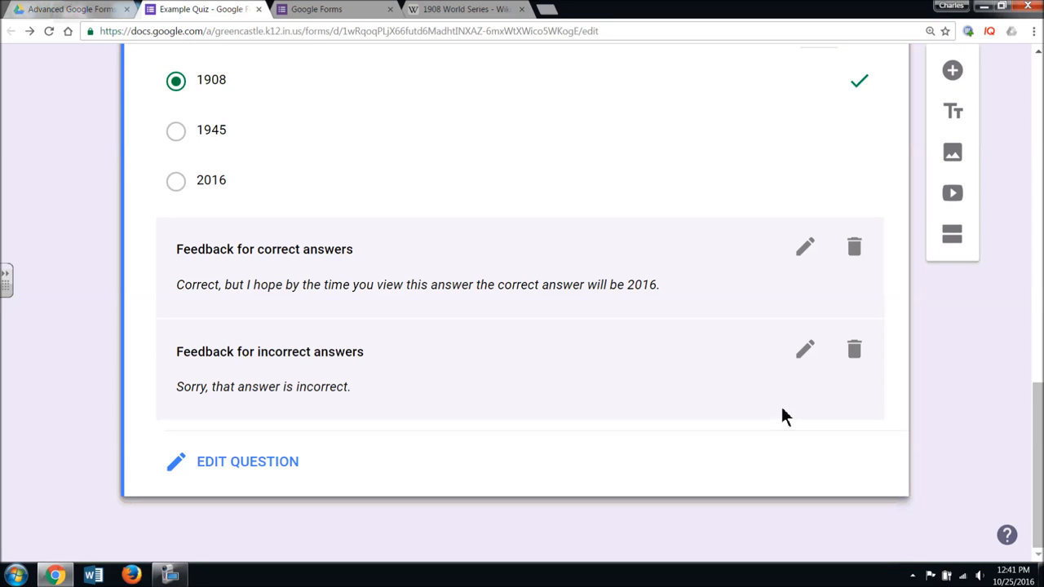
pyautogui.scroll(5, 781, 409)
pyautogui.scroll(-5, 786, 409)
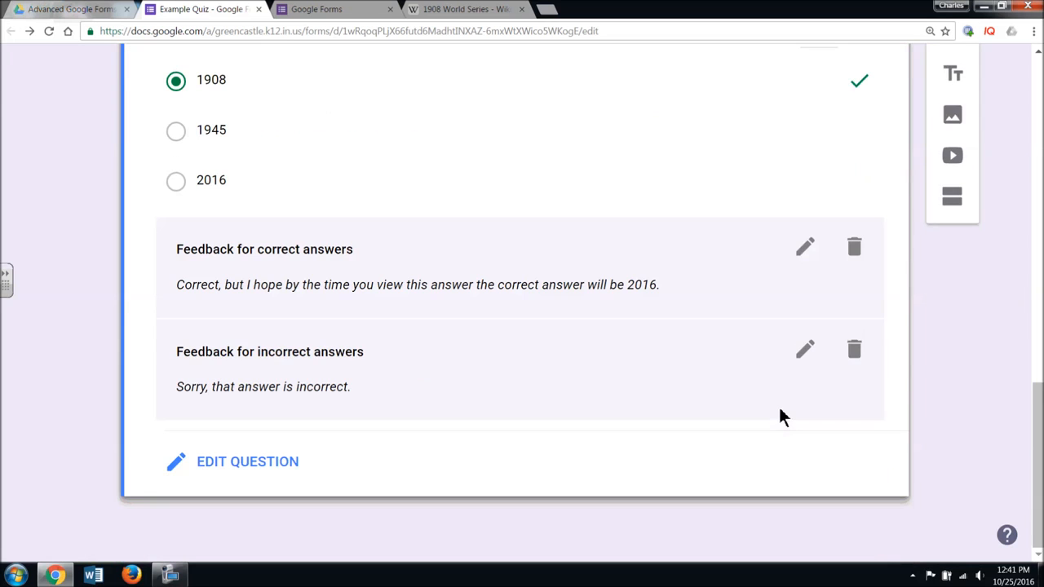
# - Add a new question: 'What type of rock is formed when volcanoes erupt?'
pyautogui.click(951, 70)
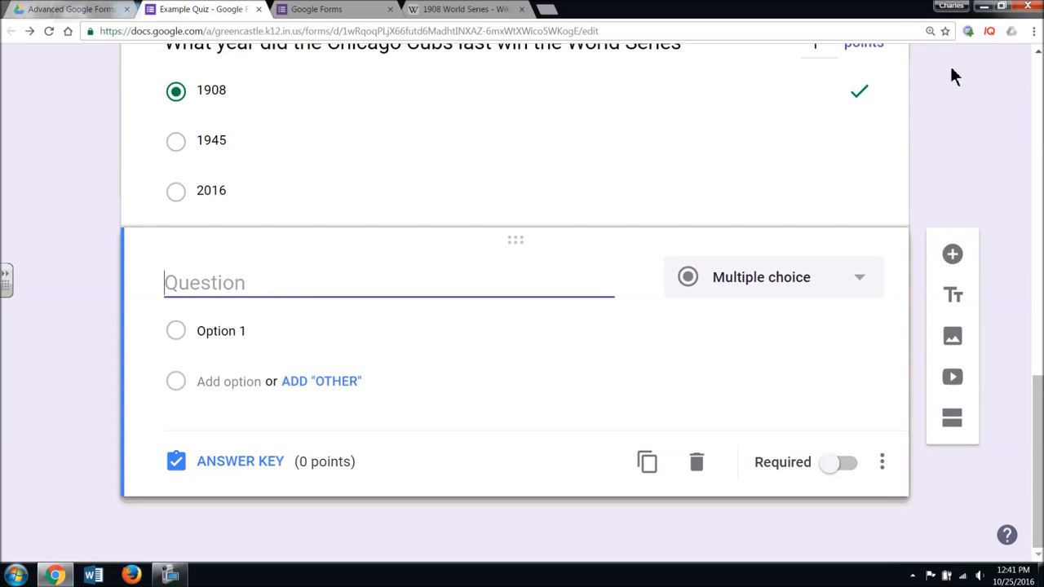
pyautogui.write('Qhat')
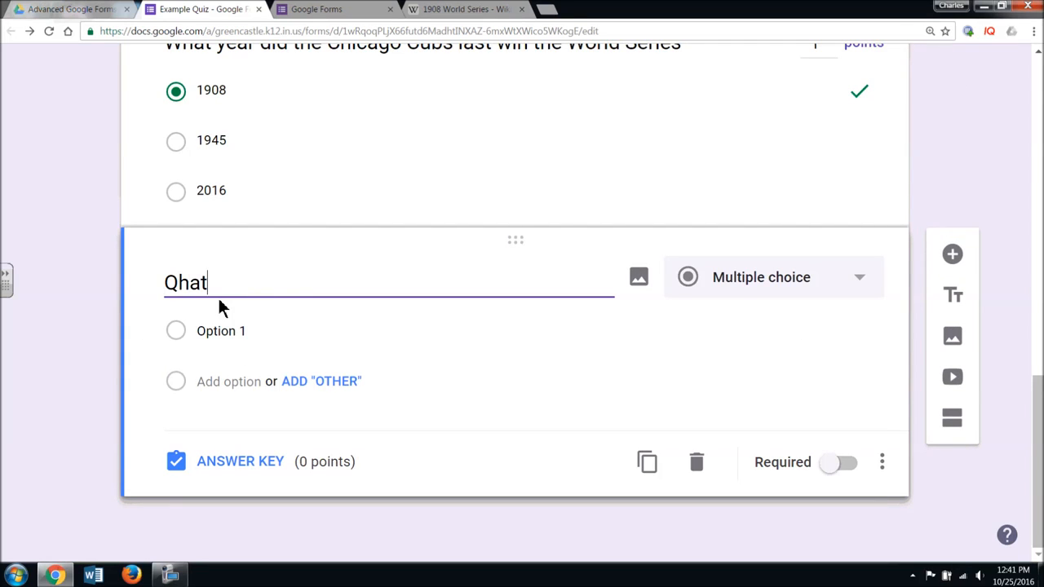
pyautogui.press('BackSpace')
pyautogui.press('BackSpace')
pyautogui.press('BackSpace')
pyautogui.press('BackSpace')
pyautogui.press('BackSpace')
pyautogui.write('Wh')
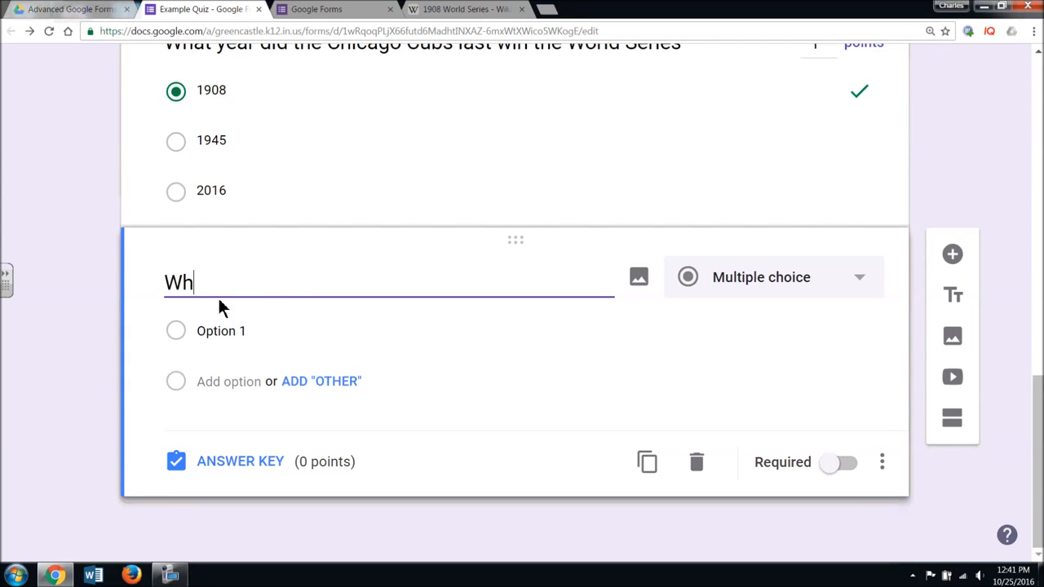
pyautogui.write('at type of roc')
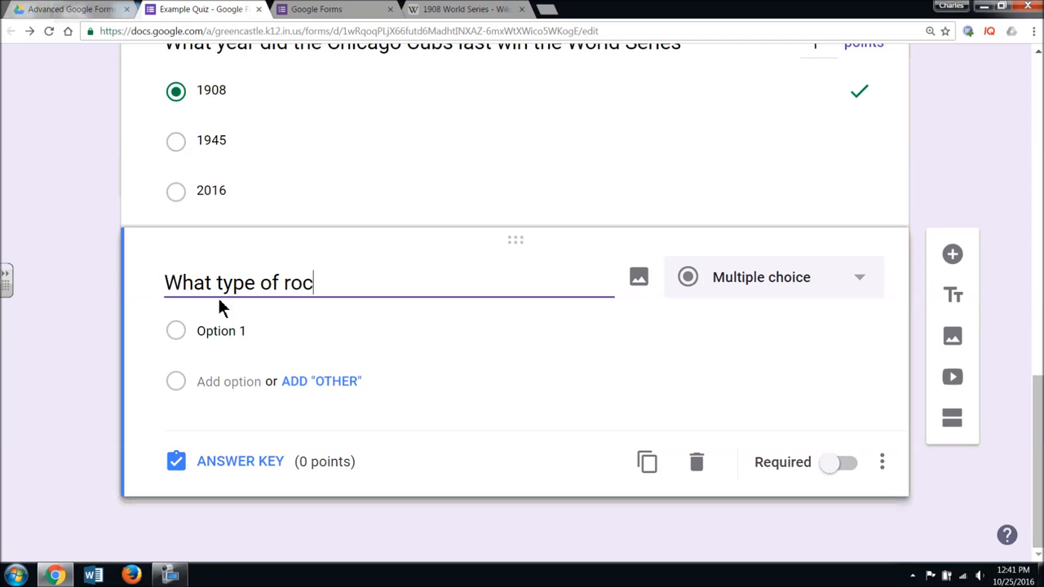
pyautogui.write('k is formed ')
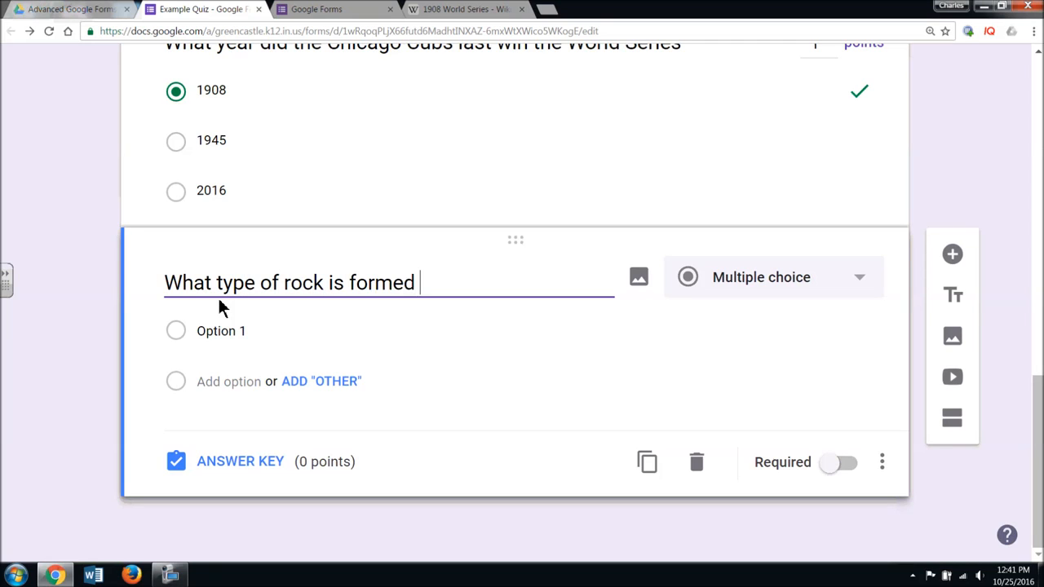
pyautogui.write('when vol')
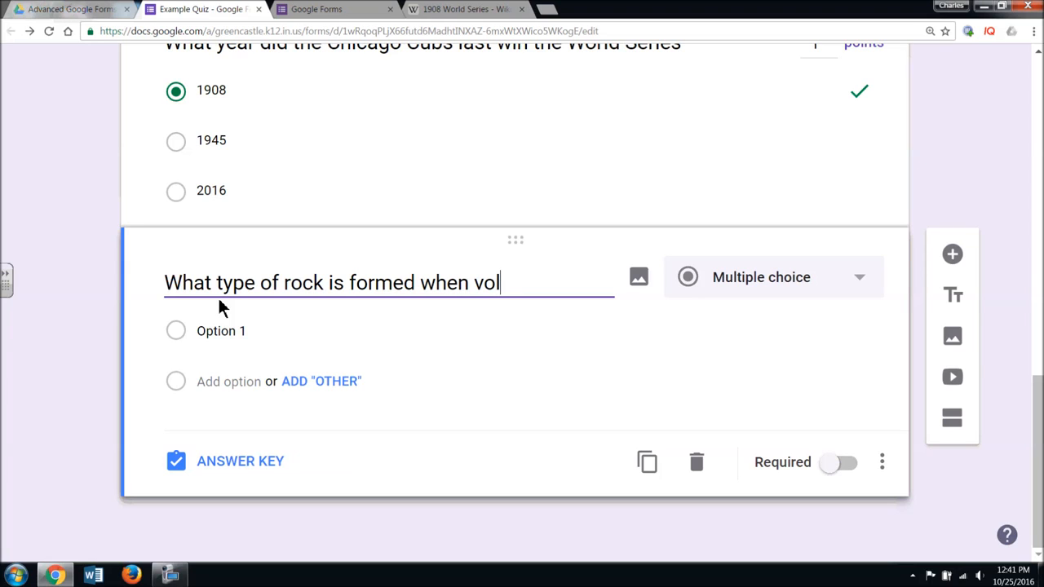
pyautogui.write('canoes erupt?')
# - Give the rock question choices Igenous, Metamorhpic and Sedimentary, fixing Sedimentary's spelling
pyautogui.click(225, 341)
pyautogui.write('Igenous')
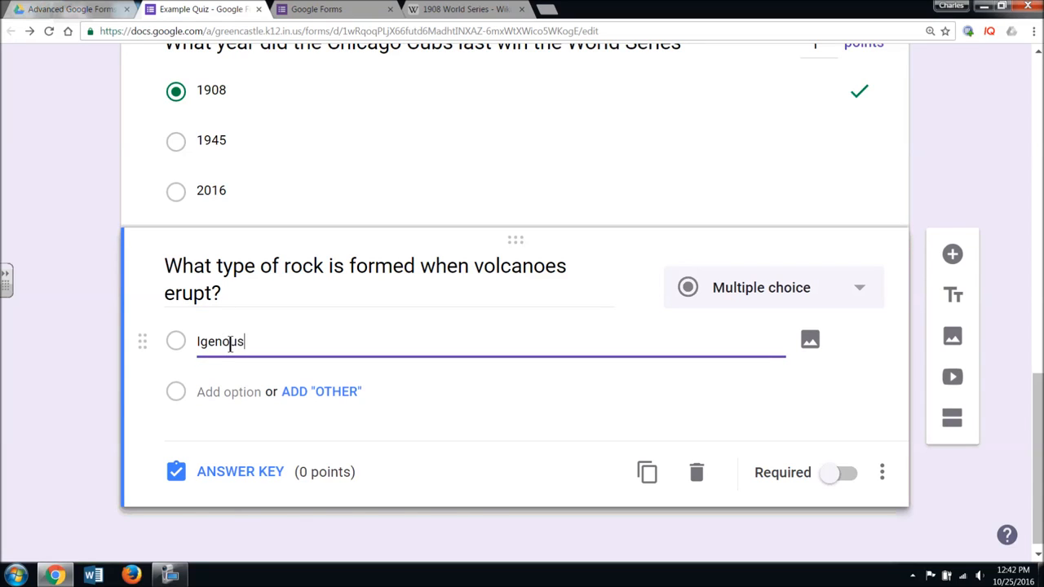
pyautogui.click(243, 393)
pyautogui.write('Meth')
pyautogui.write('morhpic')
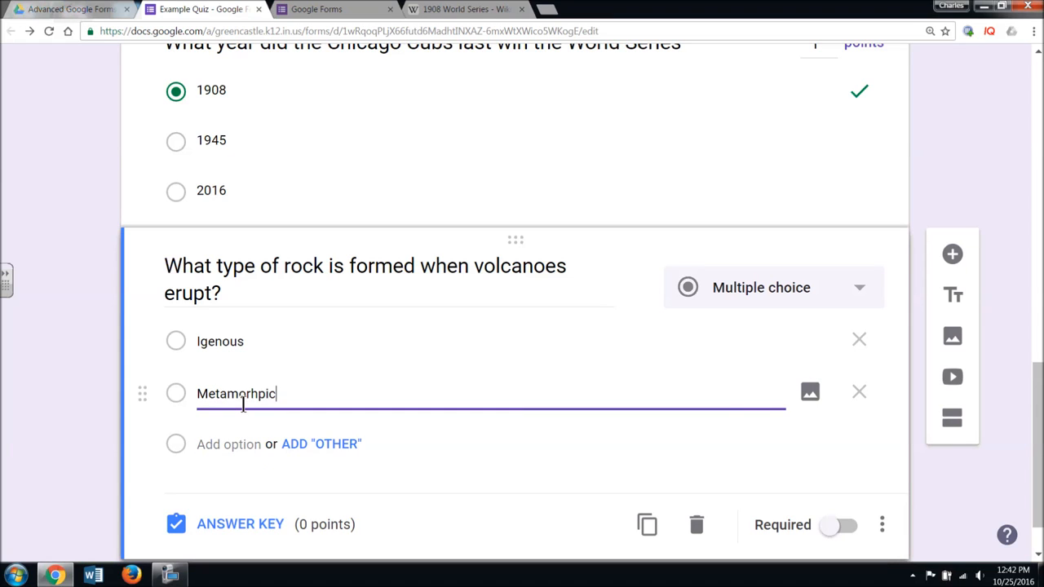
pyautogui.click(231, 446)
pyautogui.write('Sed')
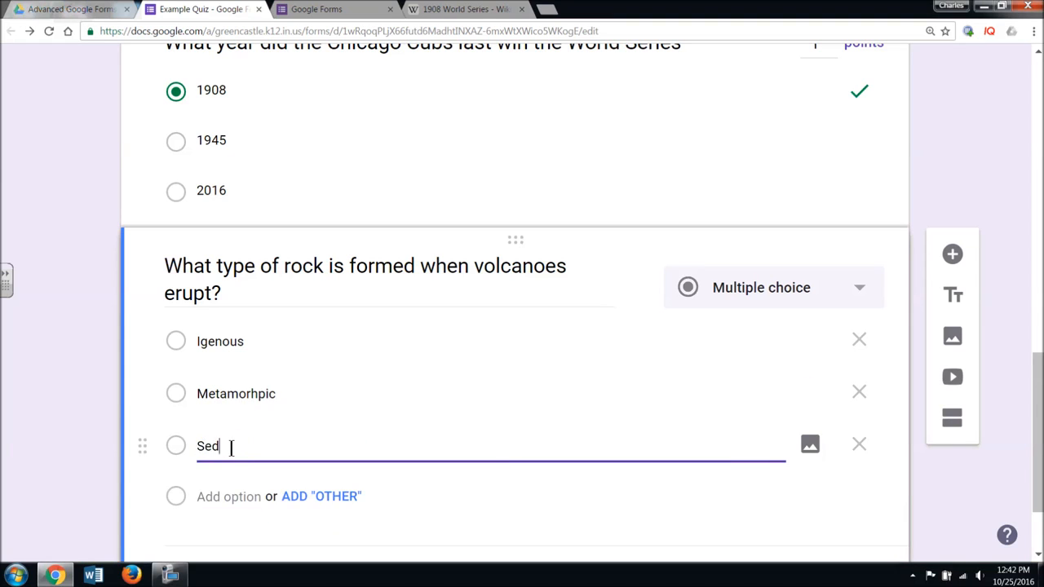
pyautogui.write('imentray.')
pyautogui.rightClick(231, 448)
pyautogui.click(301, 210)
pyautogui.press('BackSpace')
pyautogui.scroll(-2, 678, 368)
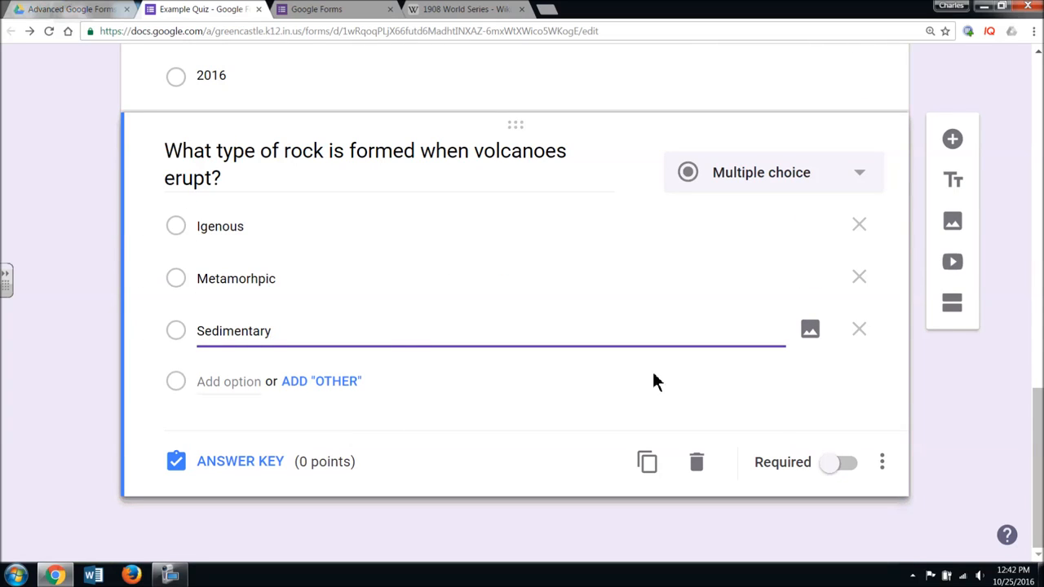
# - Make the rock question required and mark Igenous correct for 1 point, adding no feedback
pyautogui.click(827, 463)
pyautogui.click(251, 464)
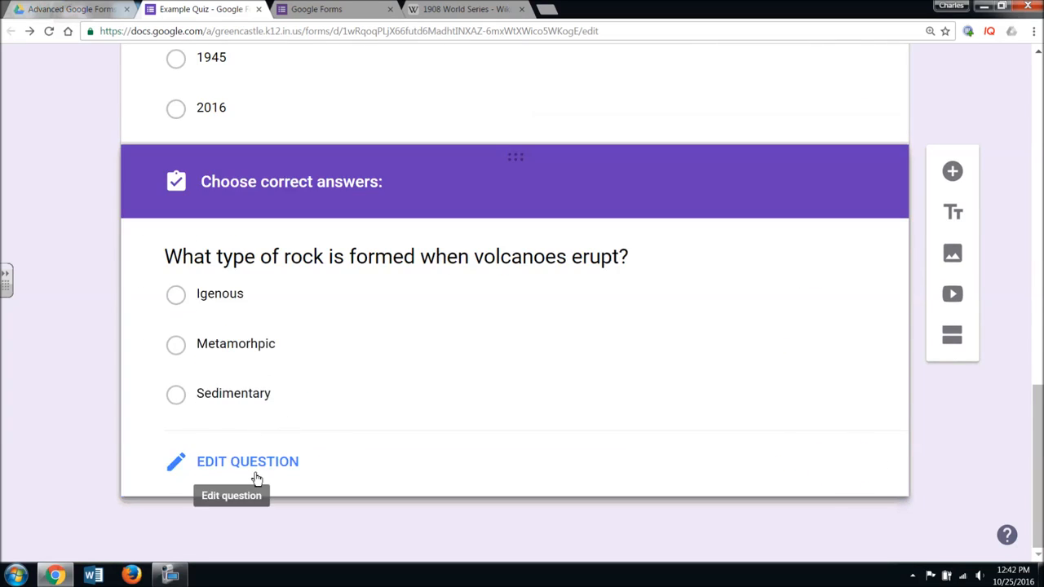
pyautogui.click(184, 253)
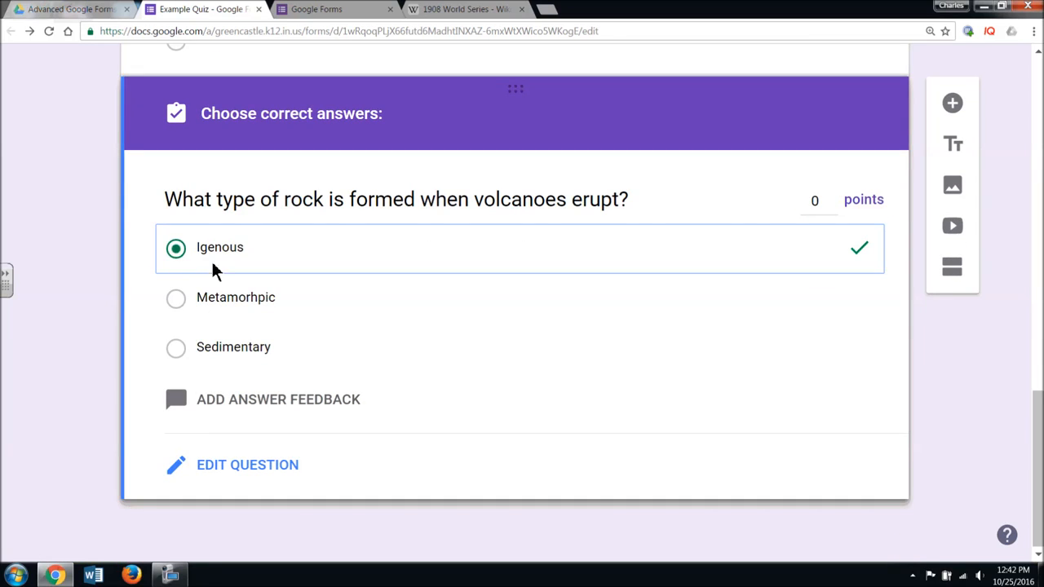
pyautogui.click(833, 198)
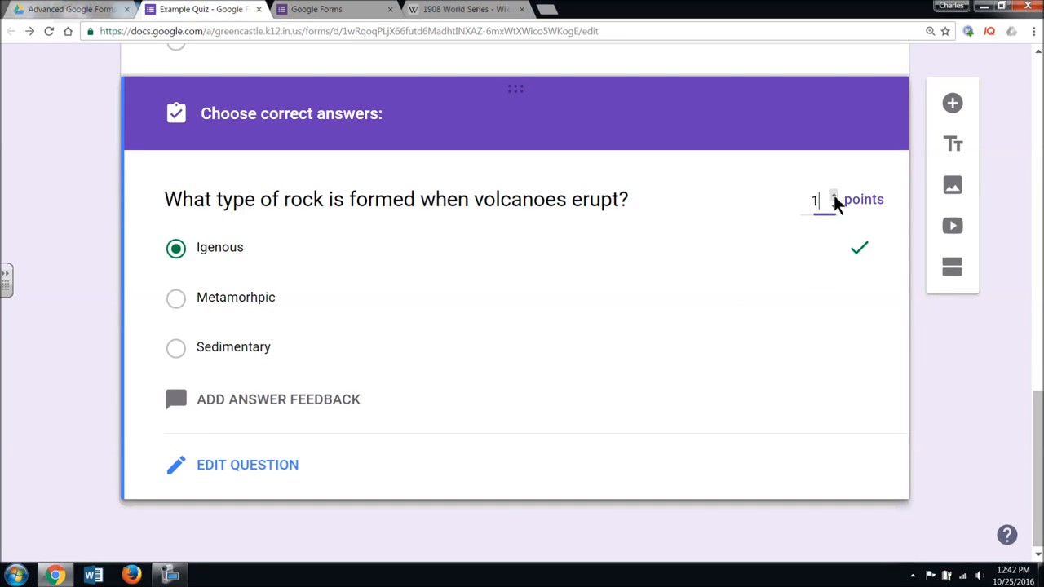
pyautogui.click(833, 196)
pyautogui.click(833, 197)
pyautogui.click(833, 196)
pyautogui.click(833, 196)
pyautogui.click(833, 197)
pyautogui.click(833, 196)
pyautogui.click(834, 207)
pyautogui.click(834, 207)
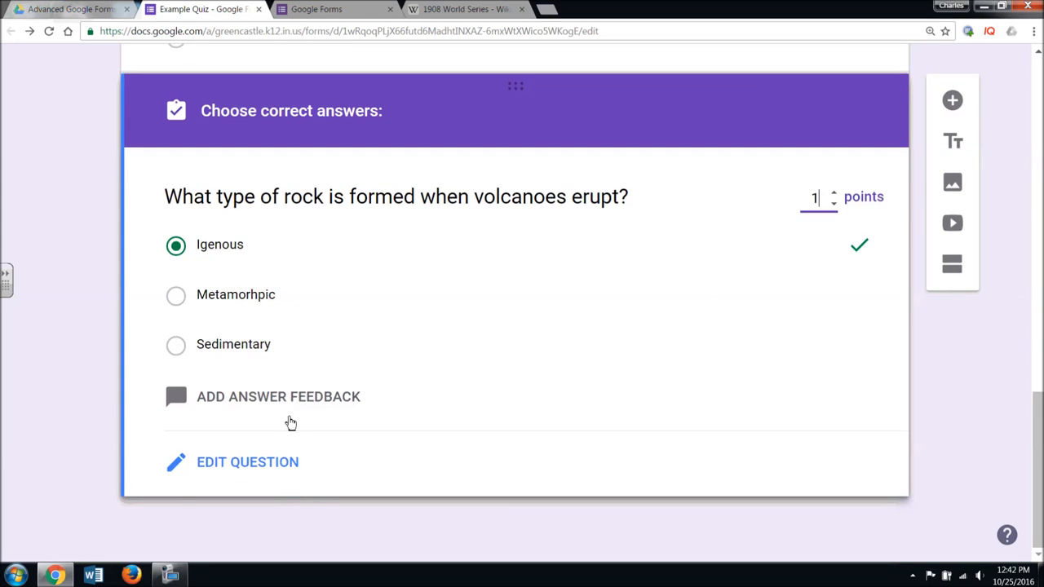
pyautogui.click(290, 422)
pyautogui.click(787, 341)
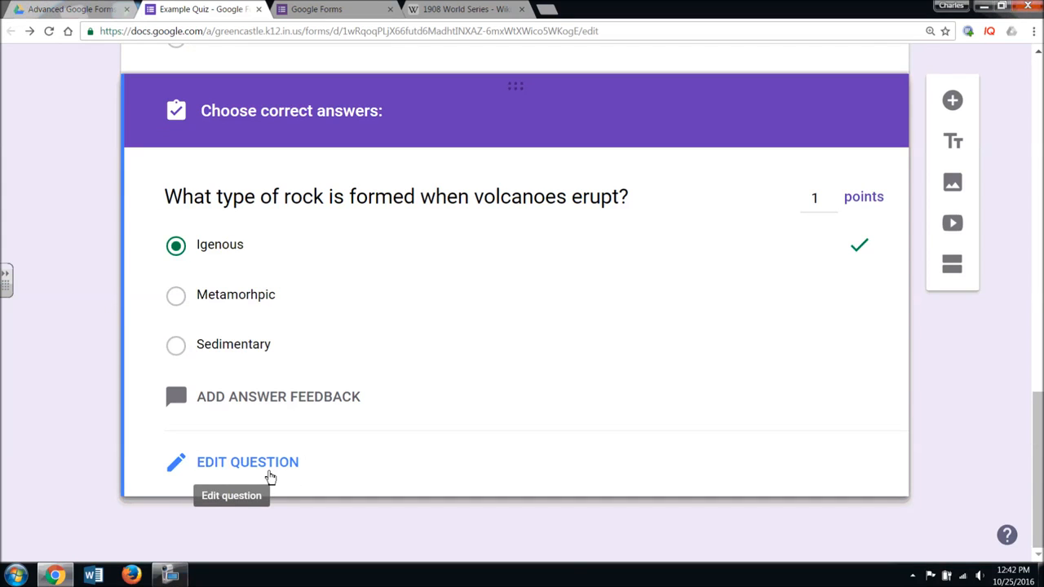
# - Add a new short-answer question and move it to the top of the quiz
pyautogui.scroll(5, 370, 469)
pyautogui.scroll(9, 372, 473)
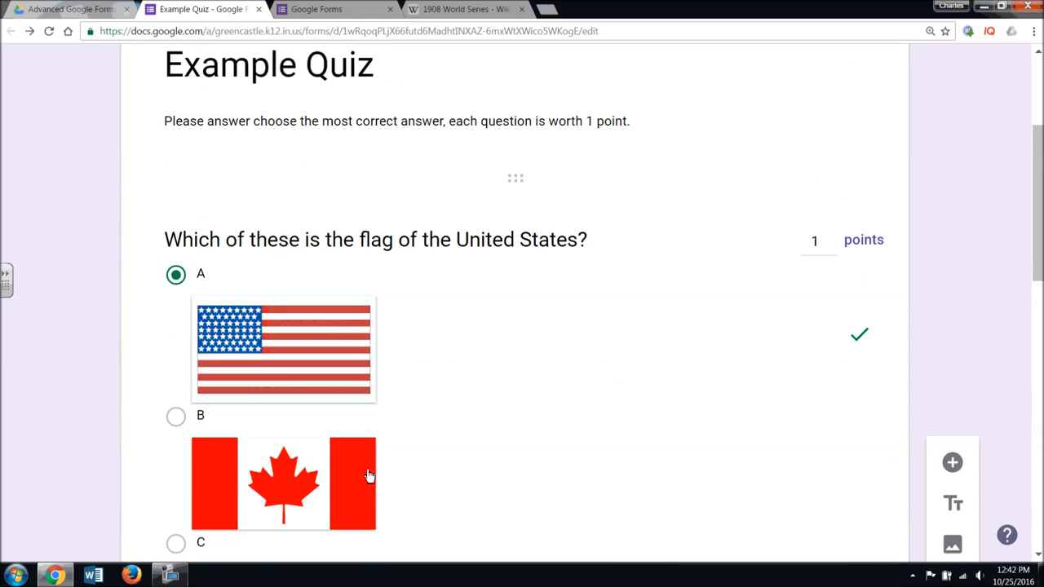
pyautogui.scroll(-4, 366, 459)
pyautogui.scroll(-10, 369, 470)
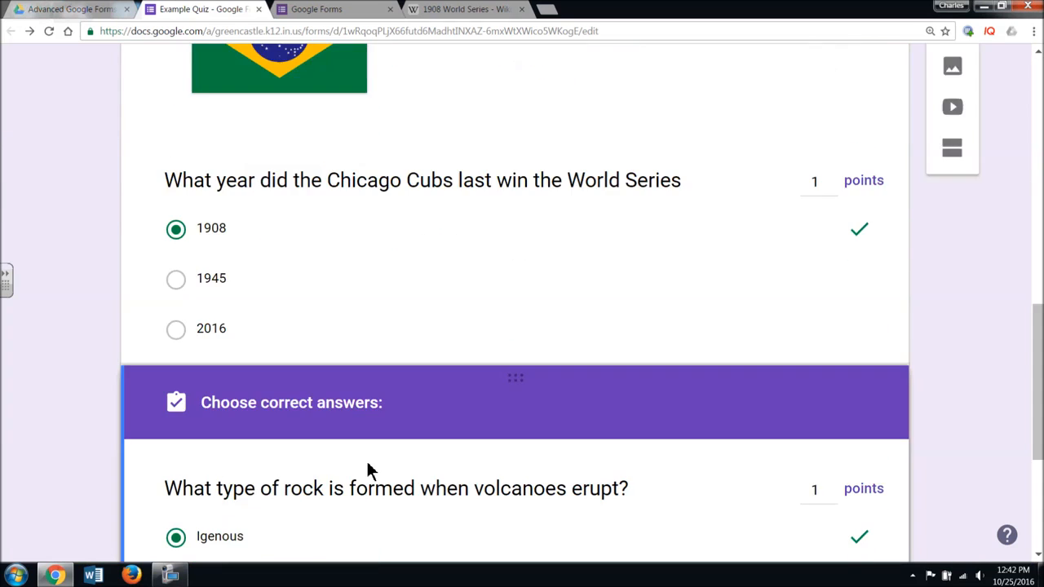
pyautogui.scroll(13, 367, 470)
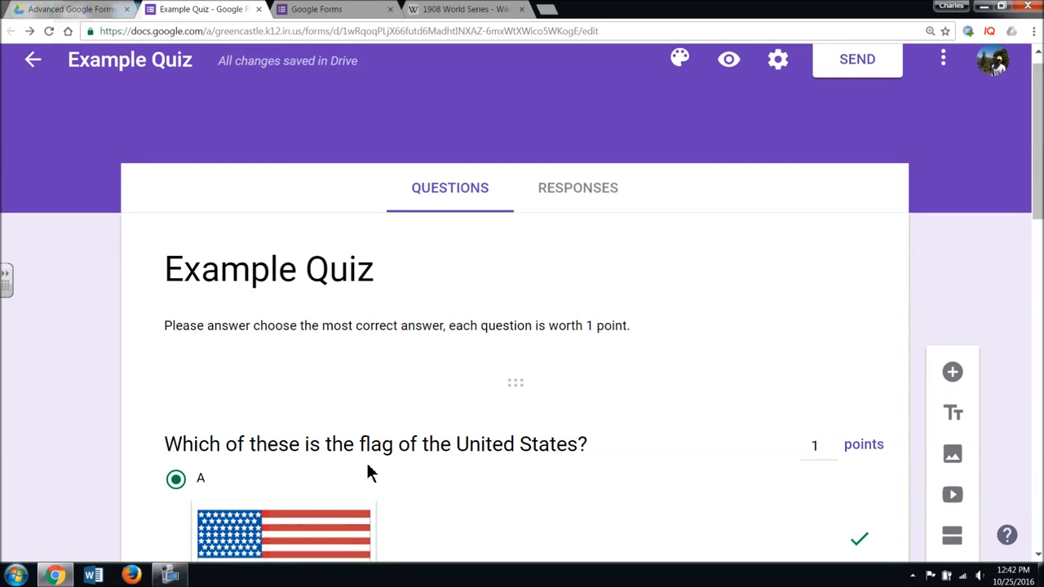
pyautogui.click(950, 373)
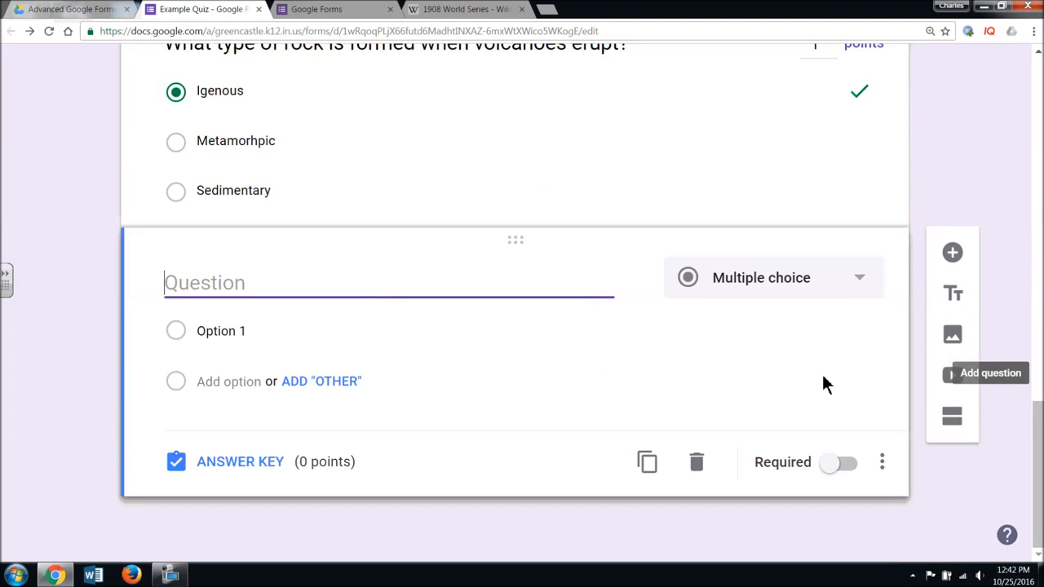
pyautogui.moveTo(529, 241); pyautogui.dragTo(461, 288)
pyautogui.click(856, 332)
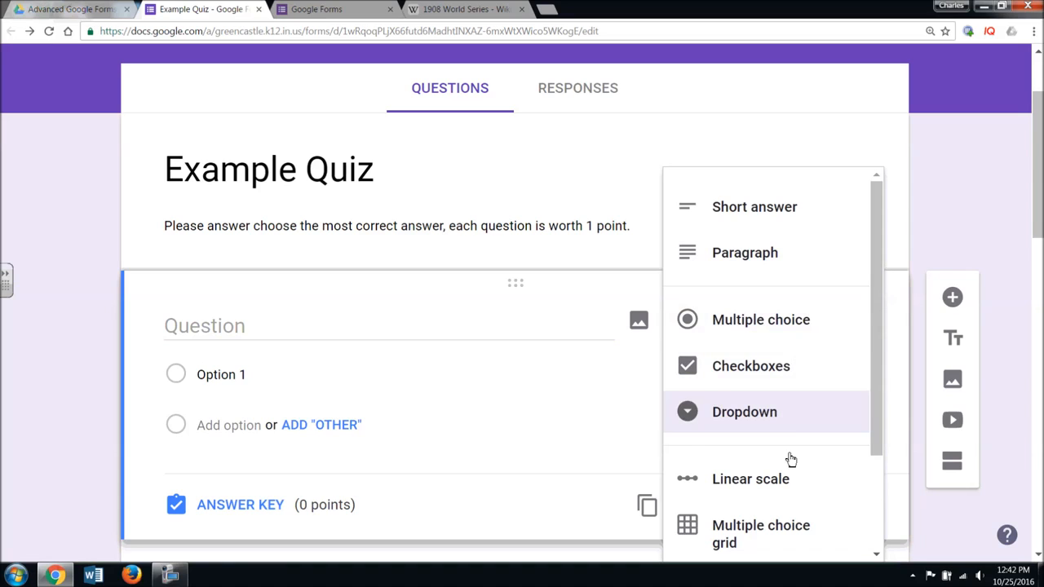
pyautogui.click(762, 211)
# - Title the top question 'Name' and make it required
pyautogui.click(278, 322)
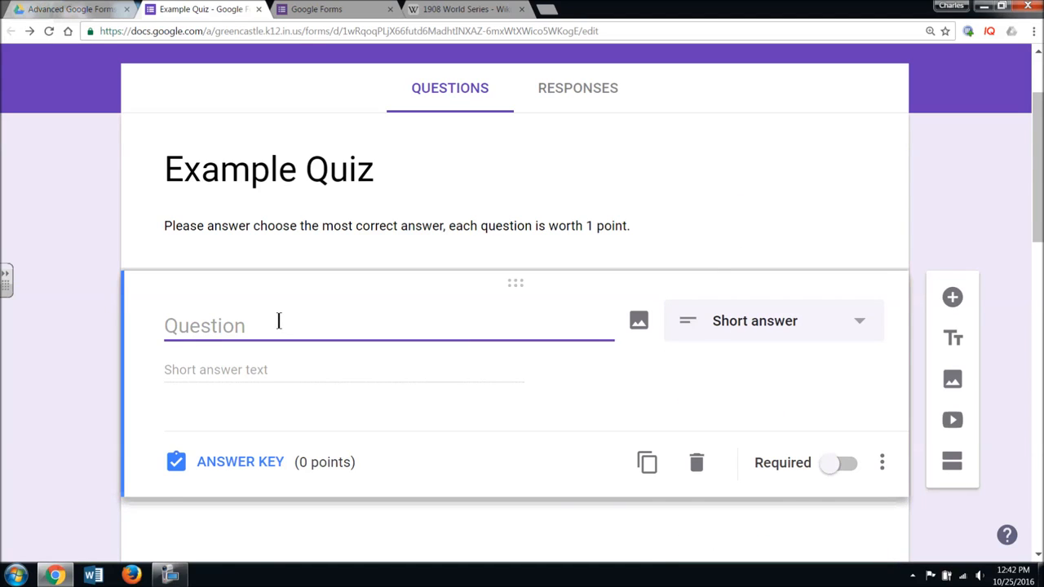
pyautogui.write('Nme')
pyautogui.press('BackSpace')
pyautogui.press('BackSpace')
pyautogui.write('ame')
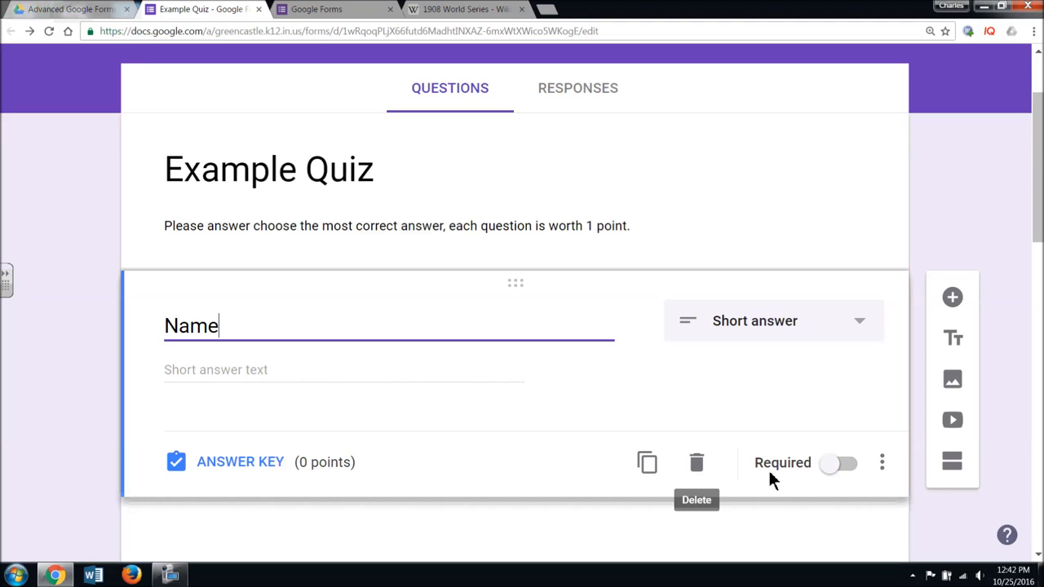
pyautogui.click(833, 471)
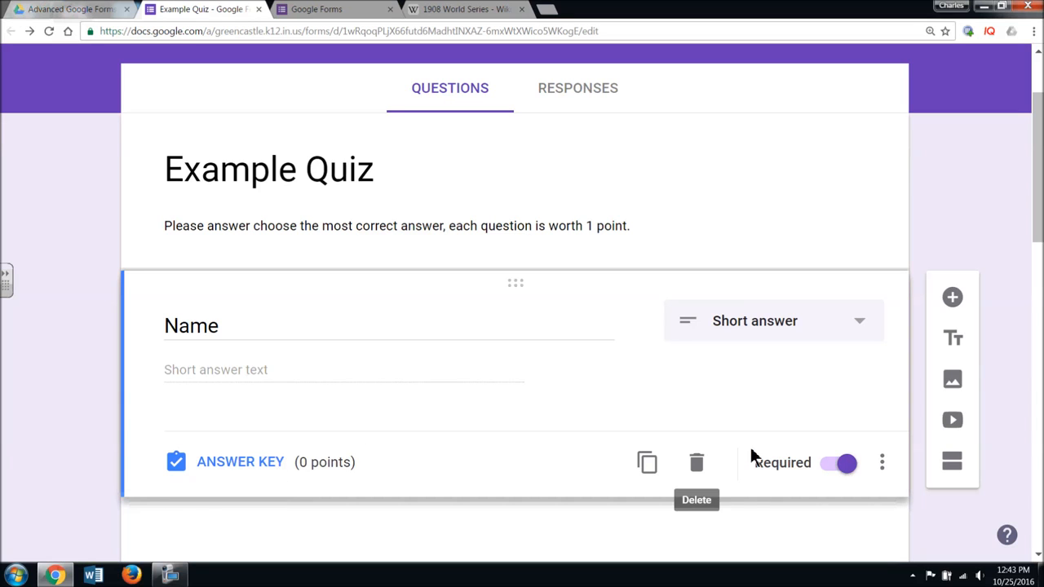
pyautogui.scroll(-3, 764, 457)
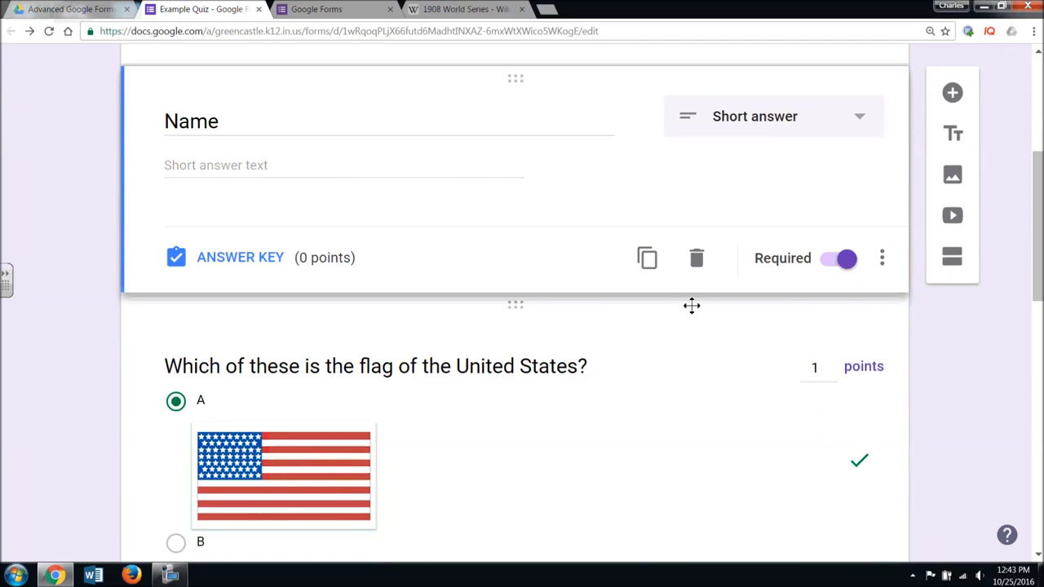
# - Add a dropdown question titled 'Period Number' below Name
pyautogui.click(952, 93)
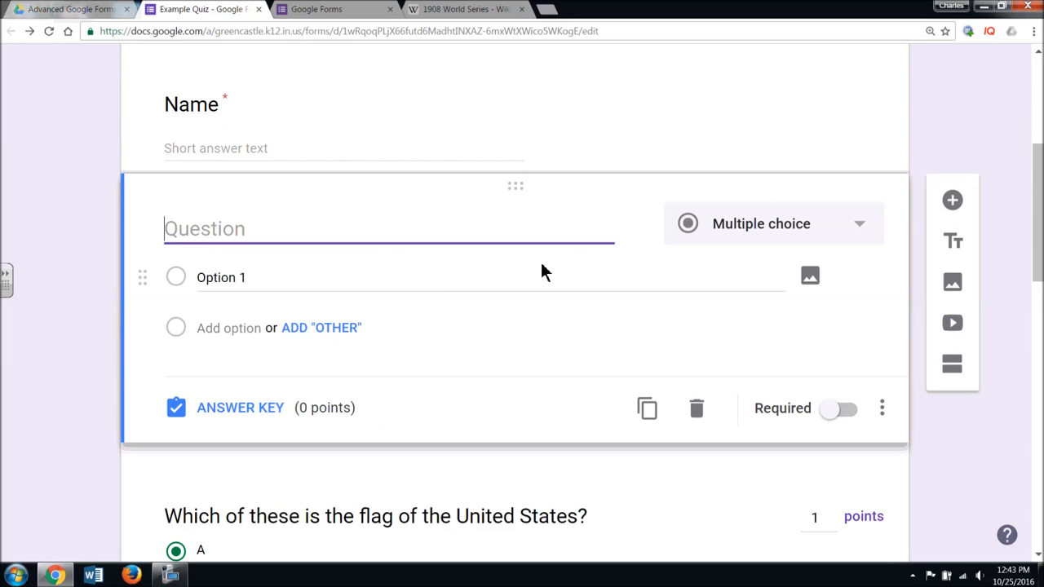
pyautogui.write('Period Number')
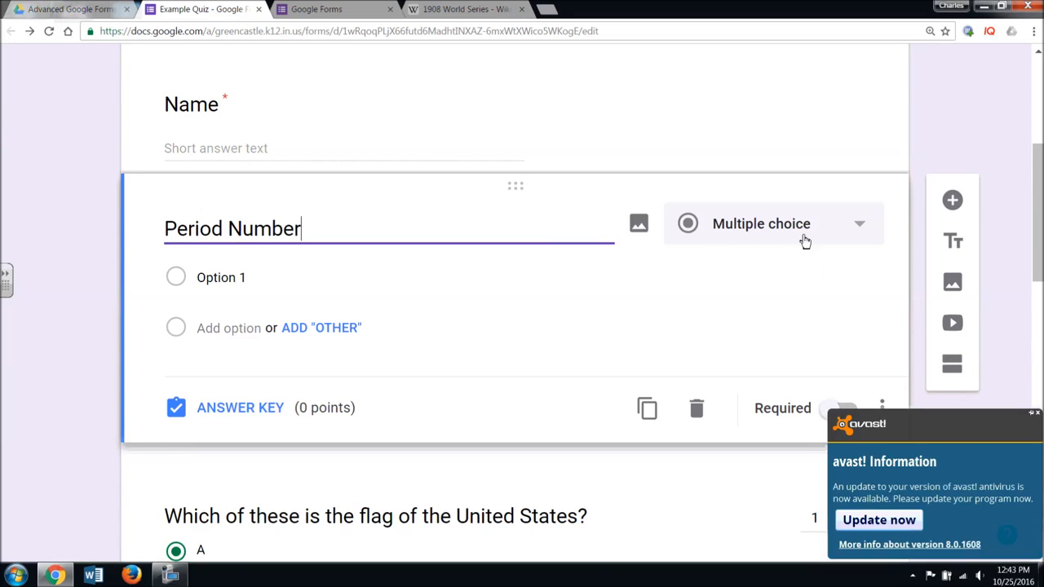
pyautogui.click(853, 225)
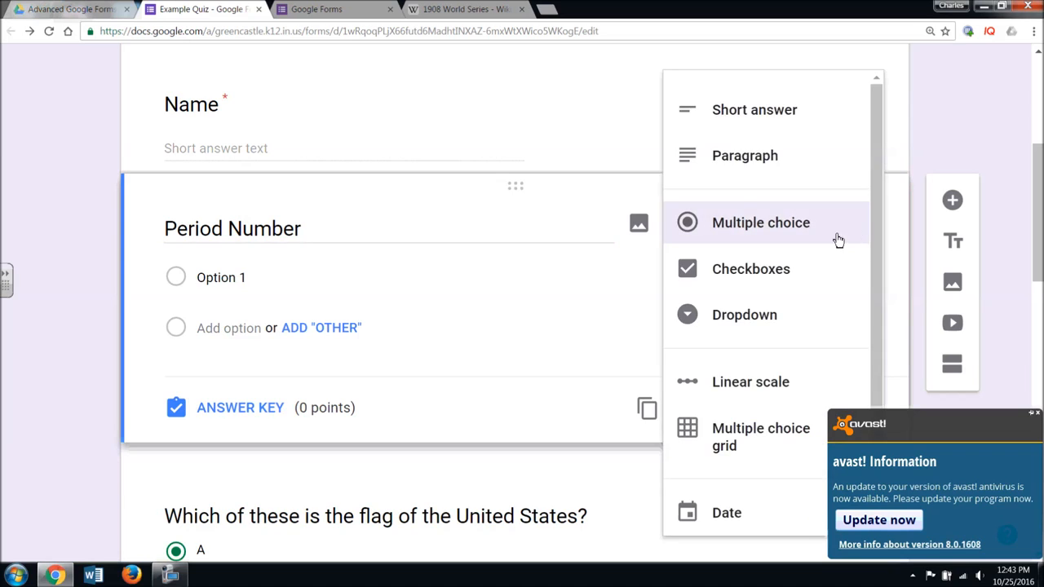
pyautogui.click(764, 329)
# - Give Period Number dropdown choices 1st, 2nd, 3rd, 4th, 5th and 6th, and make it required
pyautogui.click(235, 278)
pyautogui.write('1st')
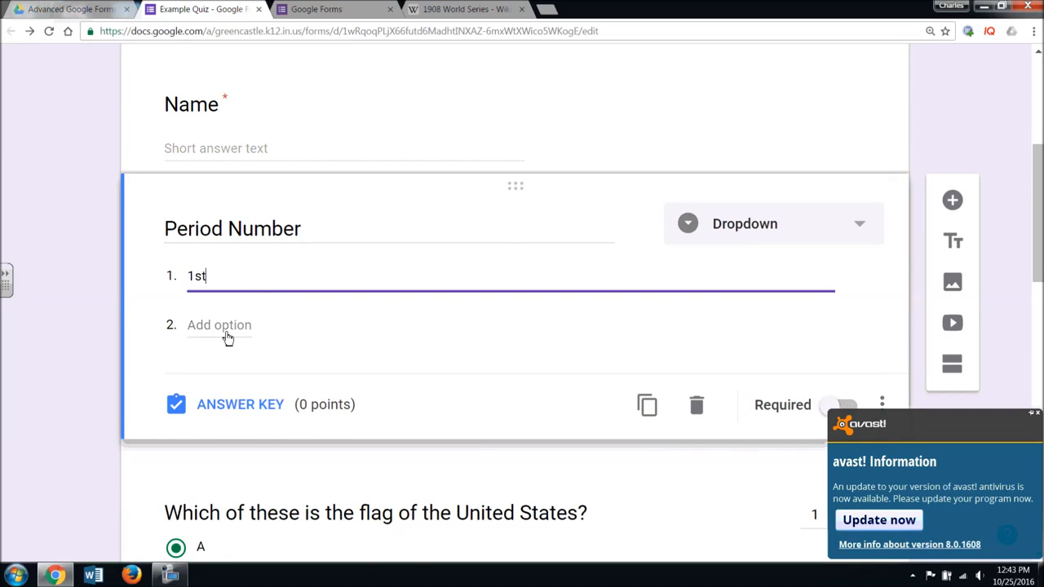
pyautogui.click(228, 330)
pyautogui.write('2nd')
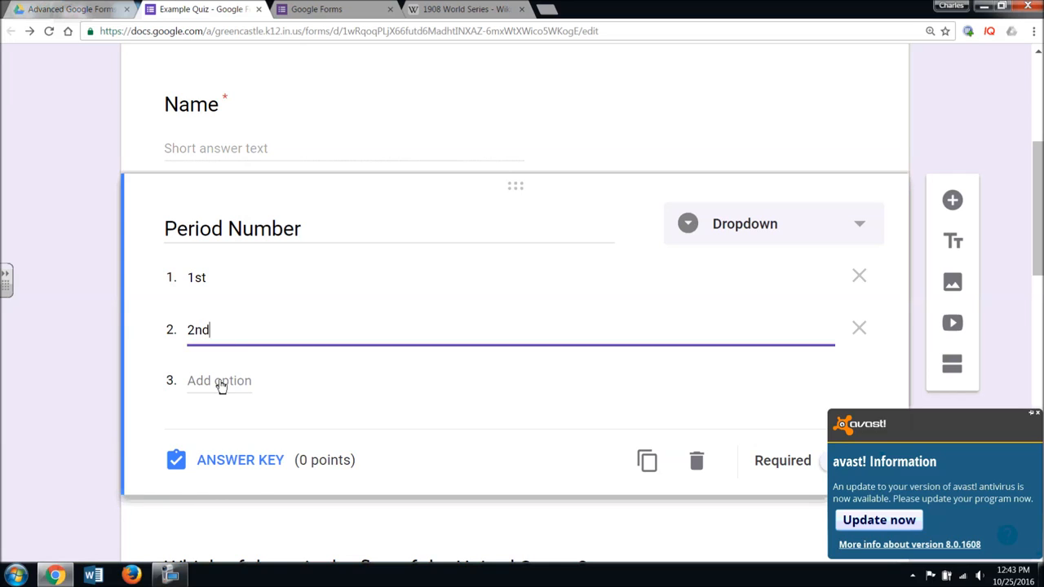
pyautogui.click(218, 381)
pyautogui.write('3rd')
pyautogui.scroll(-3, 221, 382)
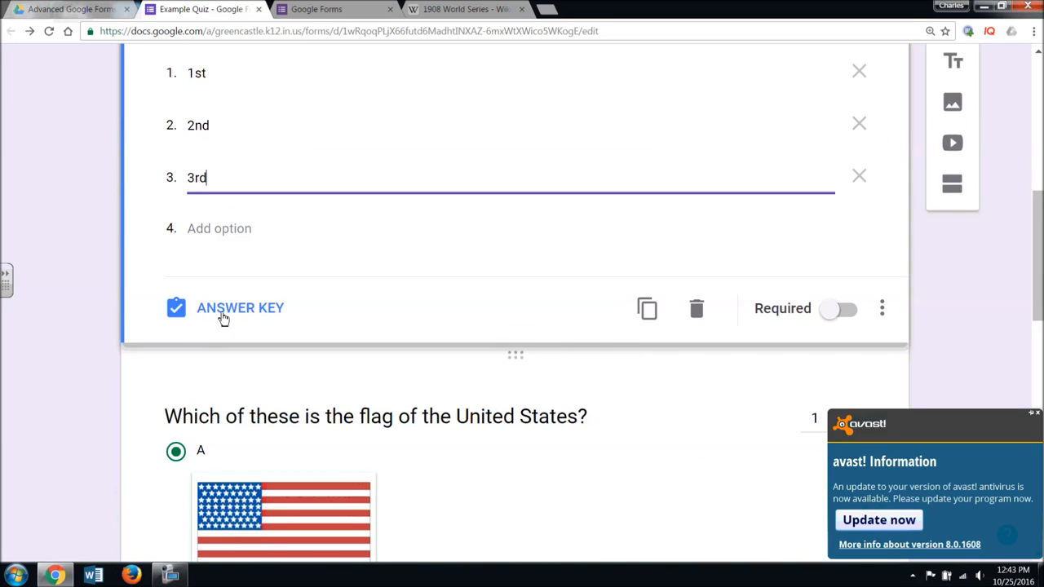
pyautogui.click(226, 236)
pyautogui.write('4th')
pyautogui.click(223, 286)
pyautogui.write('5th')
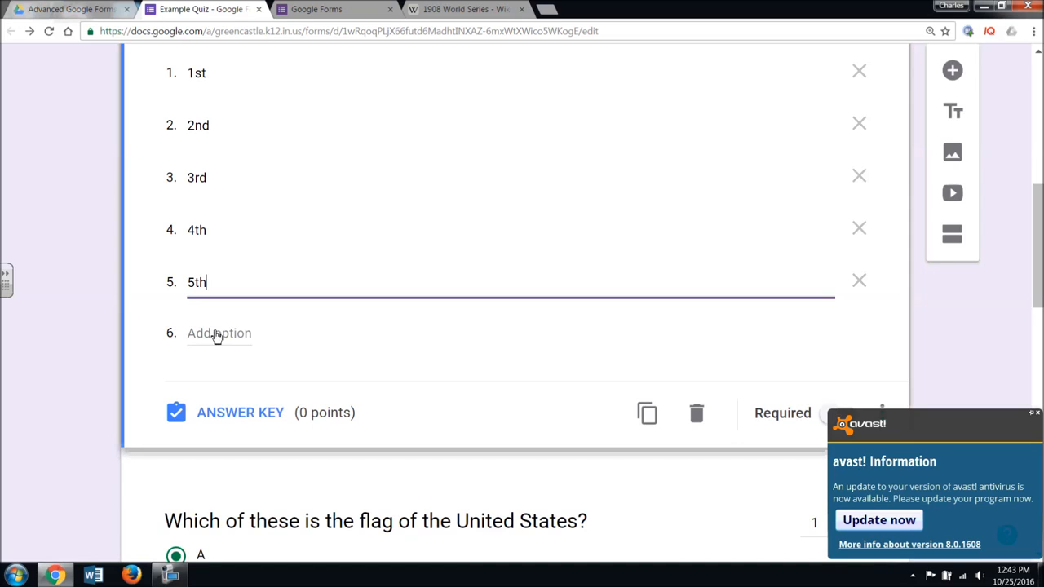
pyautogui.click(214, 334)
pyautogui.write('6th')
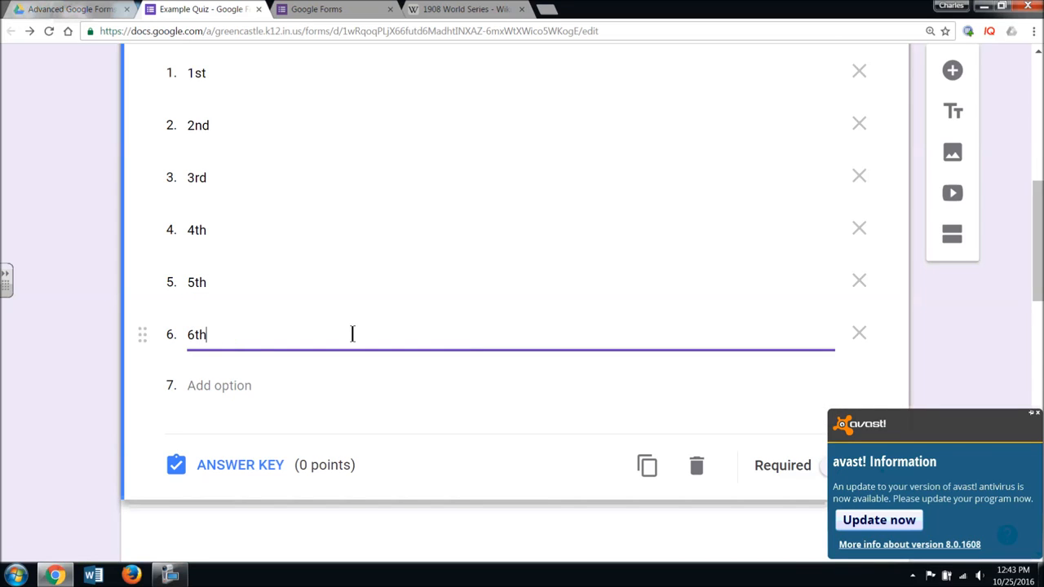
pyautogui.click(1039, 414)
pyautogui.click(832, 468)
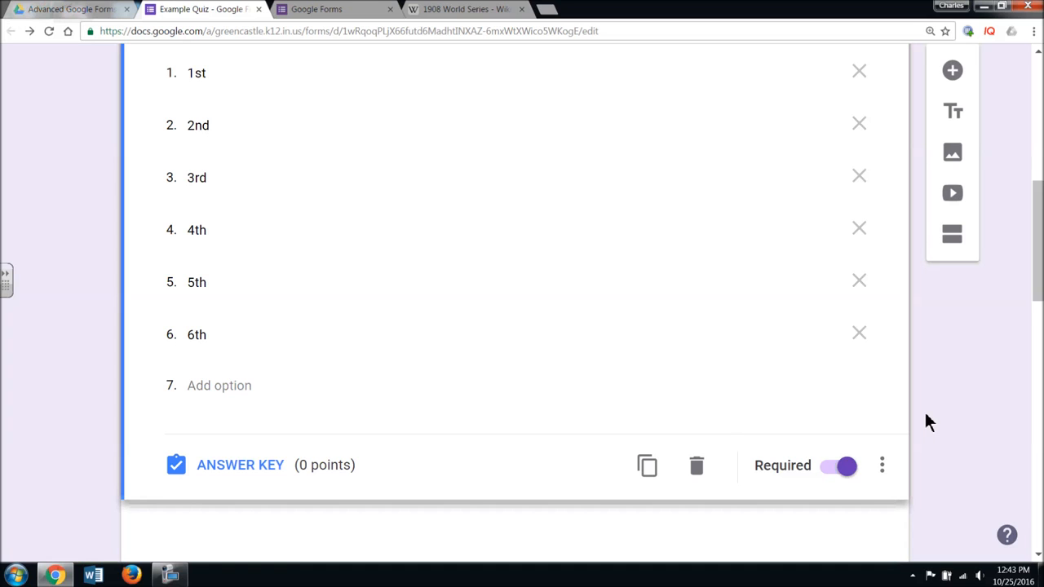
pyautogui.scroll(-5, 927, 420)
pyautogui.scroll(-8, 927, 420)
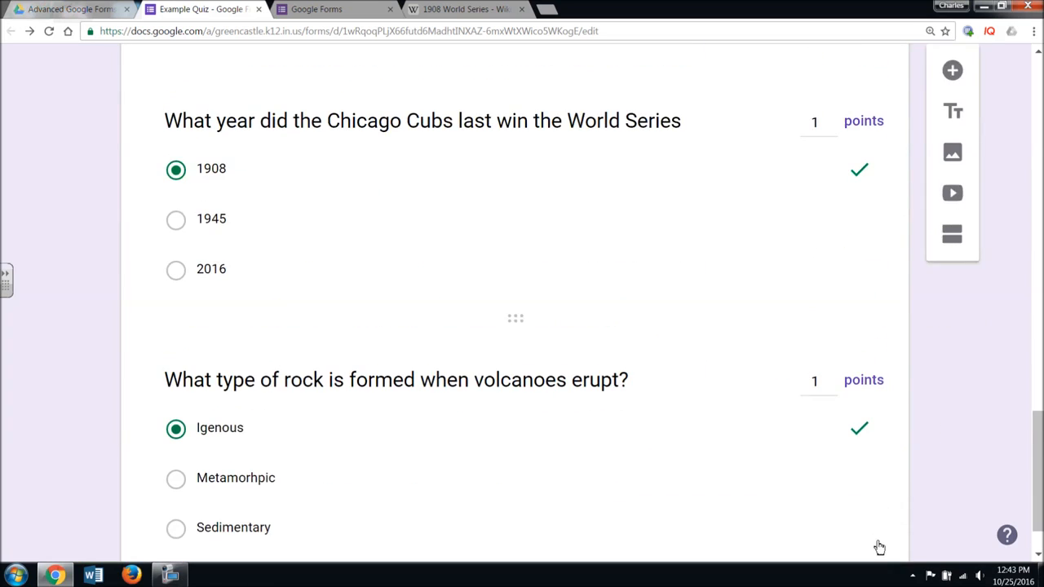
# - Turn on Shuffle option order for the volcano-rock question's choices
pyautogui.click(876, 465)
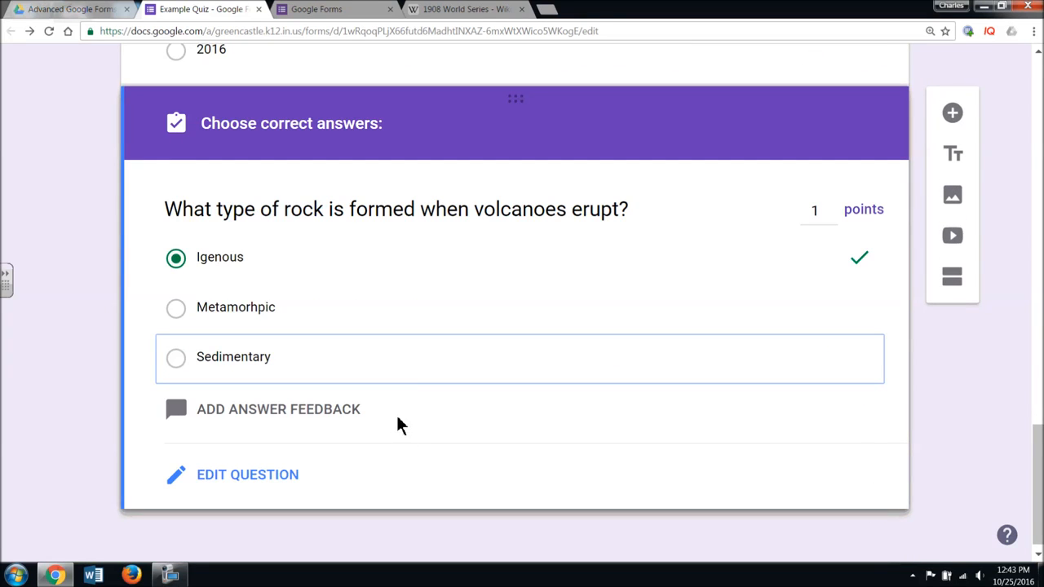
pyautogui.click(248, 476)
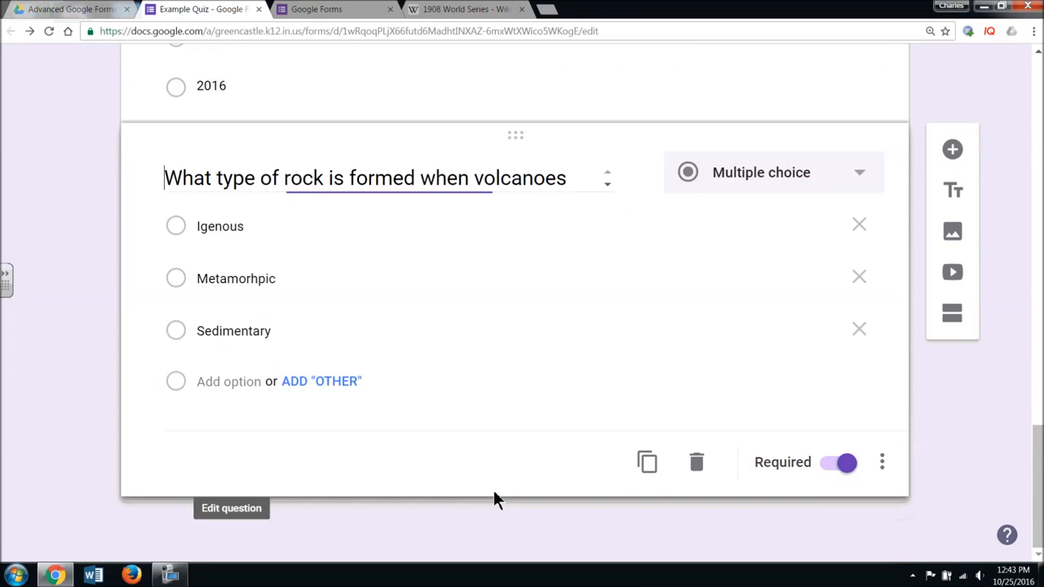
pyautogui.click(882, 473)
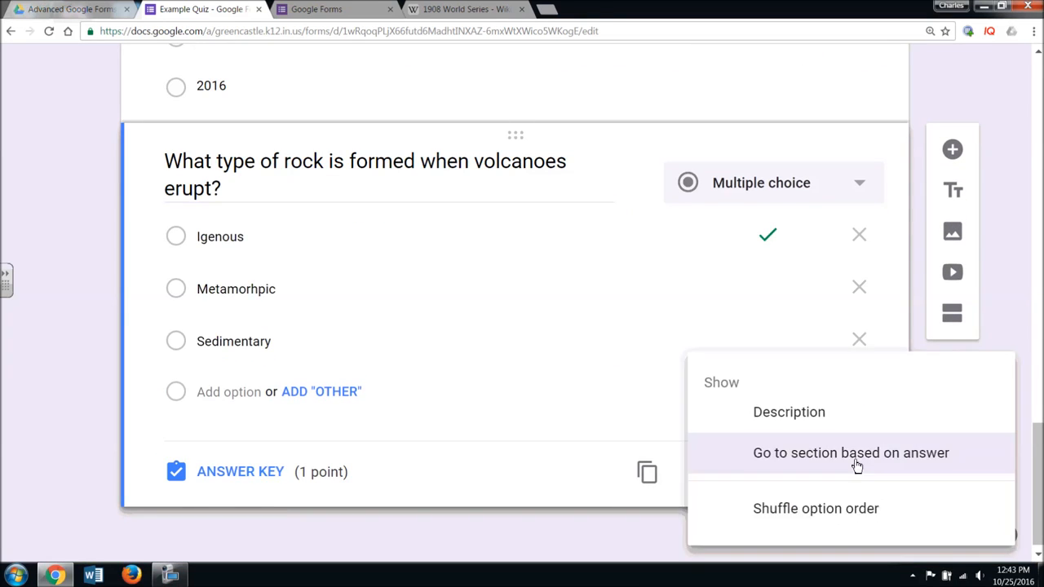
pyautogui.click(850, 514)
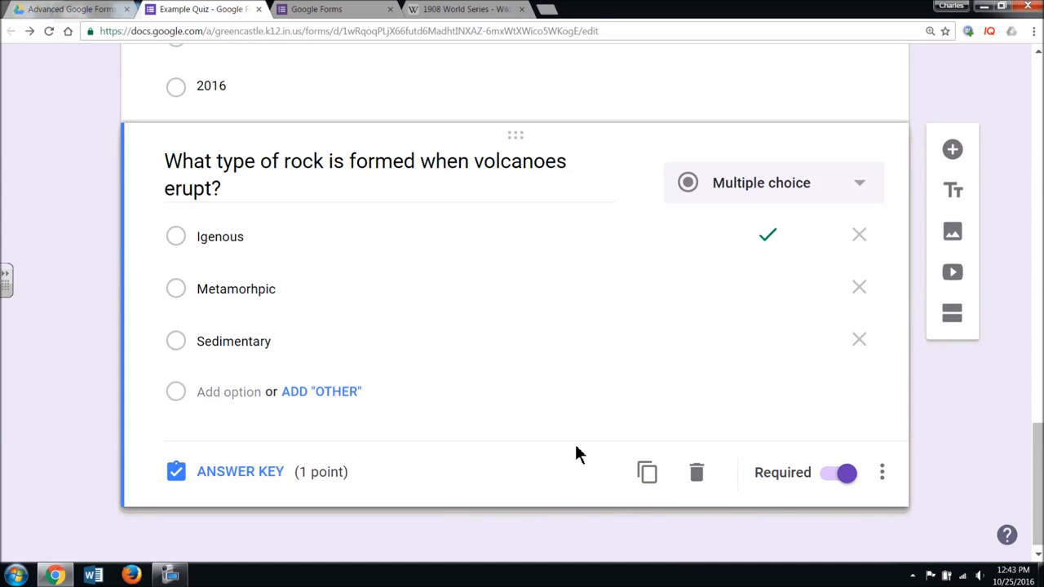
pyautogui.scroll(15, 575, 453)
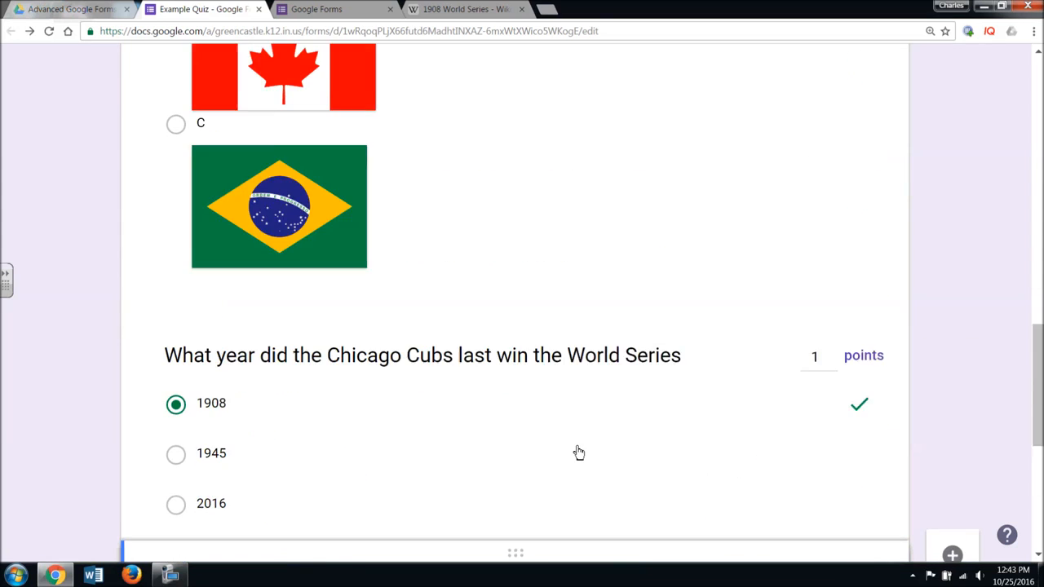
pyautogui.scroll(3, 575, 444)
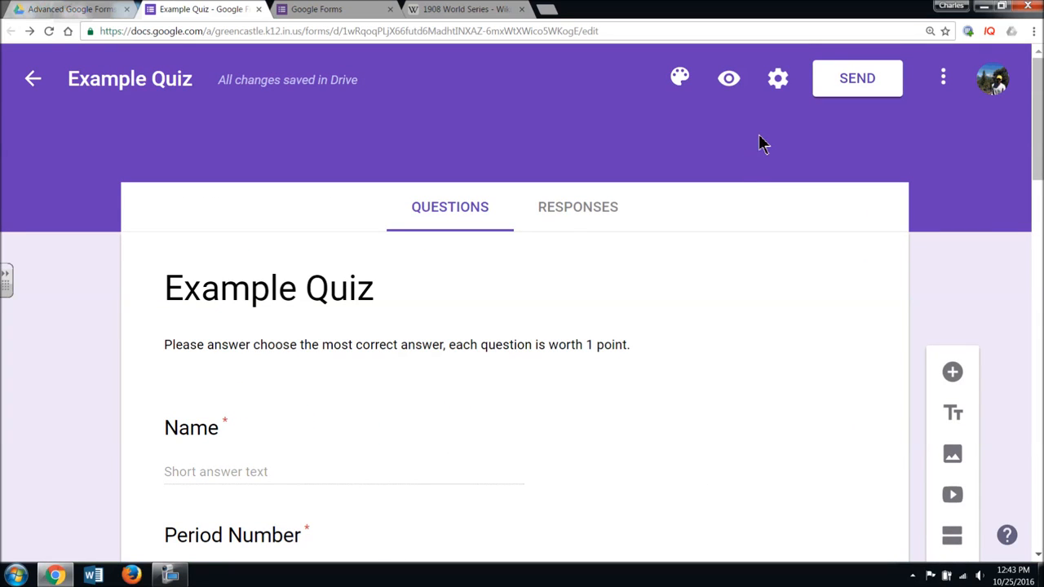
# - Uncheck Limit to 1 response, enable Show link to submit another response, and save the settings
pyautogui.click(779, 86)
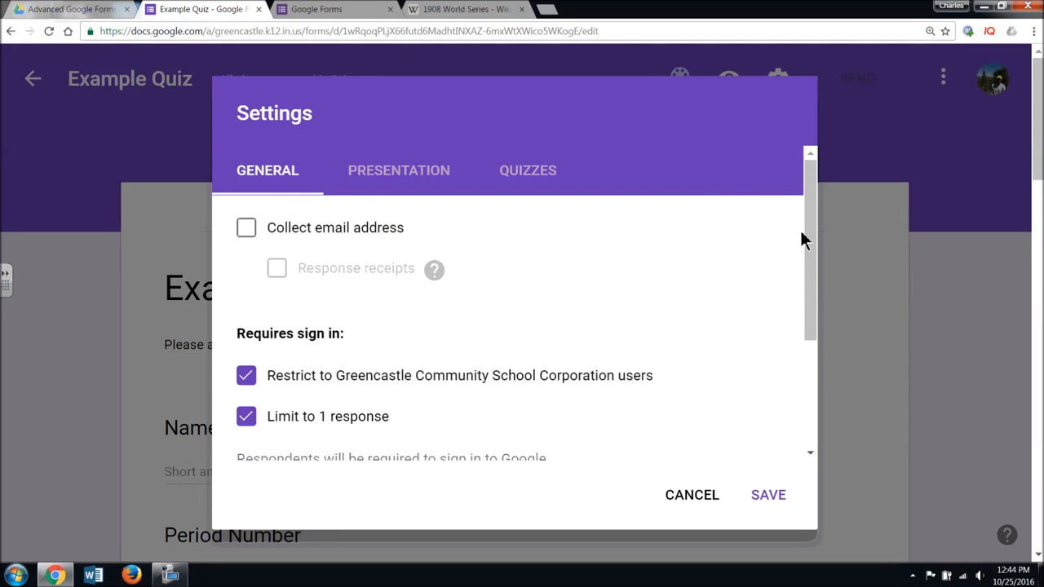
pyautogui.scroll(-3, 814, 349)
pyautogui.scroll(3, 813, 294)
pyautogui.click(417, 166)
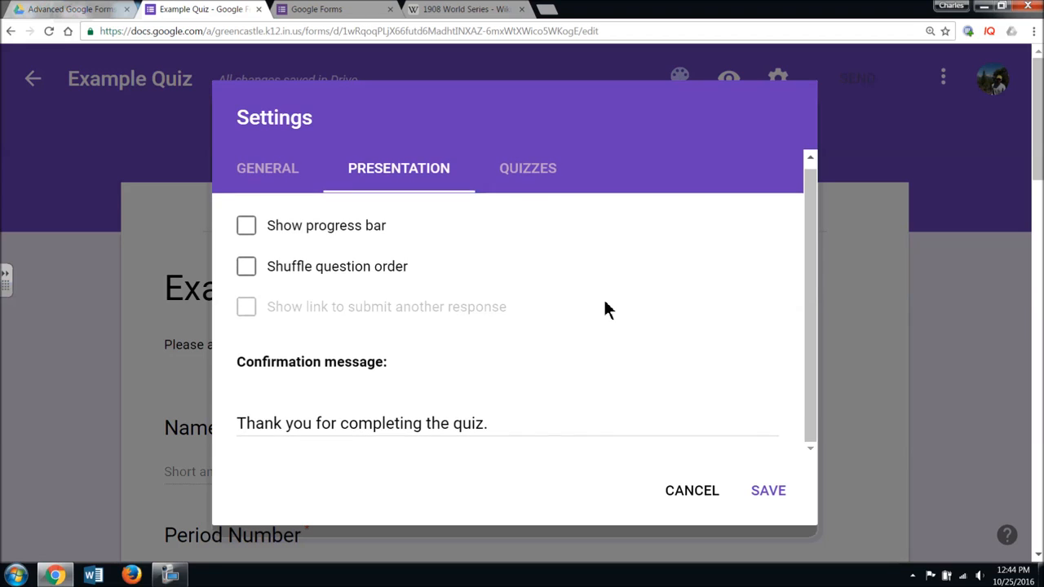
pyautogui.click(315, 186)
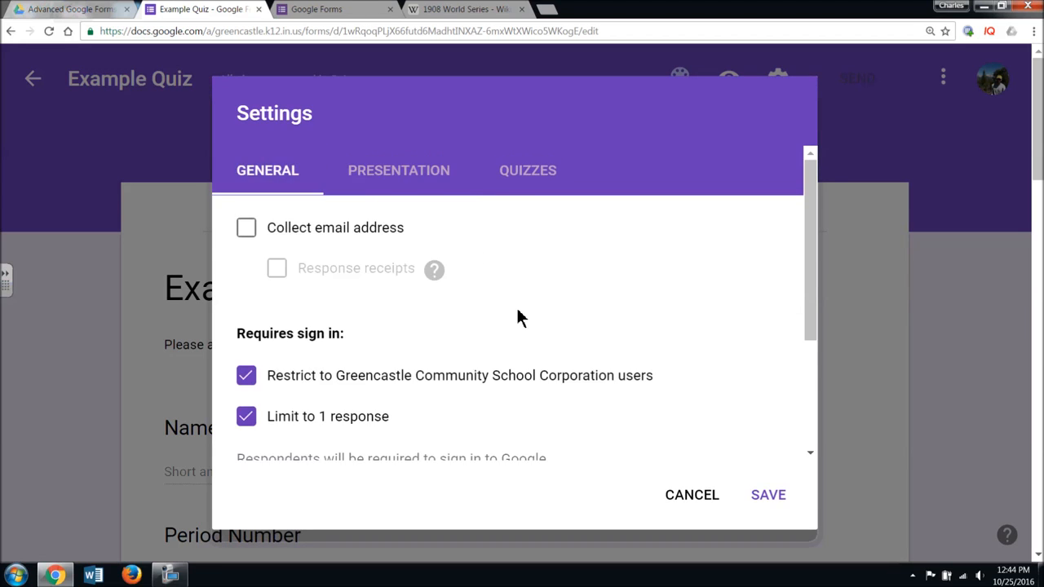
pyautogui.scroll(-1, 228, 357)
pyautogui.click(245, 351)
pyautogui.scroll(2, 477, 411)
pyautogui.click(469, 181)
pyautogui.click(244, 314)
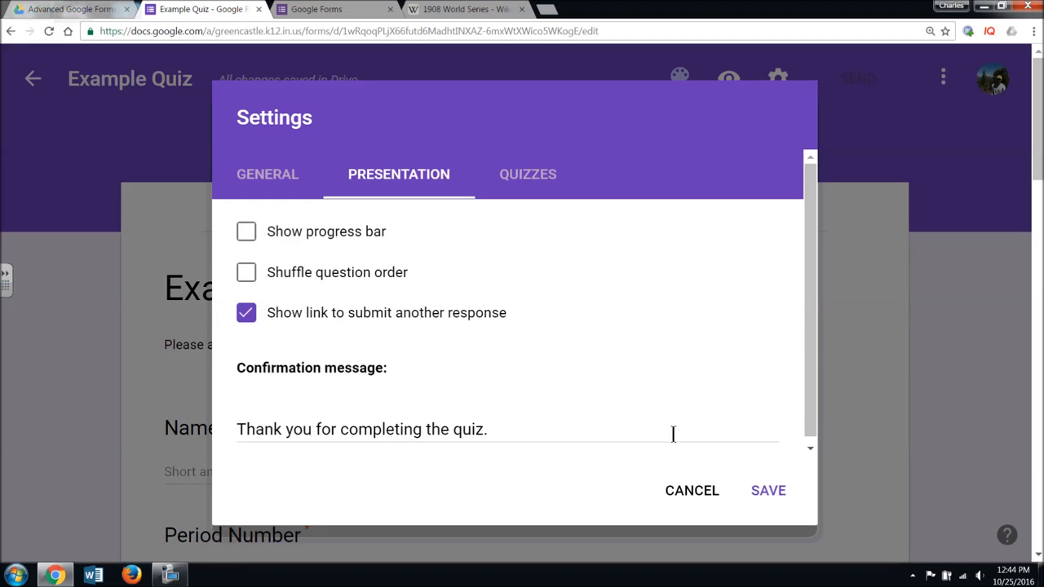
pyautogui.scroll(-1, 677, 441)
pyautogui.click(759, 495)
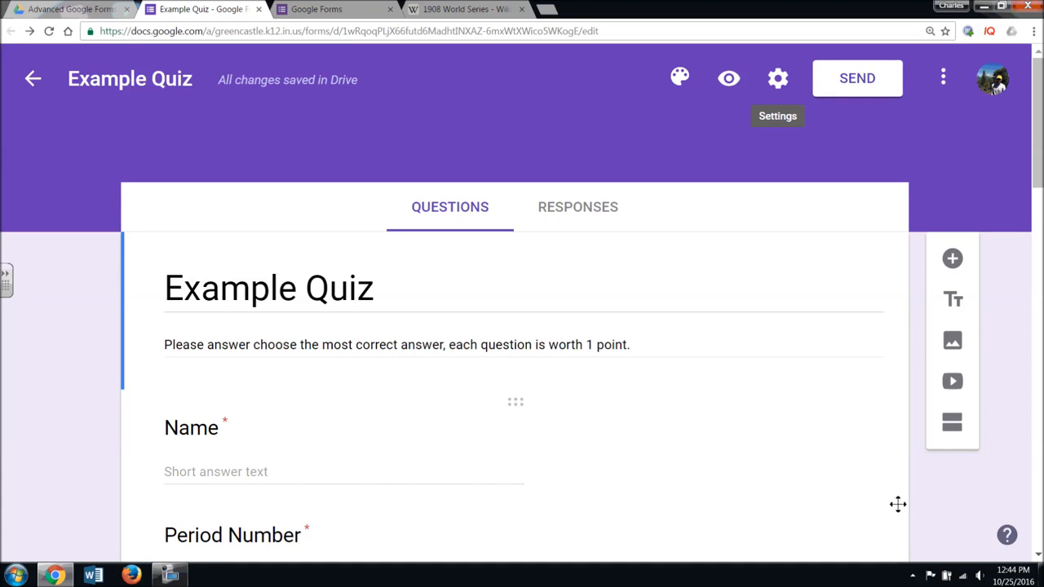
# - Preview the quiz as respondents see it and look over its questions
pyautogui.click(735, 90)
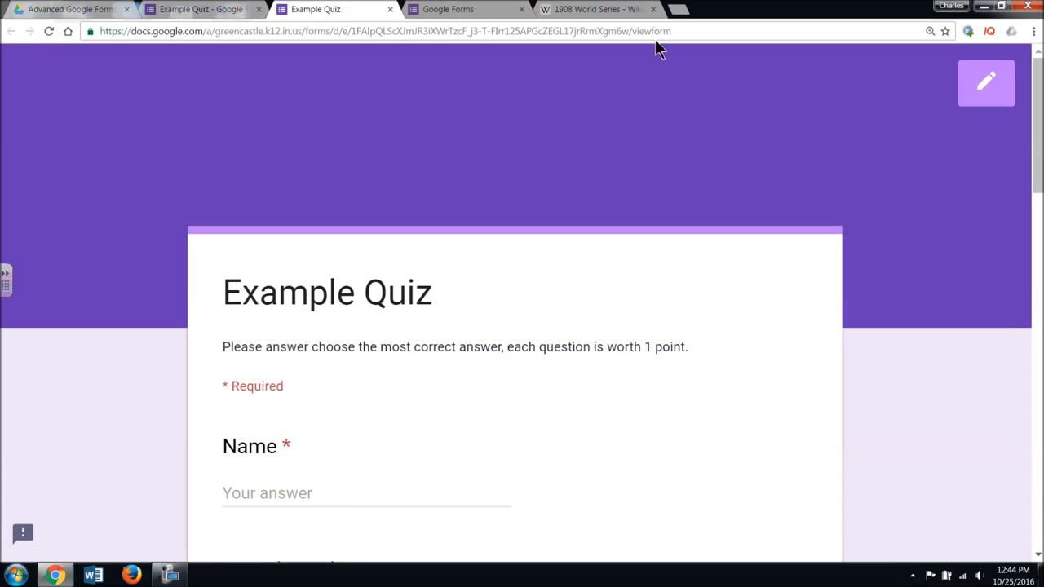
pyautogui.click(642, 36)
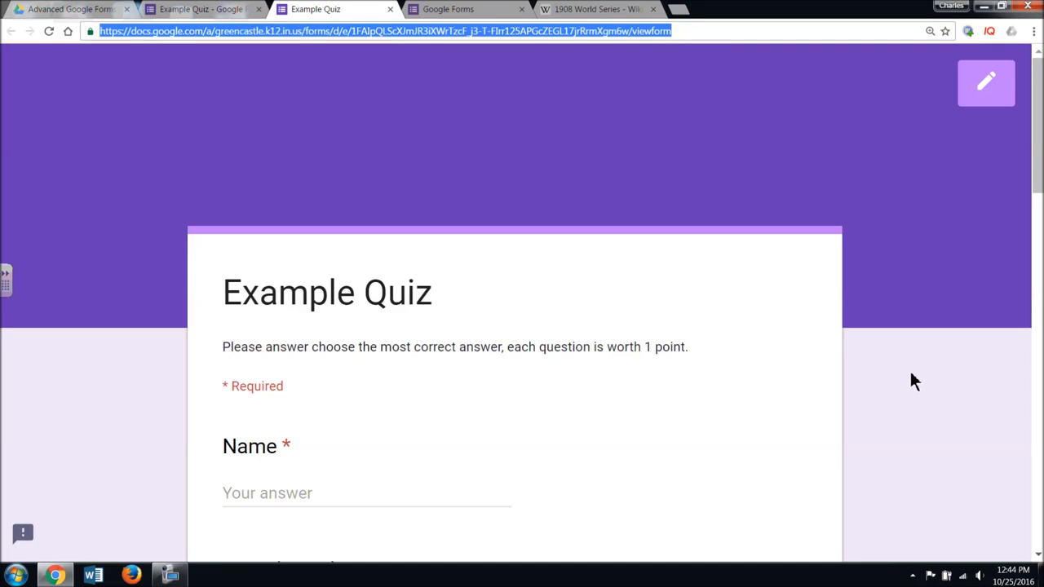
pyautogui.scroll(-3, 904, 377)
pyautogui.scroll(-3, 936, 372)
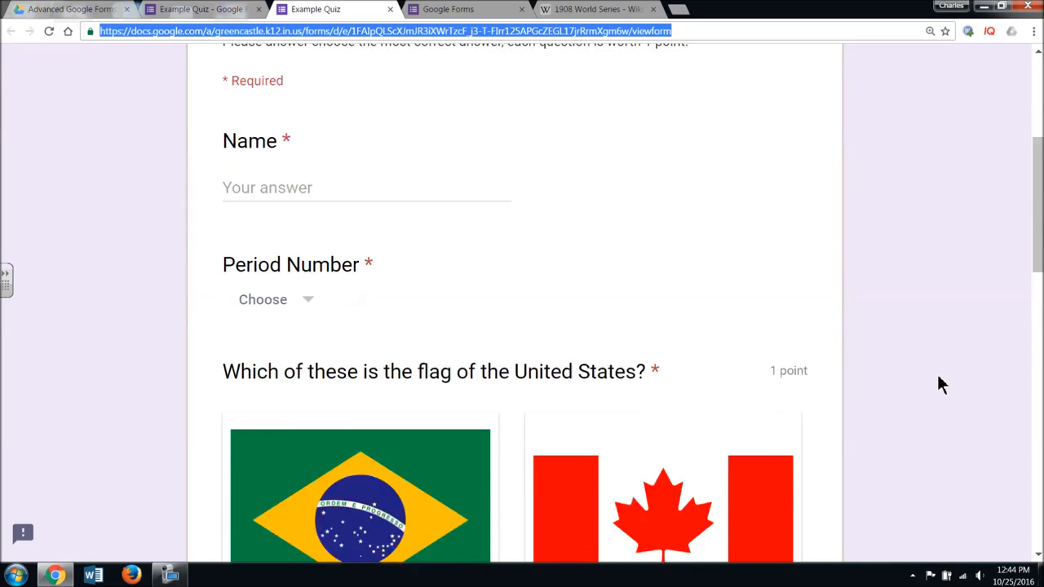
pyautogui.scroll(2, 937, 371)
pyautogui.scroll(3, 938, 375)
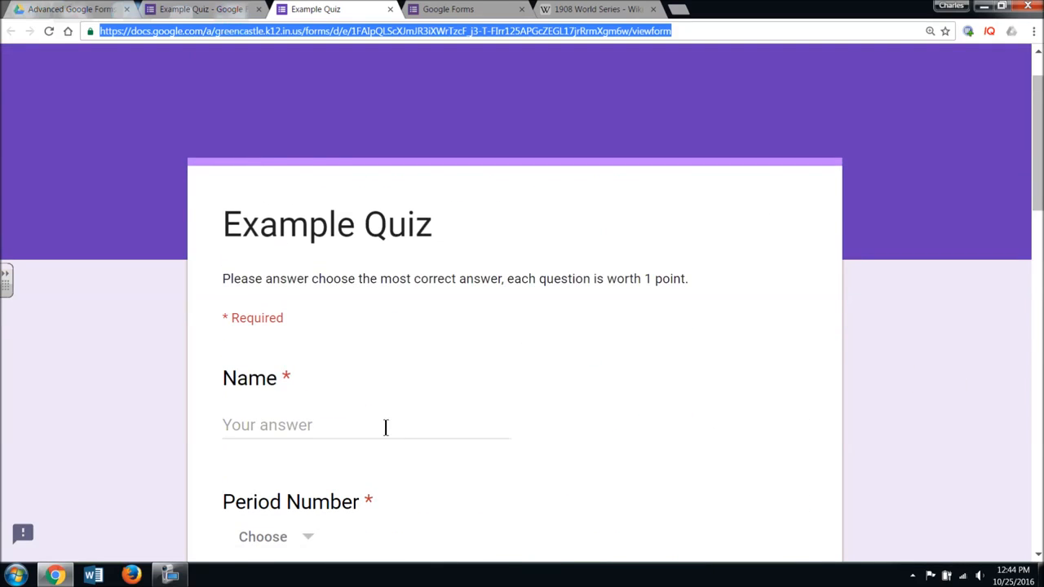
pyautogui.scroll(-2, 385, 427)
# - Enter Test One as the name and choose period 1st
pyautogui.click(308, 290)
pyautogui.write('Test')
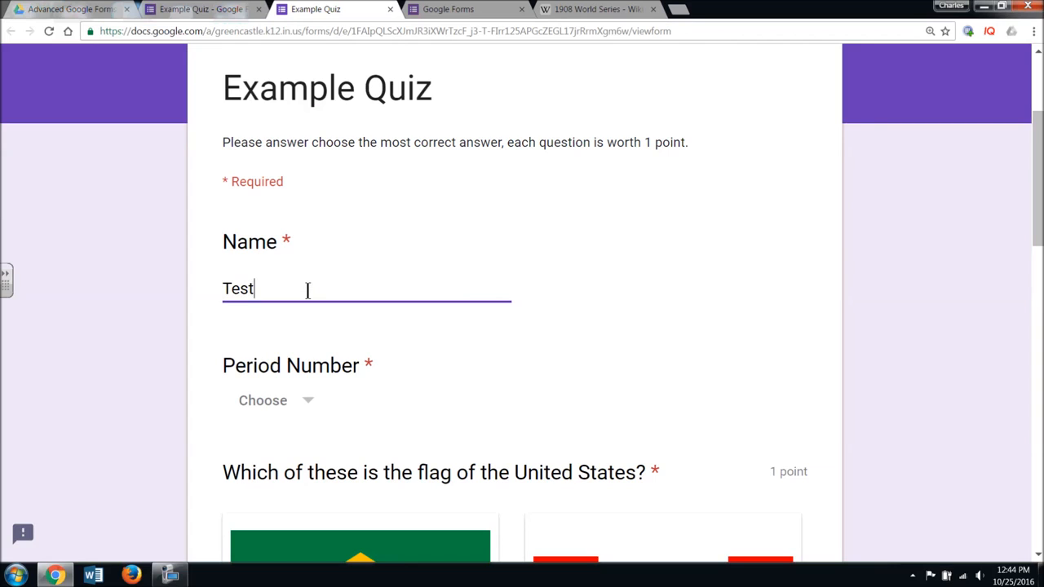
pyautogui.scroll(-3, 308, 291)
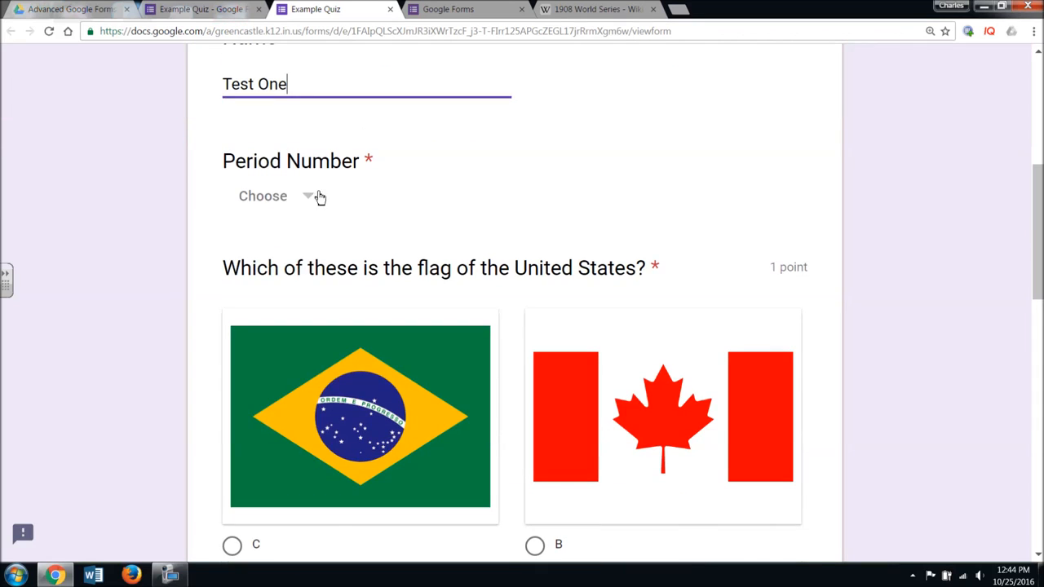
pyautogui.click(316, 198)
pyautogui.click(291, 280)
# - Answer A, 1908 and Igenous, then submit the response
pyautogui.scroll(-6, 761, 327)
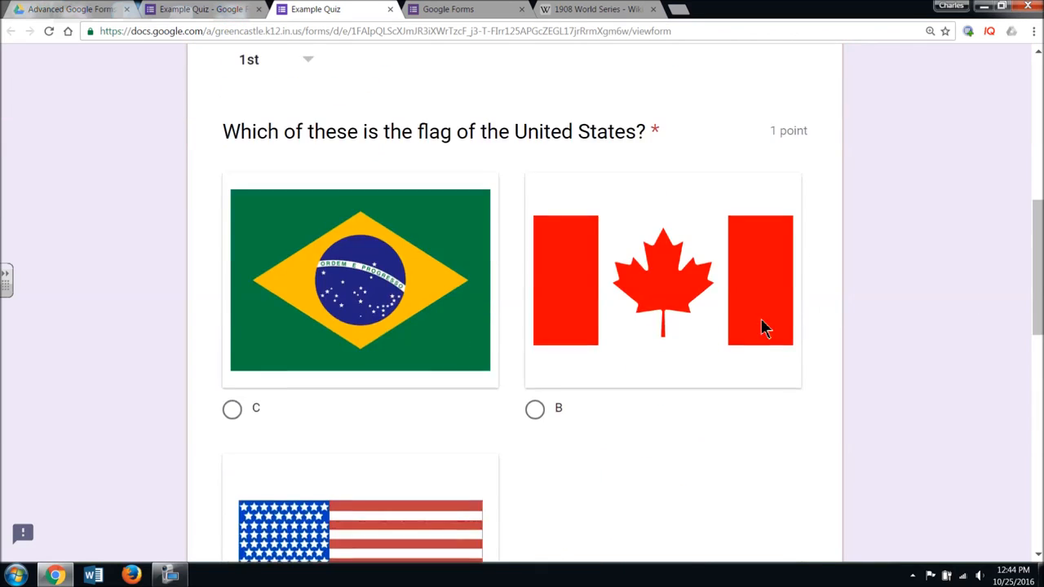
pyautogui.click(255, 349)
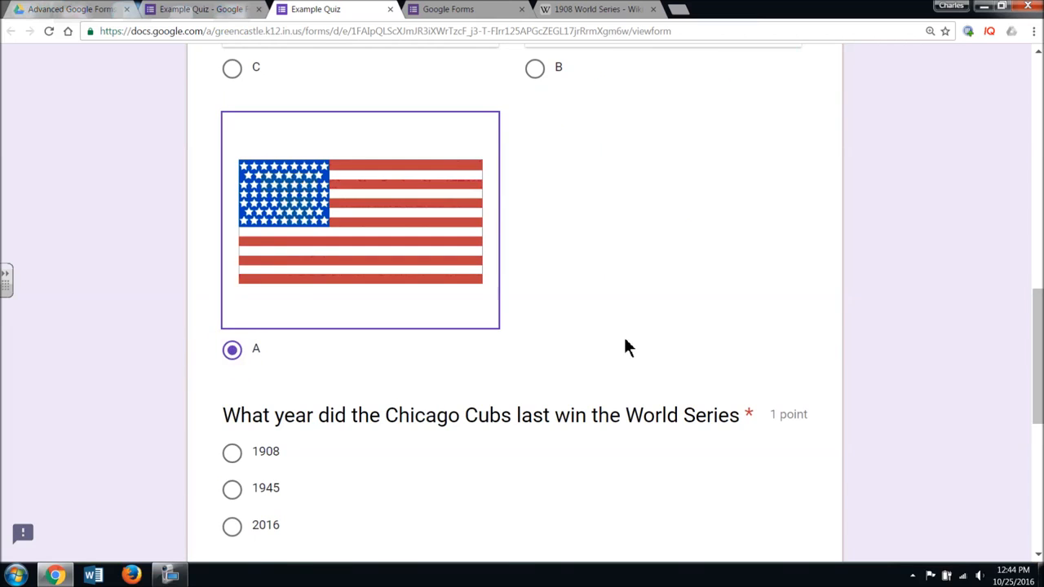
pyautogui.scroll(-2, 625, 345)
pyautogui.click(235, 324)
pyautogui.scroll(-2, 484, 389)
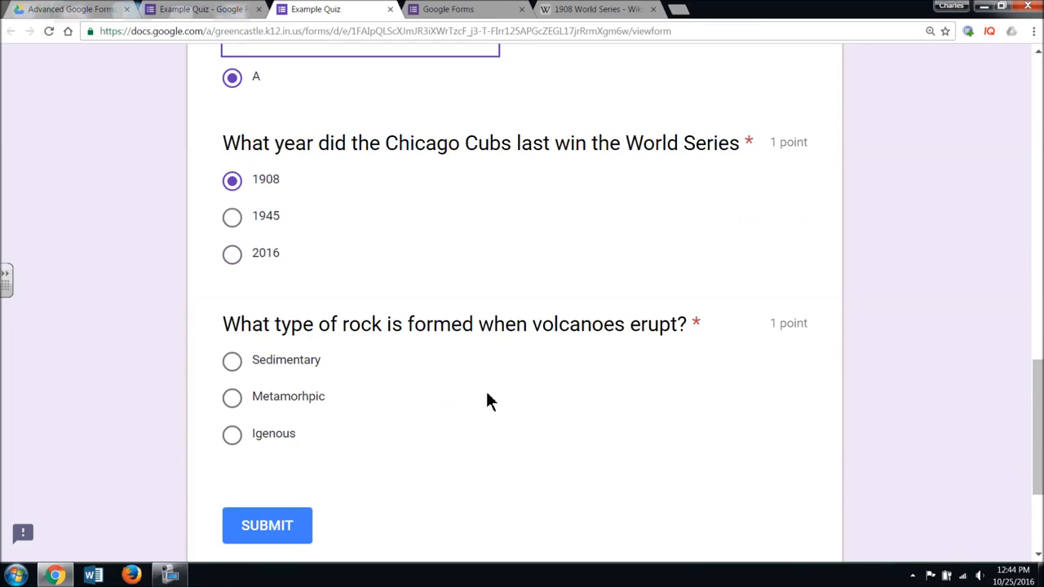
pyautogui.click(245, 440)
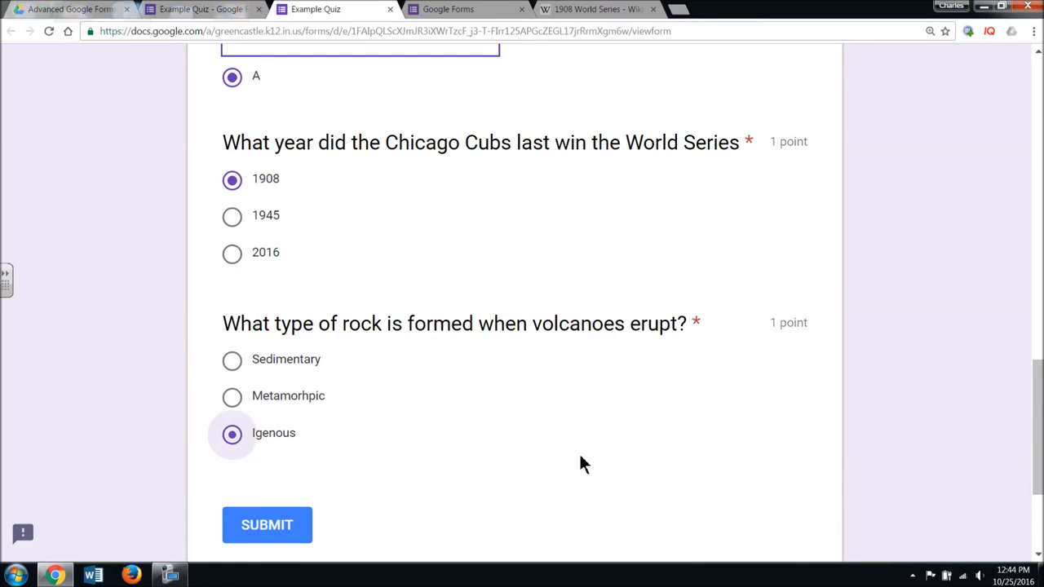
pyautogui.scroll(-2, 575, 457)
pyautogui.click(295, 403)
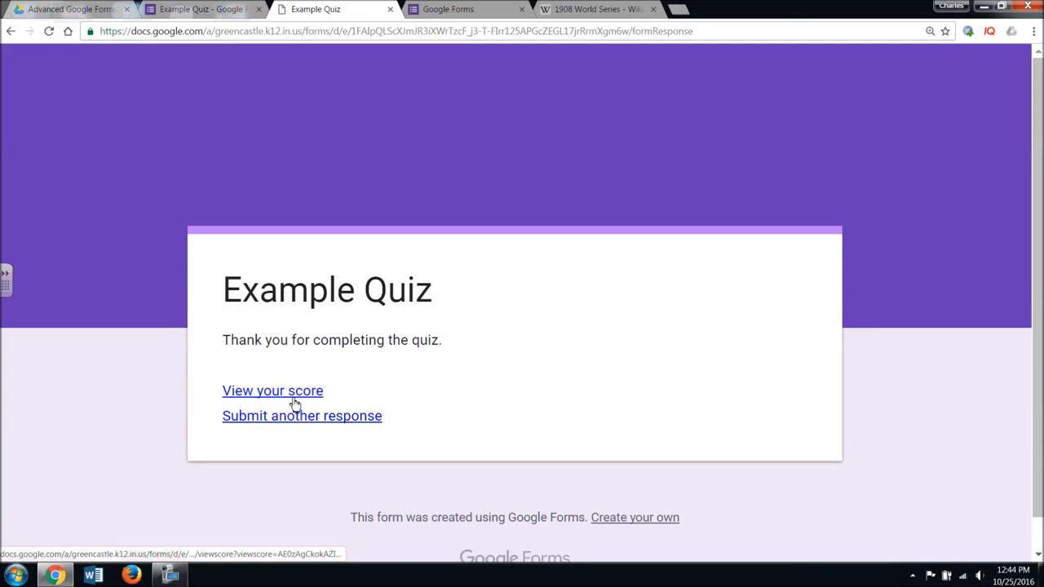
# - Review Test One's 3/3 score in its own tab, then return to the confirmation page
pyautogui.click(311, 398)
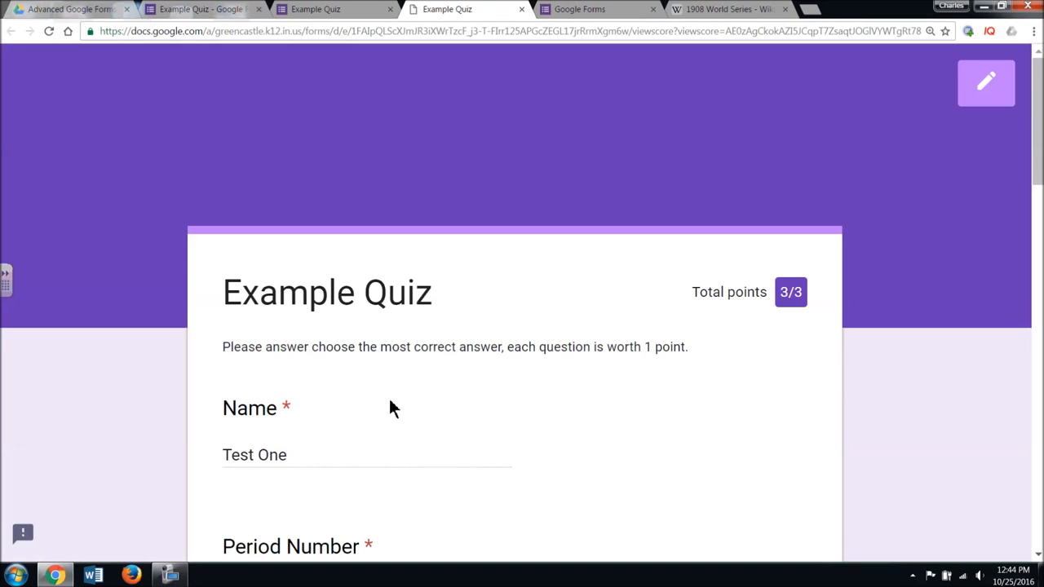
pyautogui.scroll(-9, 641, 402)
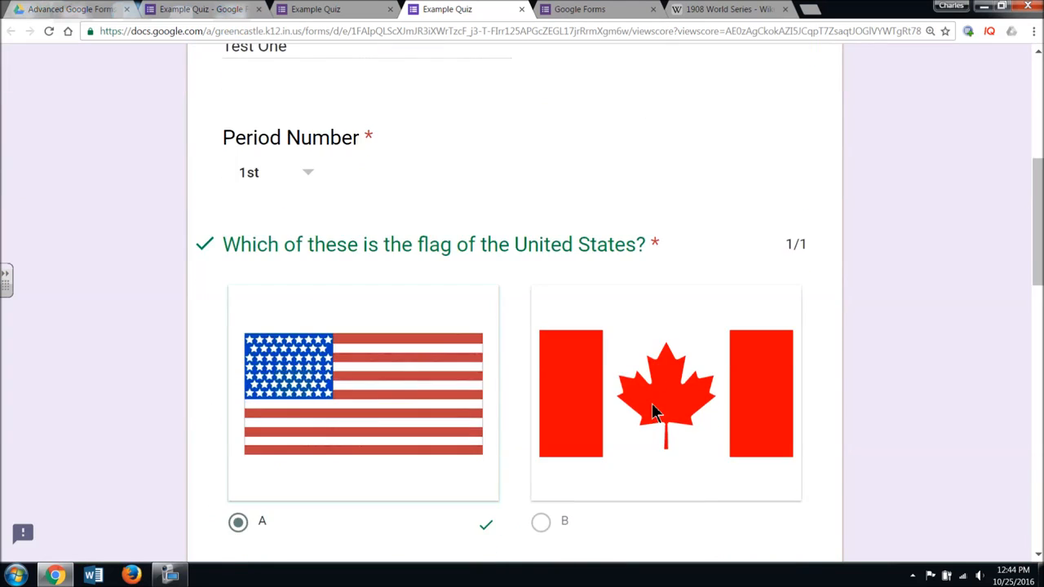
pyautogui.scroll(-9, 652, 412)
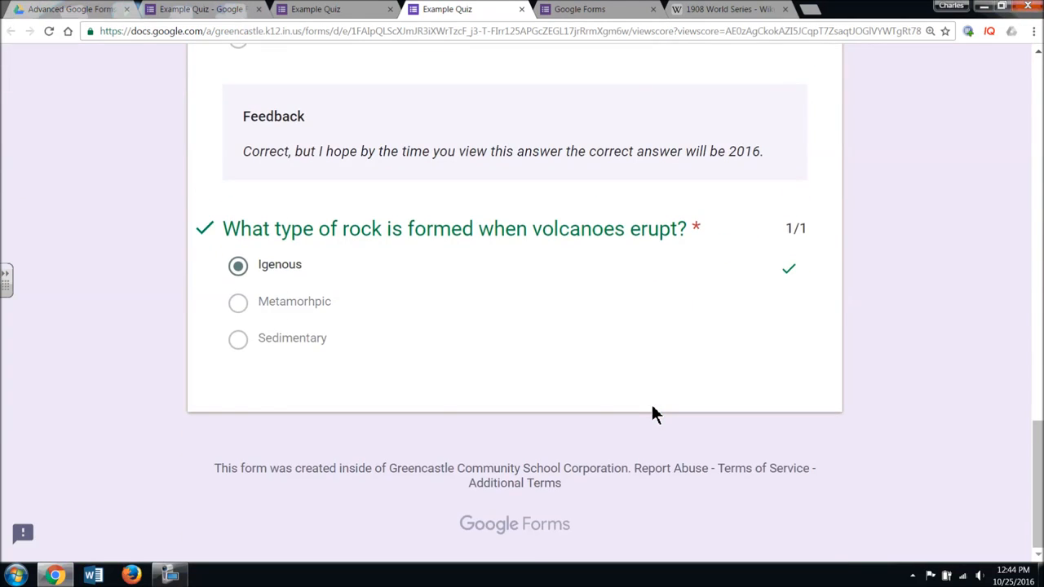
pyautogui.scroll(18, 651, 402)
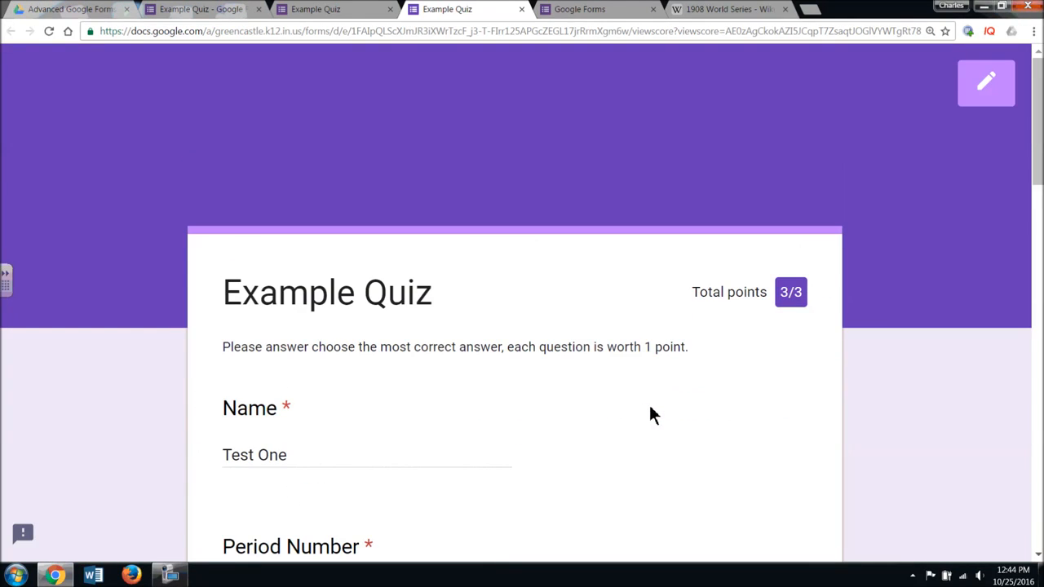
pyautogui.click(331, 18)
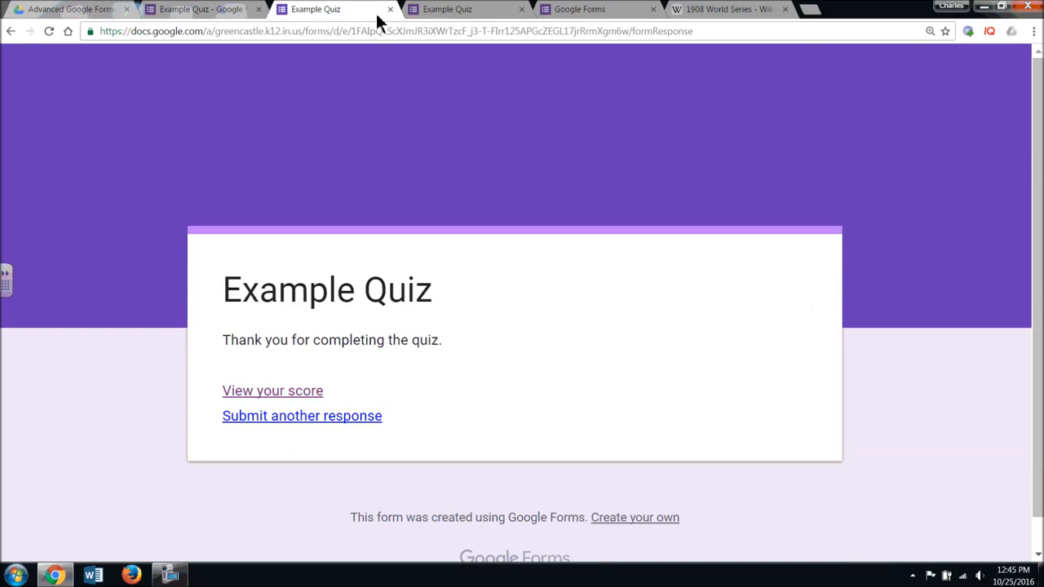
# - Start another response, entering Test Two as the name and period 2nd
pyautogui.click(296, 418)
pyautogui.scroll(-3, 377, 340)
pyautogui.click(262, 282)
pyautogui.write('TE')
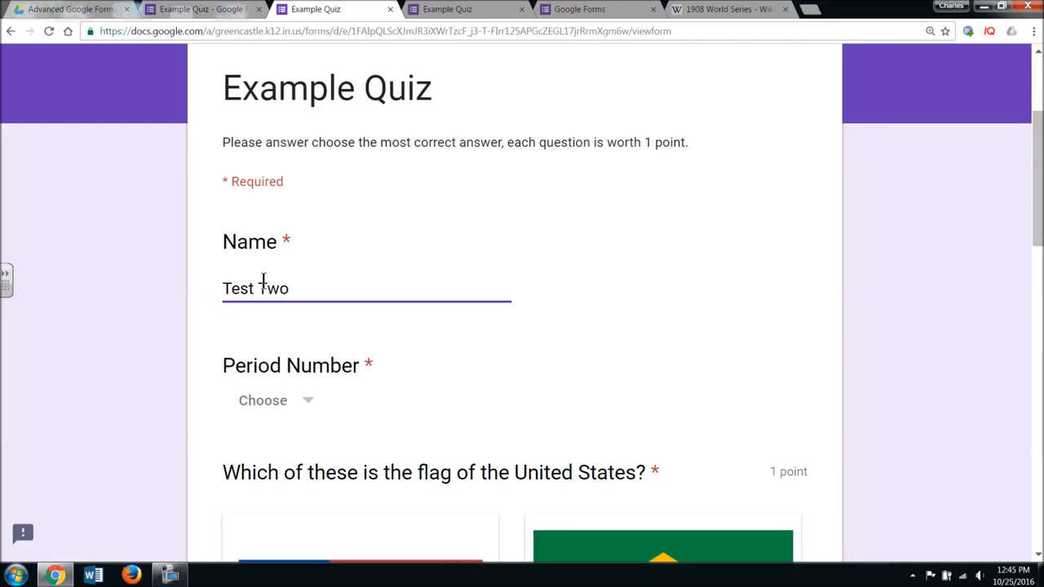
pyautogui.click(296, 410)
pyautogui.click(275, 511)
# - Answer C, 2016 and Metamorhpic, then submit the response
pyautogui.scroll(-4, 645, 388)
pyautogui.scroll(-1, 644, 388)
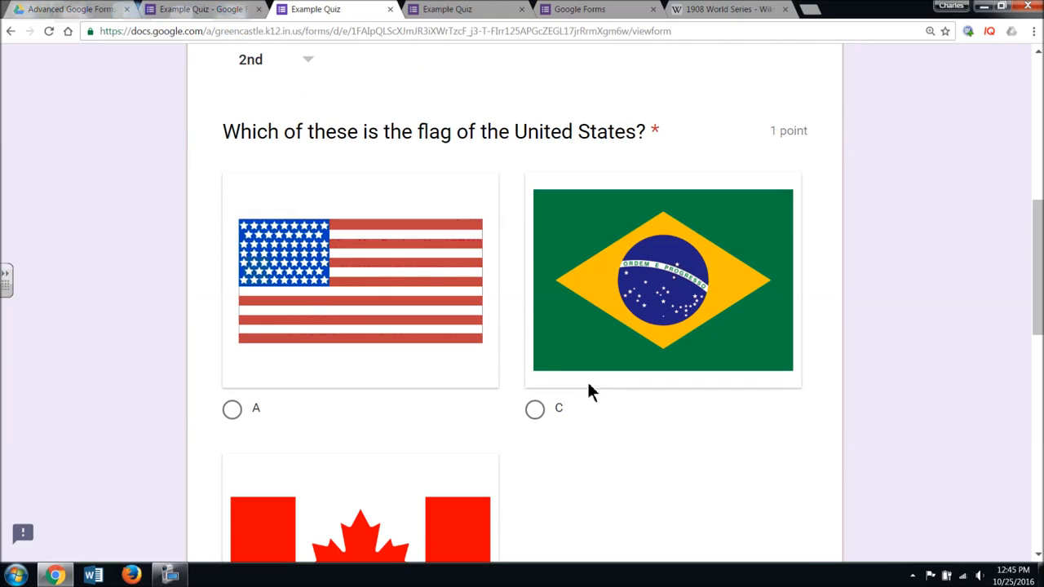
pyautogui.click(534, 410)
pyautogui.scroll(-7, 443, 445)
pyautogui.click(234, 323)
pyautogui.click(234, 504)
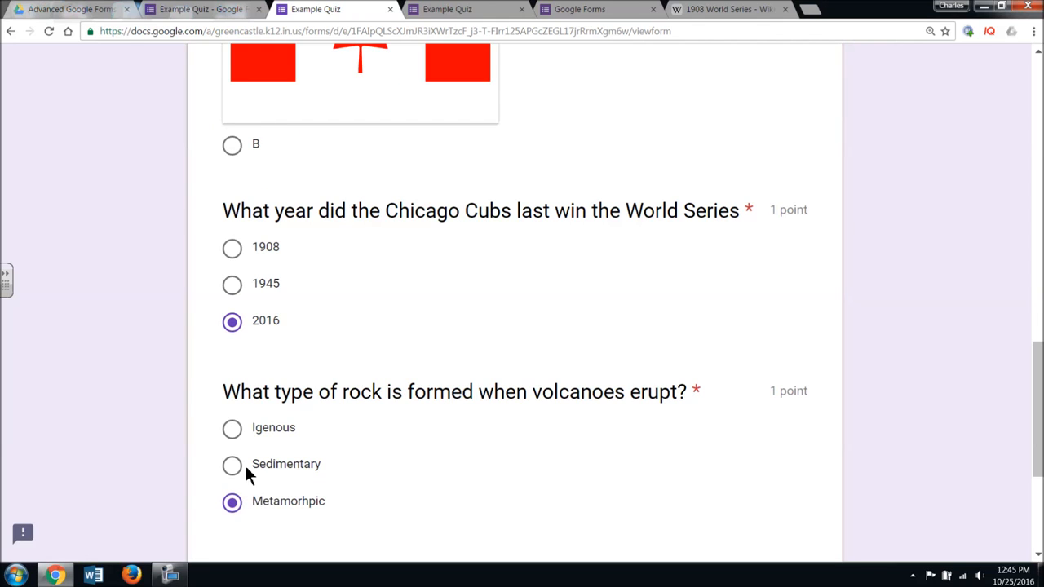
pyautogui.scroll(-3, 423, 501)
pyautogui.click(284, 321)
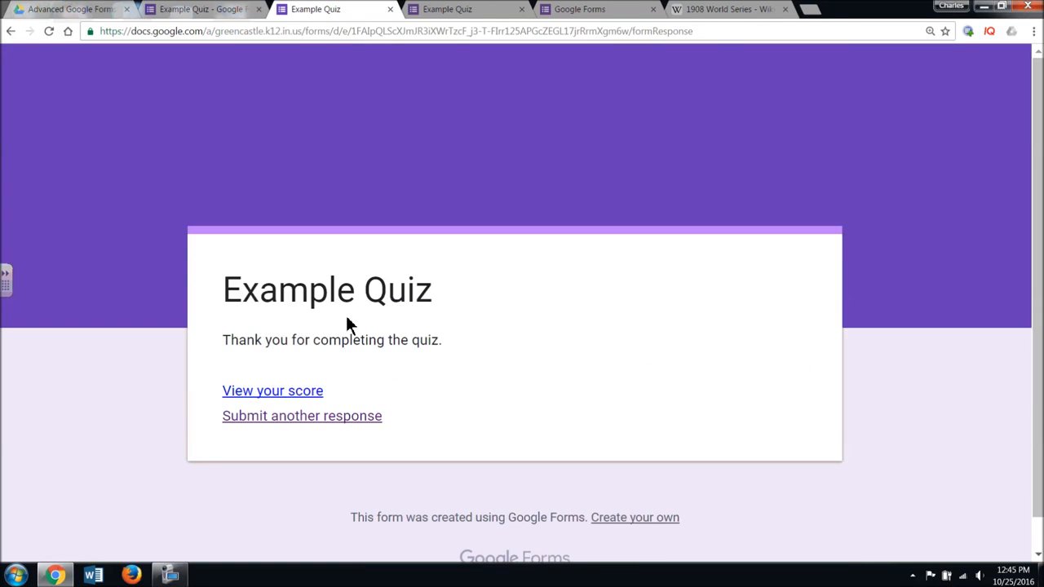
# - Open Test Two's score page and scroll through its 0/3 results, correct answers and feedback
pyautogui.click(298, 393)
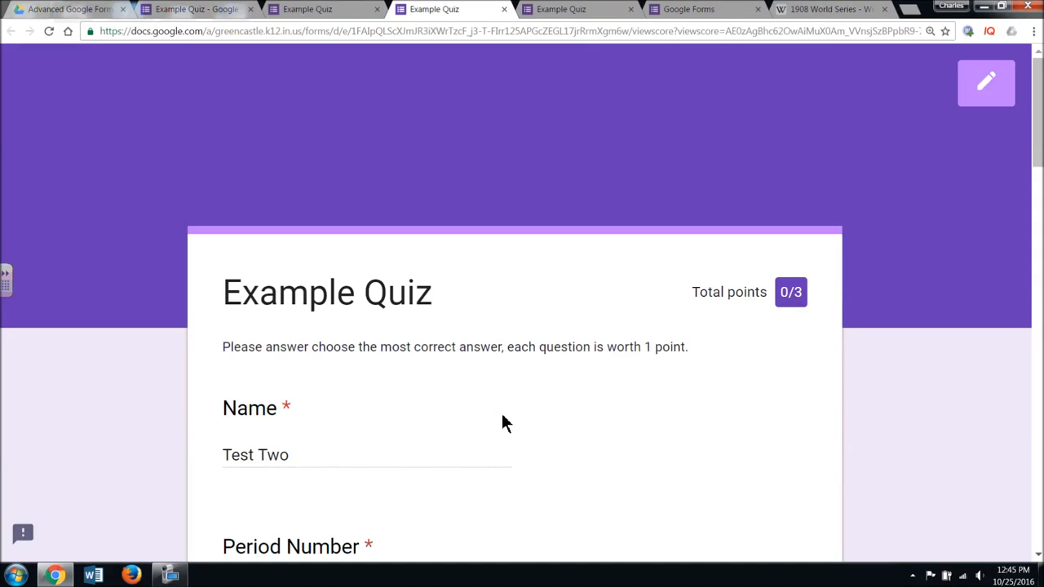
pyautogui.scroll(-9, 529, 419)
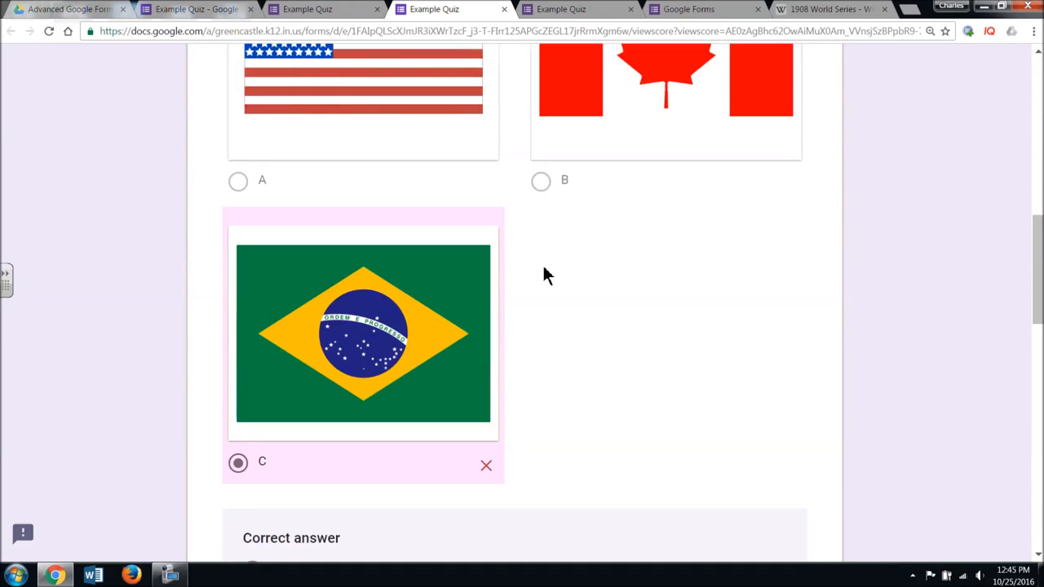
pyautogui.scroll(-3, 545, 276)
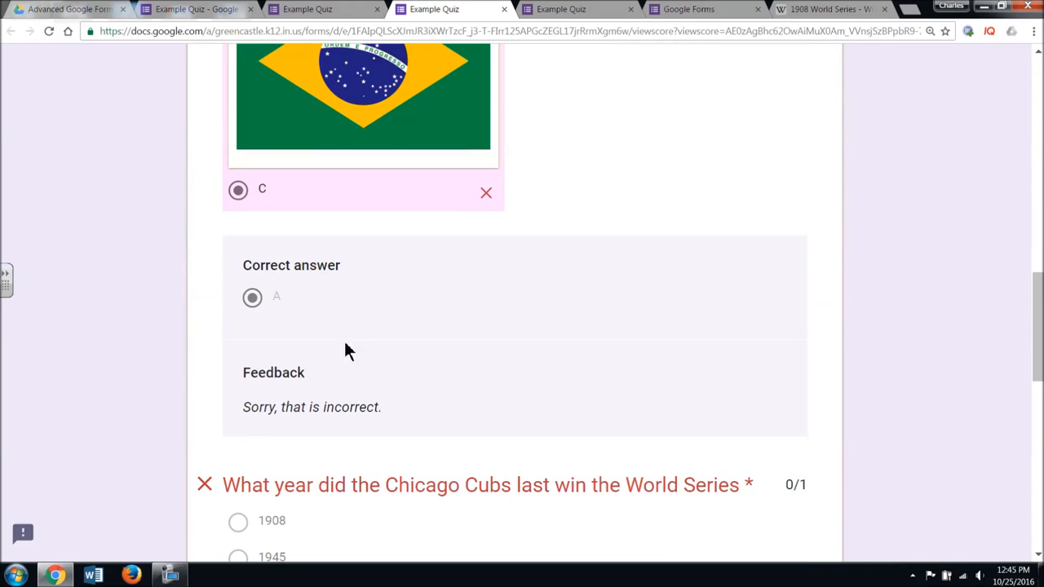
pyautogui.scroll(-6, 414, 414)
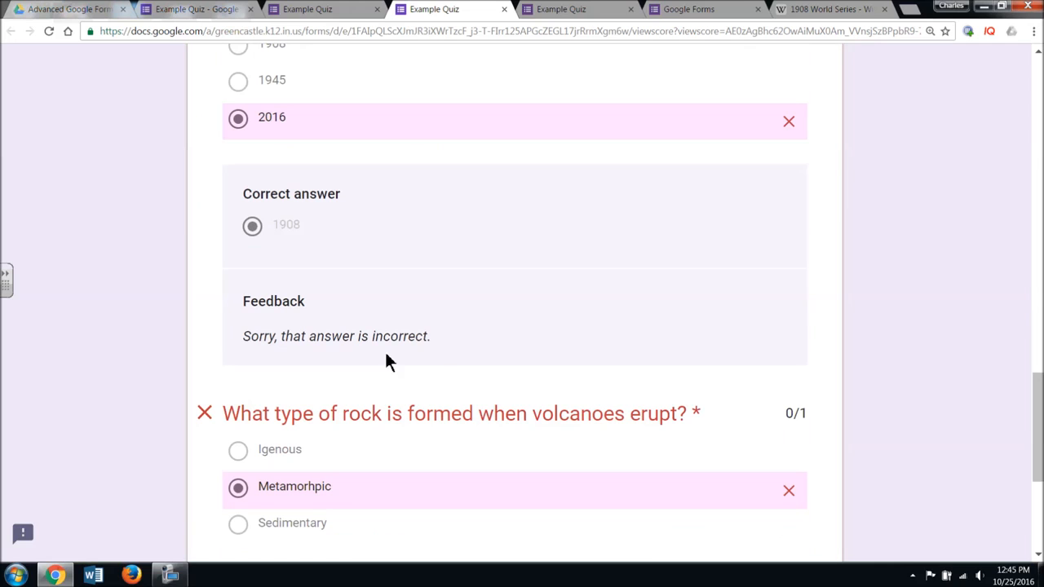
pyautogui.scroll(-4, 449, 342)
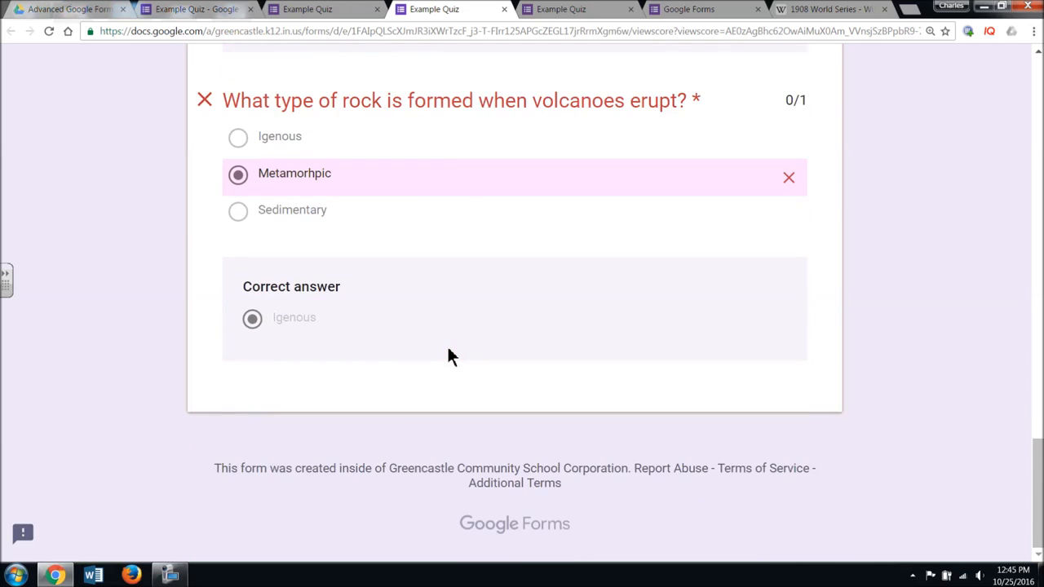
pyautogui.scroll(3, 447, 356)
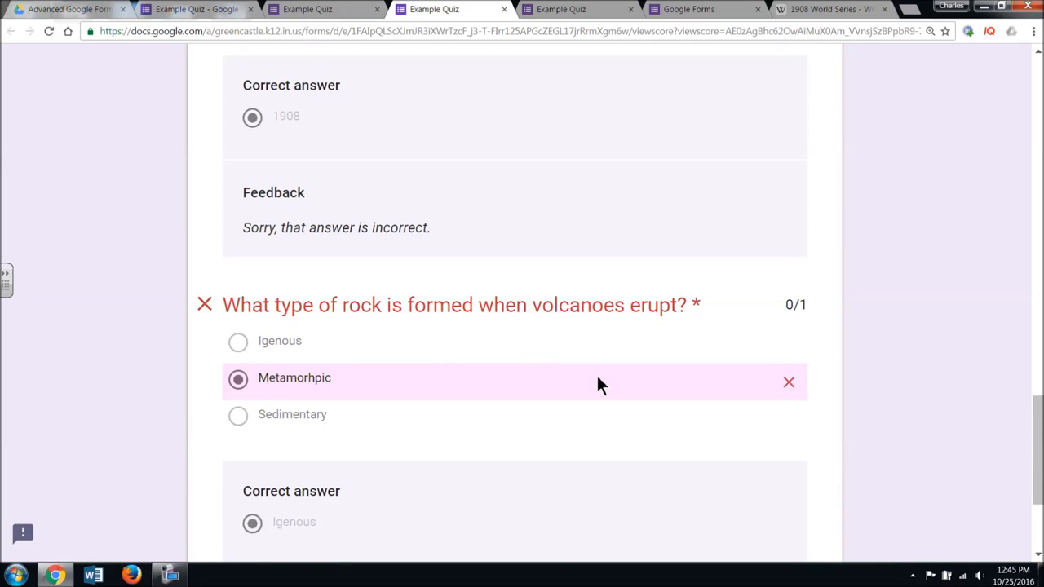
pyautogui.scroll(3, 598, 383)
pyautogui.scroll(-3, 597, 385)
pyautogui.scroll(-3, 600, 379)
pyautogui.scroll(4, 600, 379)
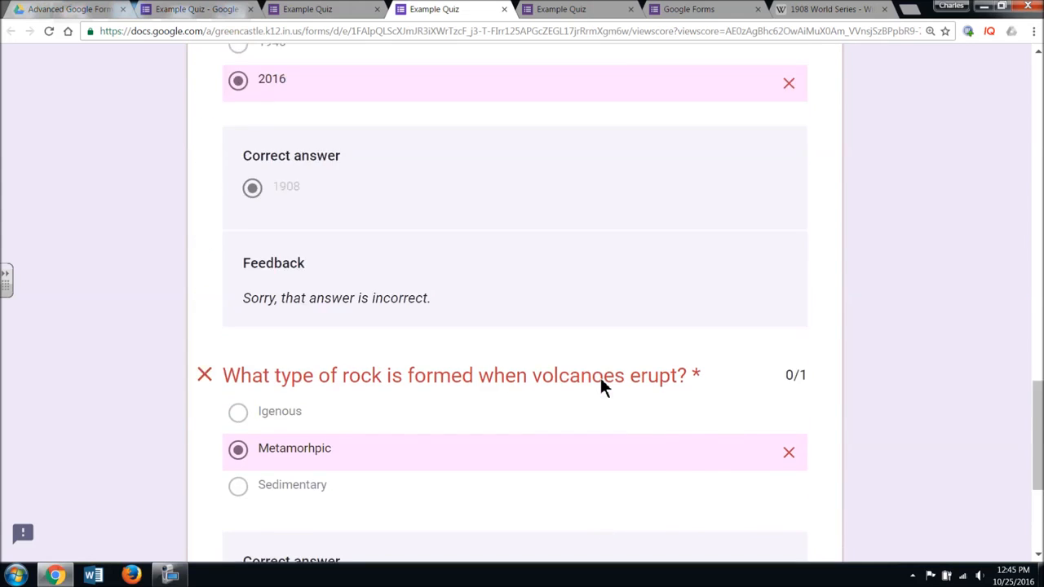
pyautogui.scroll(2, 601, 388)
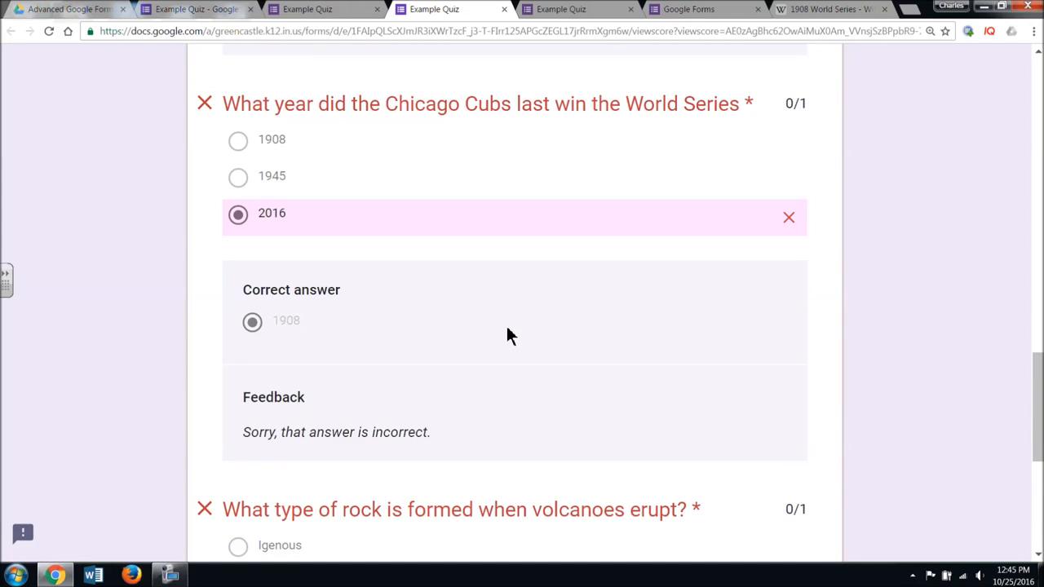
pyautogui.scroll(15, 522, 399)
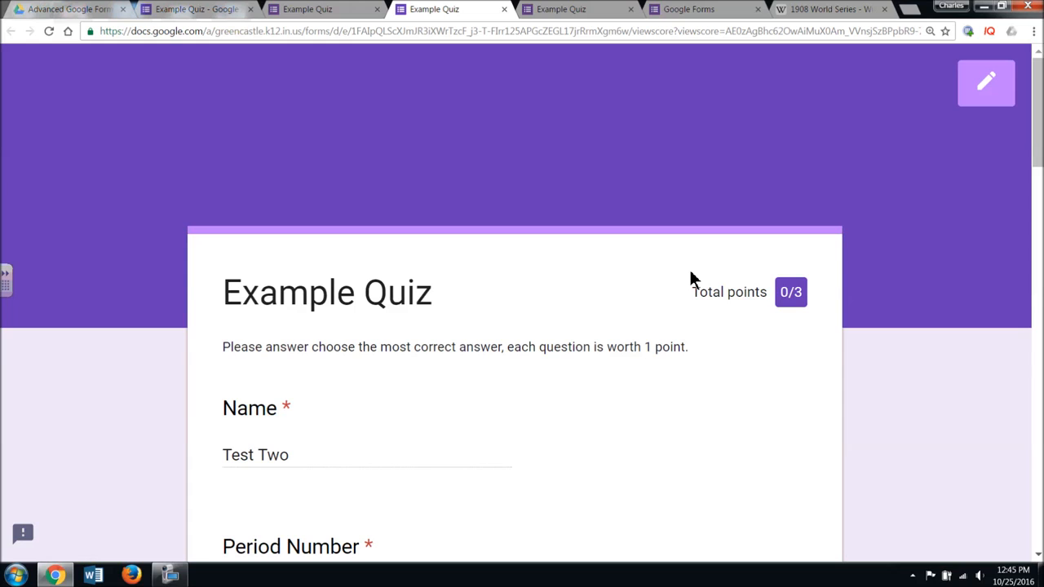
# - From the confirmation tab, start a new response as Test Three with period 3rd
pyautogui.click(336, 9)
pyautogui.click(364, 418)
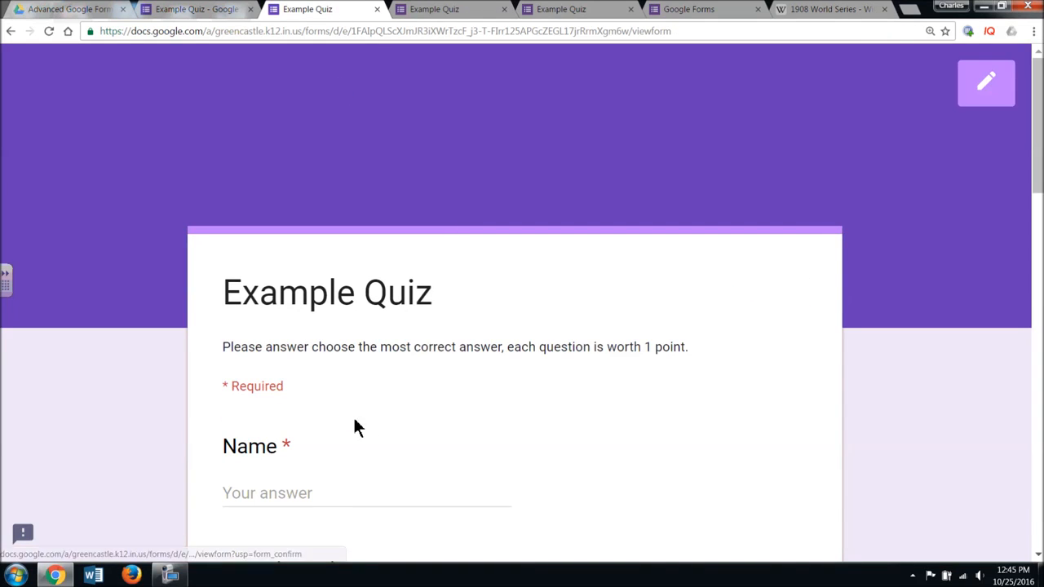
pyautogui.scroll(-3, 354, 426)
pyautogui.click(305, 221)
pyautogui.write('Test Thre')
pyautogui.write('ee')
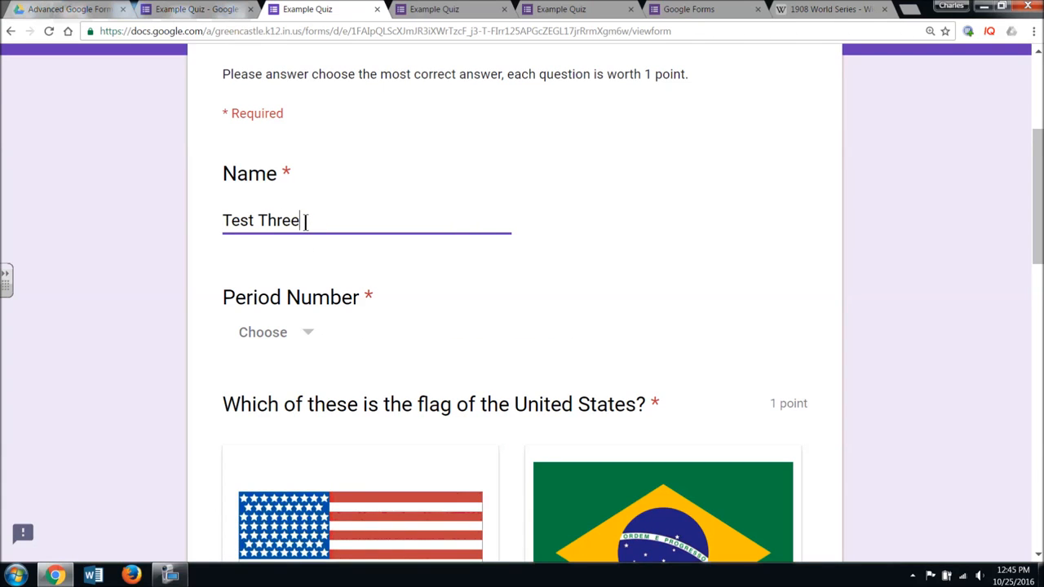
pyautogui.click(291, 354)
pyautogui.click(288, 501)
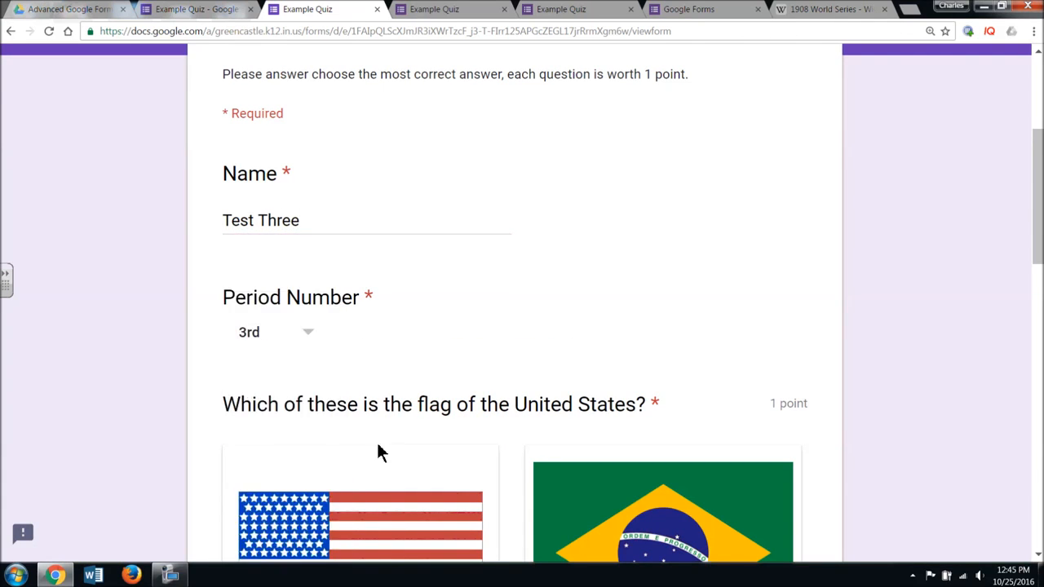
# - Answer B, 1945 and Sedimentary, then submit the response
pyautogui.scroll(-5, 517, 345)
pyautogui.scroll(-3, 284, 484)
pyautogui.click(232, 351)
pyautogui.click(232, 488)
pyautogui.scroll(-5, 225, 375)
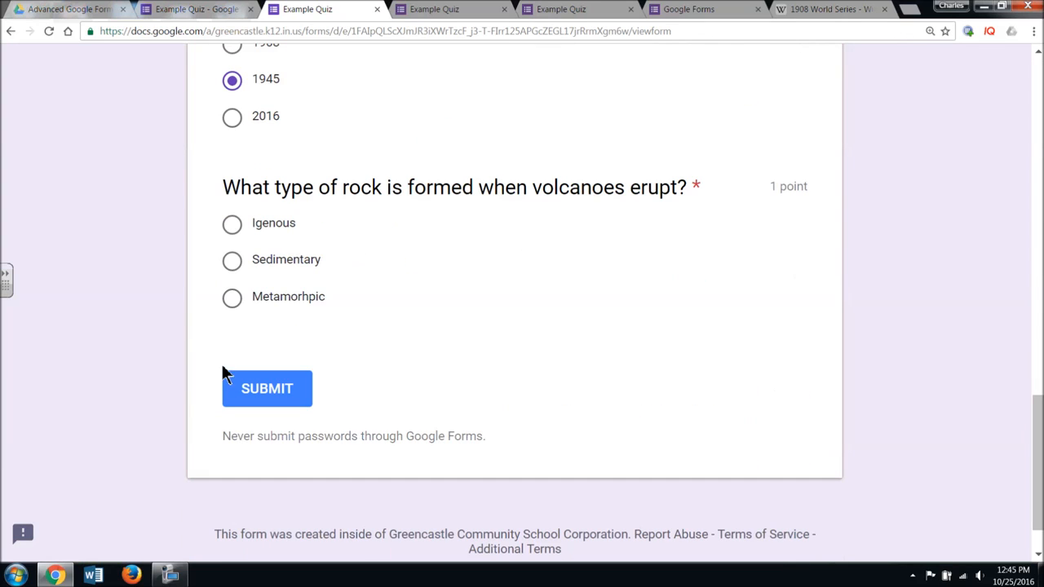
pyautogui.click(232, 261)
pyautogui.click(276, 392)
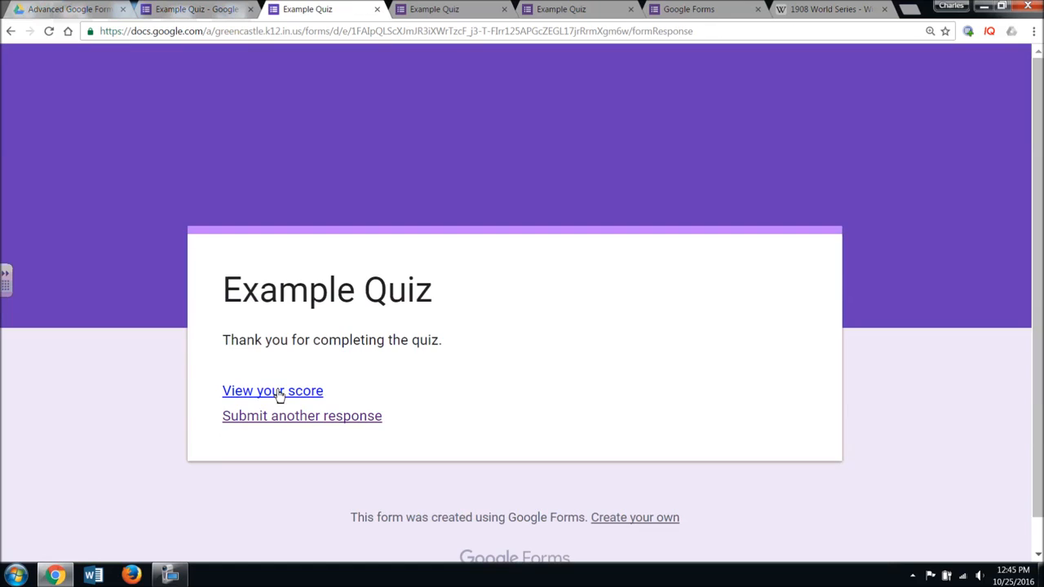
# - Open Test Three's score page and scroll through the graded answers
pyautogui.click(319, 393)
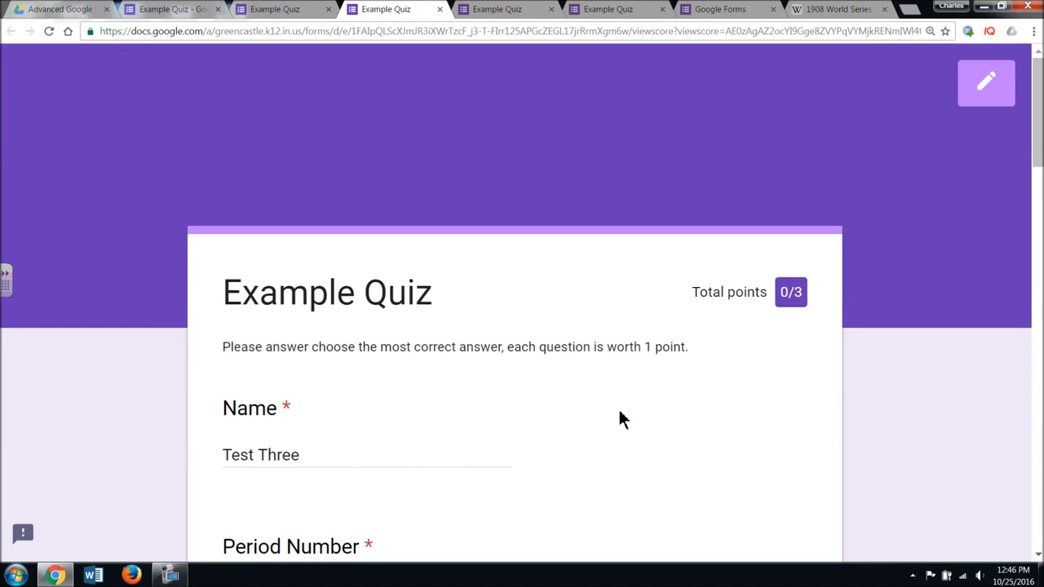
pyautogui.scroll(-15, 618, 419)
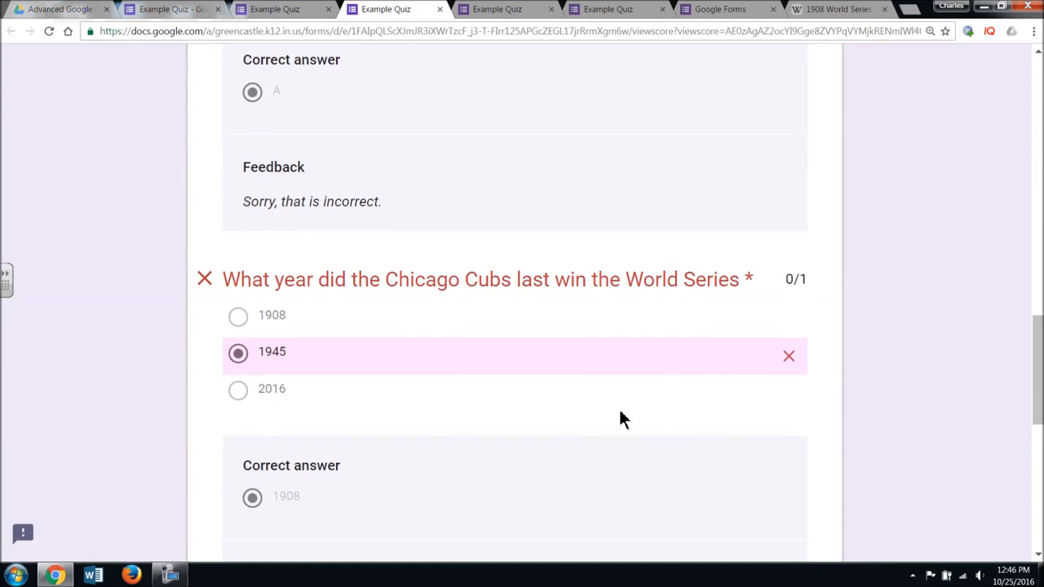
pyautogui.scroll(-5, 620, 419)
pyautogui.scroll(10, 620, 419)
pyautogui.scroll(10, 620, 419)
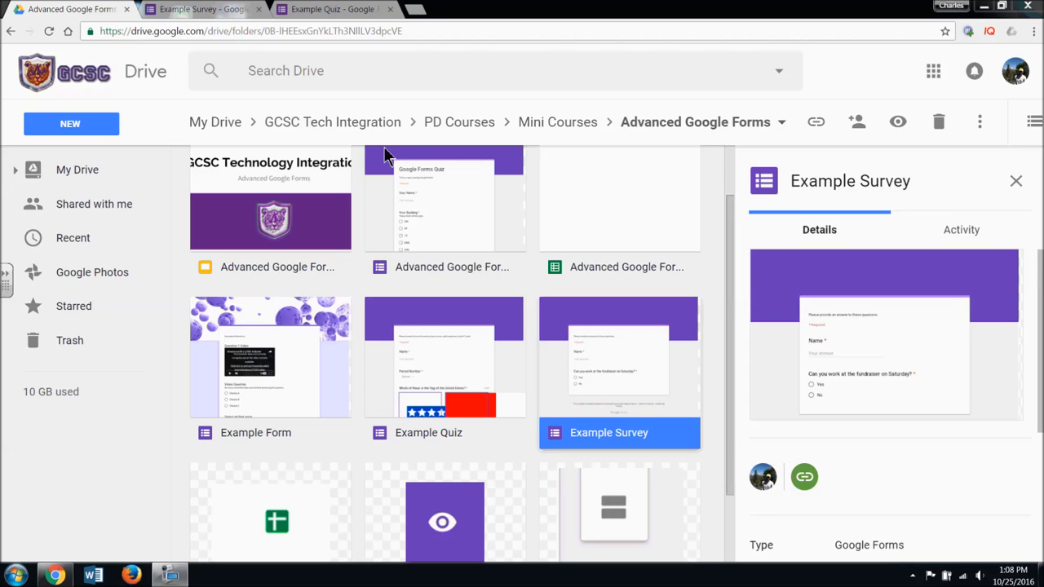
# - Navigate from My Drive through GCSC Tech Integration, PD Courses and Mini Courses into Advanced Google Forms
pyautogui.click(238, 121)
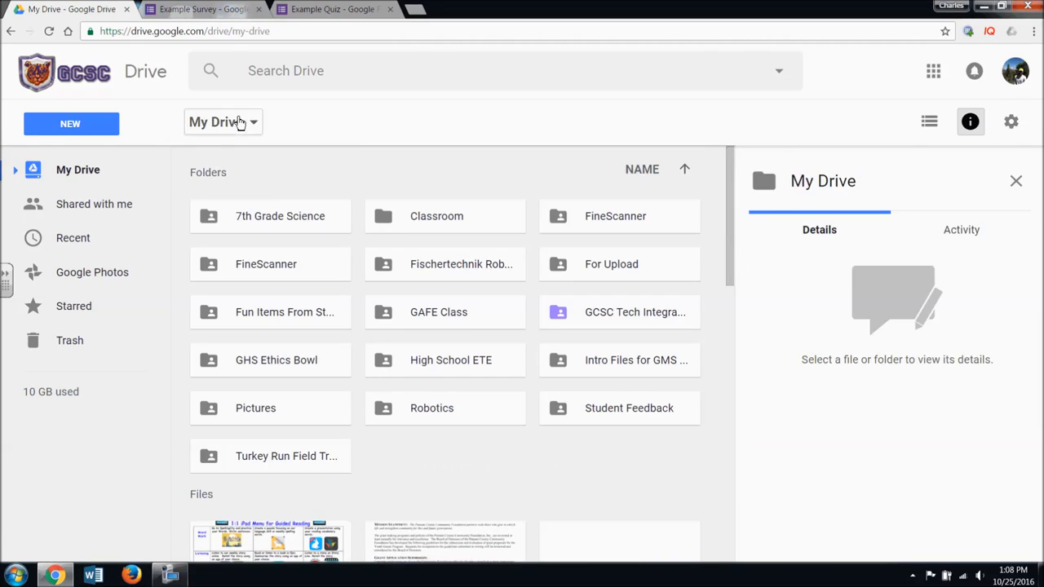
pyautogui.click(560, 316)
pyautogui.doubleClick(560, 316)
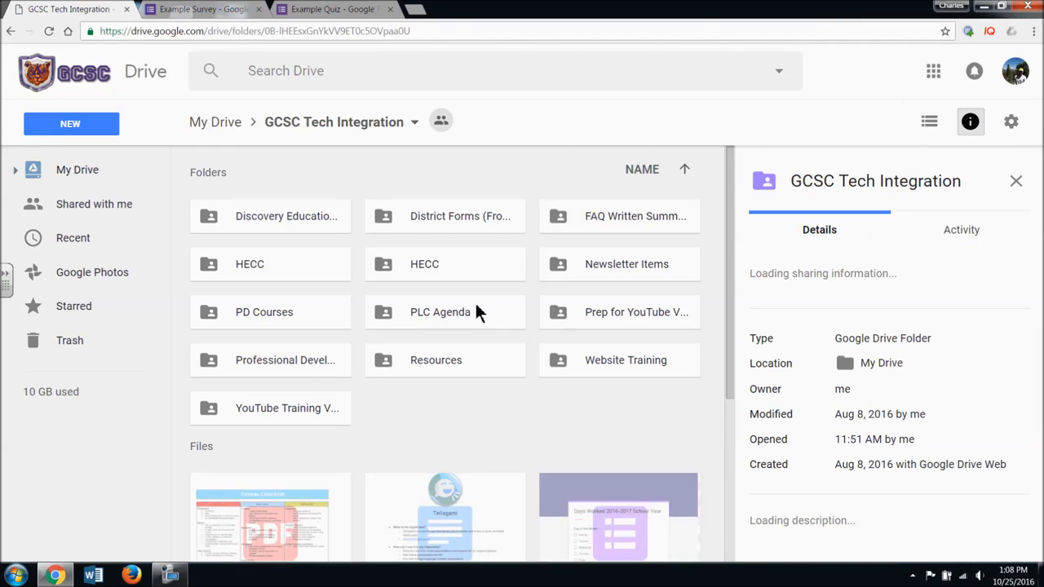
pyautogui.doubleClick(318, 318)
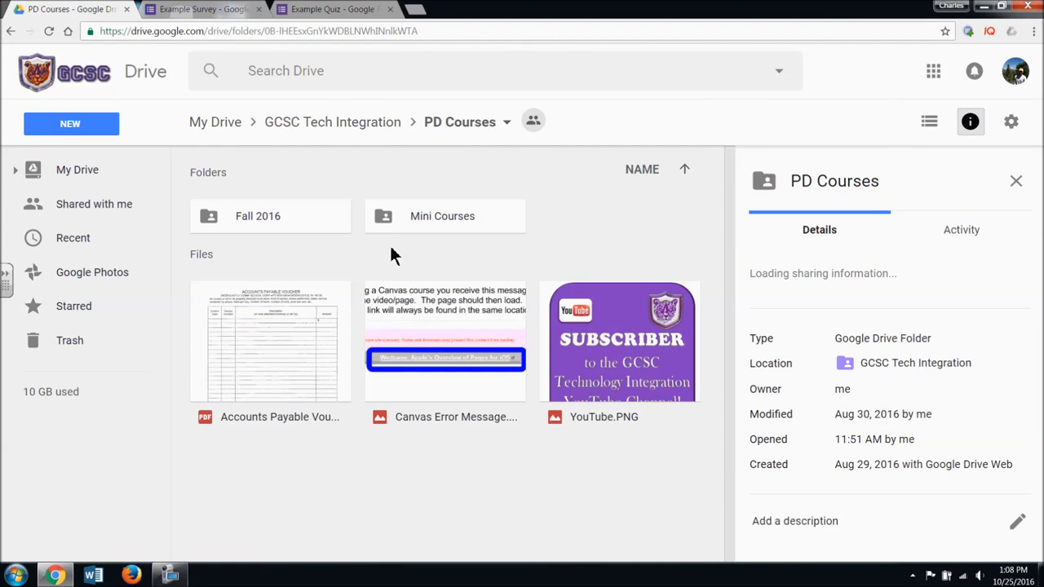
pyautogui.doubleClick(396, 231)
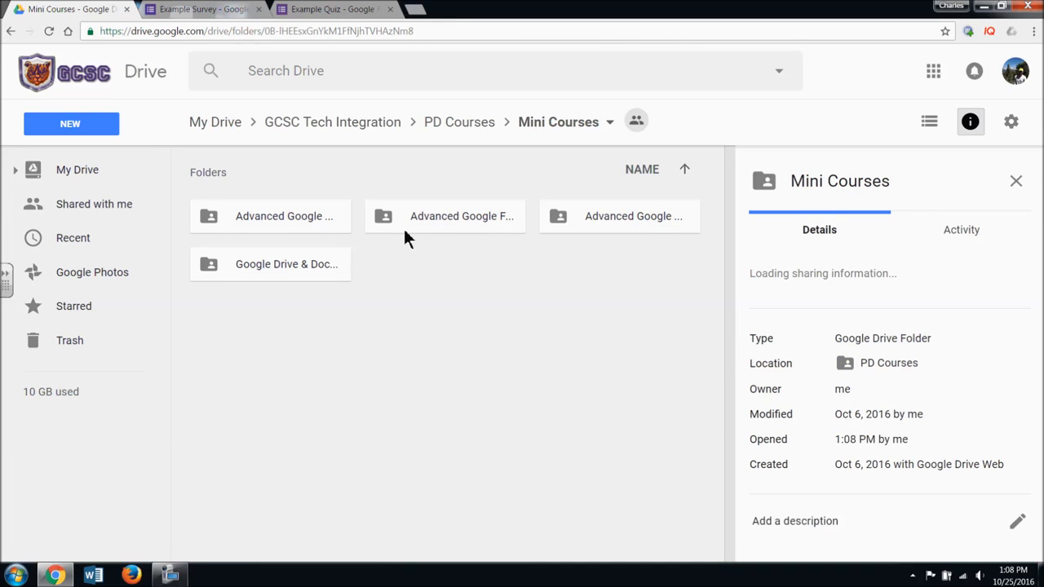
pyautogui.doubleClick(404, 229)
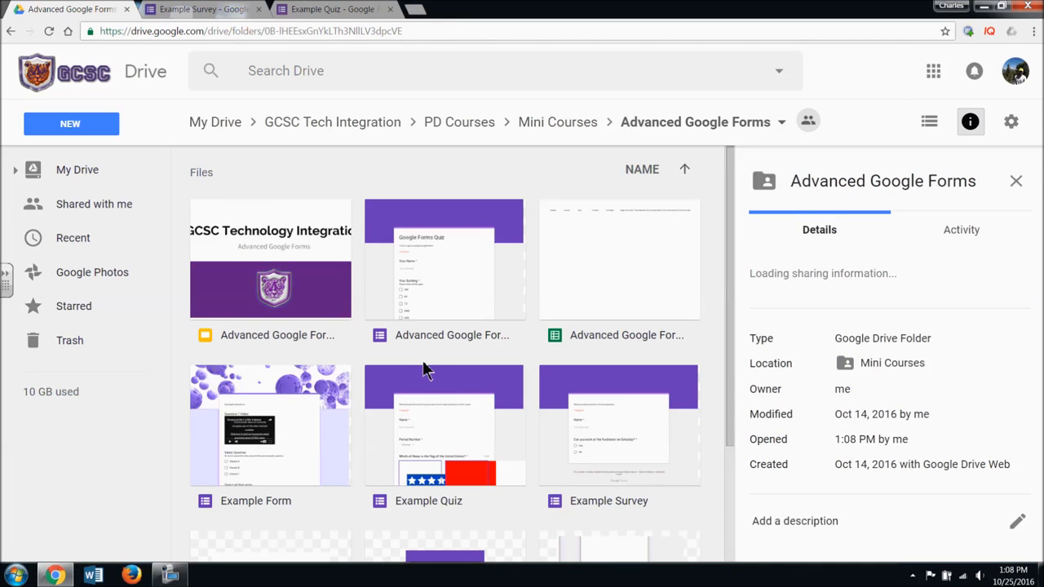
# - Select Example Quiz and Example Survey, clear the selection, and switch to the Example Survey editor
pyautogui.scroll(-1, 478, 363)
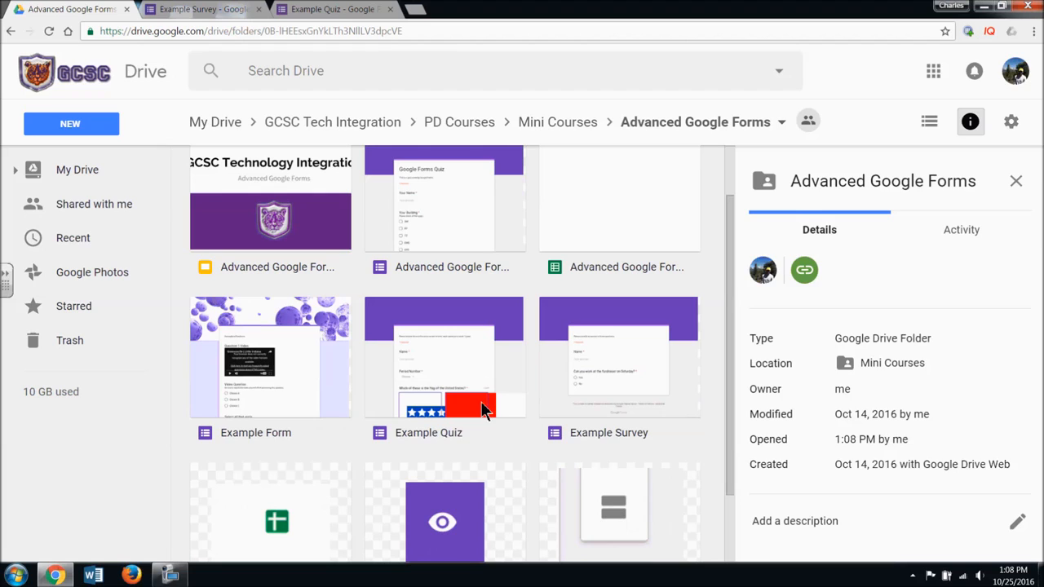
pyautogui.click(479, 381)
pyautogui.keyDown('ctrl'); pyautogui.click(605, 385); pyautogui.keyUp('ctrl')
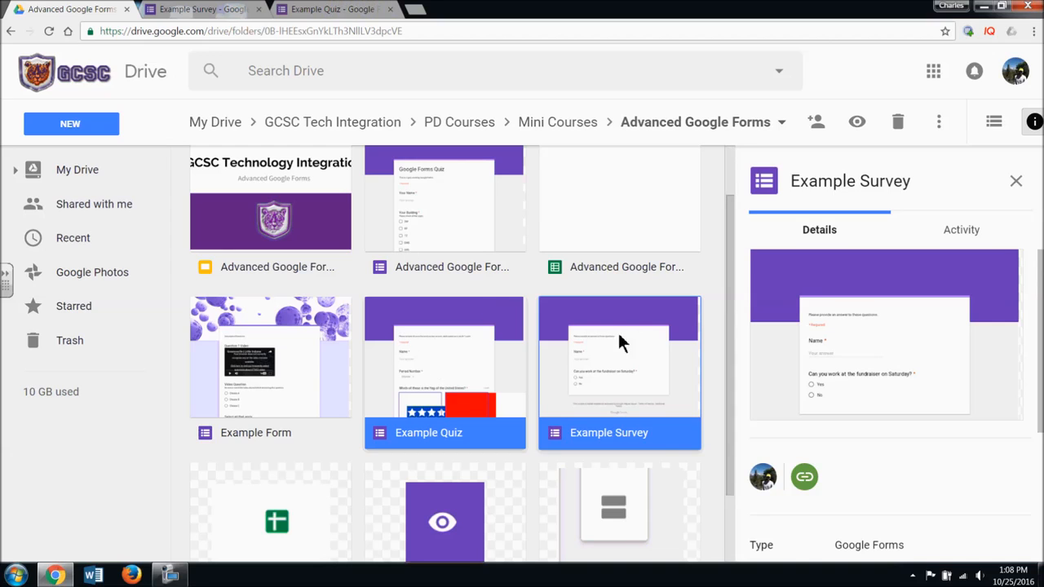
pyautogui.click(704, 367)
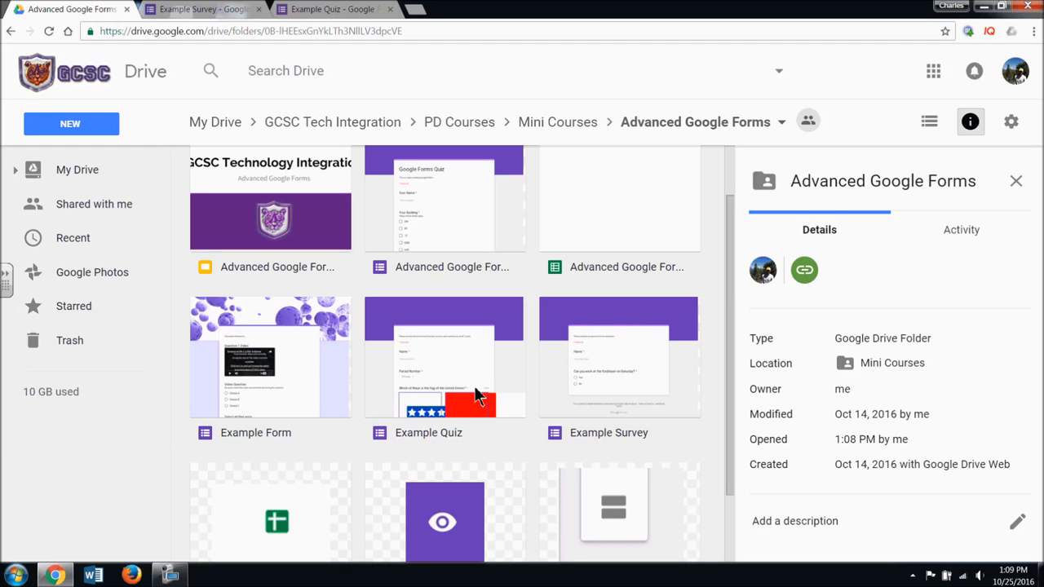
pyautogui.click(226, 9)
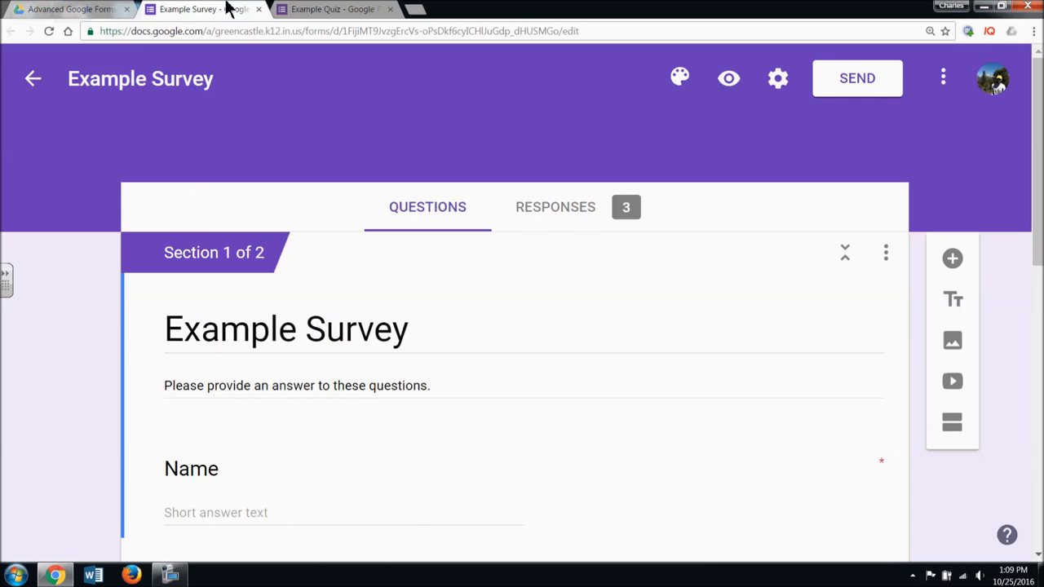
# - Check the quiz, then toggle Example Survey's Accepting responses off and back on
pyautogui.click(339, 11)
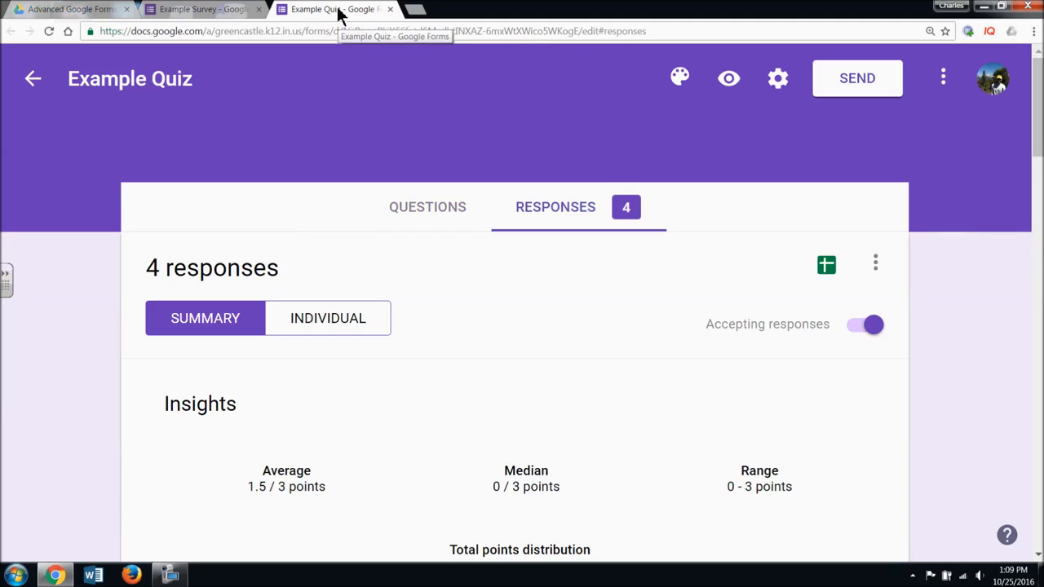
pyautogui.click(456, 213)
pyautogui.click(207, 12)
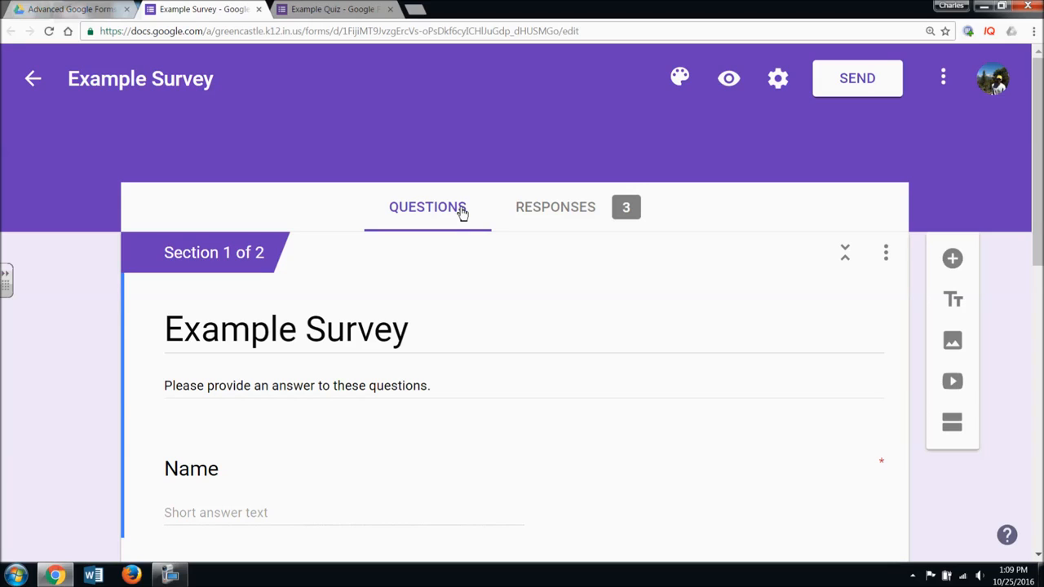
pyautogui.click(577, 229)
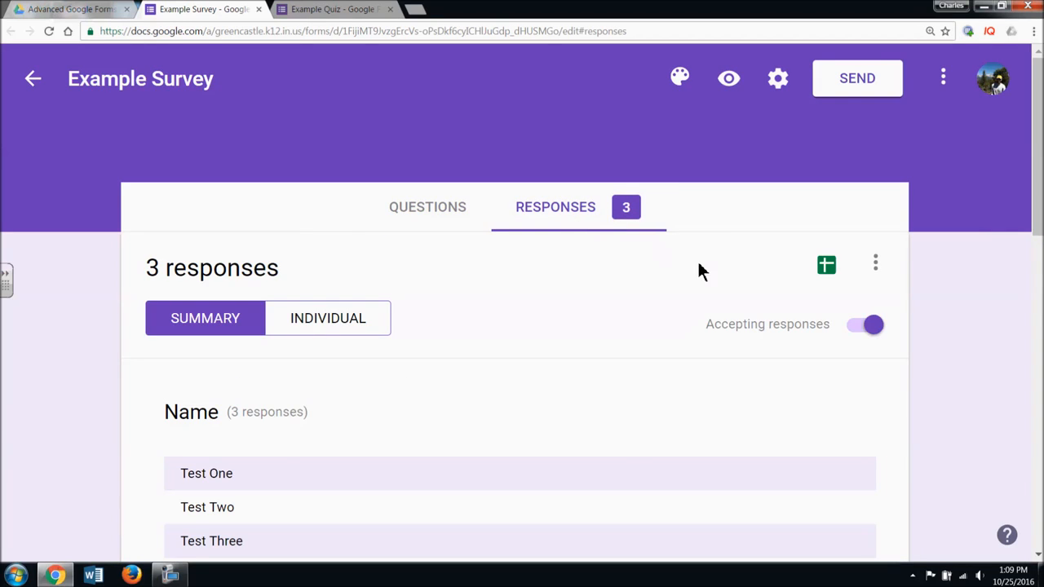
pyautogui.scroll(-1, 710, 273)
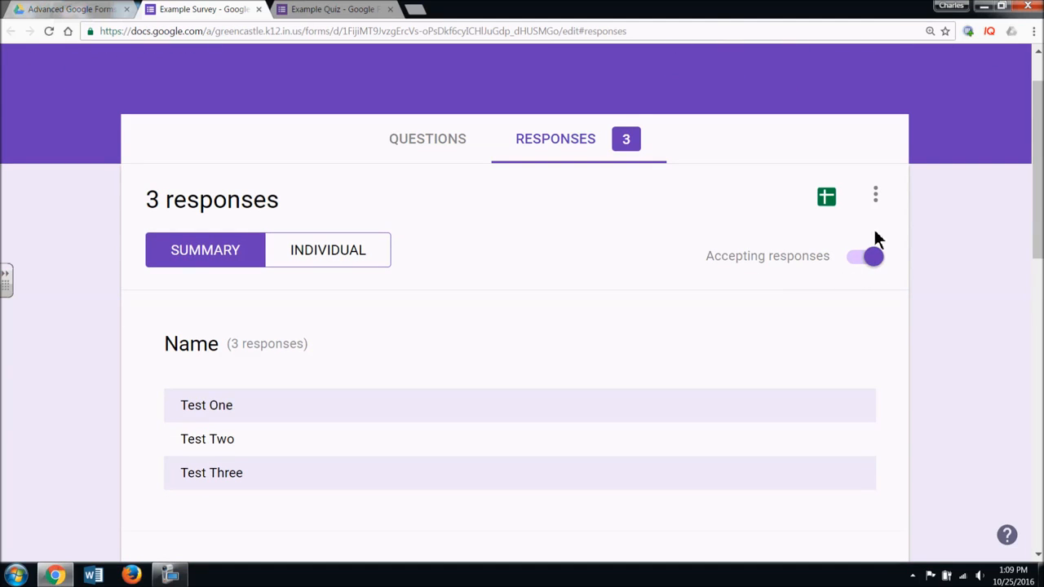
pyautogui.click(873, 257)
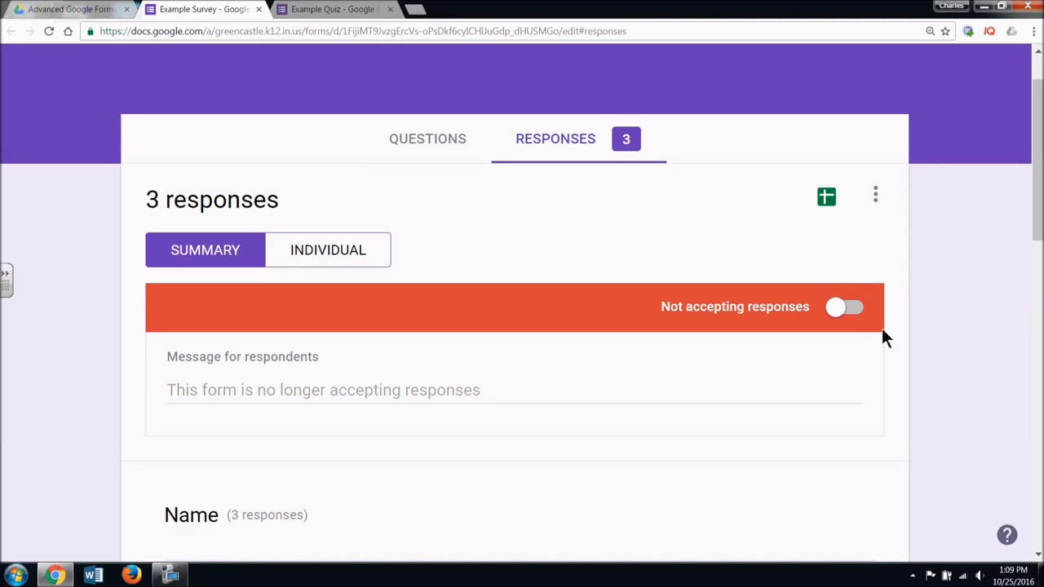
pyautogui.click(837, 309)
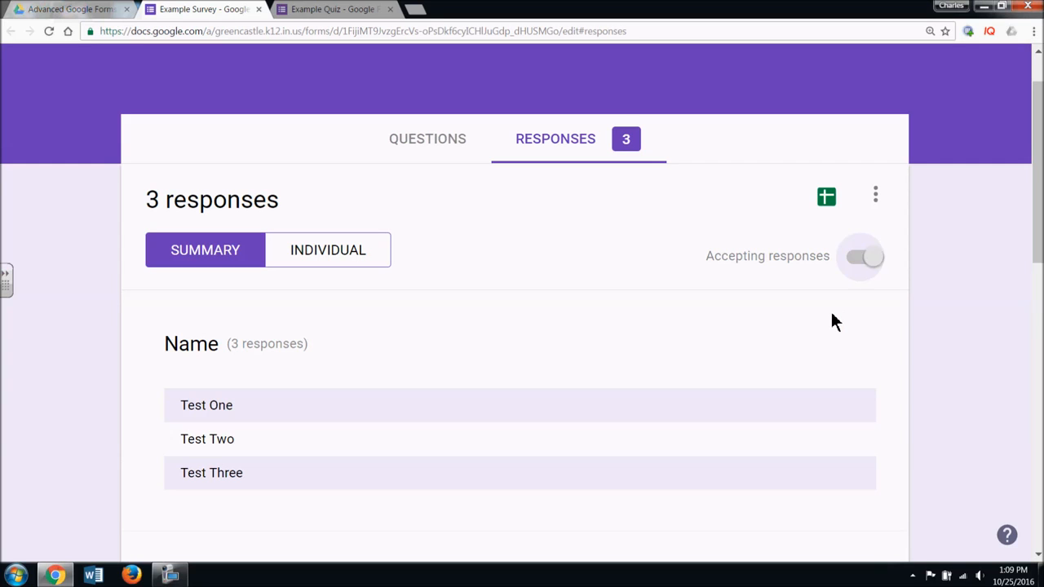
# - Turn off Accepting responses on Example Quiz's Responses tab
pyautogui.click(334, 8)
pyautogui.click(594, 225)
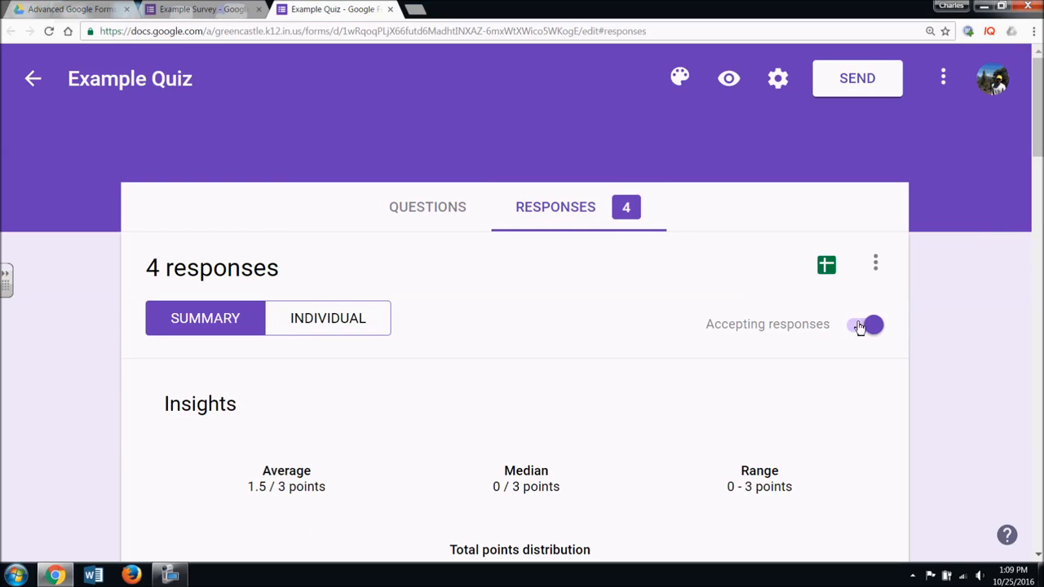
pyautogui.click(865, 324)
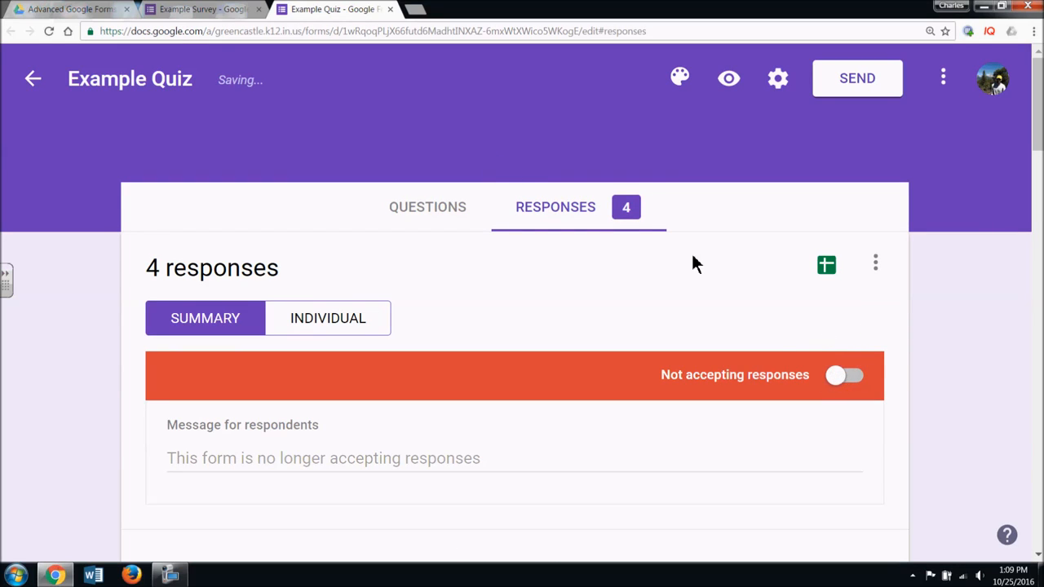
# - Turn Accepting responses back on for Example Quiz and return to Example Survey
pyautogui.click(849, 380)
pyautogui.click(204, 9)
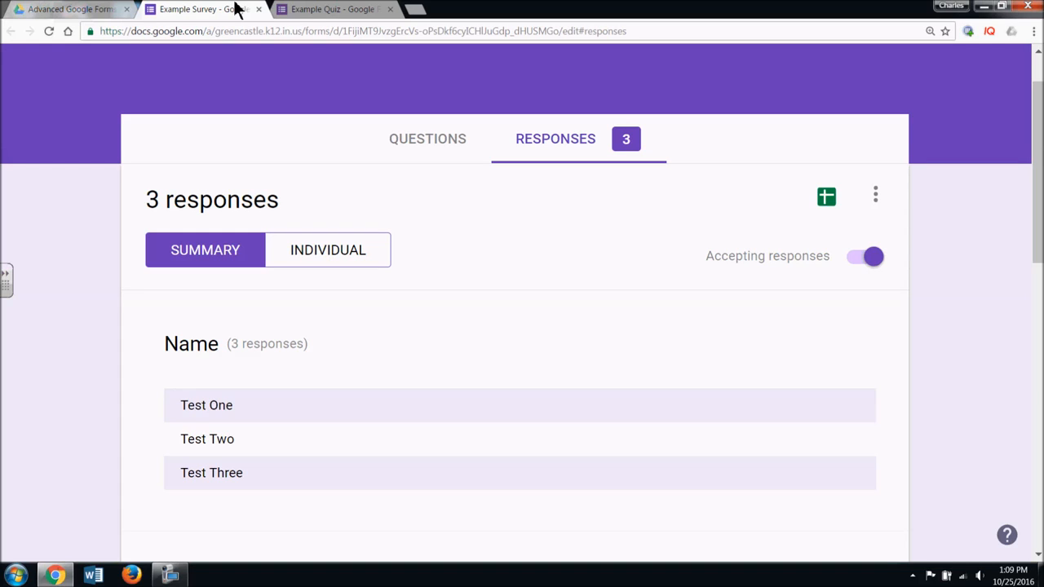
pyautogui.click(616, 145)
# - Scroll through Example Survey's summary charts for names, the Saturday fundraiser and session questions
pyautogui.scroll(-8, 606, 220)
pyautogui.scroll(9, 606, 226)
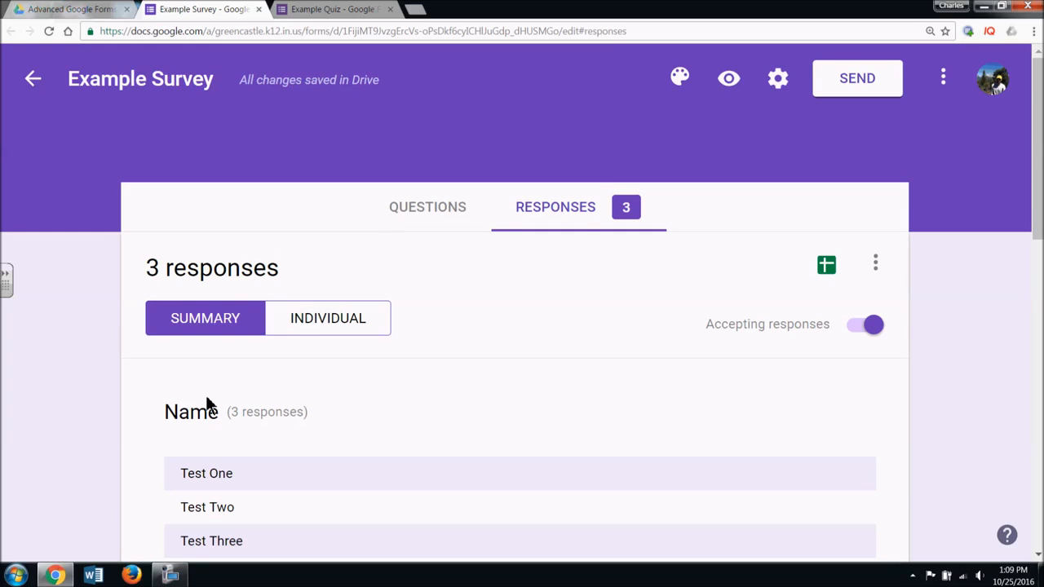
pyautogui.scroll(-5, 460, 346)
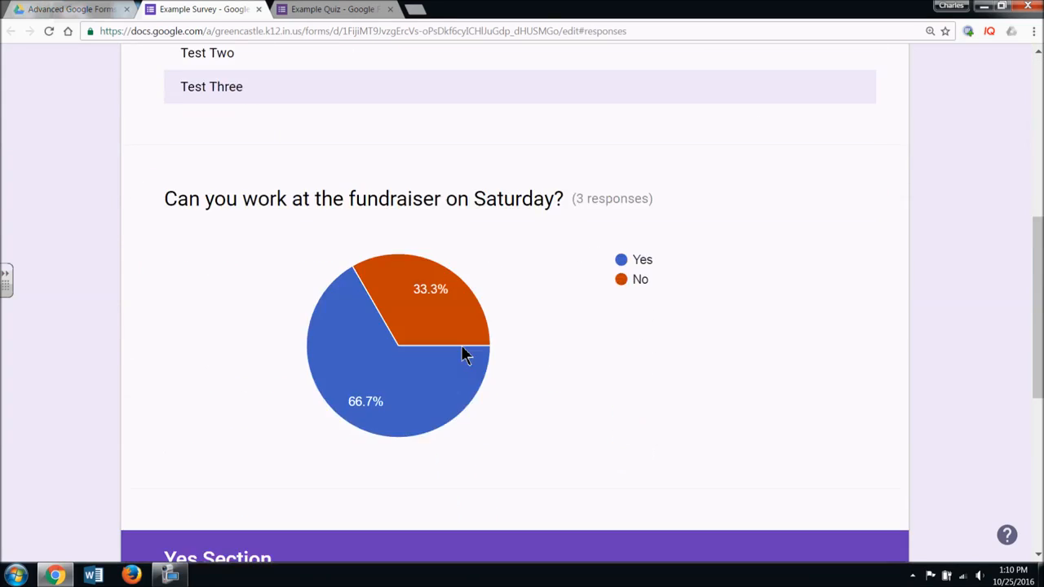
pyautogui.scroll(1, 462, 350)
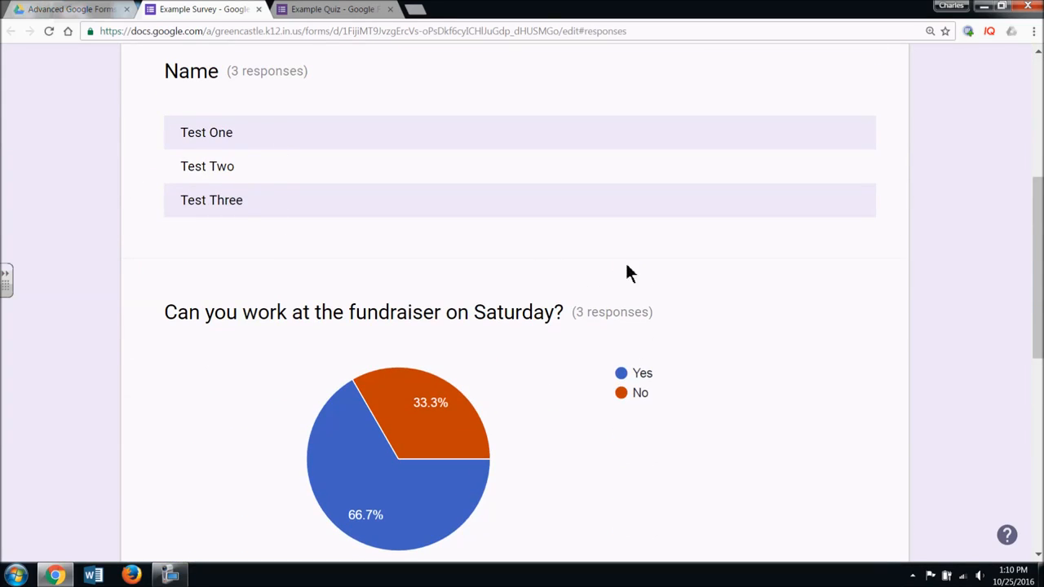
pyautogui.scroll(-3, 639, 282)
pyautogui.moveTo(455, 254)
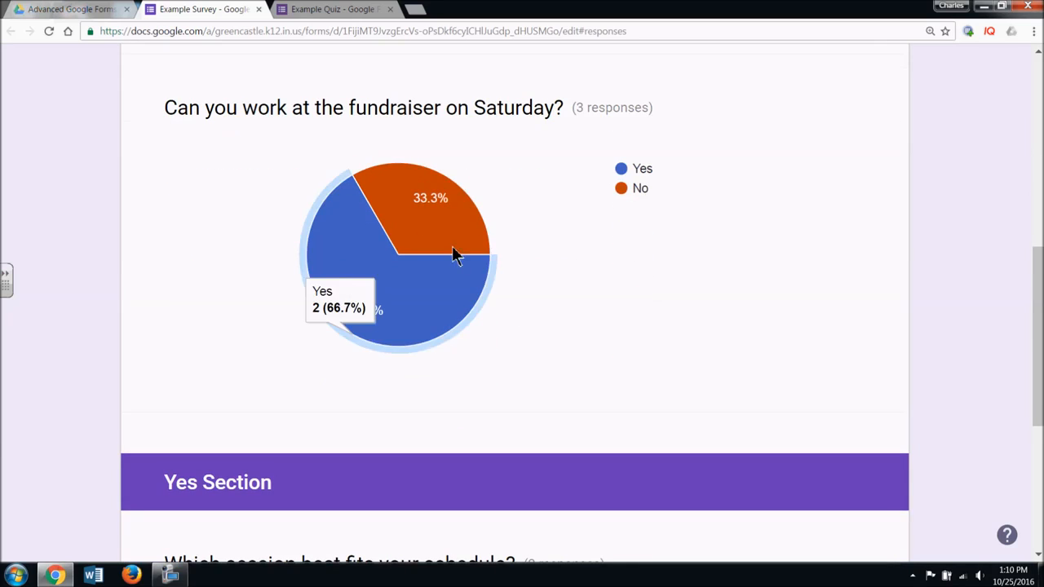
pyautogui.scroll(-1, 625, 326)
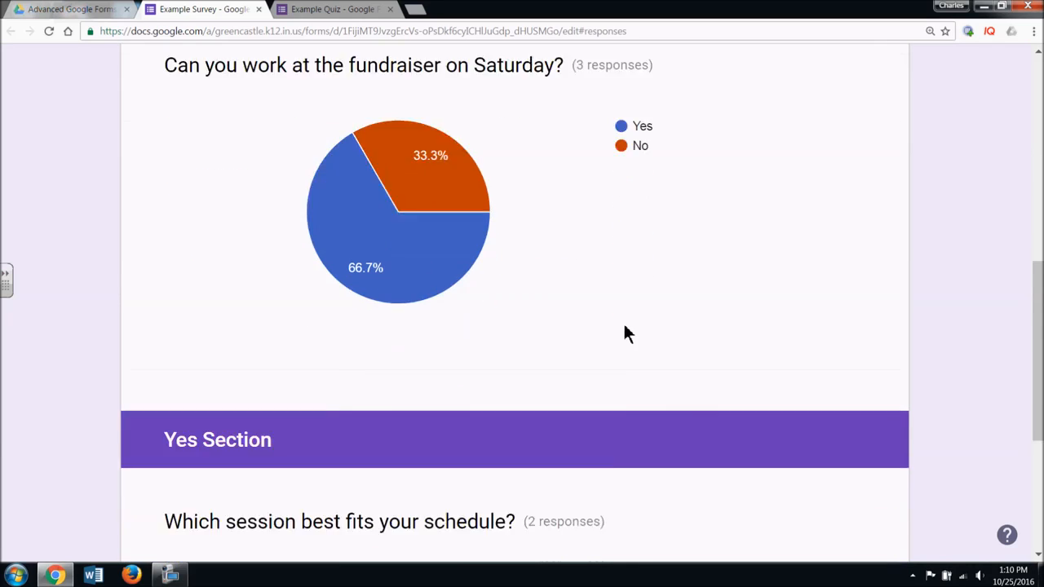
pyautogui.scroll(-4, 626, 333)
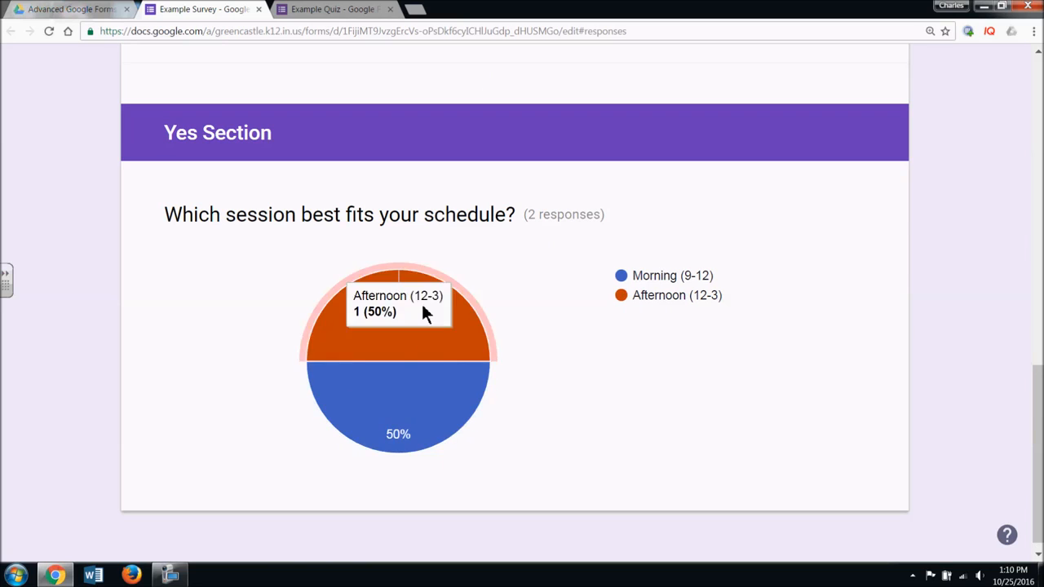
pyautogui.scroll(-1, 722, 412)
pyautogui.scroll(3, 722, 411)
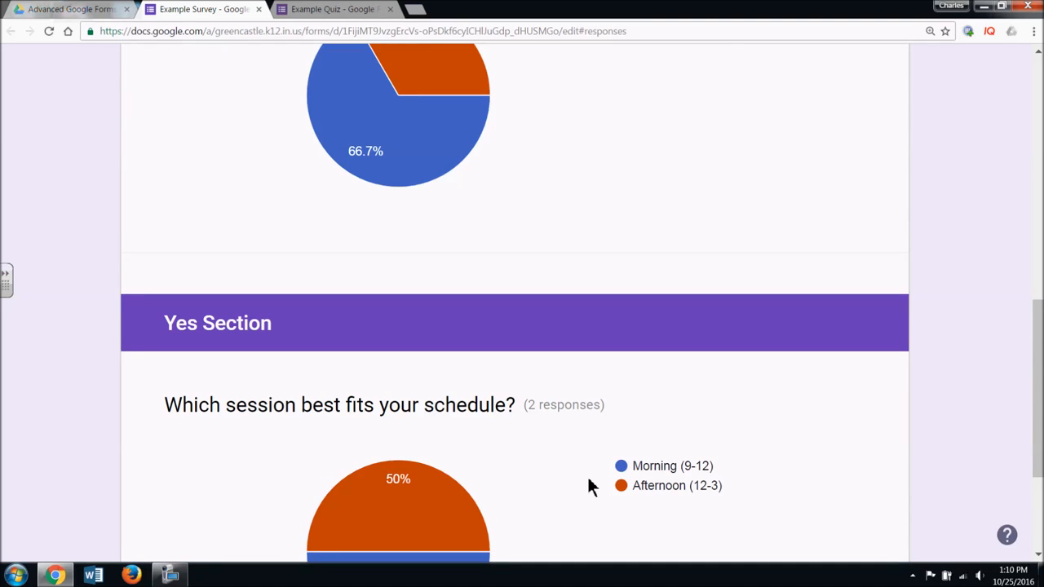
pyautogui.scroll(4, 525, 501)
pyautogui.moveTo(378, 443)
pyautogui.scroll(5, 490, 401)
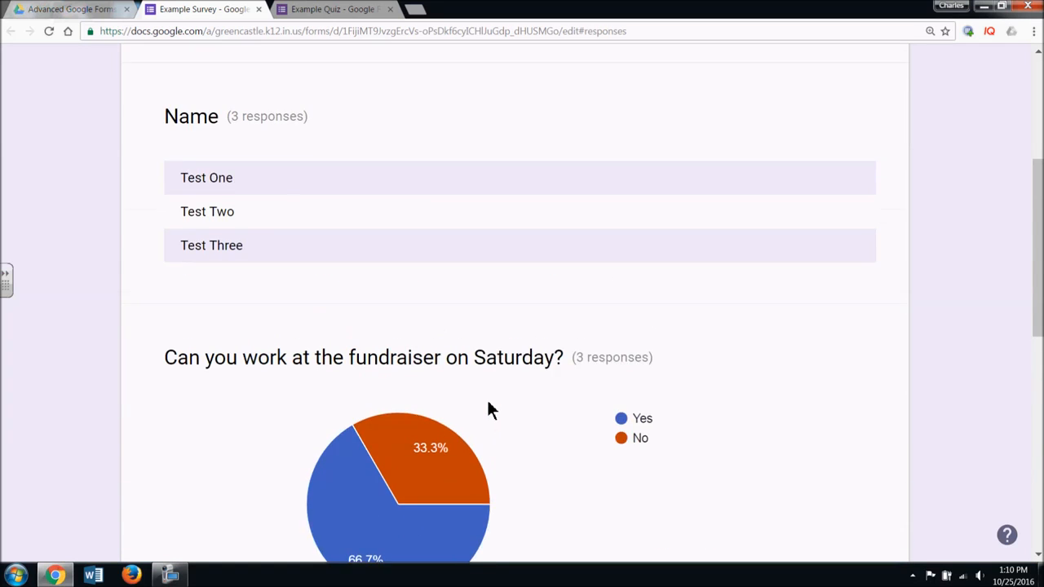
# - Open the Example Survey's individual responses and view responses 1 and 2 of 3
pyautogui.click(350, 318)
pyautogui.scroll(-3, 705, 435)
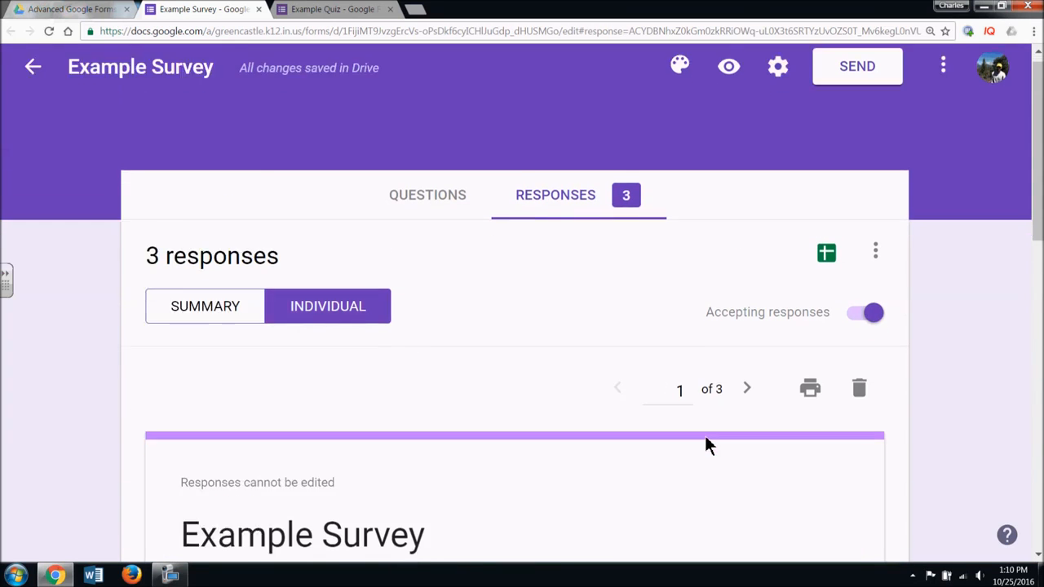
pyautogui.scroll(3, 707, 446)
pyautogui.scroll(-5, 702, 427)
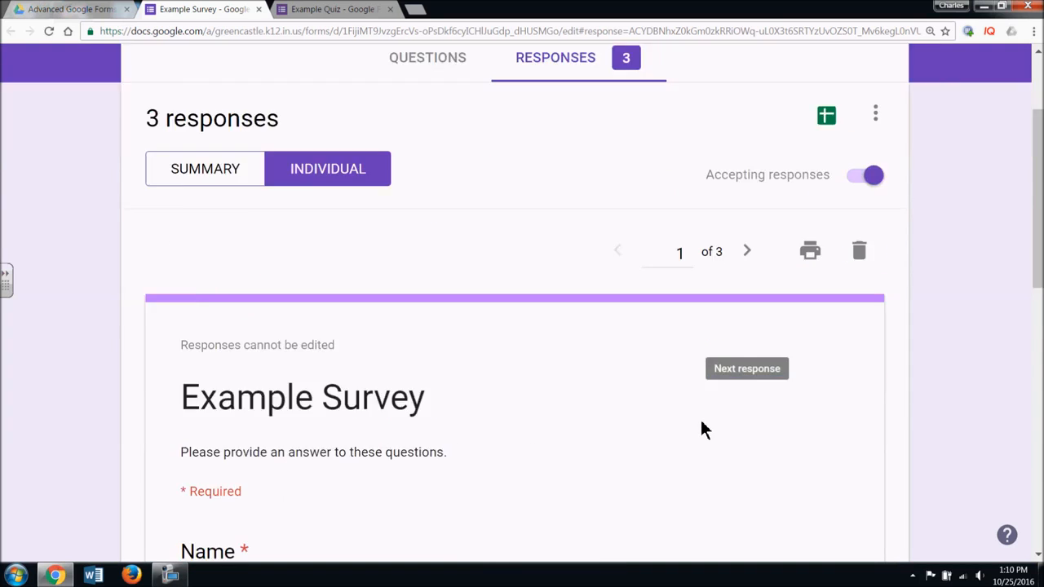
pyautogui.scroll(5, 701, 429)
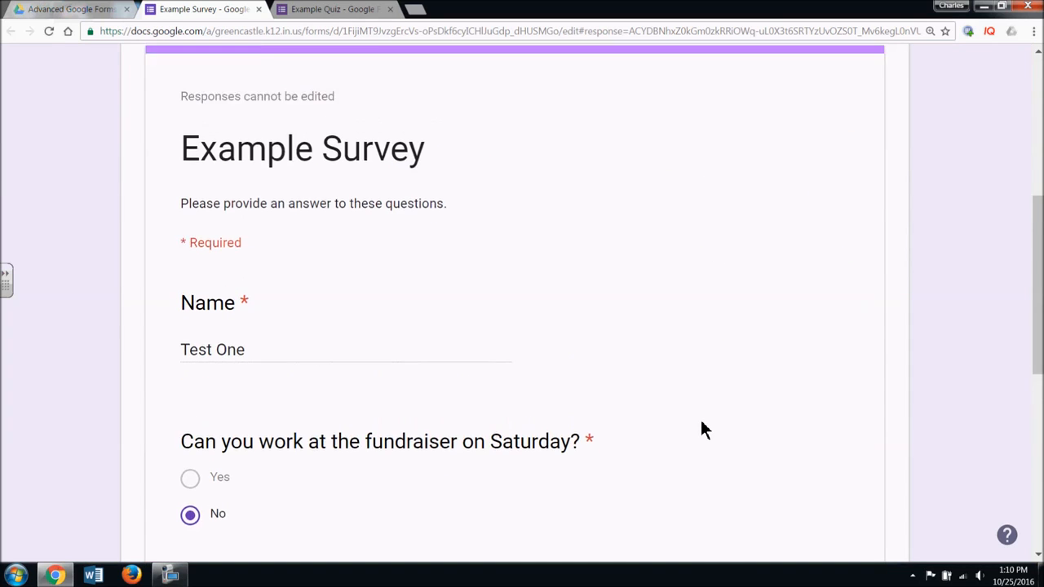
pyautogui.click(747, 331)
pyautogui.scroll(-5, 644, 457)
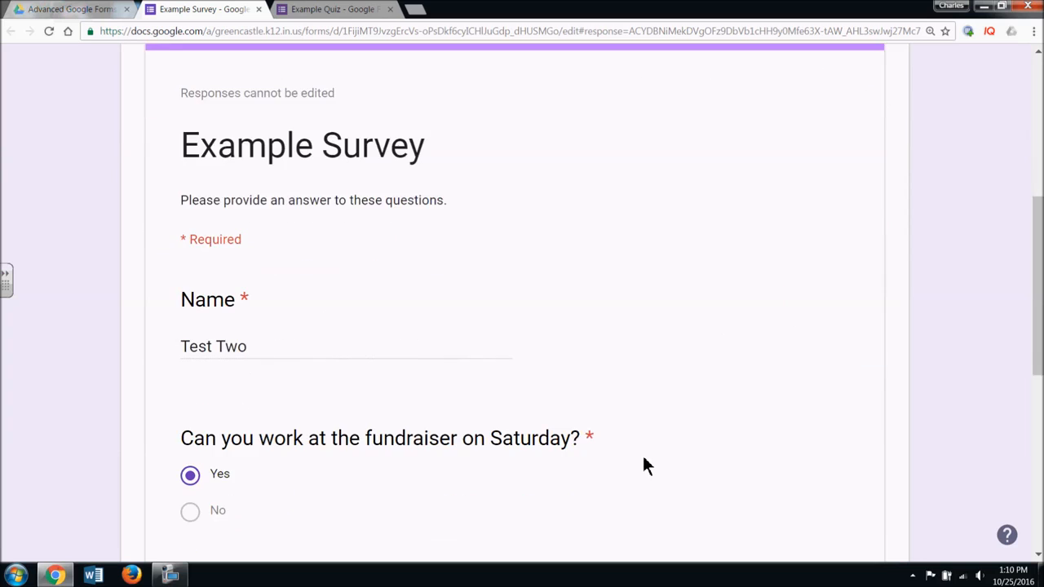
pyautogui.scroll(-3, 643, 457)
pyautogui.scroll(7, 708, 224)
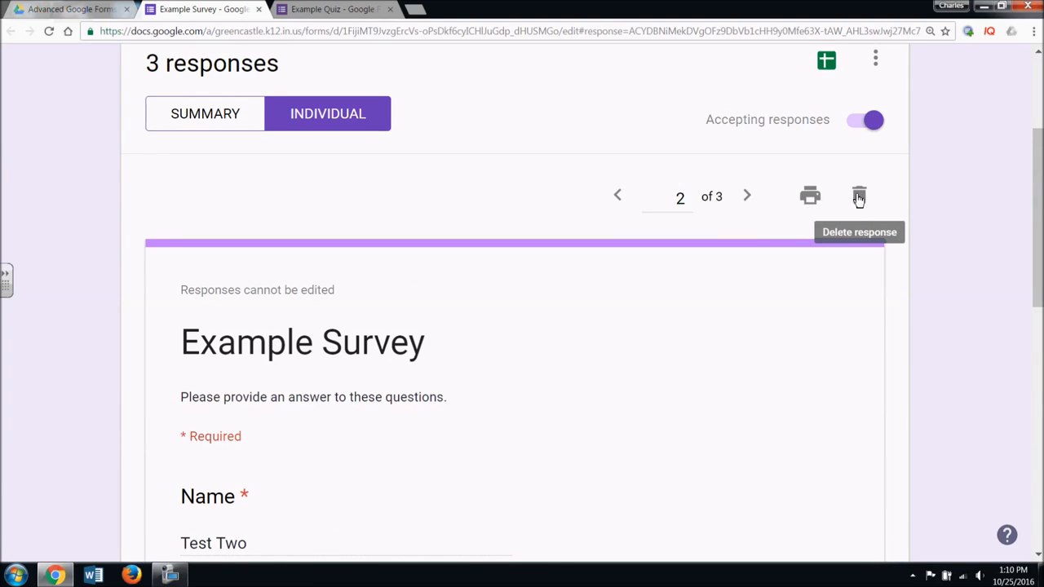
# - View the third response, Test Three, then return to the Summary view
pyautogui.click(749, 196)
pyautogui.scroll(-5, 715, 346)
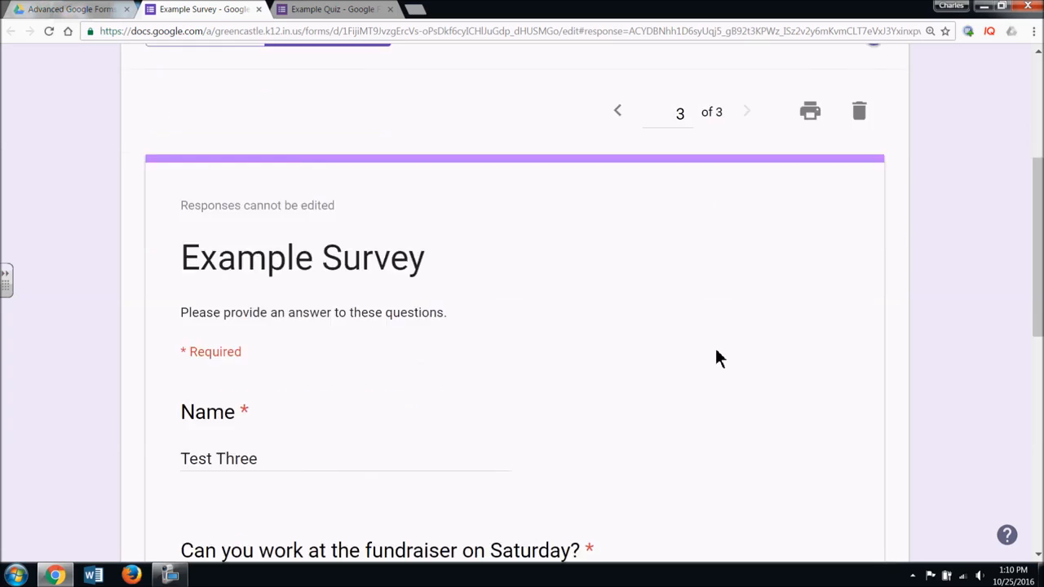
pyautogui.scroll(3, 710, 356)
pyautogui.scroll(-4, 703, 359)
pyautogui.scroll(7, 697, 365)
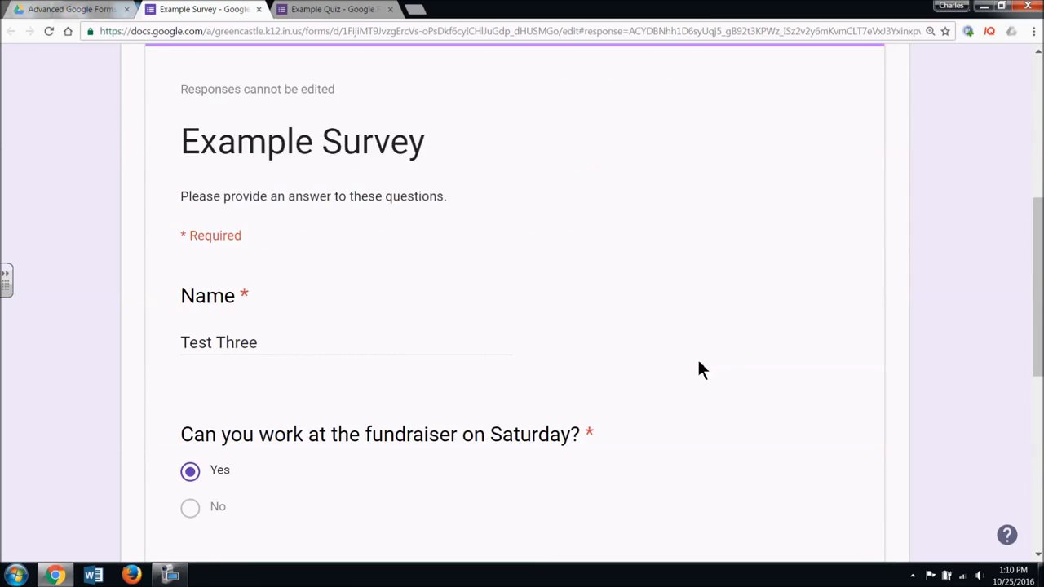
pyautogui.click(230, 260)
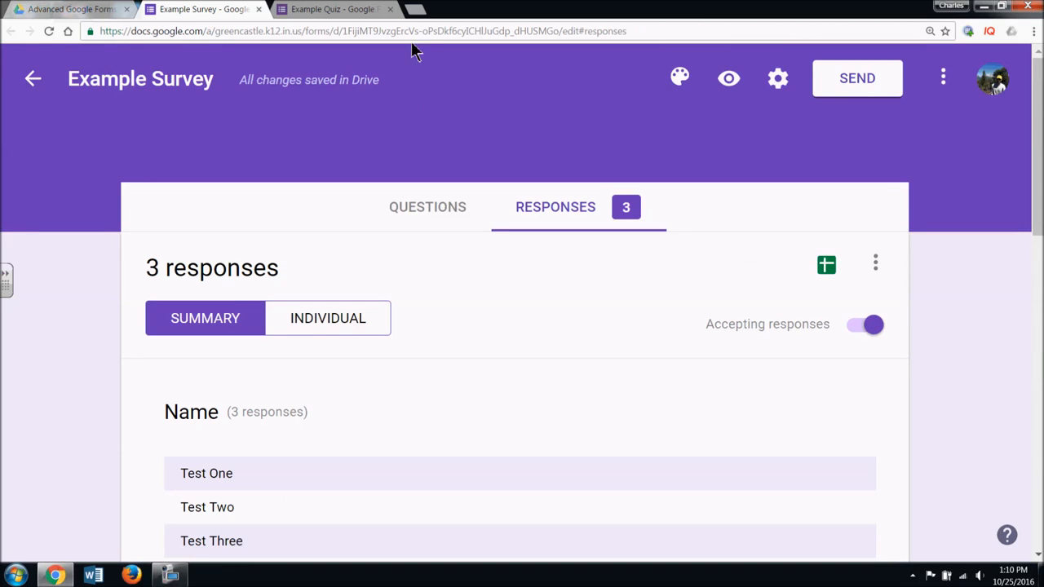
# - Switch to the Example Quiz tab and view its Summary points insights
pyautogui.click(367, 10)
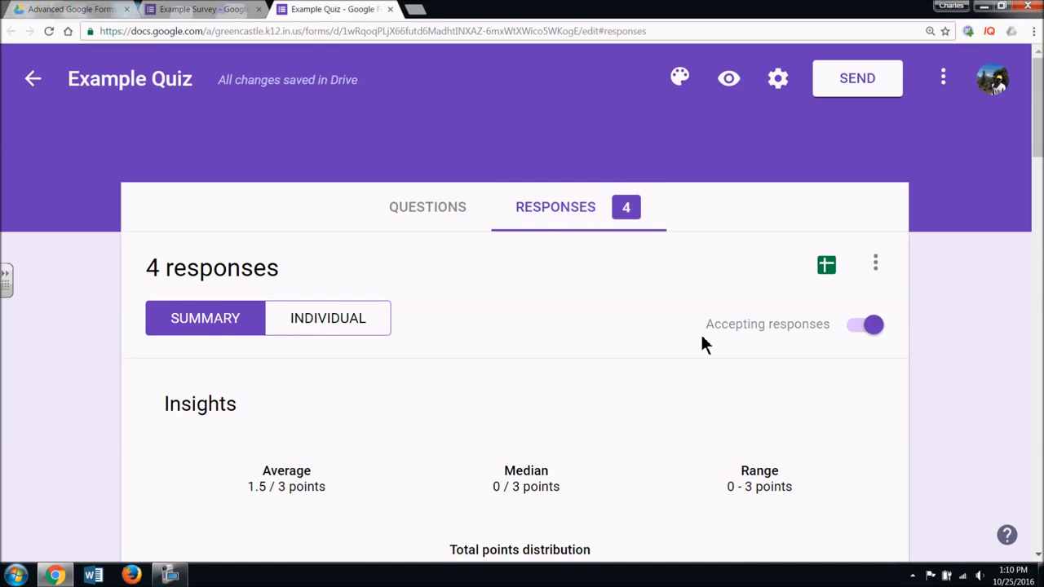
pyautogui.scroll(-3, 706, 352)
pyautogui.moveTo(709, 359)
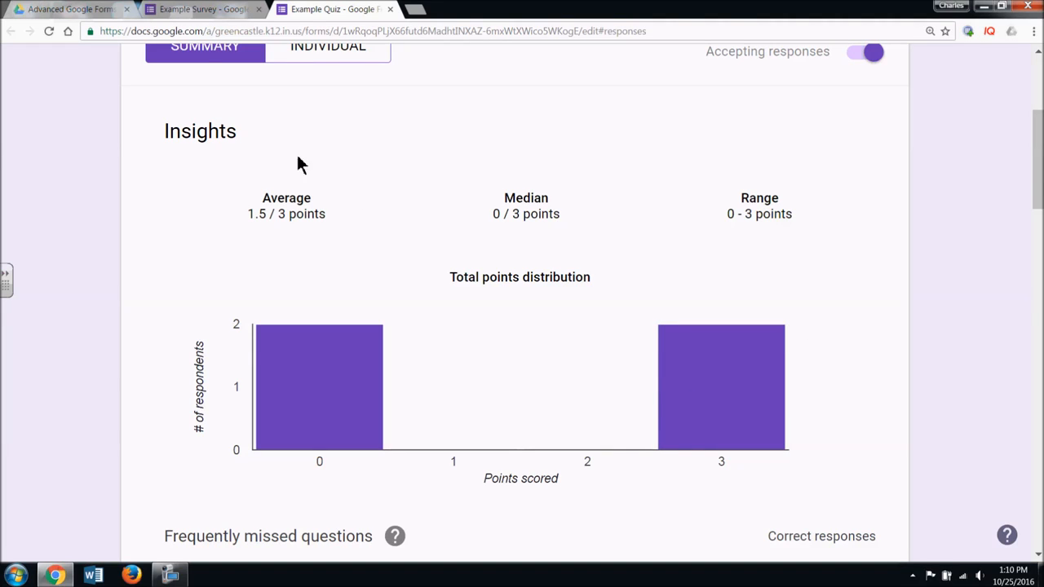
pyautogui.scroll(-5, 777, 275)
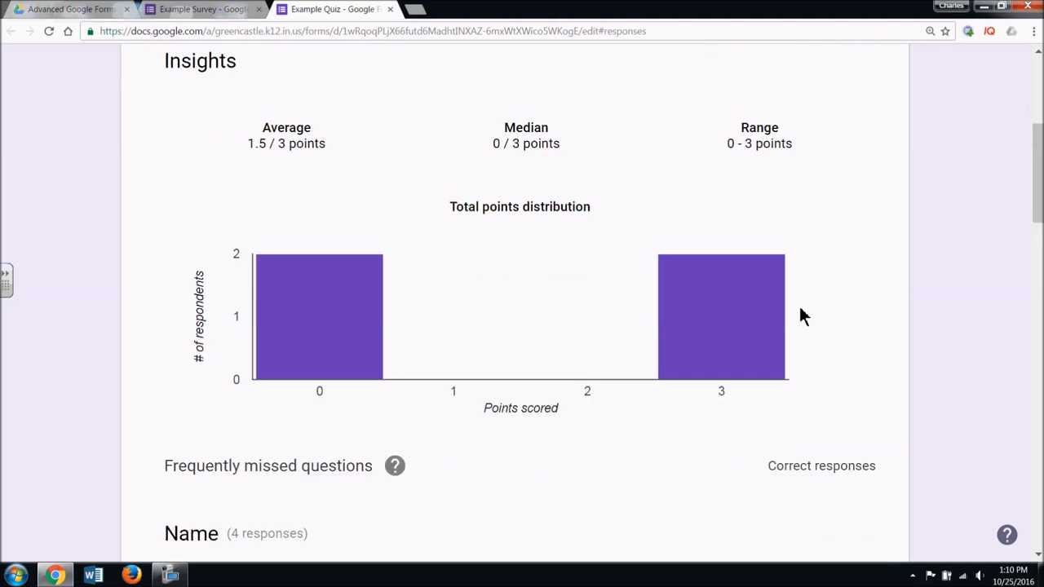
pyautogui.scroll(-5, 800, 319)
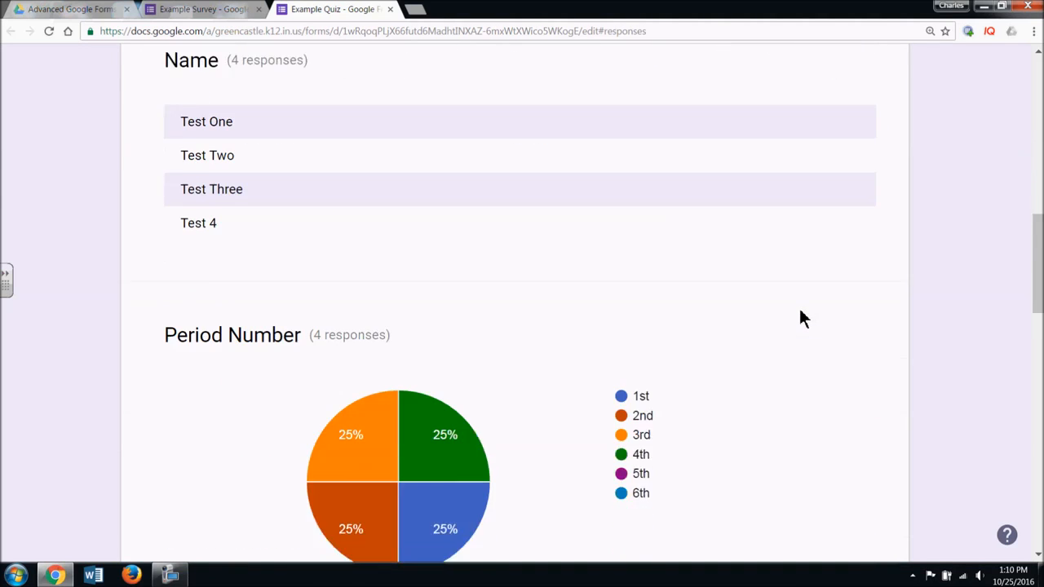
# - Scroll through the flag, Cubs and rock question charts, each 2 / 4 correct, and back up
pyautogui.scroll(-4, 800, 318)
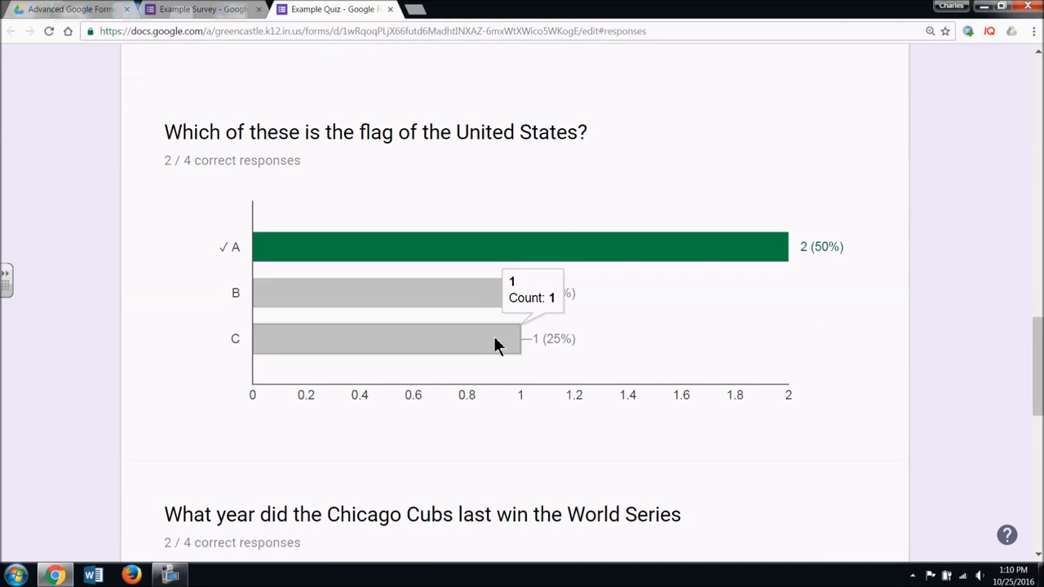
pyautogui.scroll(-3, 578, 350)
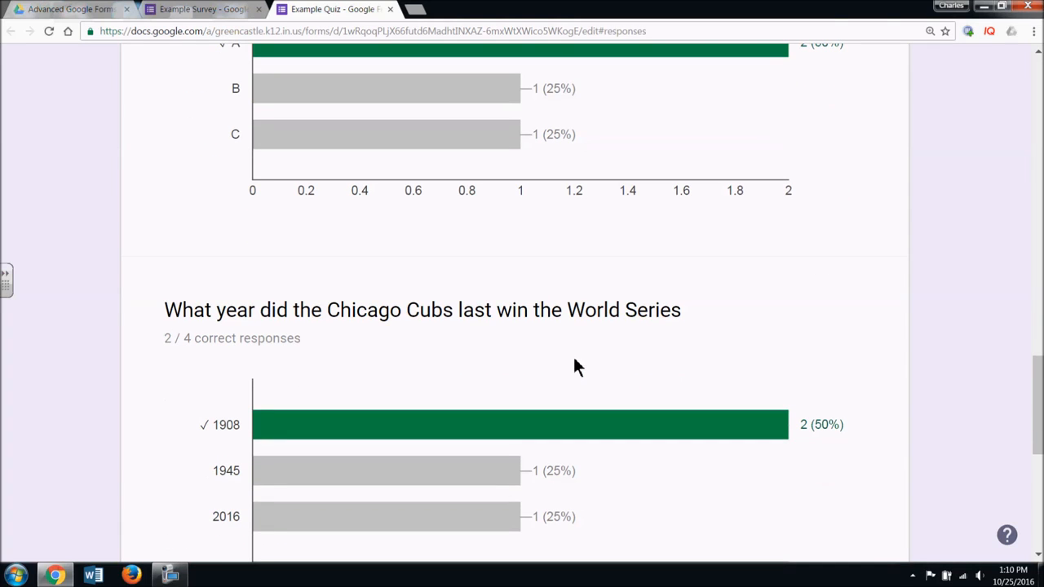
pyautogui.scroll(-5, 571, 363)
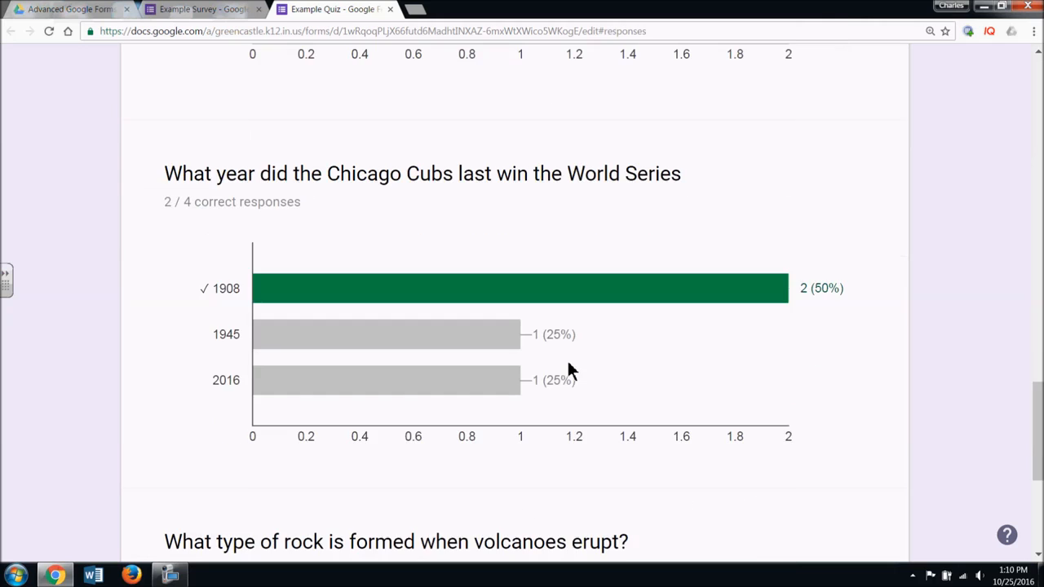
pyautogui.scroll(-1, 559, 379)
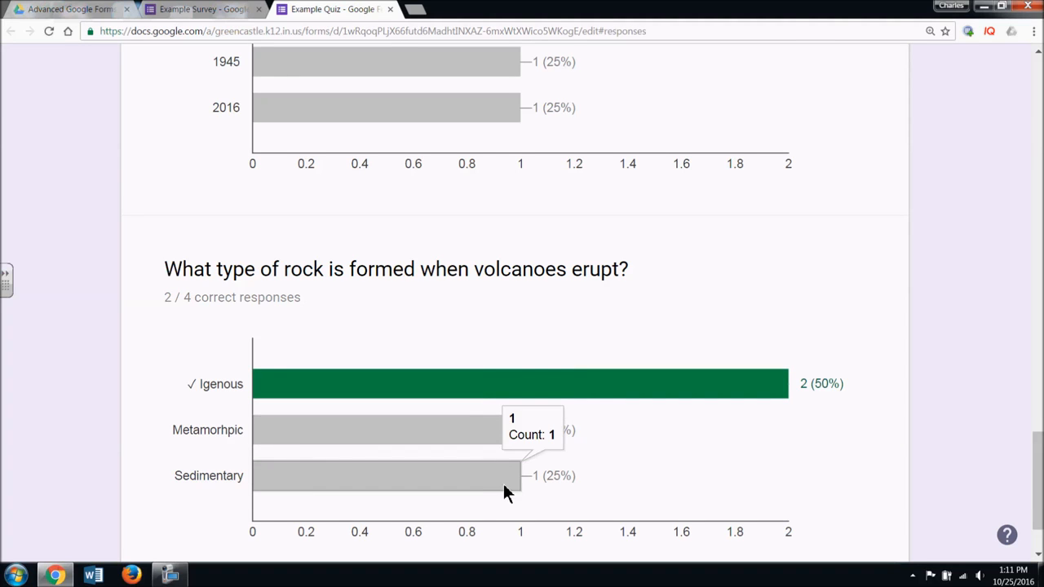
pyautogui.scroll(-1, 503, 487)
pyautogui.scroll(3, 501, 482)
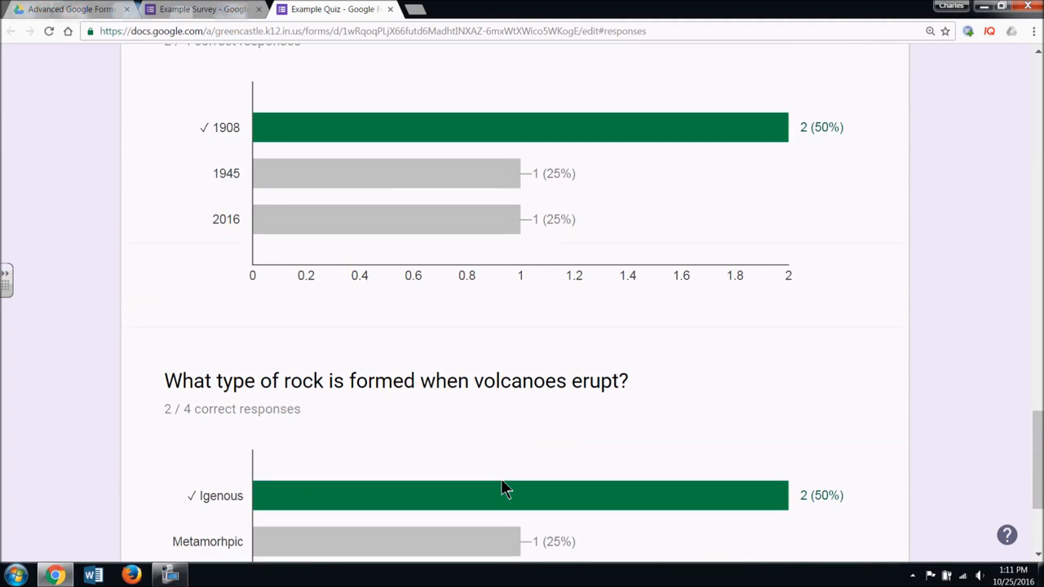
pyautogui.scroll(2, 502, 488)
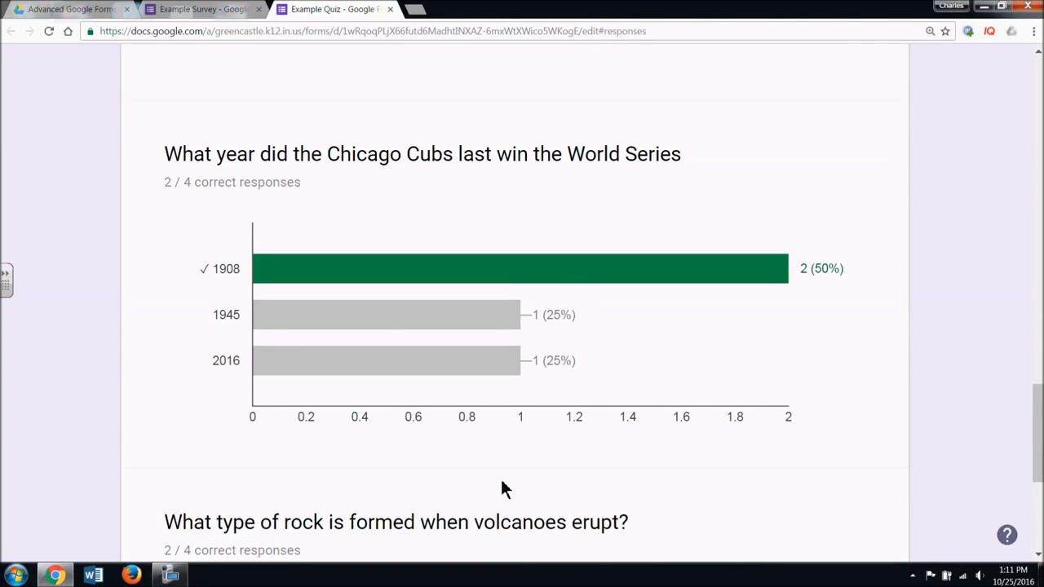
pyautogui.scroll(7, 501, 481)
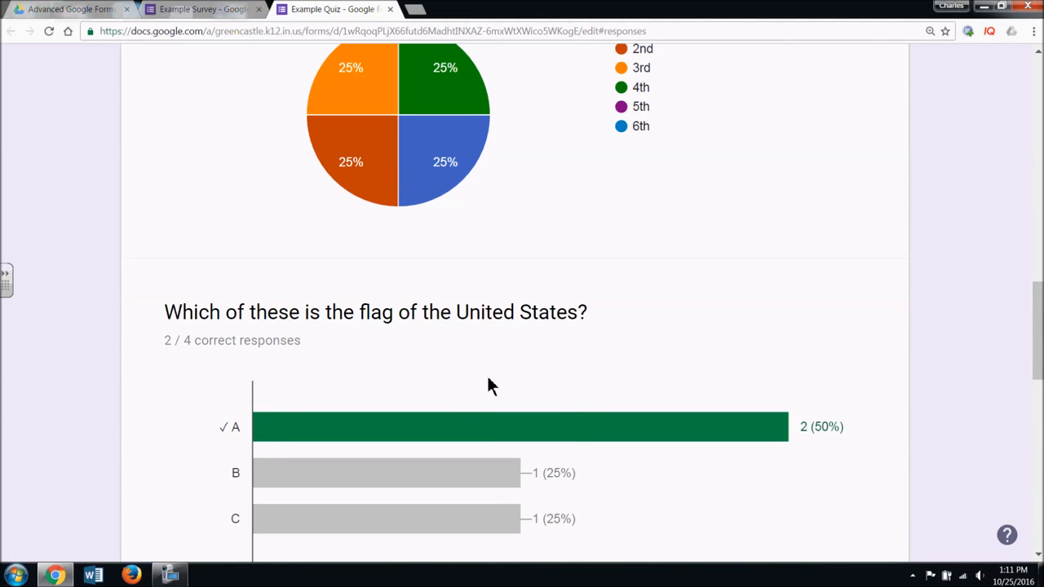
pyautogui.scroll(10, 541, 408)
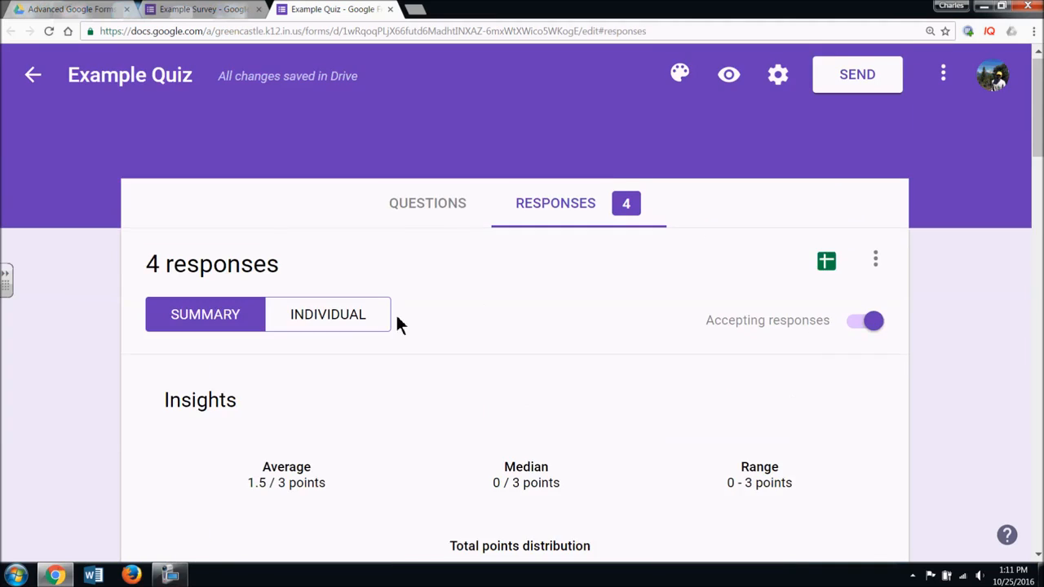
# - Review the quiz's individually graded responses, moving on to response 2 of 4
pyautogui.click(356, 317)
pyautogui.scroll(-4, 783, 416)
pyautogui.scroll(-1, 782, 418)
pyautogui.scroll(1, 775, 425)
pyautogui.scroll(-15, 660, 391)
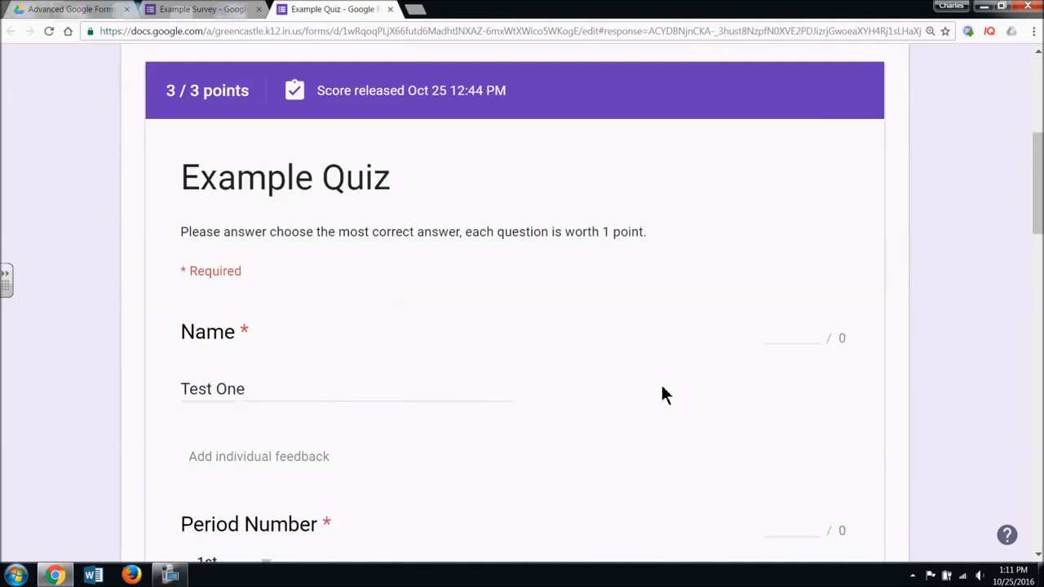
pyautogui.scroll(-5, 665, 394)
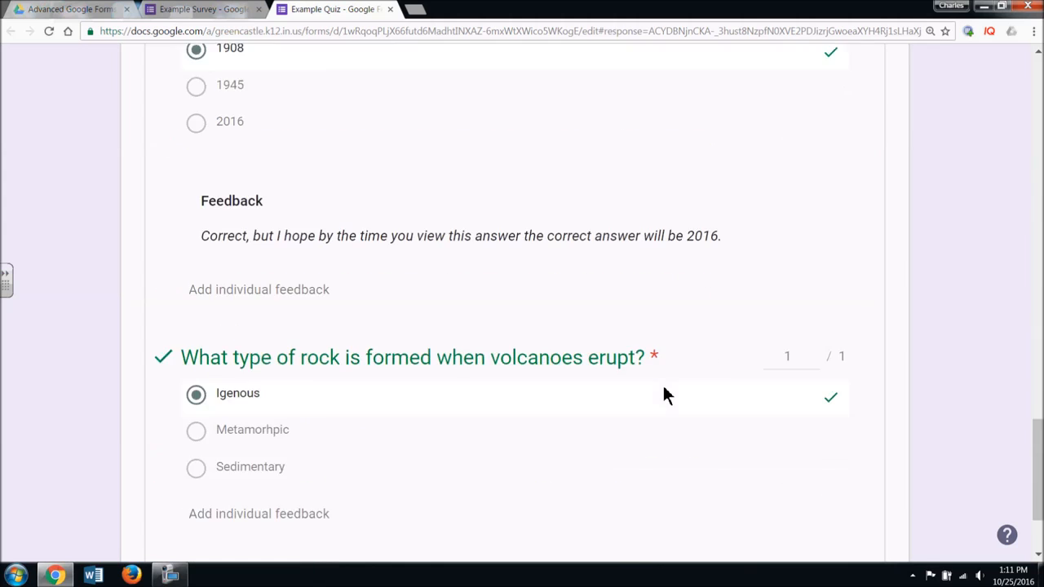
pyautogui.scroll(7, 663, 396)
pyautogui.scroll(10, 662, 392)
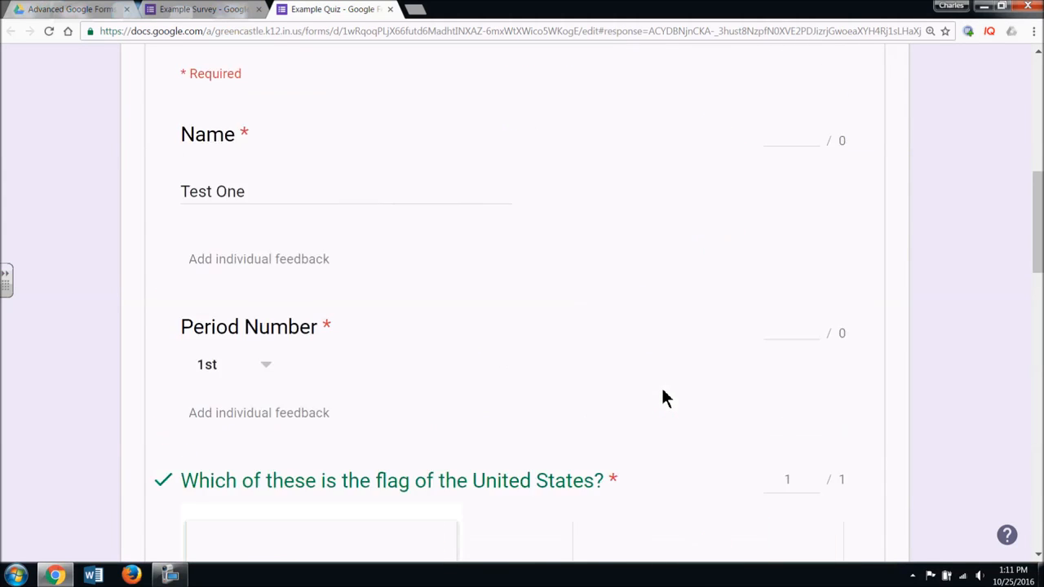
pyautogui.click(747, 402)
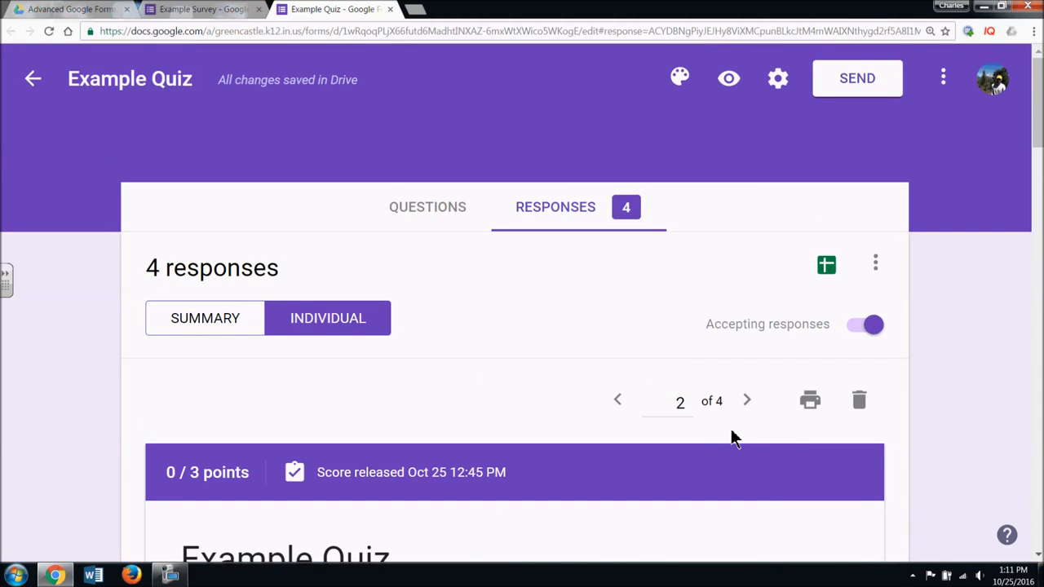
# - Return to the quiz Summary and switch between the forms' tabs, ending on Example Survey
pyautogui.click(252, 335)
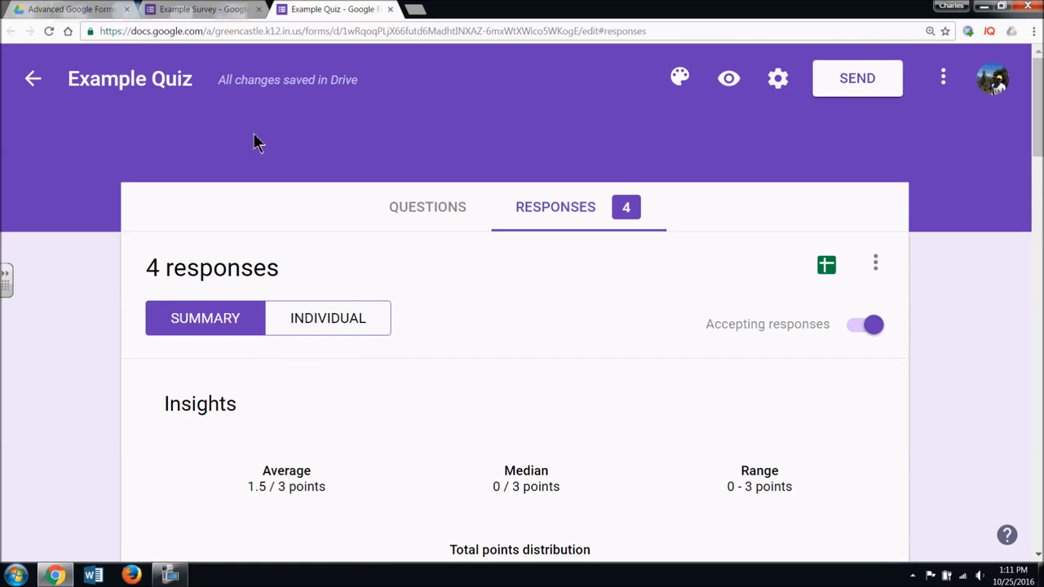
pyautogui.click(214, 10)
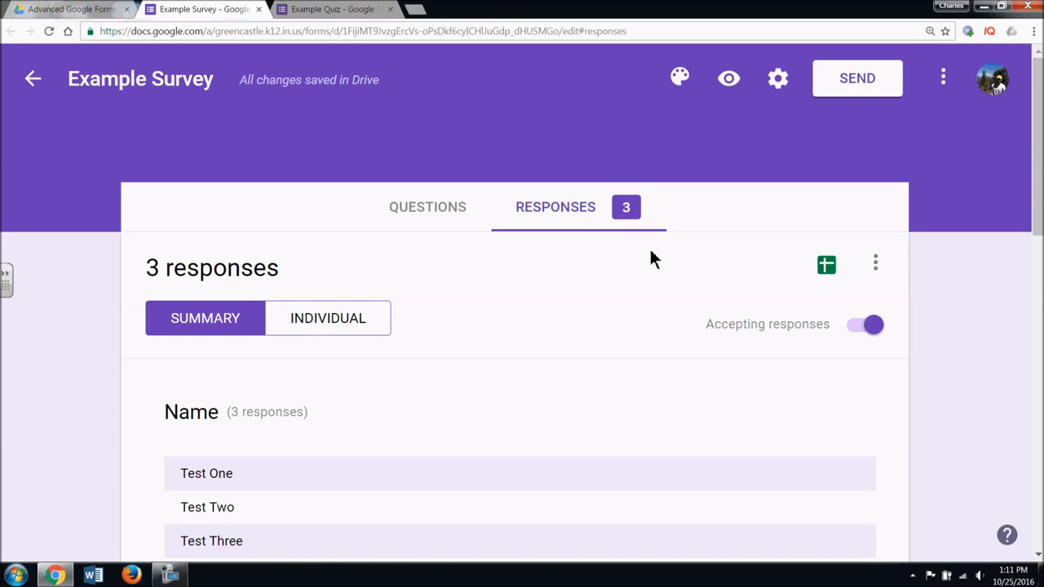
pyautogui.click(346, 11)
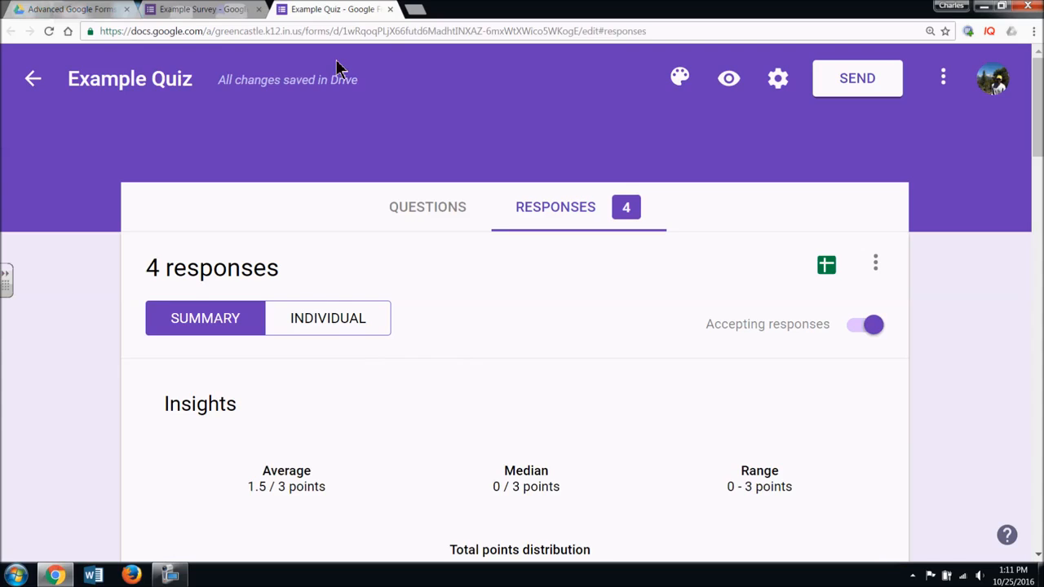
pyautogui.click(183, 10)
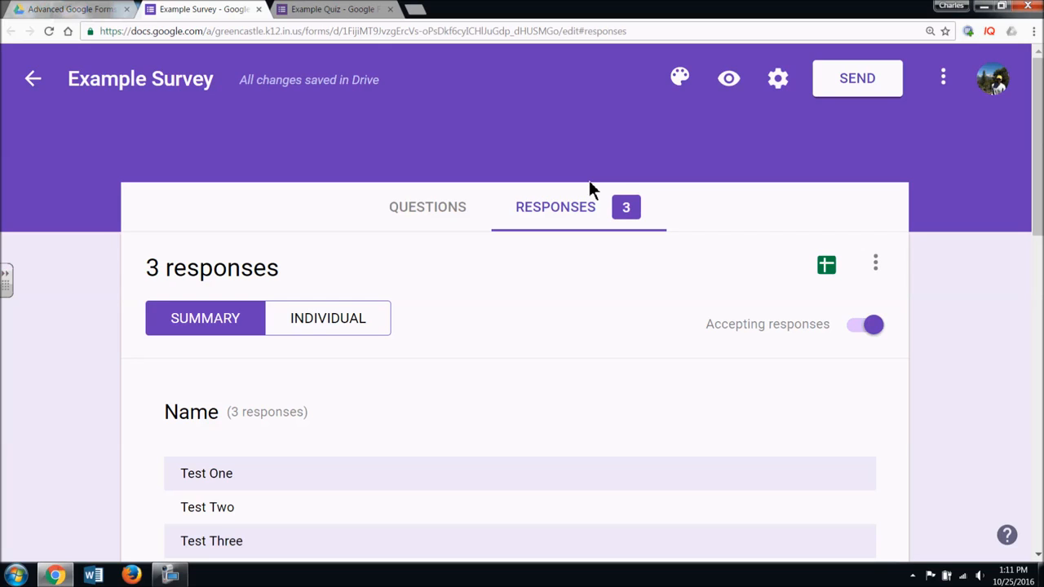
# - Look at Select response destination in the survey's three-dot response menu, then cancel it
pyautogui.click(878, 267)
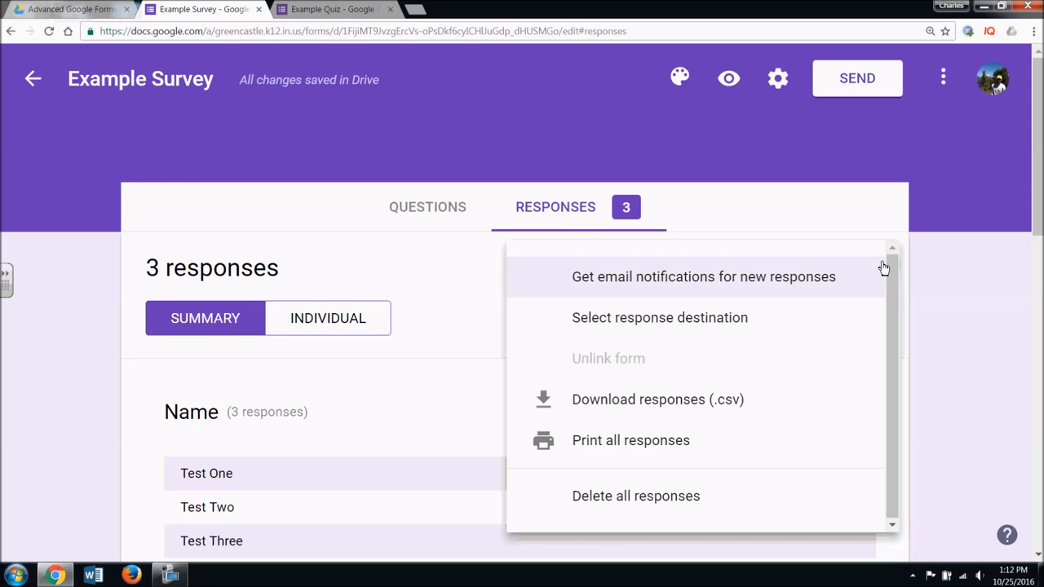
pyautogui.click(928, 258)
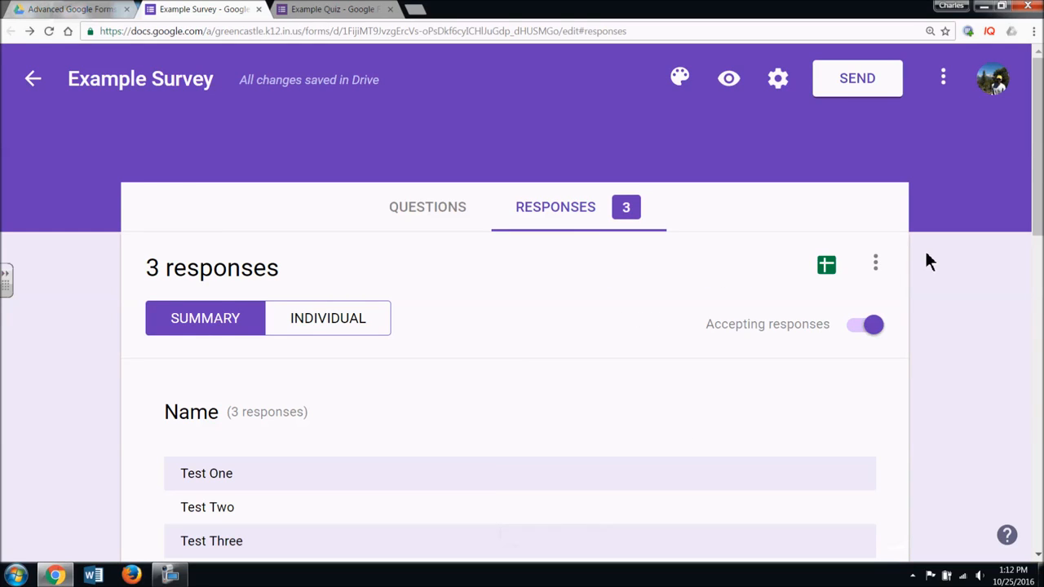
pyautogui.click(885, 258)
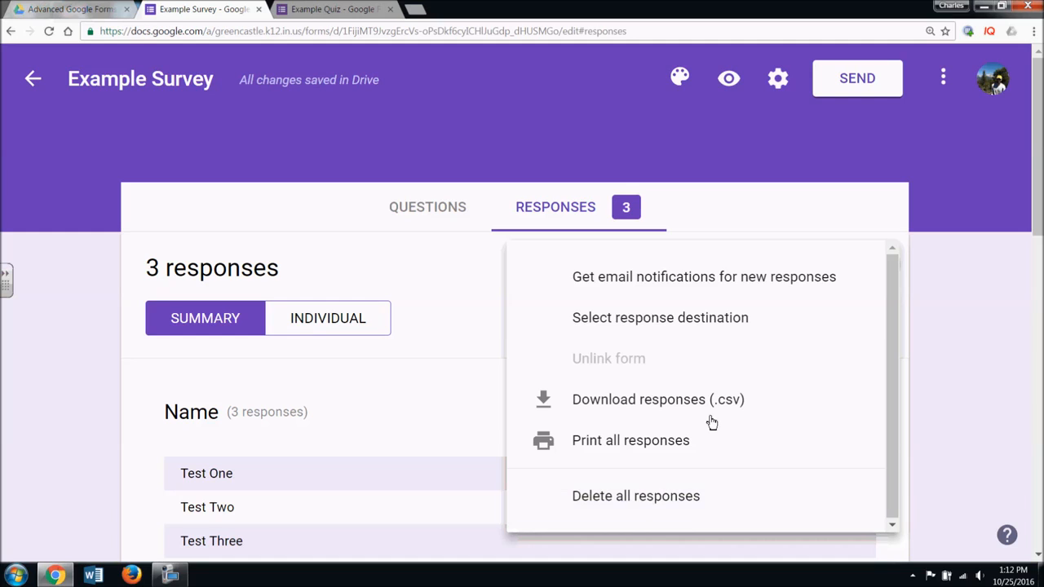
pyautogui.click(710, 322)
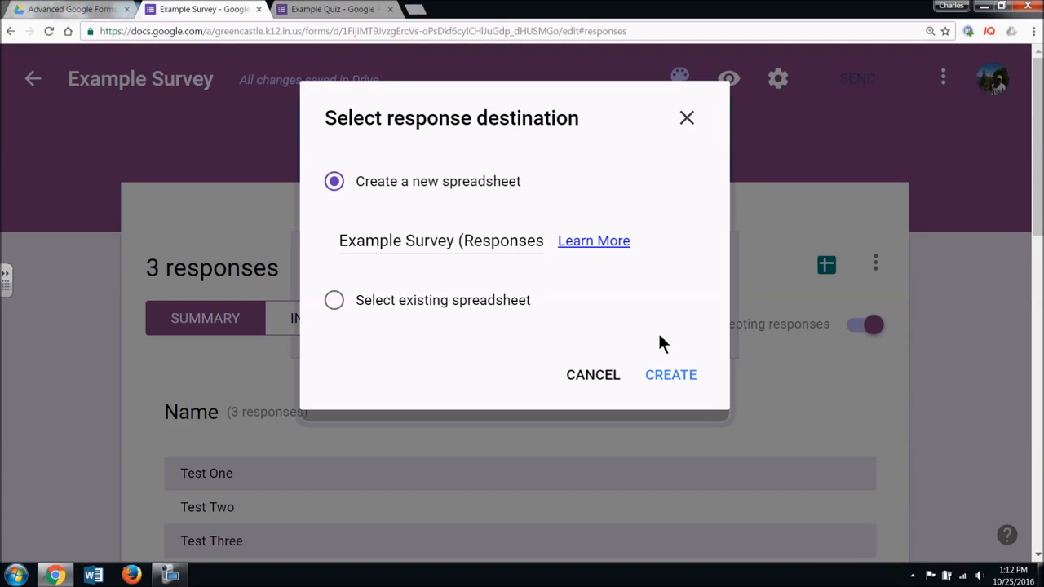
pyautogui.click(591, 378)
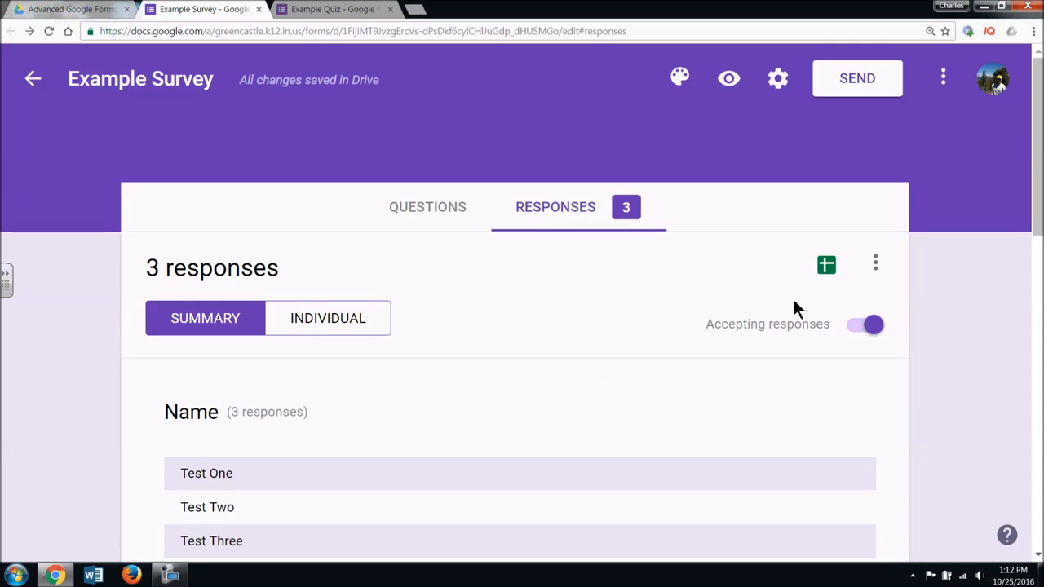
# - Create a new Example Survey (Responses) spreadsheet from the green Sheets icon
pyautogui.click(875, 263)
pyautogui.click(807, 232)
pyautogui.click(826, 266)
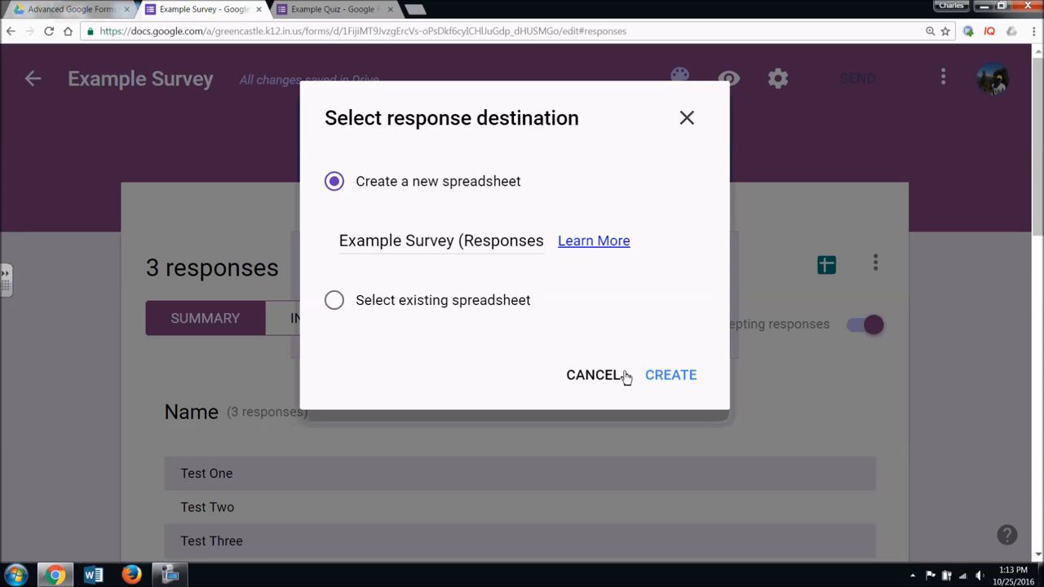
pyautogui.click(669, 377)
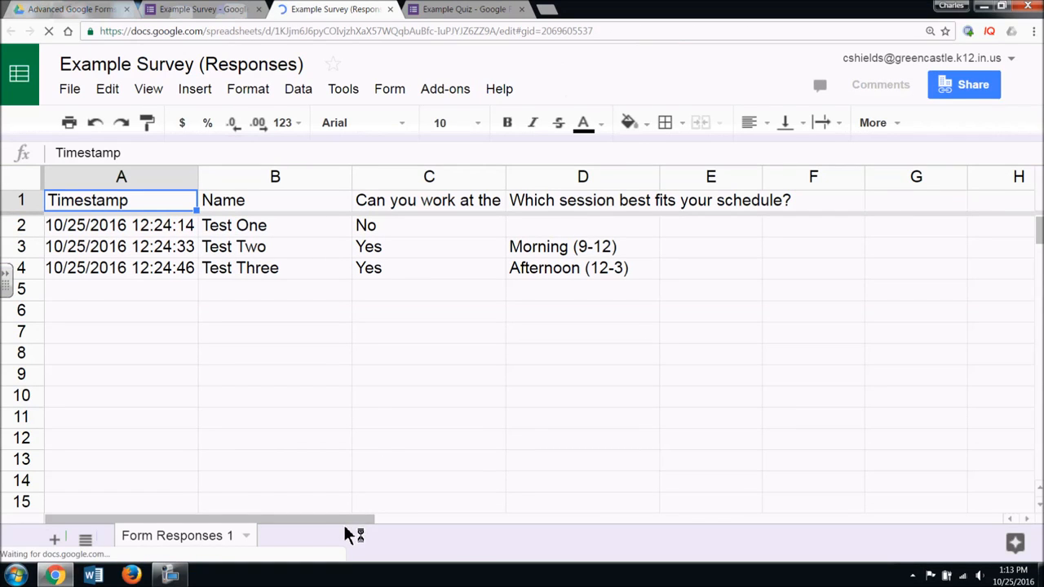
# - In the Example Survey (Responses) sheet, browse the Form and Add-ons menus, then open Tools > Notification rules
pyautogui.moveTo(344, 520); pyautogui.dragTo(239, 523)
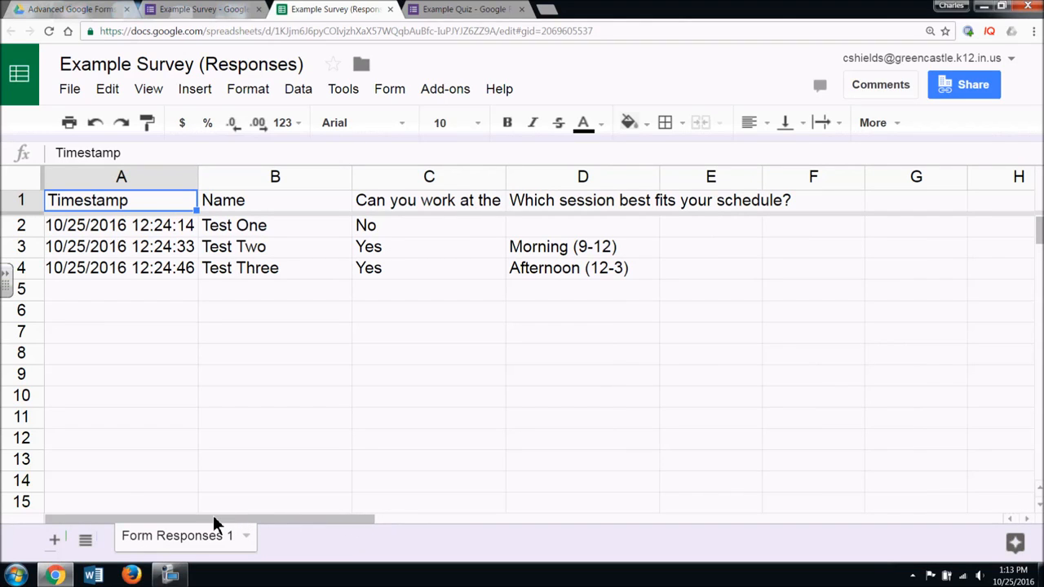
pyautogui.click(248, 313)
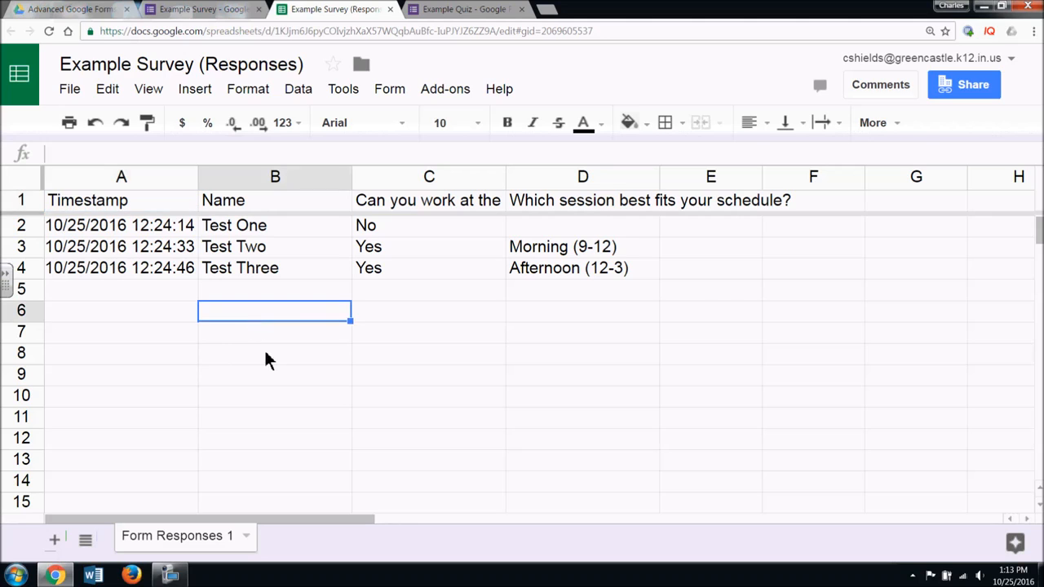
pyautogui.click(266, 339)
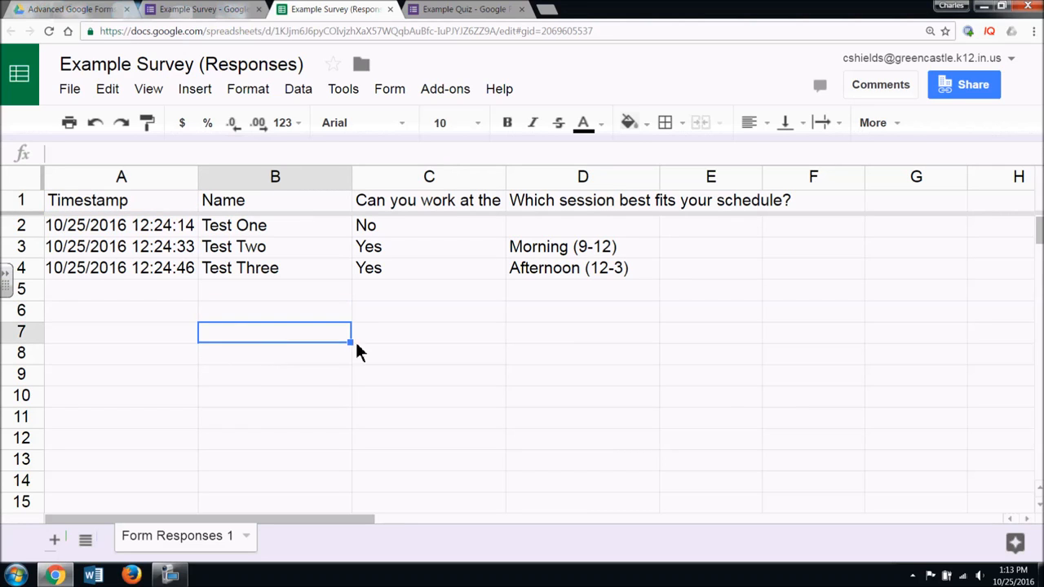
pyautogui.click(383, 92)
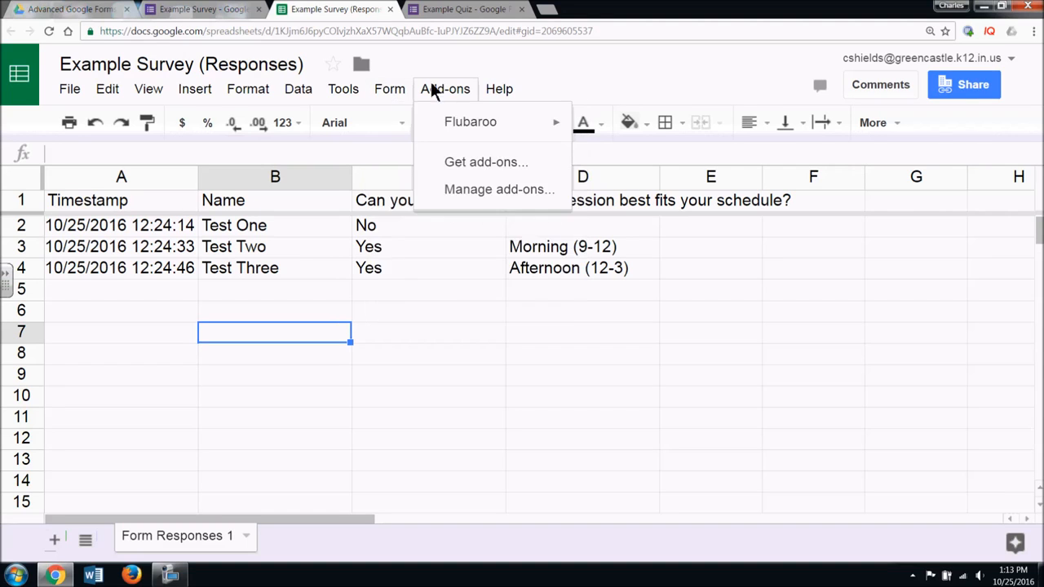
pyautogui.moveTo(344, 89)
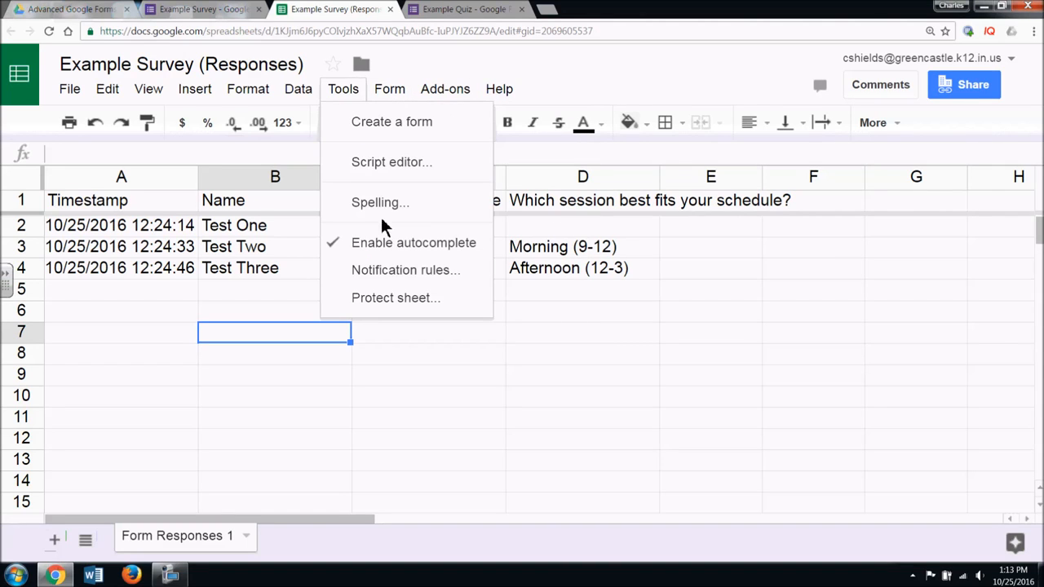
pyautogui.click(399, 270)
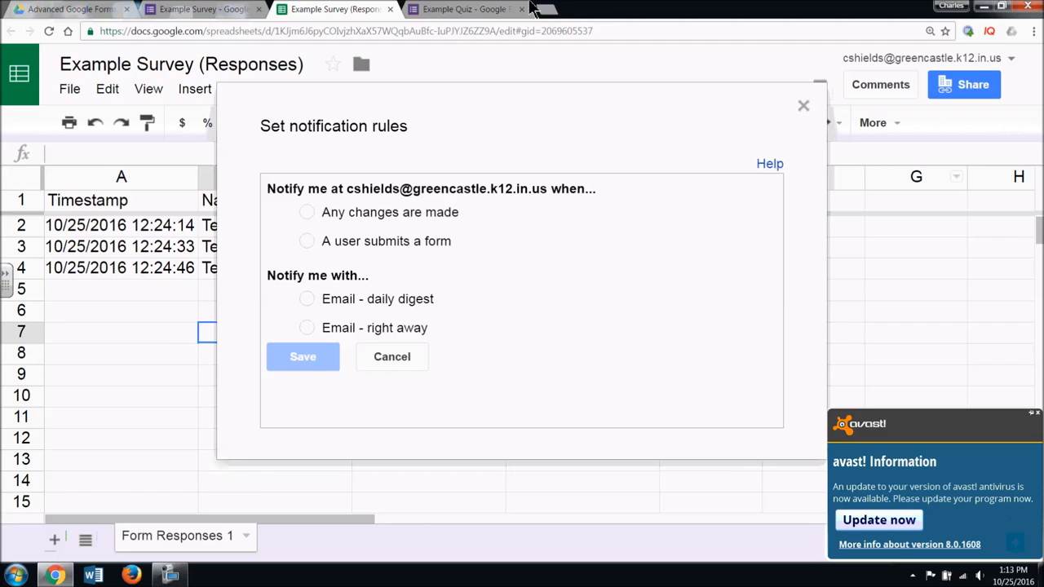
# - Glance at the Example Quiz's response menu, close notification rules unsaved, and go to the Example Survey form
pyautogui.click(461, 10)
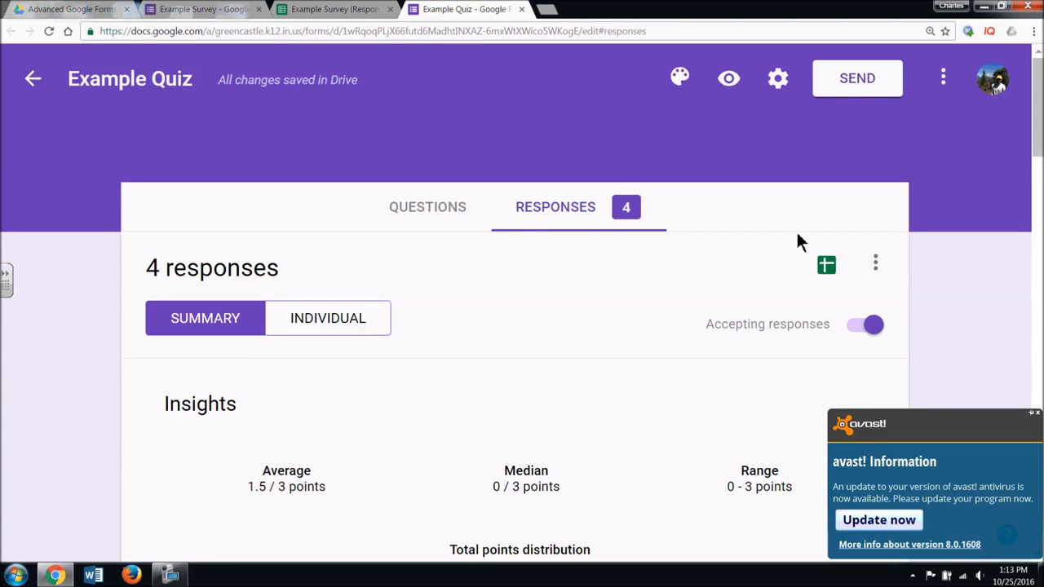
pyautogui.click(877, 263)
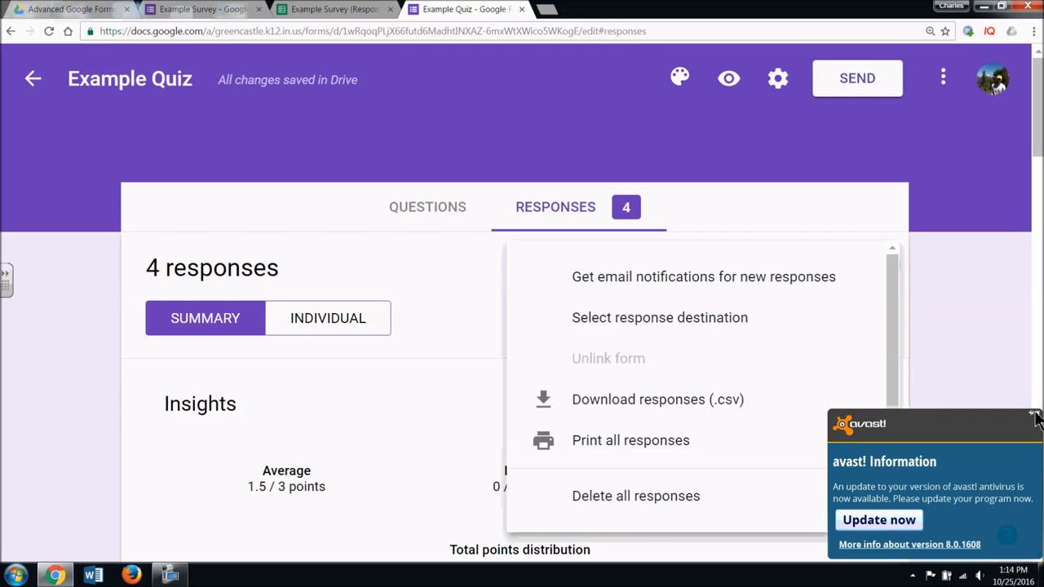
pyautogui.click(376, 8)
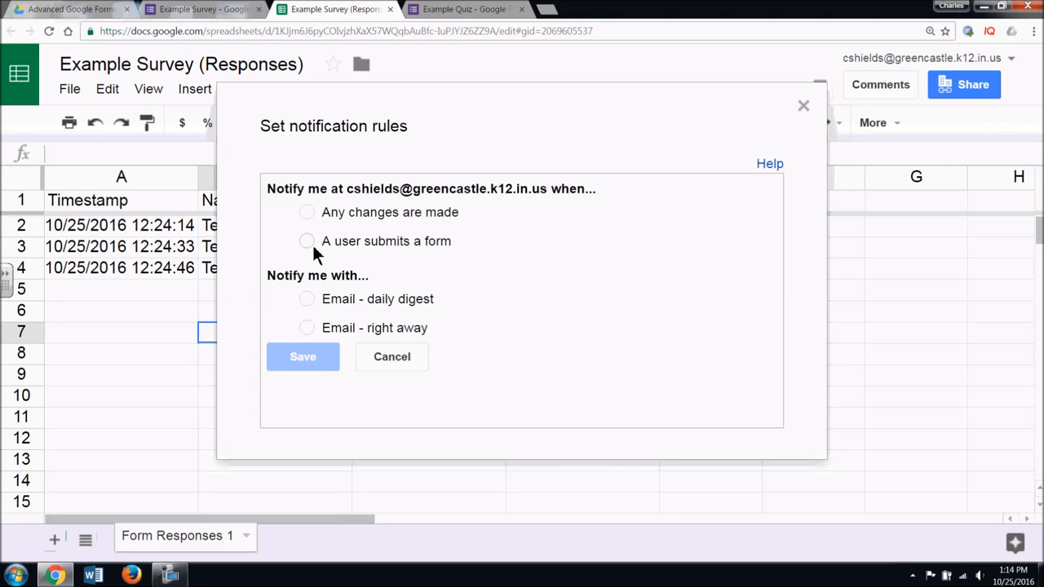
pyautogui.click(803, 107)
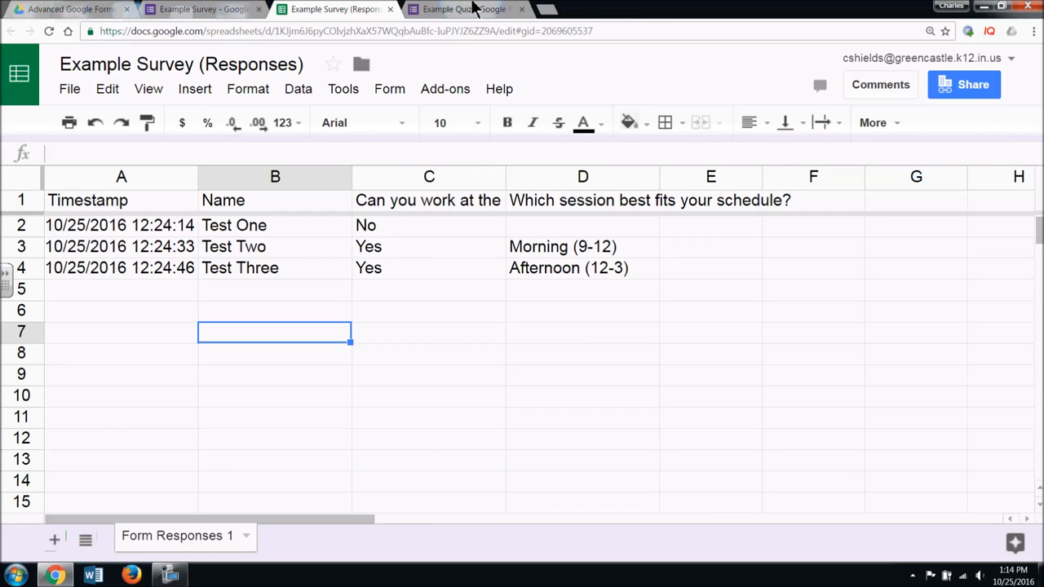
pyautogui.click(209, 8)
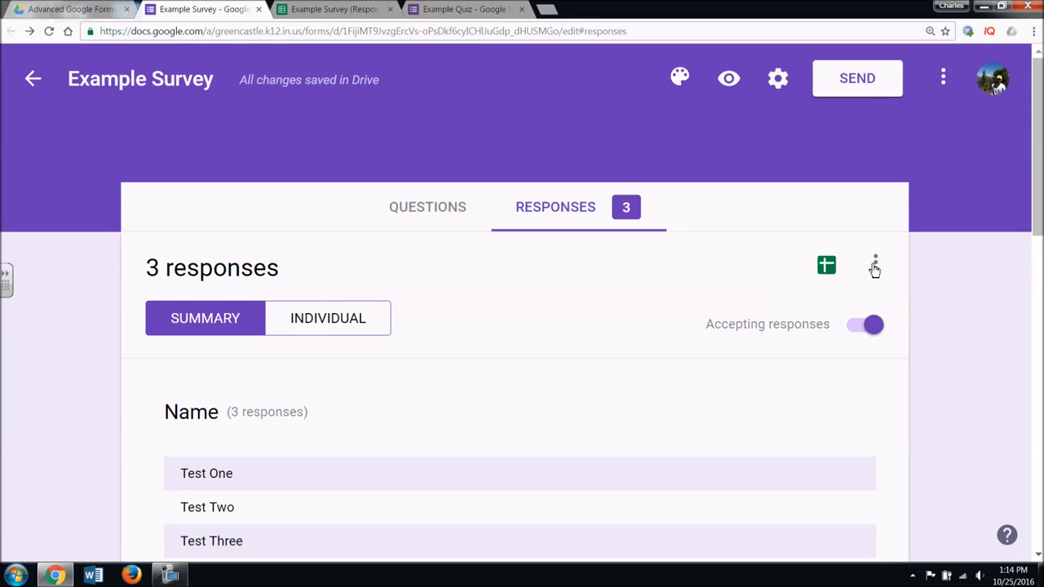
# - Look over the survey's and the quiz's response option menus, then dismiss them
pyautogui.click(875, 264)
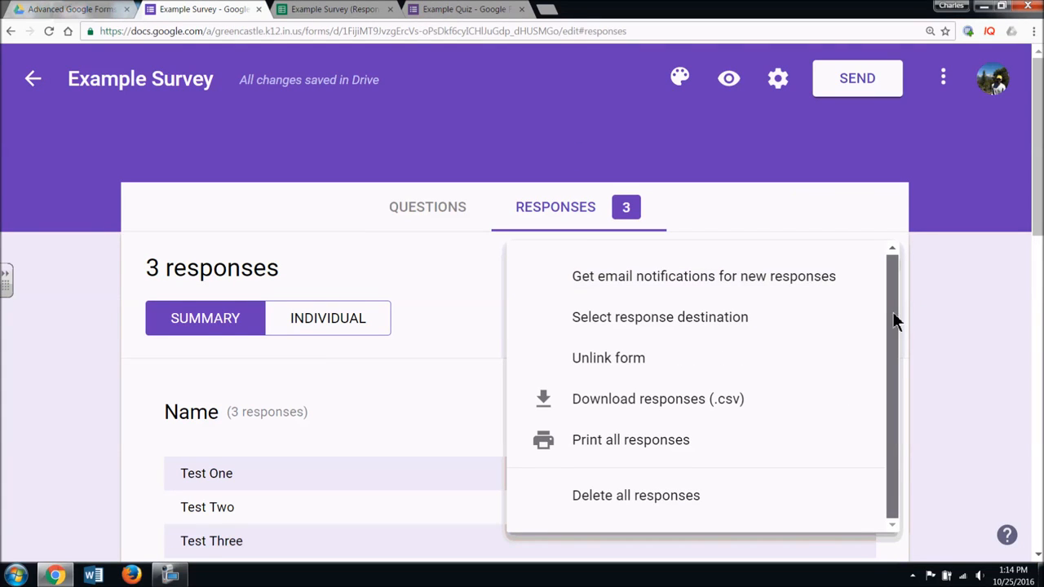
pyautogui.click(945, 289)
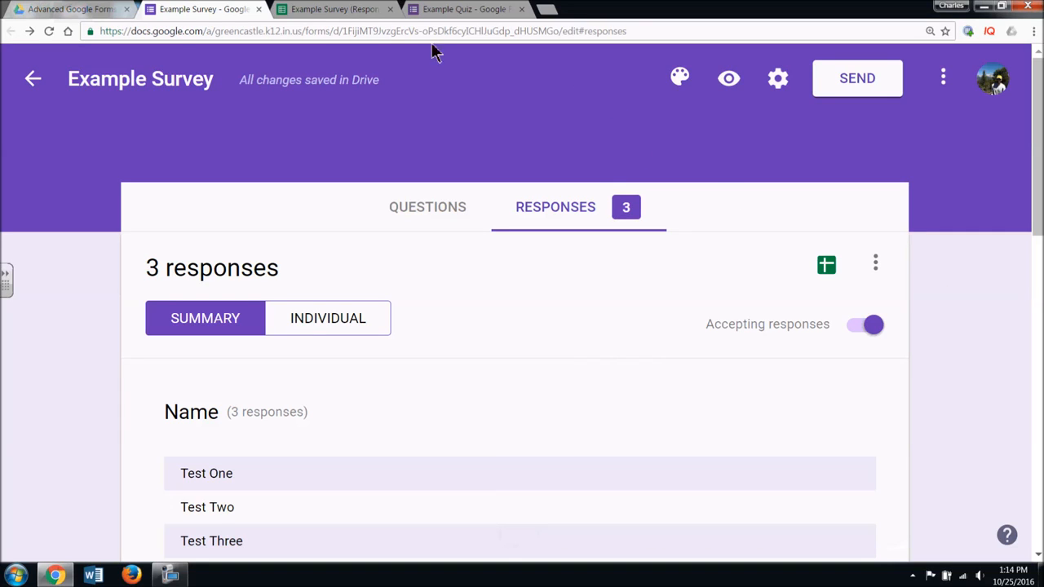
pyautogui.click(481, 9)
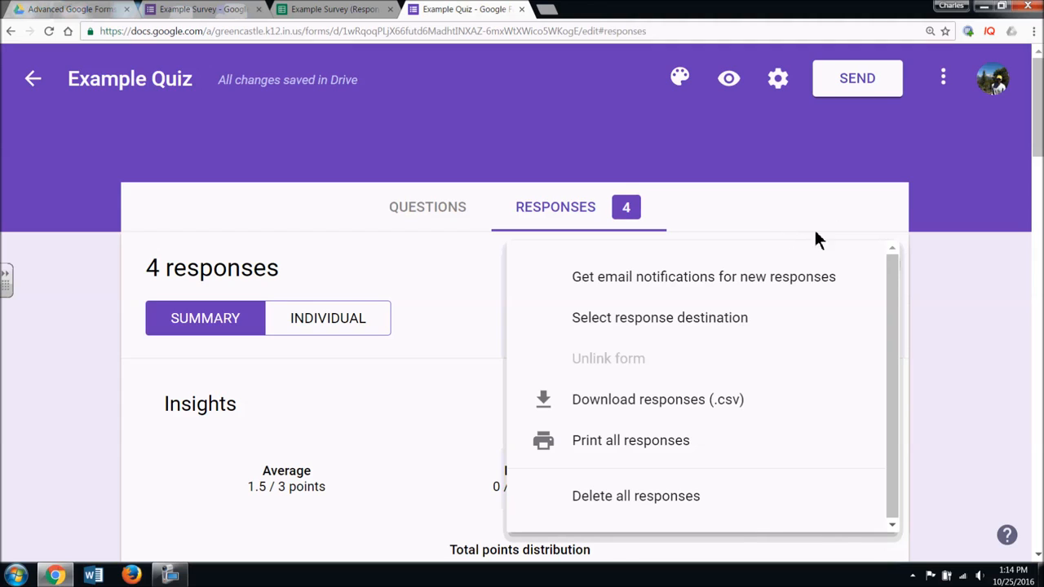
pyautogui.click(815, 234)
# - Link the Example Quiz's responses to the existing Example Survey (Responses) spreadsheet and open it
pyautogui.click(876, 263)
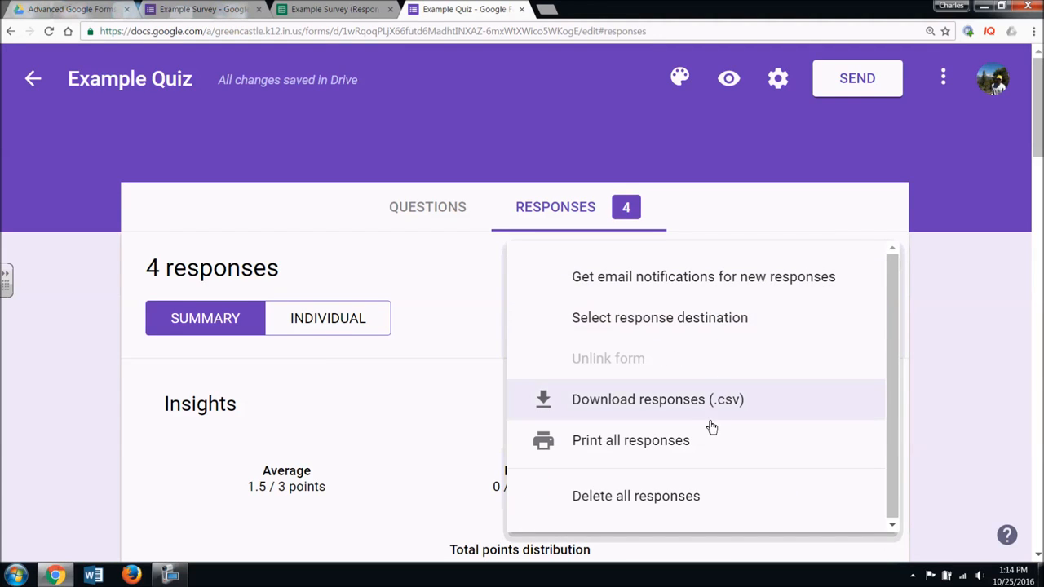
pyautogui.click(692, 336)
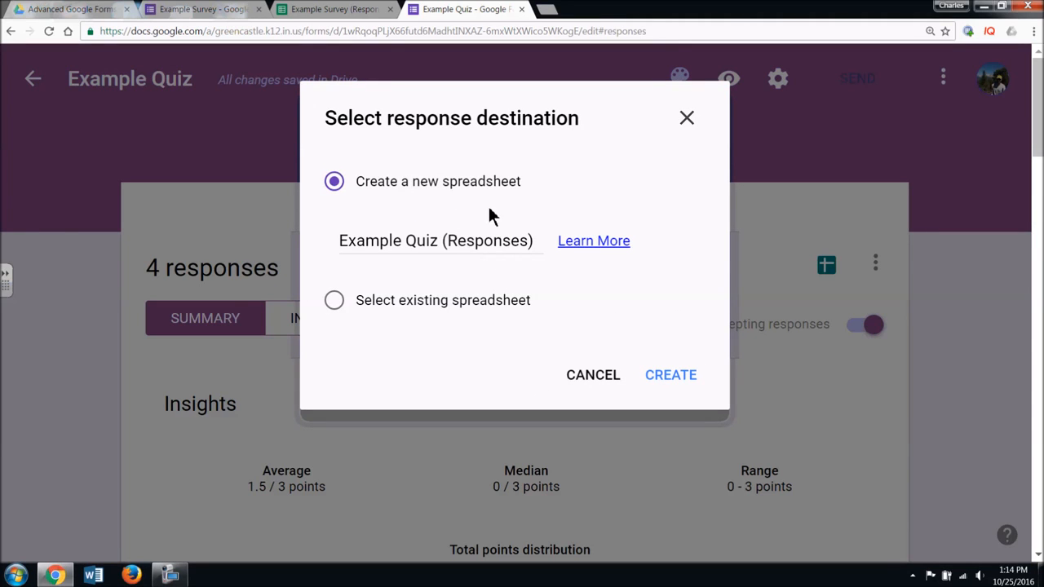
pyautogui.click(343, 300)
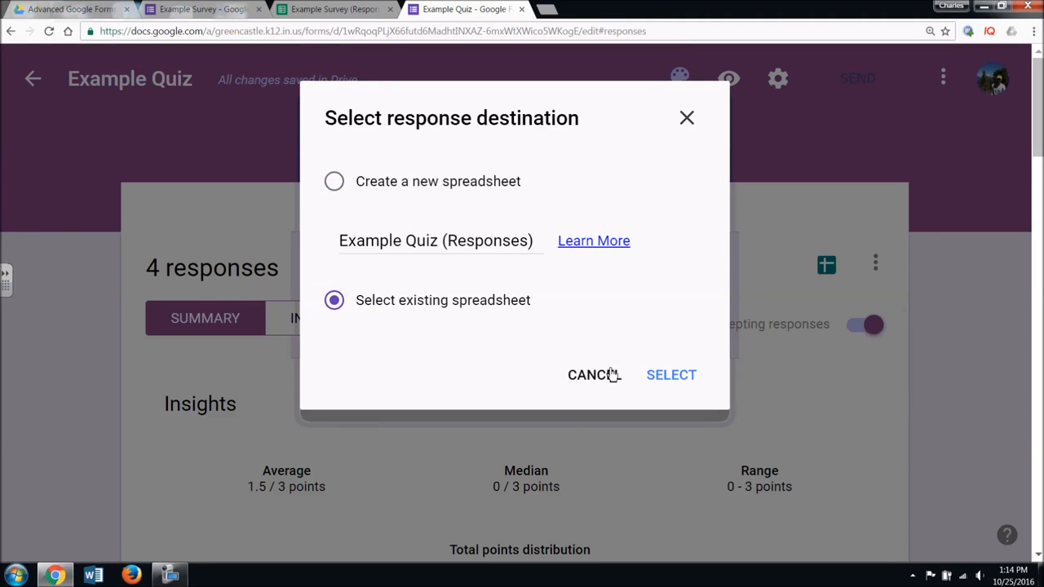
pyautogui.click(668, 382)
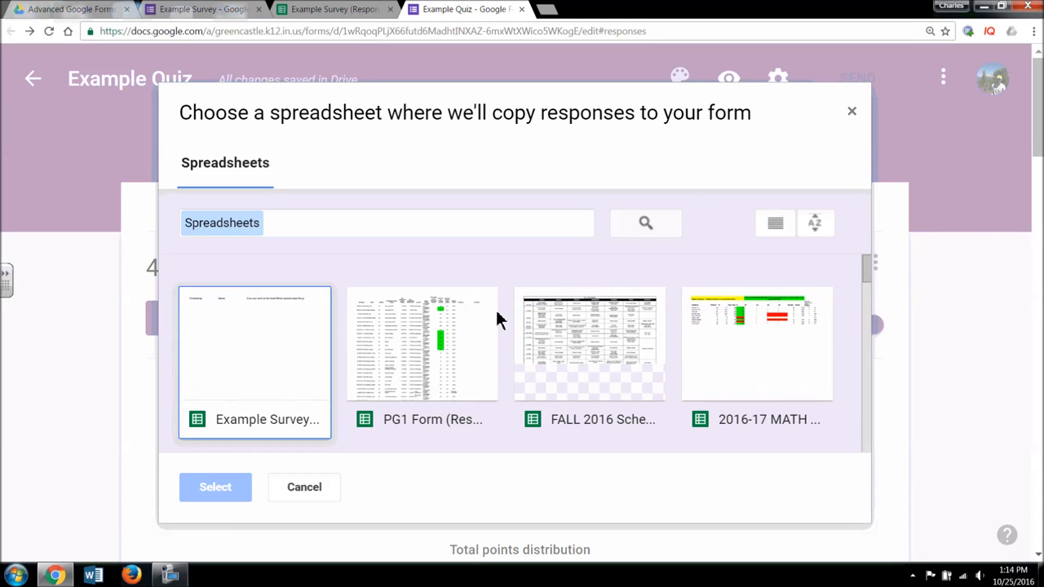
pyautogui.click(278, 359)
pyautogui.click(221, 492)
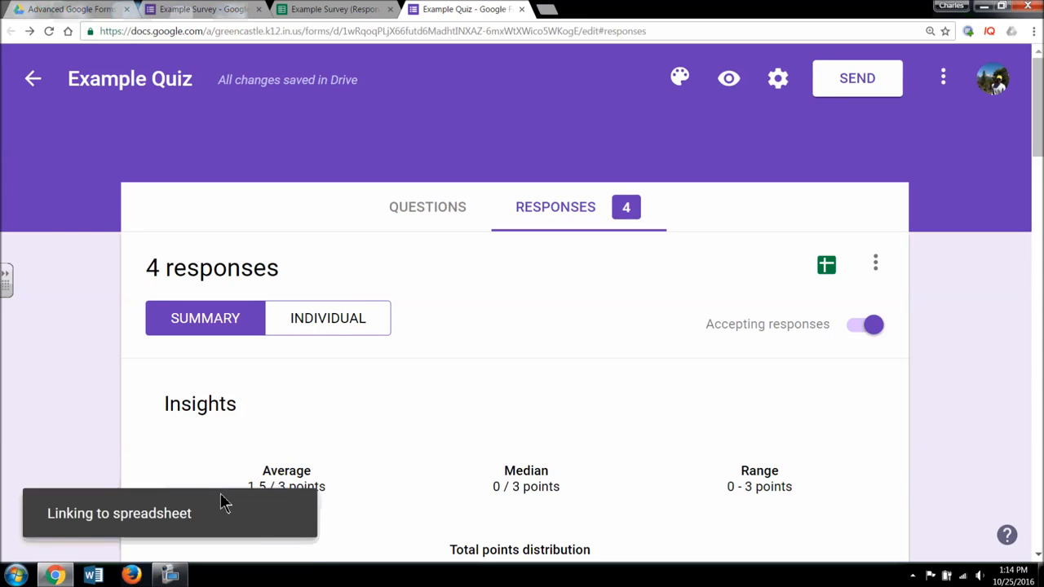
pyautogui.click(277, 516)
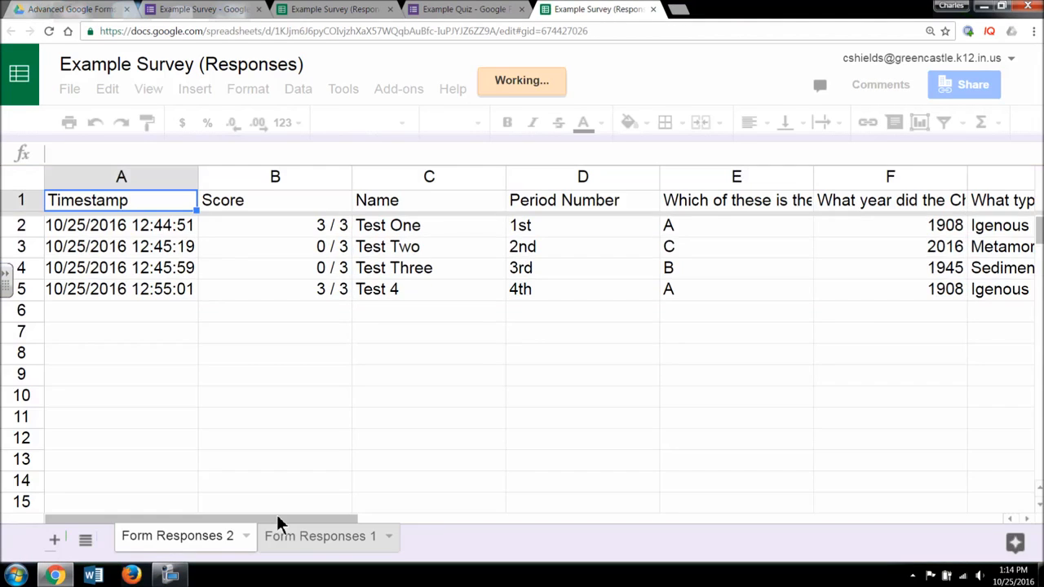
# - Compare the Form Responses 1 and 2 sheets and inspect the 0 / 3 score in B3
pyautogui.click(307, 545)
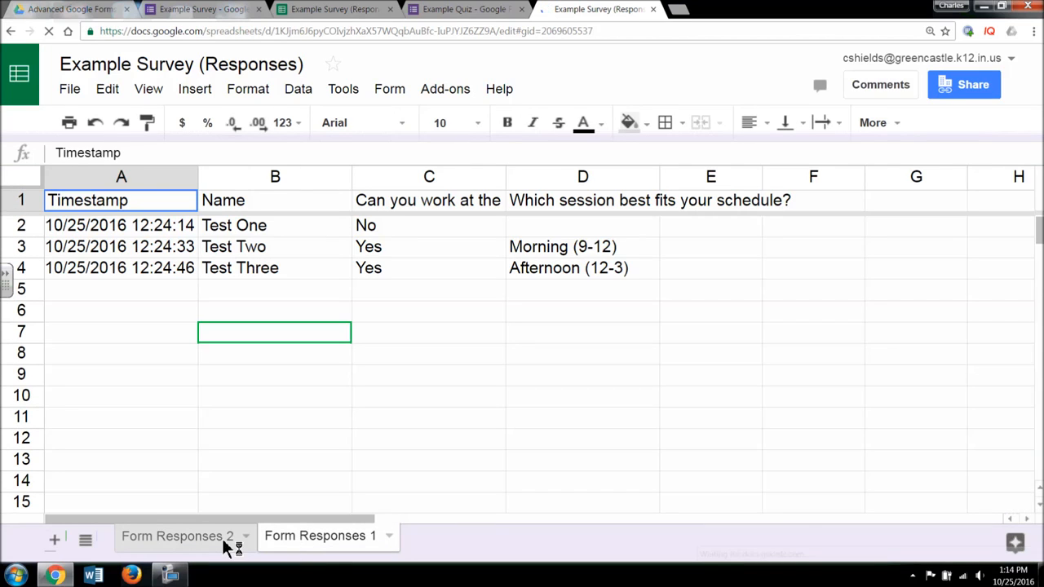
pyautogui.click(220, 548)
pyautogui.click(305, 545)
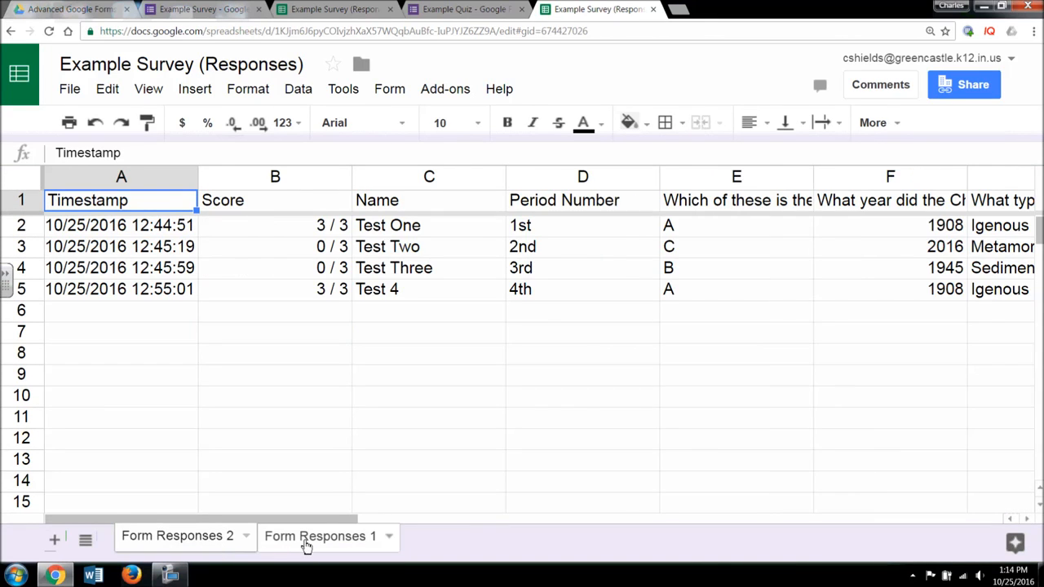
pyautogui.click(226, 544)
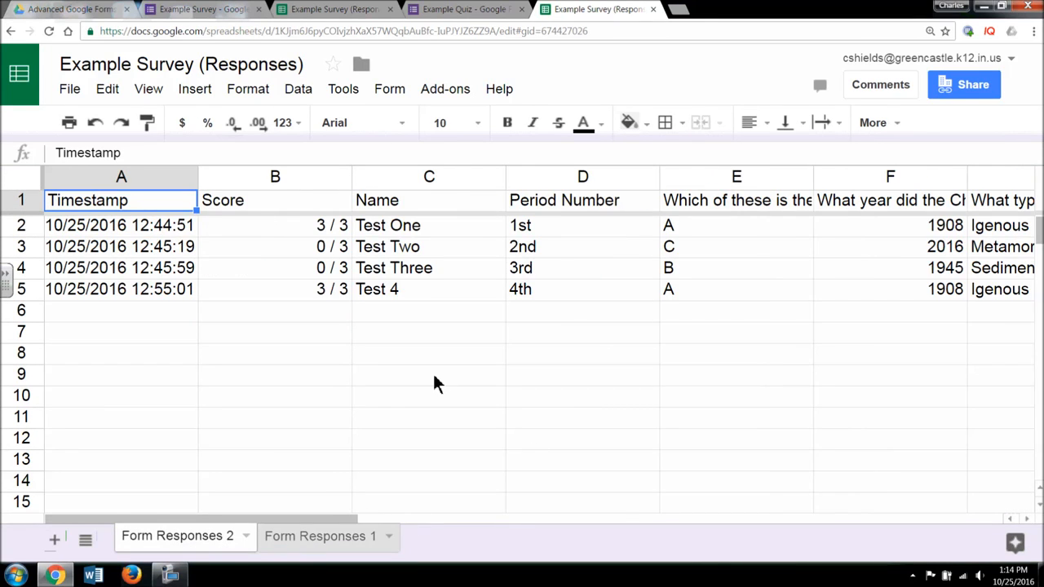
pyautogui.click(310, 247)
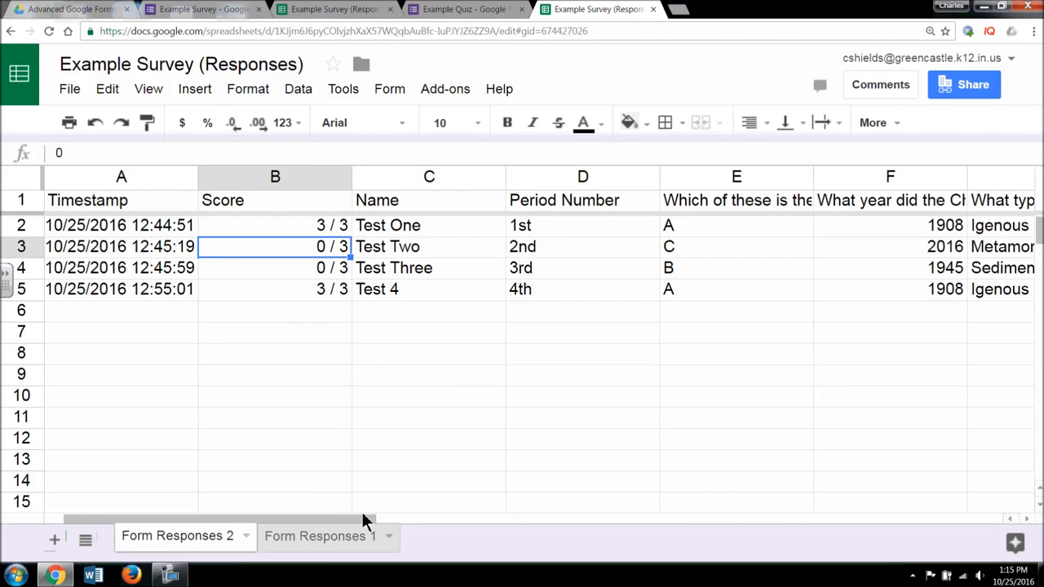
# - Select the scores and names in B2:C5, apply Data > Filter, then select cell D2
pyautogui.moveTo(403, 294); pyautogui.dragTo(315, 230)
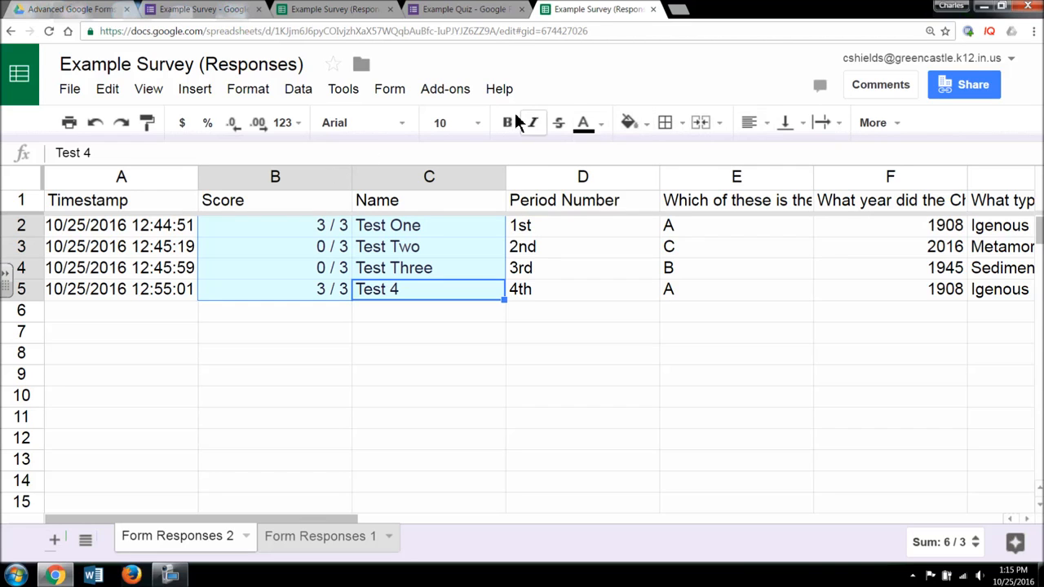
pyautogui.click(389, 92)
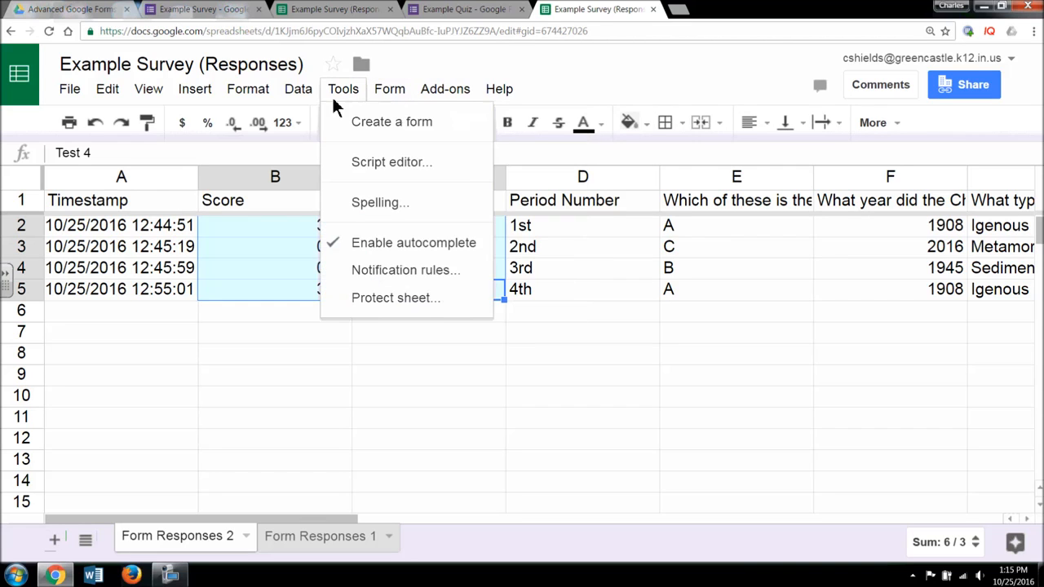
pyautogui.moveTo(304, 93)
pyautogui.click(371, 396)
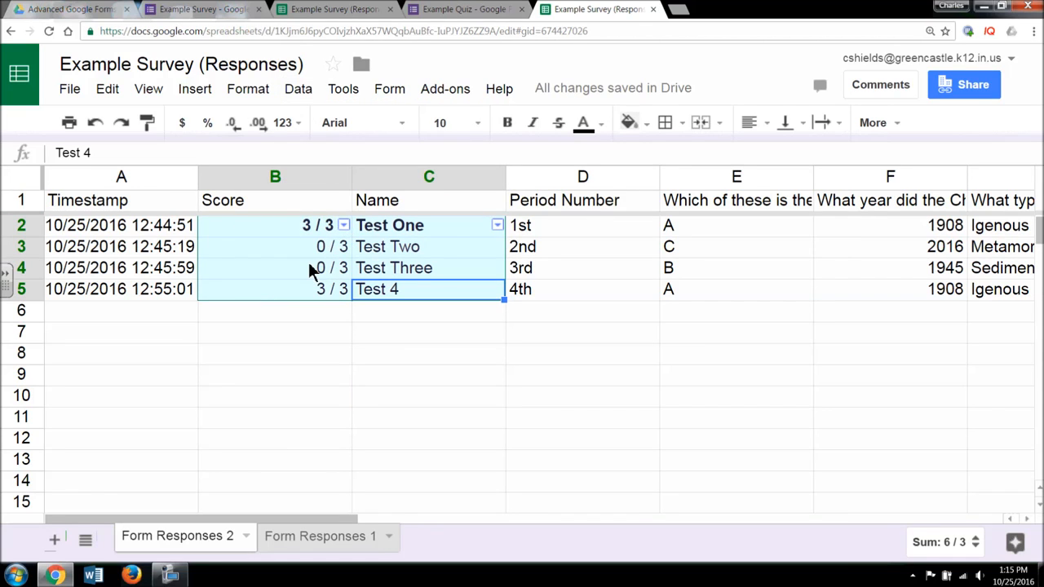
pyautogui.click(571, 356)
pyautogui.click(562, 225)
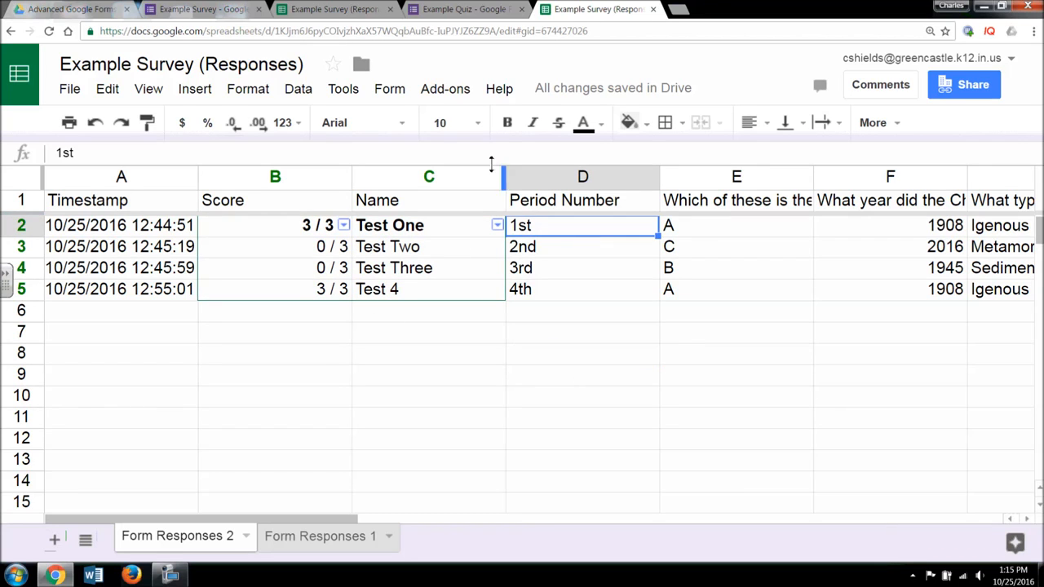
pyautogui.click(343, 88)
pyautogui.moveTo(311, 88)
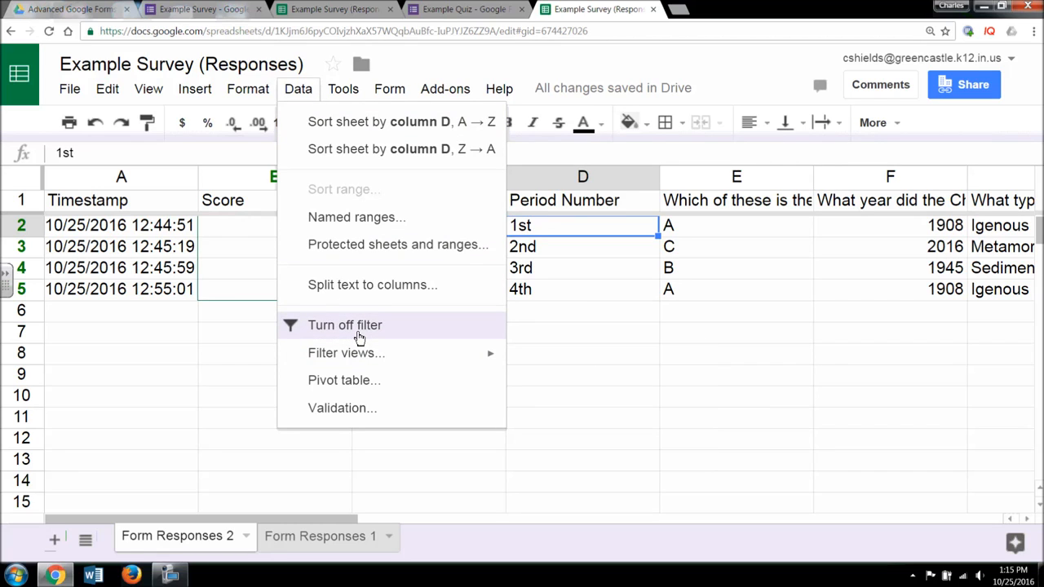
# - Reapply the filter across all columns and show only 1st-period rows in Period Number
pyautogui.click(357, 330)
pyautogui.click(301, 92)
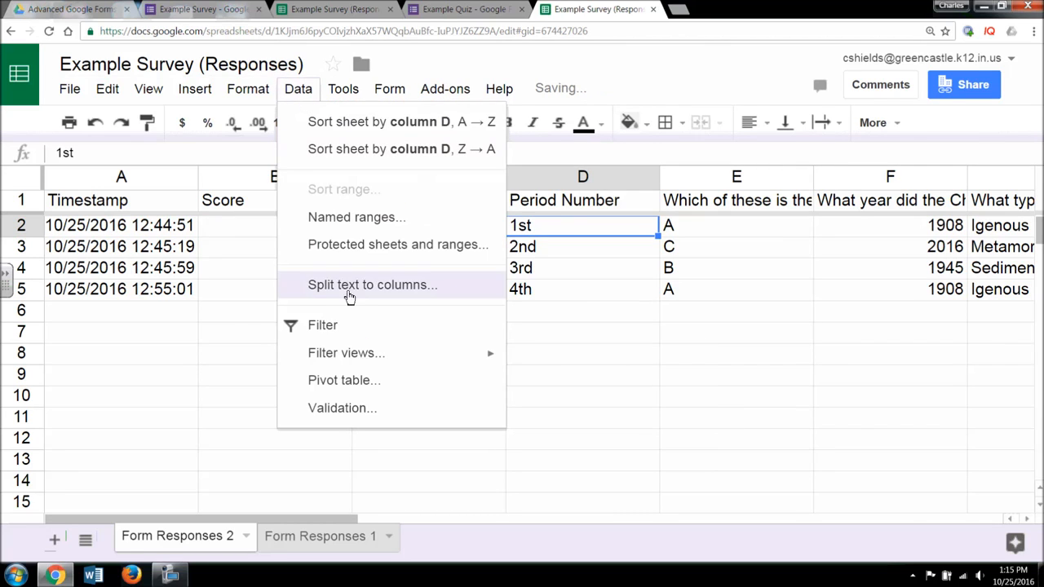
pyautogui.click(363, 324)
pyautogui.click(651, 200)
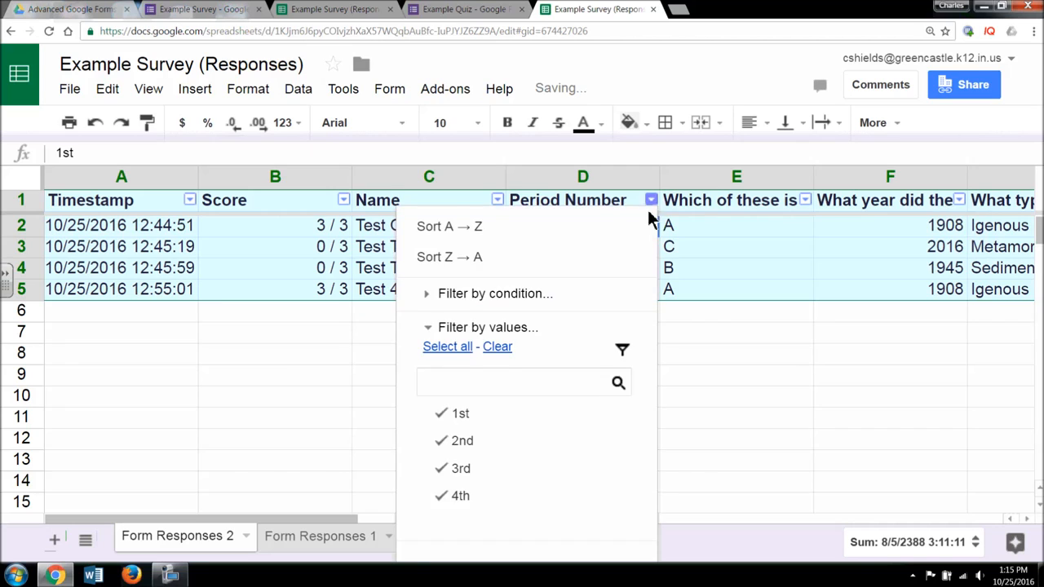
pyautogui.click(439, 441)
pyautogui.click(442, 471)
pyautogui.click(445, 496)
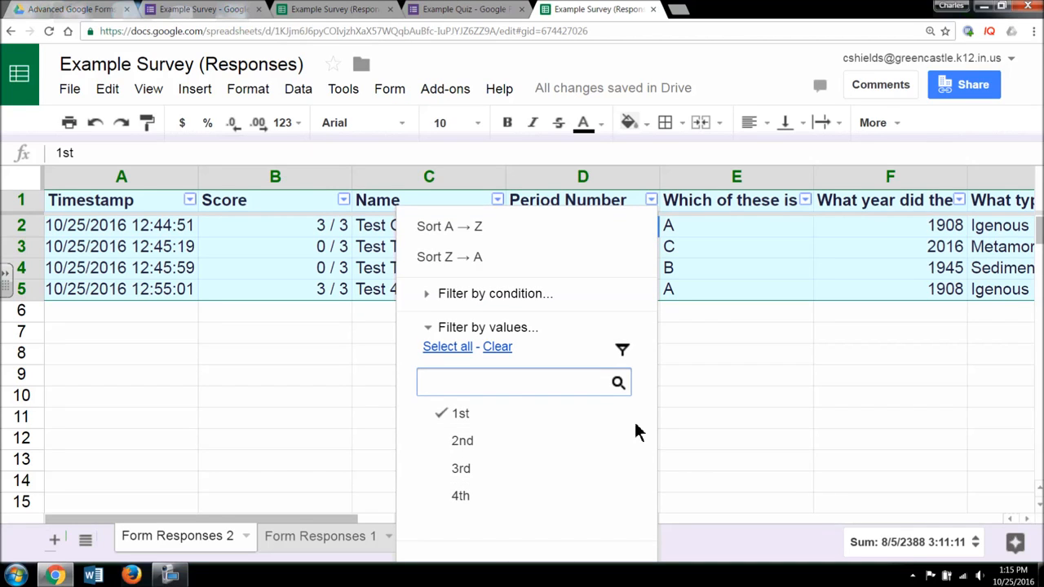
pyautogui.click(664, 395)
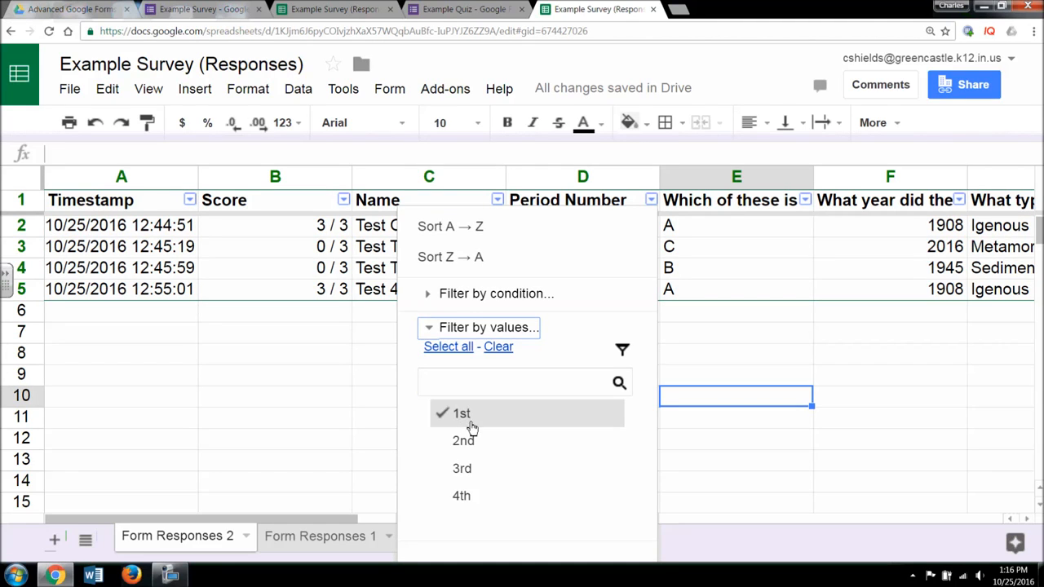
pyautogui.click(426, 327)
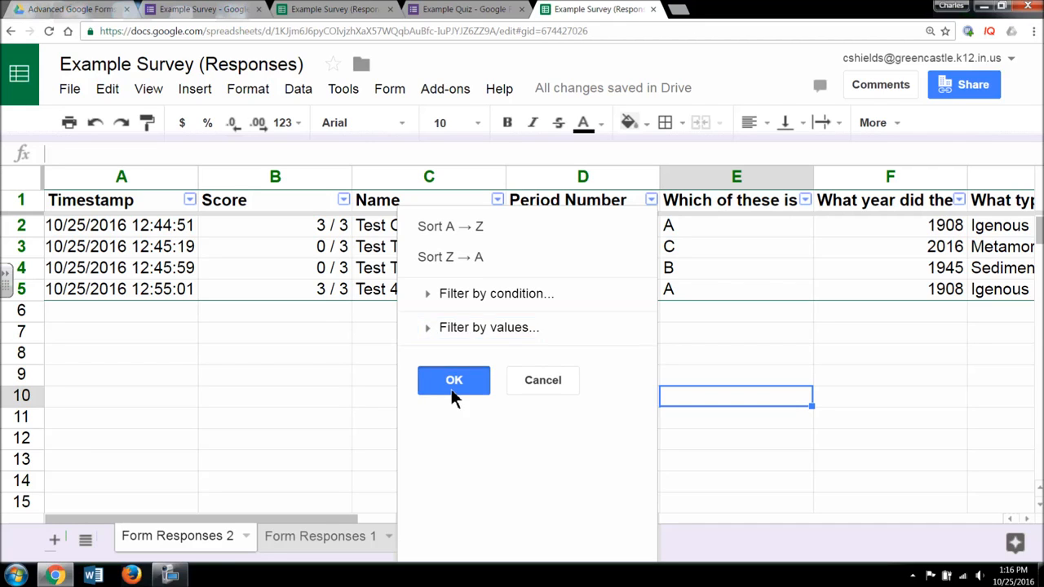
pyautogui.click(453, 394)
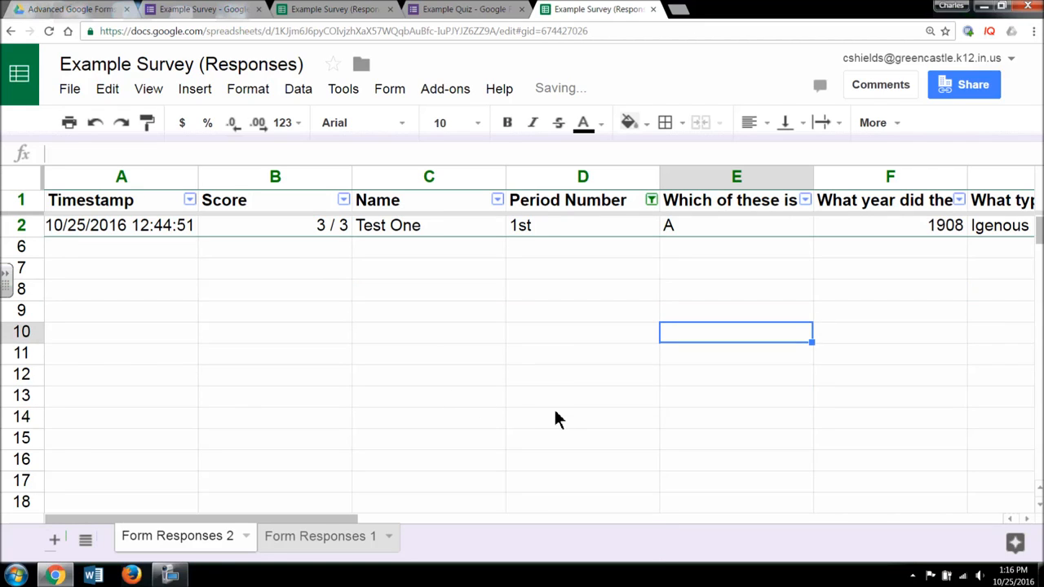
# - Select all Period Number values again so all four quiz responses show
pyautogui.click(651, 200)
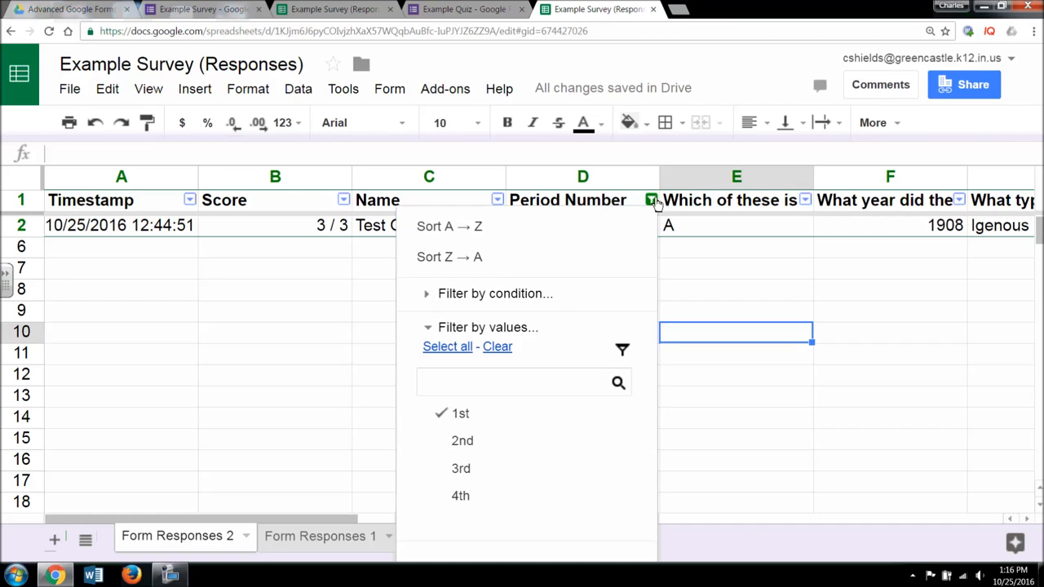
pyautogui.click(465, 350)
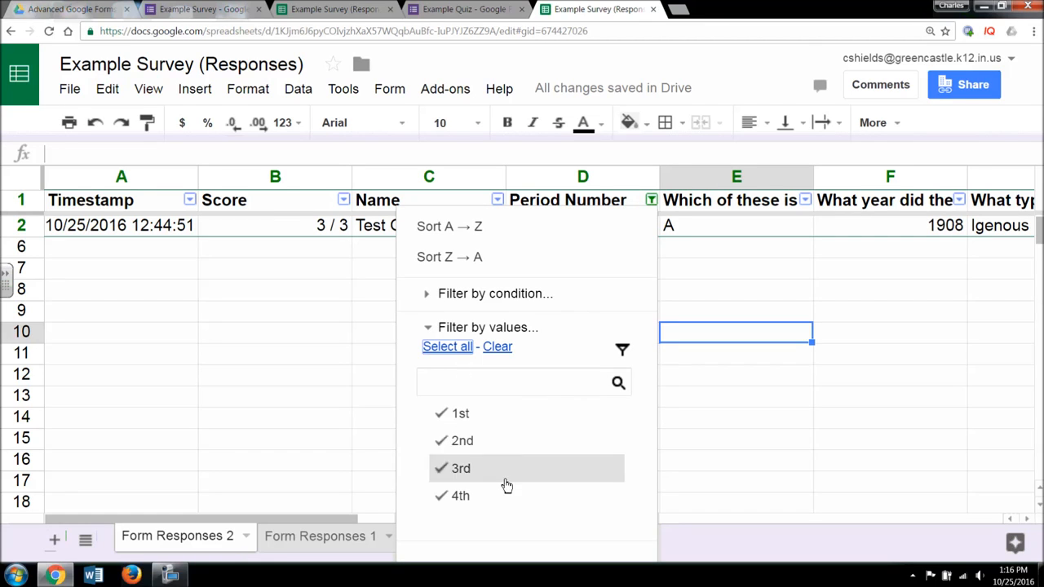
pyautogui.click(430, 326)
pyautogui.click(452, 386)
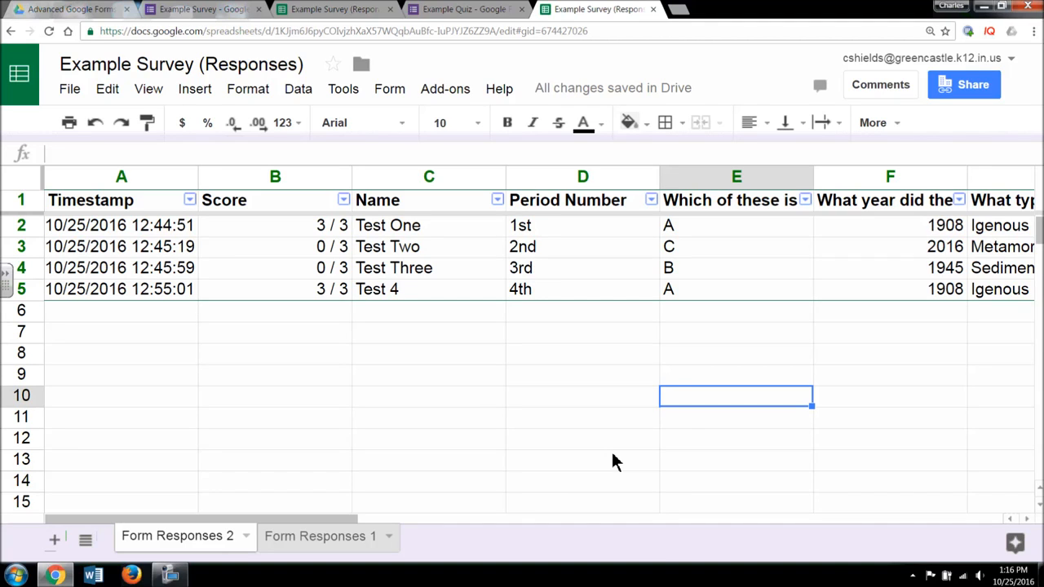
# - Flip between the Form Responses 1 and Form Responses 2 sheets, ending on the quiz sheet
pyautogui.click(330, 536)
pyautogui.click(220, 536)
pyautogui.click(280, 538)
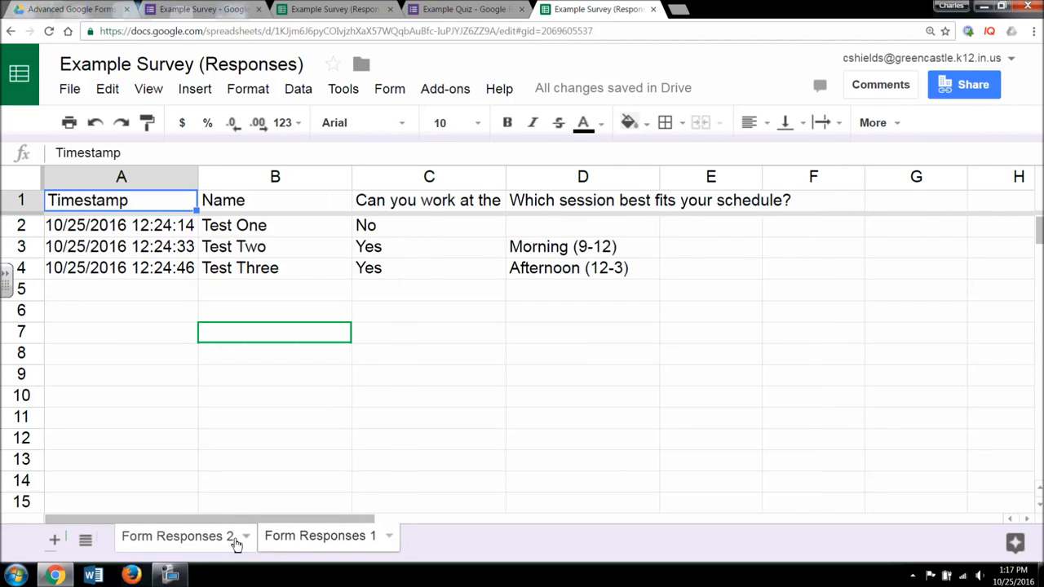
pyautogui.click(235, 539)
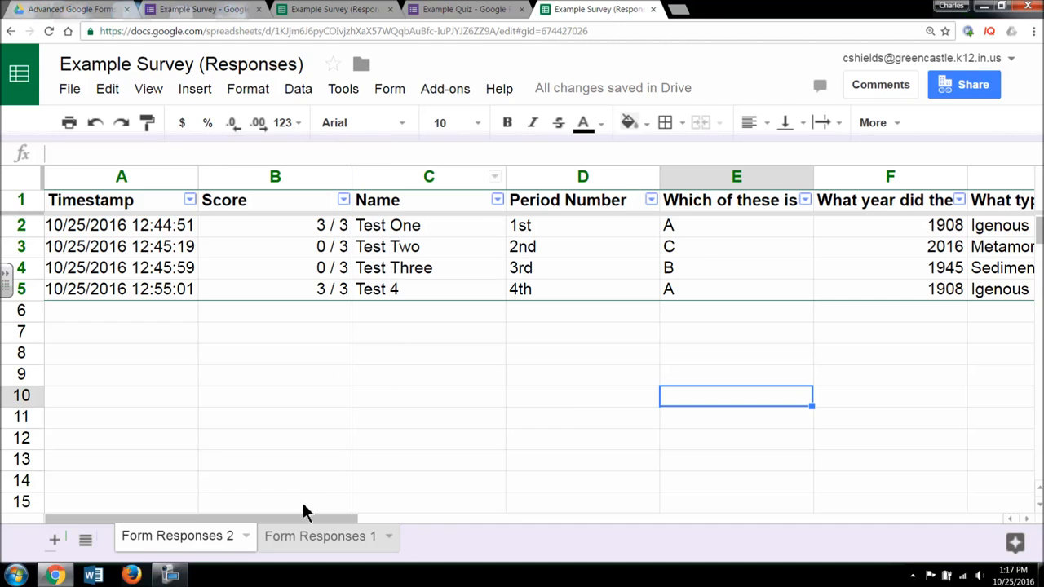
pyautogui.click(282, 539)
pyautogui.click(222, 540)
# - Open Tools > Notification rules, close it unsaved, and switch to the Example Quiz form's summary
pyautogui.click(332, 89)
pyautogui.moveTo(302, 89)
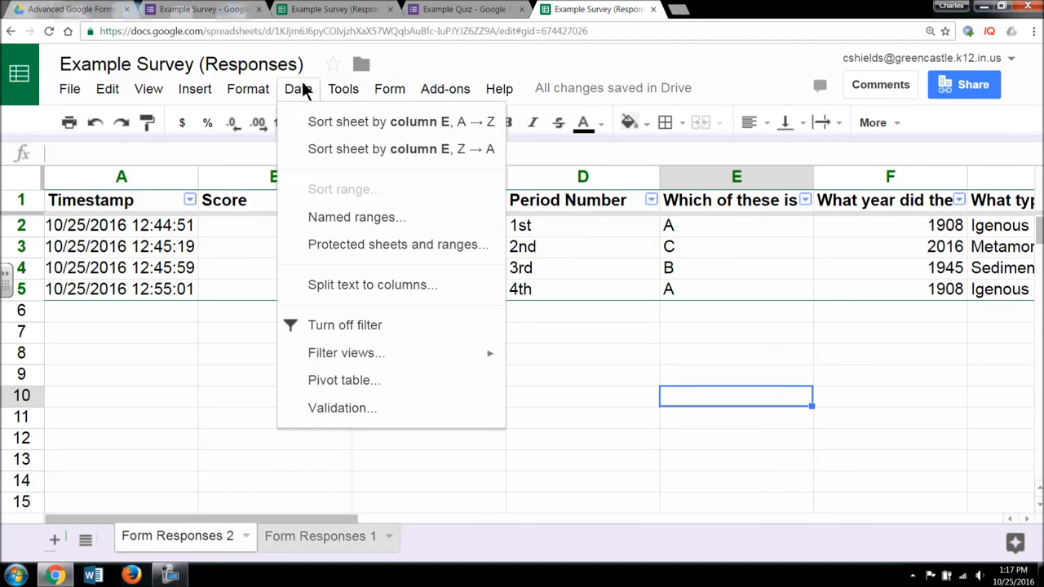
pyautogui.moveTo(353, 92)
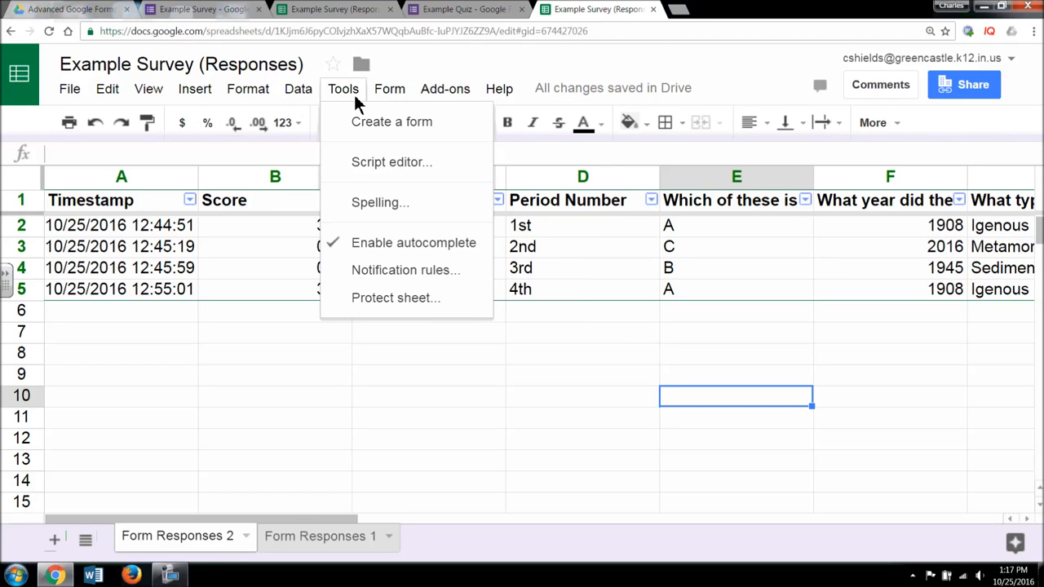
pyautogui.click(399, 272)
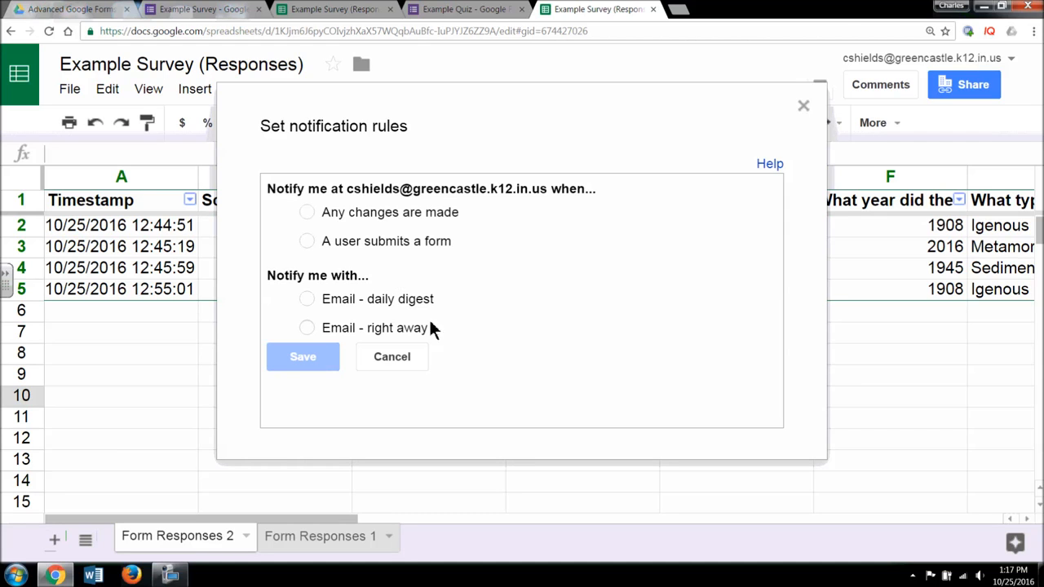
pyautogui.click(804, 106)
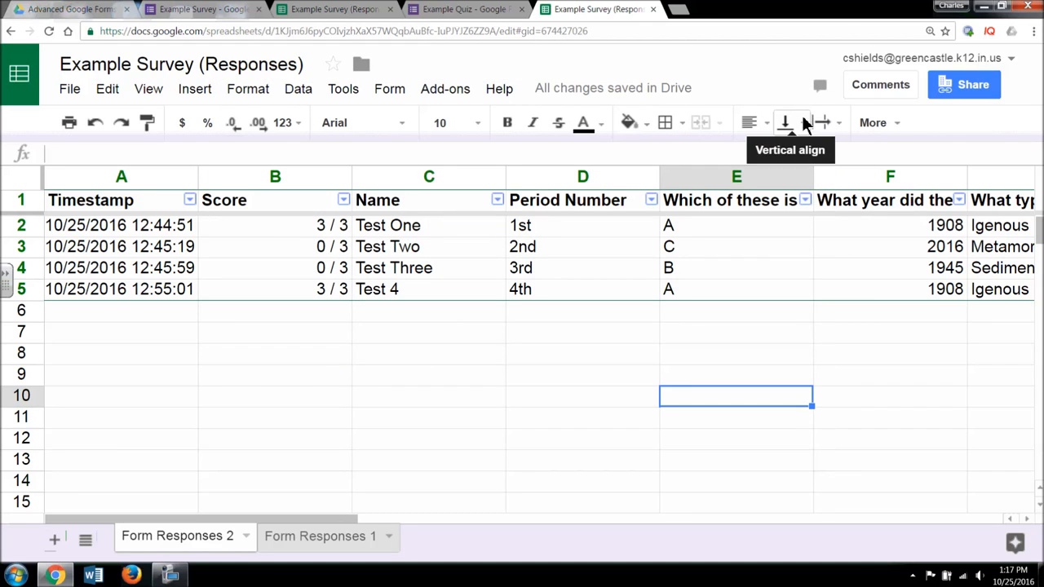
pyautogui.click(471, 8)
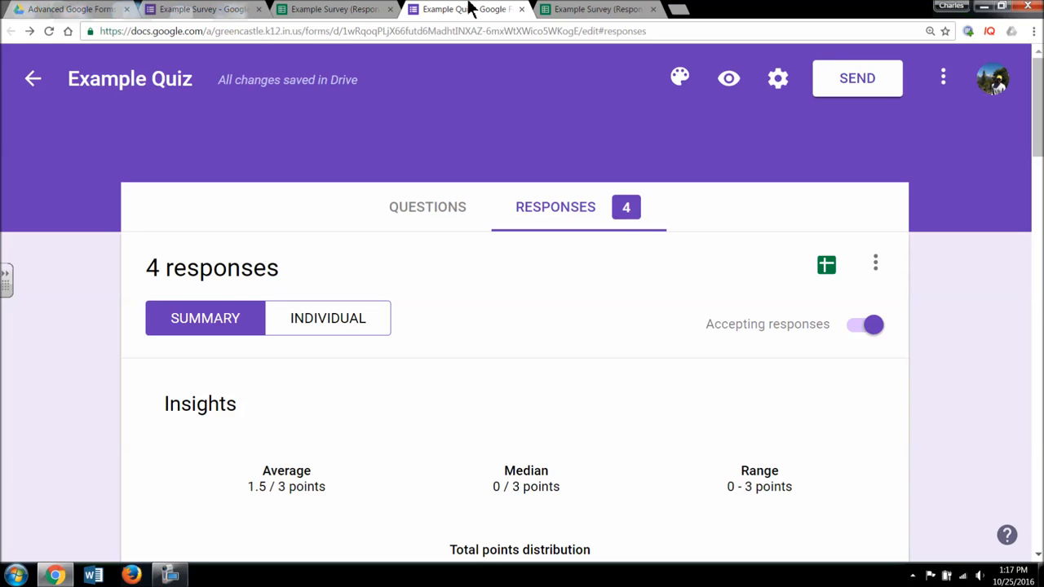
# - In the Advanced Google Forms Drive folder, view details of Example Quiz, Example Survey (Responses) and Example Survey
pyautogui.click(65, 8)
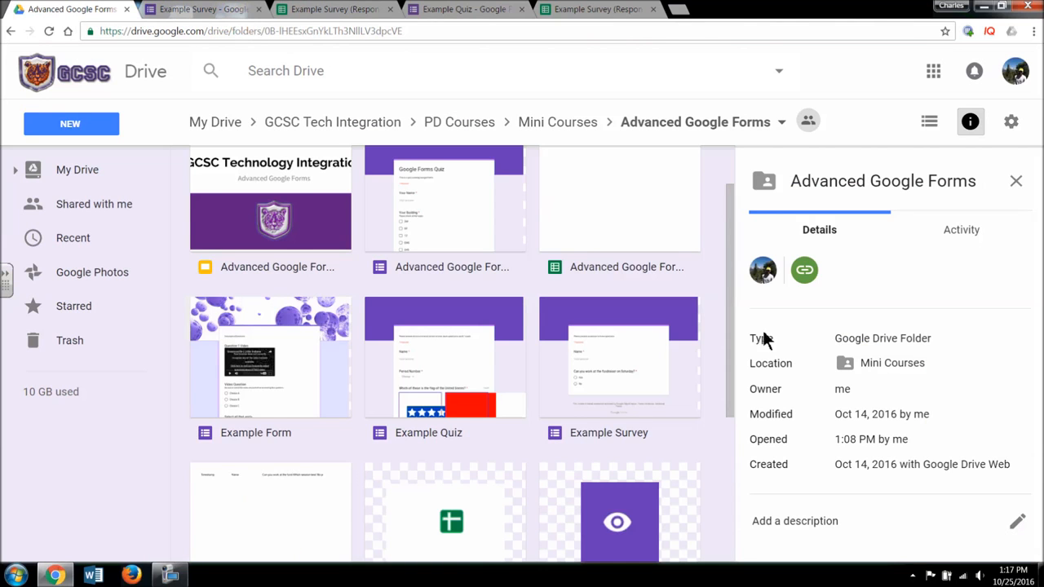
pyautogui.scroll(-1, 649, 356)
pyautogui.scroll(-2, 650, 355)
pyautogui.scroll(3, 650, 354)
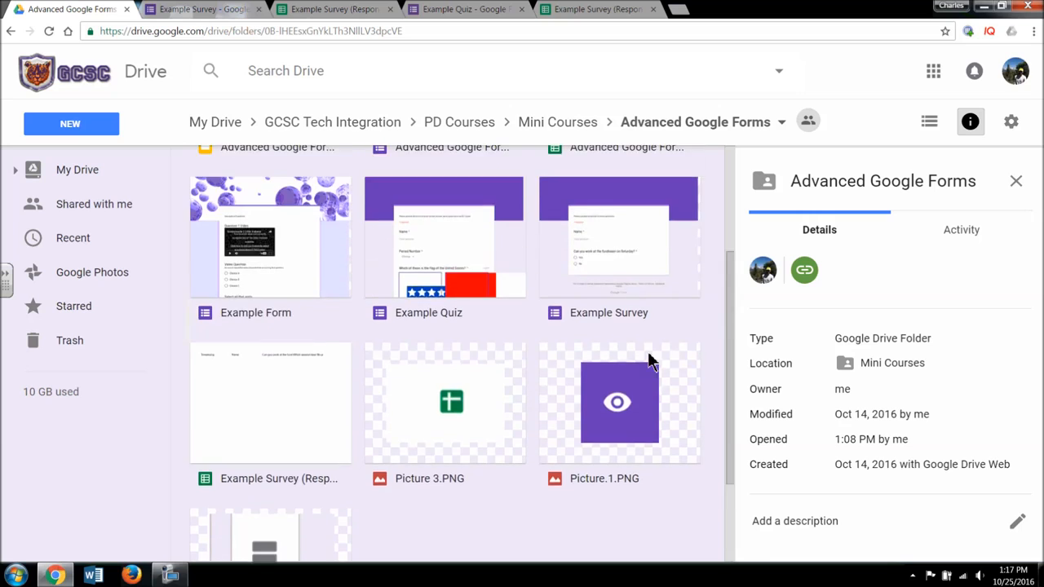
pyautogui.scroll(-1, 650, 359)
pyautogui.click(454, 287)
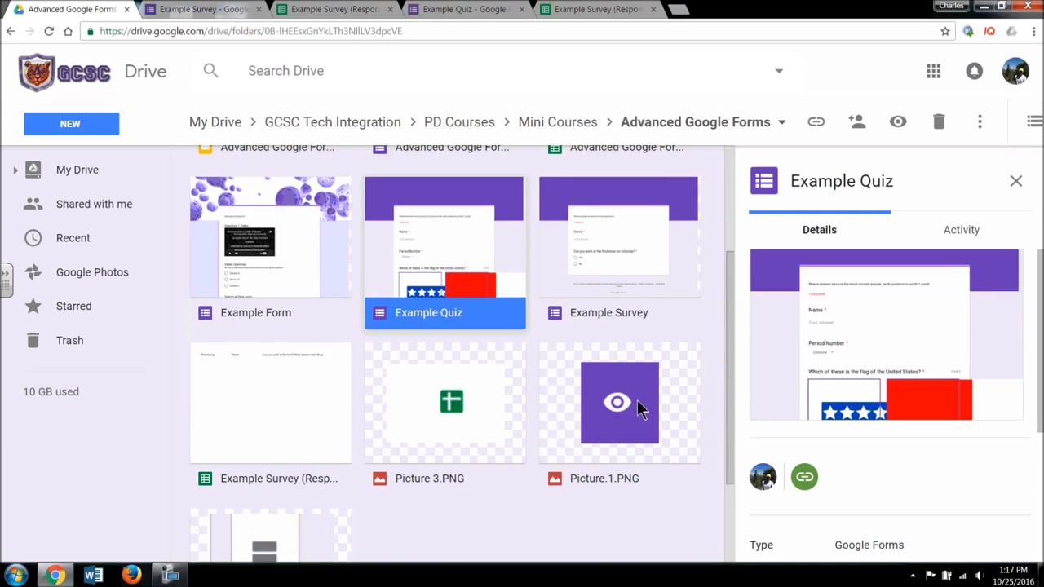
pyautogui.click(282, 455)
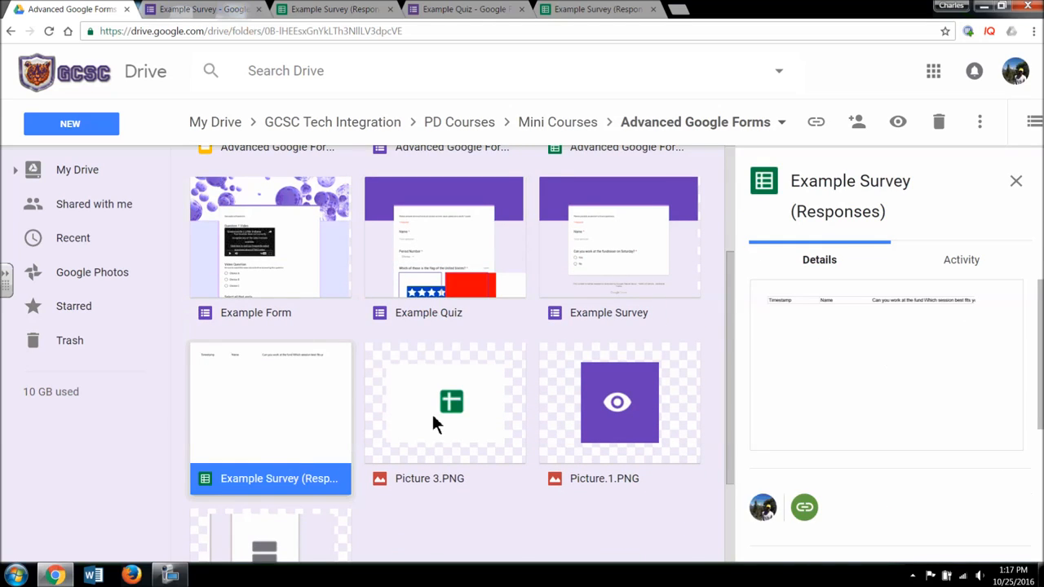
pyautogui.scroll(2, 432, 415)
pyautogui.scroll(-2, 426, 423)
pyautogui.click(604, 269)
# - Open Example Survey (Responses), check Form Responses 1, then return to the Form Responses 2 quiz sheet
pyautogui.scroll(2, 609, 300)
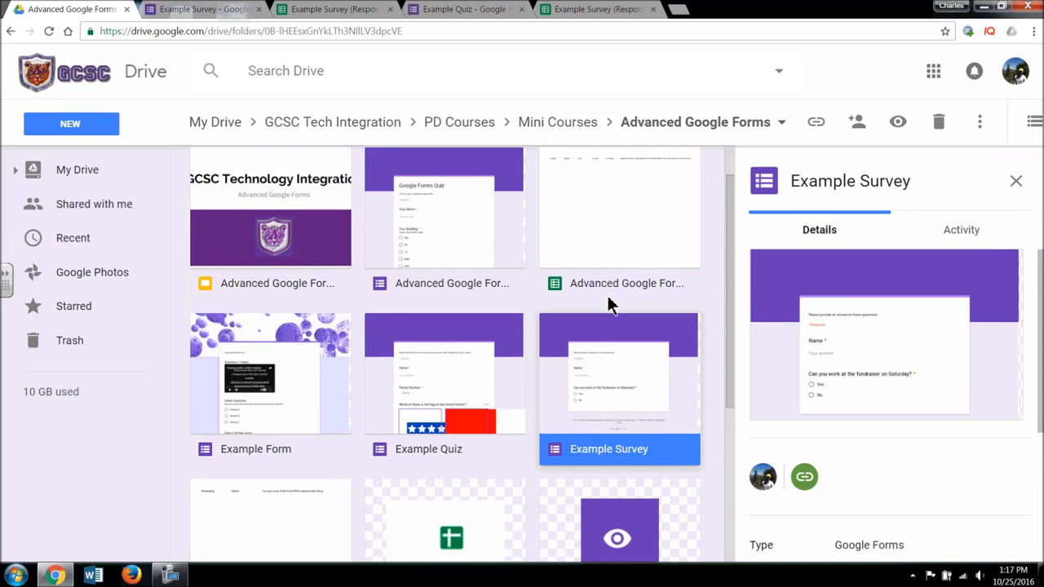
pyautogui.scroll(-3, 322, 459)
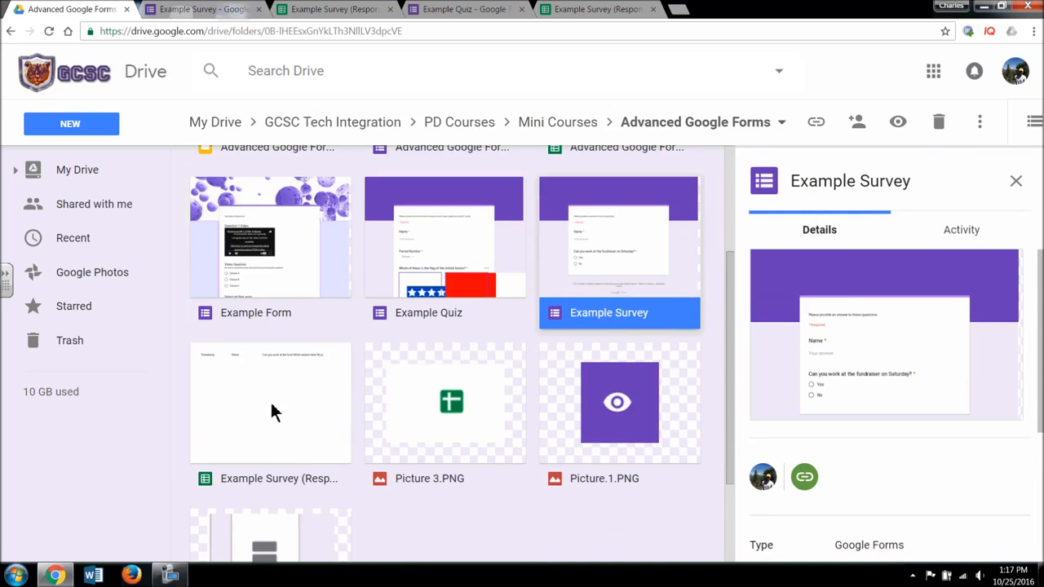
pyautogui.doubleClick(270, 399)
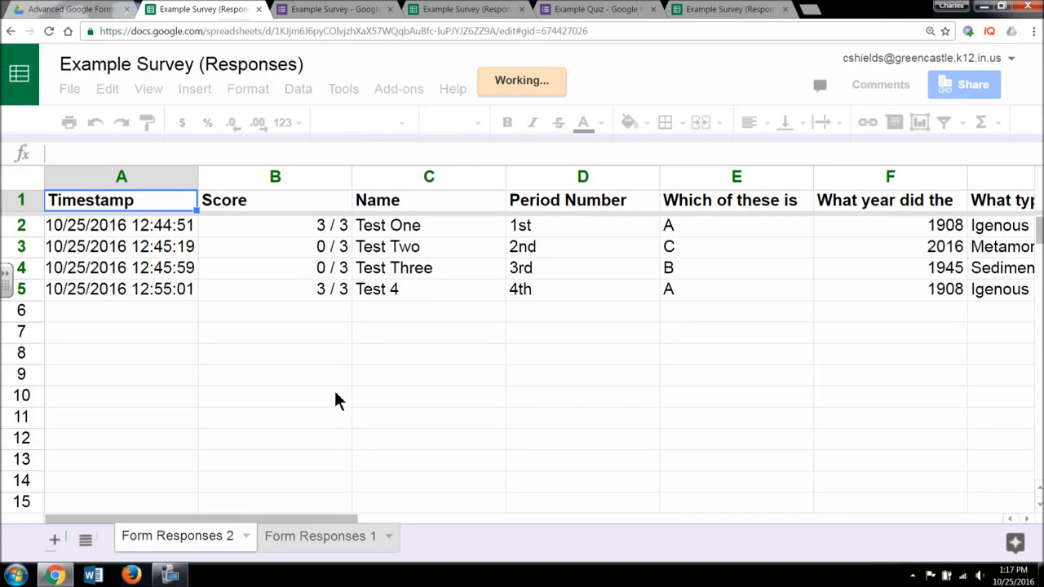
pyautogui.click(325, 536)
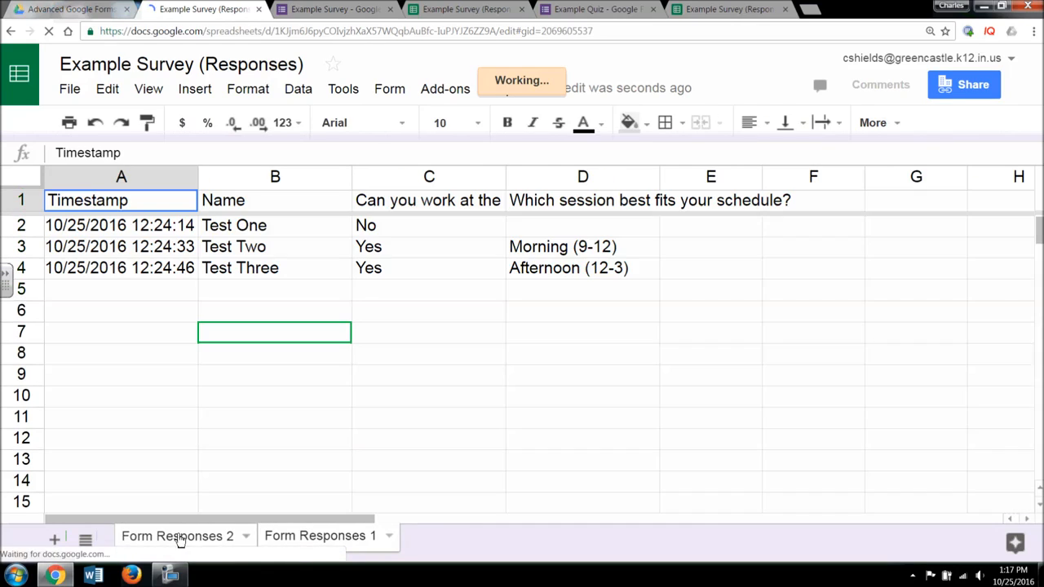
pyautogui.click(216, 538)
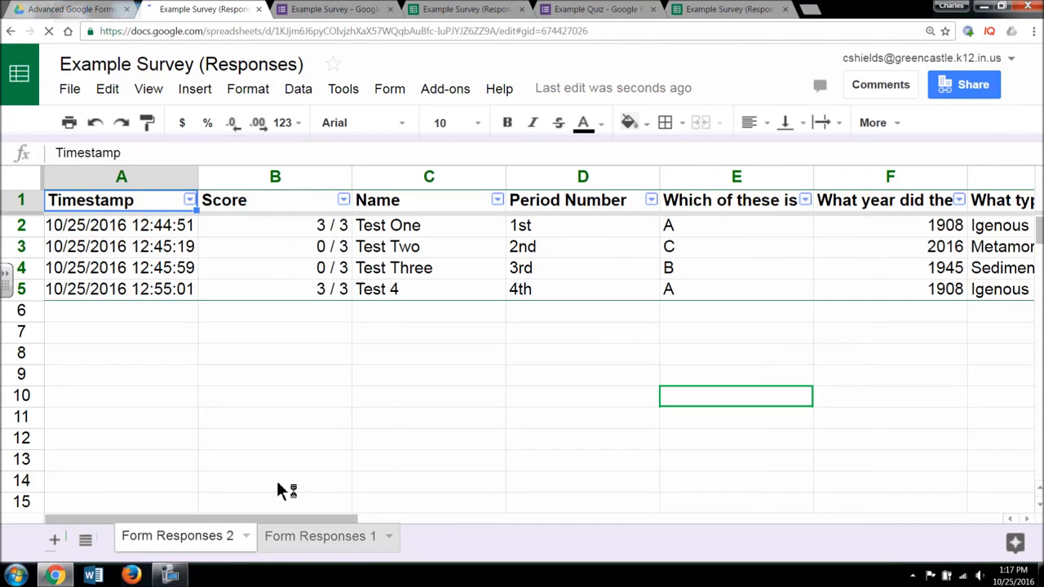